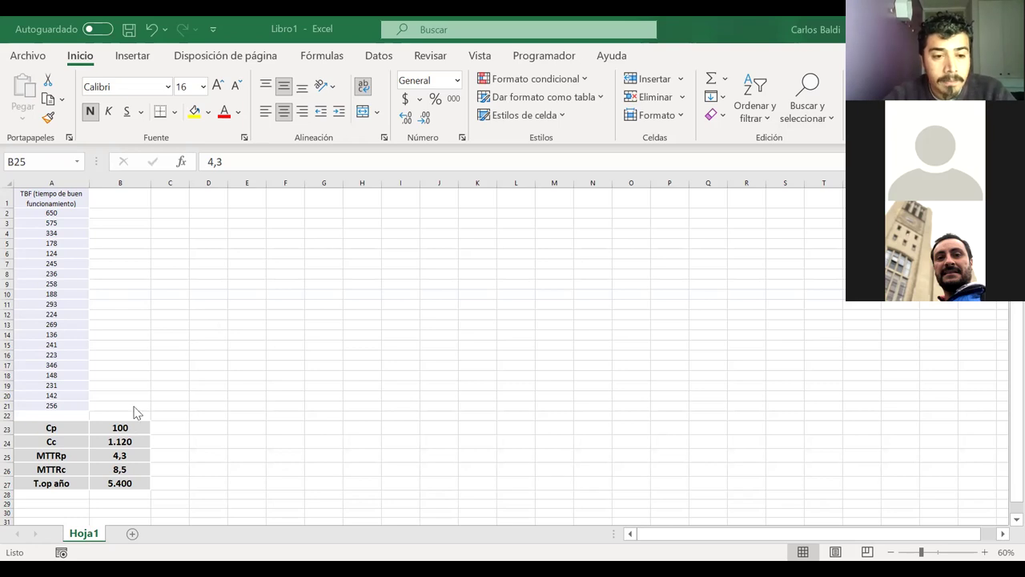
{"action": "left_click_drag", "start_coordinate": [51, 427], "coordinate": [114, 483]}
{"action": "left_click", "coordinate": [117, 484]}
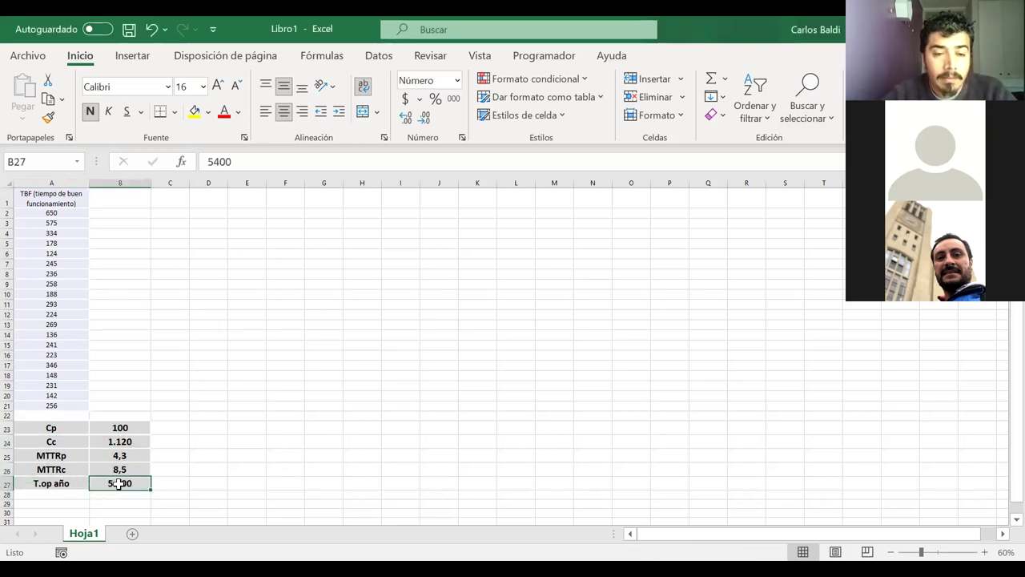
{"action": "left_click", "coordinate": [115, 431]}
{"action": "key", "text": "Down"}
Apply the Moneda number format to the Cp and Cc values in B23:B24
{"action": "left_click_drag", "start_coordinate": [113, 431], "coordinate": [116, 441]}
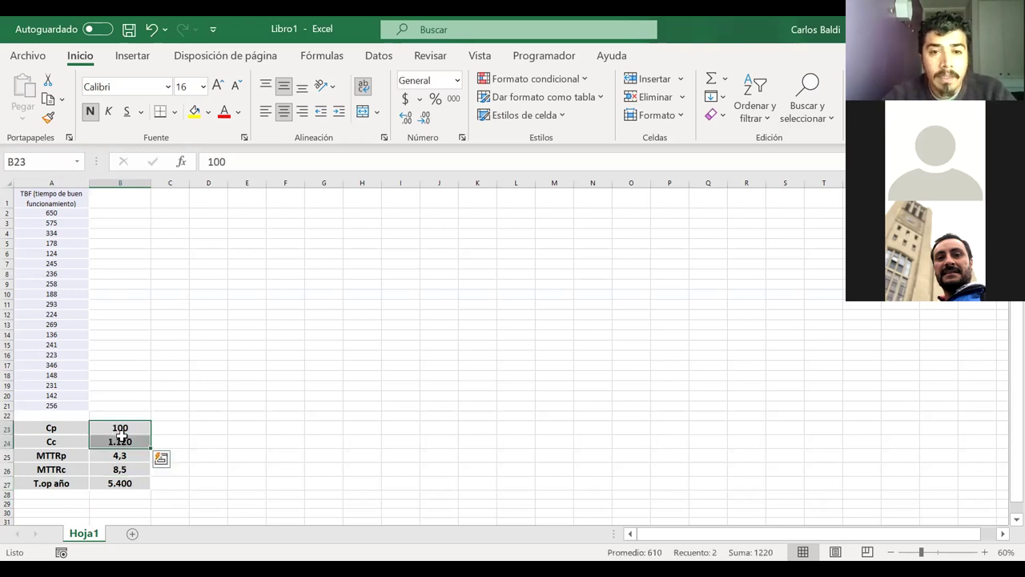
{"action": "left_click", "coordinate": [454, 83]}
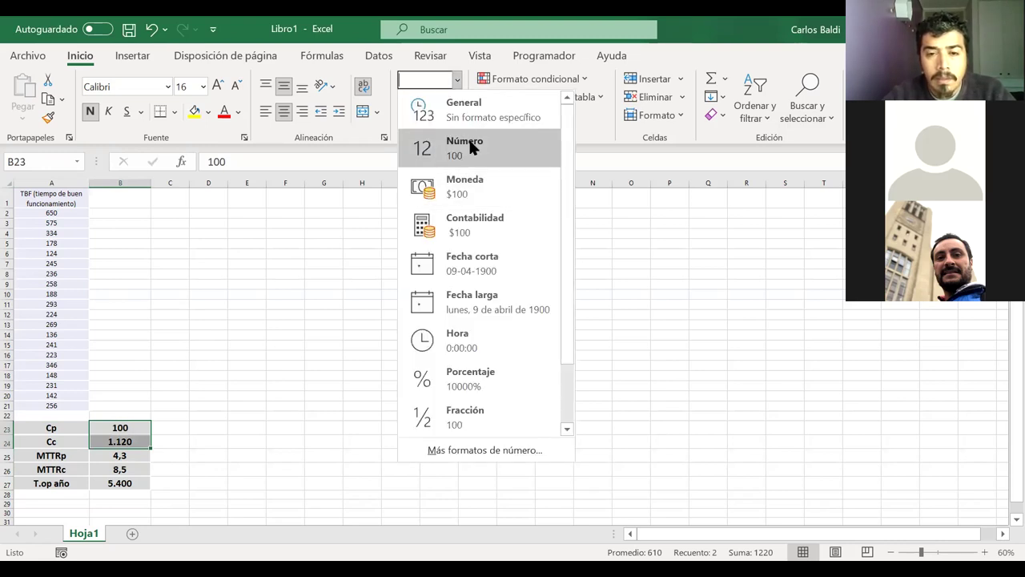
{"action": "left_click", "coordinate": [473, 181]}
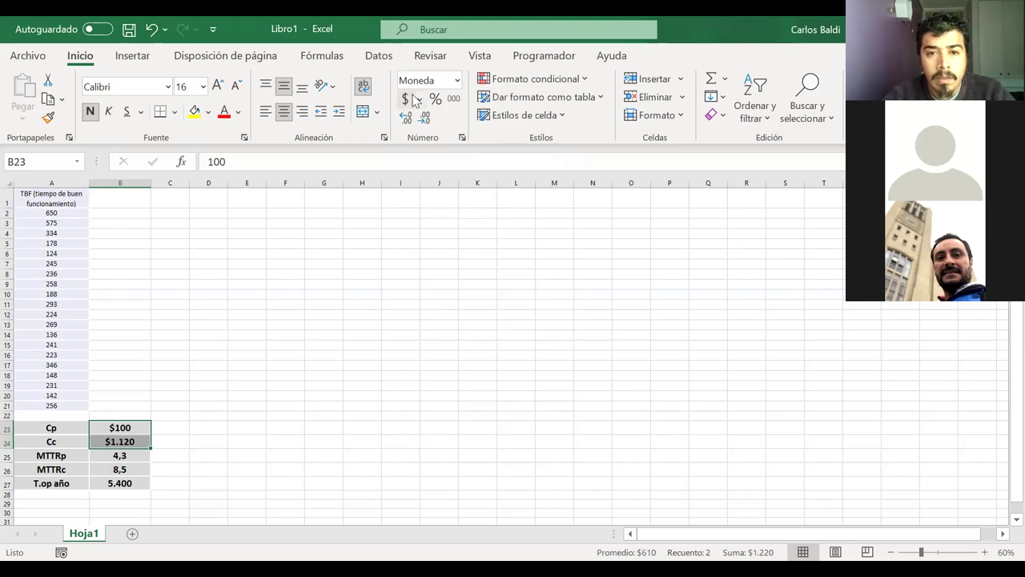
Change the currency symbol of the Cp and Cc values in B23:B24 to USD
{"action": "left_click", "coordinate": [457, 81]}
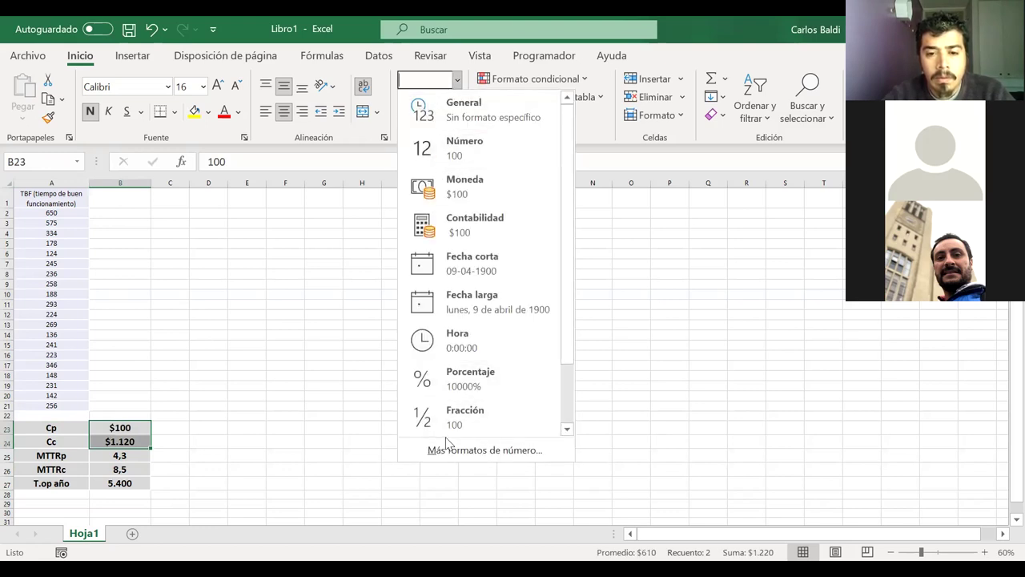
{"action": "left_click", "coordinate": [453, 449]}
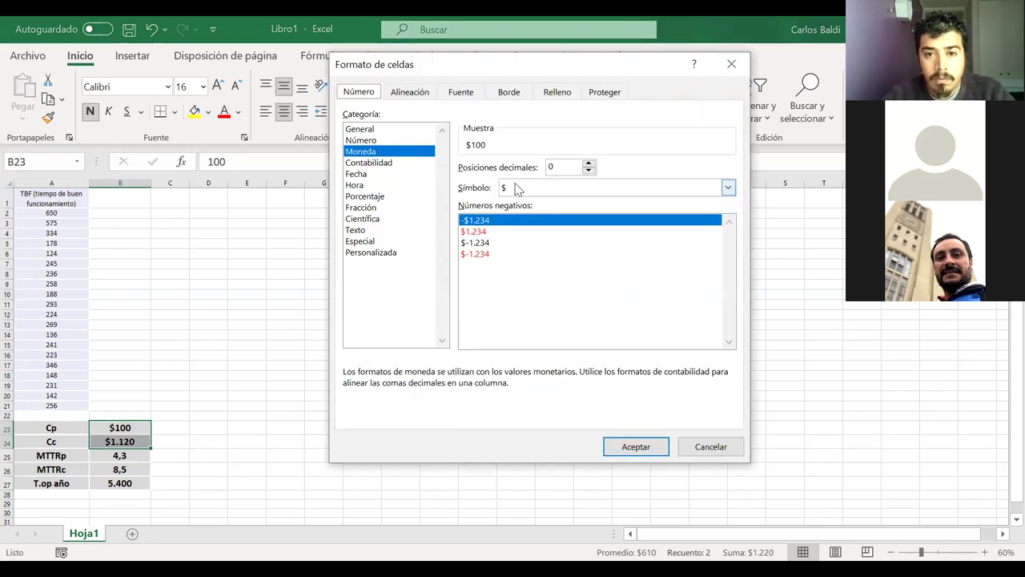
{"action": "left_click", "coordinate": [513, 188]}
{"action": "scroll", "coordinate": [732, 339], "scroll_direction": "down", "scroll_amount": 5}
{"action": "left_click_drag", "start_coordinate": [732, 339], "coordinate": [742, 385]}
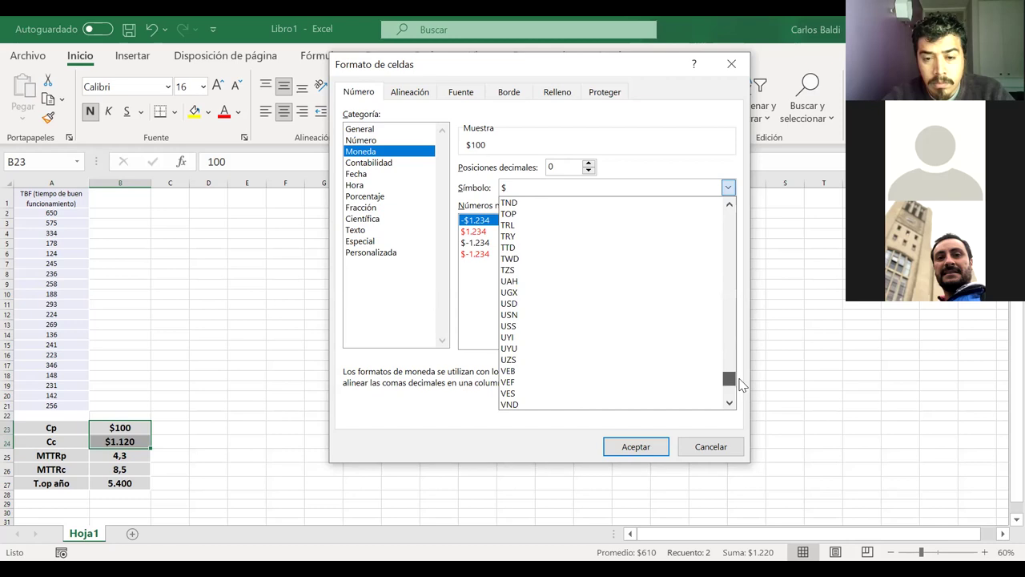
{"action": "left_click", "coordinate": [552, 307]}
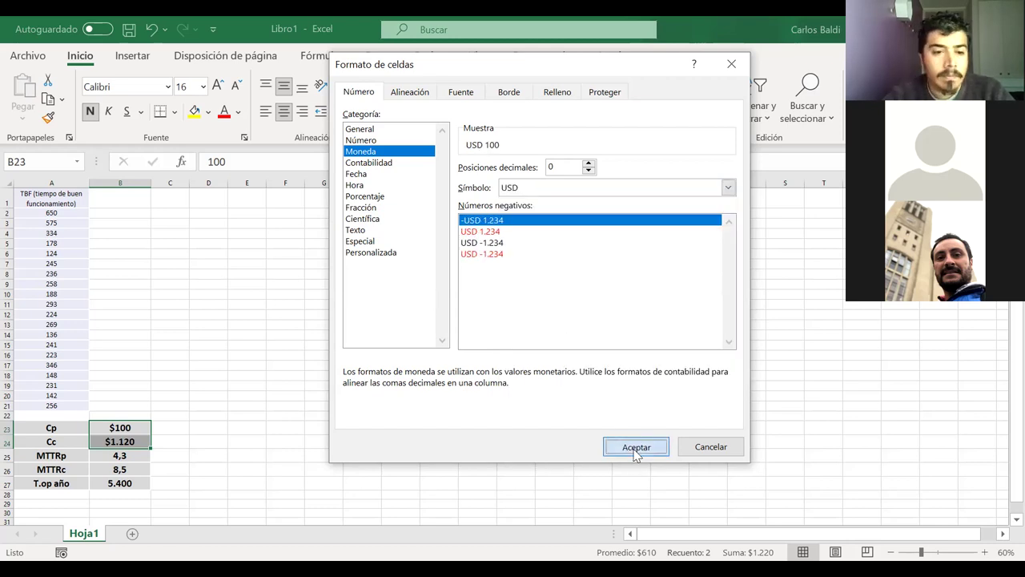
{"action": "left_click", "coordinate": [632, 446]}
{"action": "left_click", "coordinate": [247, 405]}
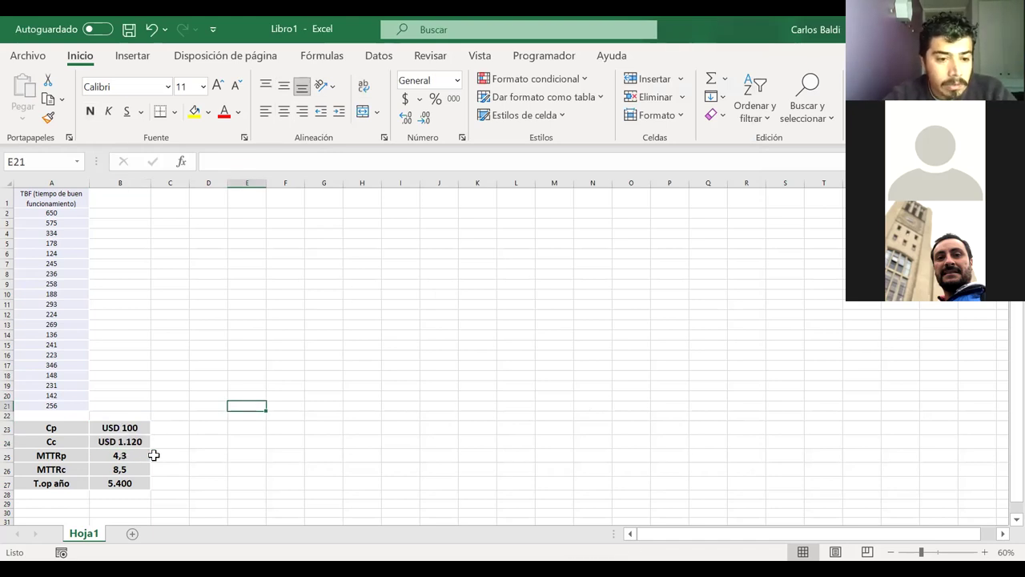
Enter the unit "hora" in C25, beside the MTTRp value
{"action": "left_click", "coordinate": [162, 455]}
{"action": "type", "text": "hora"}
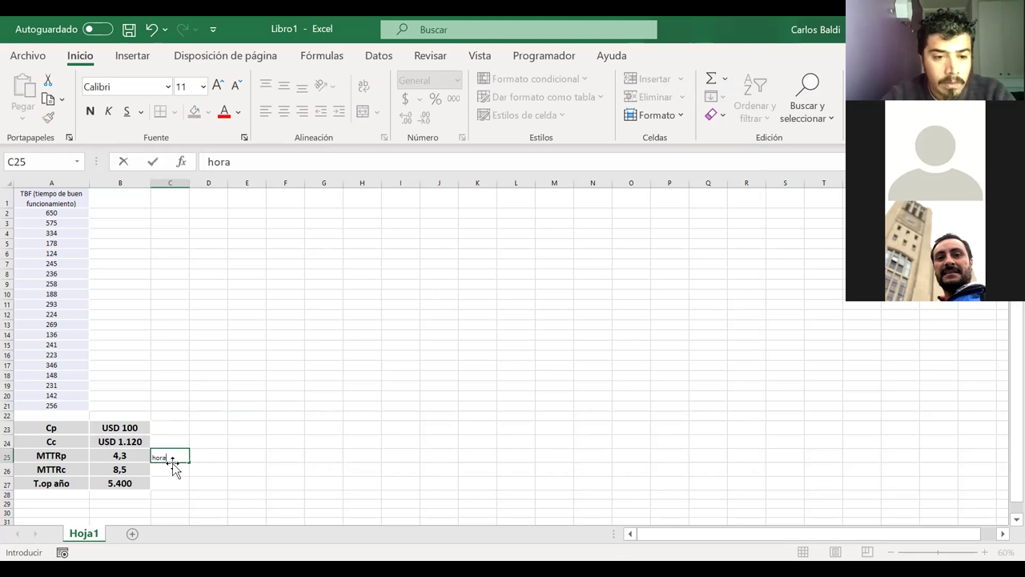
{"action": "key", "text": "Return"}
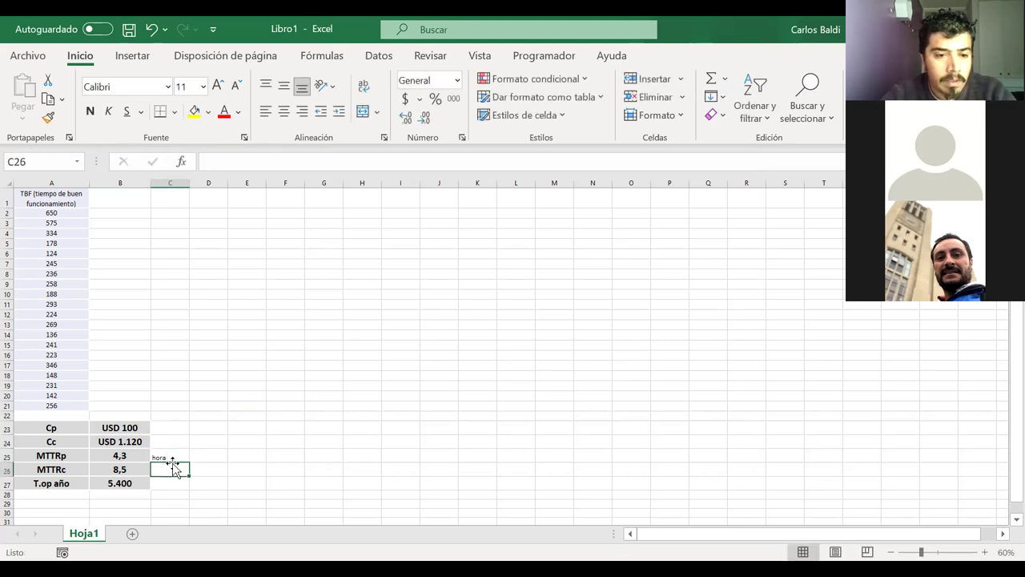
Copy the MTTRp value's formatting onto the "hora" cell and fill that cell down through C27
{"action": "left_click", "coordinate": [142, 456]}
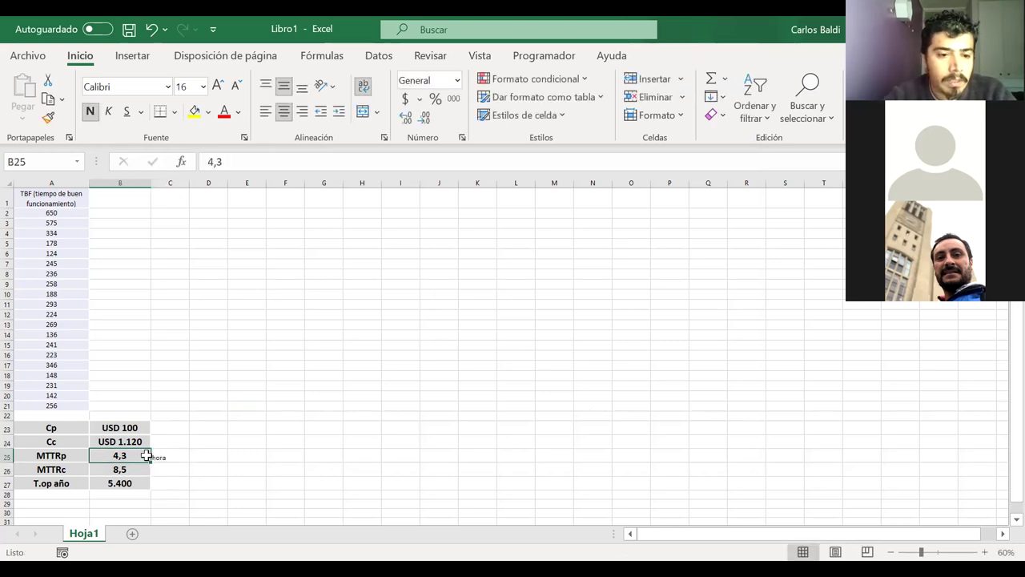
{"action": "left_click", "coordinate": [49, 118]}
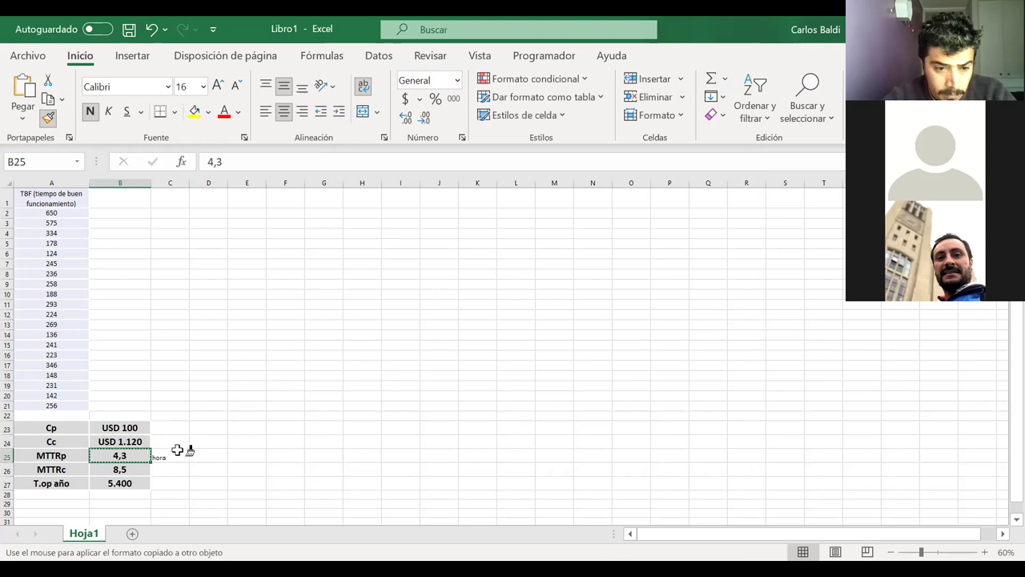
{"action": "left_click", "coordinate": [170, 456]}
{"action": "left_click_drag", "start_coordinate": [188, 463], "coordinate": [188, 487]}
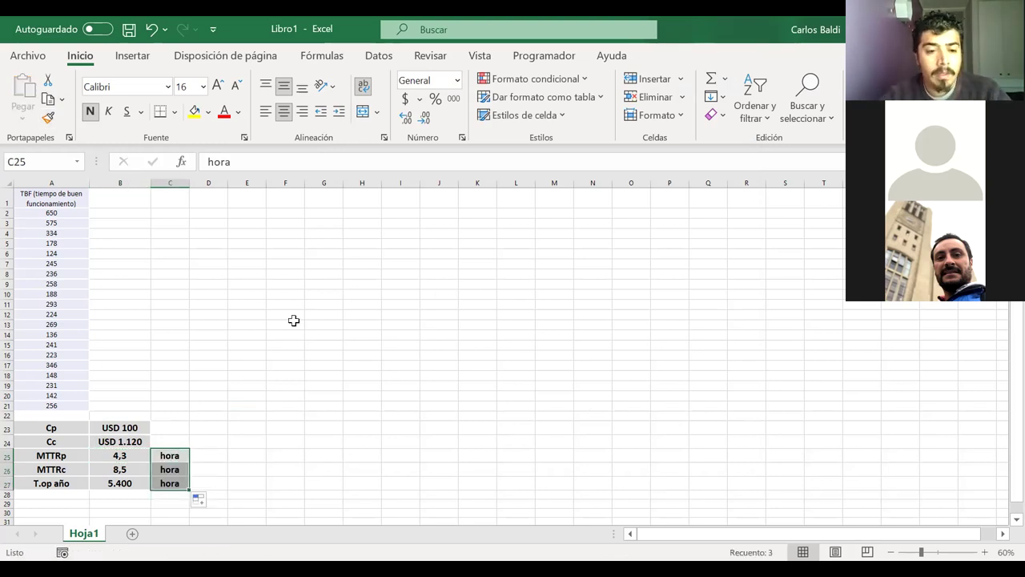
{"action": "left_click", "coordinate": [285, 323]}
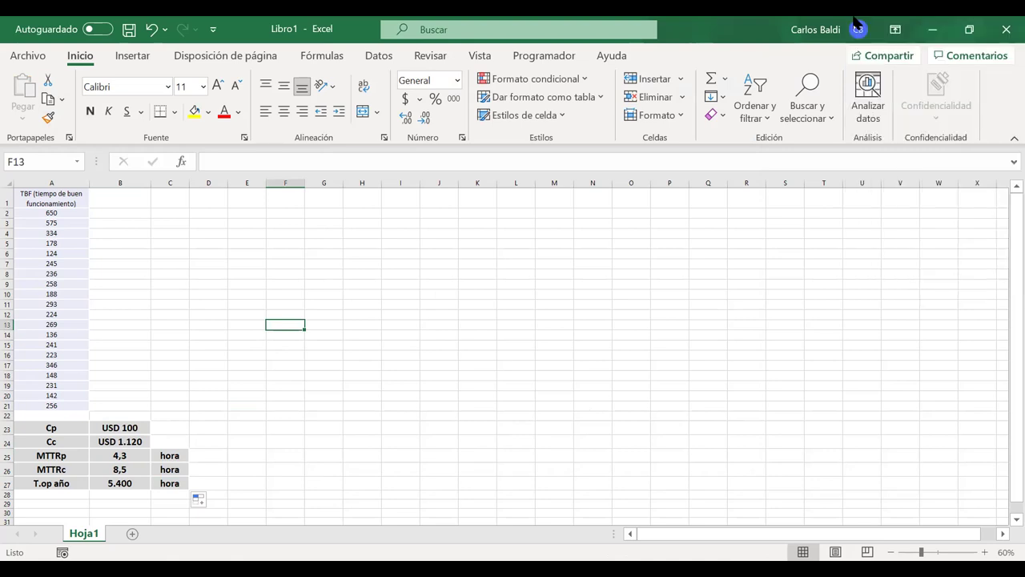
Restore the maximized window to a smaller size and enter the heading "TBF (ordenados)" in B1
{"action": "left_click", "coordinate": [969, 28]}
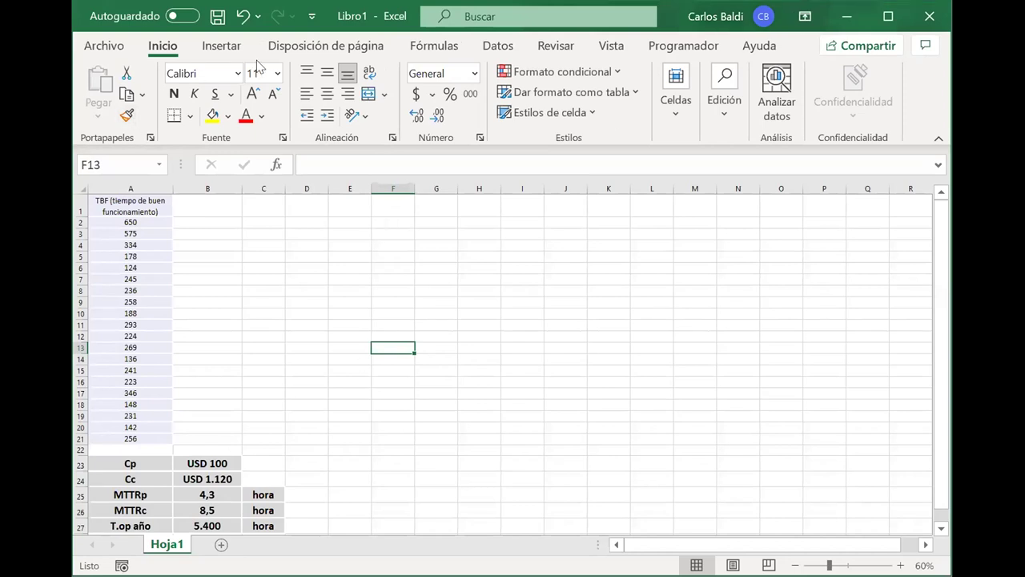
{"action": "left_click", "coordinate": [205, 201]}
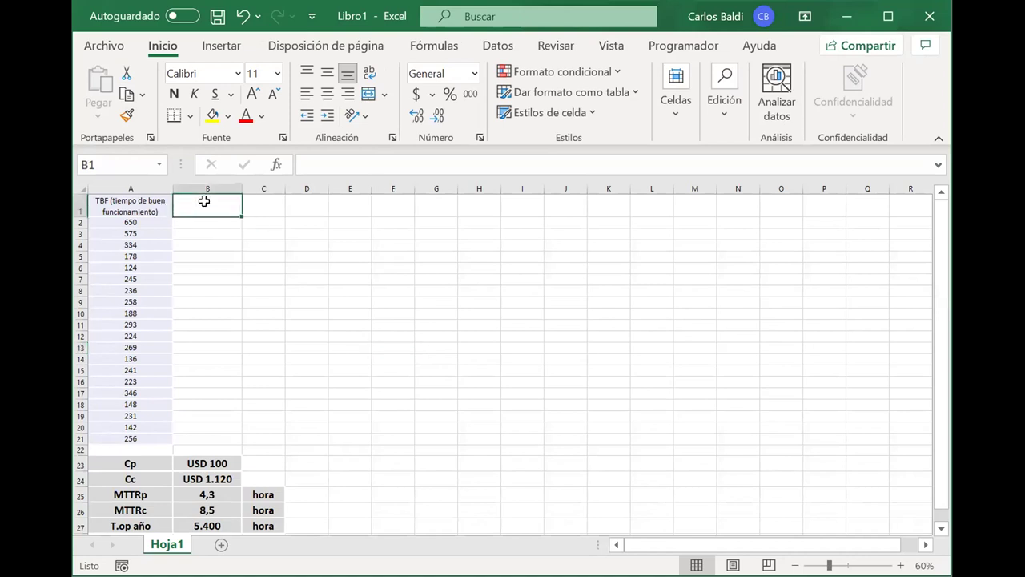
{"action": "type", "text": "TBFn"}
{"action": "key", "text": "BackSpace"}
{"action": "type", "text": "(ordenados)"}
{"action": "key", "text": "Return"}
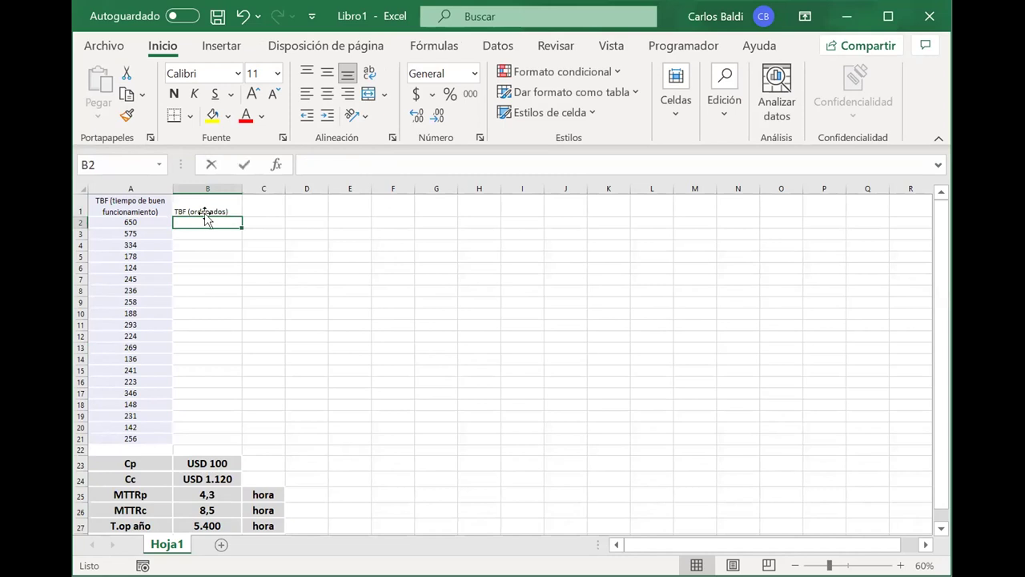
Sort the TBF values in ascending order starting in B2 with the formula =ORDENAR(A2:A21)
{"action": "type", "text": "=ordena"}
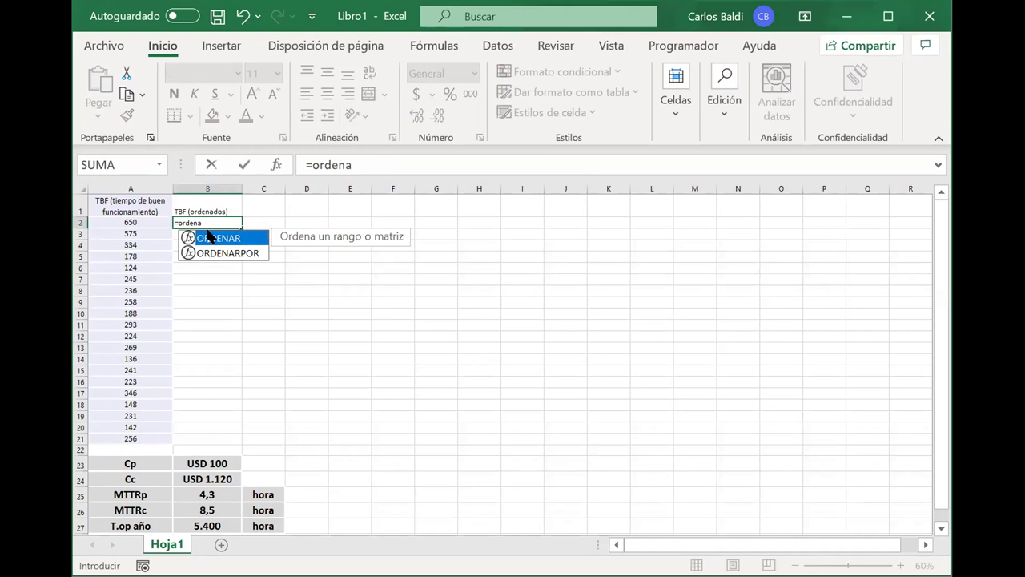
{"action": "key", "text": "Tab"}
{"action": "left_click", "coordinate": [133, 221]}
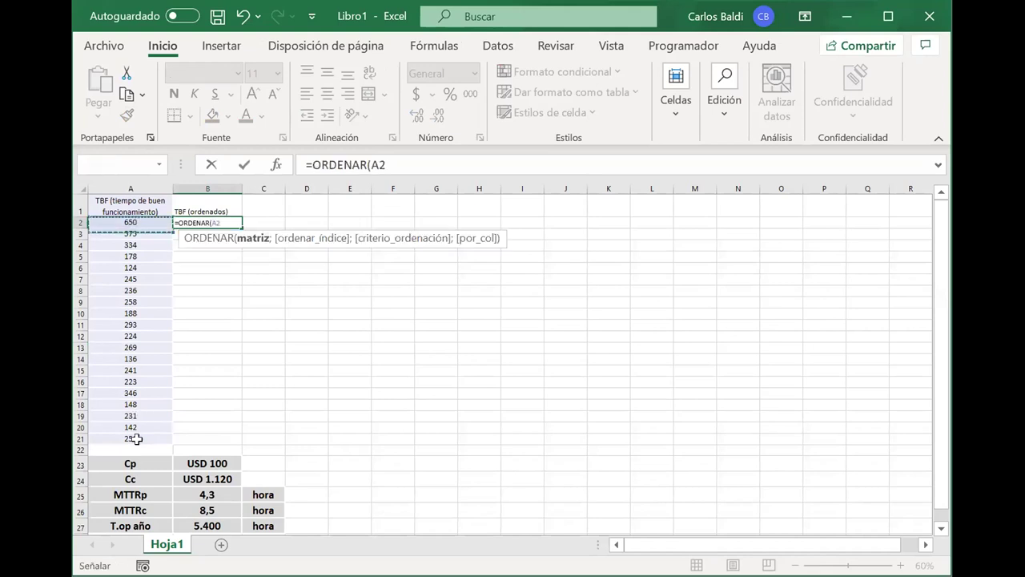
{"action": "left_click", "coordinate": [137, 439], "text": "shift"}
{"action": "key", "text": "Return"}
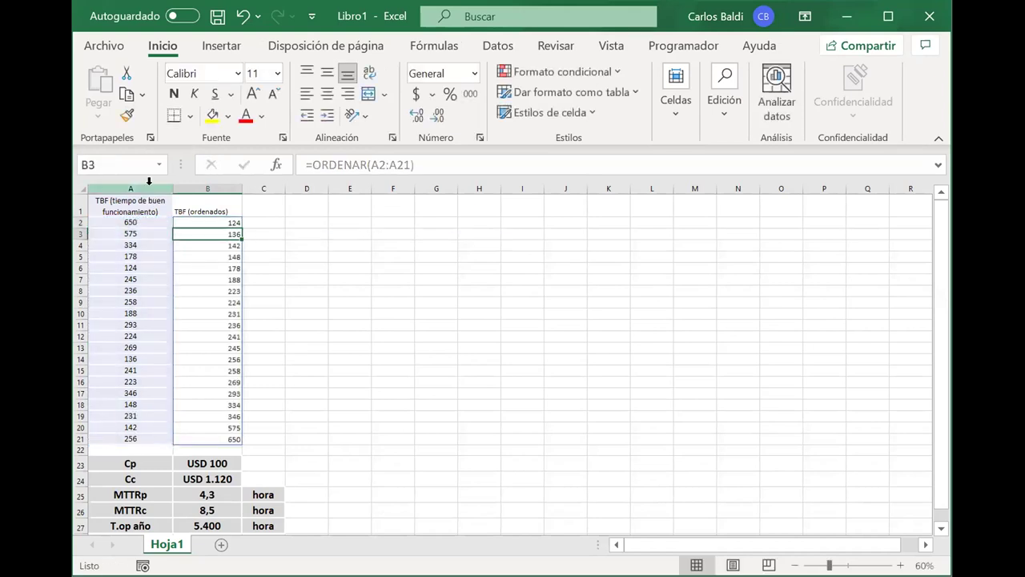
Center the sorted column B1:B21 and copy the formatting of A1:A21 onto it
{"action": "left_click_drag", "start_coordinate": [196, 204], "coordinate": [192, 439]}
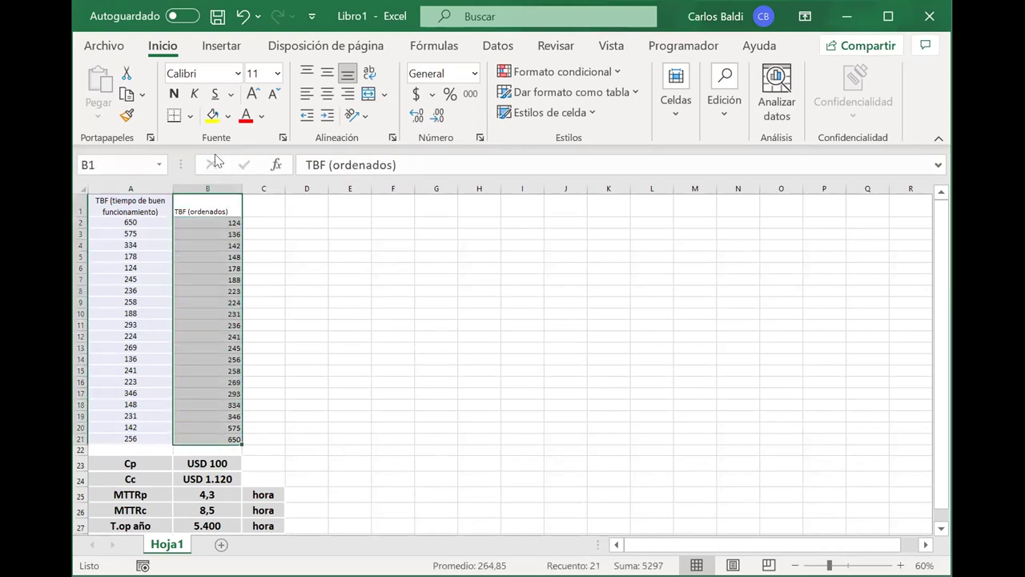
{"action": "left_click", "coordinate": [327, 93]}
{"action": "left_click_drag", "start_coordinate": [117, 209], "coordinate": [120, 440]}
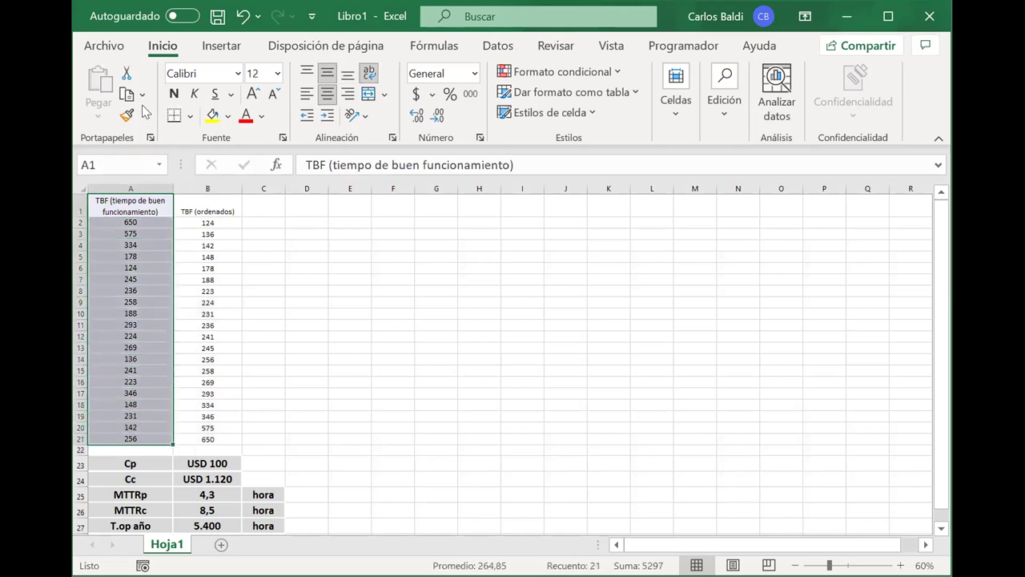
{"action": "left_click", "coordinate": [126, 114]}
{"action": "left_click_drag", "start_coordinate": [245, 210], "coordinate": [232, 439]}
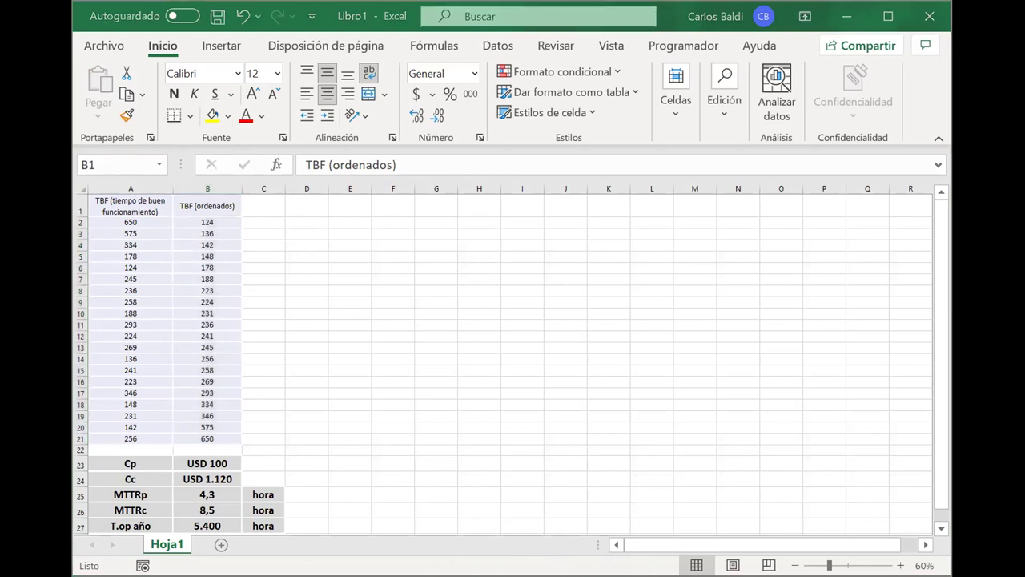
Enter the heading "Ranking" in C1
{"action": "left_click", "coordinate": [270, 208]}
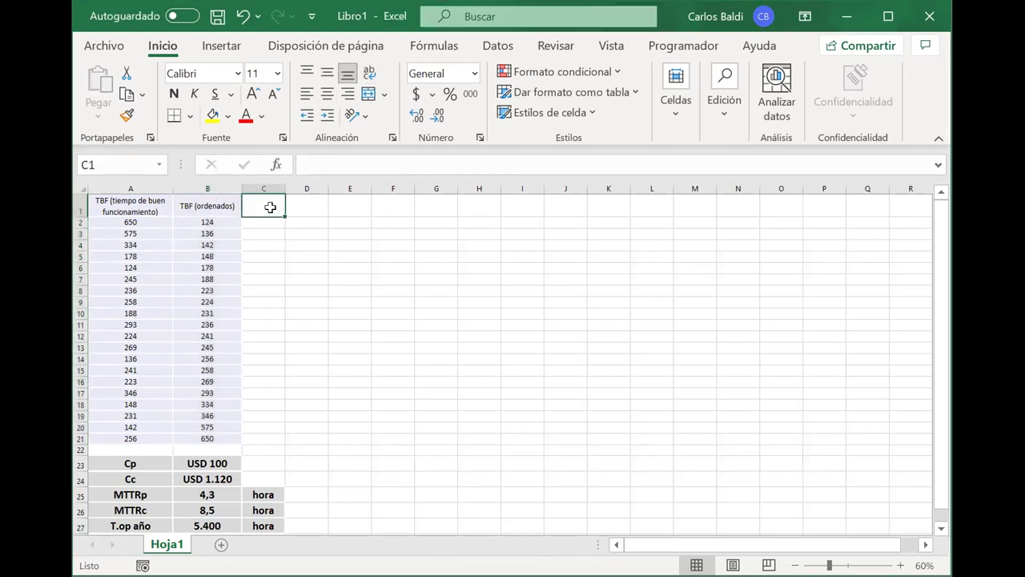
{"action": "type", "text": "Ranking"}
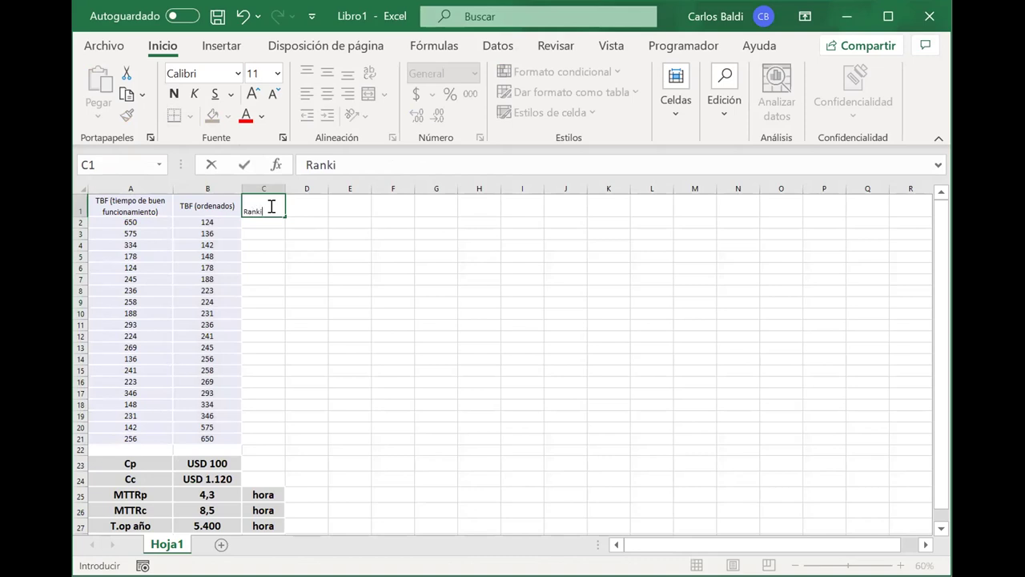
{"action": "left_click", "coordinate": [263, 220]}
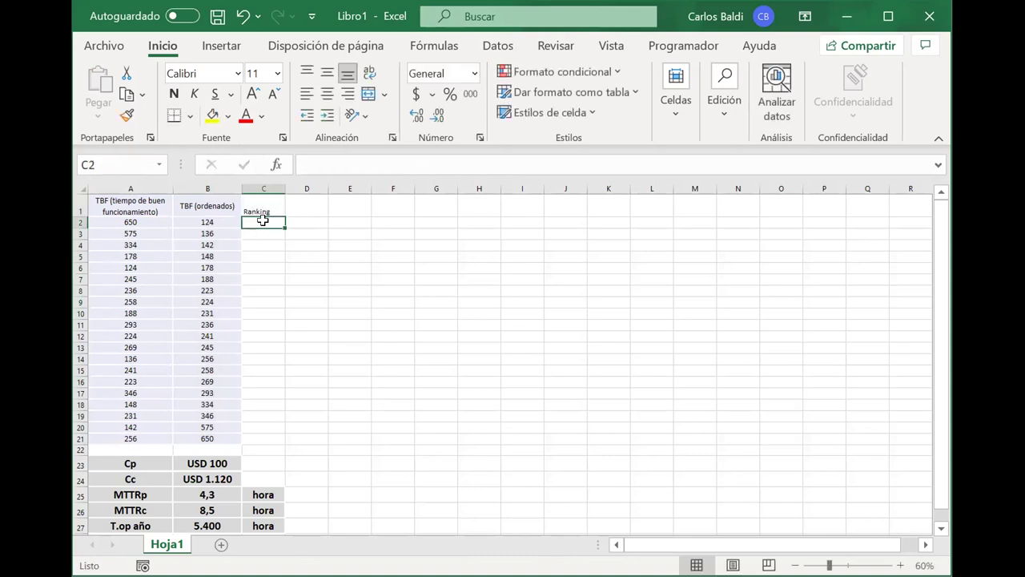
Number the ranking column from 1 to 20 in C2:C21 and center the numbers
{"action": "type", "text": "1"}
{"action": "key", "text": "Return"}
{"action": "type", "text": "2"}
{"action": "key", "text": "Return"}
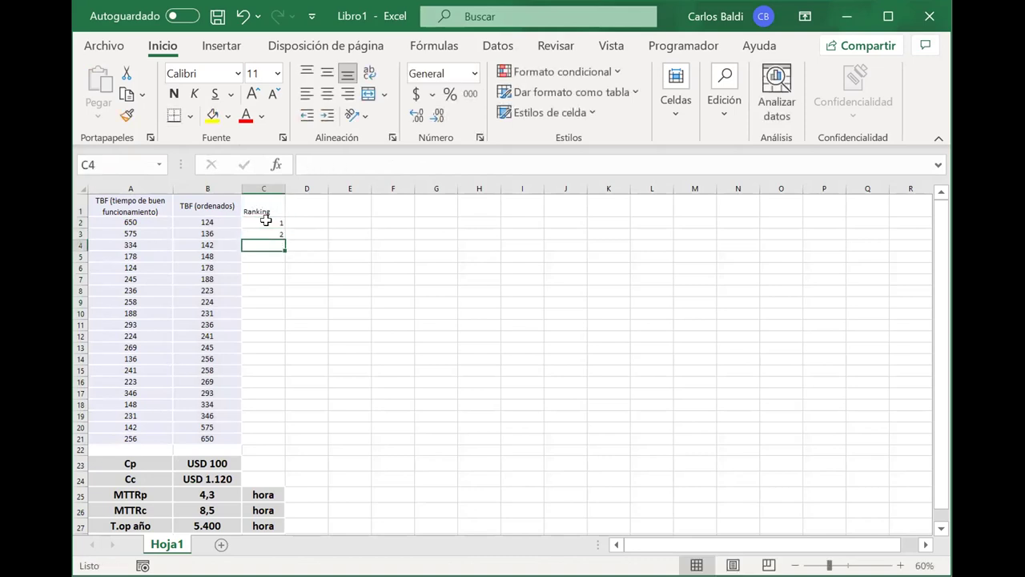
{"action": "left_click_drag", "start_coordinate": [268, 223], "coordinate": [273, 442]}
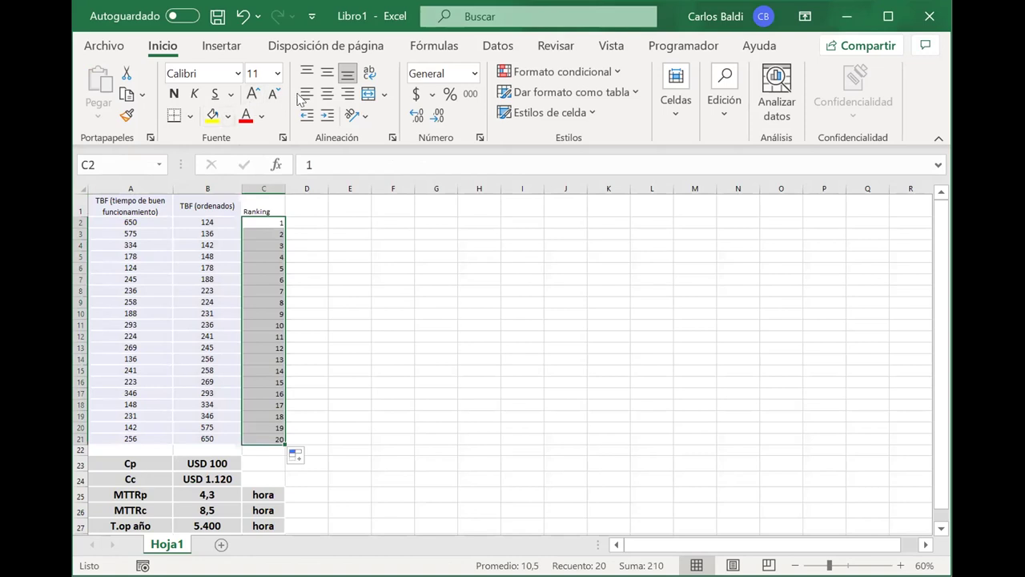
{"action": "left_click", "coordinate": [326, 97]}
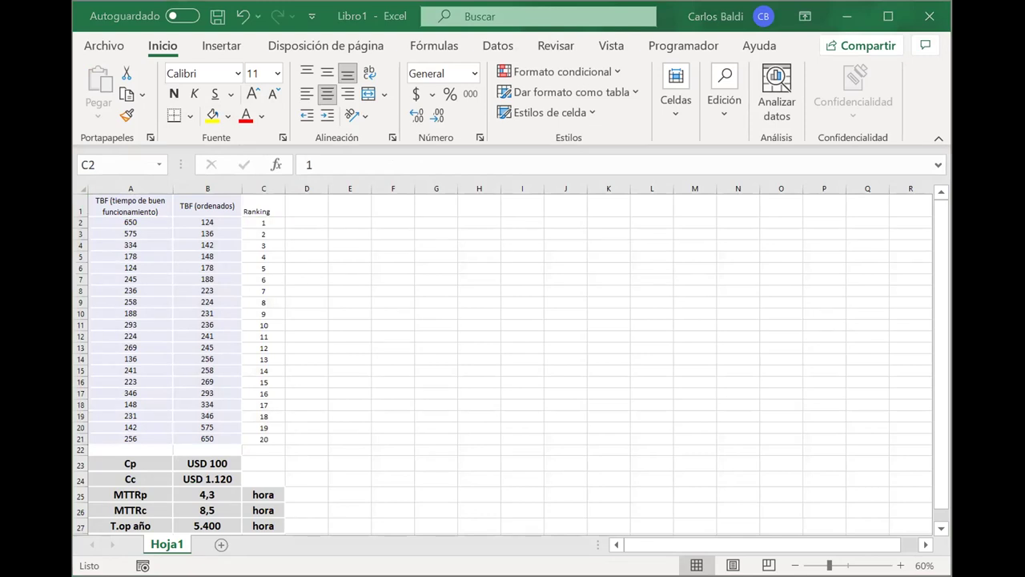
Shade the range C1:F21 with the lightest orange theme color and apply borders to all its cells
{"action": "left_click", "coordinate": [309, 199]}
{"action": "left_click", "coordinate": [273, 204]}
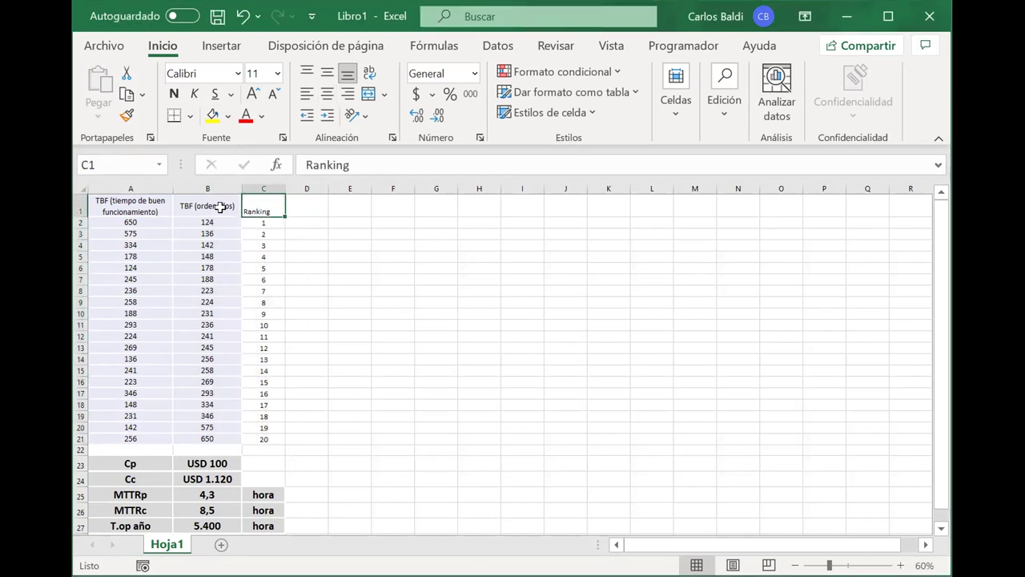
{"action": "left_click_drag", "start_coordinate": [248, 207], "coordinate": [370, 431]}
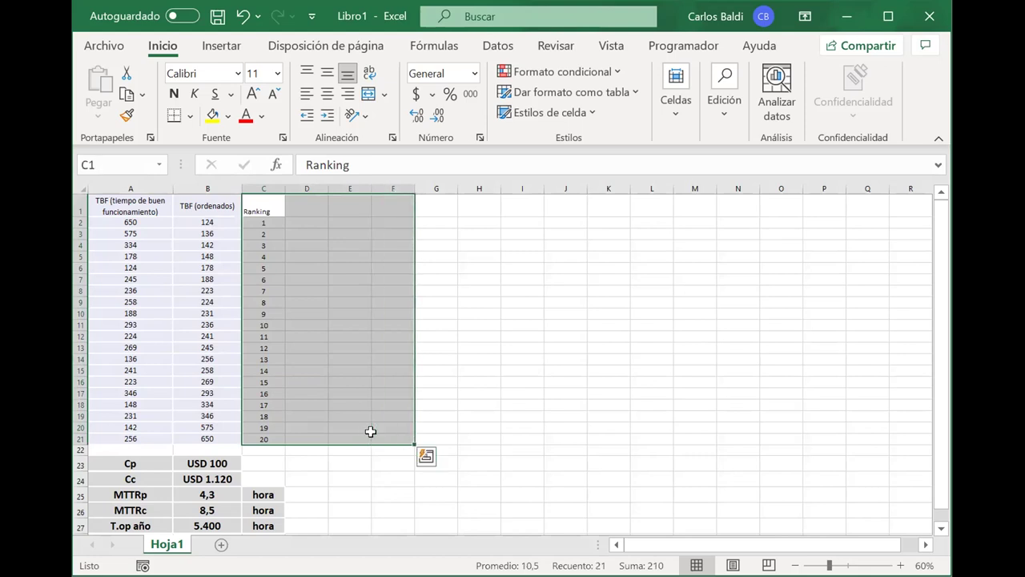
{"action": "left_click", "coordinate": [229, 117]}
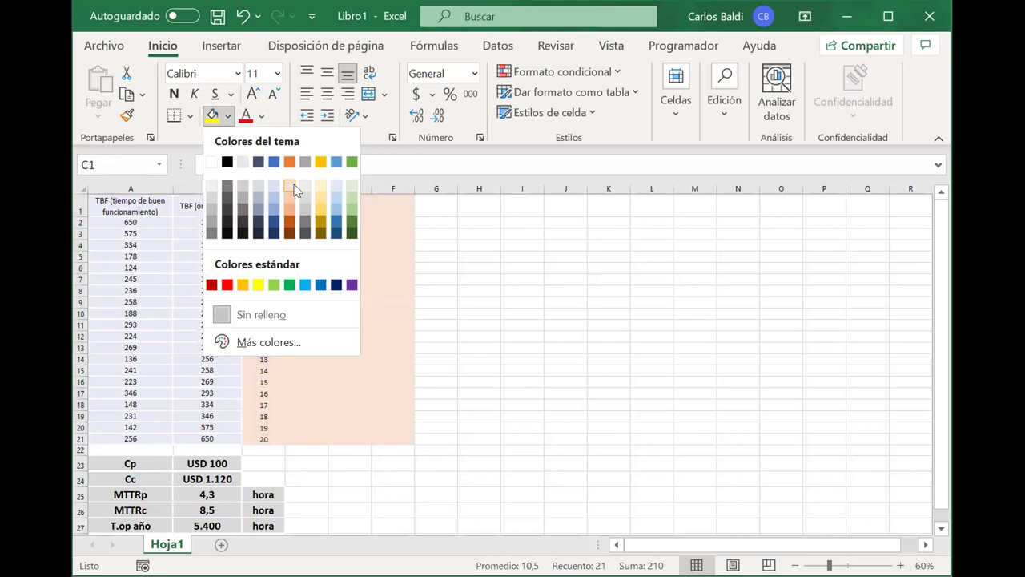
{"action": "left_click", "coordinate": [293, 189]}
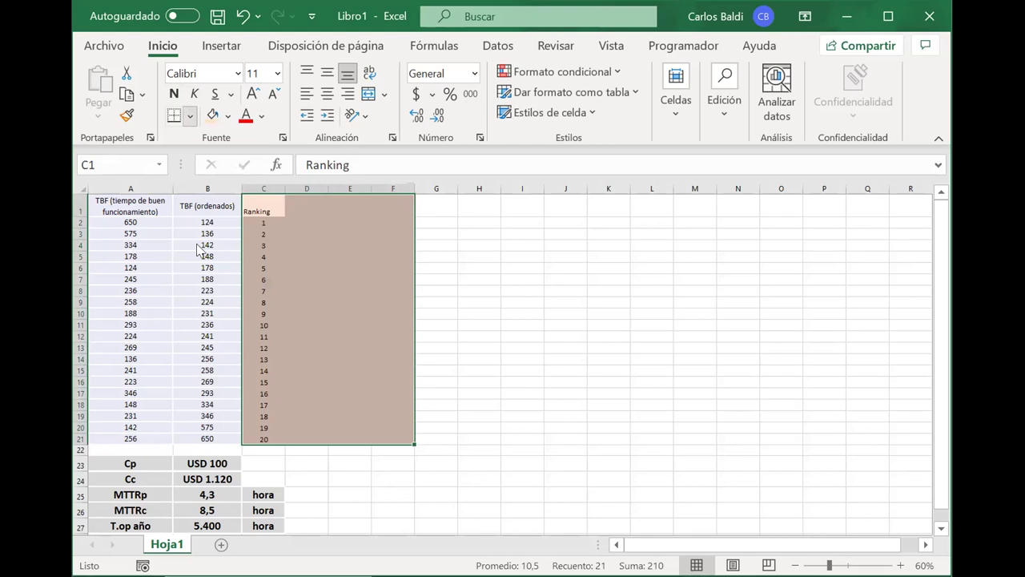
Apply borders to all cells of A1:B21 and center the header cells C1:F1 horizontally and vertically
{"action": "left_click_drag", "start_coordinate": [132, 205], "coordinate": [148, 406]}
{"action": "left_click_drag", "start_coordinate": [145, 436], "coordinate": [145, 436]}
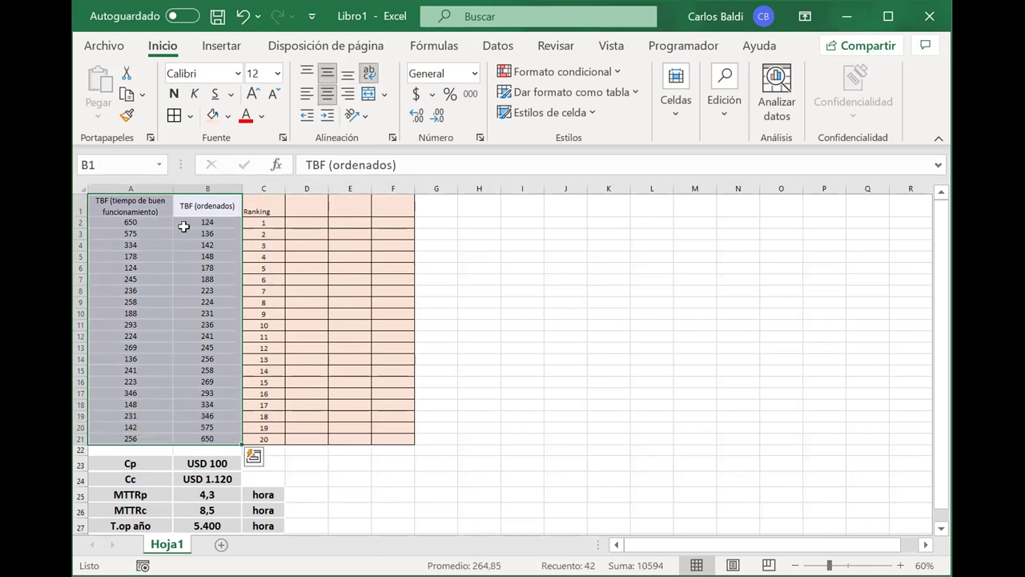
{"action": "left_click_drag", "start_coordinate": [265, 205], "coordinate": [392, 205]}
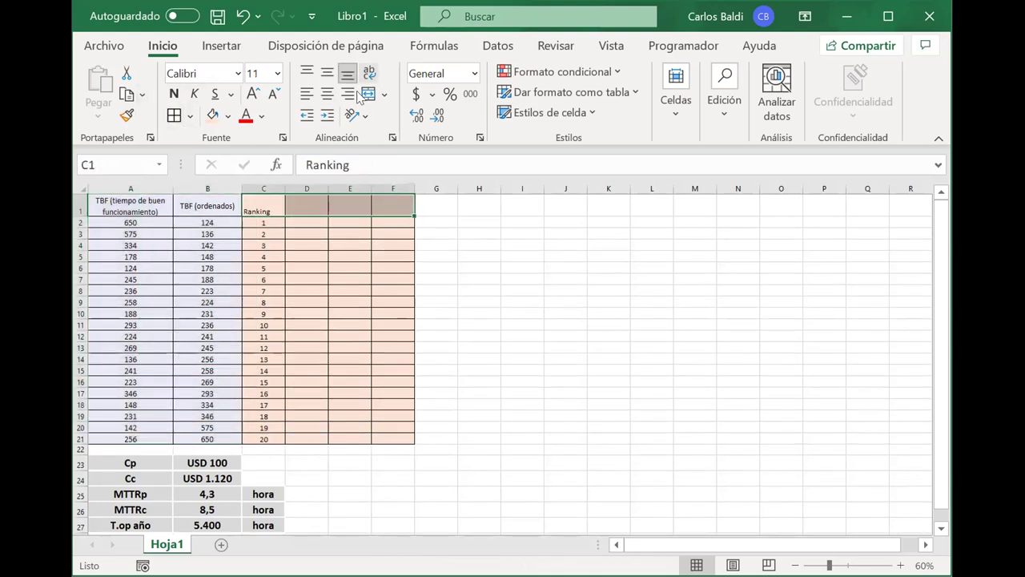
{"action": "left_click", "coordinate": [327, 93]}
{"action": "left_click", "coordinate": [327, 73]}
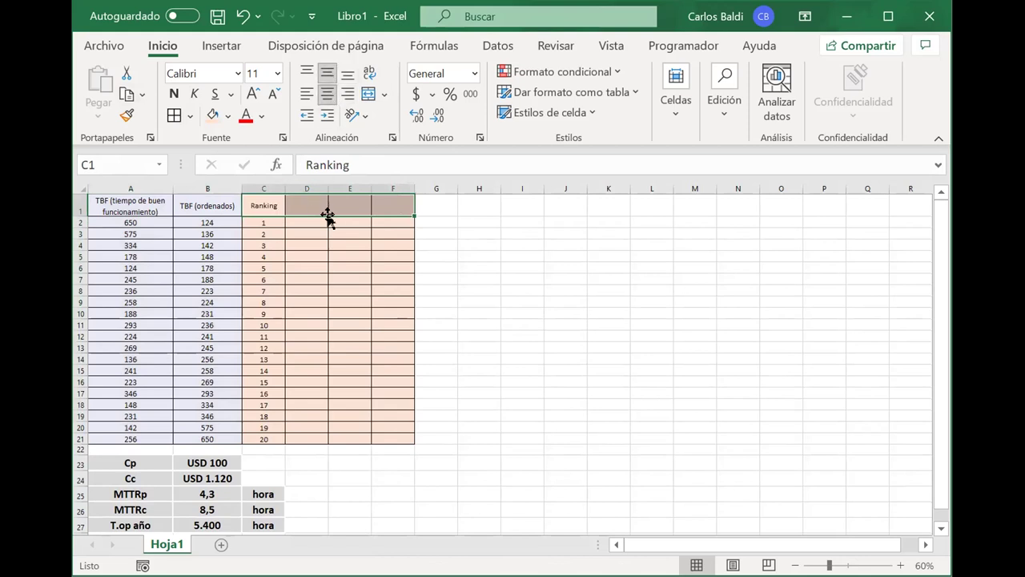
Enter the headings "F(t)" in D1 and "R(t)" in E1
{"action": "left_click", "coordinate": [307, 206]}
{"action": "double_click", "coordinate": [307, 206]}
{"action": "type", "text": "F"}
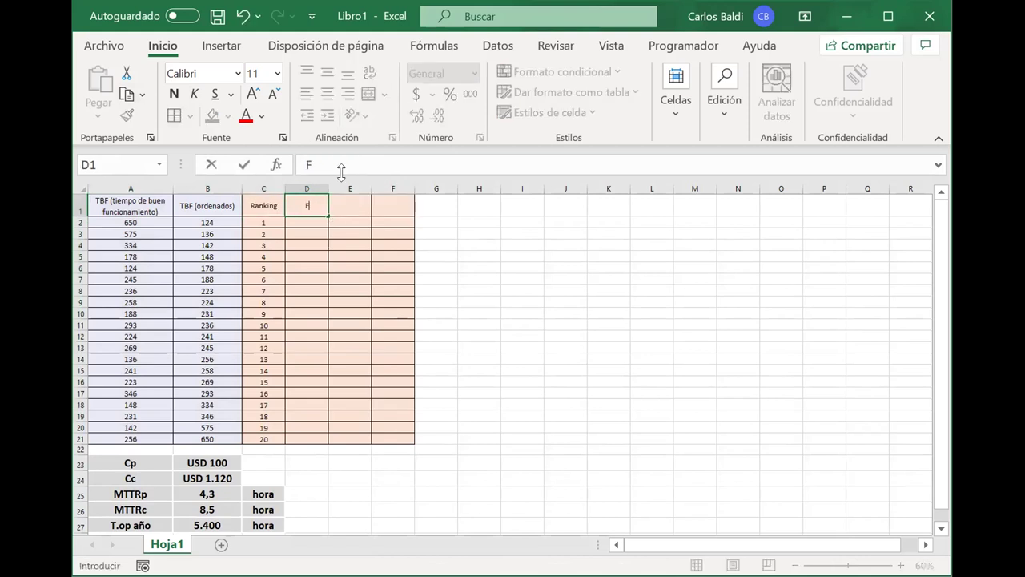
{"action": "type", "text": "(t)"}
{"action": "key", "text": "Tab"}
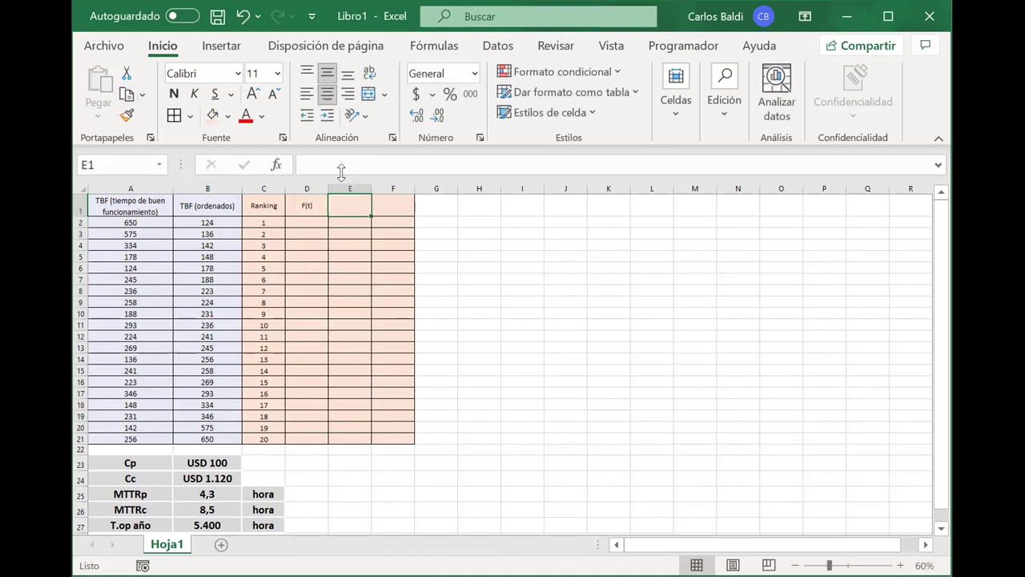
{"action": "type", "text": "R("}
{"action": "type", "text": "t)"}
{"action": "key", "text": "BackSpace"}
{"action": "type", "text": ")"}
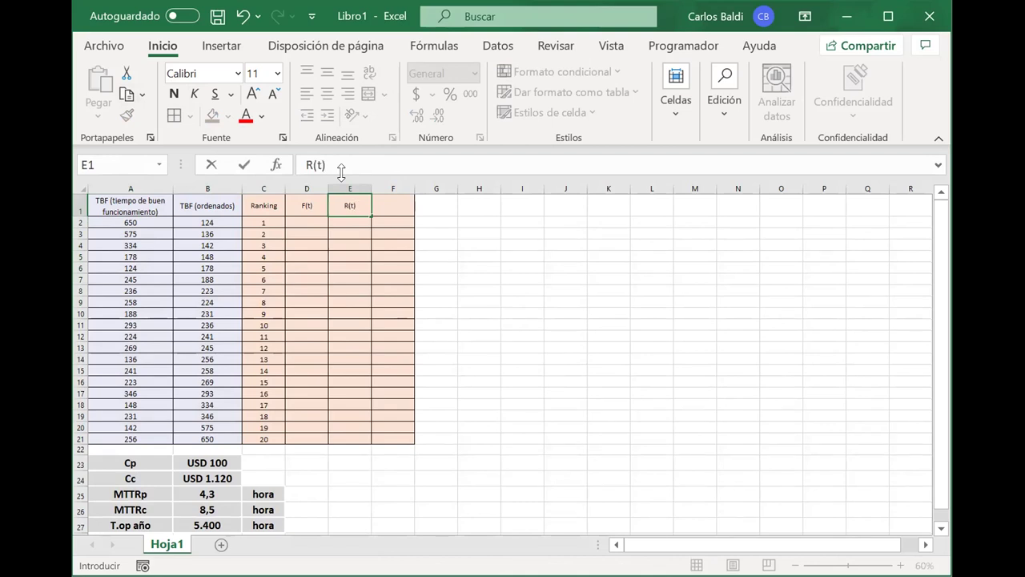
{"action": "left_click", "coordinate": [301, 218]}
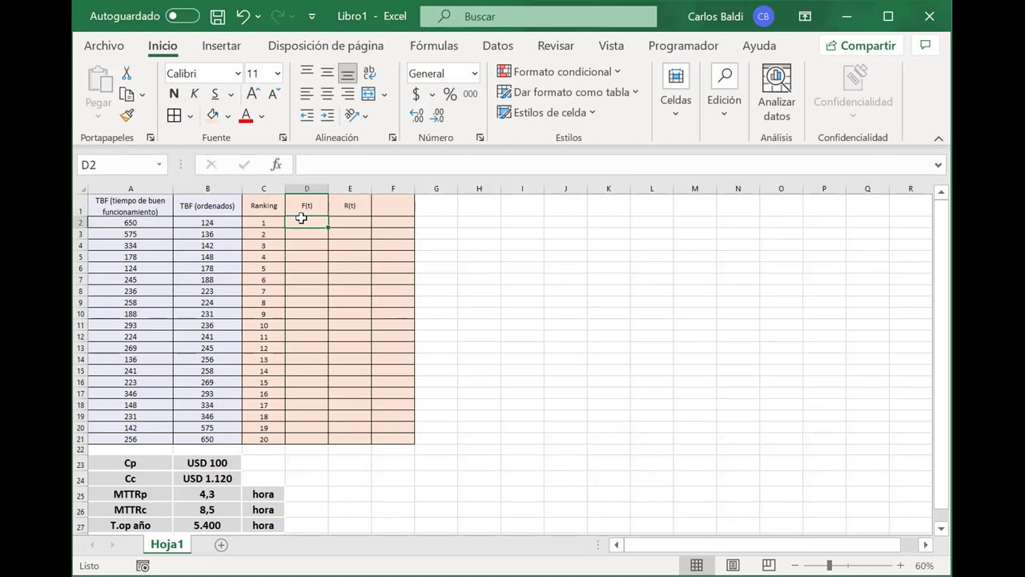
{"action": "type", "text": "="}
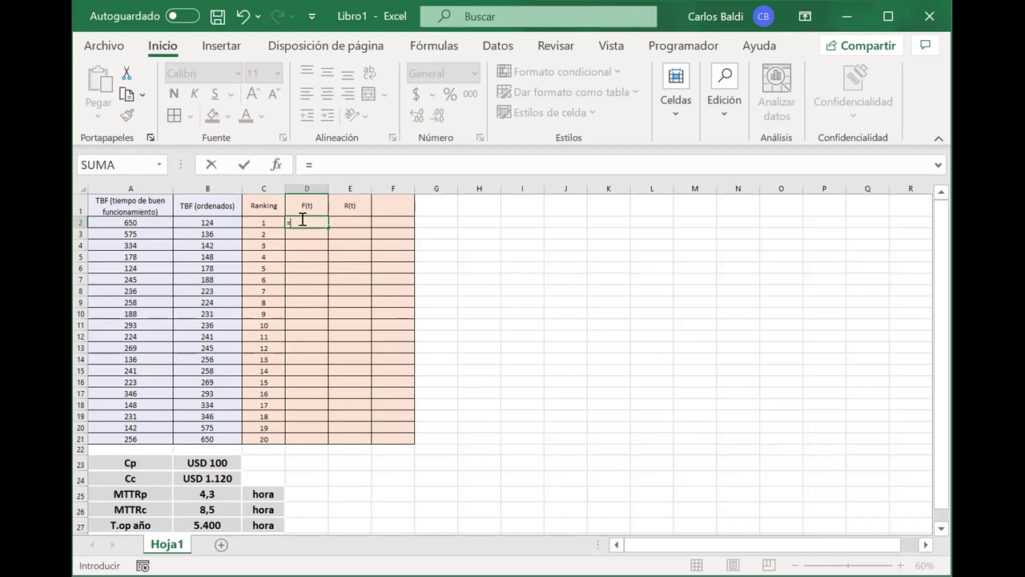
{"action": "type", "text": "("}
{"action": "left_click", "coordinate": [265, 222]}
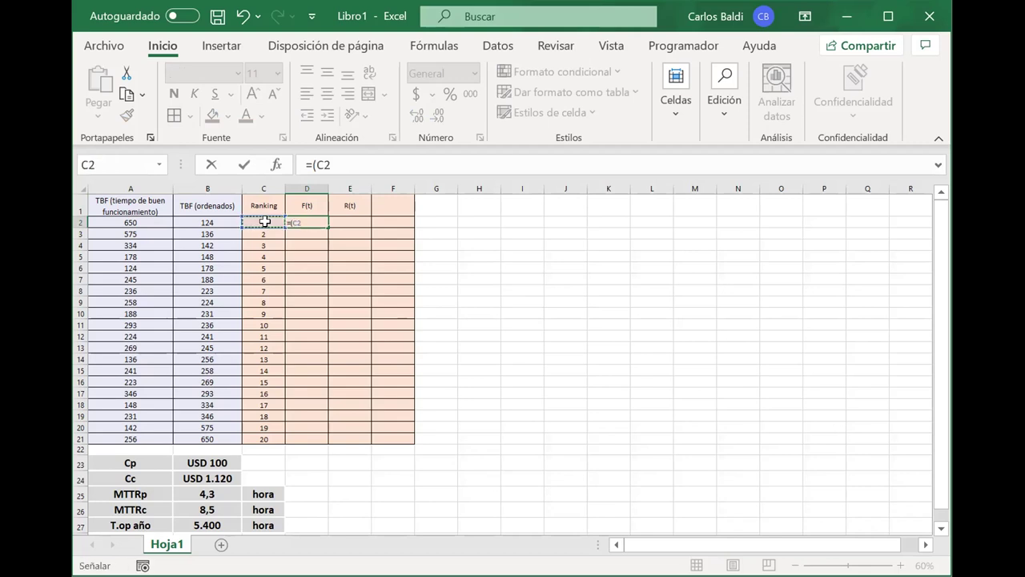
{"action": "key", "text": "BackSpace"}
{"action": "key", "text": "Escape"}
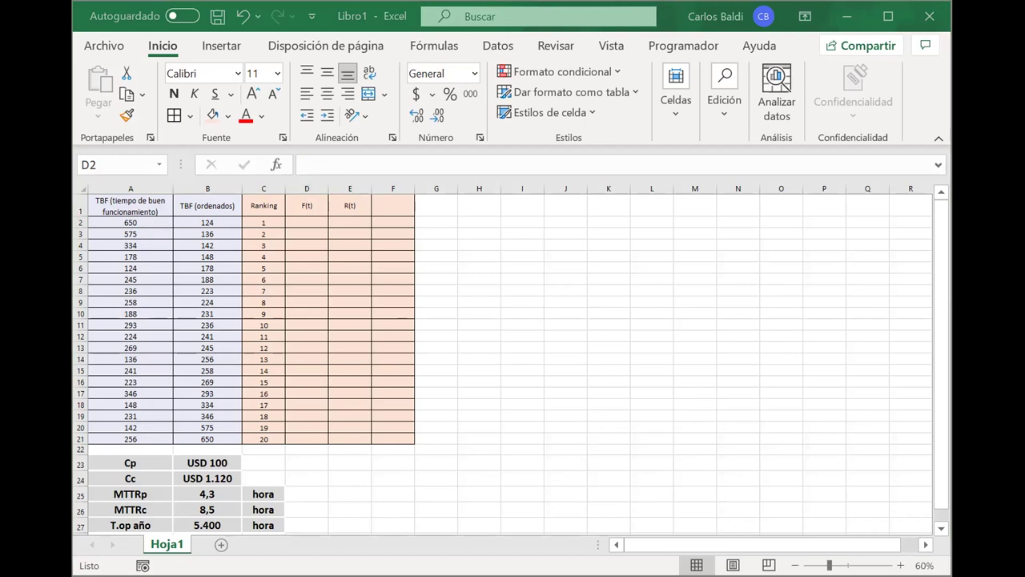
Calculate F(t) with the formula =(C2-0,3)/($C$21+0,4) in D2 and fill it down to D21
{"action": "left_click", "coordinate": [314, 218]}
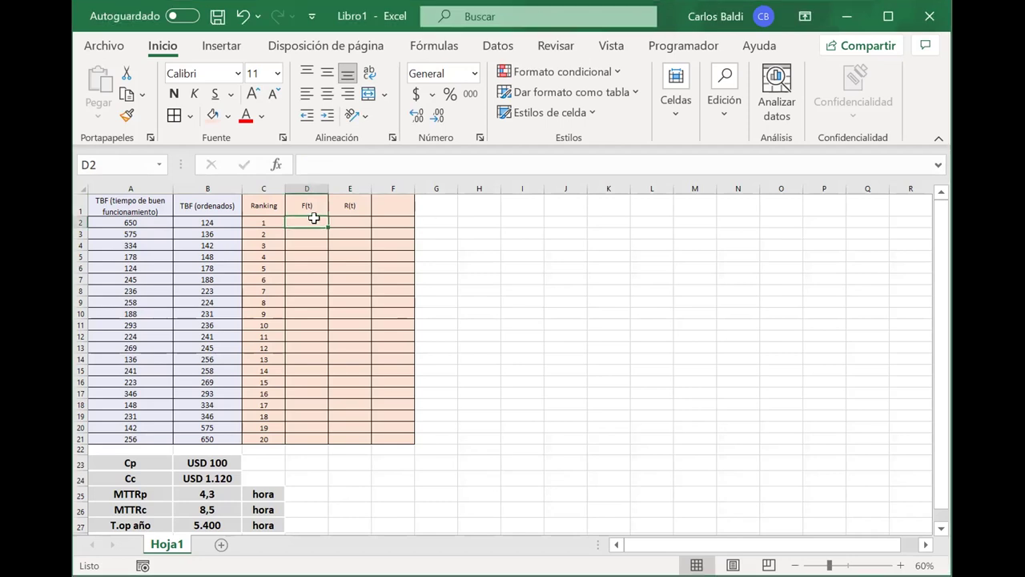
{"action": "type", "text": "="}
{"action": "left_click", "coordinate": [268, 222]}
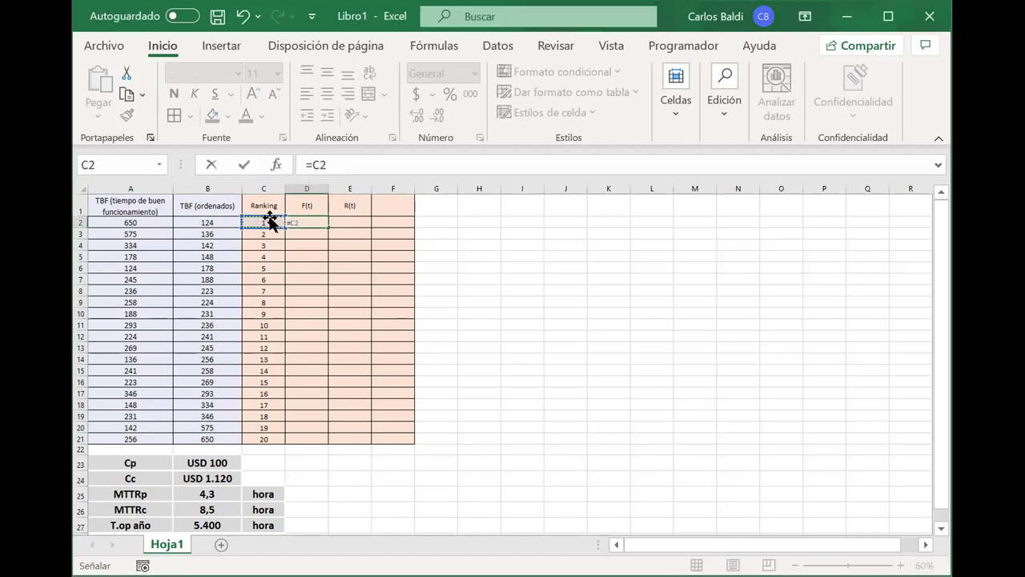
{"action": "key", "text": "BackSpace"}
{"action": "key", "text": "BackSpace"}
{"action": "type", "text": "("}
{"action": "left_click", "coordinate": [270, 219]}
{"action": "type", "text": "-"}
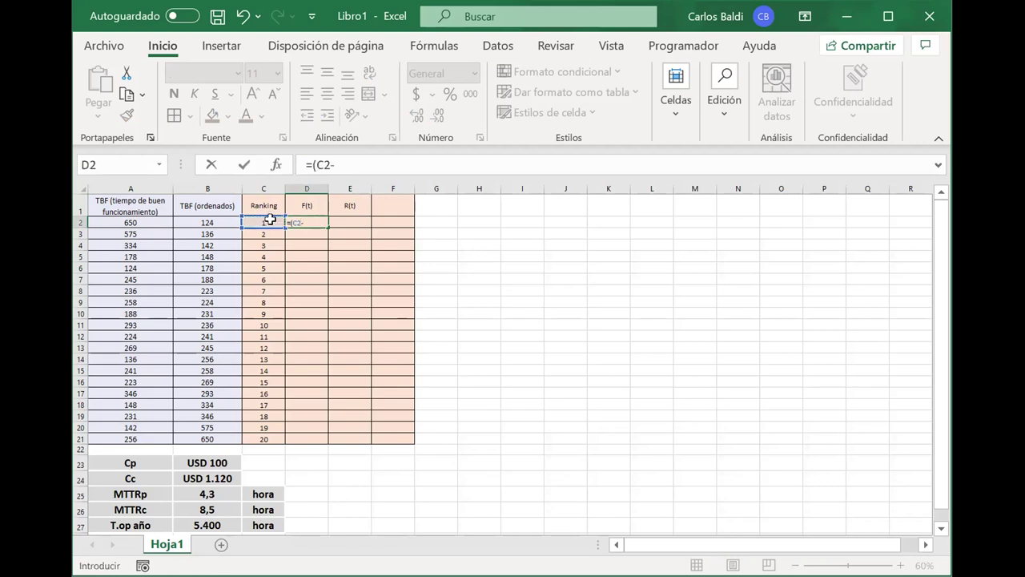
{"action": "type", "text": "0,3)"}
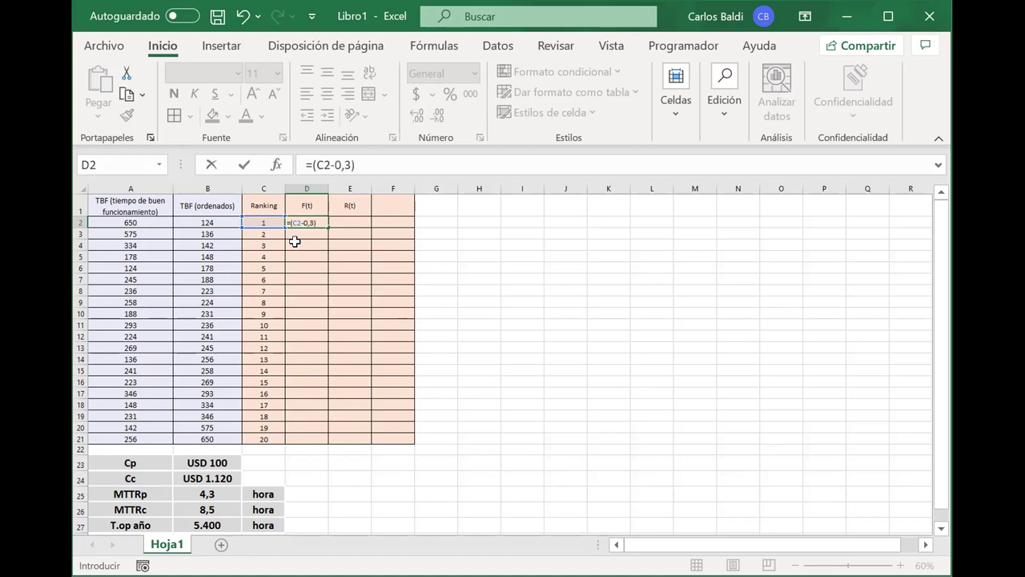
{"action": "type", "text": "/("}
{"action": "left_click", "coordinate": [262, 436]}
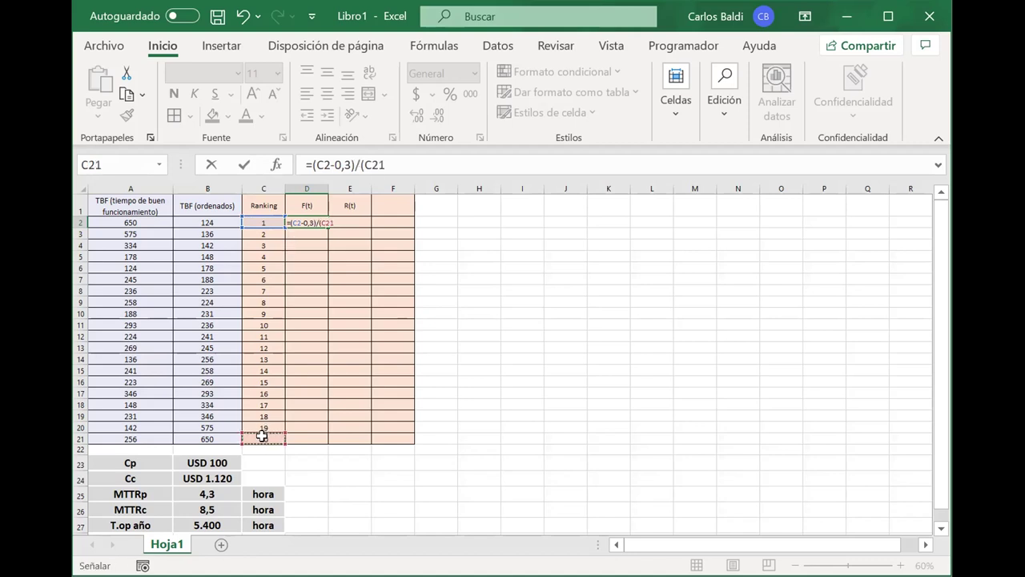
{"action": "key", "text": "F4"}
{"action": "type", "text": "+0,4)"}
{"action": "key", "text": "Return"}
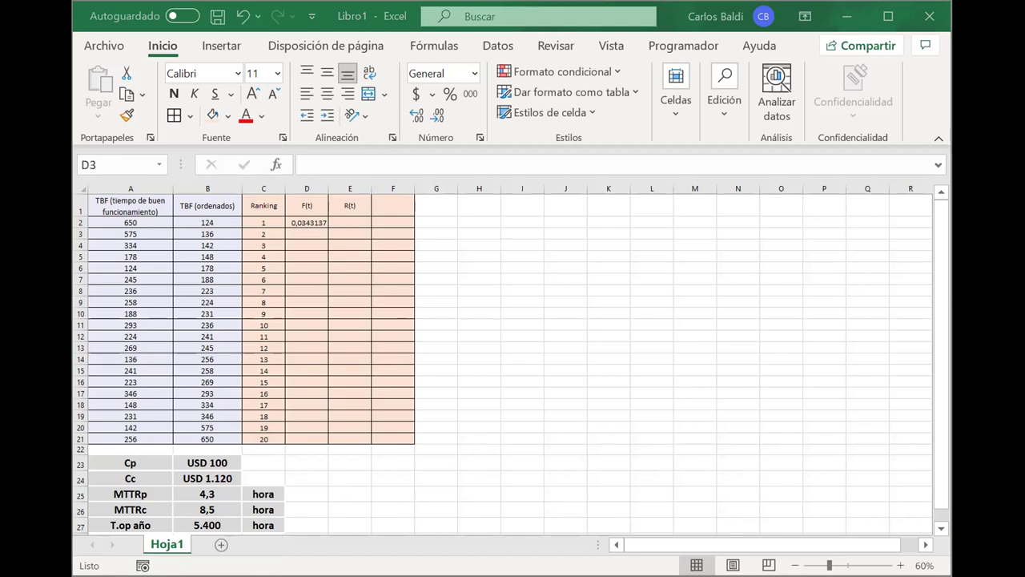
{"action": "left_click", "coordinate": [311, 223]}
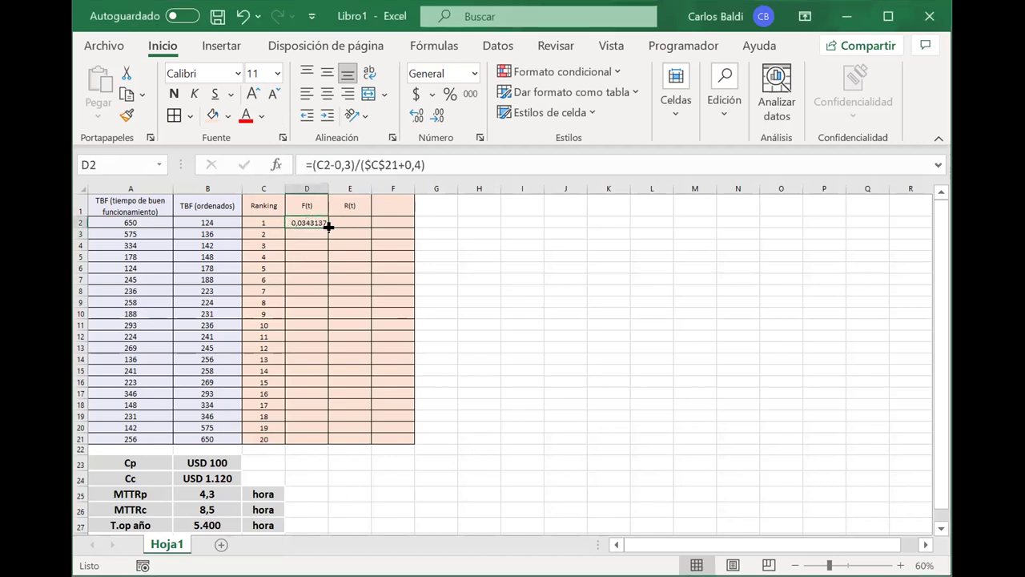
{"action": "left_click_drag", "start_coordinate": [328, 227], "coordinate": [310, 442]}
Calculate R(t) with the formula =1-D2 in E2 and fill it down to E21
{"action": "left_click", "coordinate": [347, 224]}
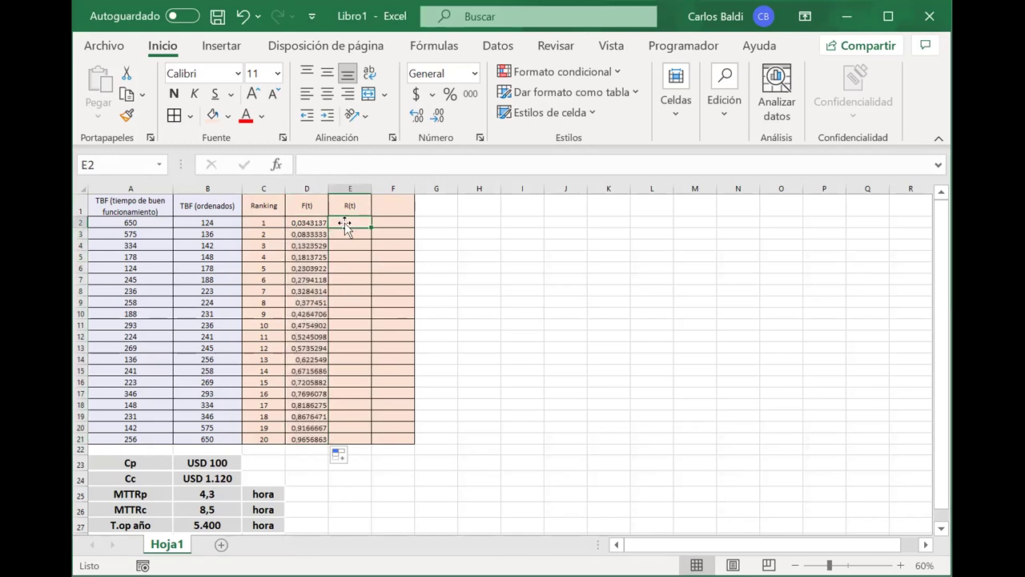
{"action": "type", "text": "="}
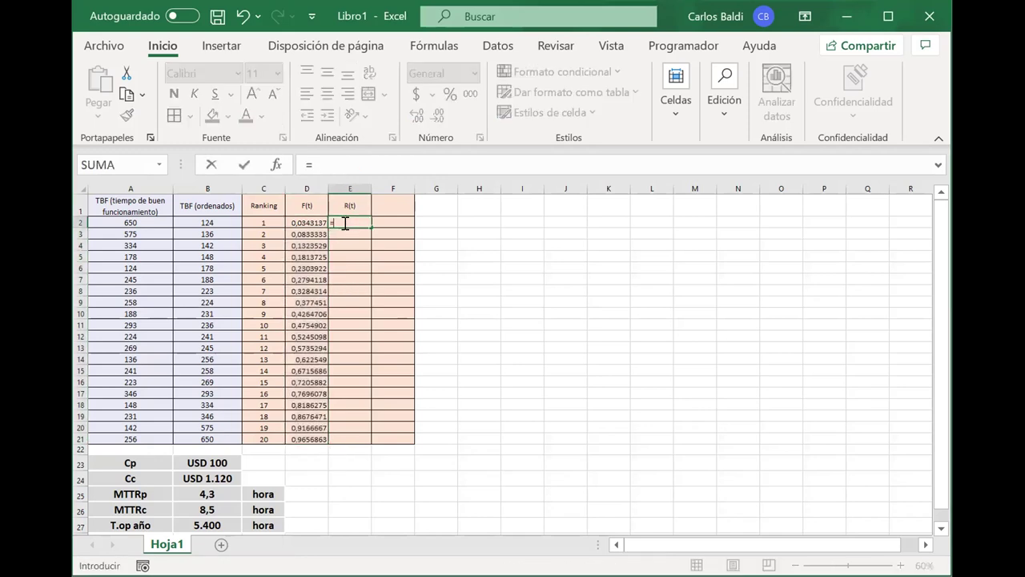
{"action": "type", "text": "1-"}
{"action": "left_click", "coordinate": [300, 223]}
{"action": "key", "text": "Return"}
{"action": "left_click", "coordinate": [356, 222]}
{"action": "double_click", "coordinate": [369, 227]}
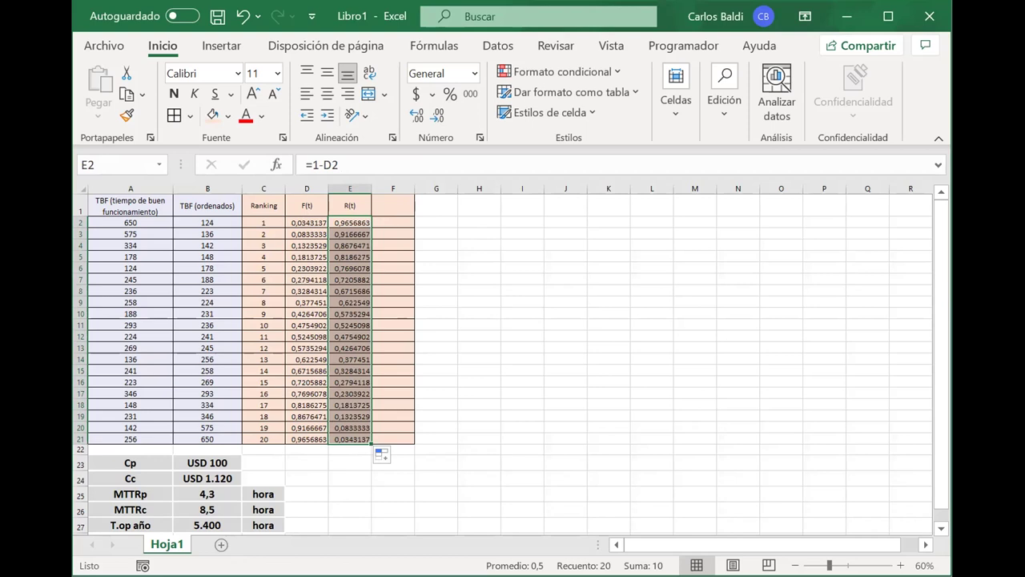
Extend the shading and borders of the empty column F1:F21 to G1:G21
{"action": "left_click", "coordinate": [262, 228]}
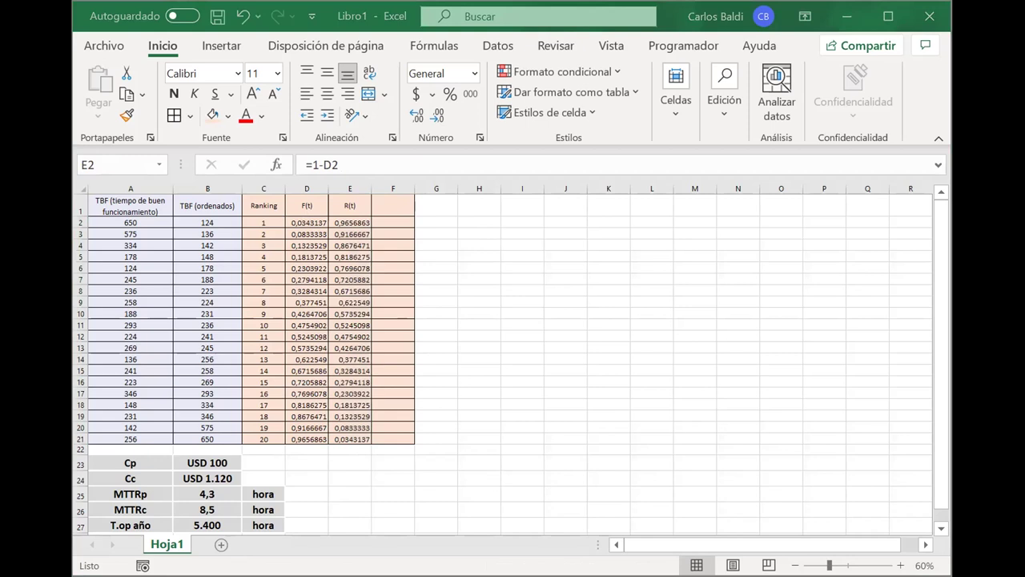
{"action": "key", "text": "ctrl+shift+Down"}
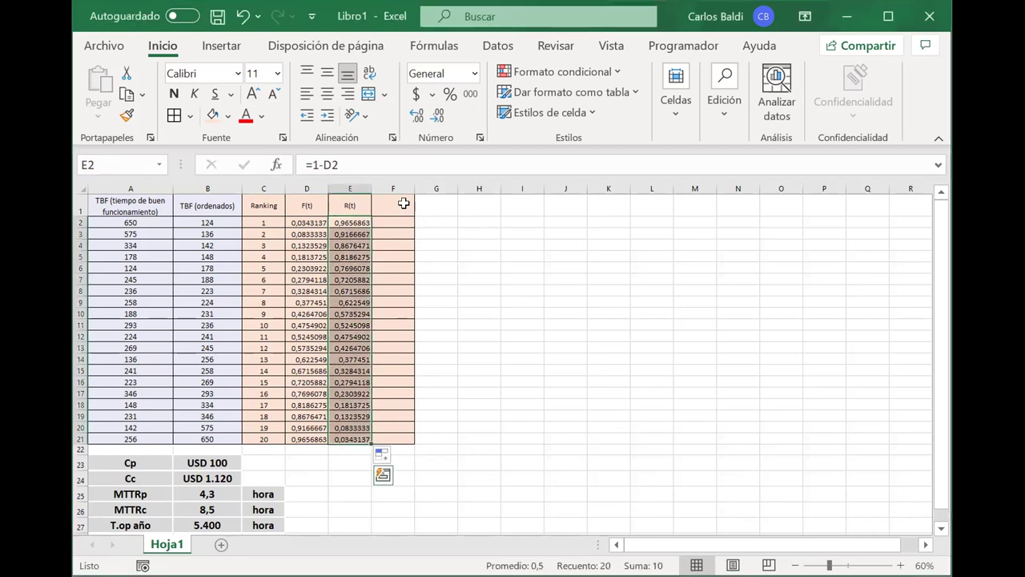
{"action": "left_click", "coordinate": [403, 205]}
{"action": "left_click_drag", "start_coordinate": [399, 215], "coordinate": [407, 328]}
Enter the headings "Ln(t)" in F1 and "Ln(-Ln(R(t)))" in G1
{"action": "left_click", "coordinate": [395, 203]}
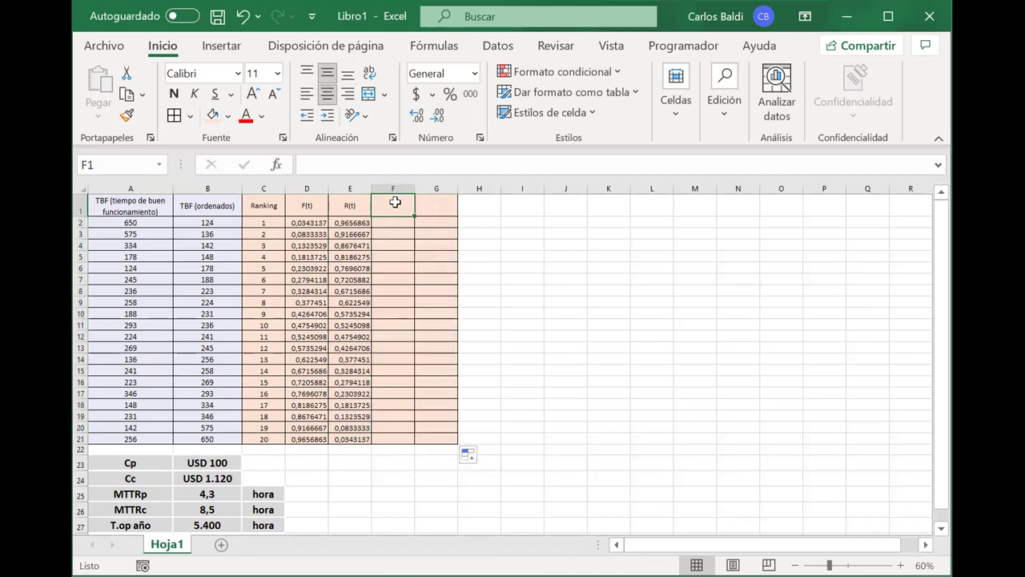
{"action": "type", "text": "Ln("}
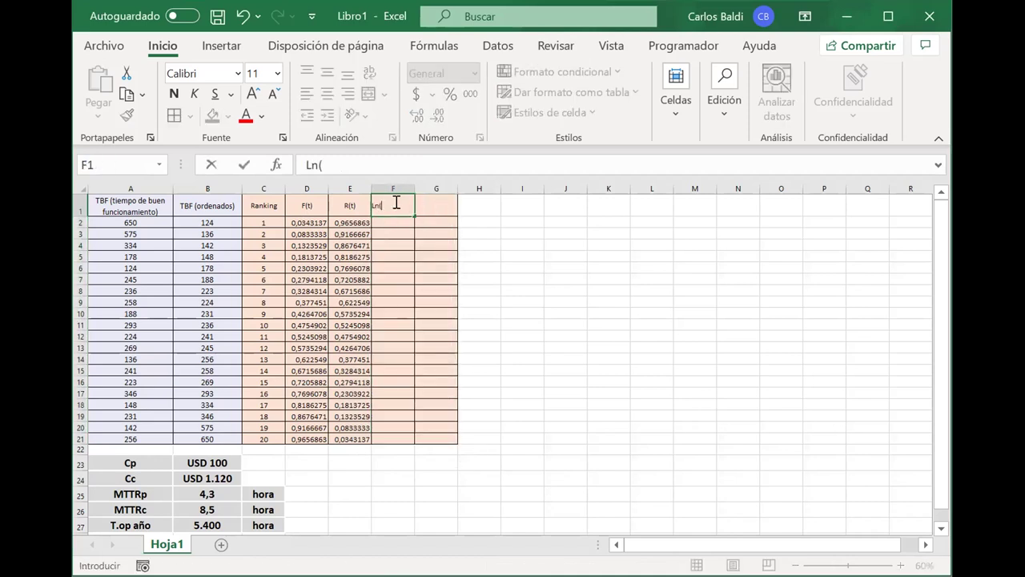
{"action": "type", "text": "t)"}
{"action": "left_click", "coordinate": [438, 200]}
{"action": "type", "text": "Ln("}
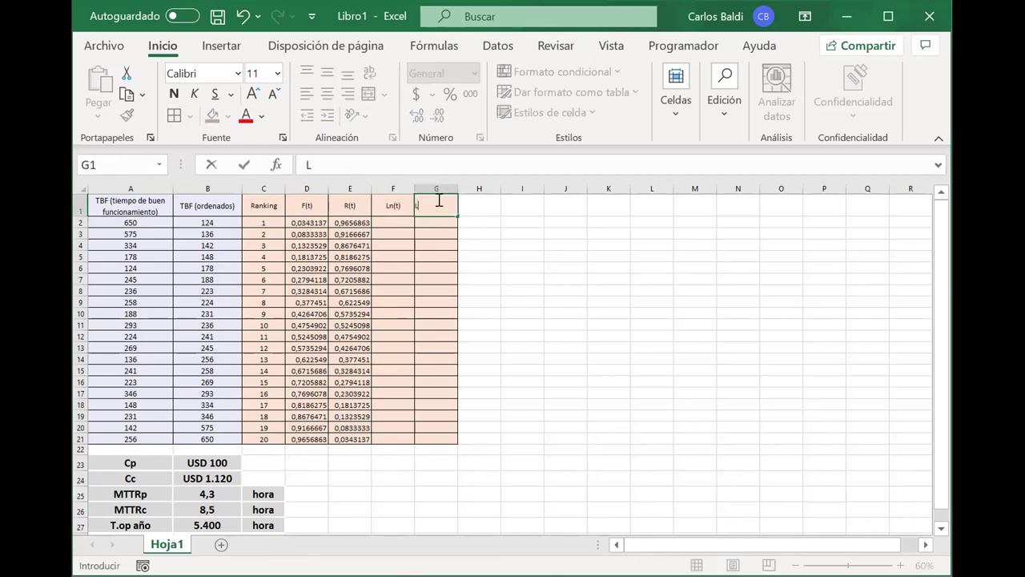
{"action": "type", "text": "-Ln(R(t)))"}
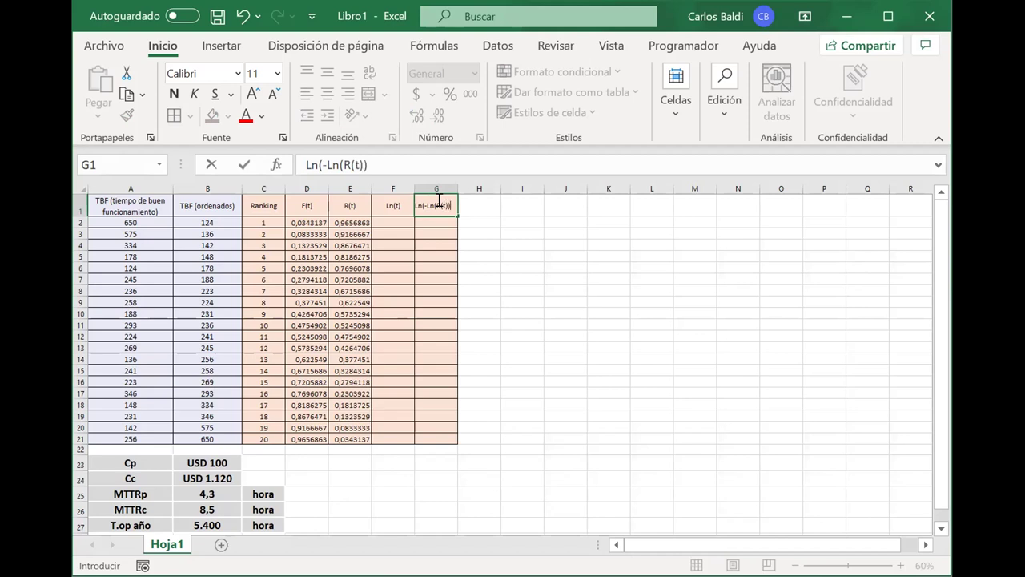
{"action": "key", "text": "Return"}
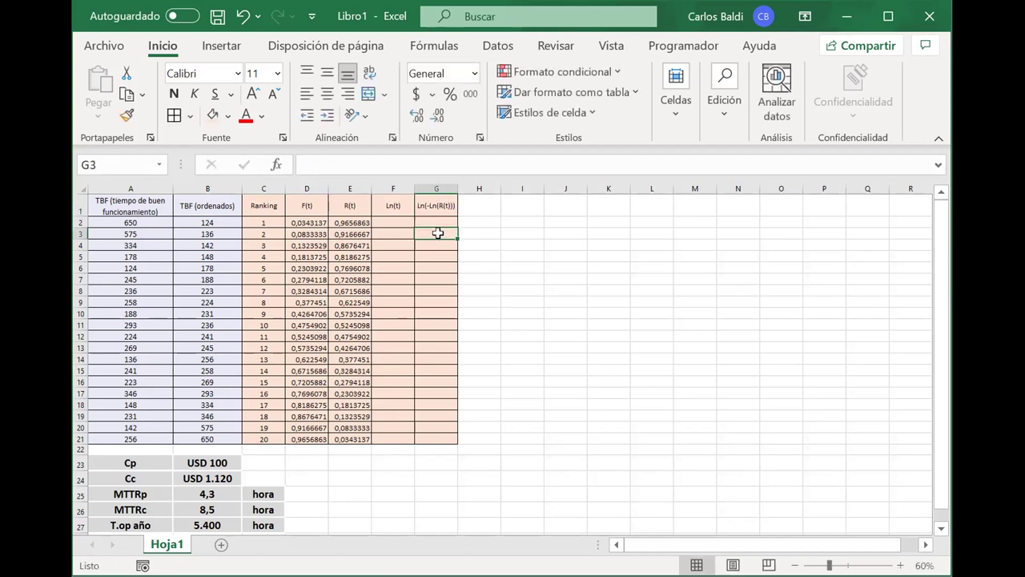
Enter the formula =LN(C2) in F2 under the Ln(t) heading and fill it down to F21
{"action": "left_click", "coordinate": [398, 221]}
{"action": "type", "text": "="}
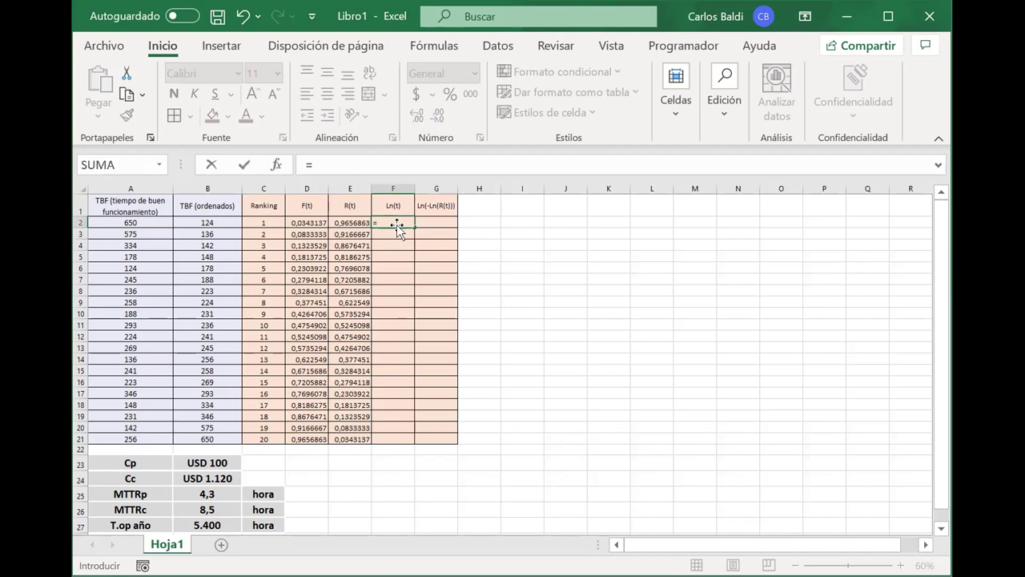
{"action": "type", "text": "ln"}
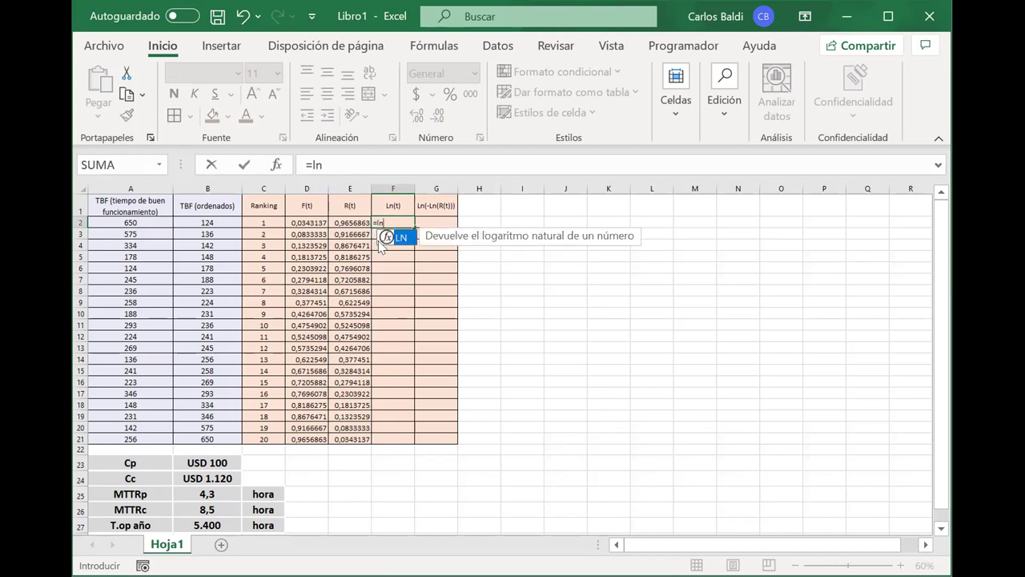
{"action": "type", "text": "("}
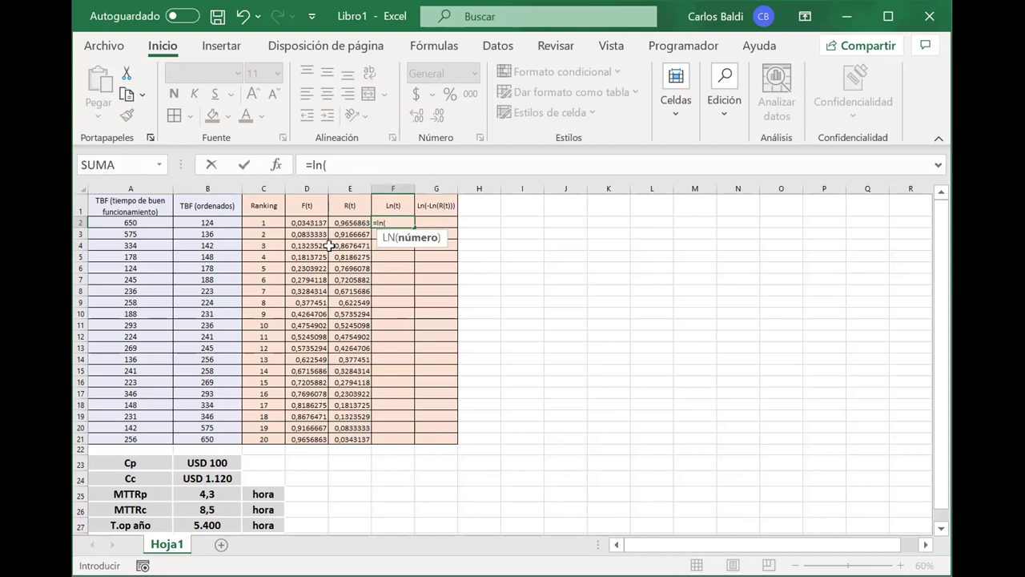
{"action": "left_click", "coordinate": [207, 222]}
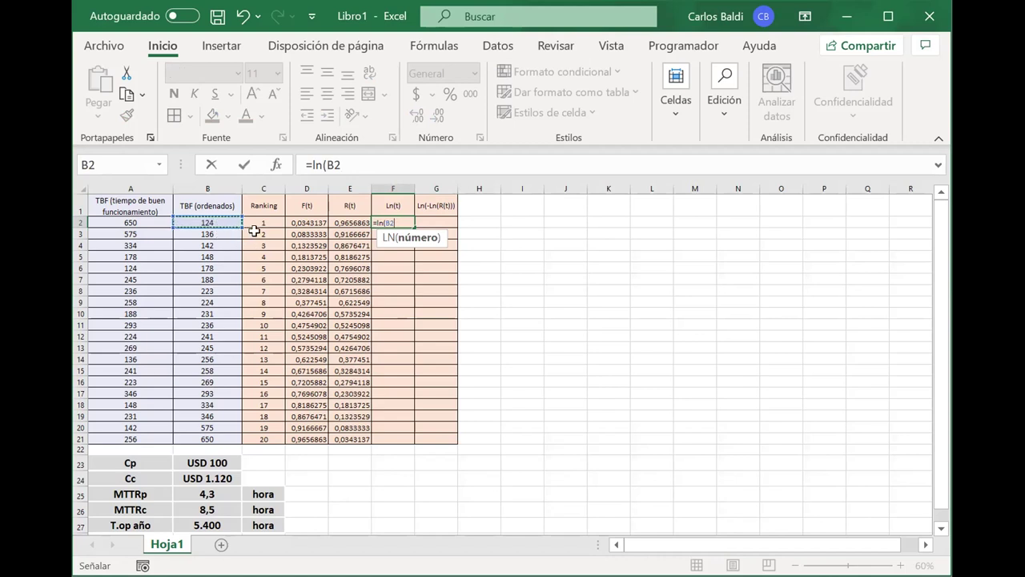
{"action": "left_click", "coordinate": [261, 232]}
{"action": "left_click", "coordinate": [261, 224]}
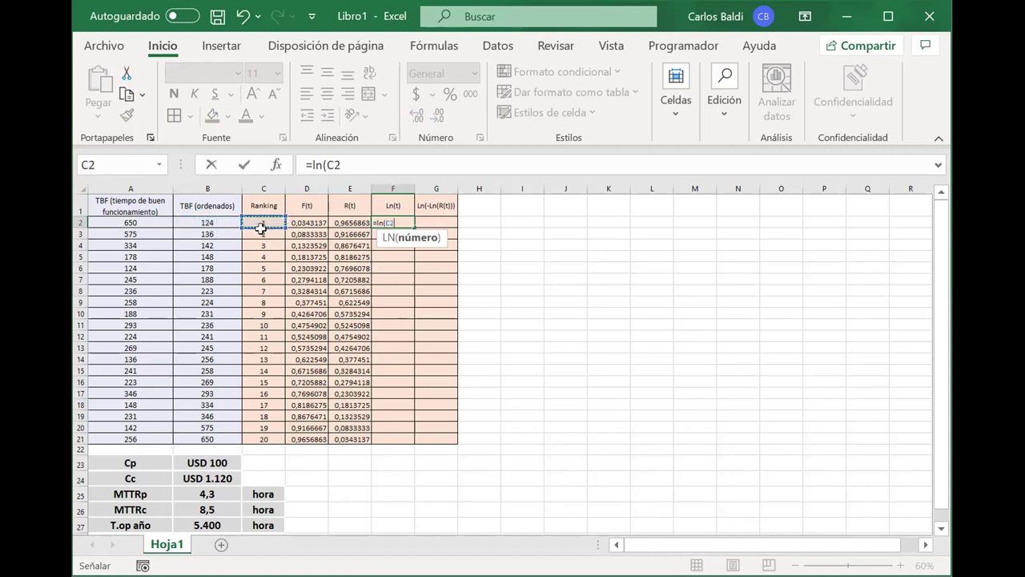
{"action": "type", "text": ")"}
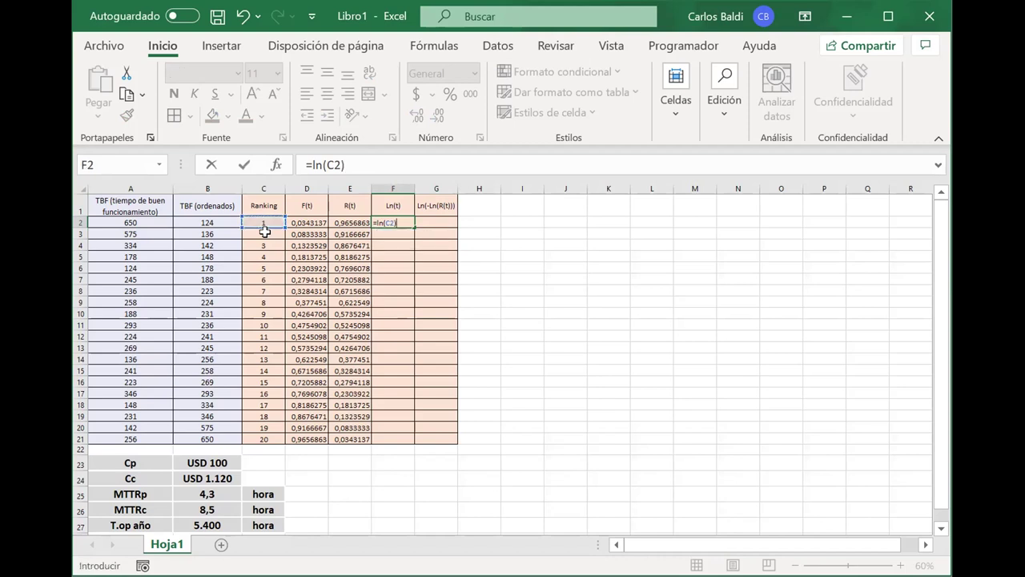
{"action": "key", "text": "Return"}
{"action": "left_click", "coordinate": [398, 223]}
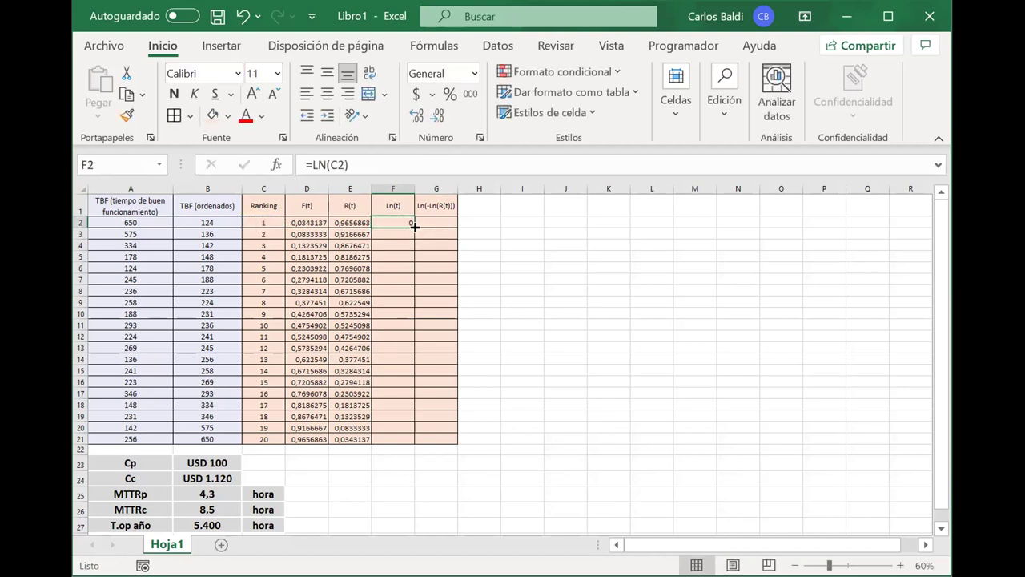
{"action": "double_click", "coordinate": [415, 227]}
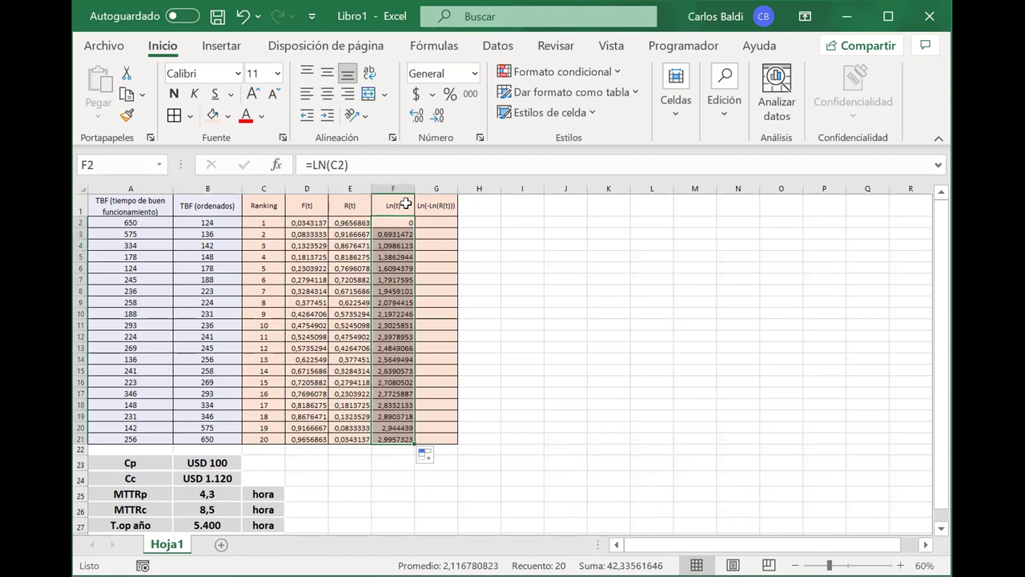
Change the Ln(t) formula in F2 to =LN(B2), based on the sorted TBF values, and fill it down to F21
{"action": "double_click", "coordinate": [394, 222]}
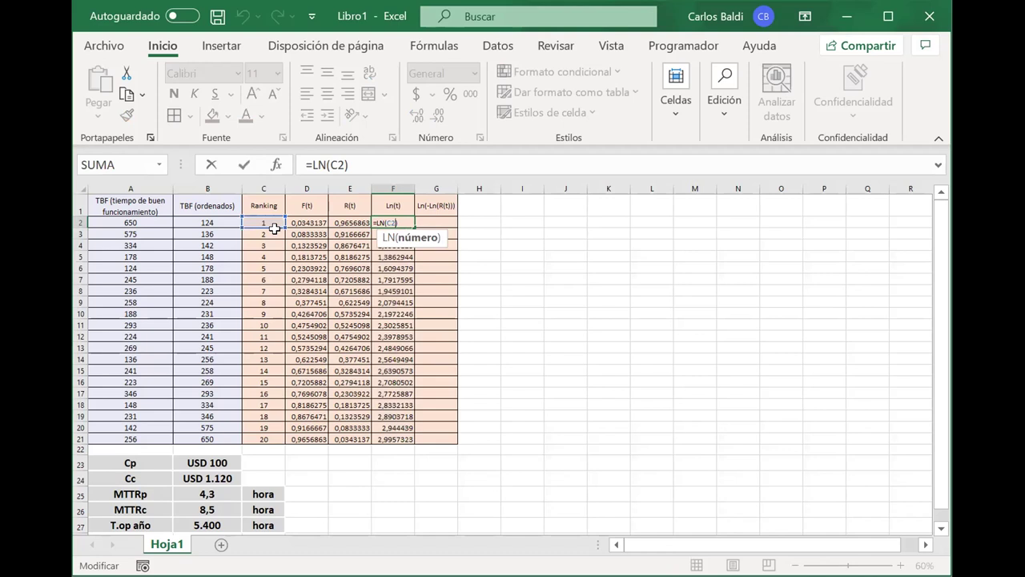
{"action": "left_click_drag", "start_coordinate": [273, 229], "coordinate": [231, 230]}
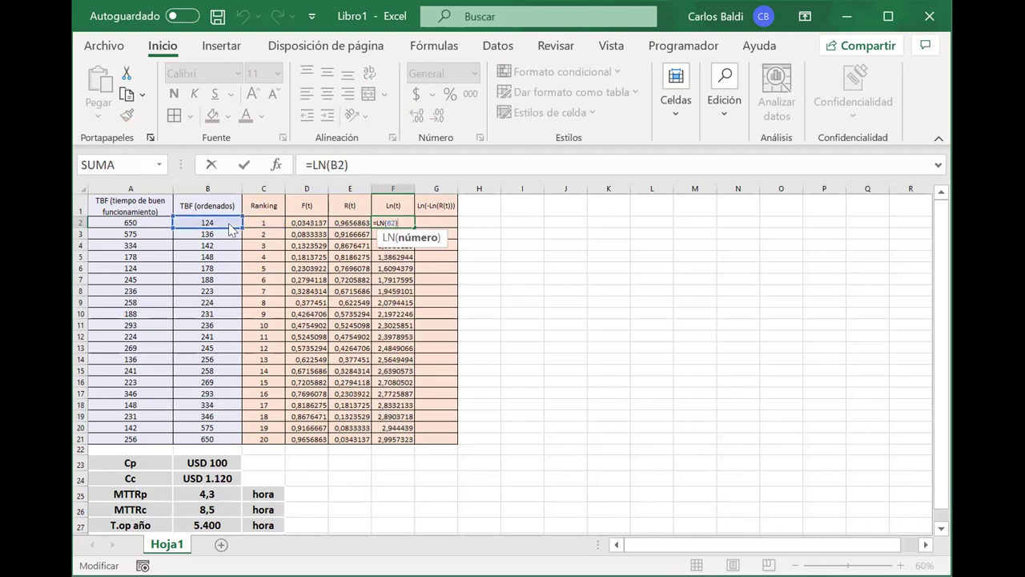
{"action": "key", "text": "Return"}
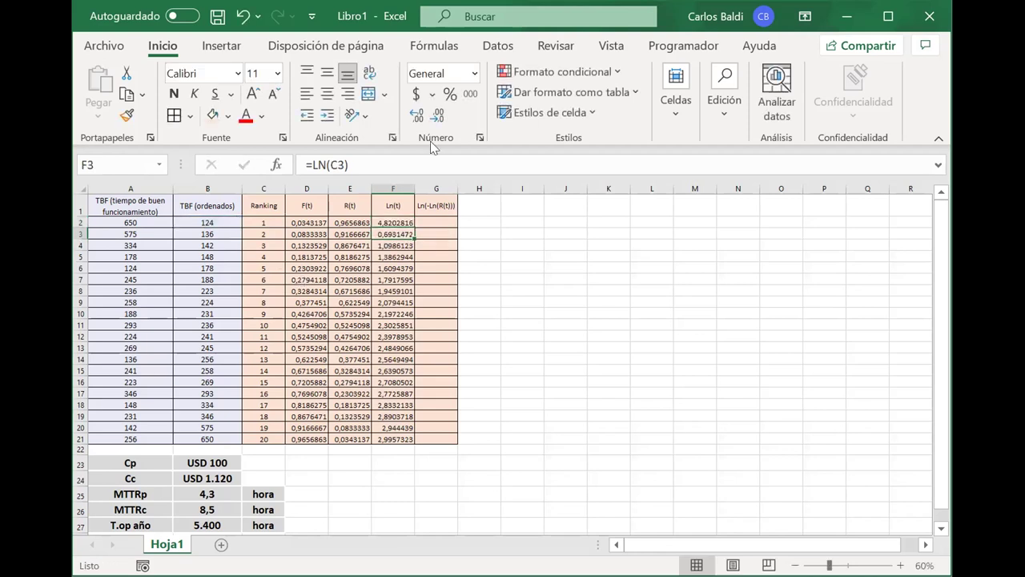
{"action": "left_click", "coordinate": [401, 223]}
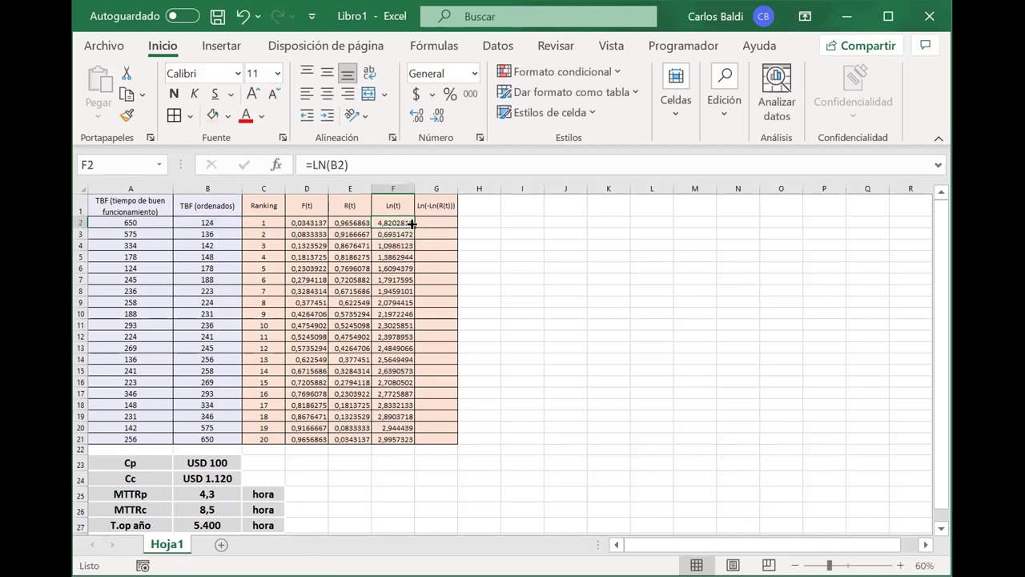
{"action": "double_click", "coordinate": [414, 224]}
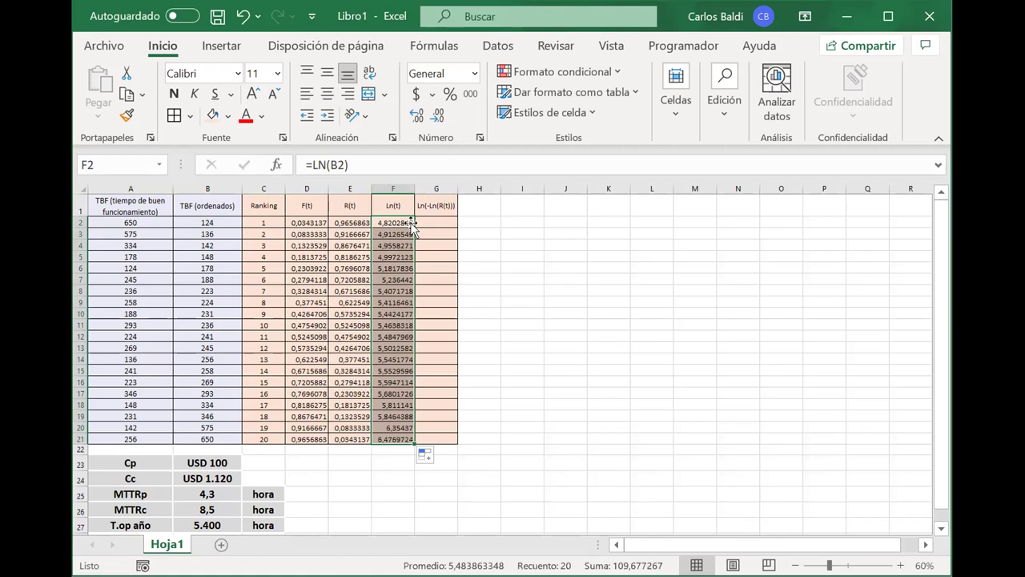
Enter the formula =LN(-LN(E2)) in G2 and fill it down to G21
{"action": "left_click", "coordinate": [443, 221]}
{"action": "type", "text": "="}
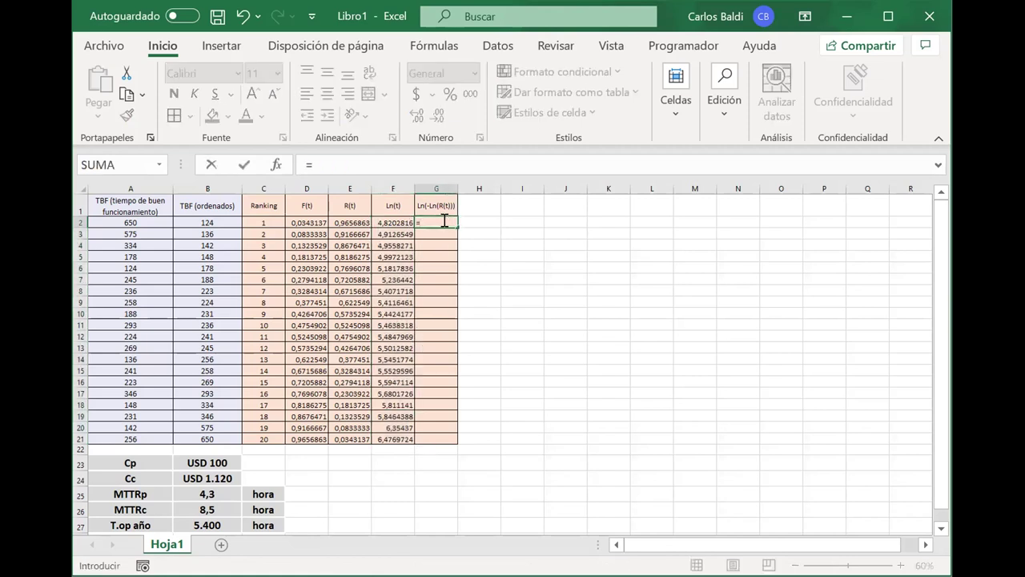
{"action": "type", "text": "ln(-"}
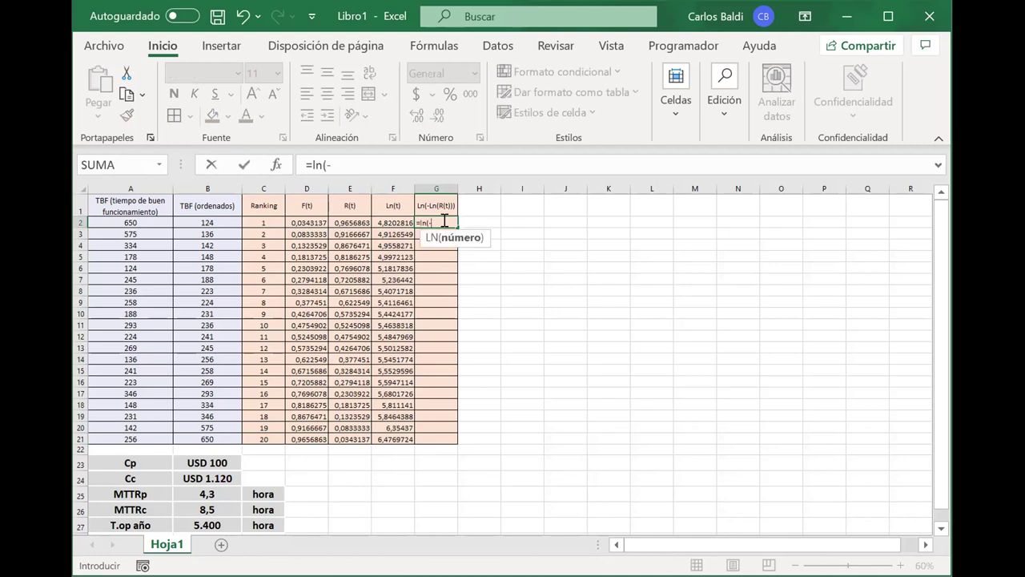
{"action": "type", "text": "ln"}
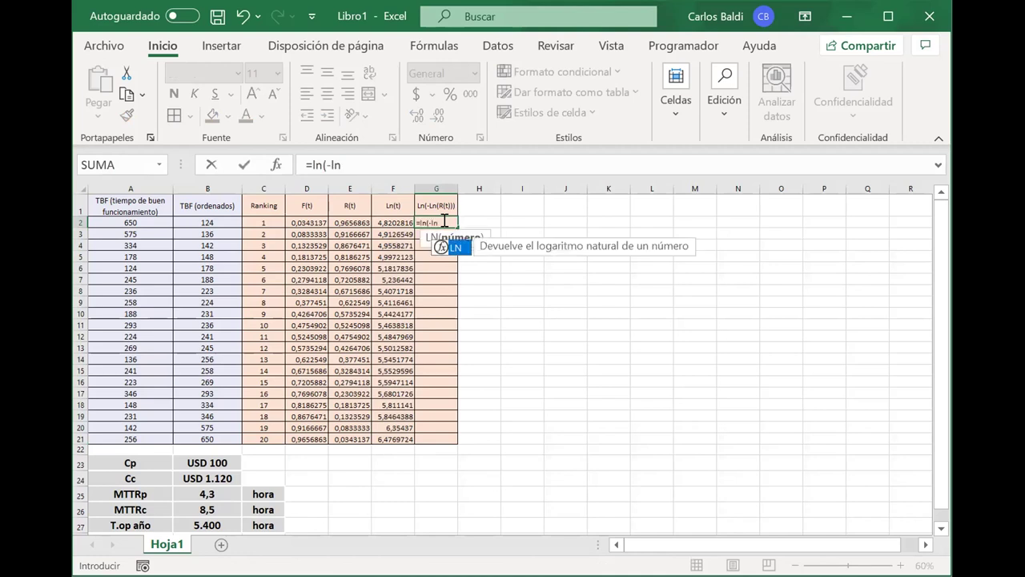
{"action": "type", "text": "("}
{"action": "left_click", "coordinate": [365, 224]}
{"action": "type", "text": "))"}
{"action": "key", "text": "Return"}
{"action": "left_click", "coordinate": [442, 221]}
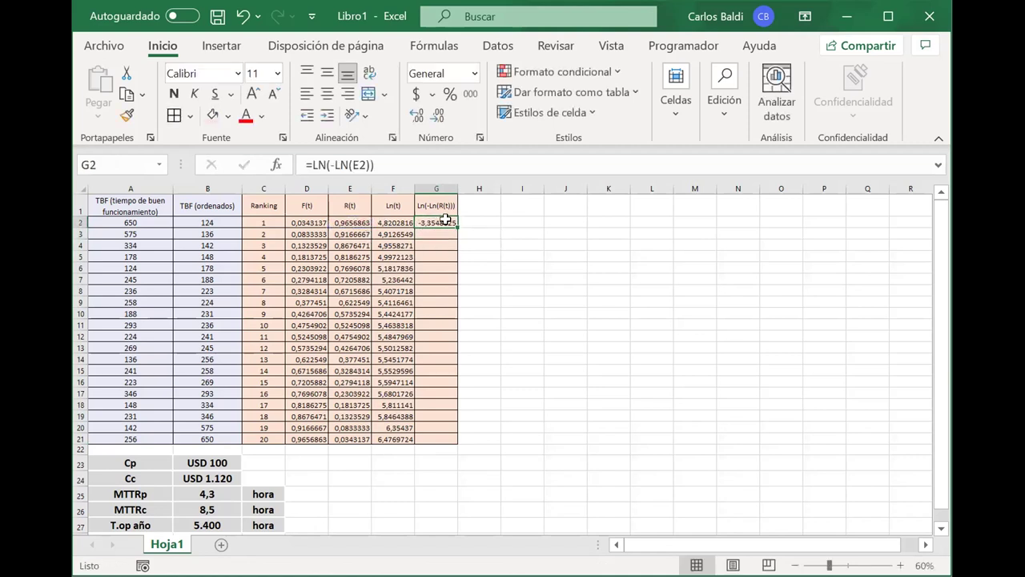
{"action": "double_click", "coordinate": [458, 228]}
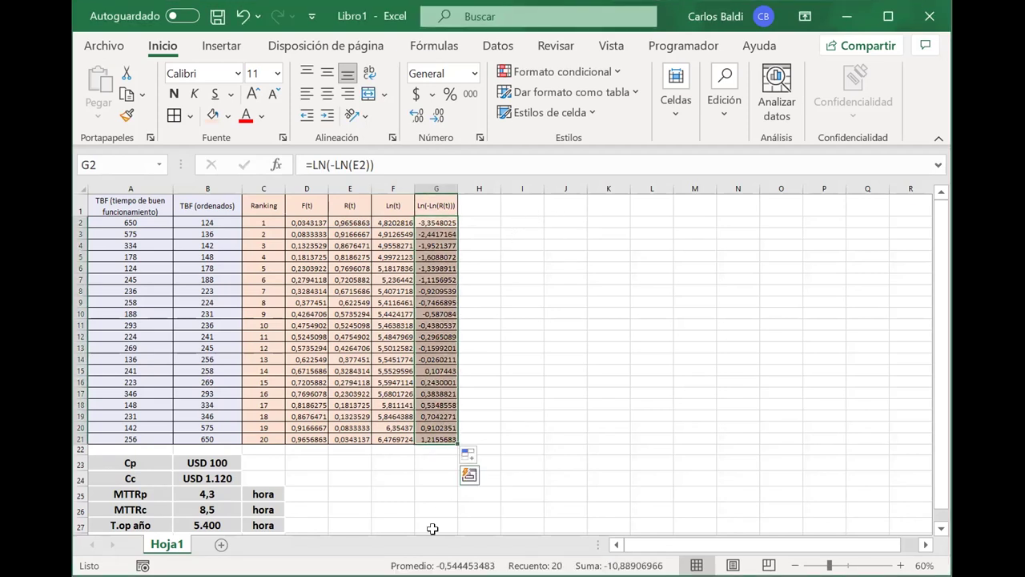
Enter the labels Beta, Intercepto, Alfa and MTBF one below the other in cells E24 to E27
{"action": "scroll", "coordinate": [429, 498], "scroll_direction": "down", "scroll_amount": 1}
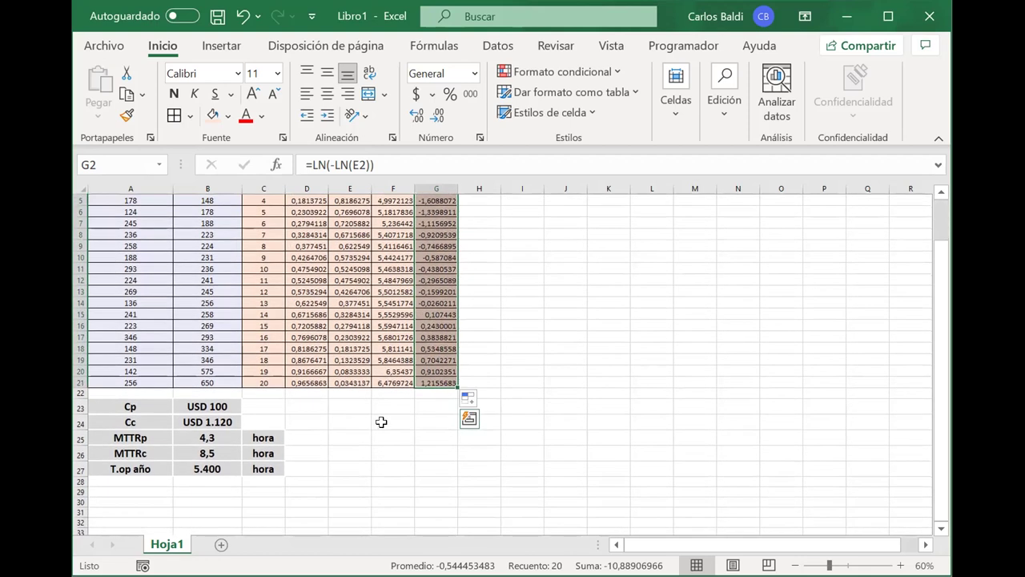
{"action": "left_click", "coordinate": [362, 421]}
{"action": "type", "text": "B"}
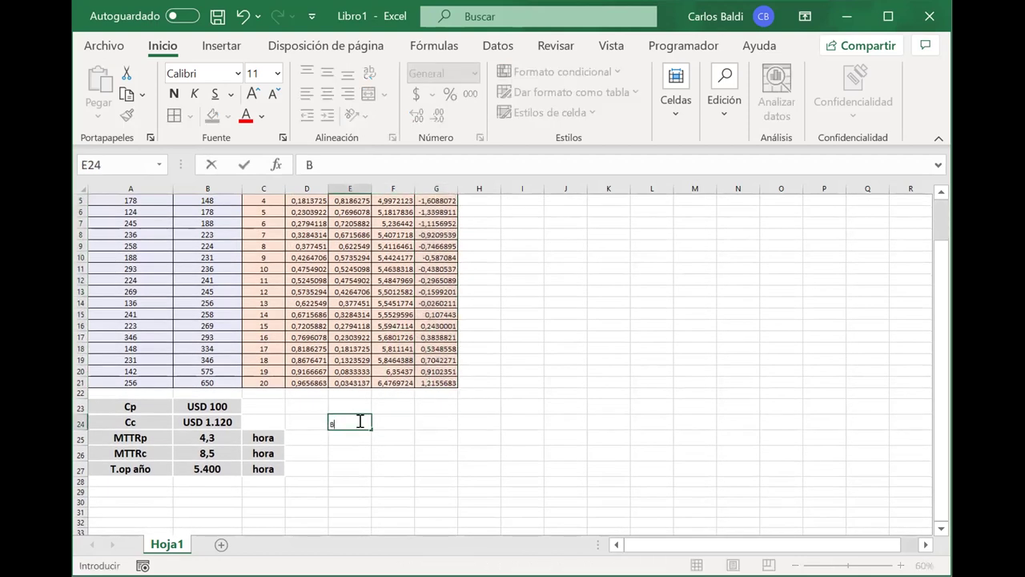
{"action": "type", "text": "eta"}
{"action": "key", "text": "Return"}
{"action": "type", "text": "Intercepto"}
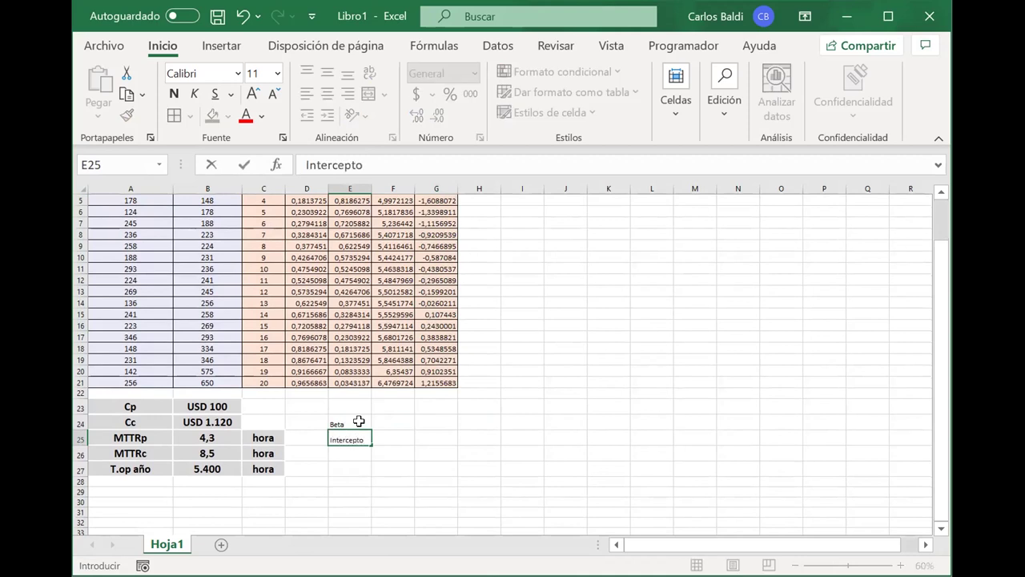
{"action": "key", "text": "Return"}
{"action": "type", "text": "Al"}
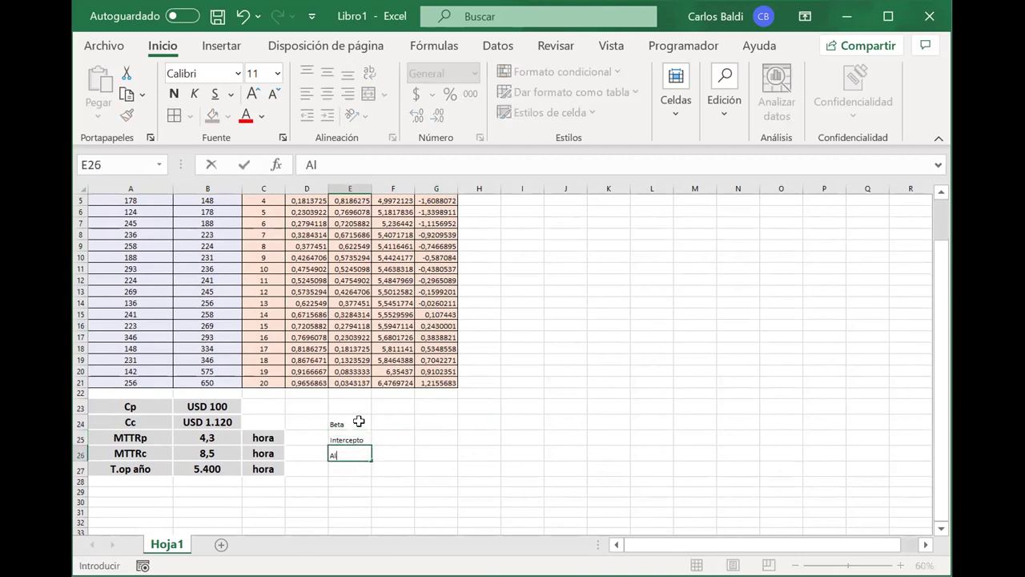
{"action": "type", "text": "fa MTBF"}
{"action": "left_click_drag", "start_coordinate": [346, 455], "coordinate": [365, 459]}
{"action": "key", "text": "ctrl+x"}
{"action": "double_click", "coordinate": [357, 467]}
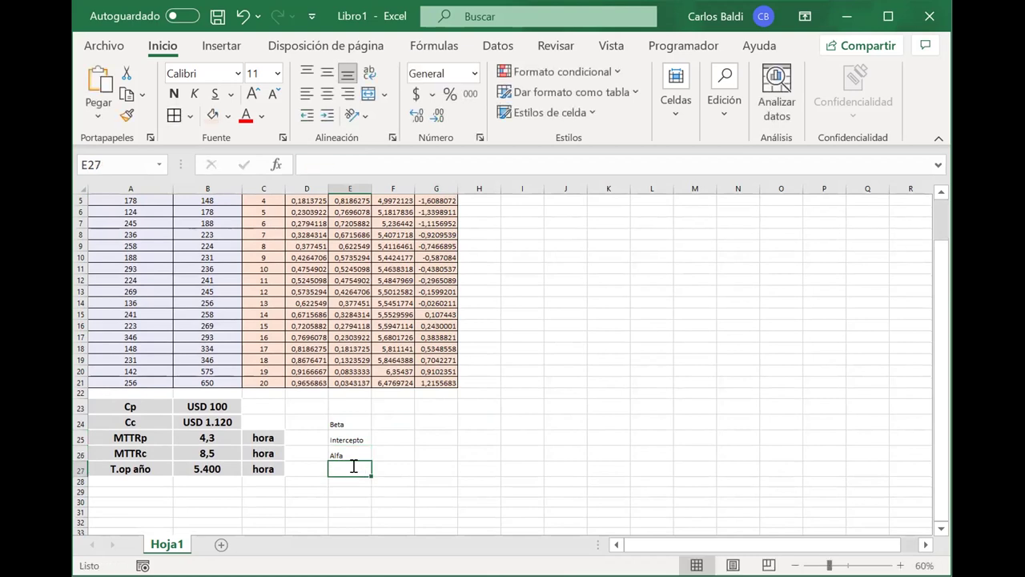
{"action": "key", "text": "ctrl+v"}
Format E24:F27 with a light gold fill, bold text and cell borders, and autofit the width of column F
{"action": "left_click_drag", "start_coordinate": [348, 425], "coordinate": [380, 468]}
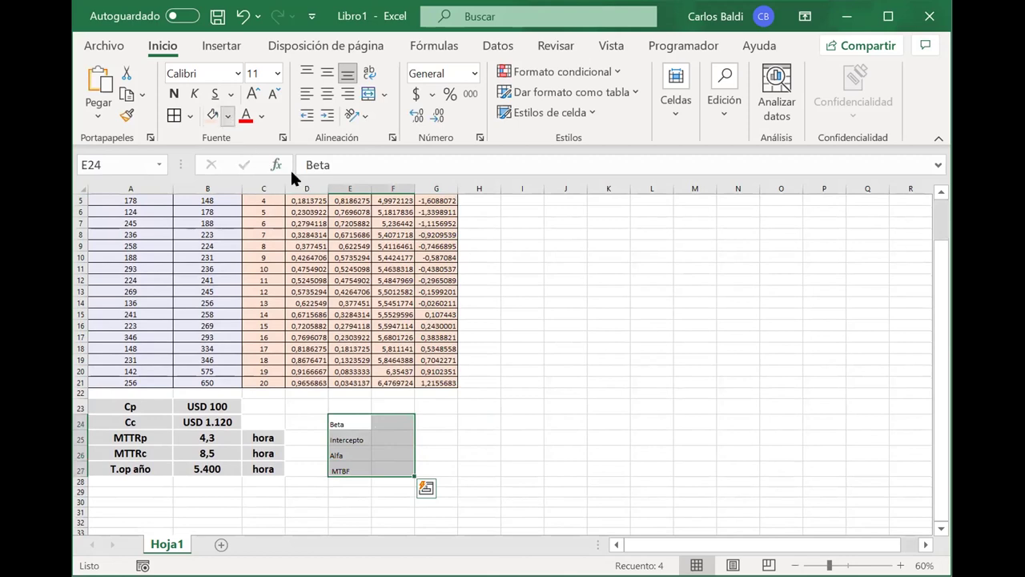
{"action": "left_click", "coordinate": [227, 115]}
{"action": "left_click", "coordinate": [318, 195]}
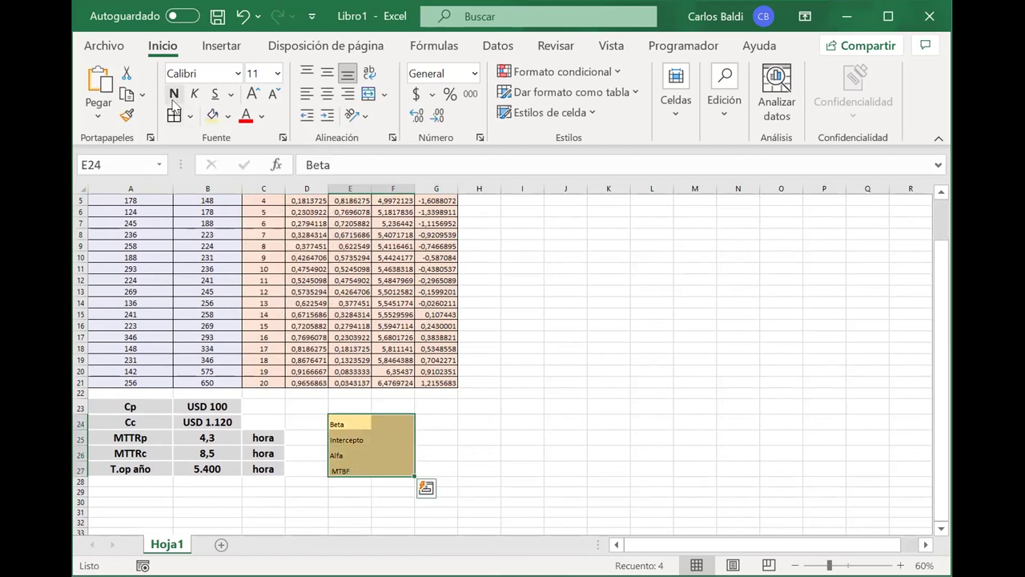
{"action": "left_click", "coordinate": [174, 117]}
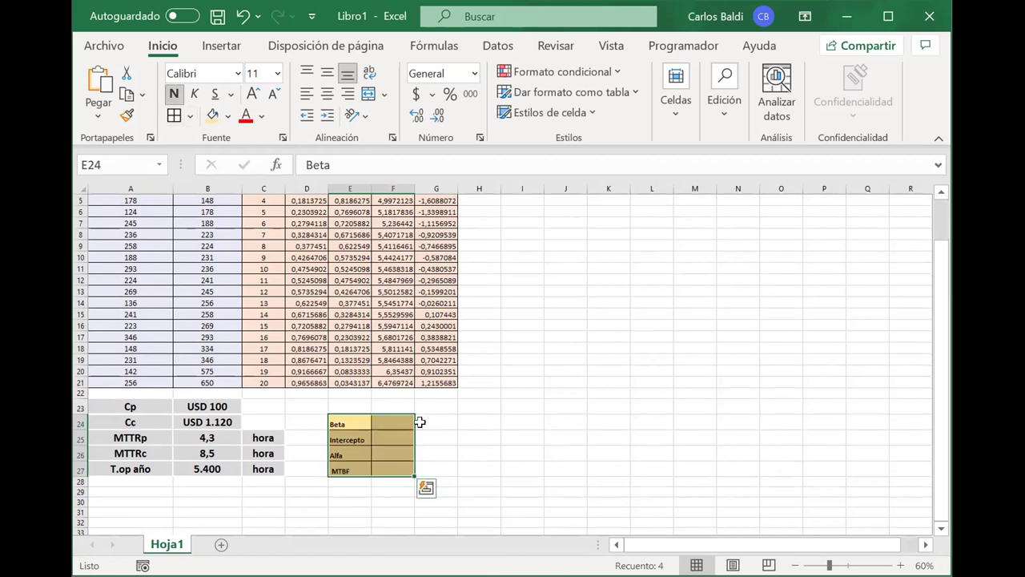
{"action": "left_click", "coordinate": [393, 417]}
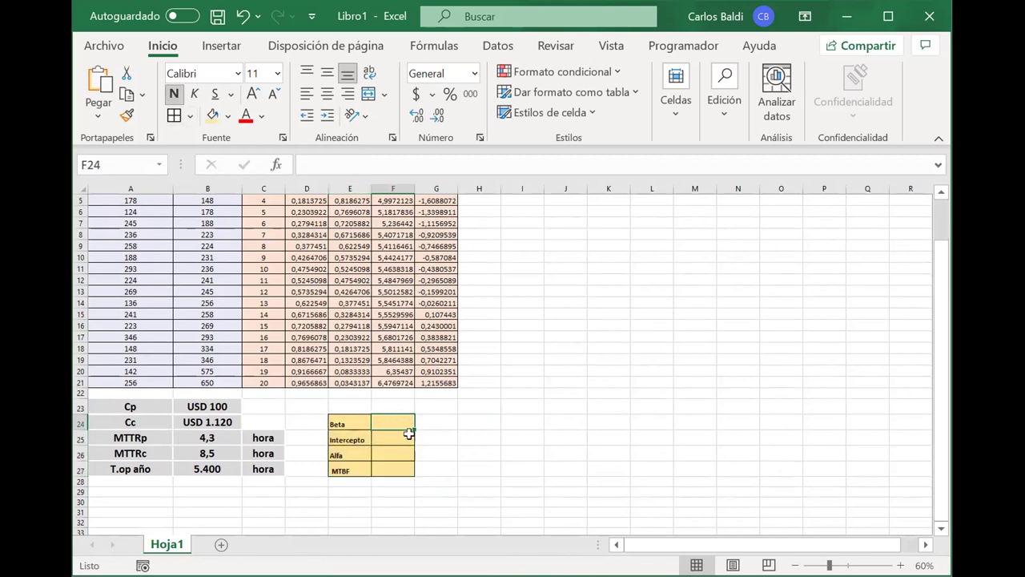
{"action": "double_click", "coordinate": [414, 189]}
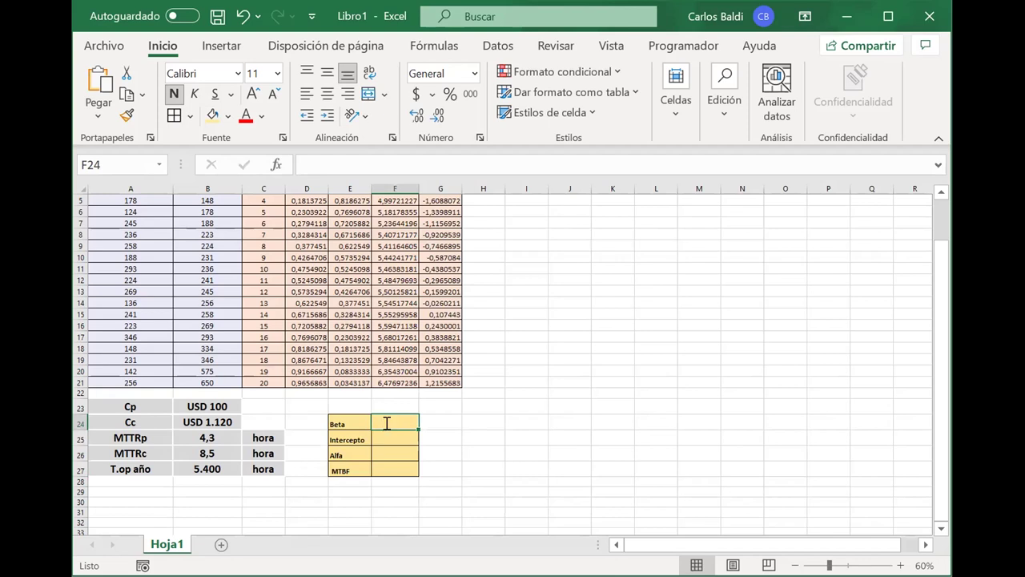
Calculate Beta in F24 with the regression slope formula =PENDIENTE(G2:G21;F2:F21)
{"action": "type", "text": "="}
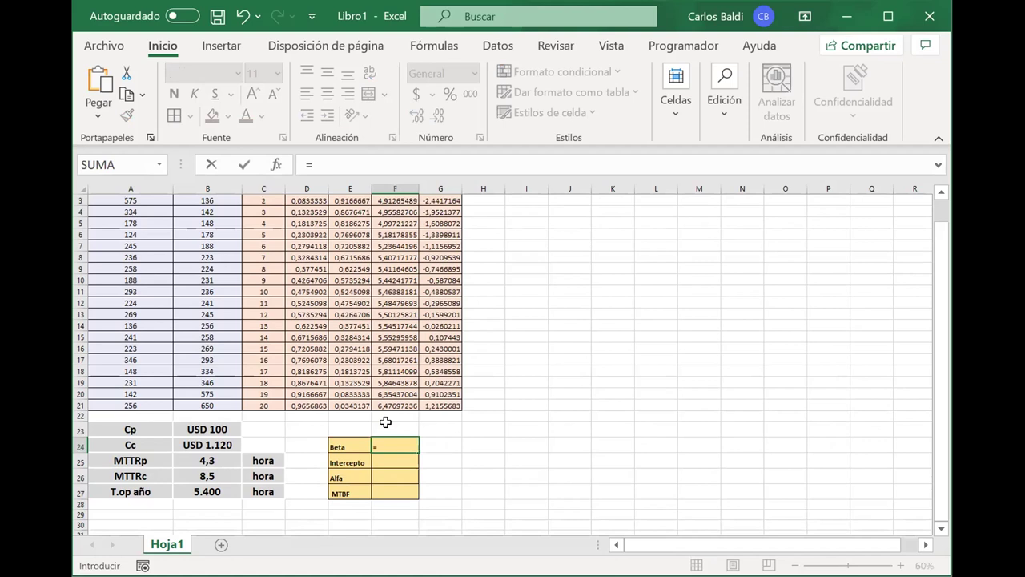
{"action": "scroll", "coordinate": [386, 423], "scroll_direction": "up", "scroll_amount": 1}
{"action": "scroll", "coordinate": [386, 422], "scroll_direction": "up", "scroll_amount": 1}
{"action": "type", "text": "pendie"}
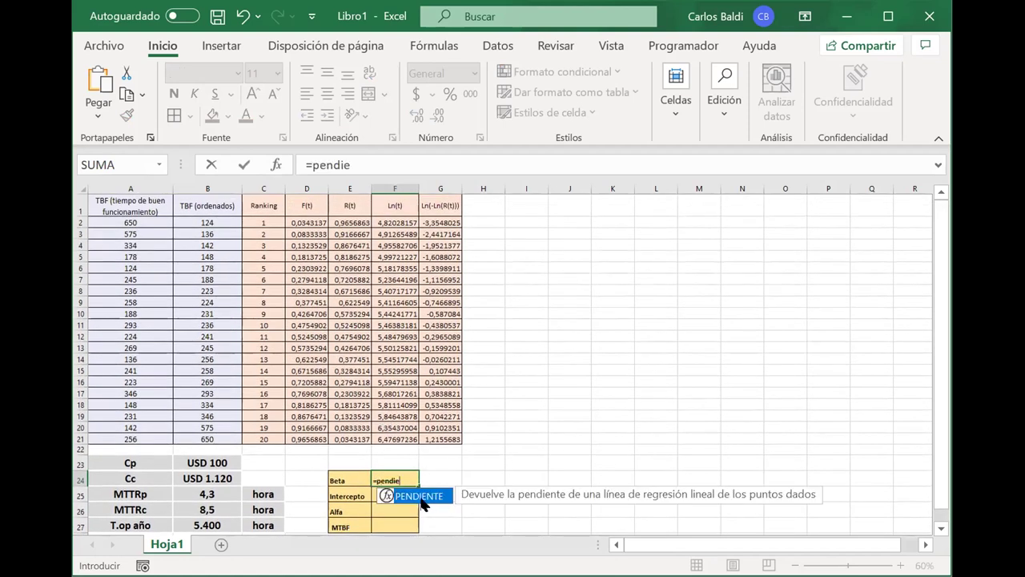
{"action": "key", "text": "Tab"}
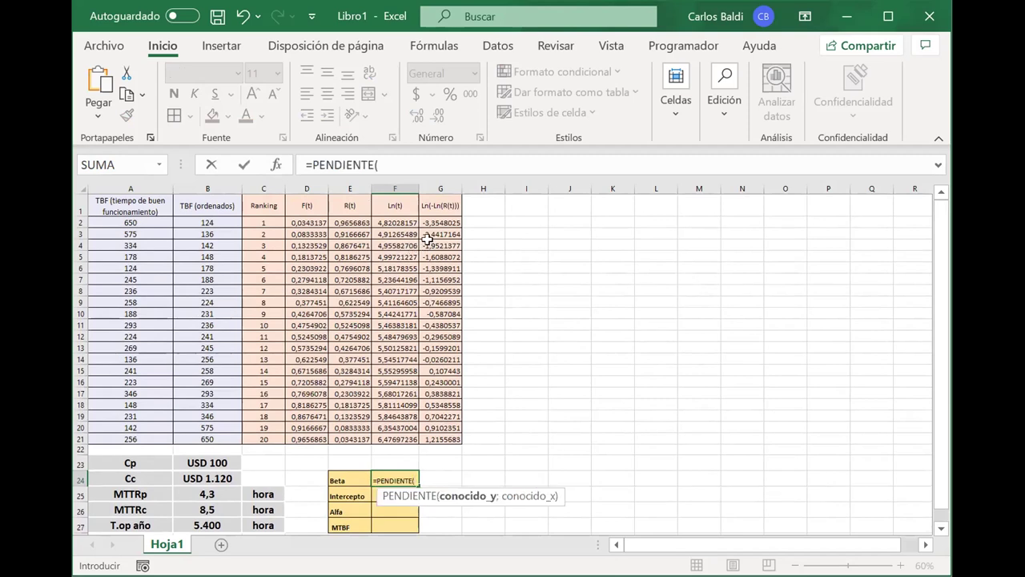
{"action": "left_click", "coordinate": [427, 222]}
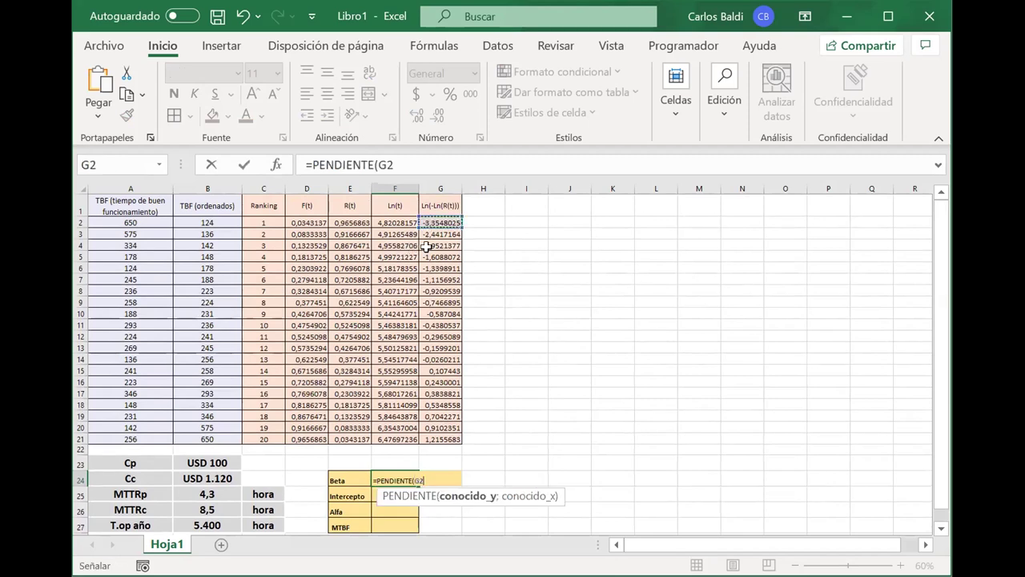
{"action": "left_click", "coordinate": [432, 434], "text": "shift"}
{"action": "type", "text": ";"}
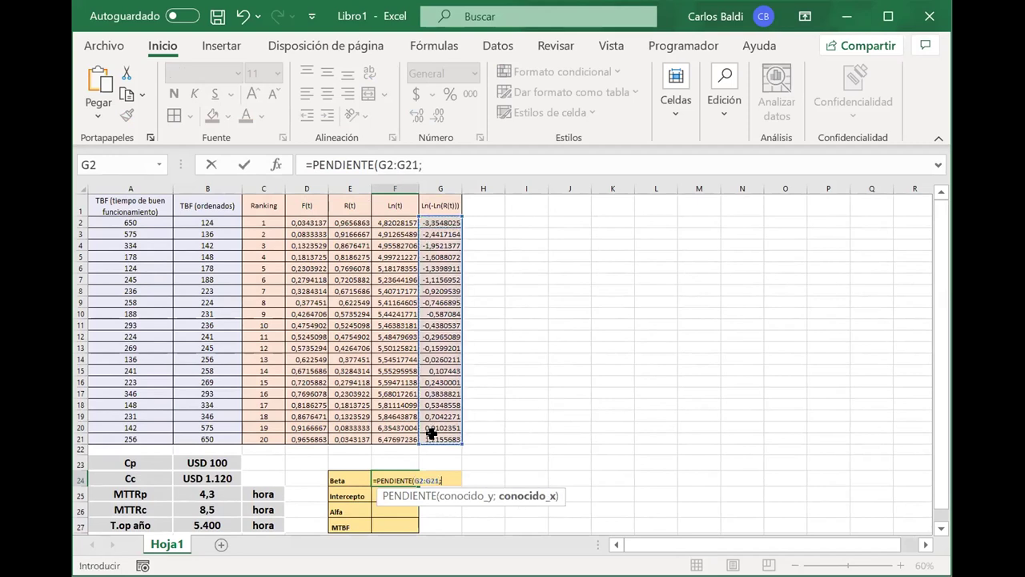
{"action": "left_click", "coordinate": [398, 222]}
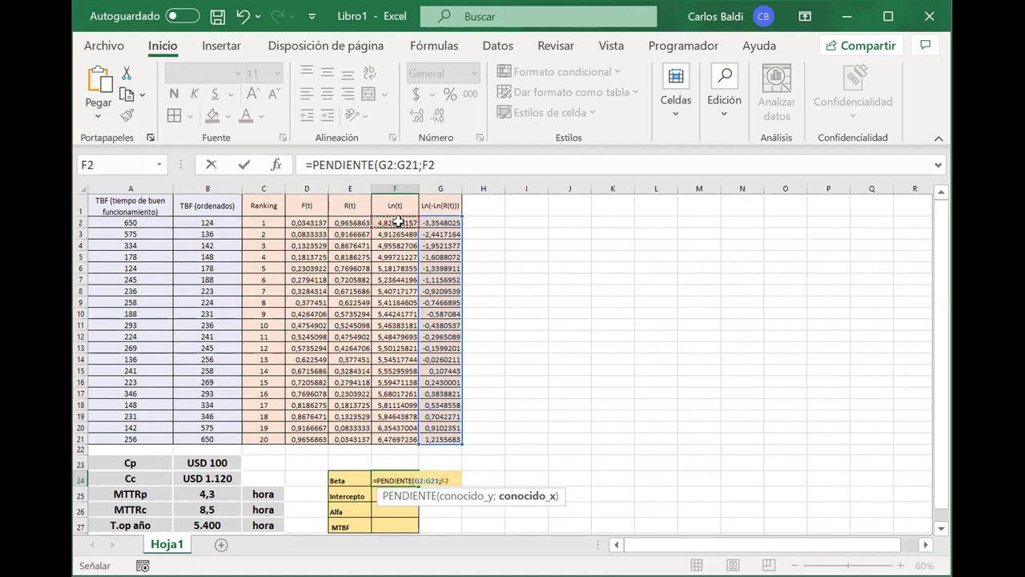
{"action": "left_click", "coordinate": [389, 433], "text": "shift"}
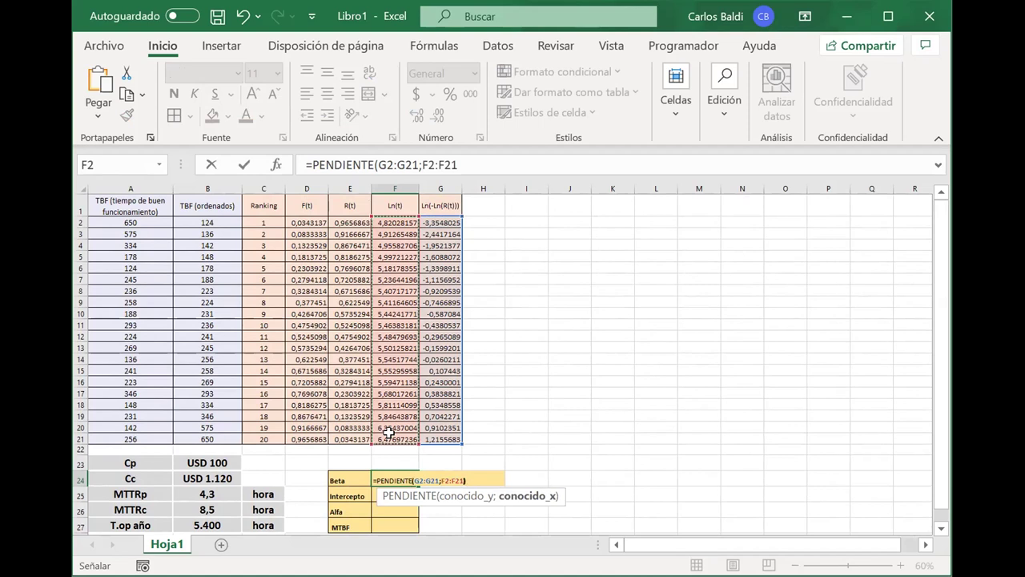
{"action": "type", "text": ")"}
{"action": "key", "text": "Return"}
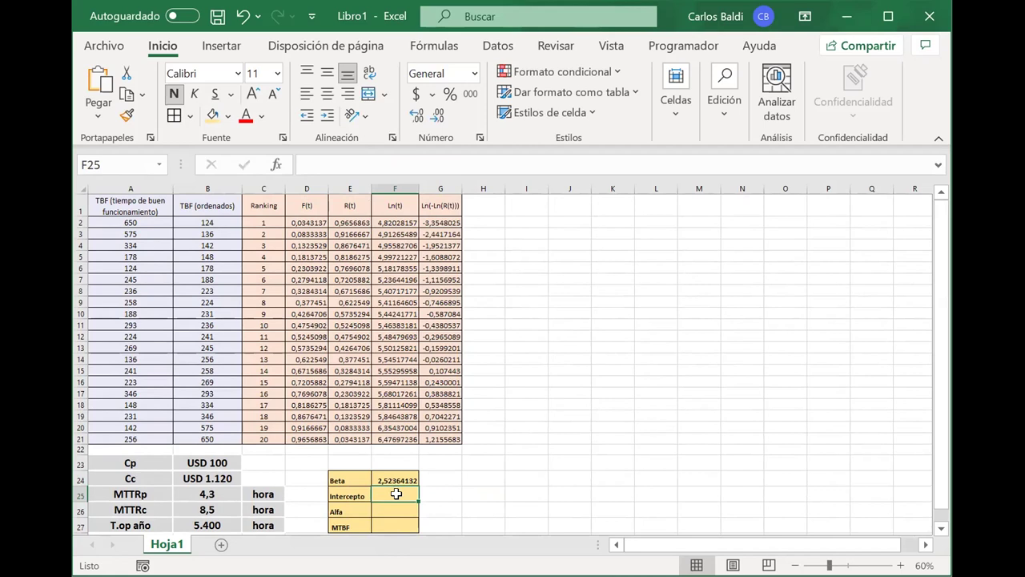
Calculate the Intercepto in F25 with the formula =INTERSECCION.EJE(G2:G21;F2:F21)
{"action": "type", "text": "="}
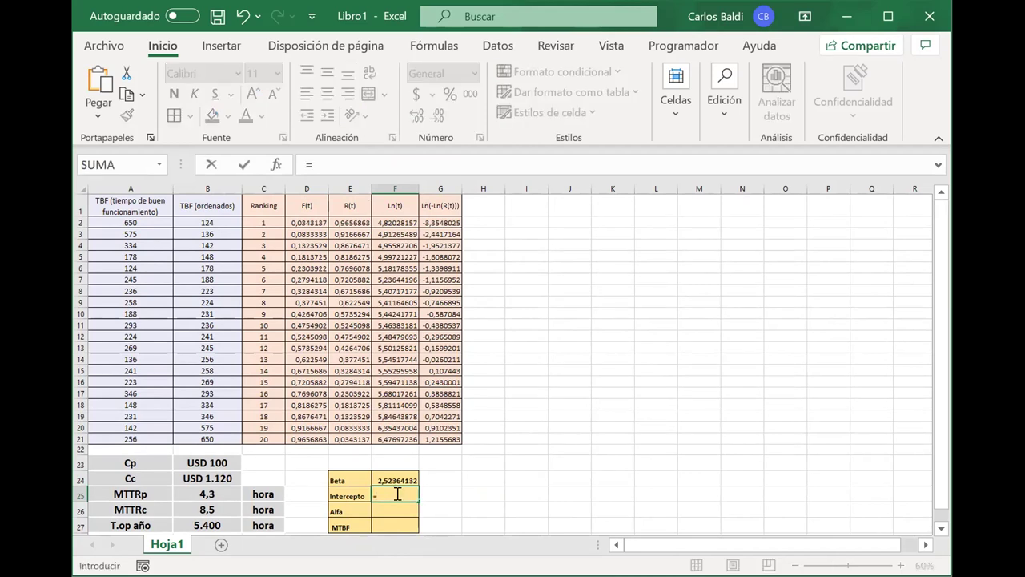
{"action": "type", "text": "inter"}
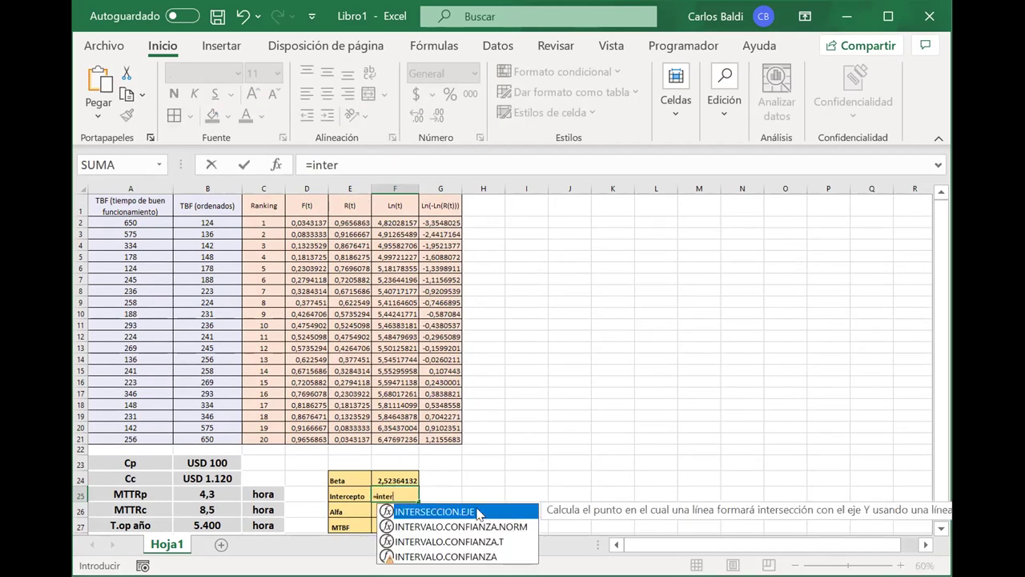
{"action": "key", "text": "Tab"}
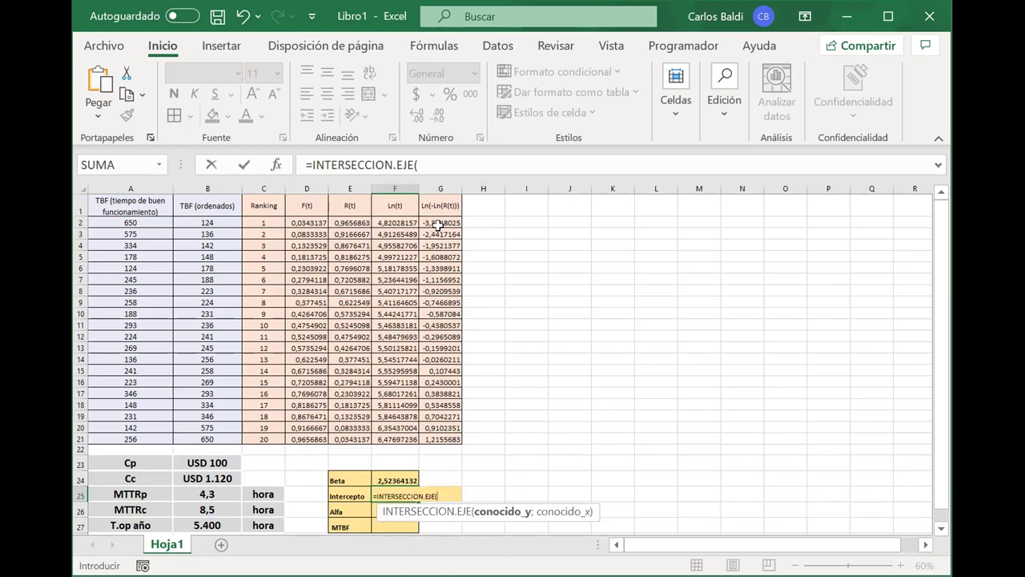
{"action": "left_click", "coordinate": [439, 224]}
{"action": "left_click_drag", "start_coordinate": [443, 419], "coordinate": [445, 435]}
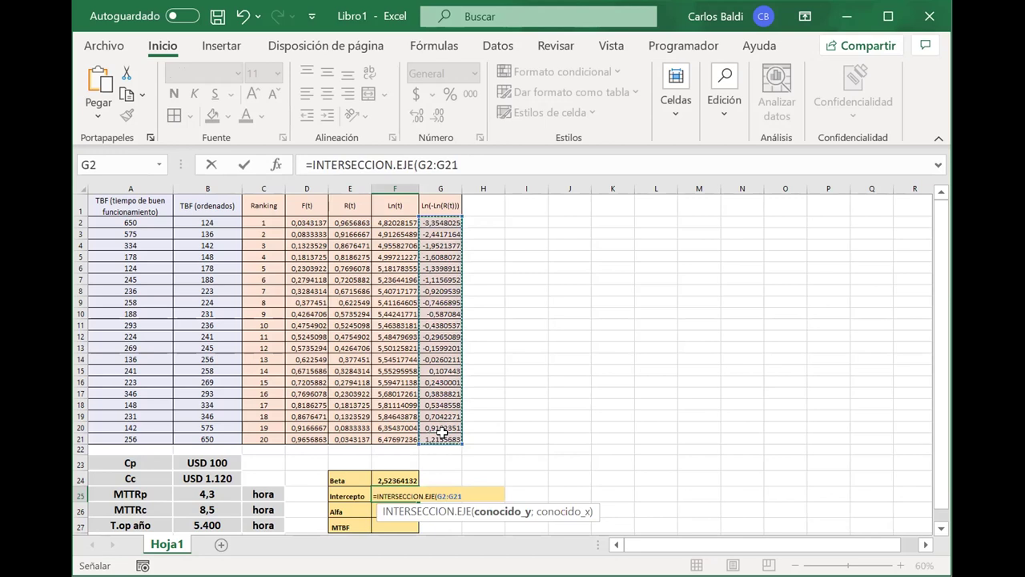
{"action": "type", "text": ";"}
{"action": "left_click", "coordinate": [387, 221]}
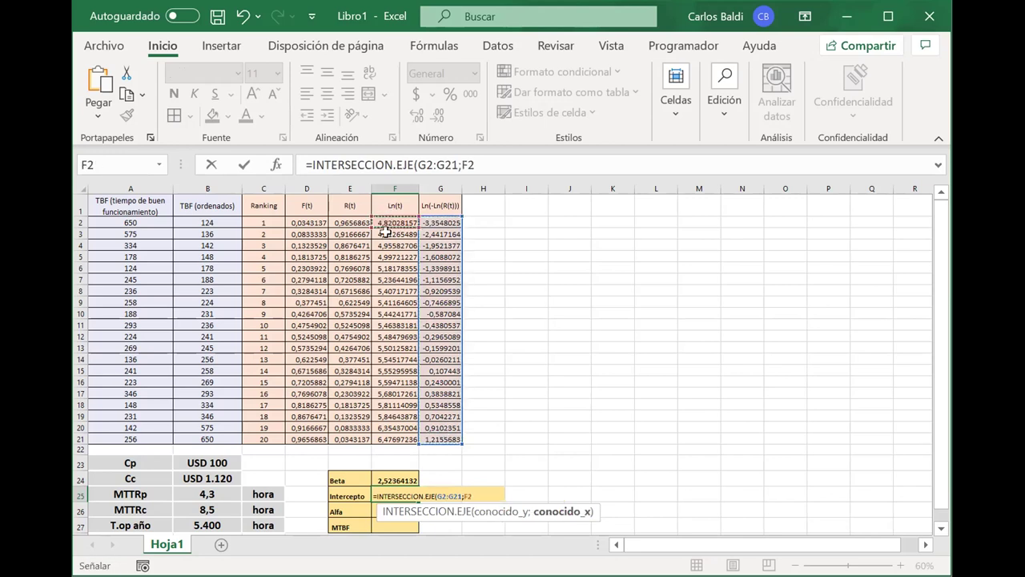
{"action": "left_click", "coordinate": [389, 435], "text": "shift"}
{"action": "type", "text": ")"}
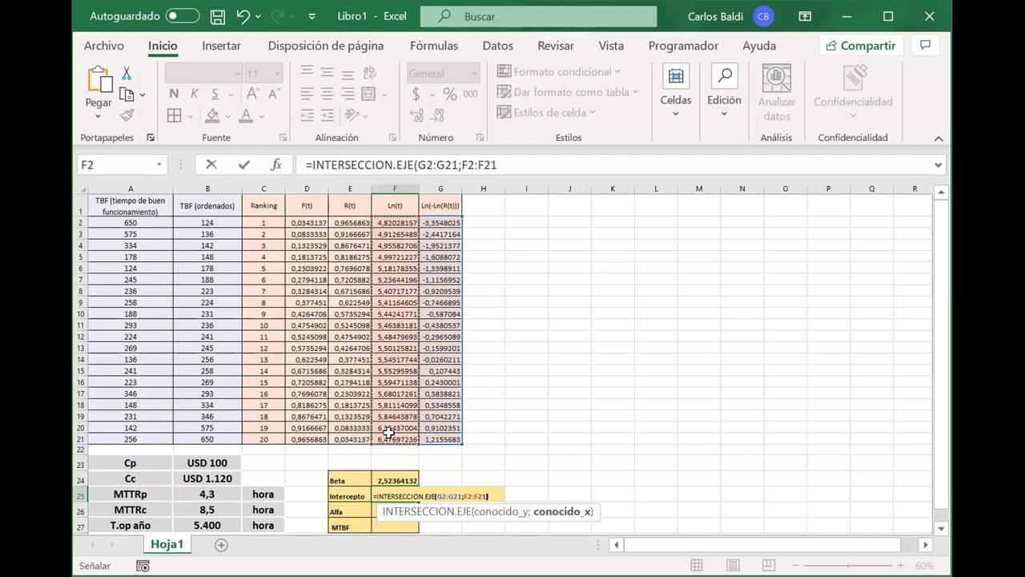
{"action": "key", "text": "Return"}
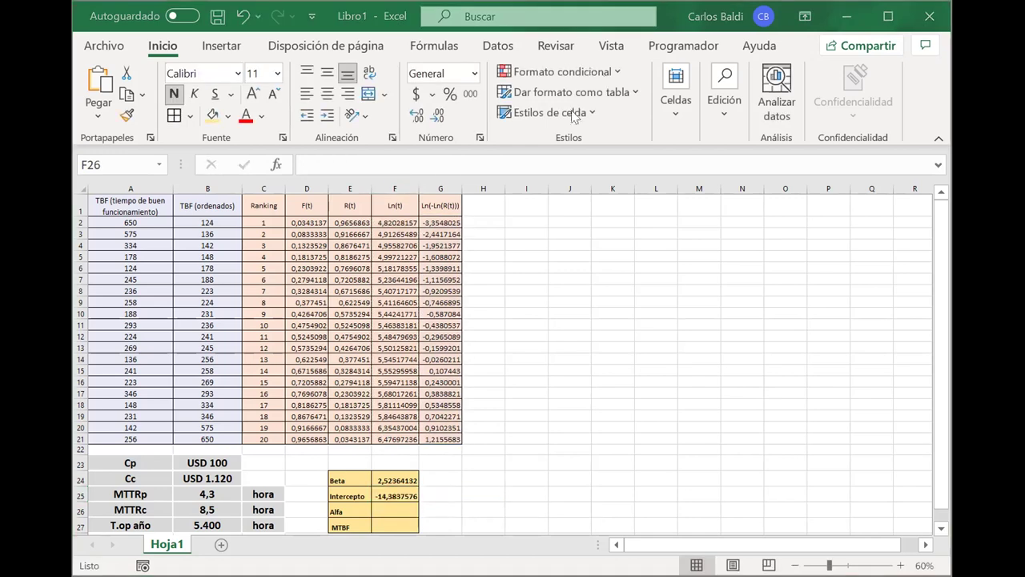
{"action": "left_click", "coordinate": [393, 507]}
{"action": "type", "text": "=epx"}
{"action": "key", "text": "BackSpace"}
{"action": "key", "text": "BackSpace"}
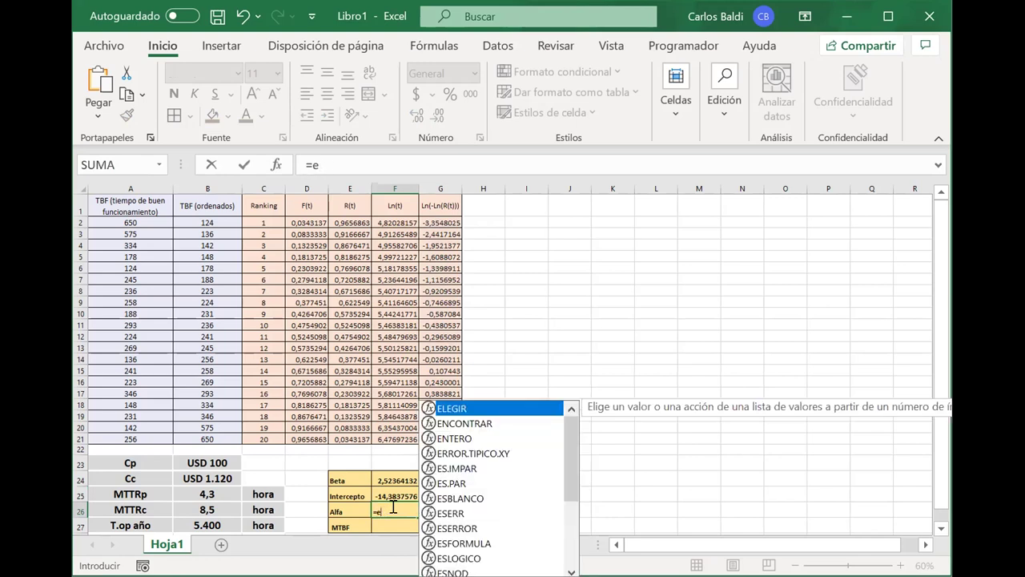
{"action": "key", "text": "BackSpace"}
{"action": "key", "text": "BackSpace"}
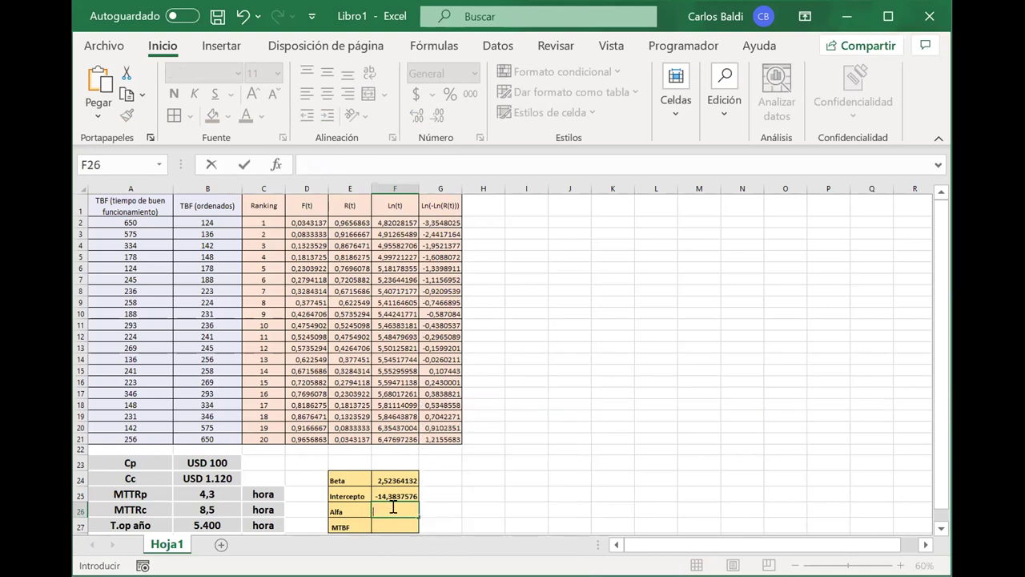
{"action": "key", "text": "Escape"}
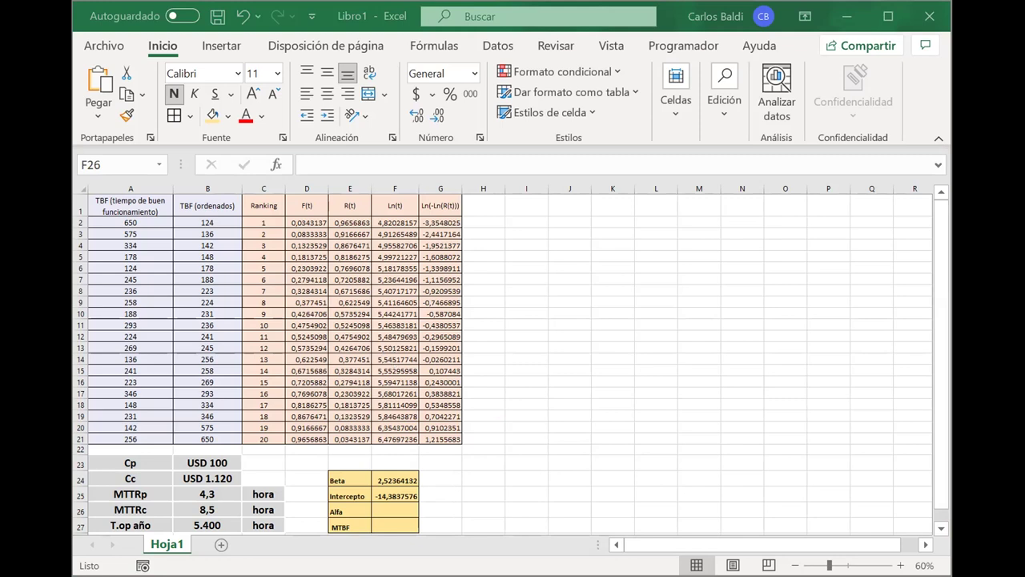
Enter the formula =EXP(-F24/F25) for Alfa in cell F26
{"action": "left_click", "coordinate": [451, 478]}
{"action": "left_click", "coordinate": [401, 510]}
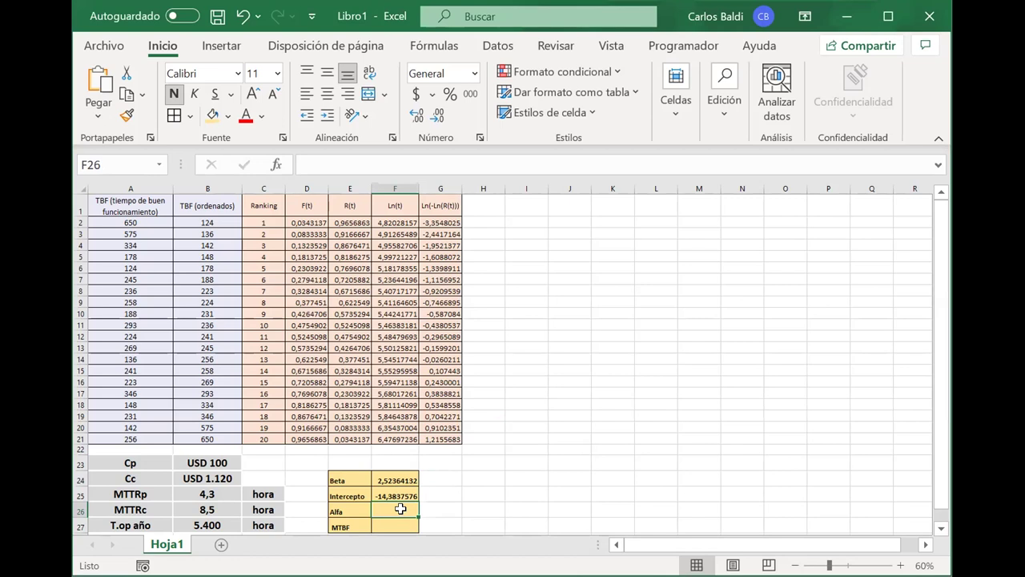
{"action": "type", "text": "="}
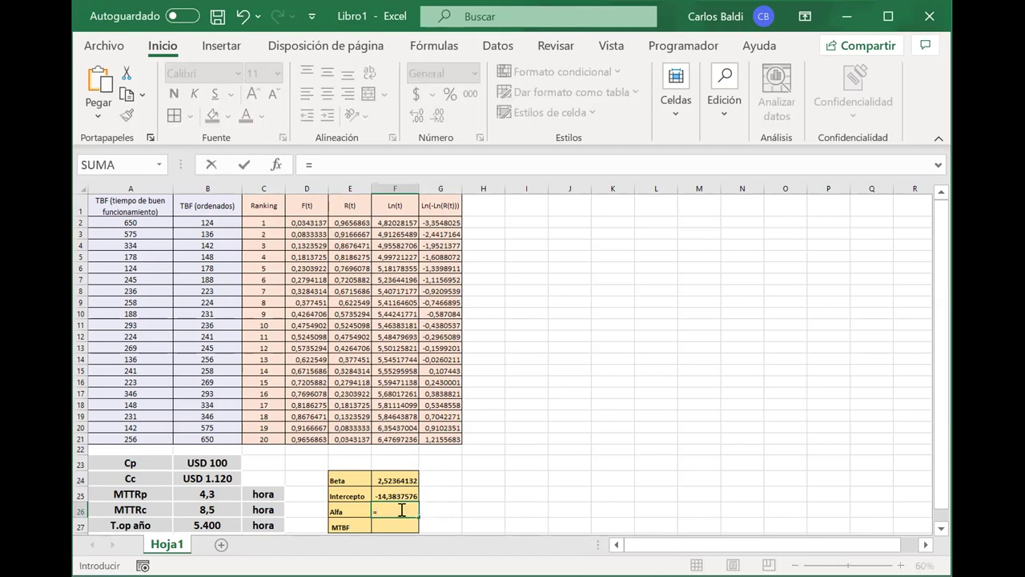
{"action": "type", "text": "exp(-"}
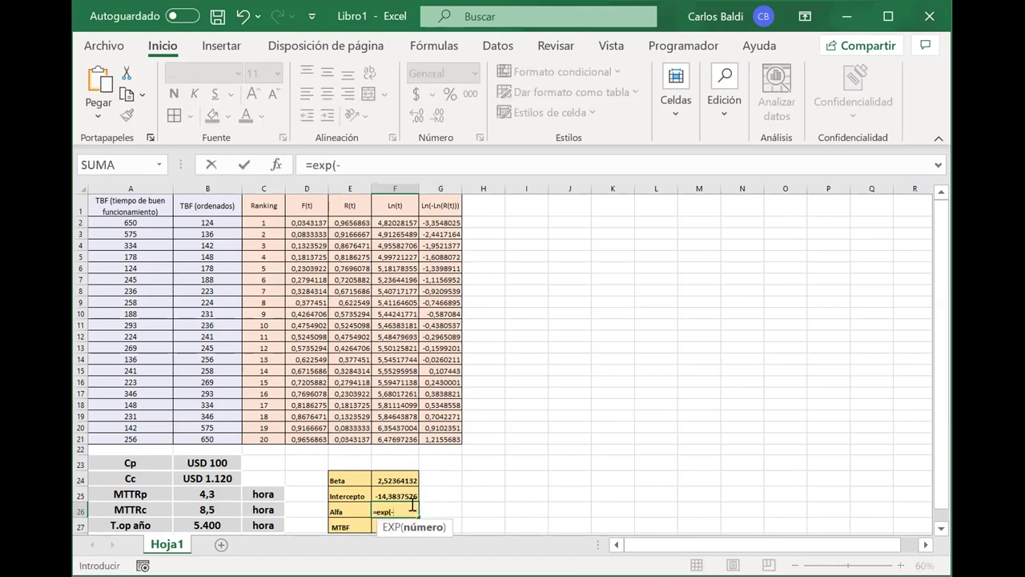
{"action": "left_click", "coordinate": [388, 479]}
{"action": "type", "text": "/"}
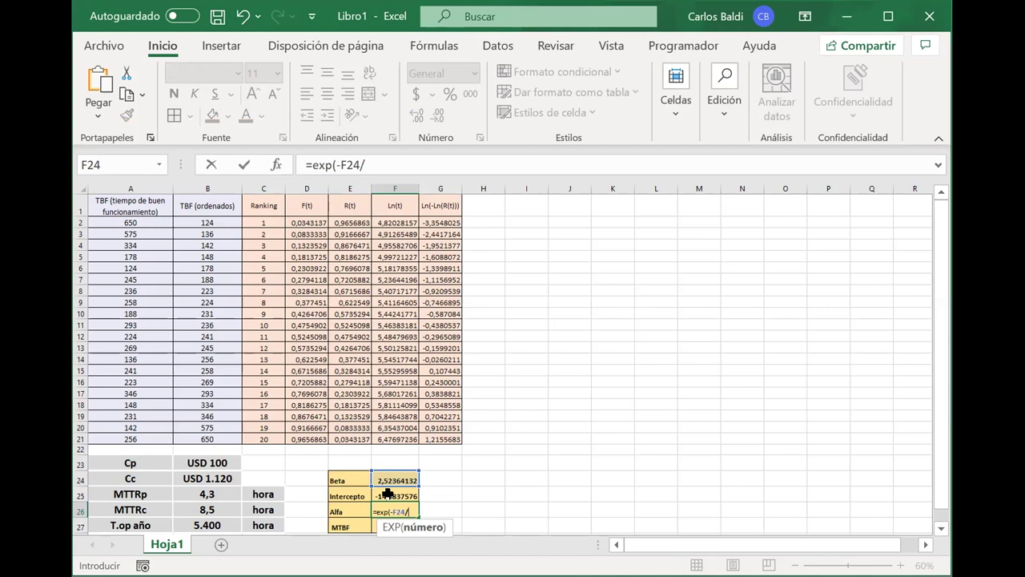
{"action": "left_click", "coordinate": [388, 494]}
{"action": "type", "text": "("}
{"action": "key", "text": "BackSpace"}
{"action": "key", "text": "Return"}
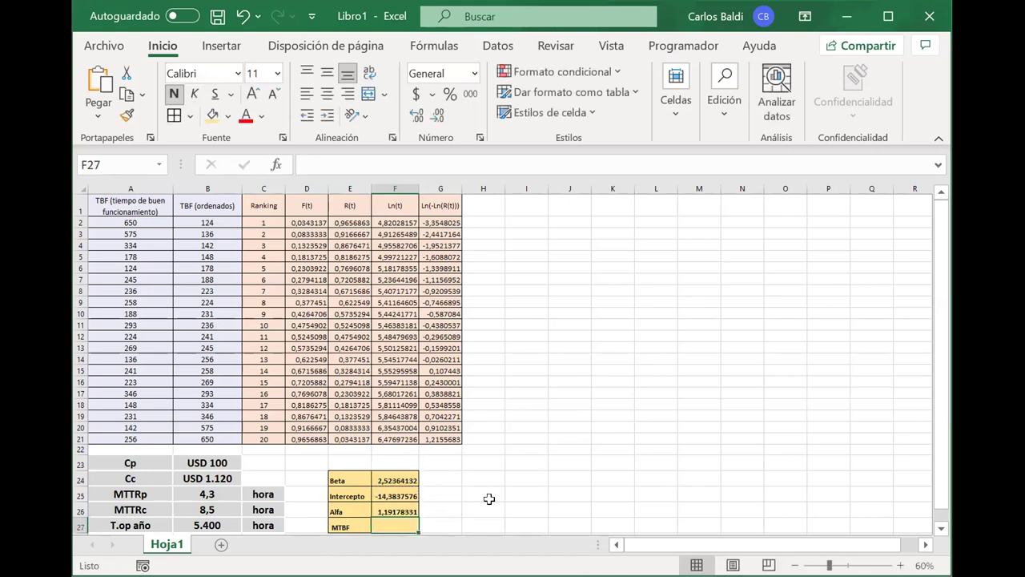
Swap the two cell references in the Alfa formula in F26 to make it =EXP(-F25/F24), and reopen it for checking
{"action": "left_click", "coordinate": [395, 506]}
{"action": "double_click", "coordinate": [378, 511]}
{"action": "left_click_drag", "start_coordinate": [372, 496], "coordinate": [384, 476]}
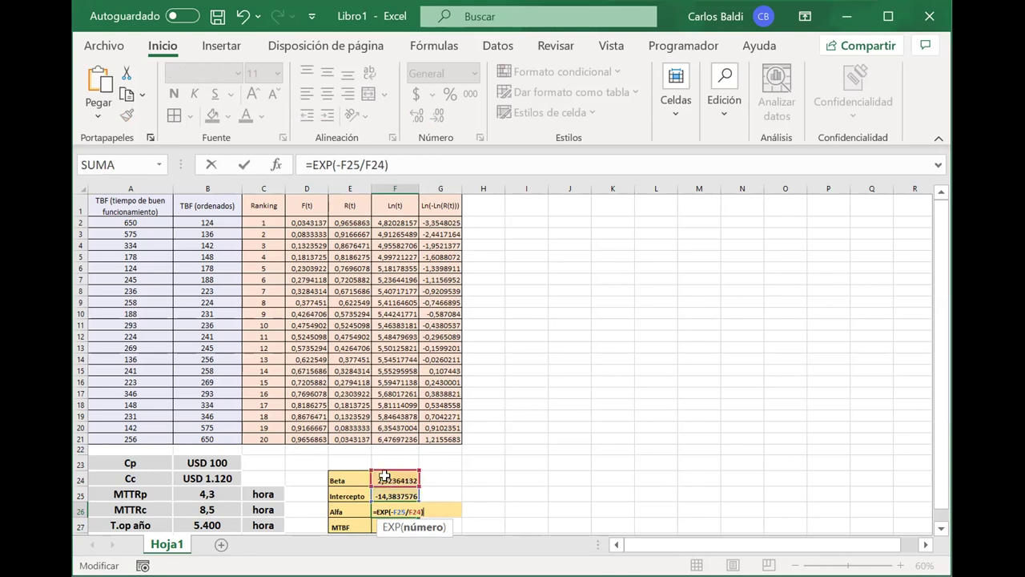
{"action": "key", "text": "Return"}
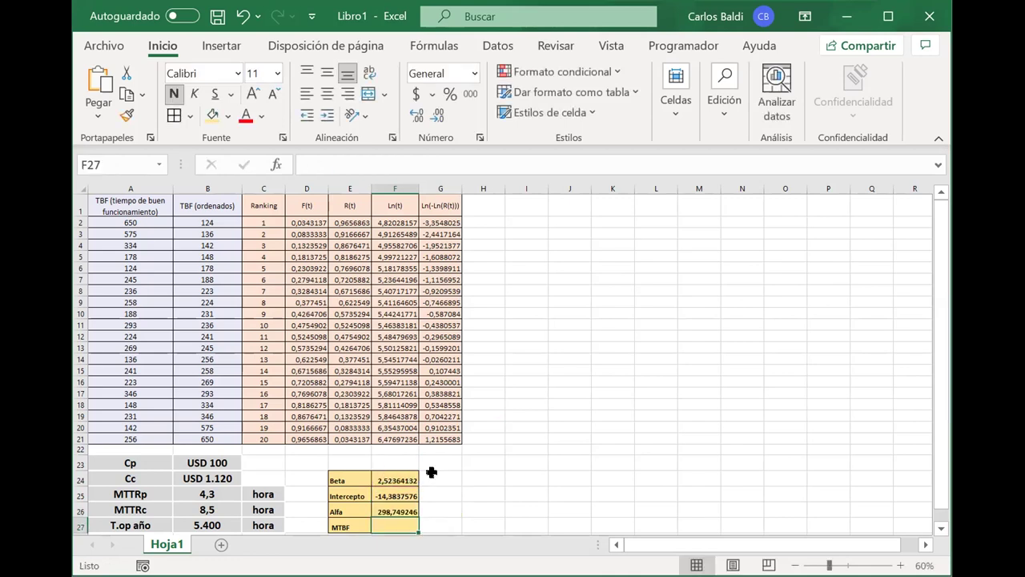
{"action": "scroll", "coordinate": [433, 471], "scroll_direction": "down", "scroll_amount": 1}
{"action": "double_click", "coordinate": [399, 477]}
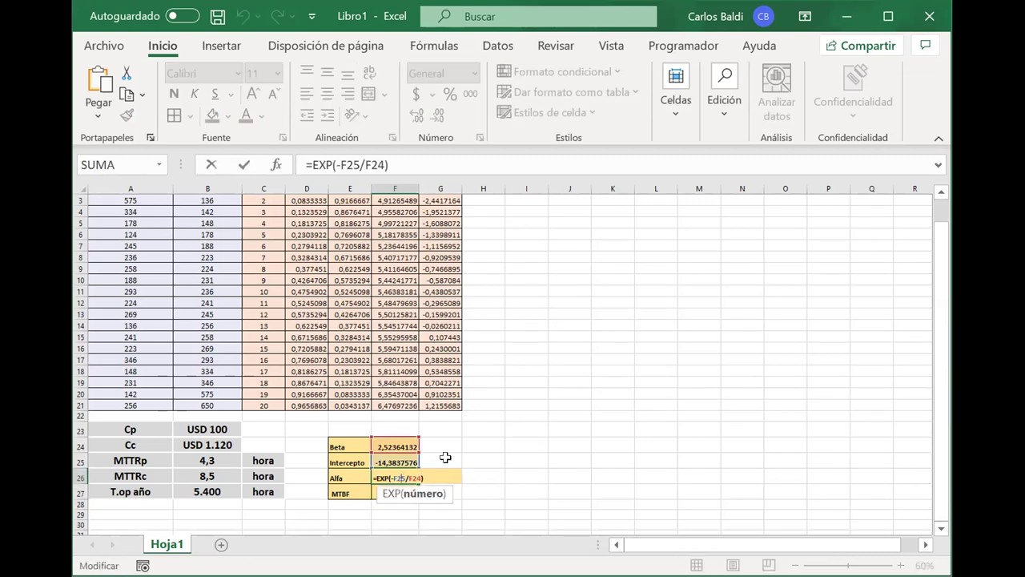
Calculate the MTBF in F27 with the formula =F26*GAMMA((F24+1)/F24)
{"action": "left_click", "coordinate": [388, 487]}
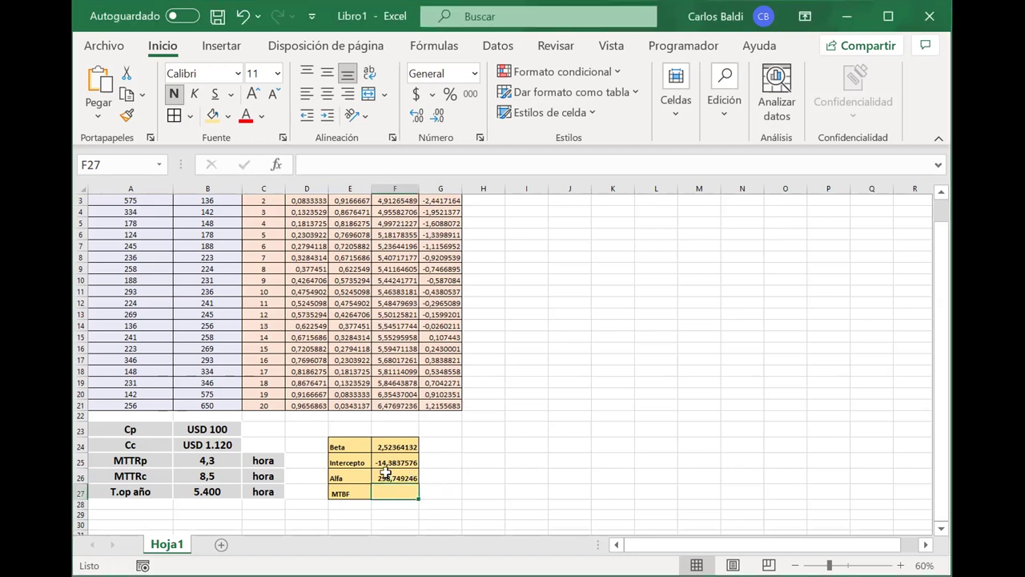
{"action": "type", "text": "="}
{"action": "left_click", "coordinate": [387, 473]}
{"action": "type", "text": "*"}
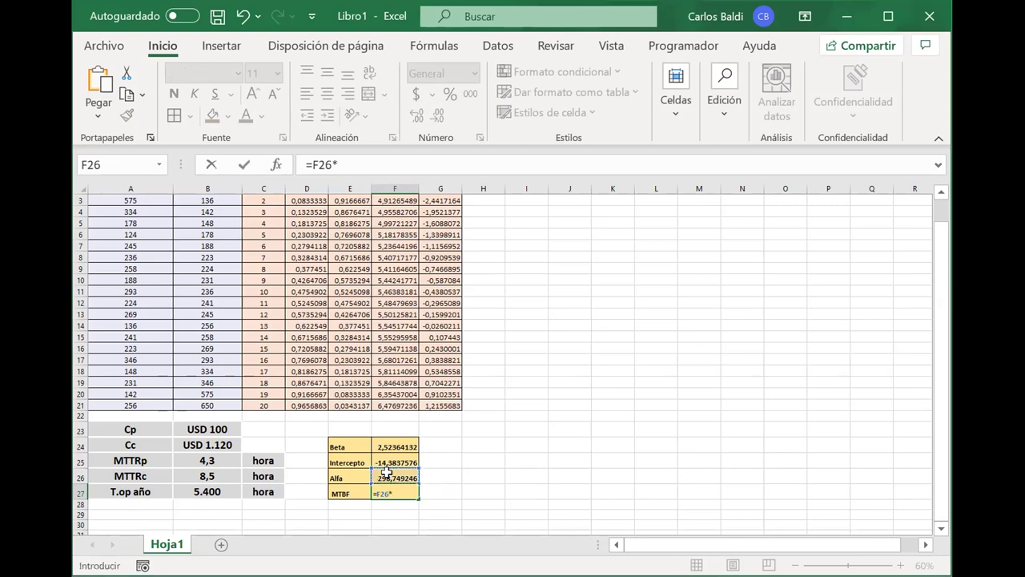
{"action": "type", "text": "gam"}
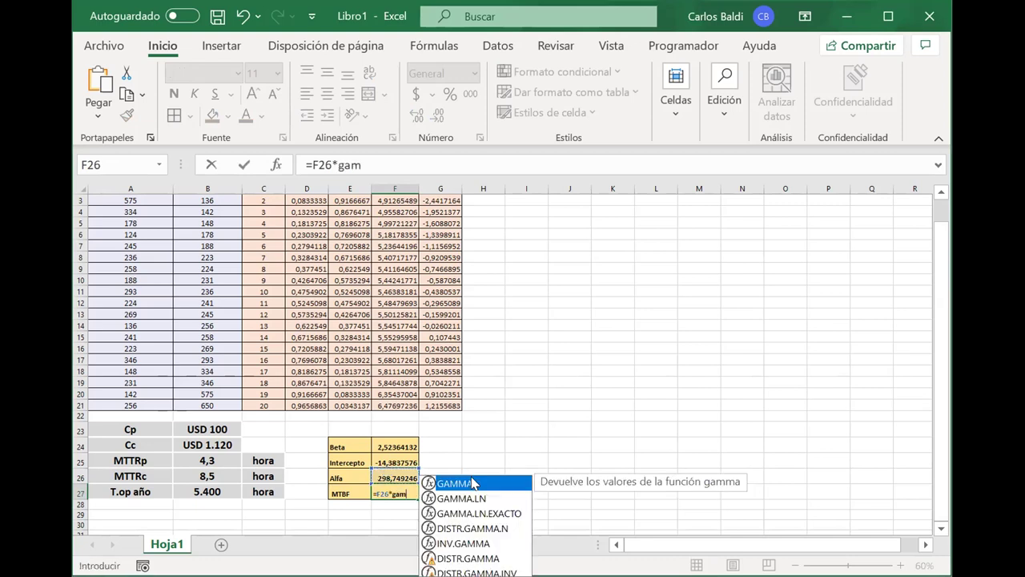
{"action": "double_click", "coordinate": [464, 480]}
{"action": "type", "text": "(("}
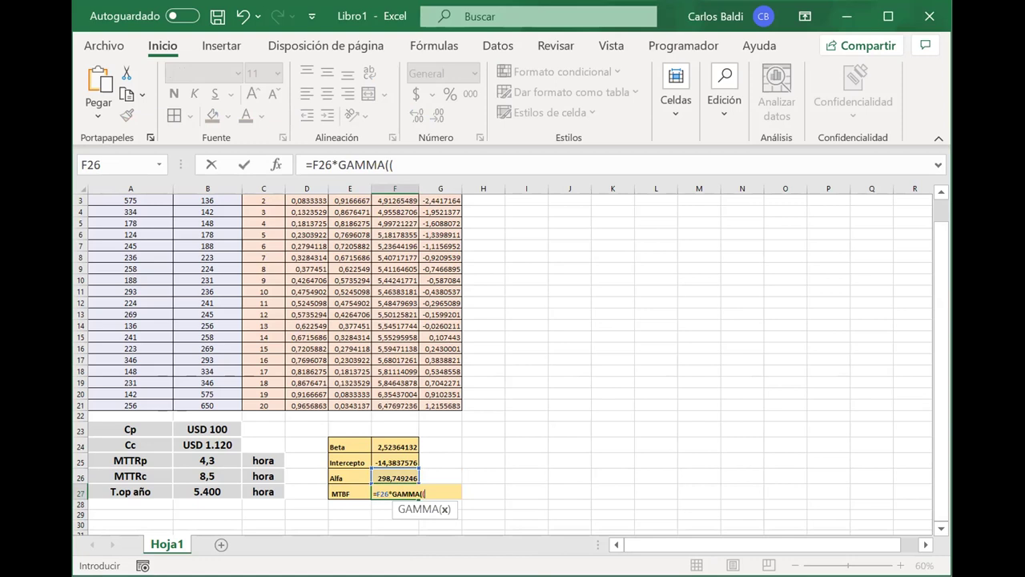
{"action": "left_click", "coordinate": [393, 451]}
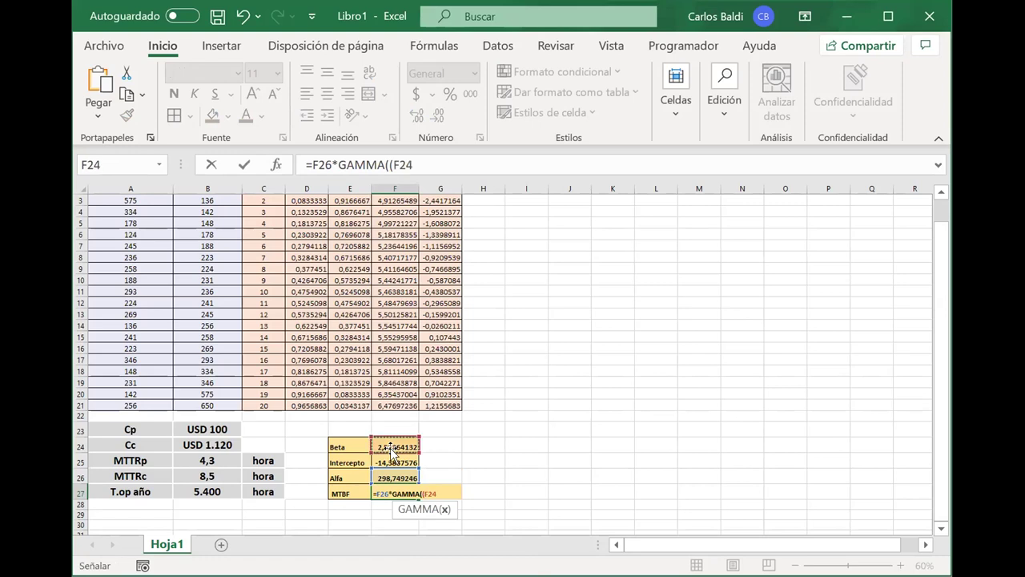
{"action": "type", "text": "+1"}
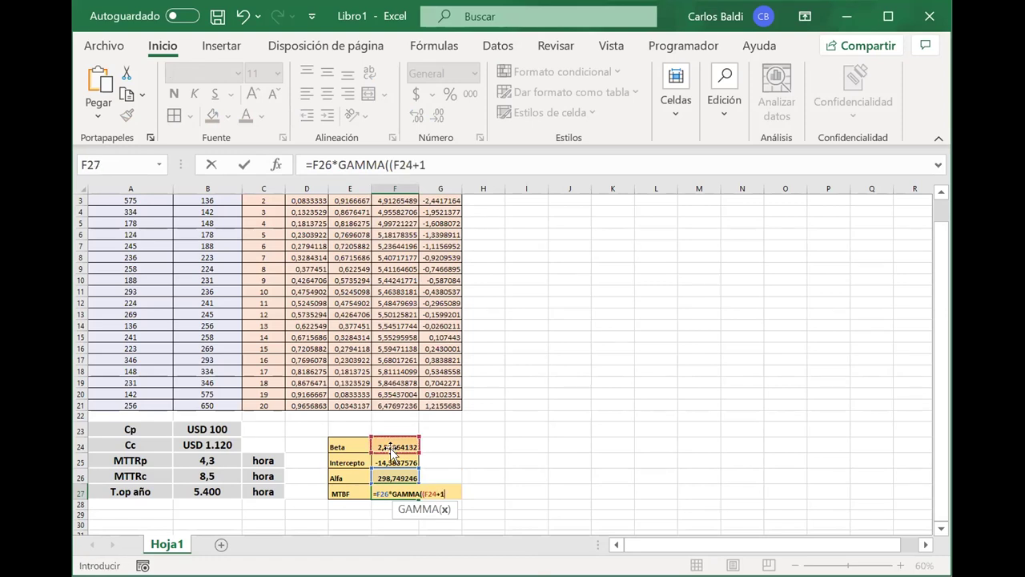
{"action": "type", "text": ")/"}
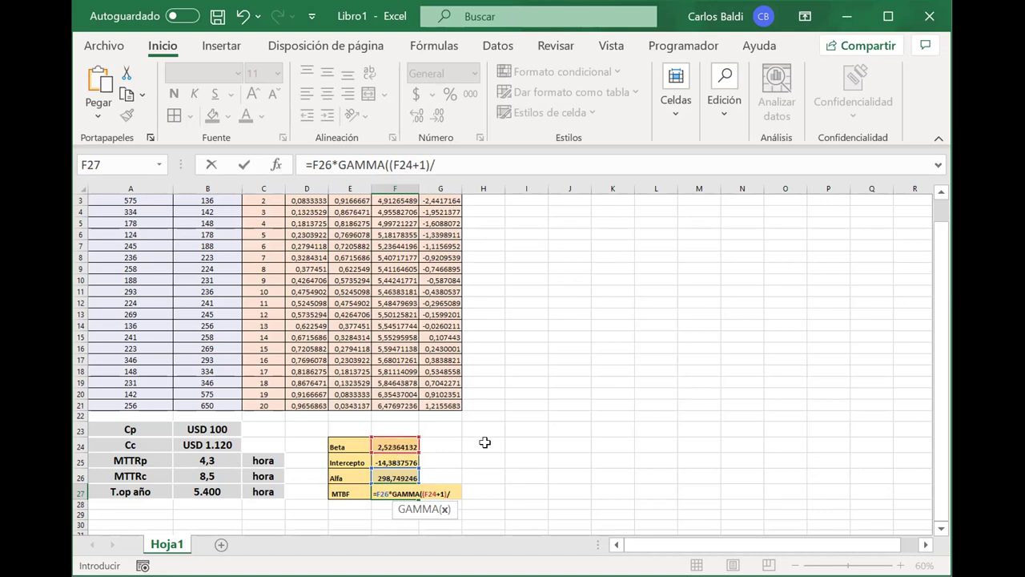
{"action": "left_click", "coordinate": [404, 445]}
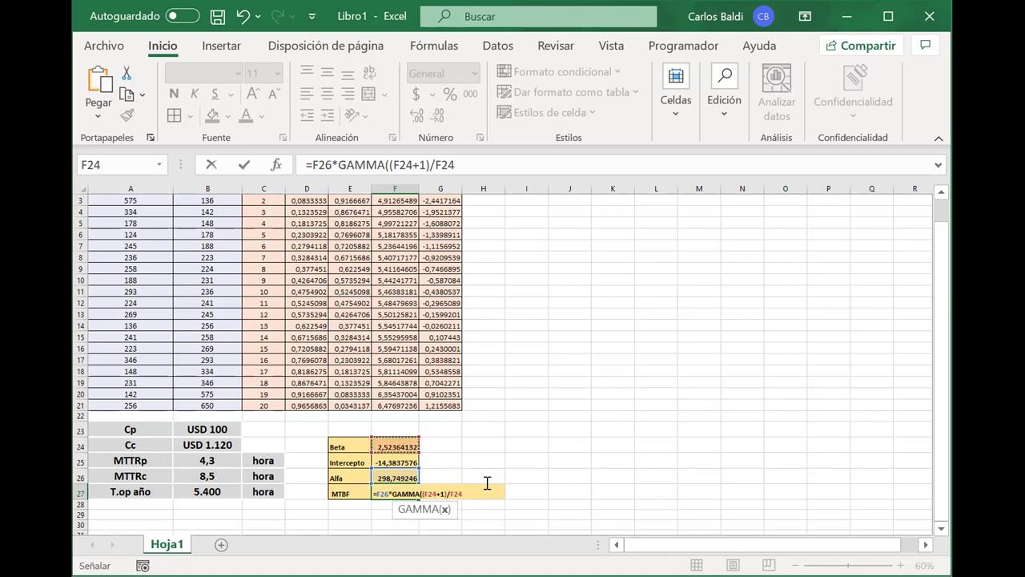
{"action": "type", "text": ")"}
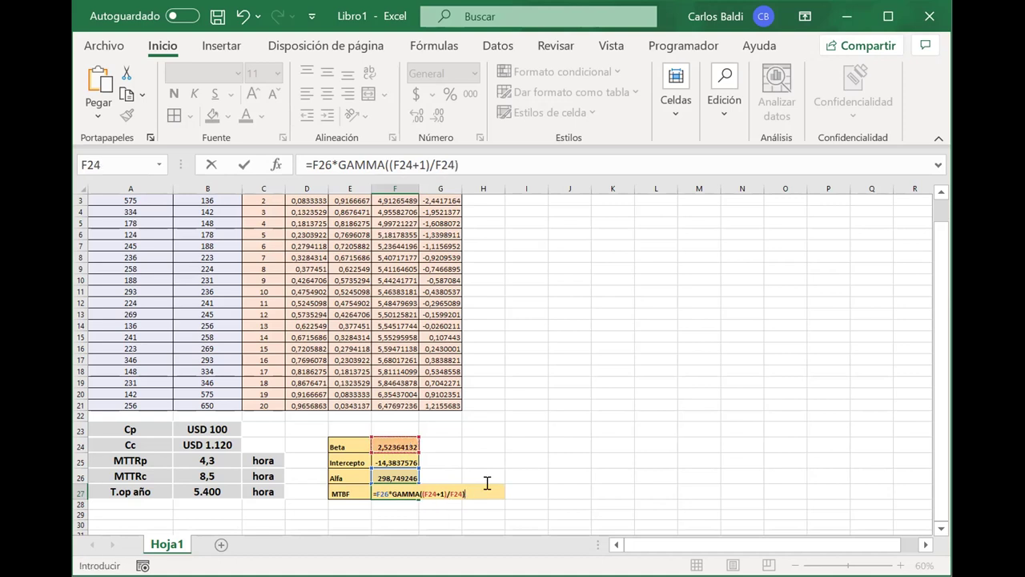
{"action": "key", "text": "Return"}
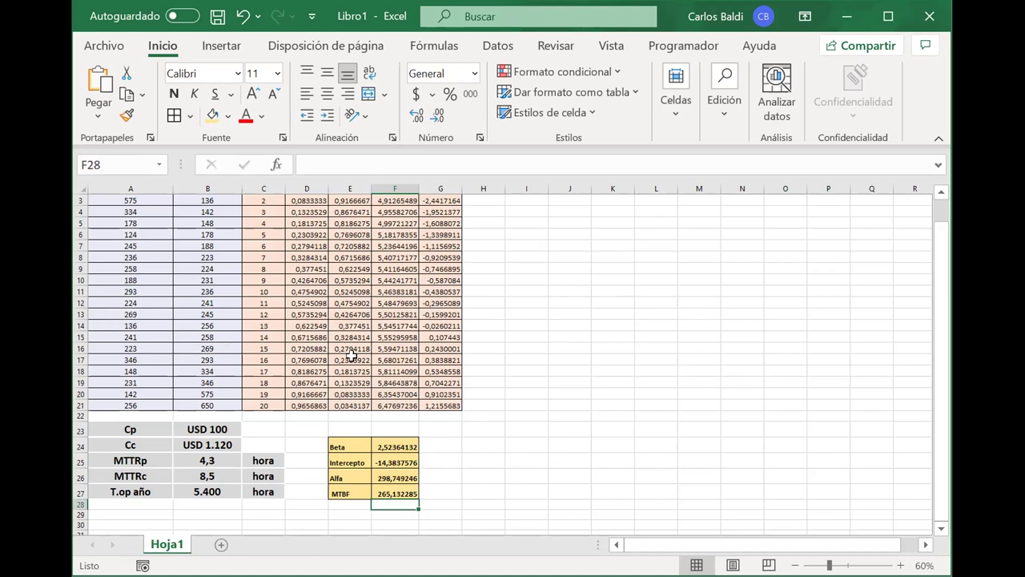
Review the cost, repair-time and Weibull parameter blocks in A23:F27 and the F(t) and R(t) columns of the reliability table
{"action": "scroll", "coordinate": [350, 356], "scroll_direction": "down", "scroll_amount": 2}
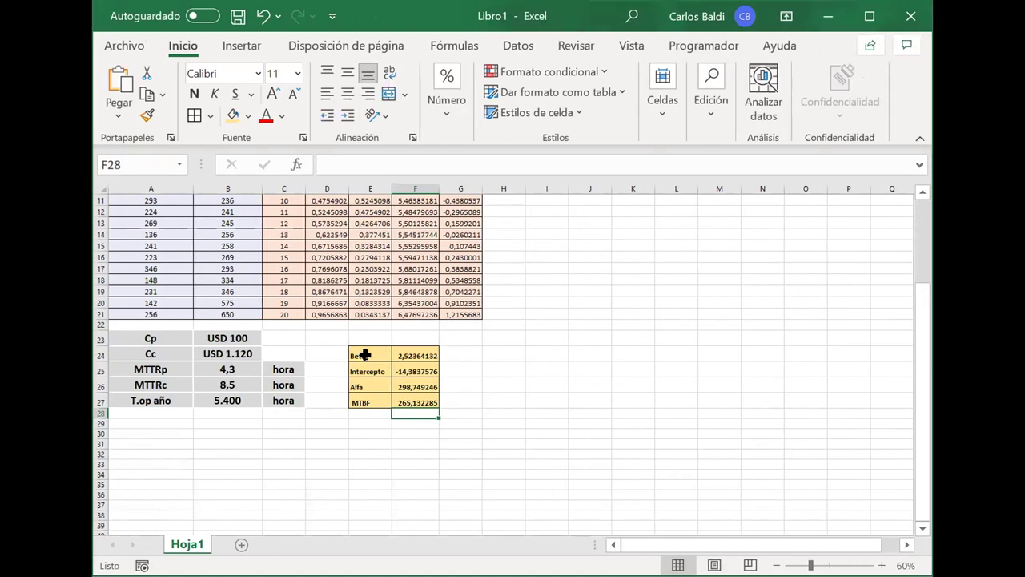
{"action": "left_click", "coordinate": [142, 335]}
{"action": "left_click", "coordinate": [415, 397], "text": "shift"}
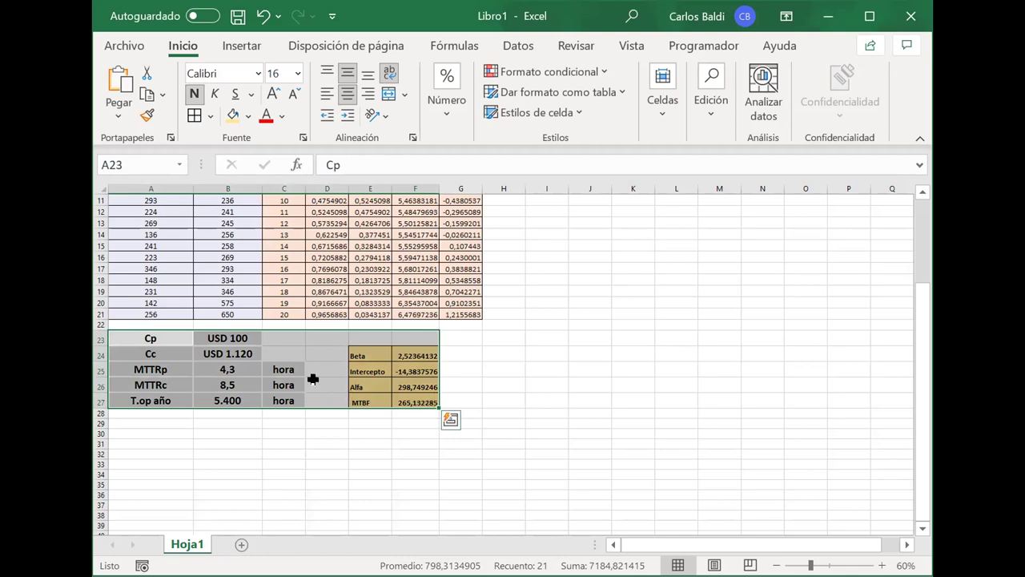
{"action": "scroll", "coordinate": [493, 324], "scroll_direction": "up", "scroll_amount": 4}
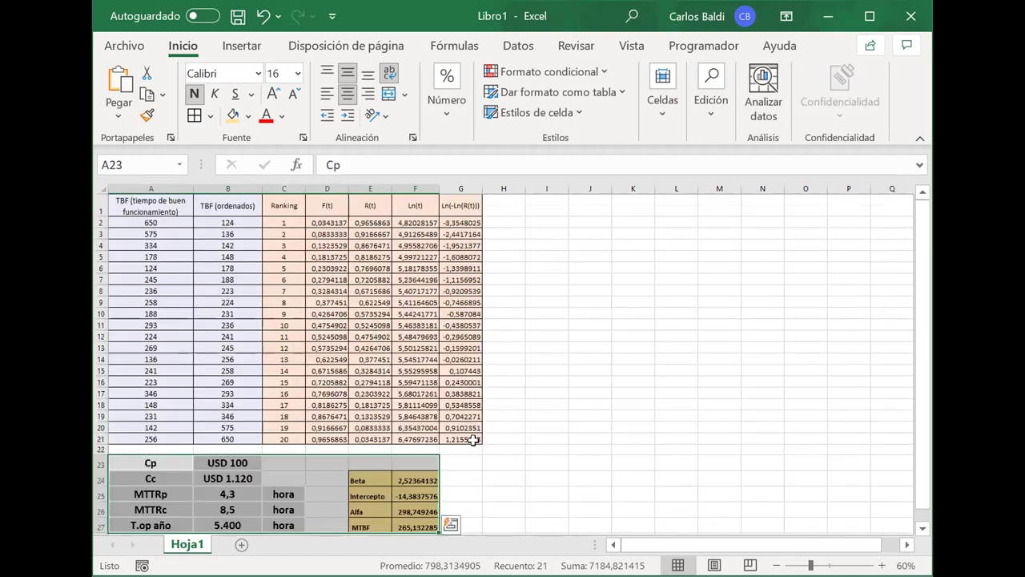
{"action": "left_click", "coordinate": [499, 437]}
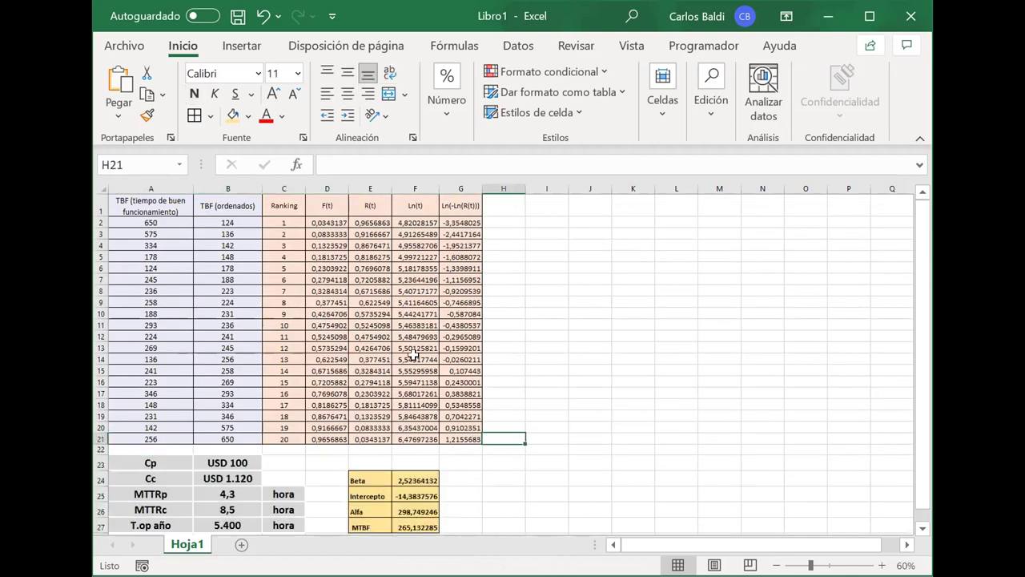
{"action": "scroll", "coordinate": [412, 352], "scroll_direction": "down", "scroll_amount": 2}
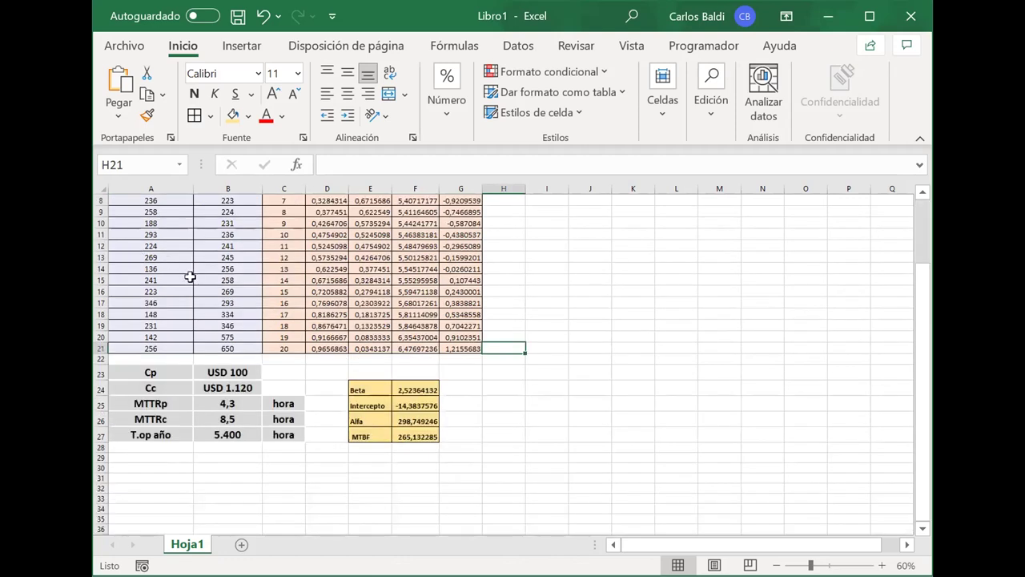
{"action": "scroll", "coordinate": [240, 290], "scroll_direction": "up", "scroll_amount": 3}
{"action": "scroll", "coordinate": [391, 378], "scroll_direction": "down", "scroll_amount": 1}
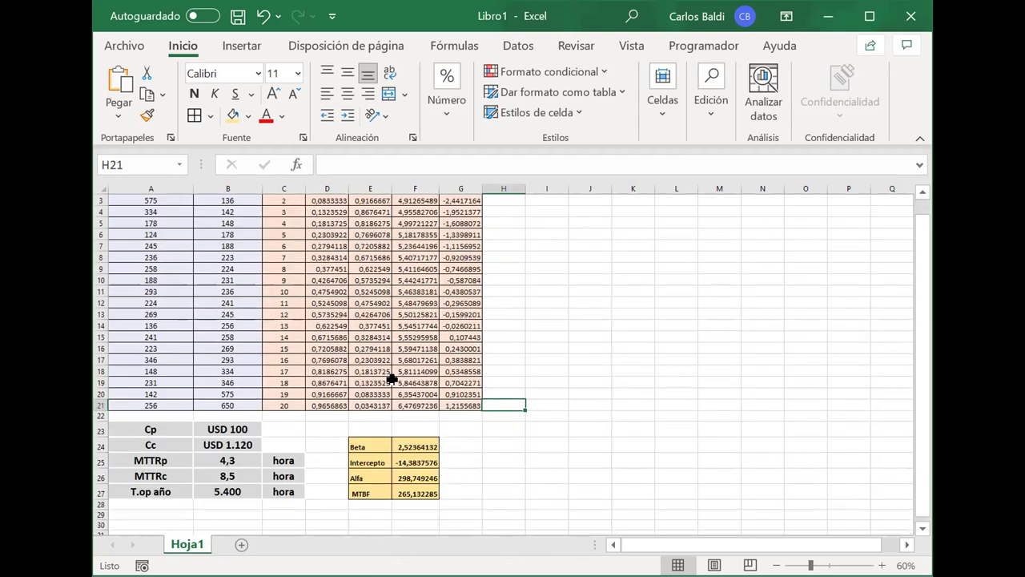
{"action": "scroll", "coordinate": [391, 378], "scroll_direction": "down", "scroll_amount": 3}
{"action": "scroll", "coordinate": [391, 379], "scroll_direction": "down", "scroll_amount": 1}
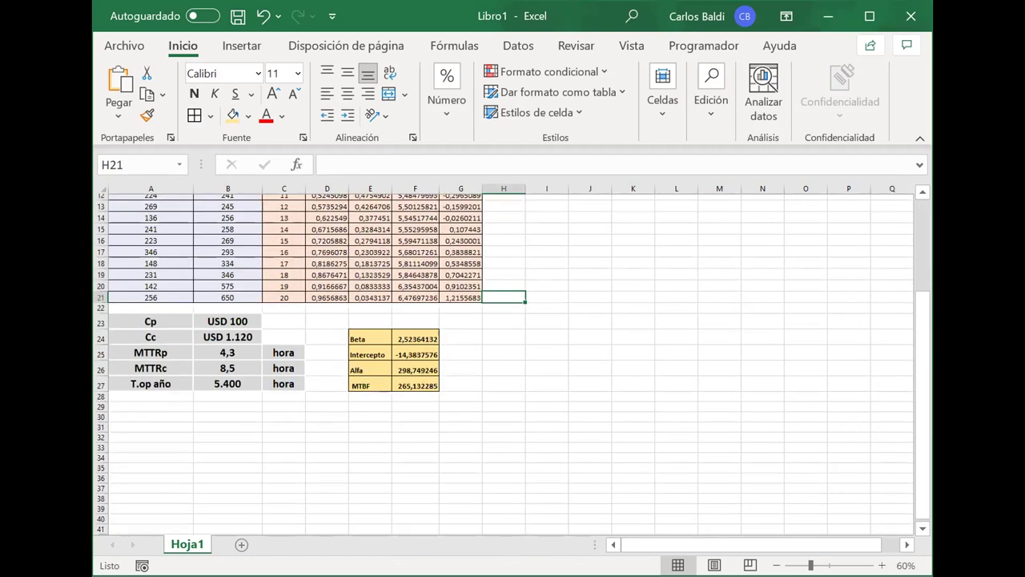
{"action": "scroll", "coordinate": [512, 365], "scroll_direction": "down", "scroll_amount": 1}
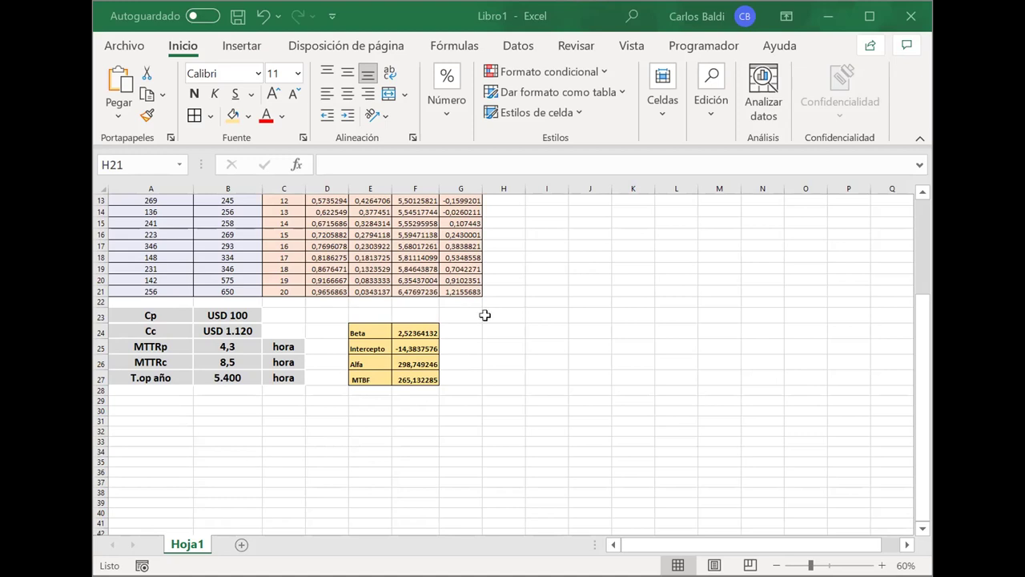
{"action": "scroll", "coordinate": [431, 279], "scroll_direction": "up", "scroll_amount": 4}
{"action": "left_click_drag", "start_coordinate": [327, 205], "coordinate": [353, 439]}
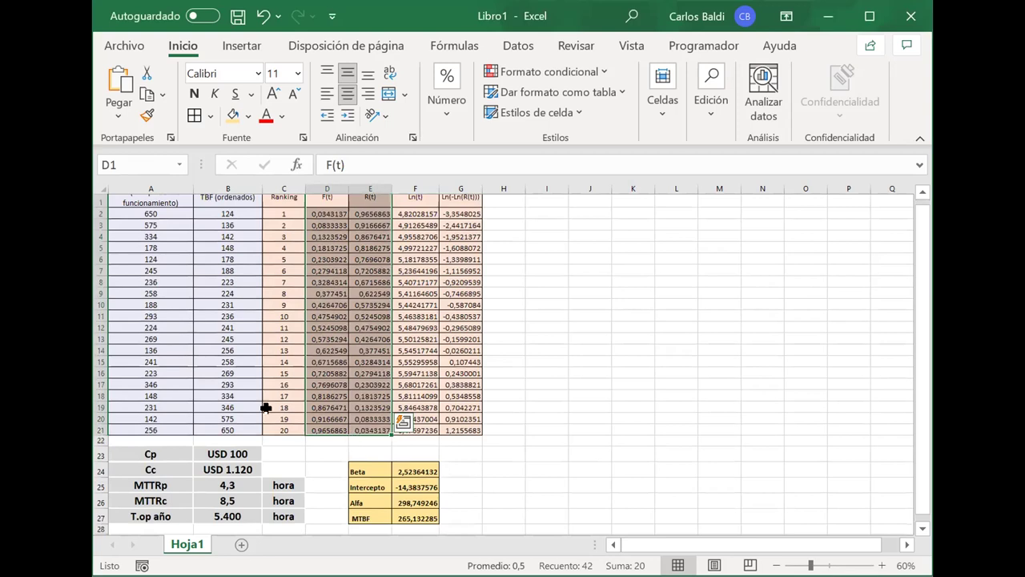
Paste the headings Tiempo, R(t), F(t), C. Inter. Prom, Rectángulo, Rectángulo Acumulado, MTBF t (falla), MTBM(t) and MTTR (ponderado) into C31:K31, widening columns I and K
{"action": "scroll", "coordinate": [284, 426], "scroll_direction": "down", "scroll_amount": 4}
{"action": "left_click", "coordinate": [295, 431]}
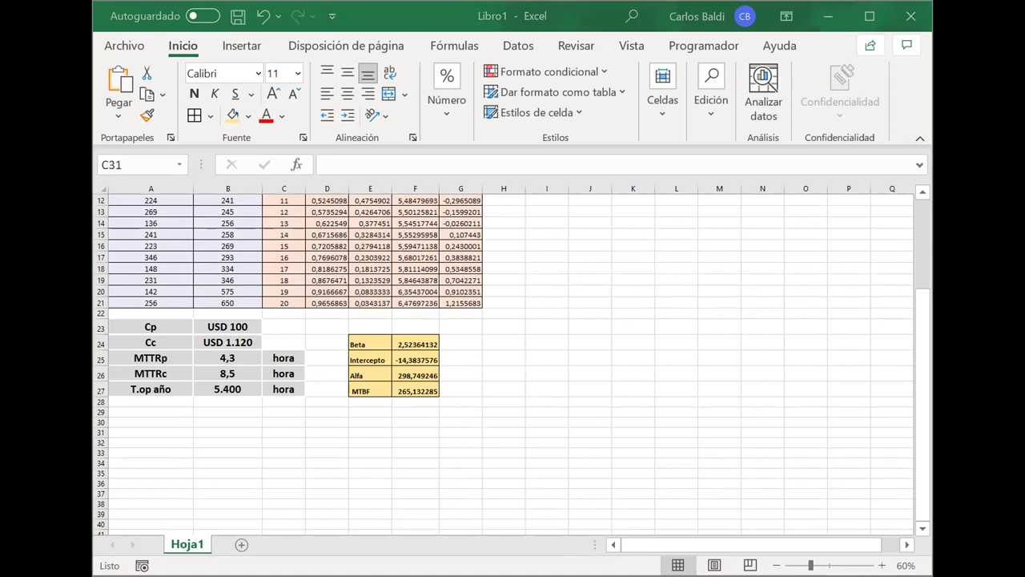
{"action": "left_click", "coordinate": [271, 430]}
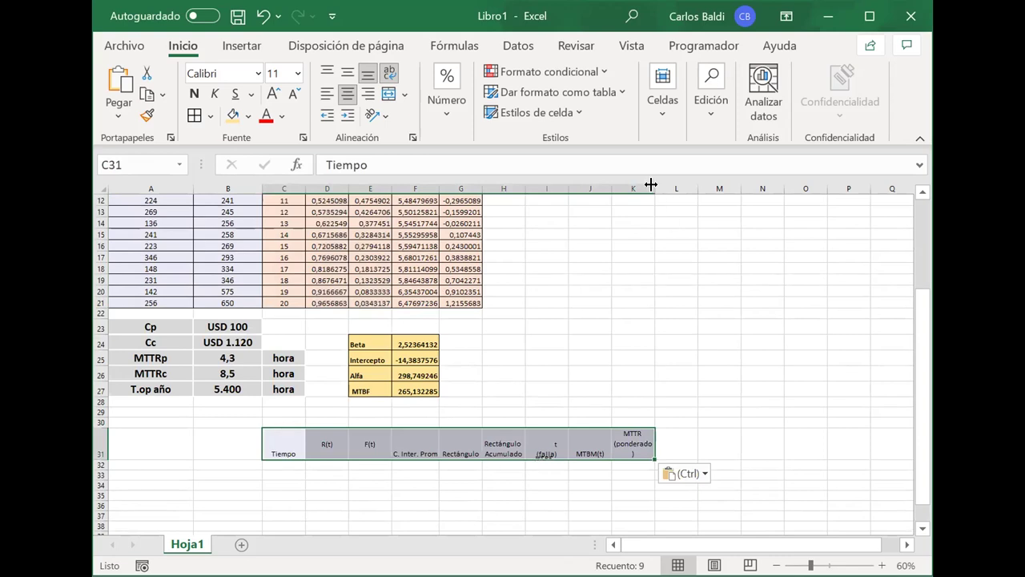
{"action": "left_click_drag", "start_coordinate": [651, 185], "coordinate": [661, 185]}
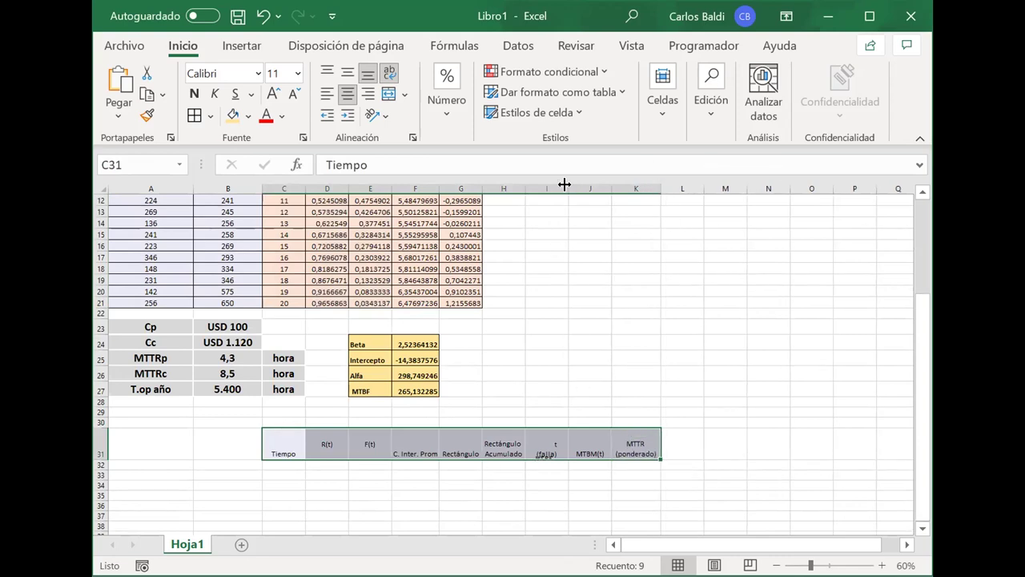
{"action": "left_click_drag", "start_coordinate": [564, 185], "coordinate": [573, 183]}
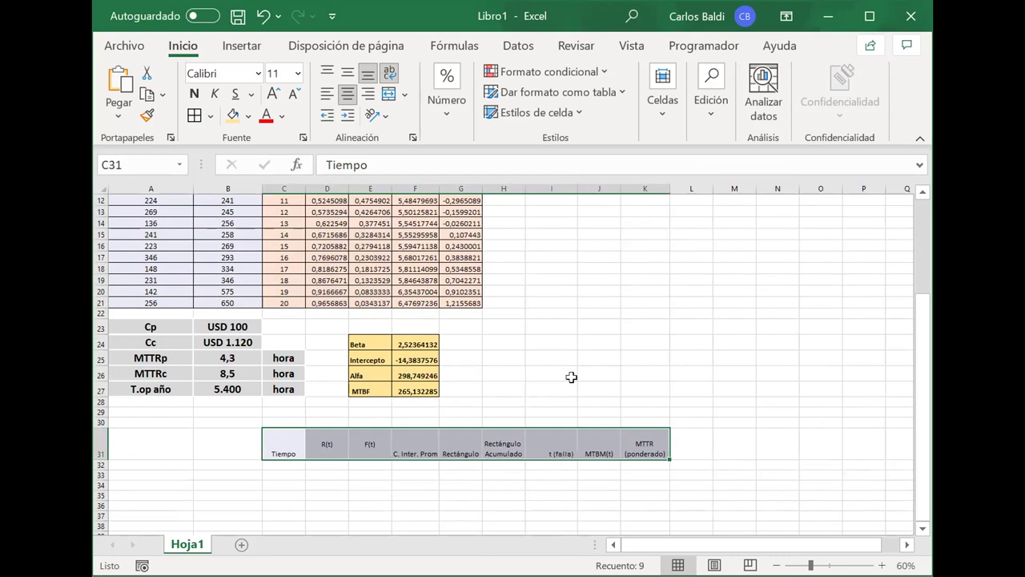
{"action": "left_click", "coordinate": [560, 473]}
{"action": "double_click", "coordinate": [551, 450]}
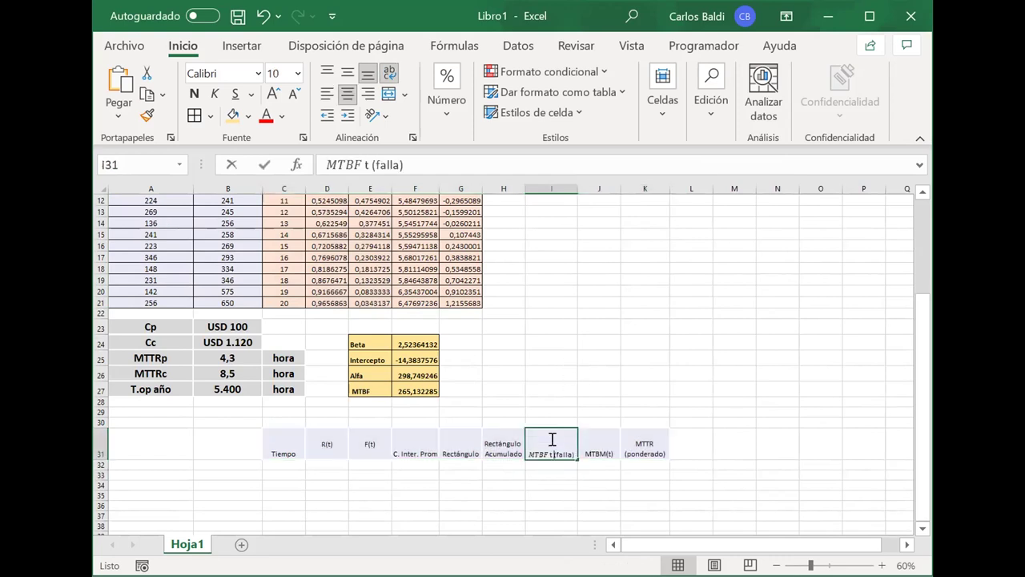
{"action": "key", "text": "BackSpace"}
{"action": "key", "text": "BackSpace"}
{"action": "key", "text": "BackSpace"}
{"action": "key", "text": "BackSpace"}
{"action": "key", "text": "BackSpace"}
{"action": "left_click", "coordinate": [593, 302]}
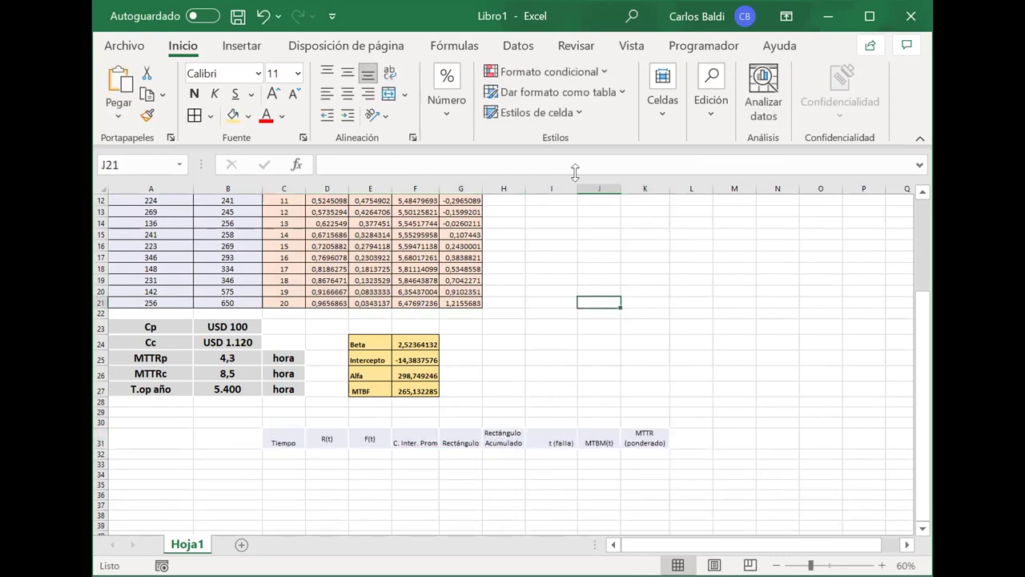
Increase the height of row 31 and replace the italic MTBF in the I31 heading with plain text, giving MTBF t (falla)
{"action": "left_click_drag", "start_coordinate": [575, 185], "coordinate": [643, 185]}
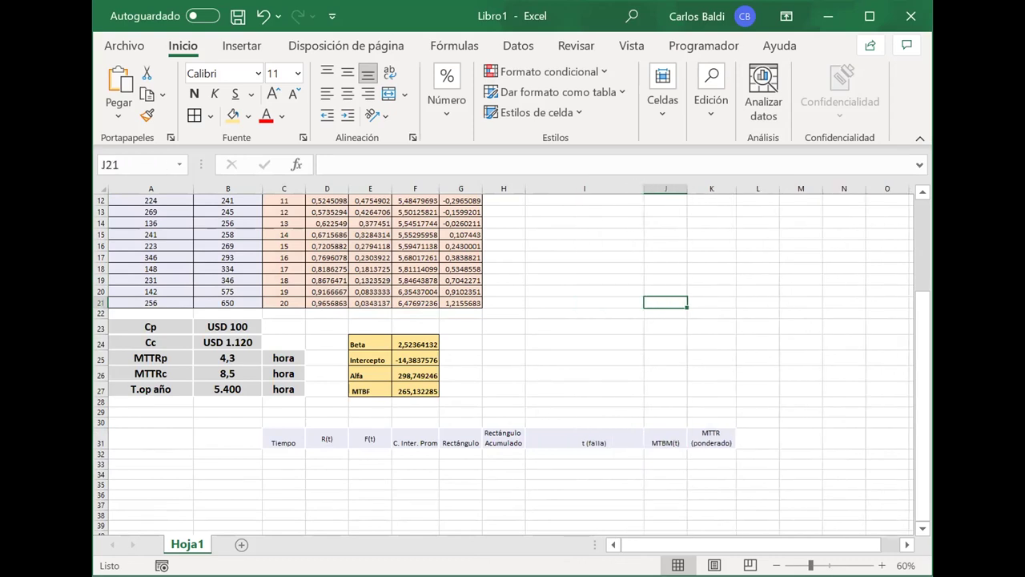
{"action": "left_click_drag", "start_coordinate": [101, 446], "coordinate": [99, 459]}
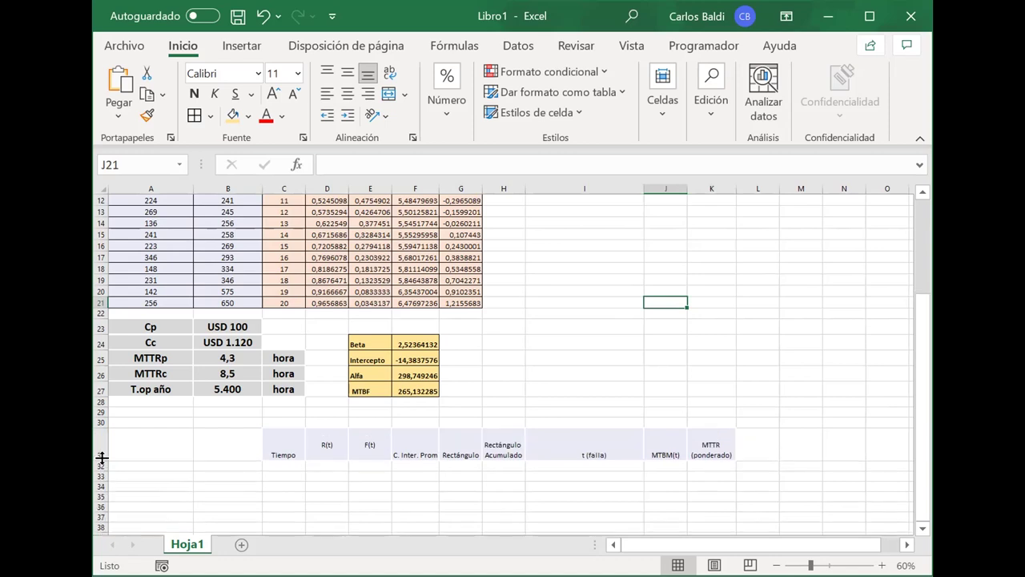
{"action": "left_click", "coordinate": [603, 442]}
{"action": "double_click", "coordinate": [572, 452]}
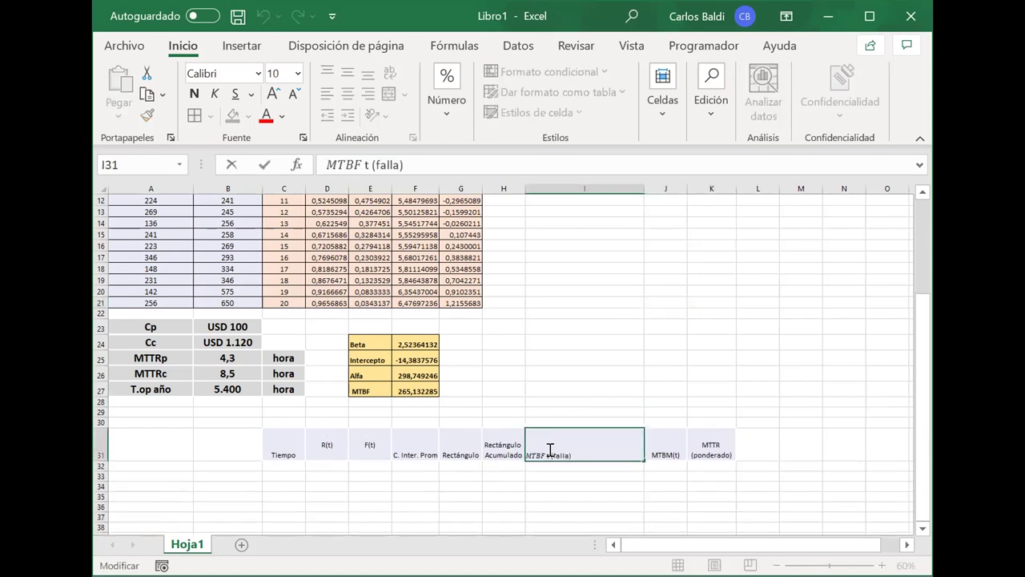
{"action": "left_click_drag", "start_coordinate": [544, 453], "coordinate": [512, 450]}
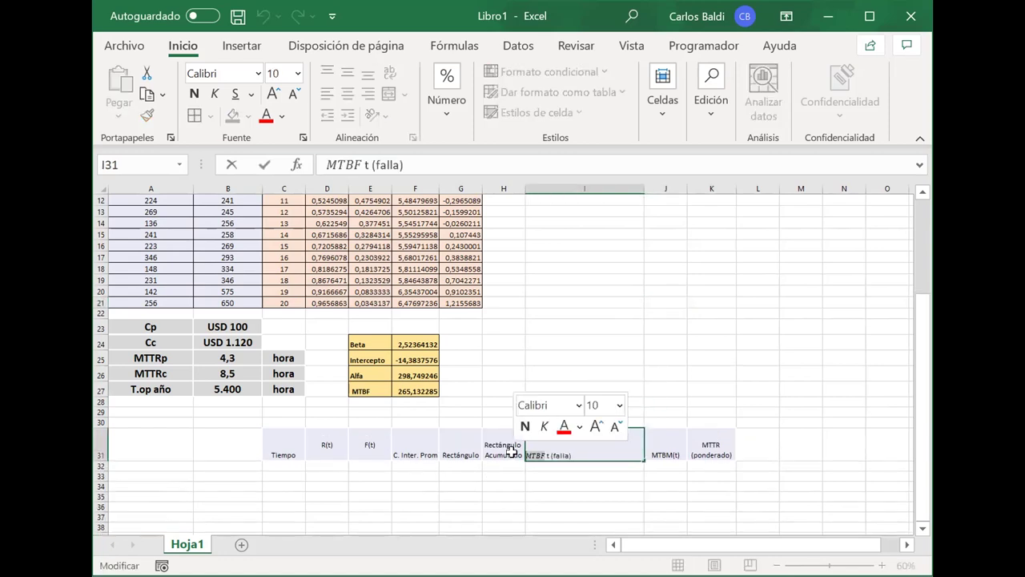
{"action": "type", "text": "M"}
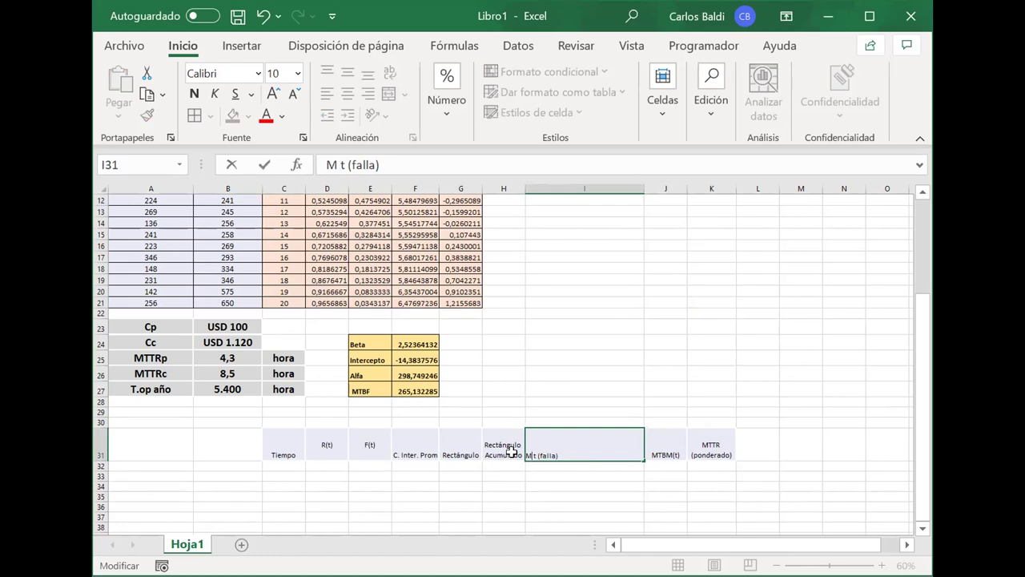
{"action": "key", "text": "ctrl+z"}
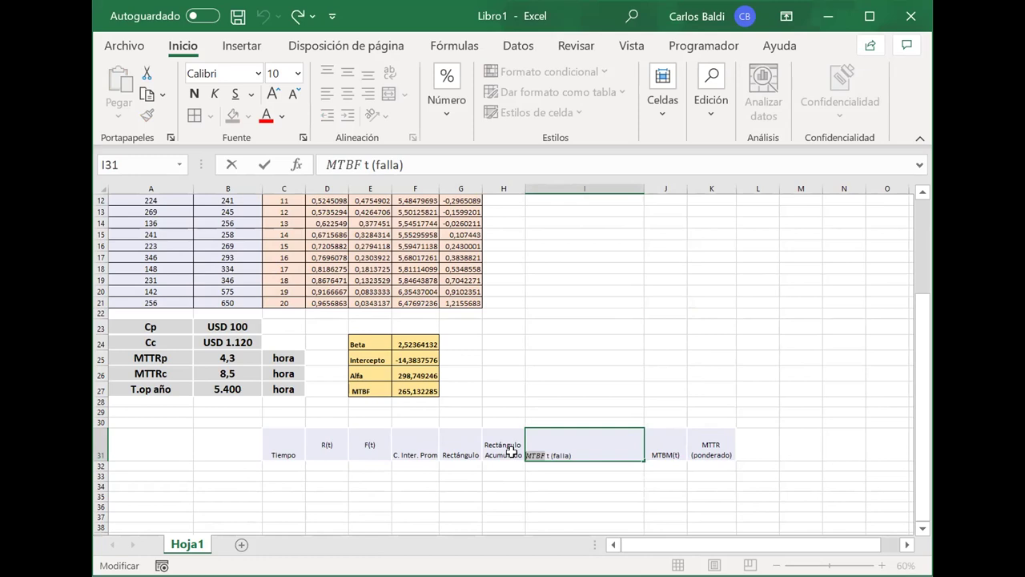
{"action": "type", "text": "MTBF"}
{"action": "key", "text": "Return"}
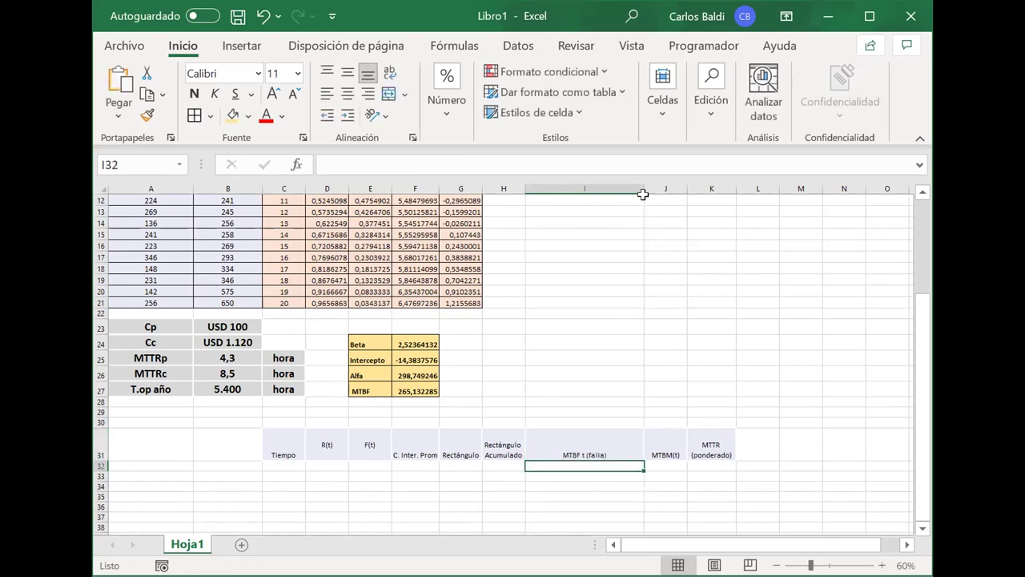
Narrow column I and centre the headings in C31:K31 vertically
{"action": "left_click_drag", "start_coordinate": [597, 187], "coordinate": [591, 188]}
{"action": "left_click_drag", "start_coordinate": [293, 442], "coordinate": [655, 431]}
{"action": "left_click", "coordinate": [348, 72]}
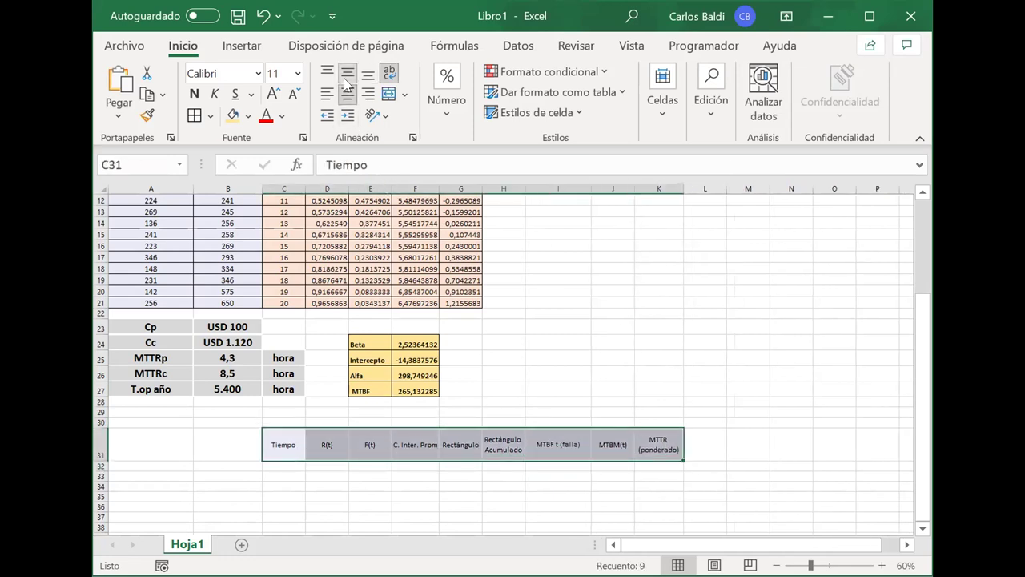
{"action": "left_click", "coordinate": [385, 476]}
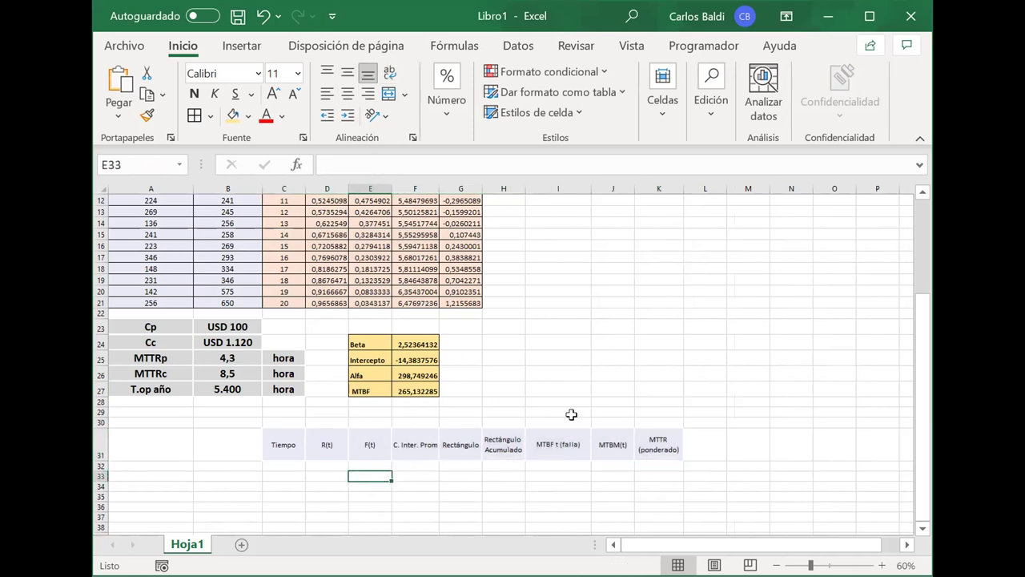
Give the headings in C31:K31 a light green fill and borders around every cell
{"action": "left_click", "coordinate": [290, 463]}
{"action": "left_click_drag", "start_coordinate": [290, 456], "coordinate": [662, 450]}
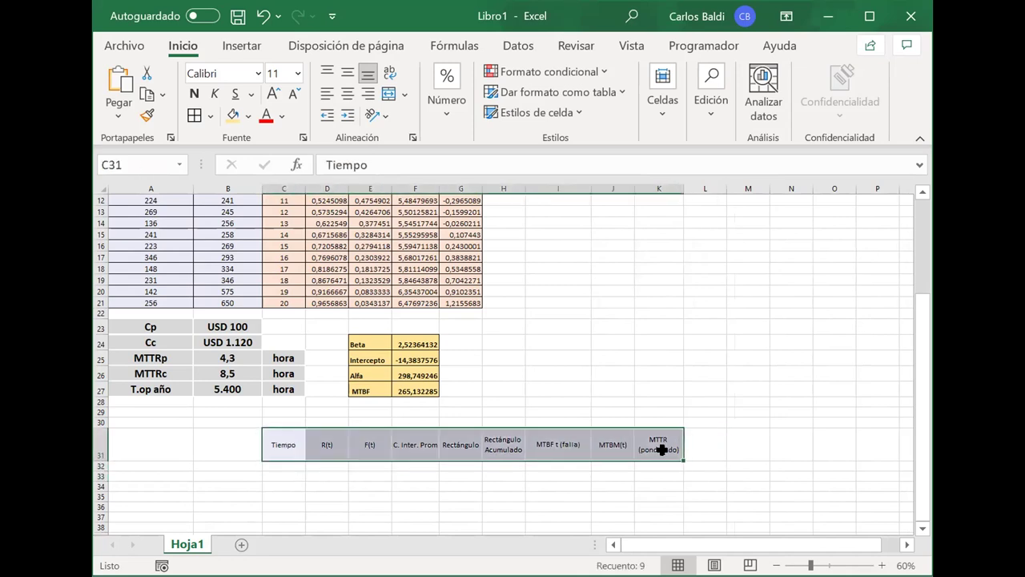
{"action": "left_click", "coordinate": [248, 116]}
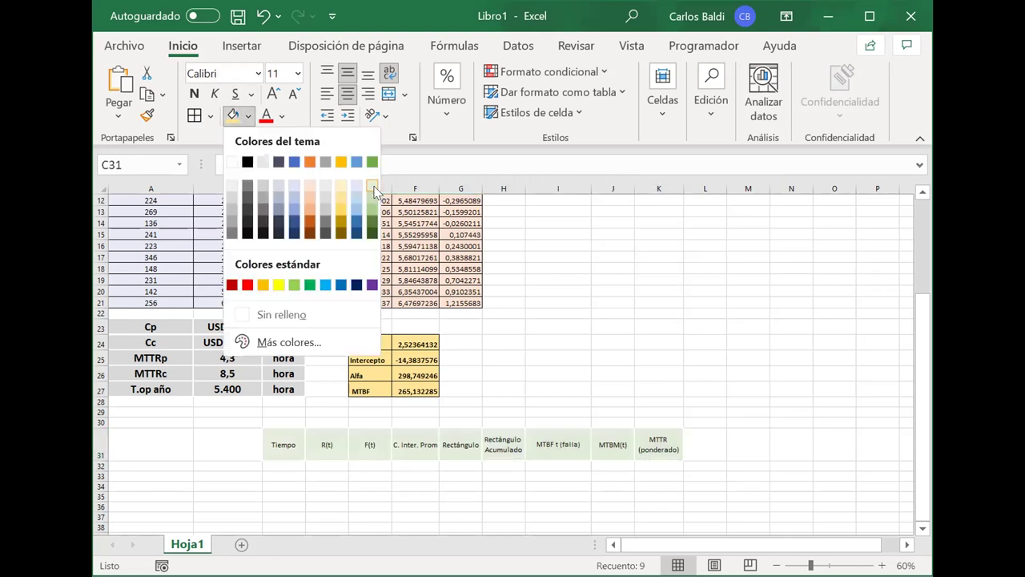
{"action": "left_click", "coordinate": [373, 187]}
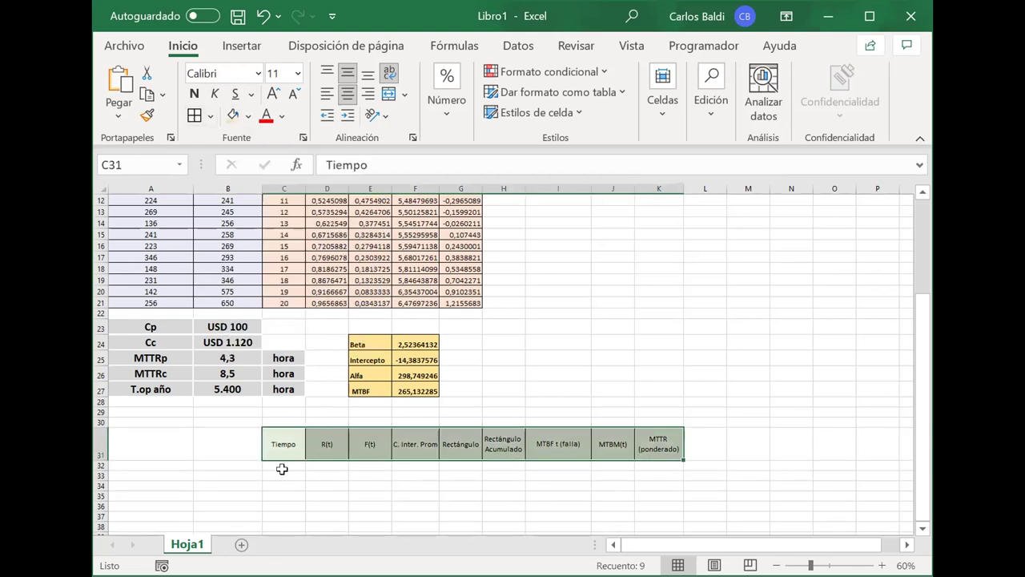
Enter 1, 2, 3 and 4 from C32 down, extend the series to 60 in C91 and centre it
{"action": "left_click", "coordinate": [282, 465]}
{"action": "type", "text": "1"}
{"action": "key", "text": "Return"}
{"action": "type", "text": "2"}
{"action": "key", "text": "Return"}
{"action": "type", "text": "3"}
{"action": "key", "text": "Return"}
{"action": "type", "text": "4"}
{"action": "key", "text": "Return"}
{"action": "left_click_drag", "start_coordinate": [282, 465], "coordinate": [295, 507]}
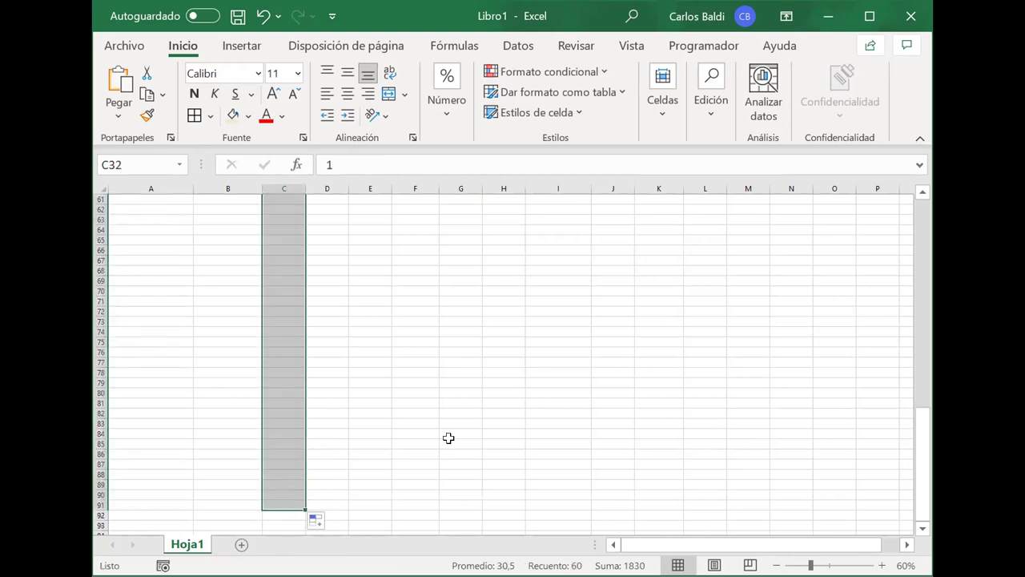
{"action": "left_click", "coordinate": [347, 94]}
Add borders around every cell in C32:K90 beneath the headings
{"action": "scroll", "coordinate": [313, 366], "scroll_direction": "up", "scroll_amount": 13}
{"action": "left_click_drag", "start_coordinate": [279, 362], "coordinate": [673, 505]}
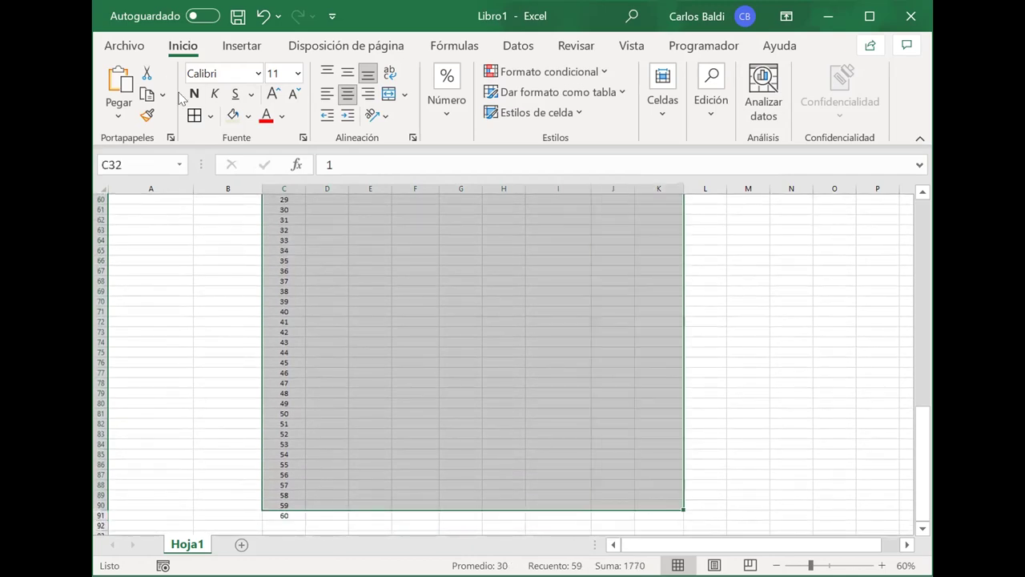
{"action": "scroll", "coordinate": [397, 290], "scroll_direction": "up", "scroll_amount": 13}
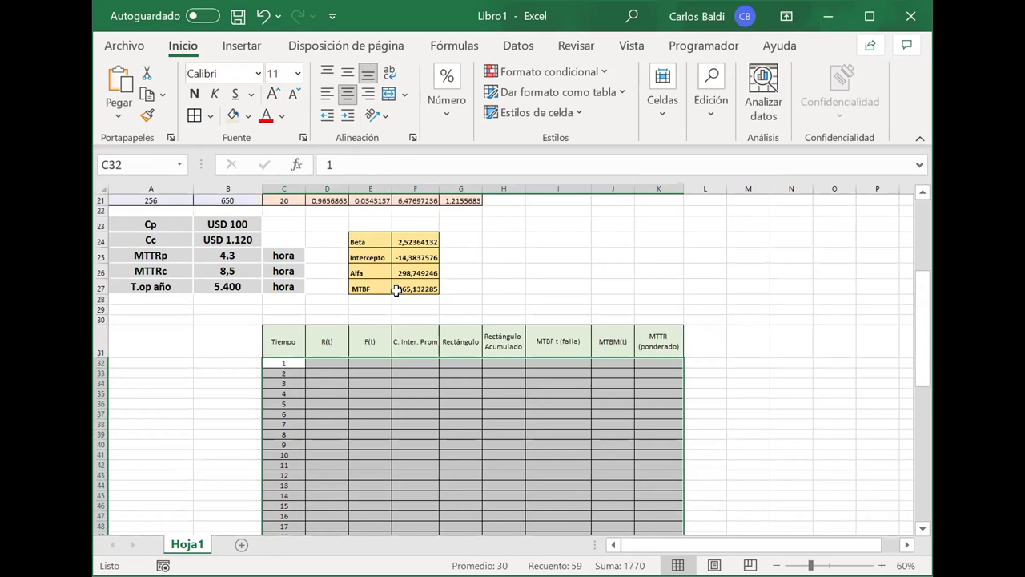
{"action": "scroll", "coordinate": [396, 290], "scroll_direction": "down", "scroll_amount": 9}
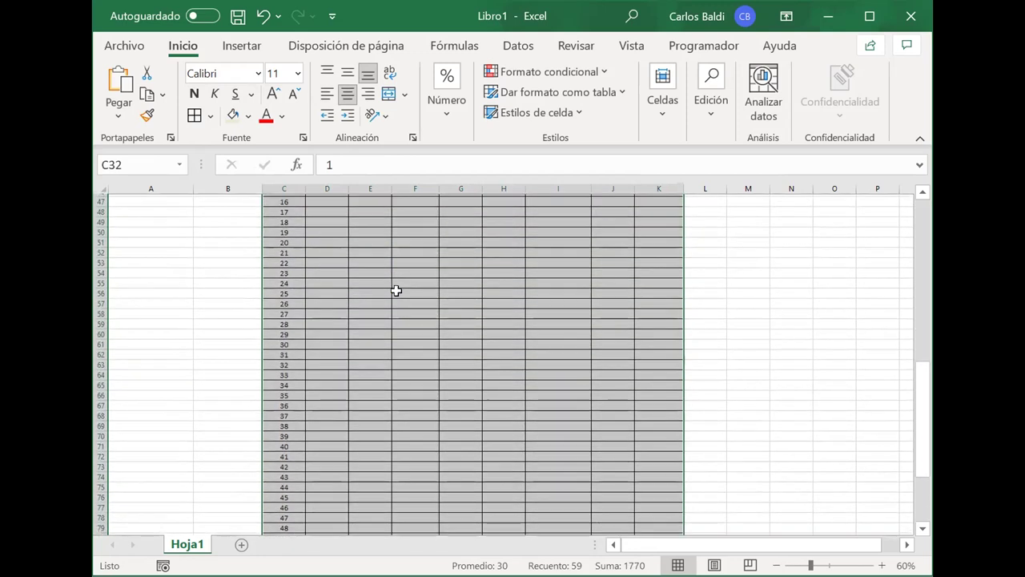
{"action": "scroll", "coordinate": [397, 290], "scroll_direction": "down", "scroll_amount": 3}
{"action": "scroll", "coordinate": [397, 291], "scroll_direction": "down", "scroll_amount": 4}
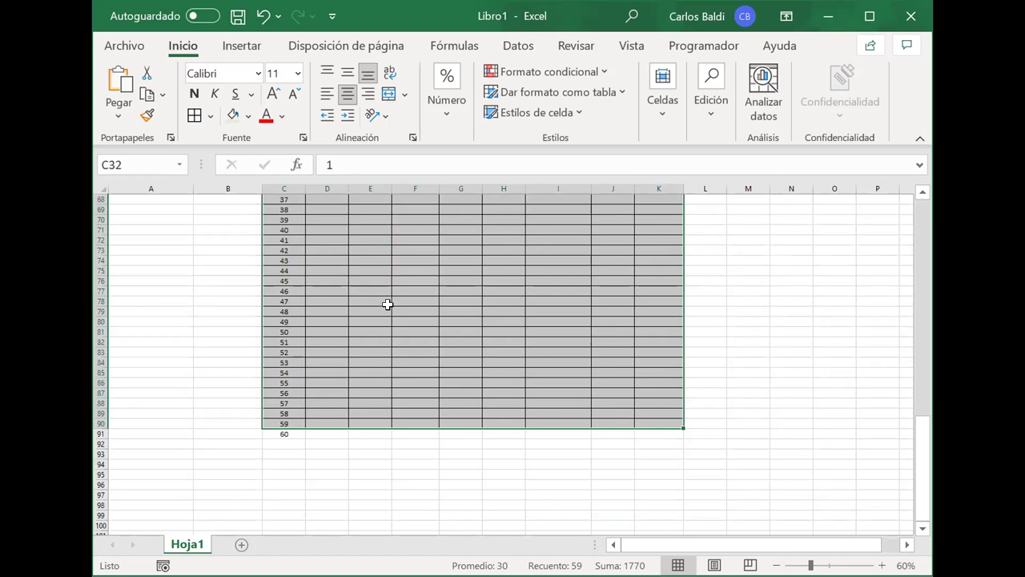
{"action": "scroll", "coordinate": [344, 415], "scroll_direction": "up", "scroll_amount": 16}
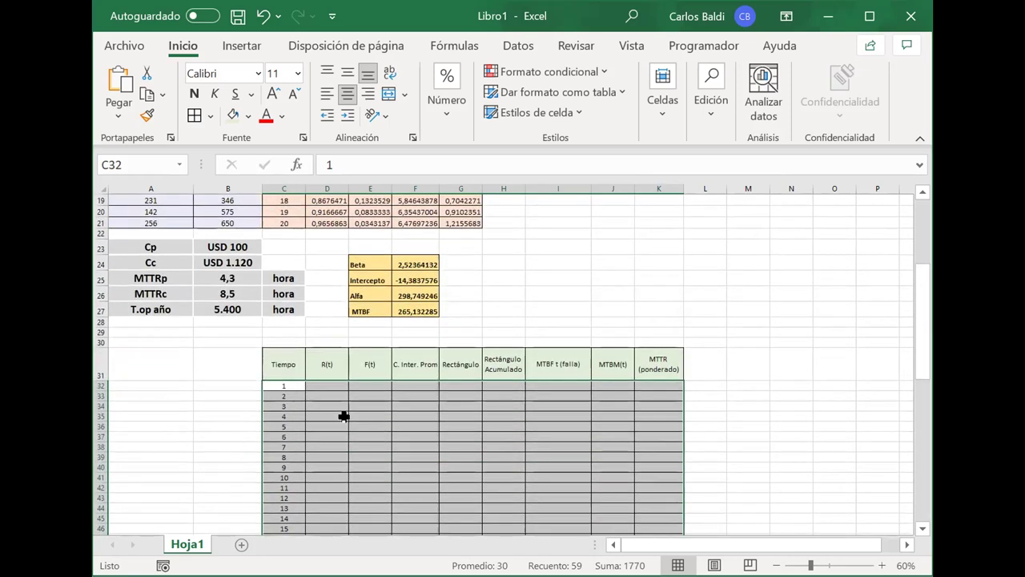
Move the headings from row 31 up to C30:K30, then make row 30 taller and row 31 shorter
{"action": "left_click_drag", "start_coordinate": [590, 370], "coordinate": [649, 407]}
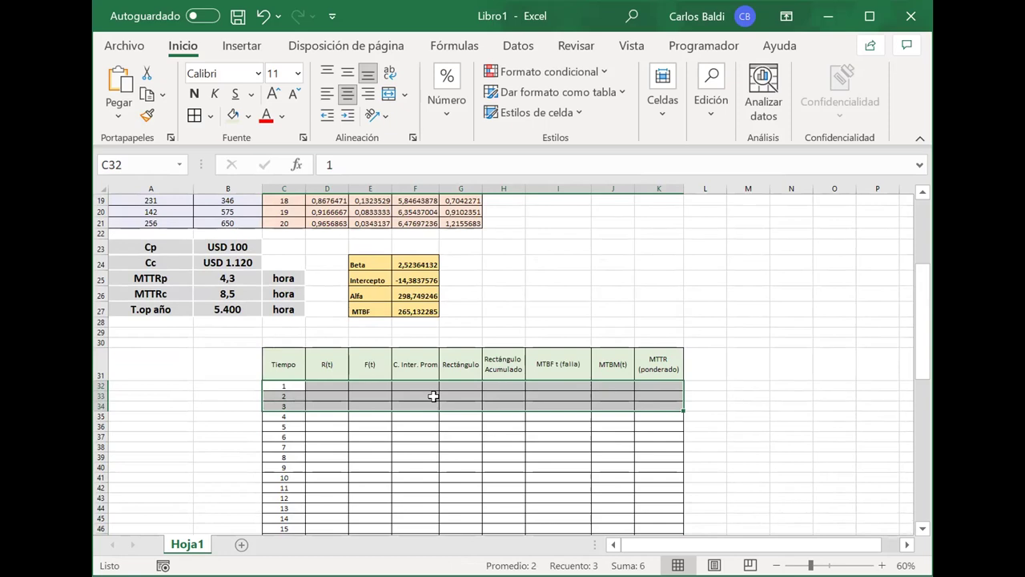
{"action": "left_click_drag", "start_coordinate": [283, 359], "coordinate": [667, 372]}
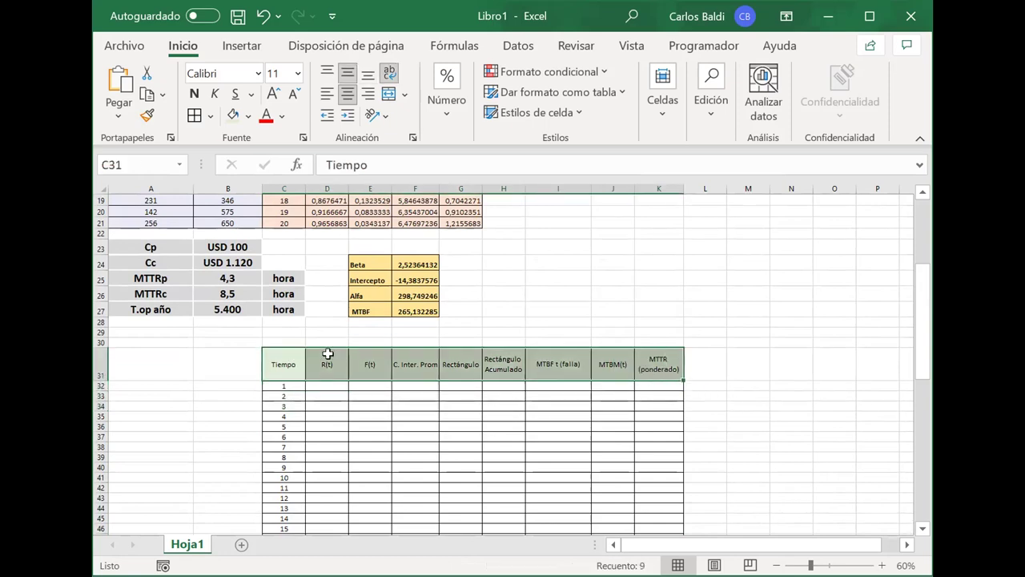
{"action": "left_click_drag", "start_coordinate": [288, 346], "coordinate": [285, 336]}
{"action": "left_click", "coordinate": [284, 368]}
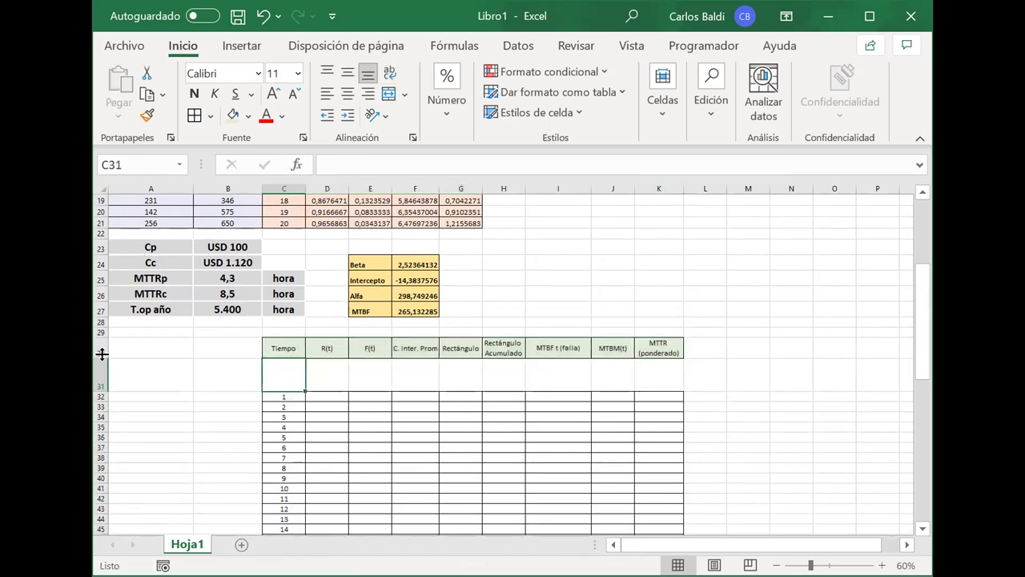
{"action": "left_click_drag", "start_coordinate": [102, 354], "coordinate": [102, 359]}
{"action": "left_click_drag", "start_coordinate": [105, 394], "coordinate": [103, 373]}
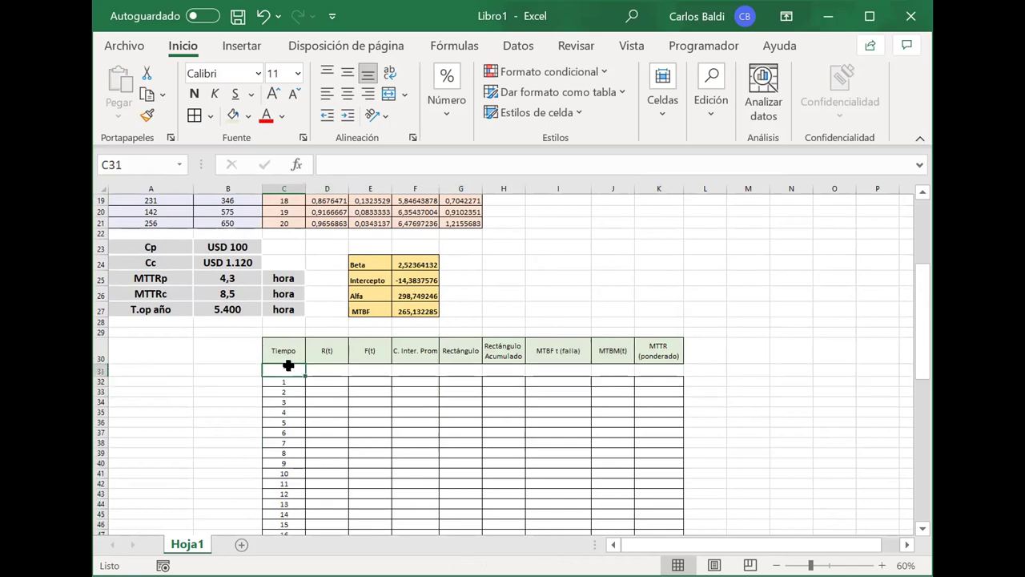
Enter 0 in C31 with the same formatting as C32, and add borders to D31:K31
{"action": "type", "text": "0"}
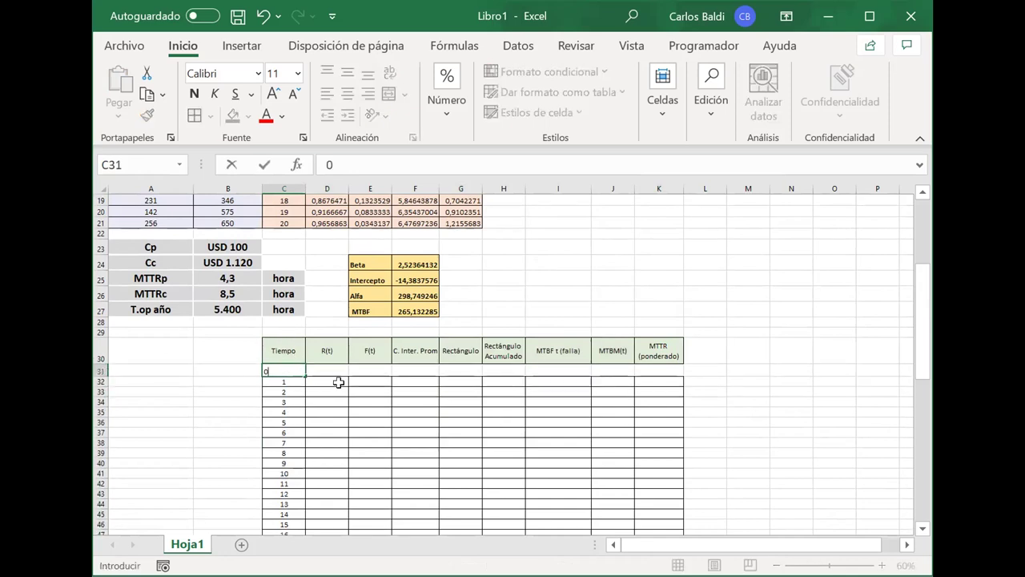
{"action": "left_click", "coordinate": [339, 382]}
{"action": "left_click", "coordinate": [284, 378]}
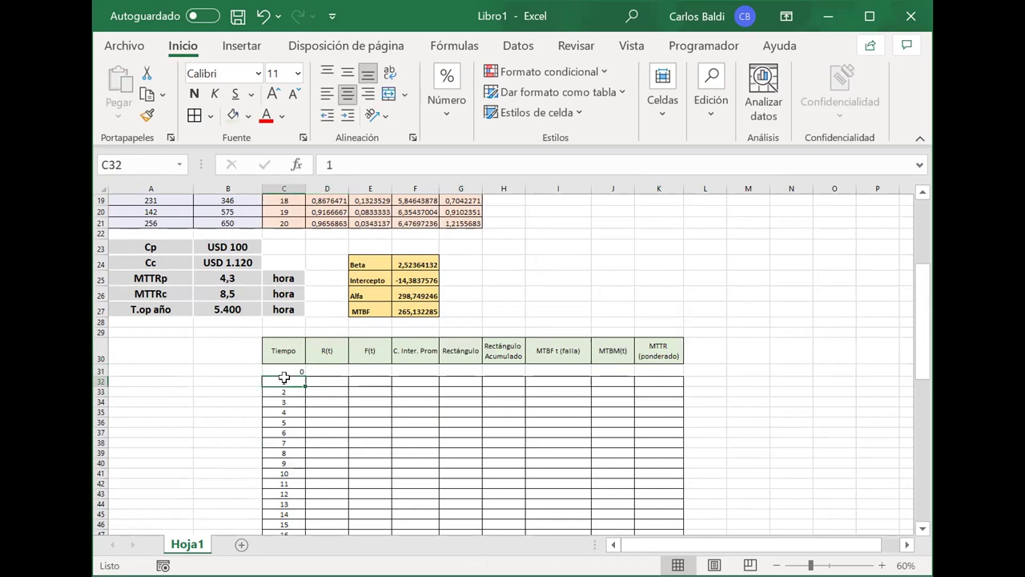
{"action": "mouse_move", "coordinate": [302, 380]}
{"action": "left_mouse_down"}
{"action": "mouse_move", "coordinate": [300, 366]}
{"action": "mouse_move", "coordinate": [288, 367]}
{"action": "left_mouse_up"}
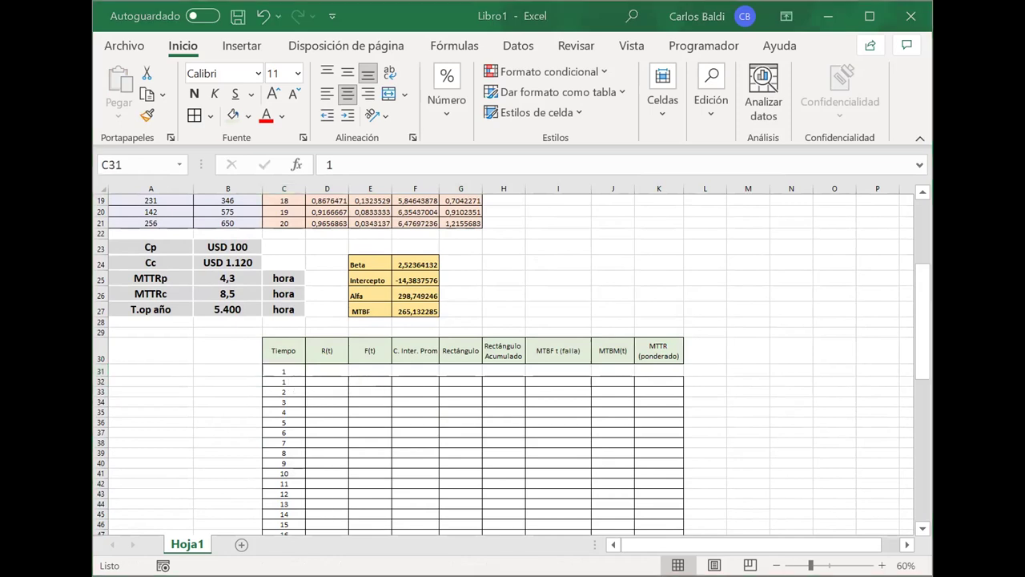
{"action": "double_click", "coordinate": [291, 369]}
{"action": "key", "text": "BackSpace"}
{"action": "type", "text": "0"}
{"action": "key", "text": "Return"}
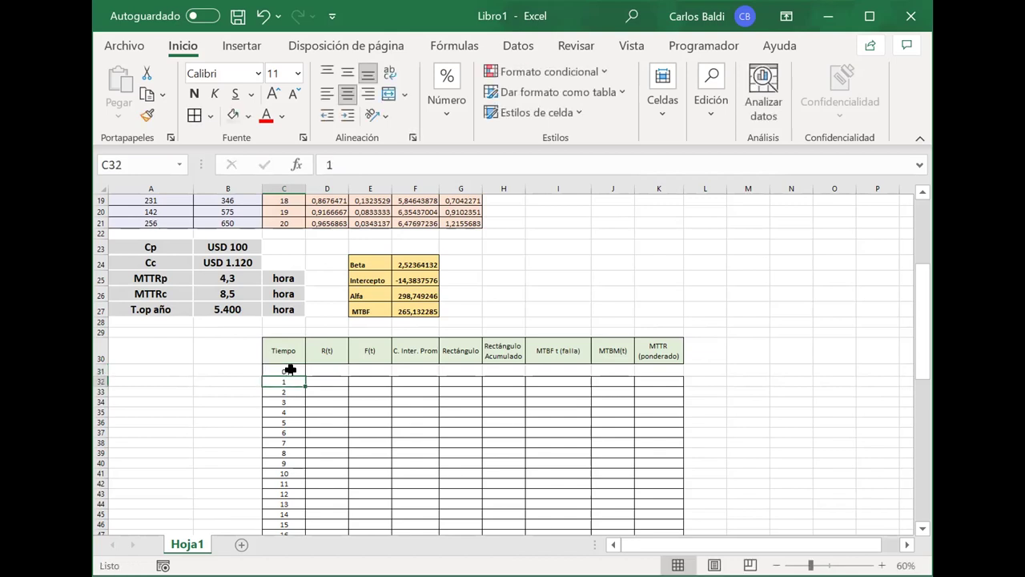
{"action": "left_click_drag", "start_coordinate": [334, 368], "coordinate": [653, 367]}
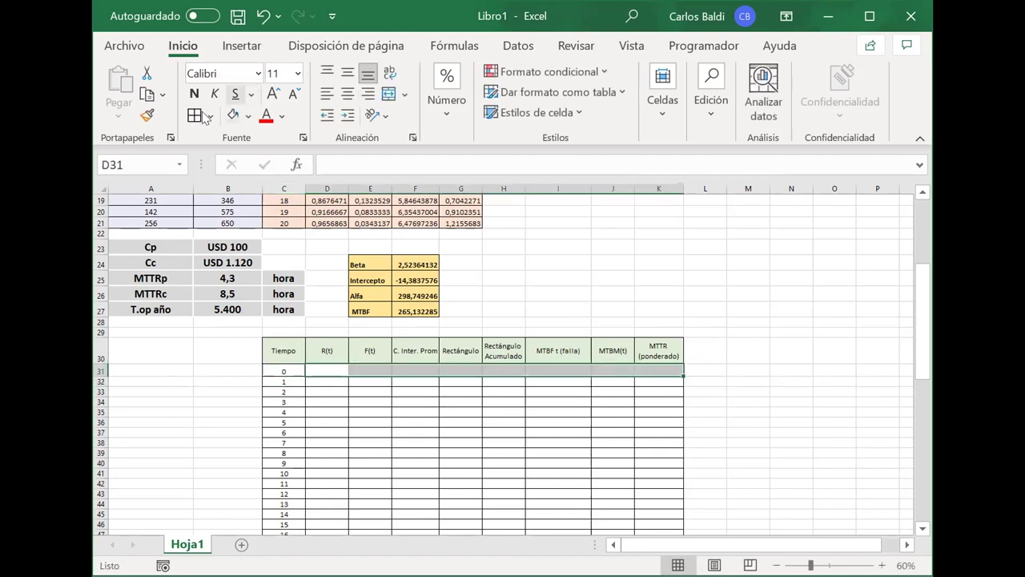
Format the R(t) and F(t) columns, D31:E91, as percentages
{"action": "left_click", "coordinate": [324, 366]}
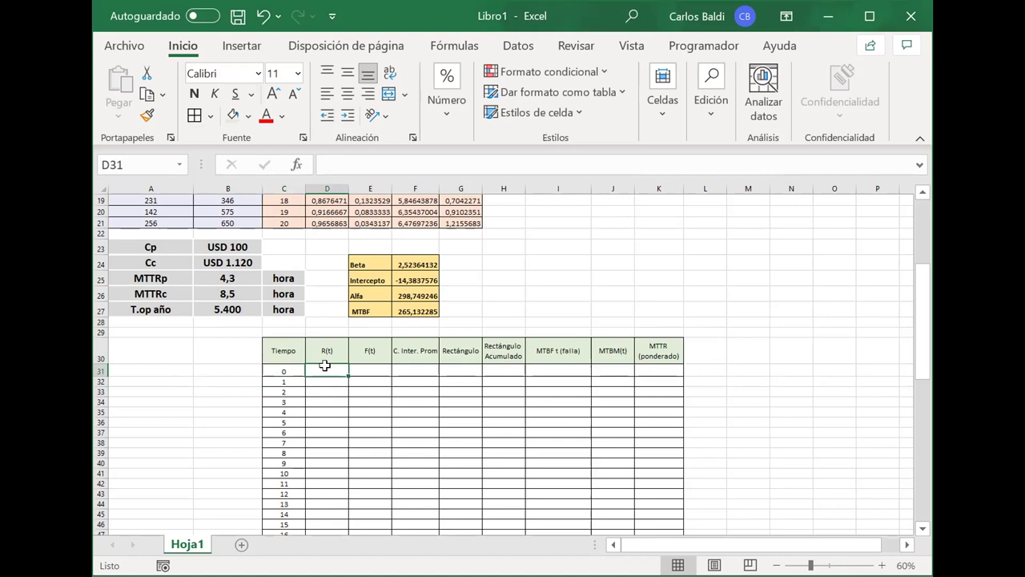
{"action": "left_click_drag", "start_coordinate": [324, 366], "coordinate": [362, 513]}
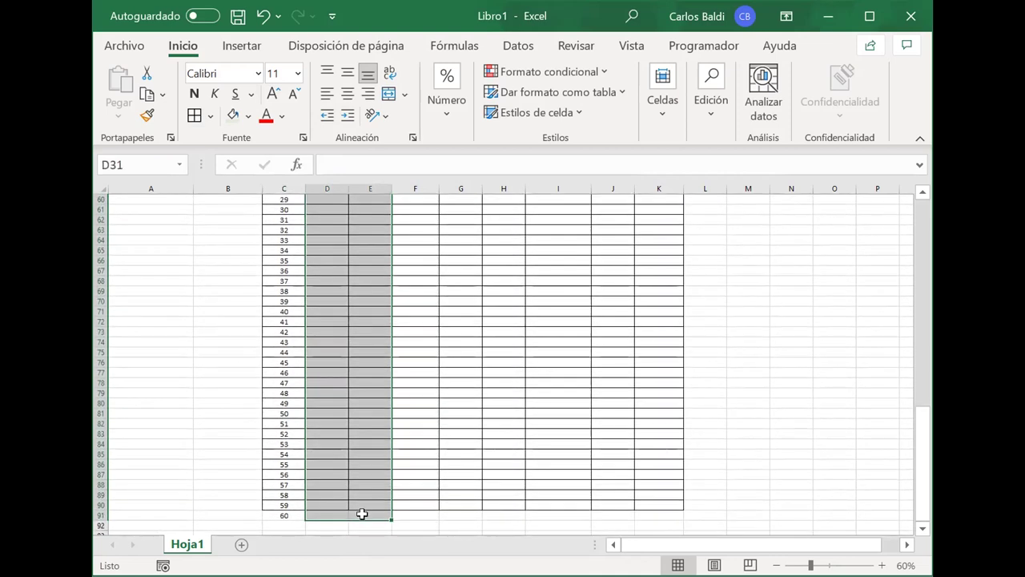
{"action": "scroll", "coordinate": [362, 513], "scroll_direction": "up", "scroll_amount": 20}
{"action": "left_click", "coordinate": [432, 134]}
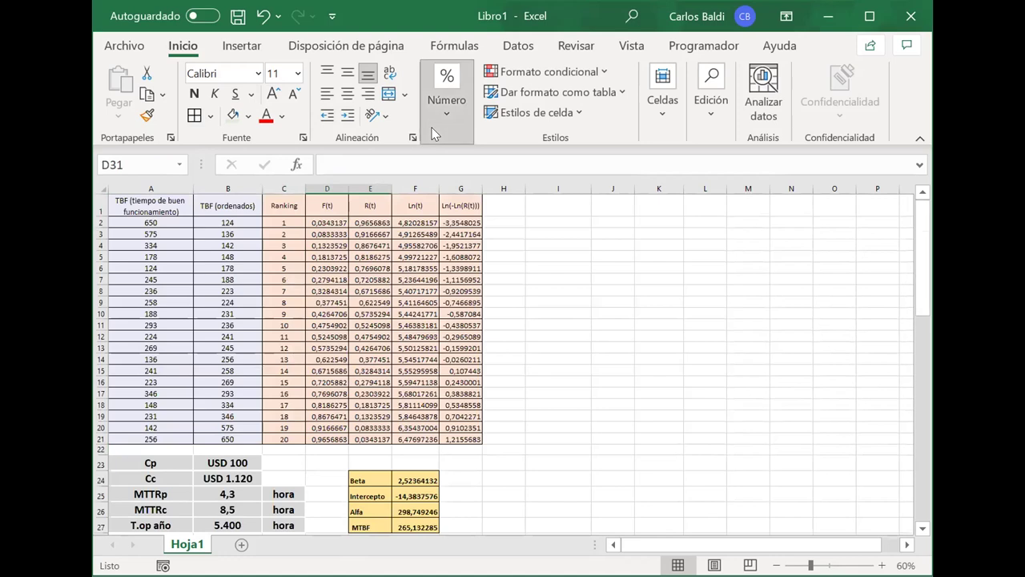
{"action": "left_click", "coordinate": [471, 197]}
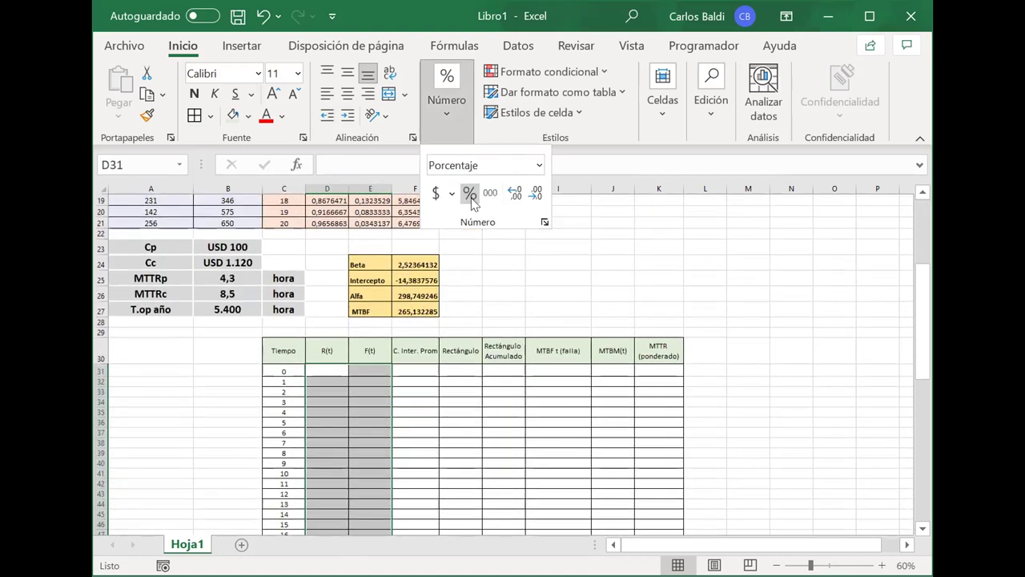
Enter the Weibull reliability formula =EXP(-((C31/$F$26)^F24)) in D31, the first cell of the R(t) column
{"action": "left_click", "coordinate": [327, 366]}
{"action": "left_click", "coordinate": [317, 370]}
{"action": "left_click", "coordinate": [332, 374]}
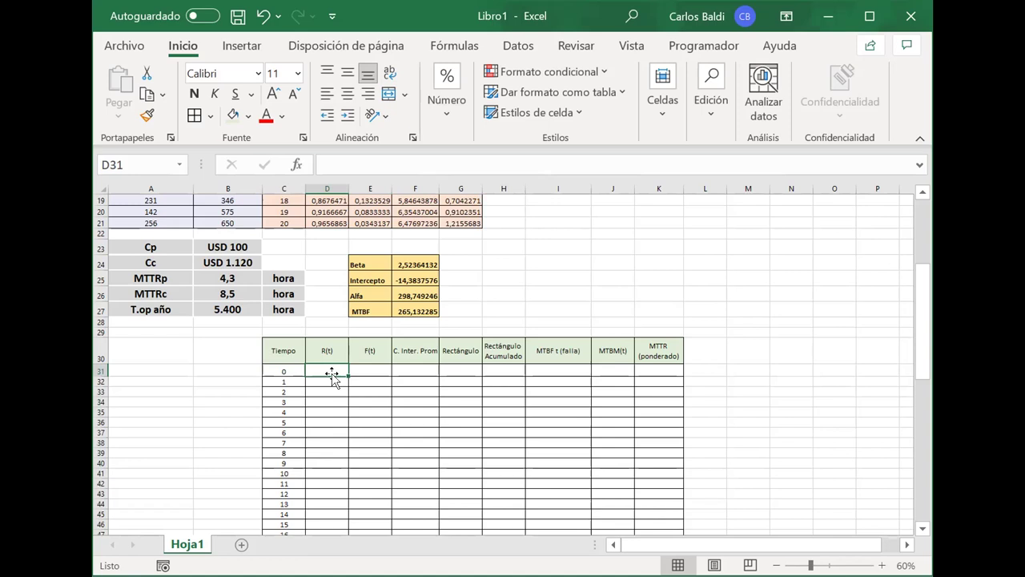
{"action": "type", "text": "="}
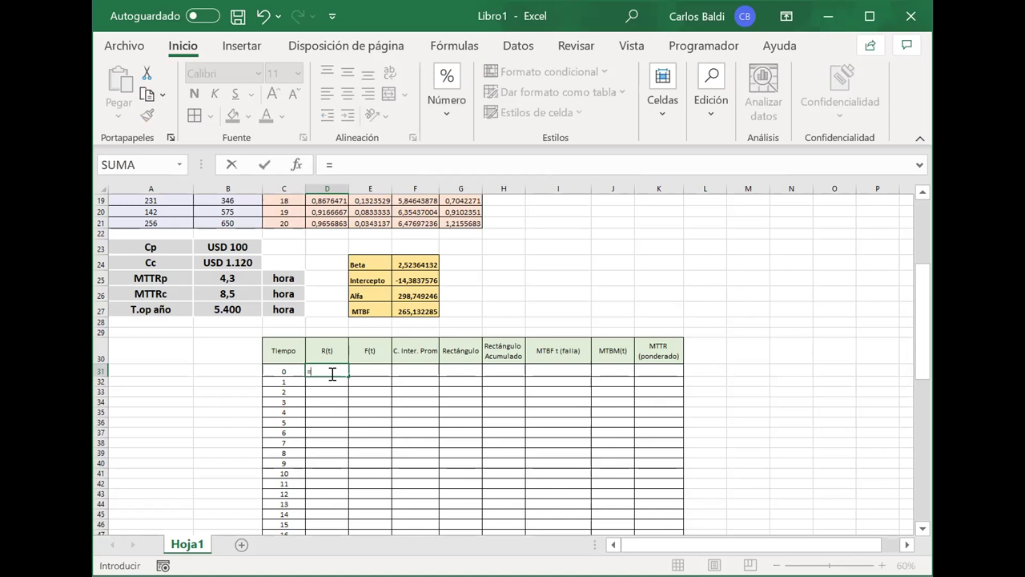
{"action": "type", "text": "exp("}
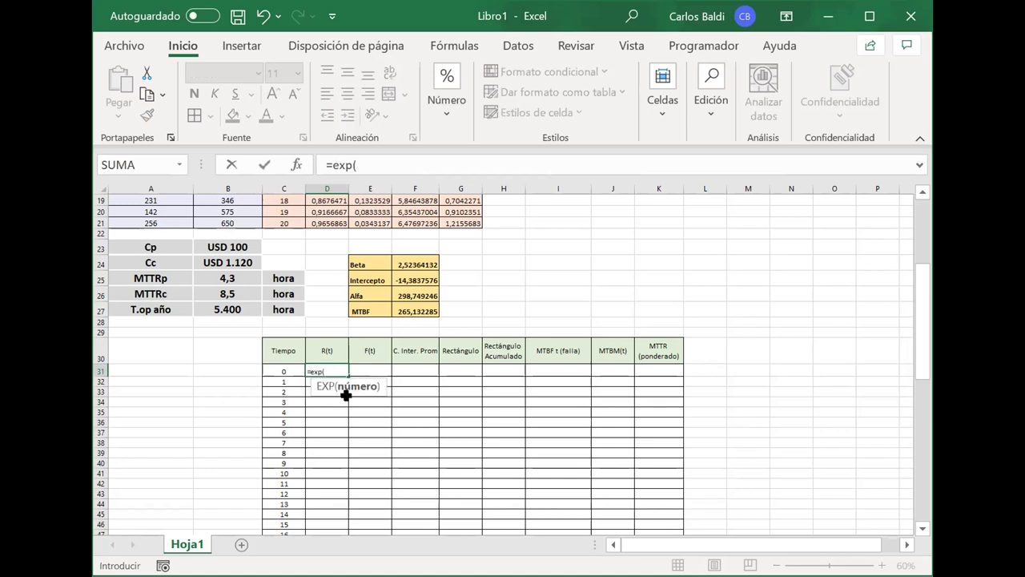
{"action": "type", "text": "-(("}
{"action": "left_click", "coordinate": [282, 369]}
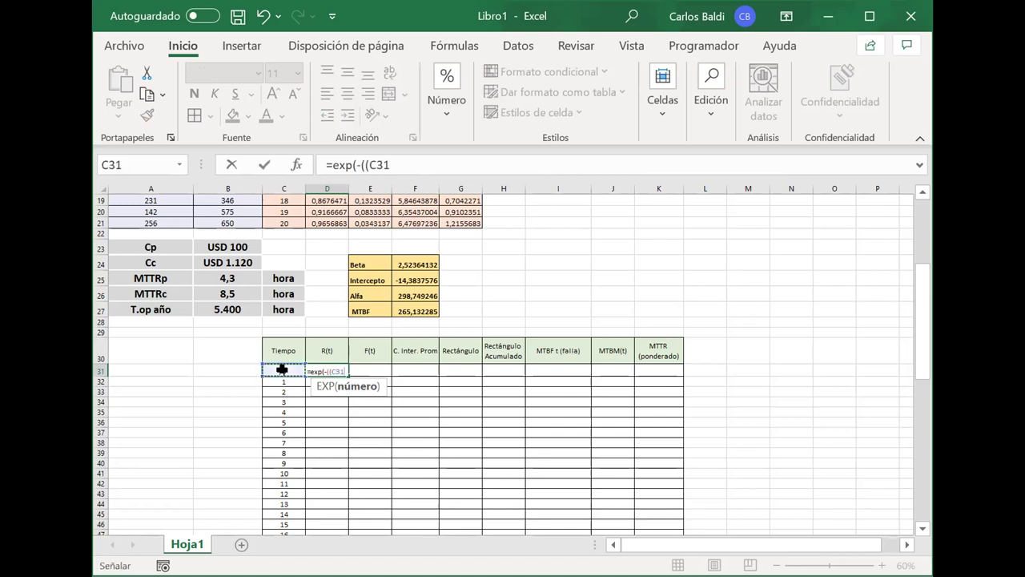
{"action": "type", "text": "/"}
{"action": "left_click", "coordinate": [420, 294]}
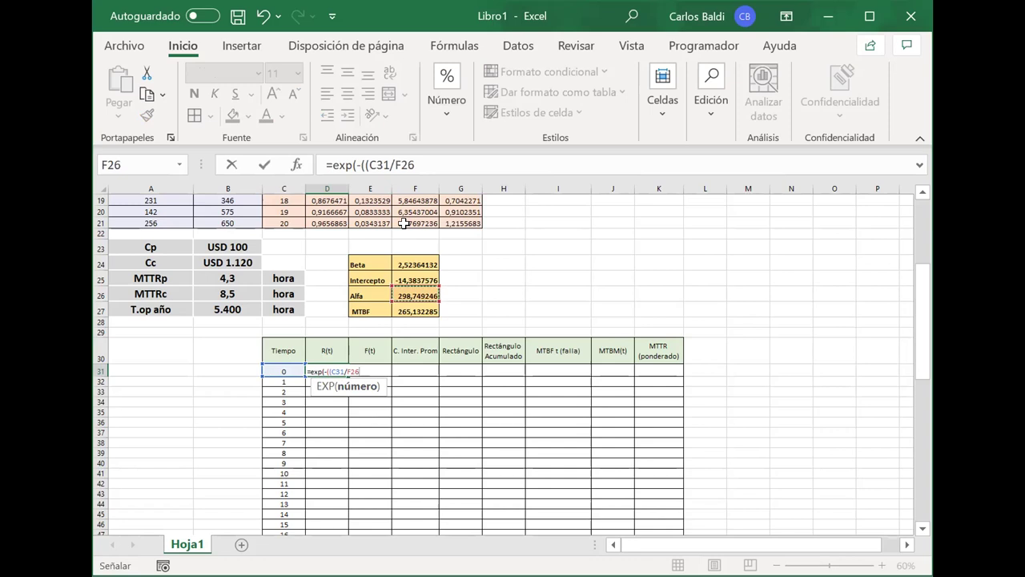
{"action": "key", "text": "F4"}
{"action": "type", "text": ")^"}
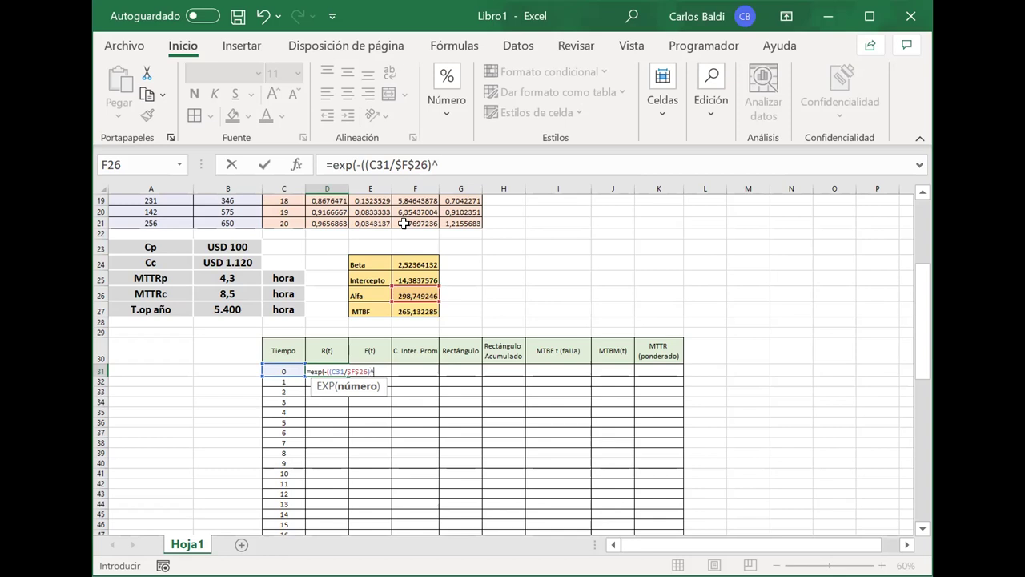
{"action": "left_click", "coordinate": [410, 258]}
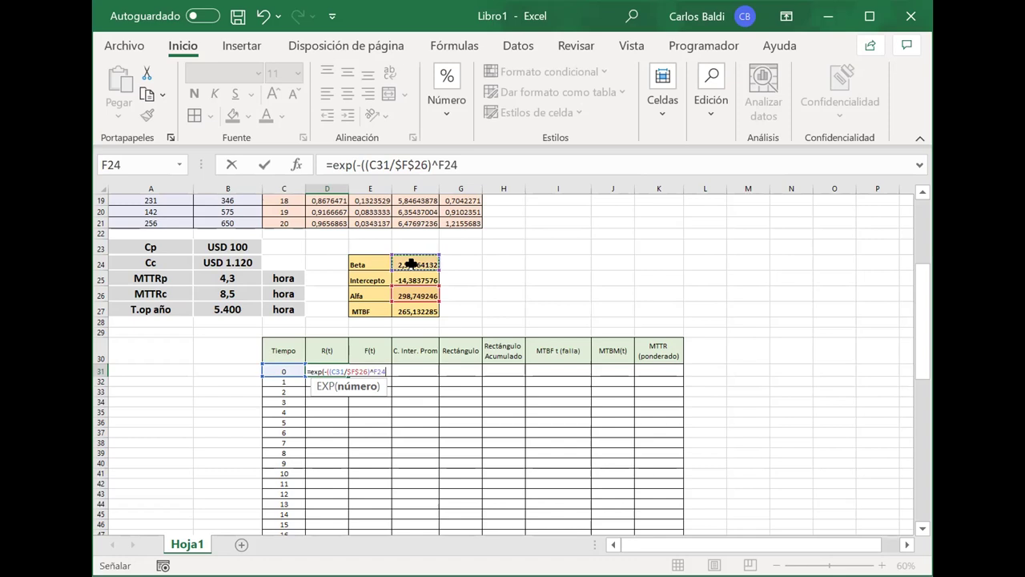
{"action": "type", "text": "))"}
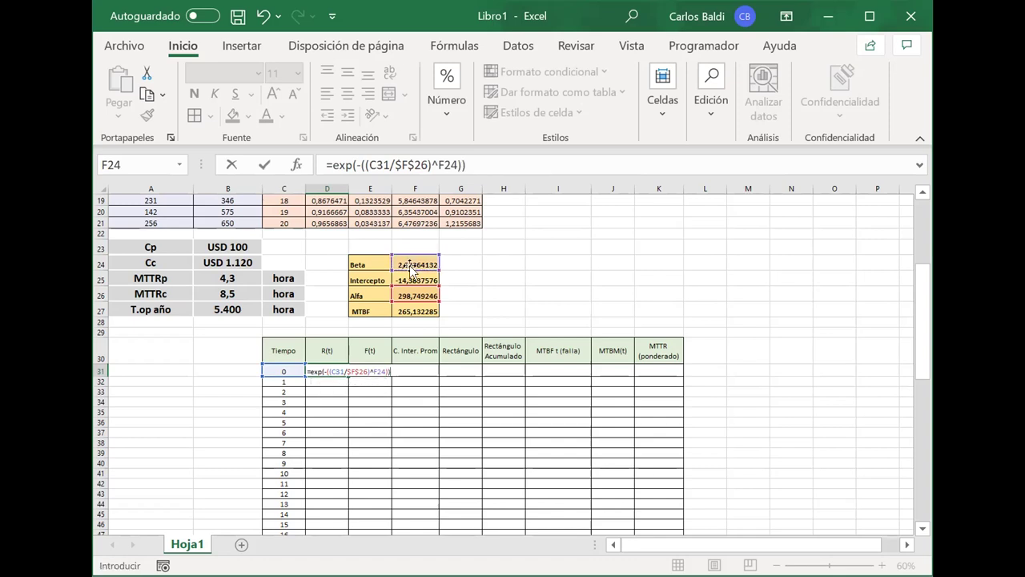
{"action": "left_click", "coordinate": [373, 369]}
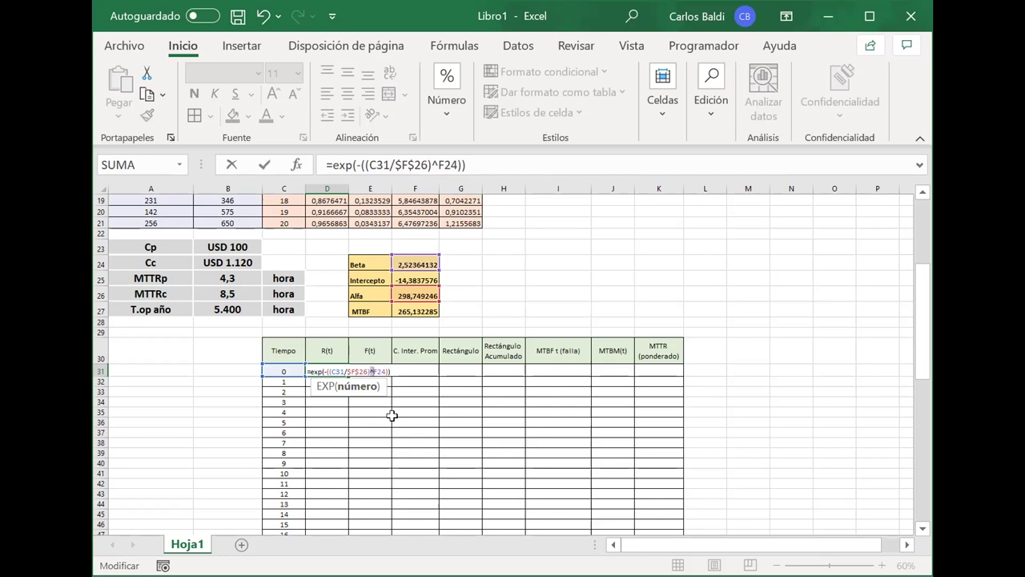
{"action": "key", "text": "Return"}
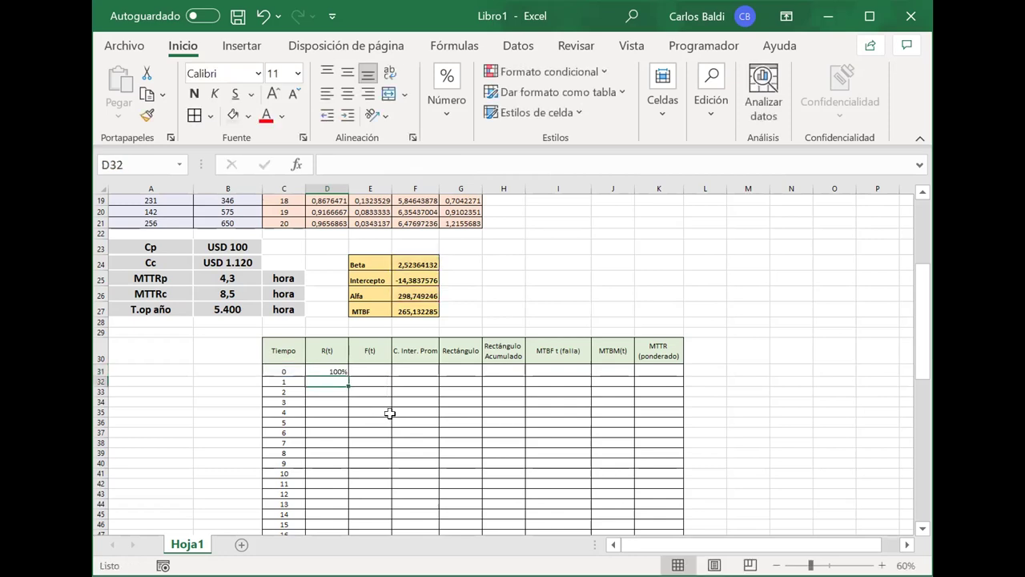
Display the R(t) percentage in D31 with three decimal places
{"action": "left_click", "coordinate": [334, 369]}
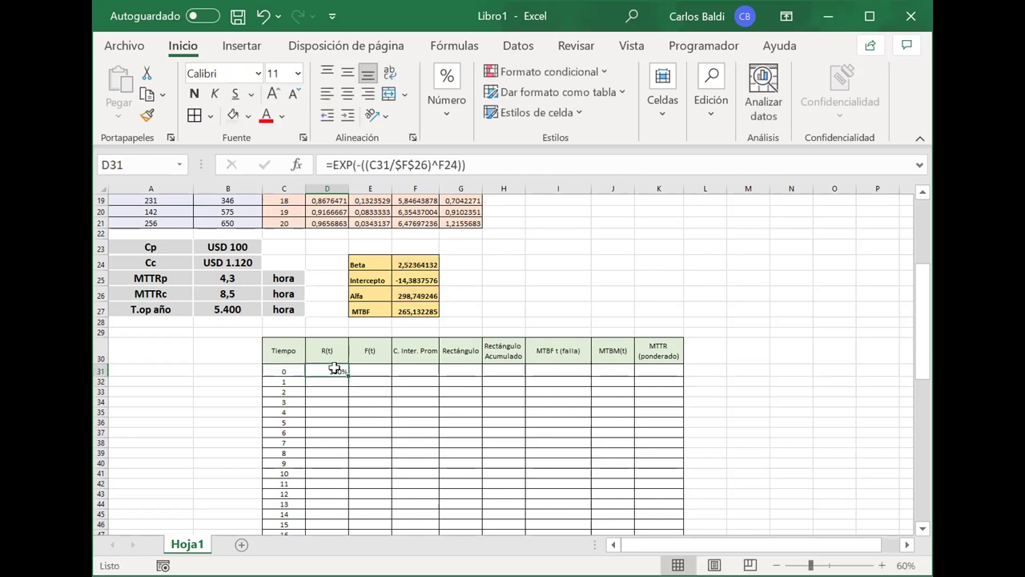
{"action": "left_click", "coordinate": [455, 90]}
{"action": "left_click", "coordinate": [513, 187]}
{"action": "left_click", "coordinate": [513, 187]}
{"action": "left_click", "coordinate": [512, 187]}
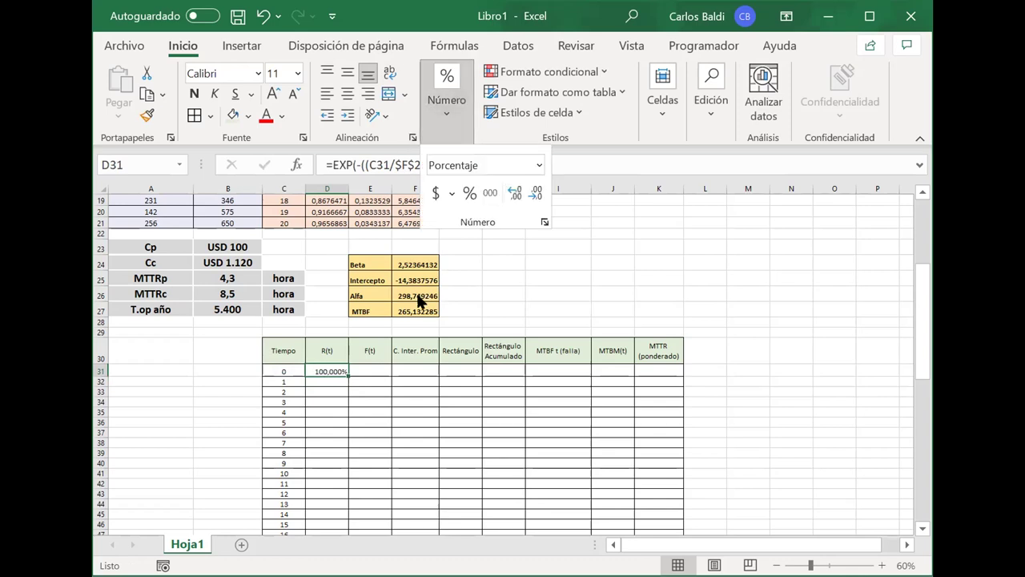
{"action": "left_click", "coordinate": [364, 372]}
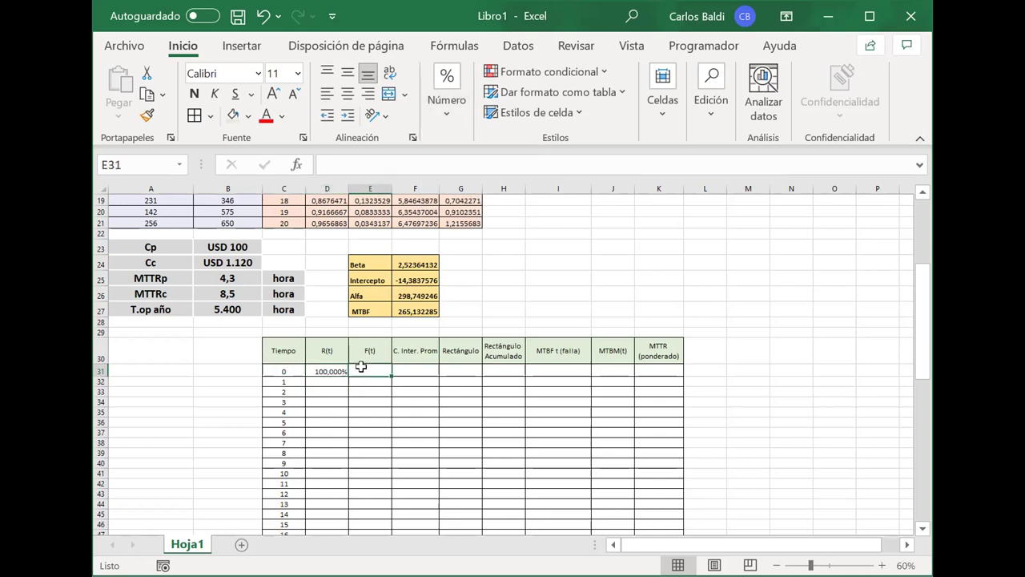
{"action": "left_click", "coordinate": [447, 90]}
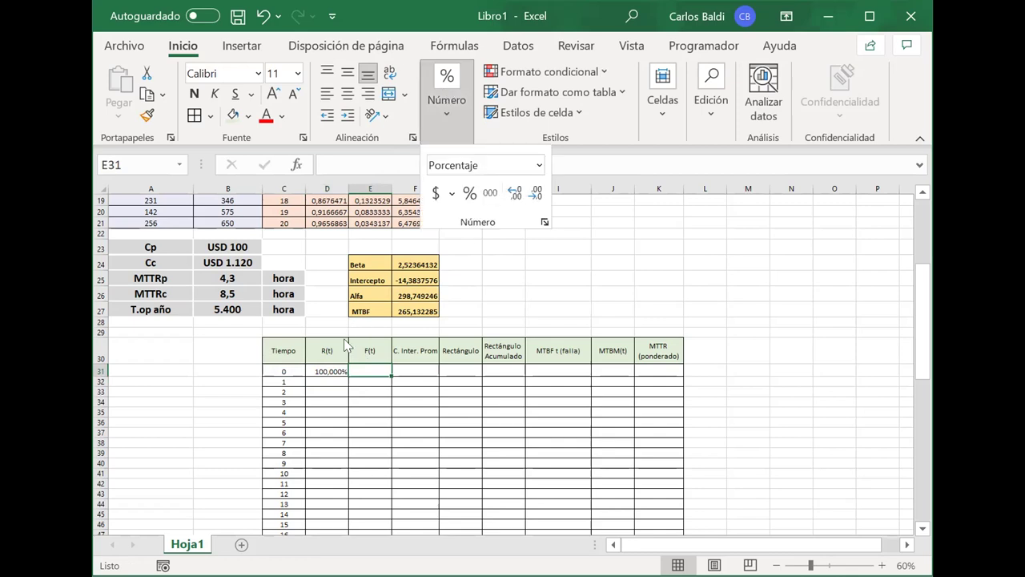
Make the Beta reference in D31's formula absolute as $F$24, and fill the formula down the R(t) column to D91
{"action": "left_click", "coordinate": [324, 371]}
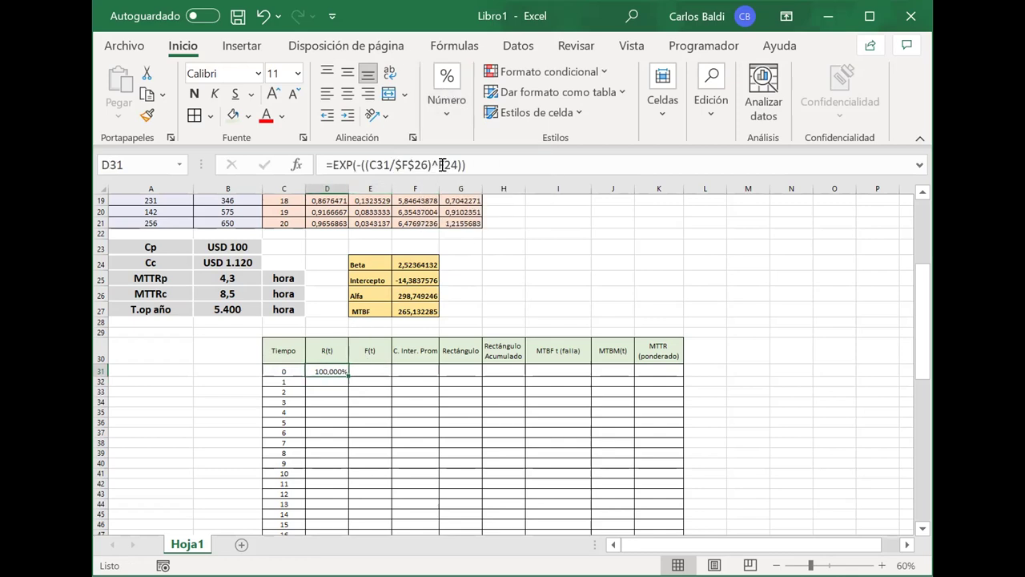
{"action": "left_click_drag", "start_coordinate": [439, 163], "coordinate": [455, 164]}
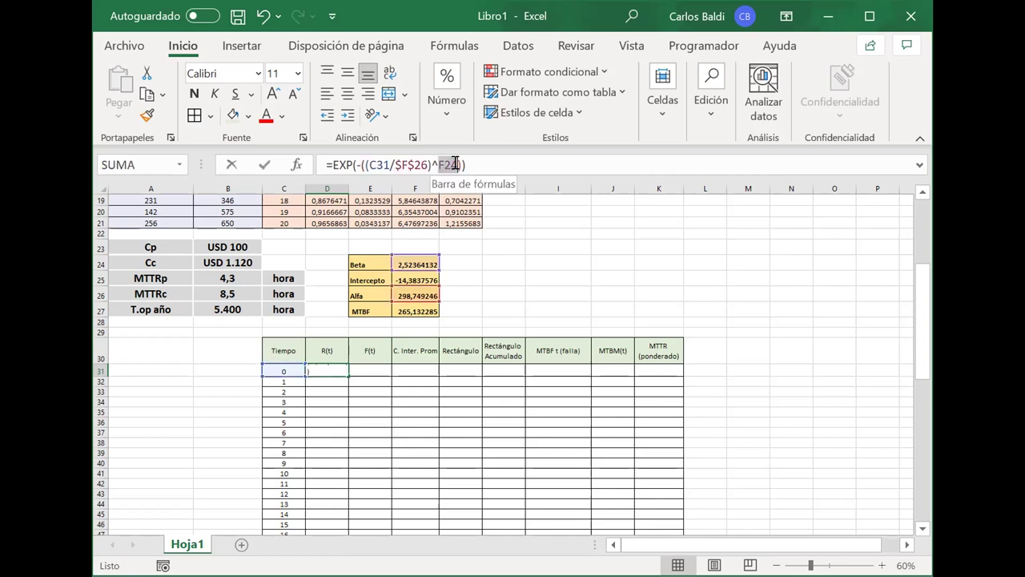
{"action": "key", "text": "F4"}
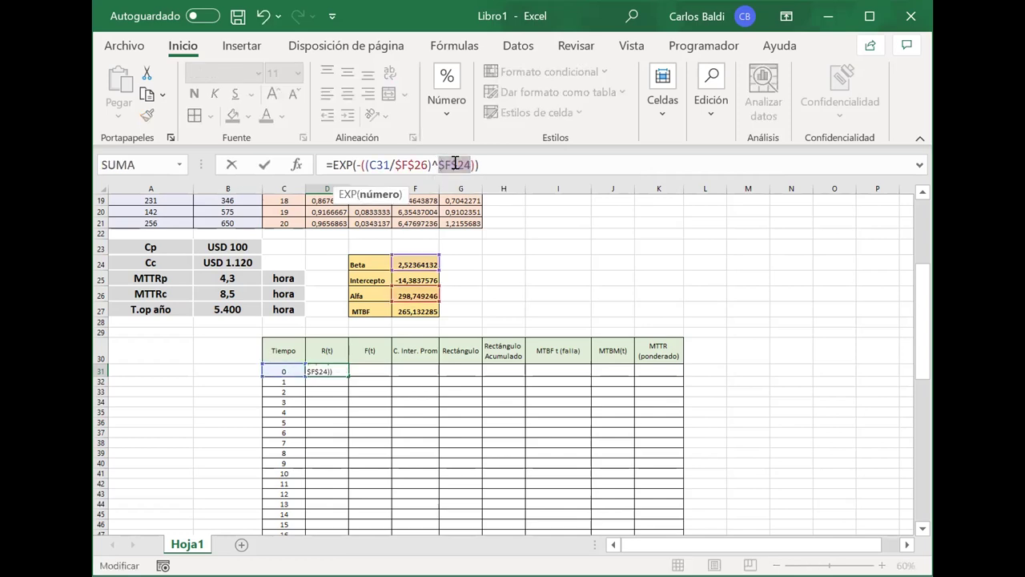
{"action": "key", "text": "Return"}
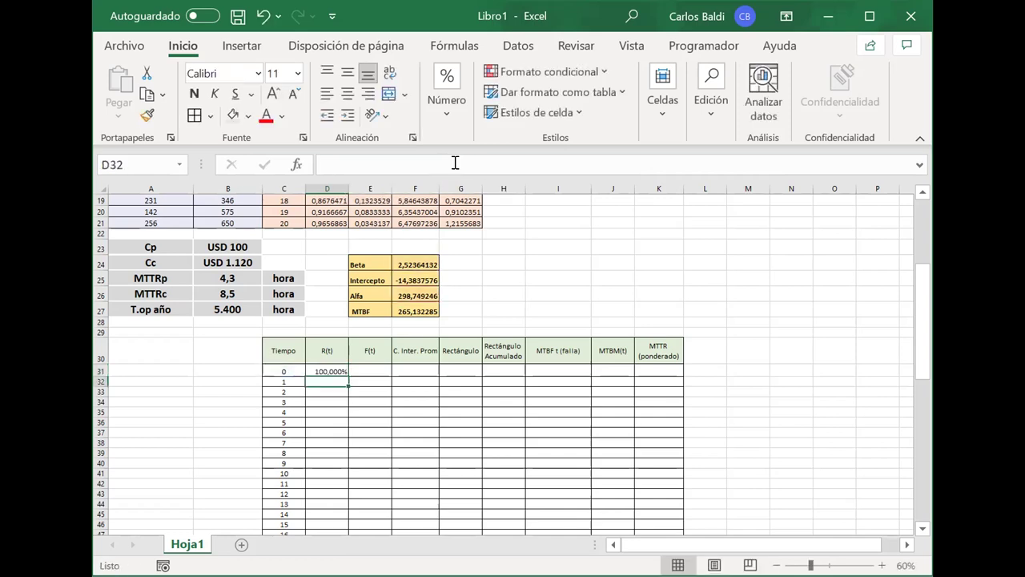
{"action": "left_click", "coordinate": [340, 367]}
{"action": "mouse_move", "coordinate": [335, 371]}
{"action": "left_mouse_down"}
{"action": "mouse_move", "coordinate": [358, 371]}
{"action": "mouse_move", "coordinate": [343, 370]}
{"action": "left_mouse_up"}
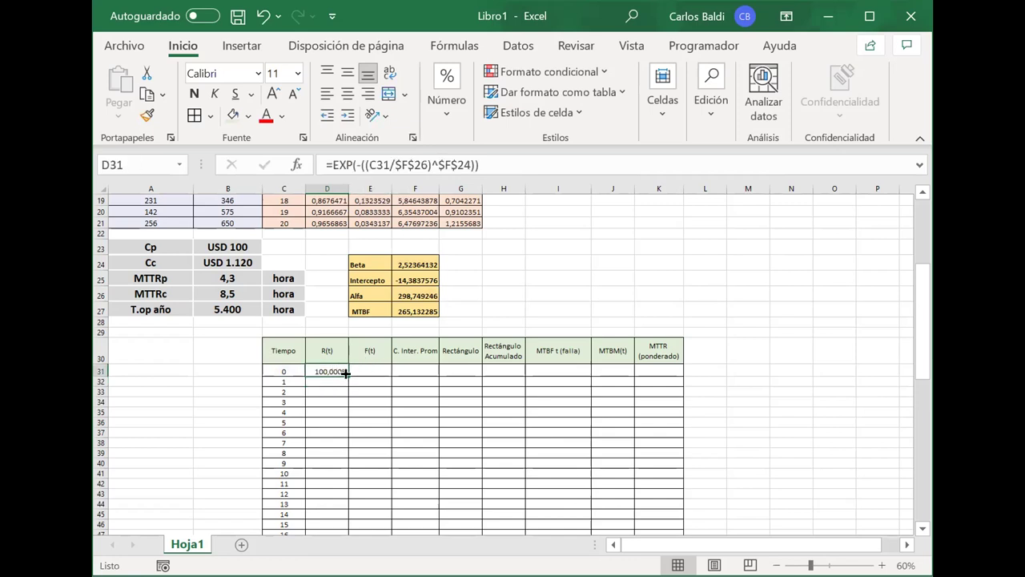
{"action": "double_click", "coordinate": [345, 374]}
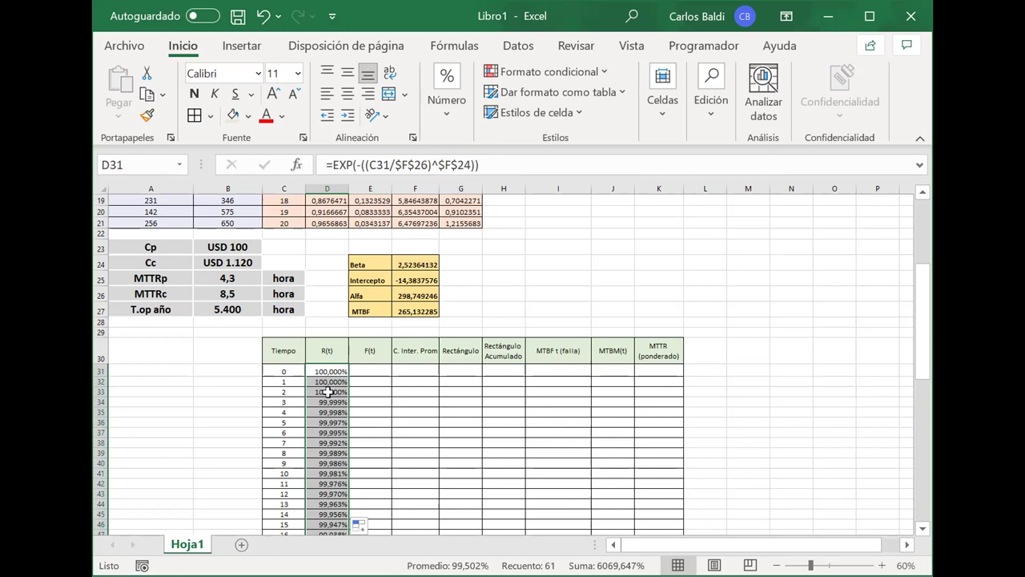
Temporarily show four decimals in D33 and five in D32 to inspect the R(t) values, restoring three decimals in each
{"action": "left_click", "coordinate": [330, 392]}
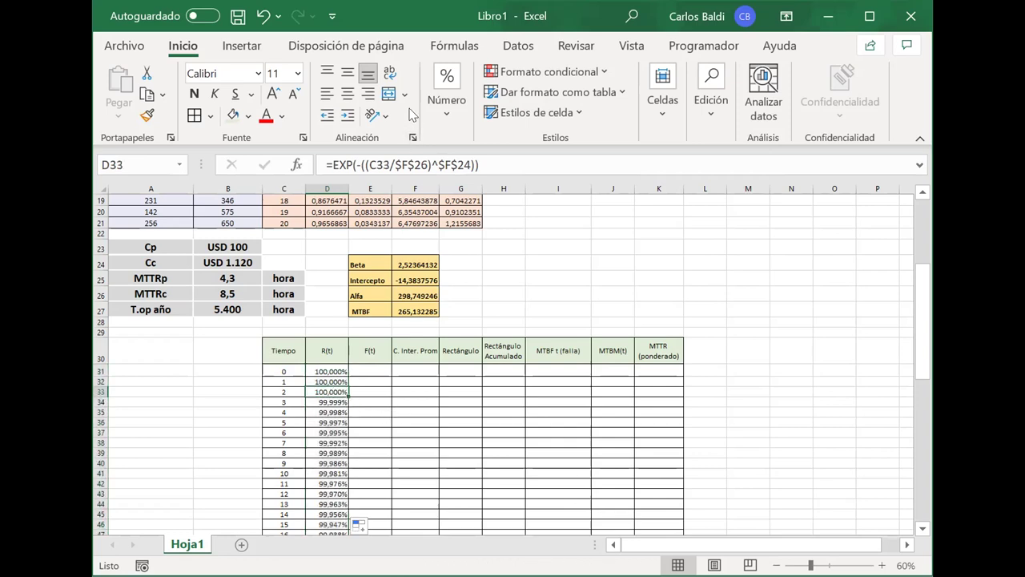
{"action": "left_click", "coordinate": [513, 193]}
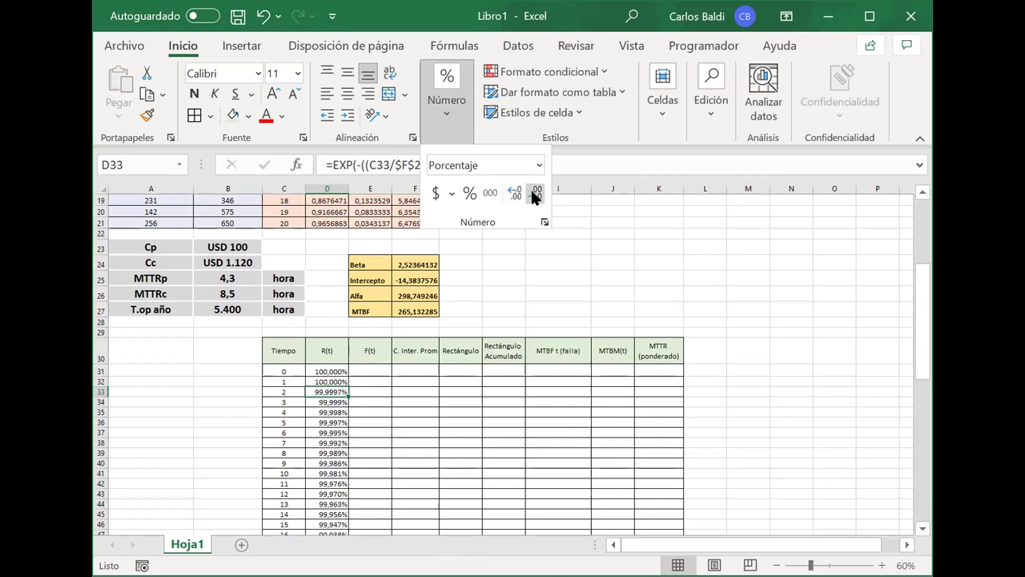
{"action": "right_click", "coordinate": [531, 191]}
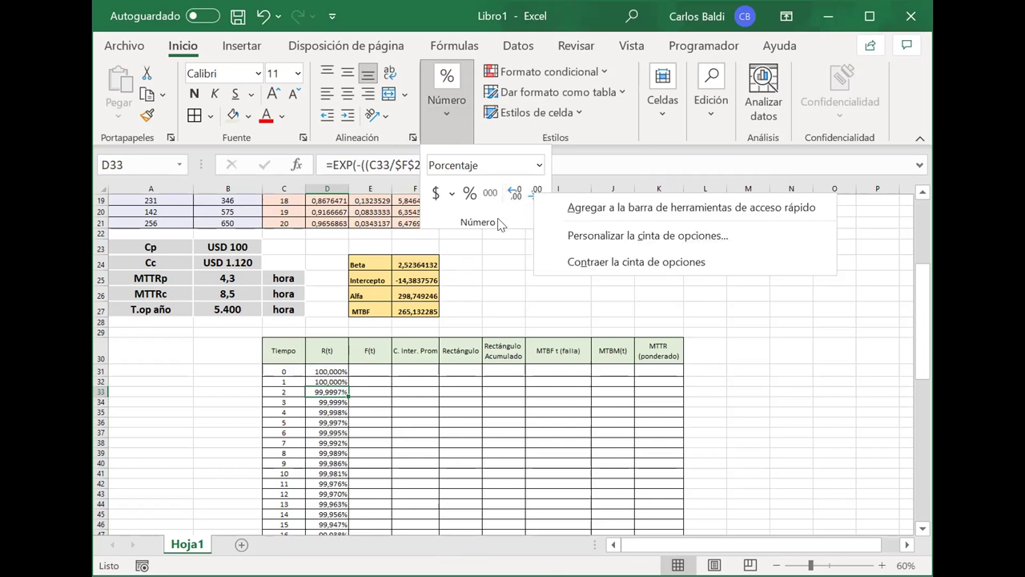
{"action": "left_click", "coordinate": [535, 191]}
{"action": "left_click", "coordinate": [320, 382]}
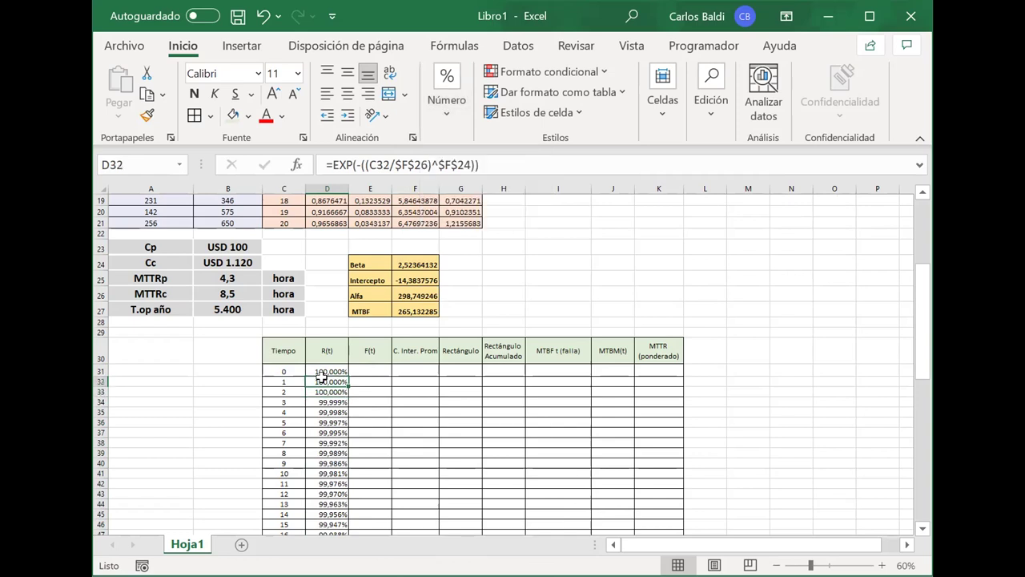
{"action": "left_click", "coordinate": [517, 198]}
{"action": "left_click", "coordinate": [517, 197]}
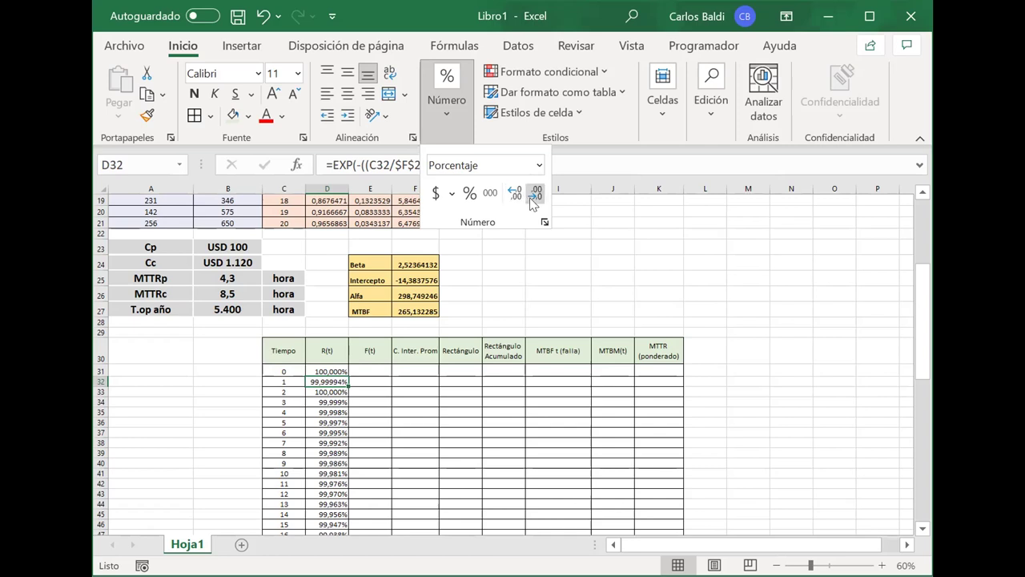
{"action": "left_click", "coordinate": [535, 195]}
{"action": "left_click", "coordinate": [535, 196]}
Review the R(t) values down to time 60, and inspect the formula of the Alfa parameter in F26
{"action": "left_click", "coordinate": [361, 368]}
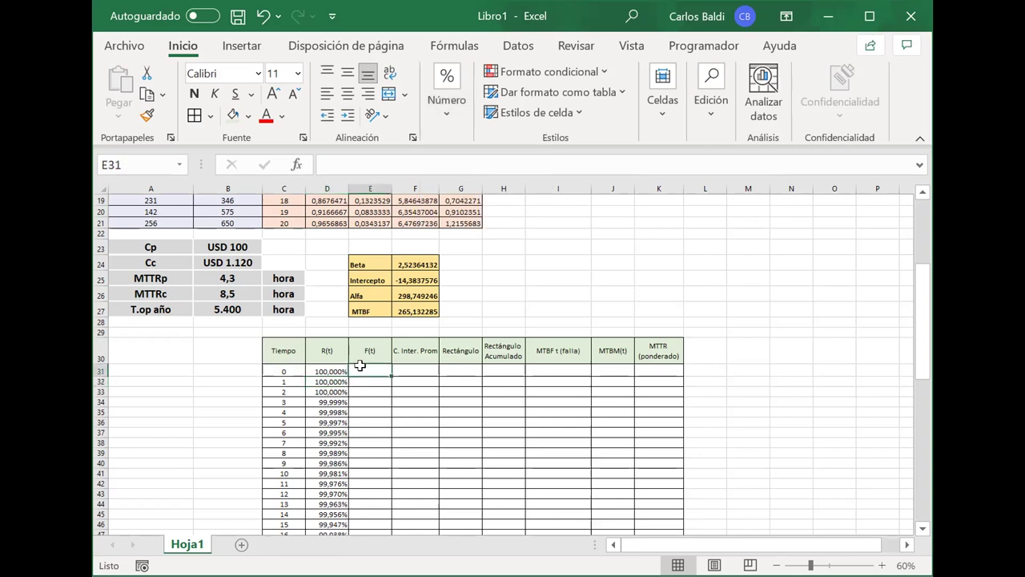
{"action": "scroll", "coordinate": [361, 365], "scroll_direction": "down", "scroll_amount": 10}
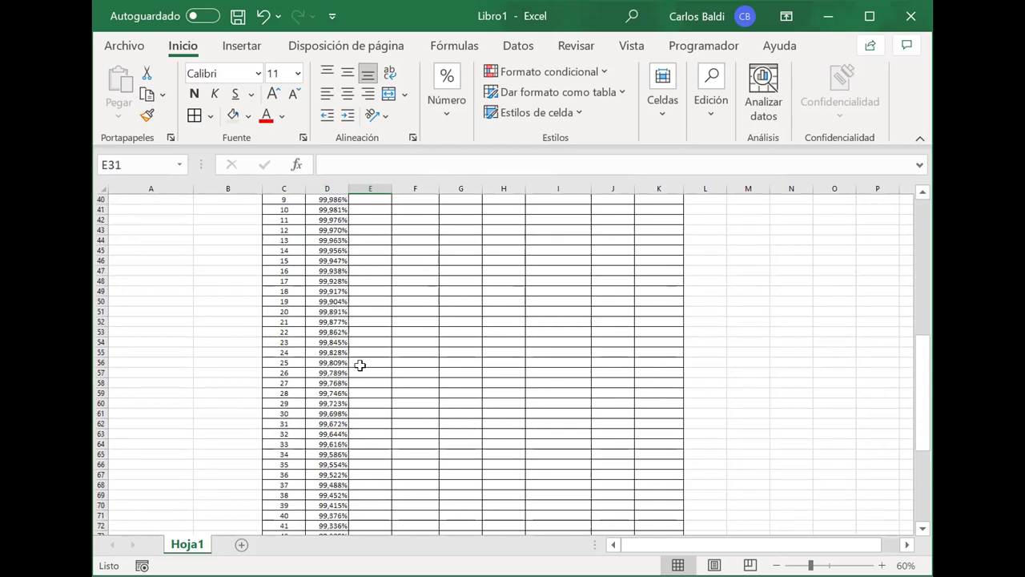
{"action": "scroll", "coordinate": [361, 366], "scroll_direction": "down", "scroll_amount": 3}
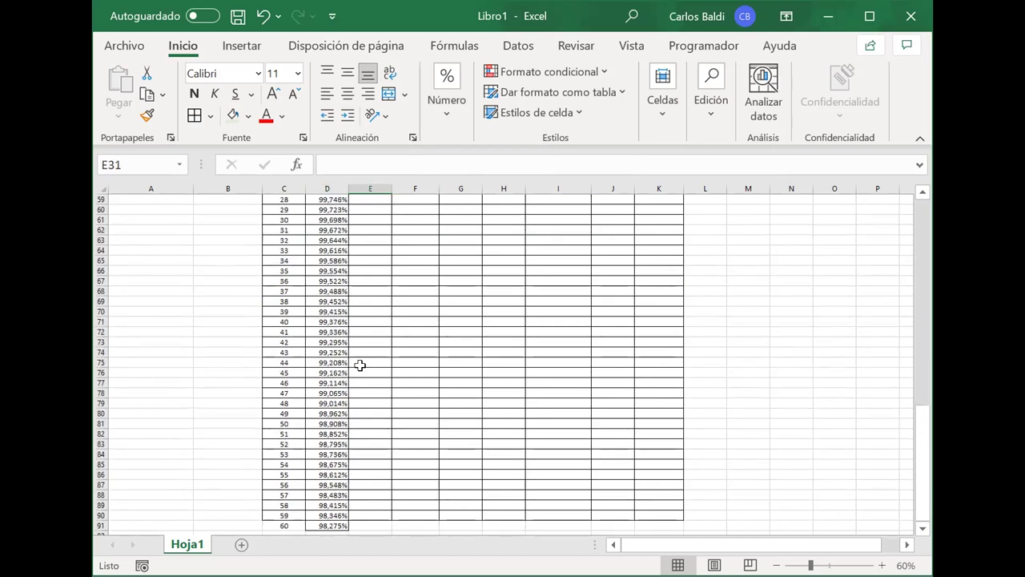
{"action": "scroll", "coordinate": [361, 365], "scroll_direction": "down", "scroll_amount": 1}
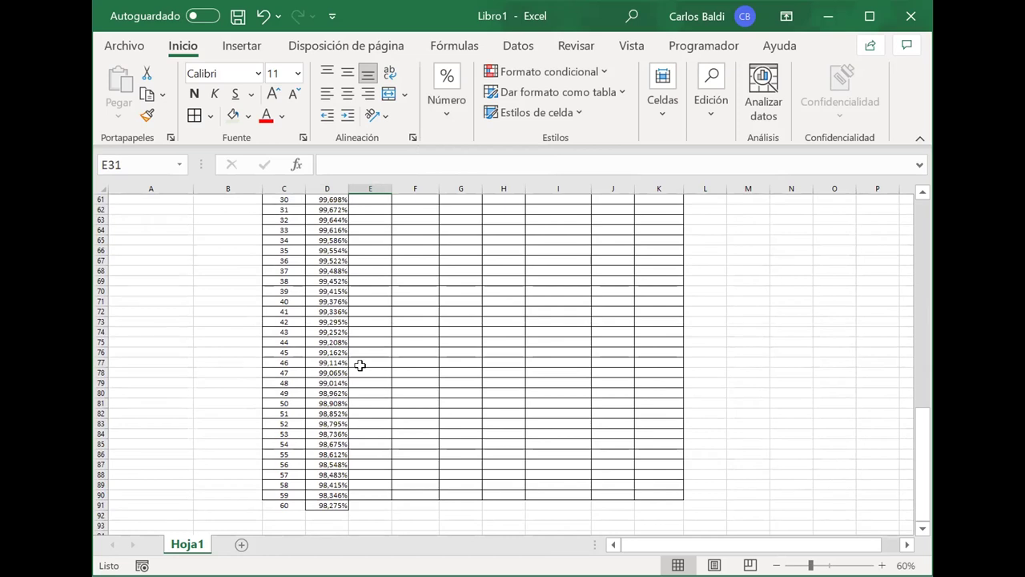
{"action": "scroll", "coordinate": [361, 366], "scroll_direction": "up", "scroll_amount": 20}
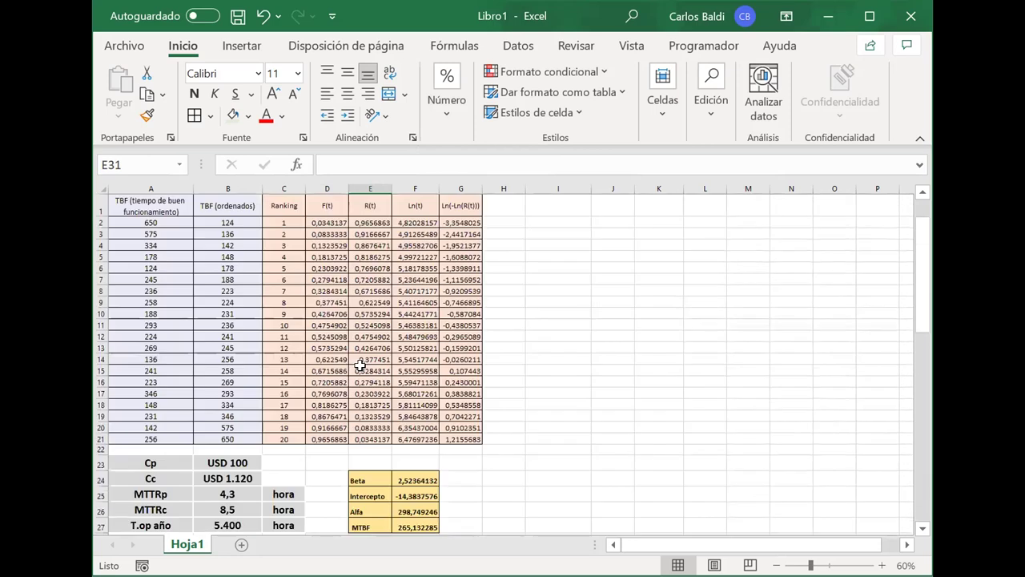
{"action": "scroll", "coordinate": [361, 365], "scroll_direction": "down", "scroll_amount": 3}
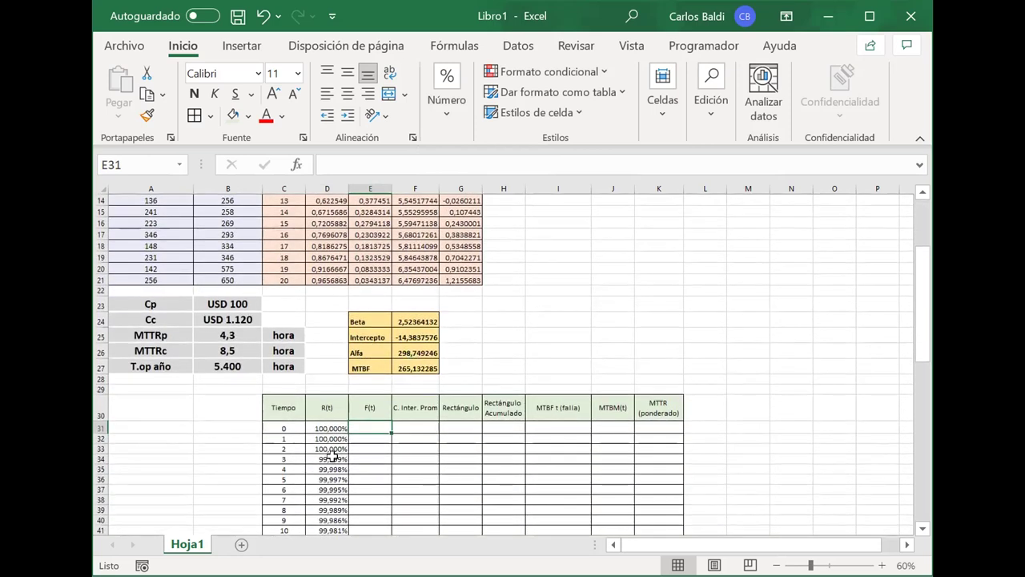
{"action": "left_click", "coordinate": [415, 349]}
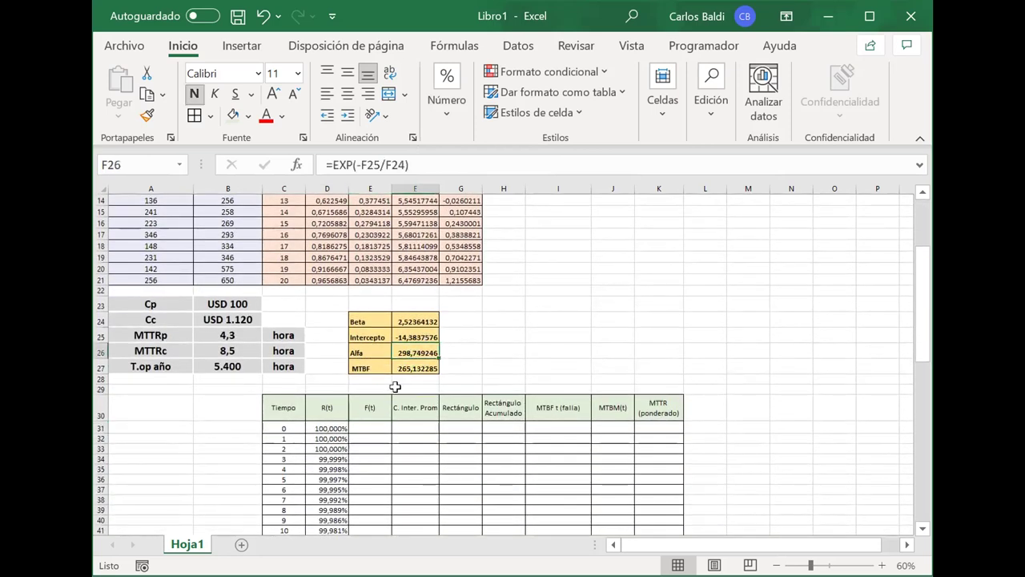
Enter the failure probability formula =1-D31 in E31, the first cell of the F(t) column
{"action": "left_click", "coordinate": [362, 427]}
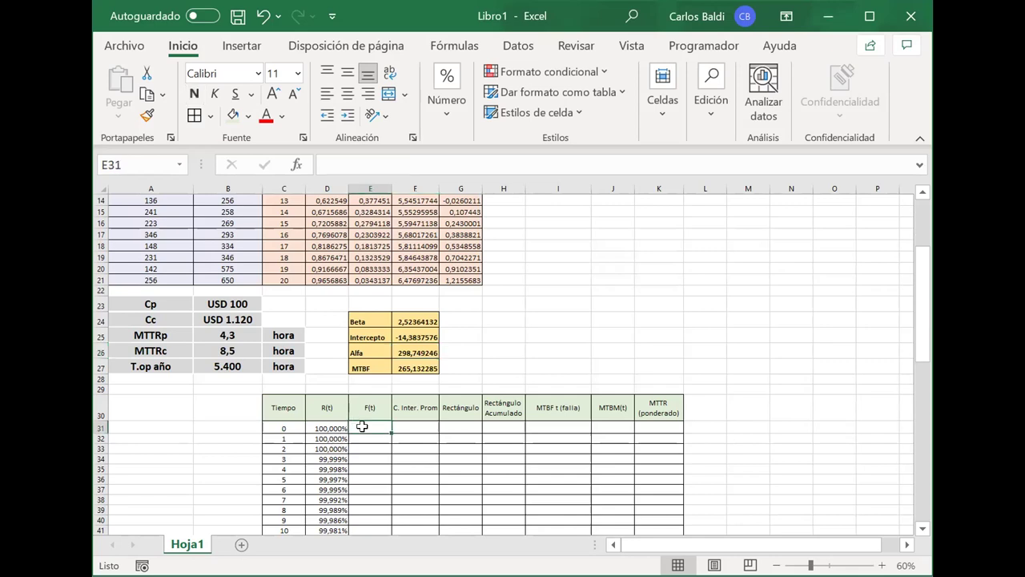
{"action": "type", "text": "="}
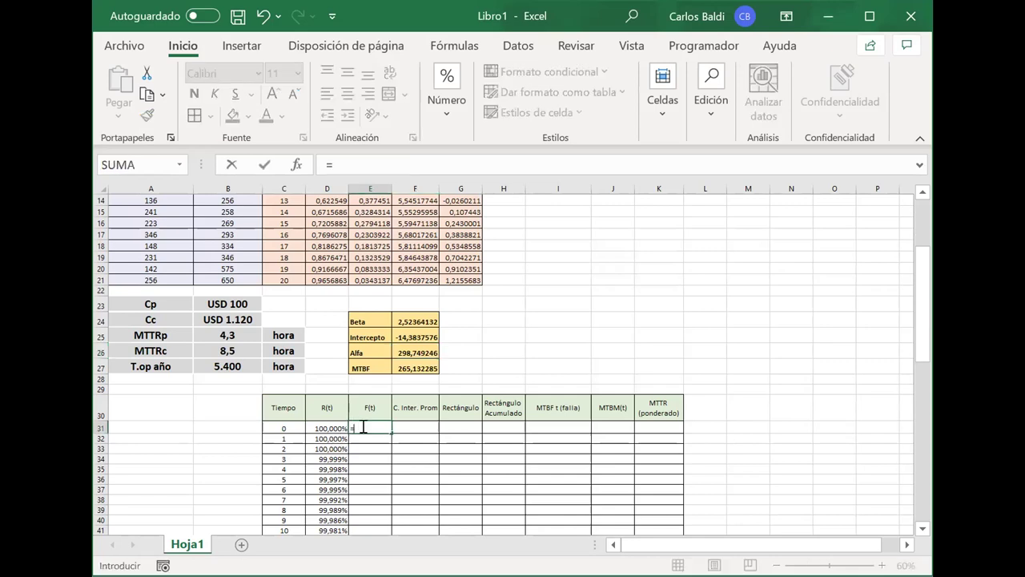
{"action": "type", "text": "1-"}
{"action": "left_click", "coordinate": [334, 426]}
{"action": "key", "text": "Return"}
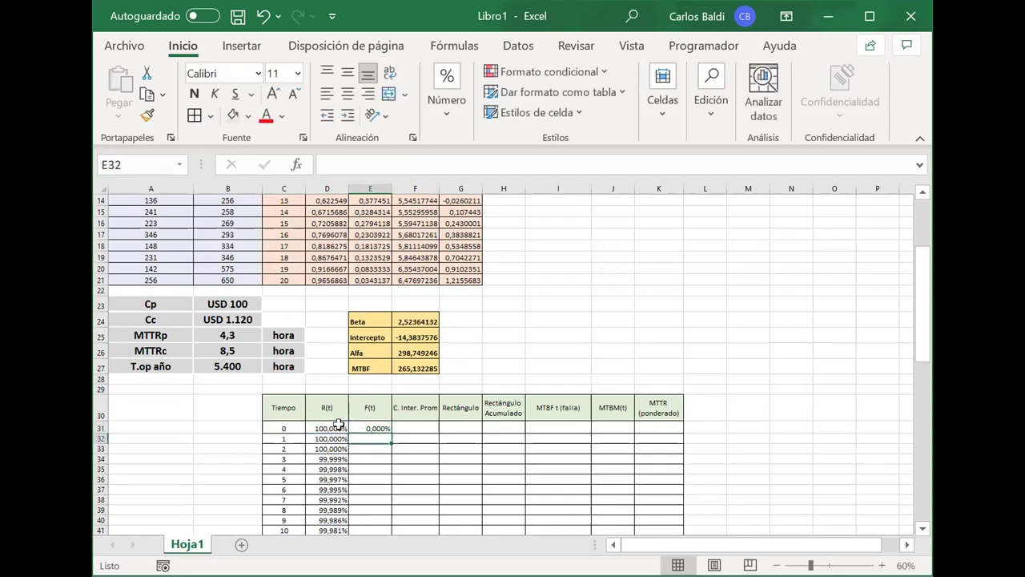
Fill the failure probability formula from E31 down the F(t) column to E91
{"action": "left_click", "coordinate": [367, 426]}
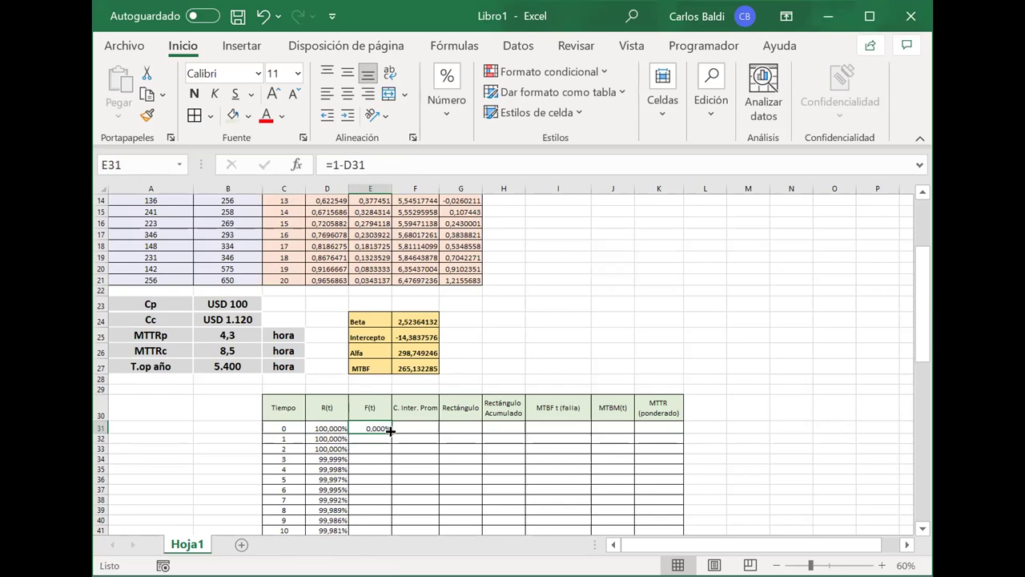
{"action": "double_click", "coordinate": [391, 432]}
Temporarily show three more decimals in E32 to inspect the F(t) value at time 1, restoring three decimals
{"action": "left_click", "coordinate": [374, 438]}
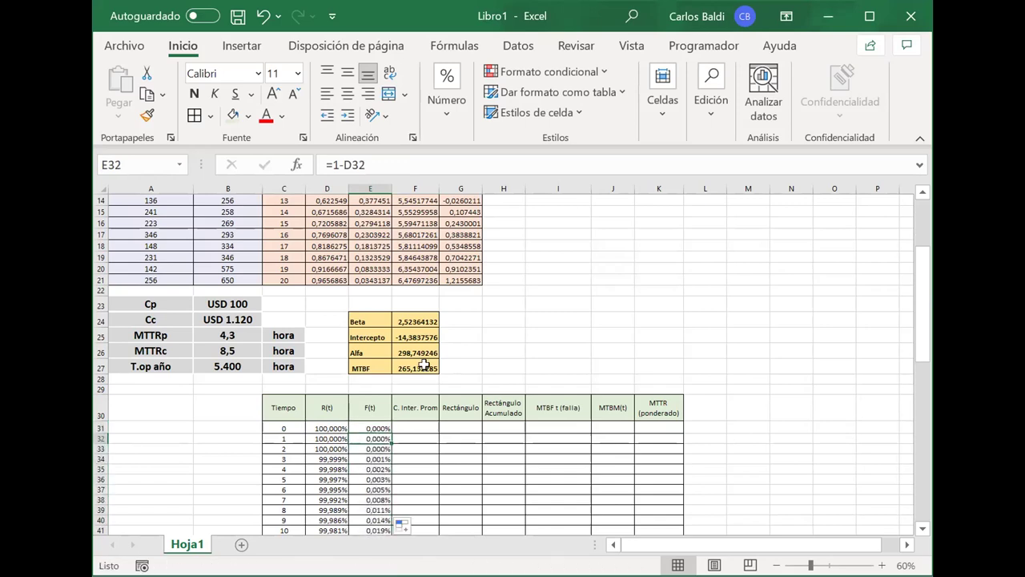
{"action": "left_click", "coordinate": [441, 117]}
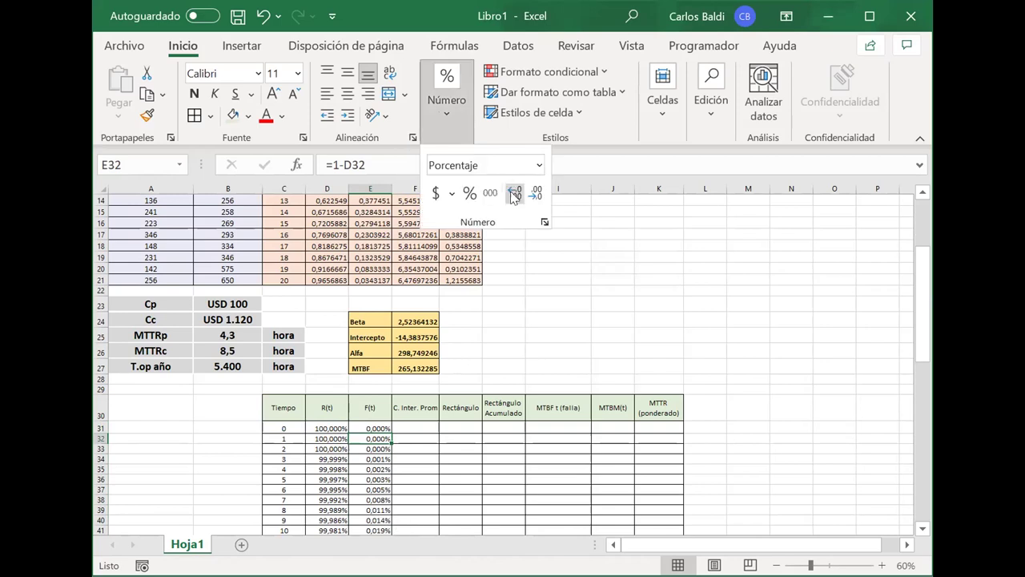
{"action": "left_click", "coordinate": [513, 194]}
{"action": "left_click", "coordinate": [514, 194]}
{"action": "left_click", "coordinate": [514, 194]}
{"action": "left_click", "coordinate": [534, 194]}
{"action": "left_click", "coordinate": [534, 194]}
{"action": "left_click", "coordinate": [534, 194]}
{"action": "left_click", "coordinate": [522, 338]}
{"action": "left_click", "coordinate": [521, 337]}
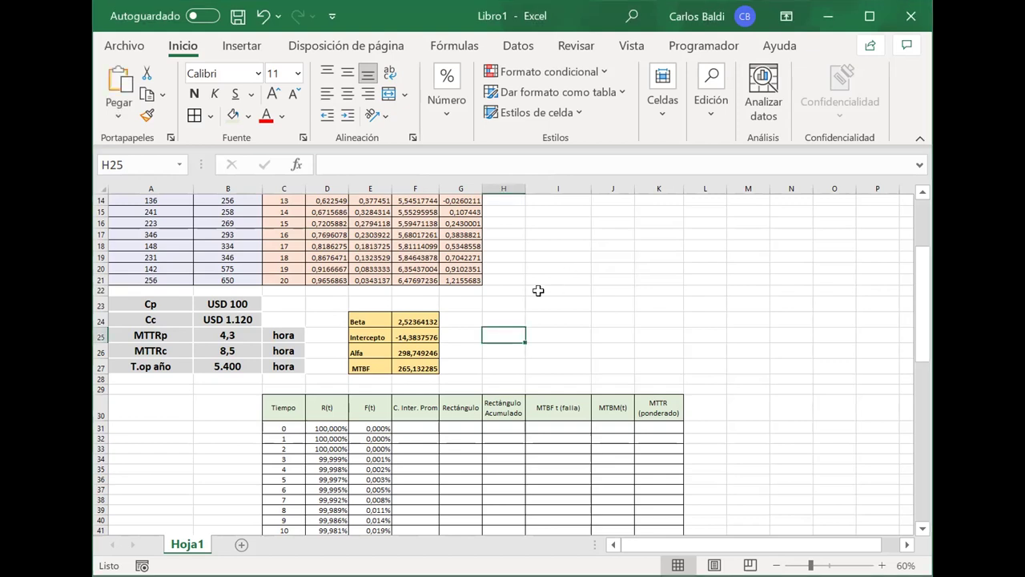
Paste the "Costo de intervención promedio" formula text box beside the Weibull parameters, narrow it and move it slightly up, clear of the table headers
{"action": "left_click", "coordinate": [580, 290]}
{"action": "key", "text": "ctrl+v"}
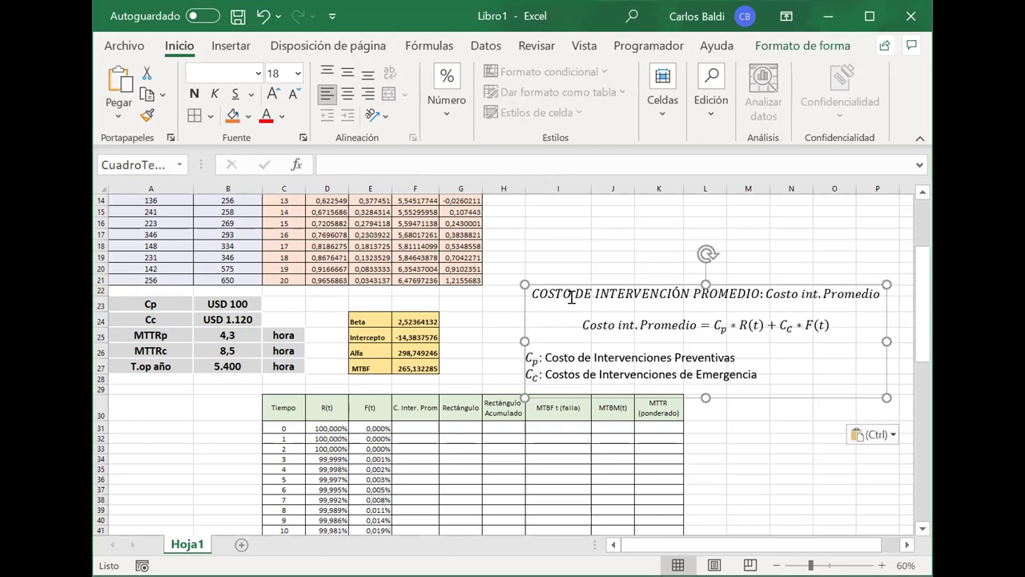
{"action": "left_click_drag", "start_coordinate": [887, 396], "coordinate": [813, 373]}
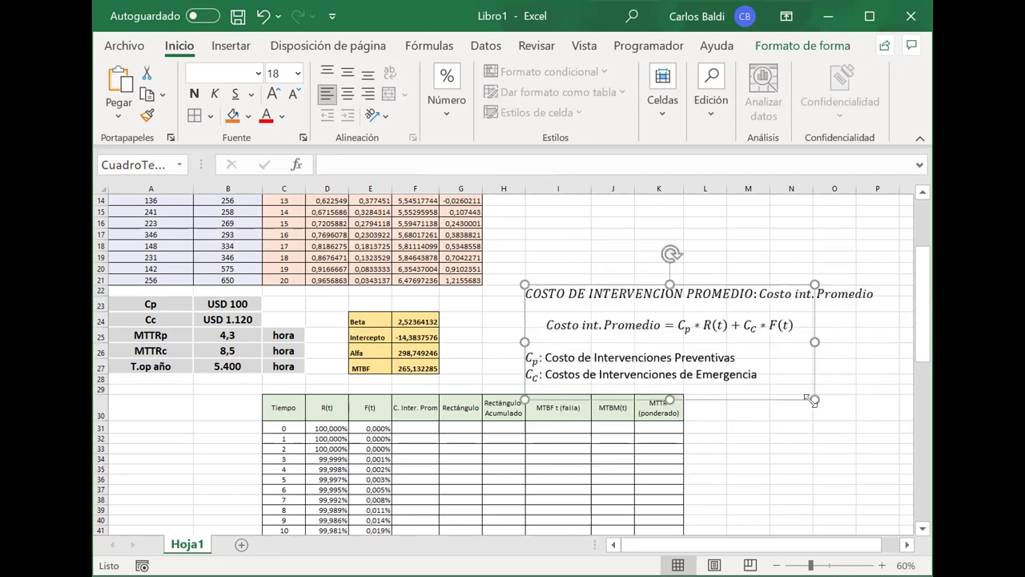
{"action": "left_click", "coordinate": [802, 427]}
{"action": "left_click", "coordinate": [669, 287]}
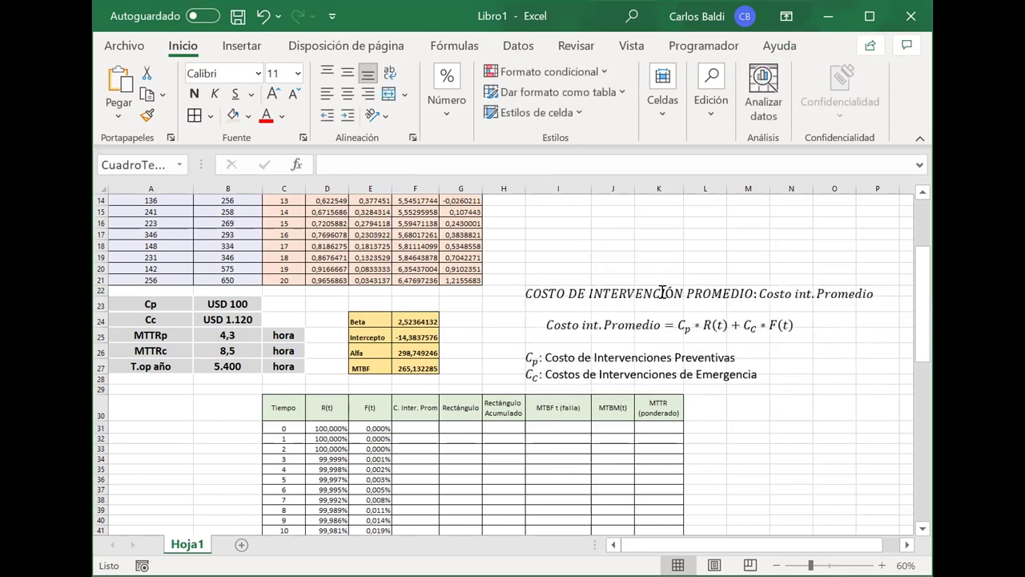
{"action": "left_click_drag", "start_coordinate": [568, 278], "coordinate": [565, 262]}
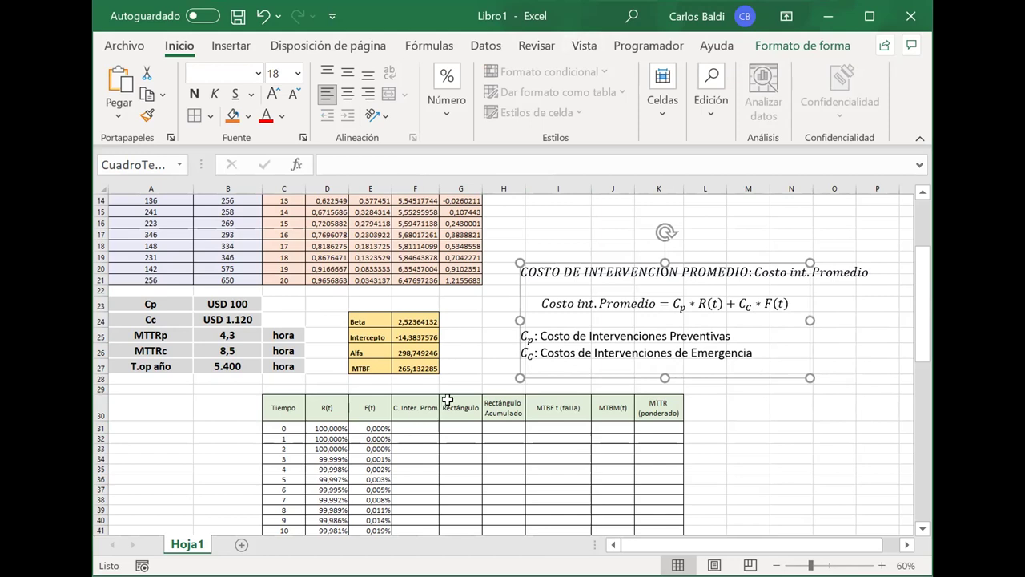
Begin the C. Inter. Prom formula in F31 as =$B$23*D31, multiplying an absolute Cp reference by R(t)
{"action": "left_click", "coordinate": [373, 429]}
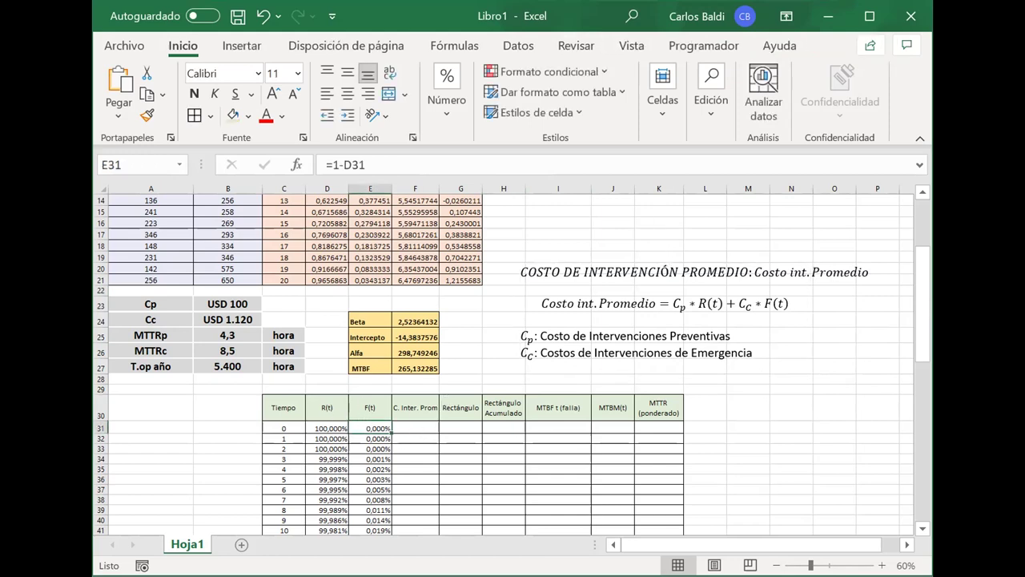
{"action": "left_click", "coordinate": [416, 426]}
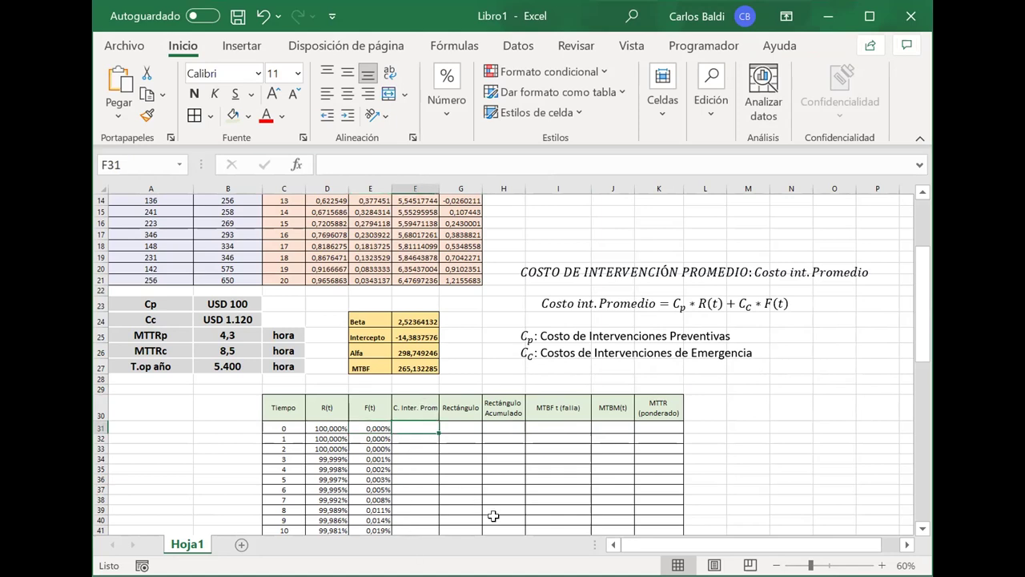
{"action": "type", "text": "="}
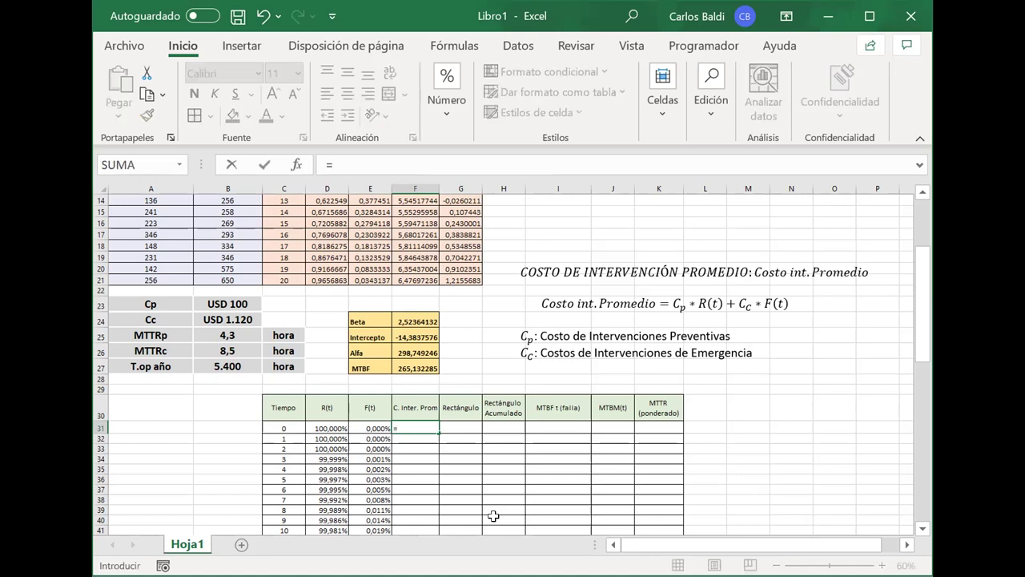
{"action": "left_click", "coordinate": [218, 301]}
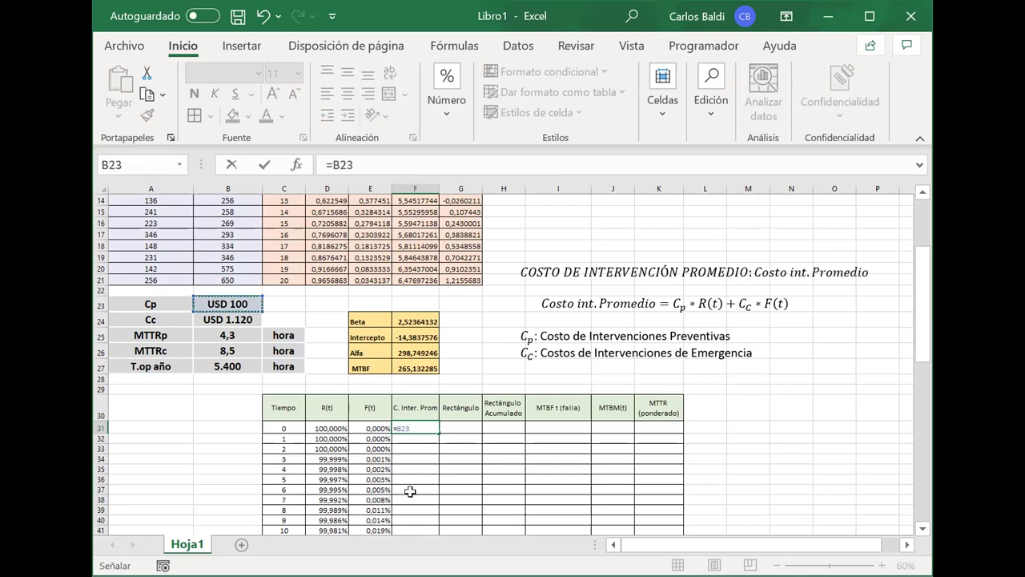
{"action": "type", "text": "*"}
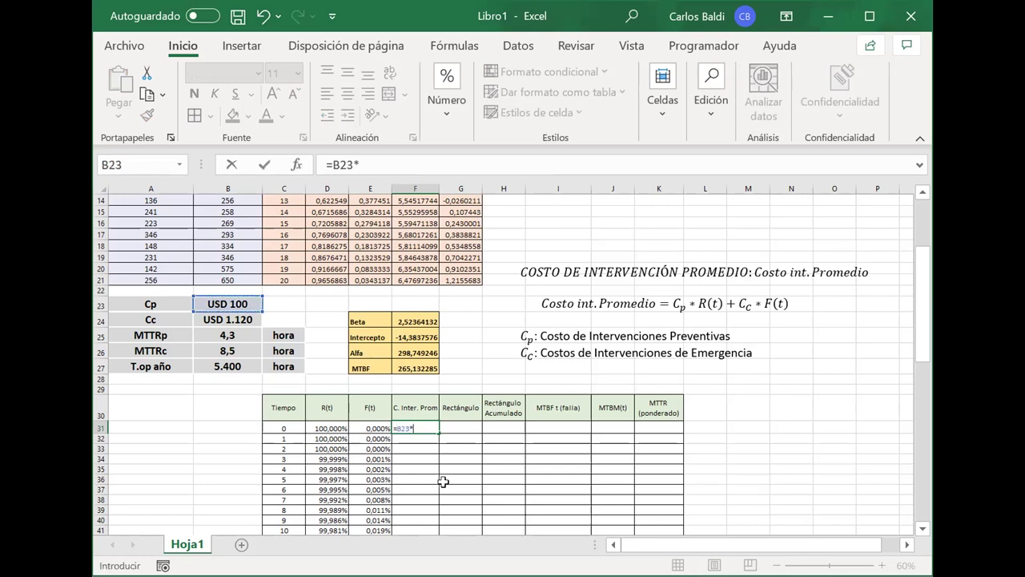
{"action": "left_click", "coordinate": [329, 426]}
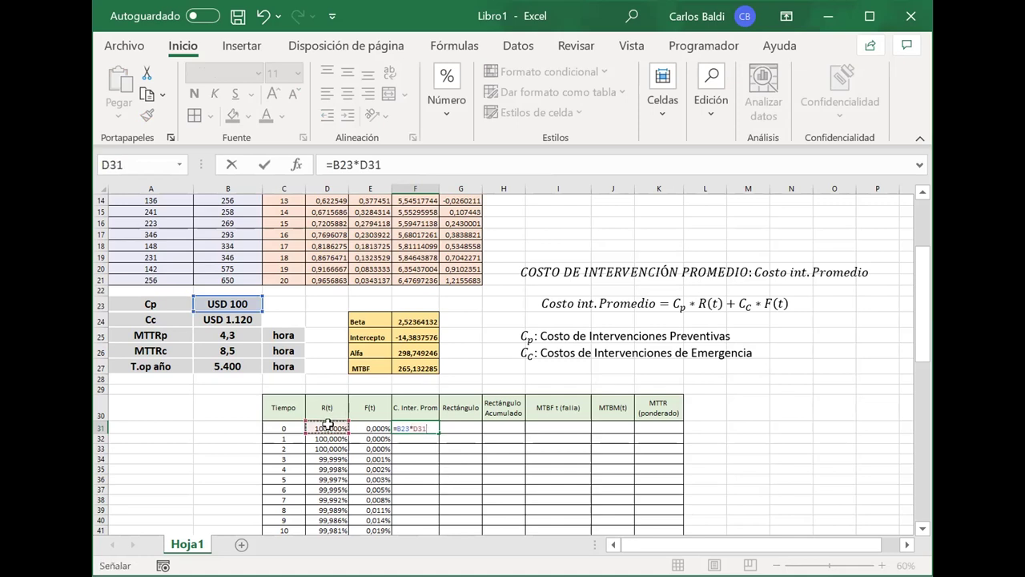
{"action": "double_click", "coordinate": [403, 429]}
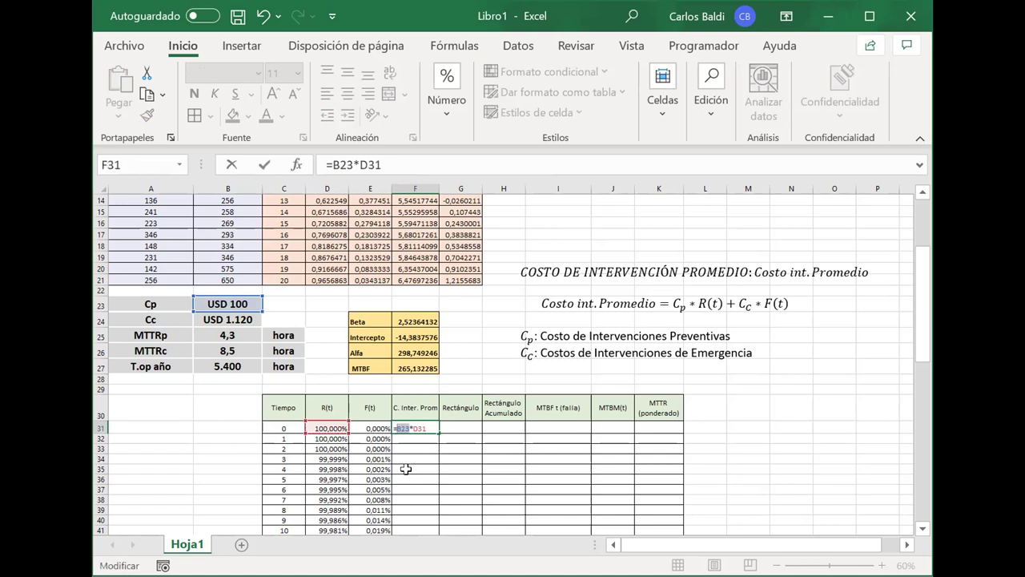
{"action": "key", "text": "F4"}
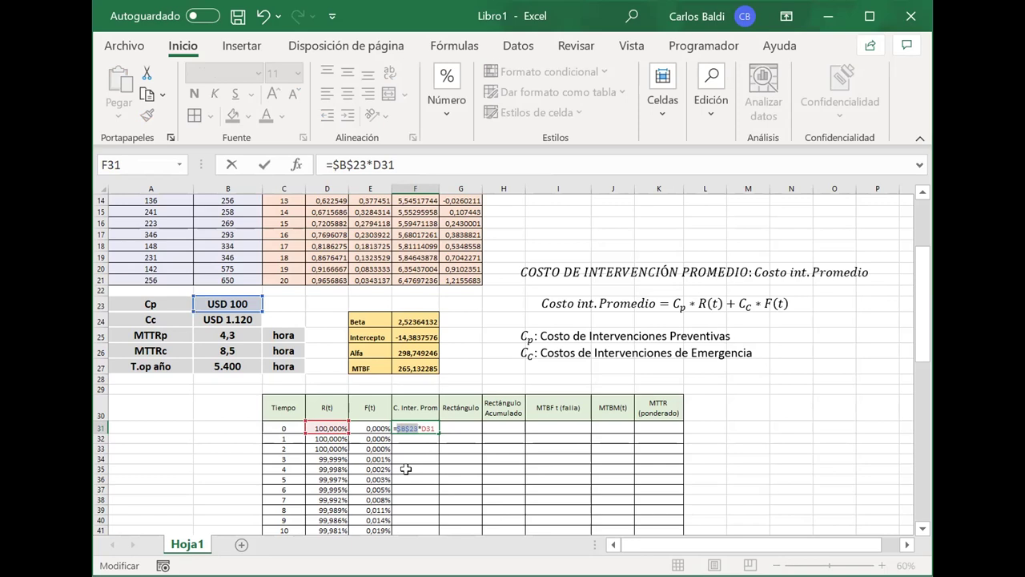
Complete F31's formula with +$B$24*E31, adding the product of an absolute Cc reference and F(t)
{"action": "left_click", "coordinate": [439, 165]}
{"action": "type", "text": "+"}
{"action": "left_click", "coordinate": [231, 318]}
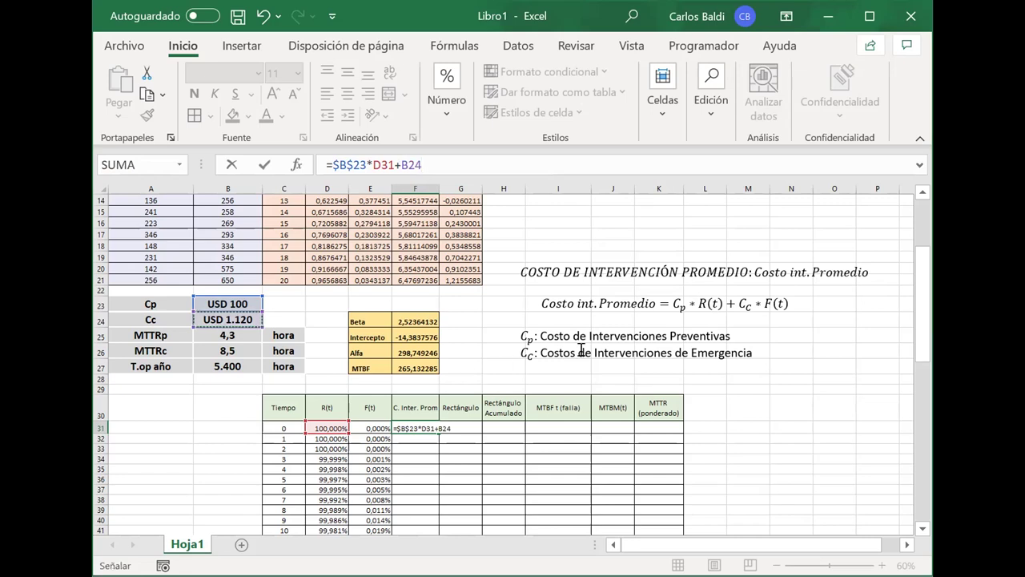
{"action": "type", "text": "*"}
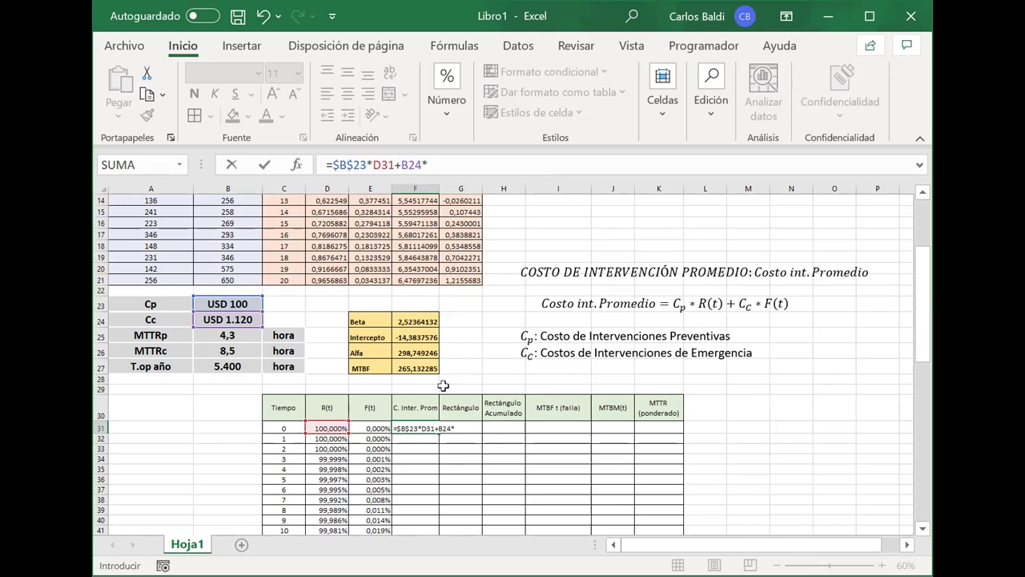
{"action": "left_click", "coordinate": [368, 429]}
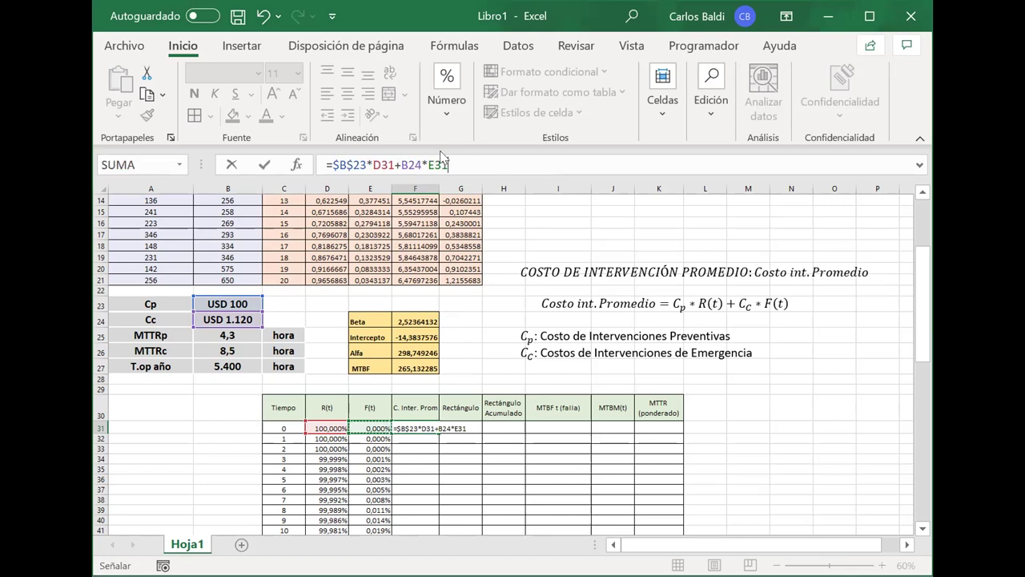
{"action": "double_click", "coordinate": [412, 165]}
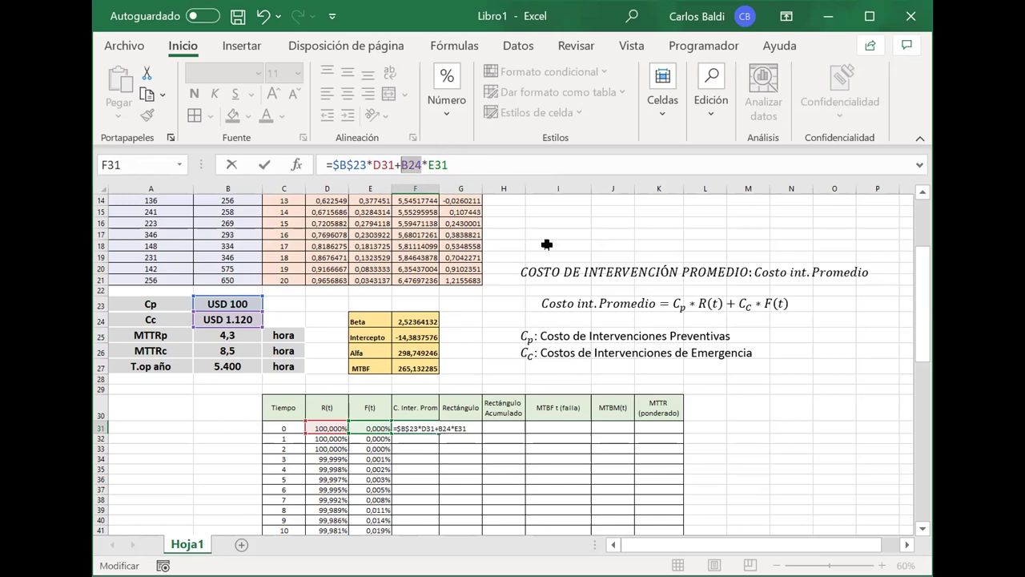
{"action": "key", "text": "F4"}
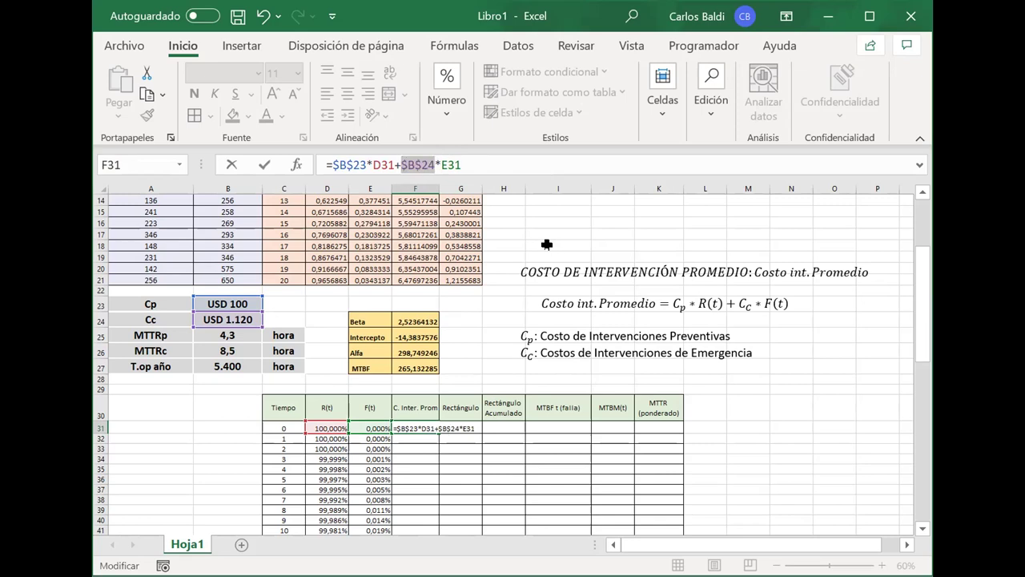
{"action": "key", "text": "Return"}
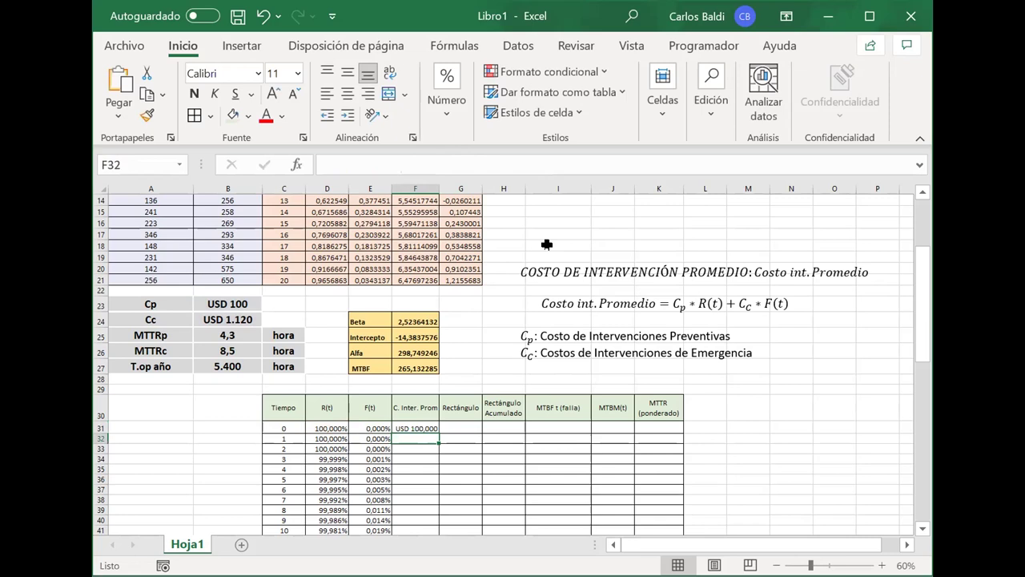
Fill the average intervention cost formula from F31 down to F91, and slightly widen column F
{"action": "left_click", "coordinate": [428, 425]}
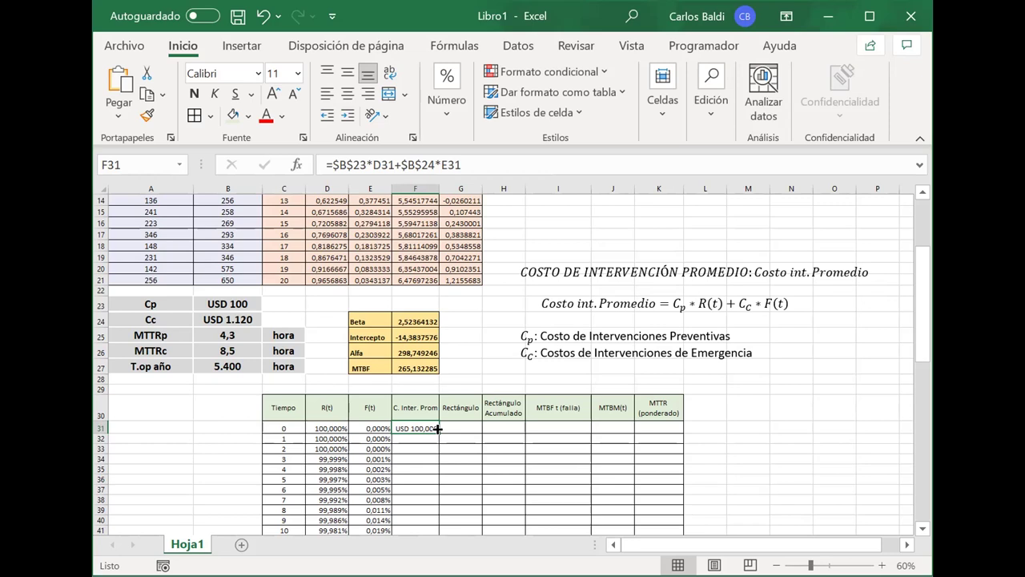
{"action": "double_click", "coordinate": [439, 429]}
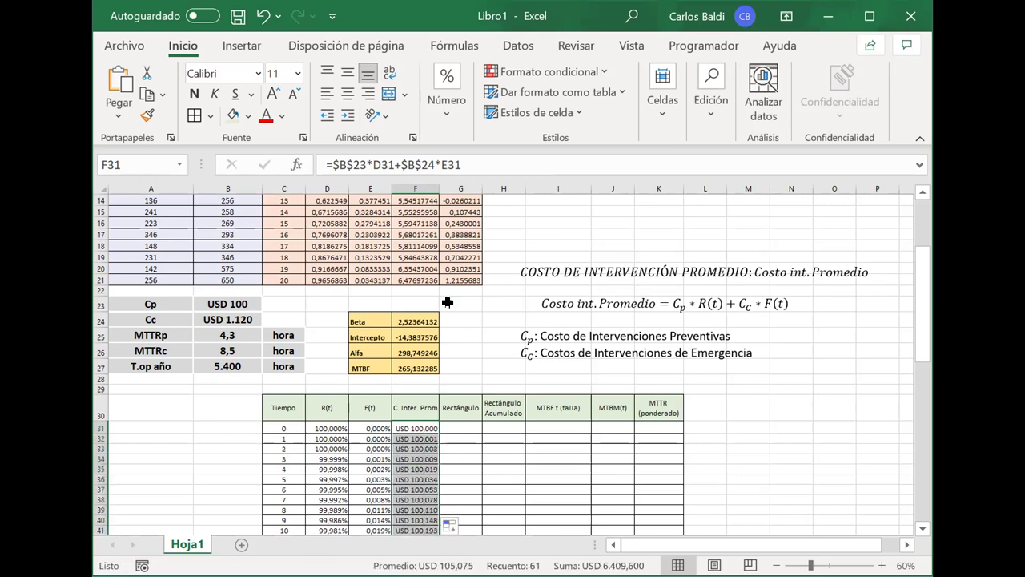
{"action": "left_click_drag", "start_coordinate": [439, 189], "coordinate": [452, 185]}
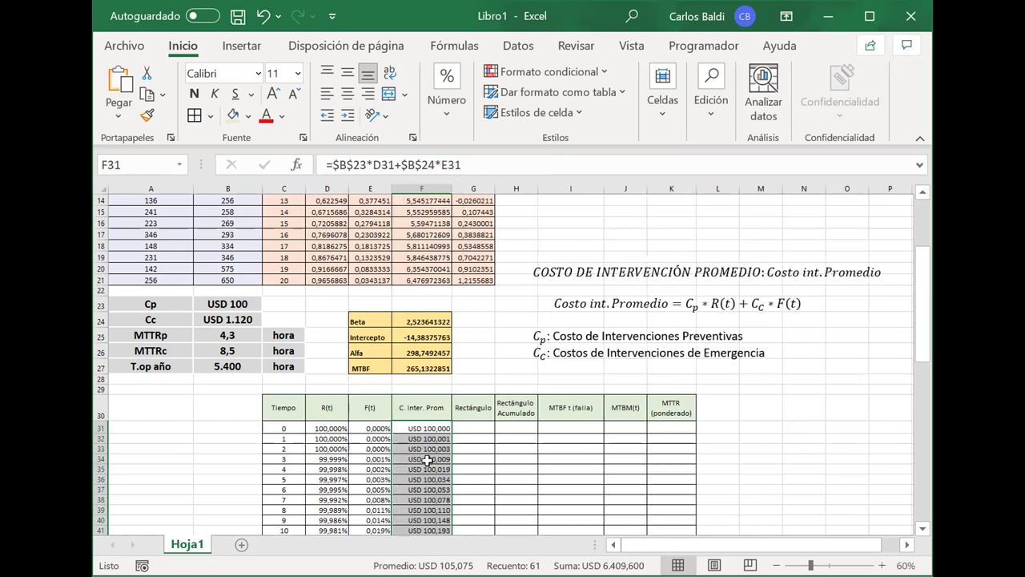
{"action": "scroll", "coordinate": [427, 459], "scroll_direction": "down", "scroll_amount": 7}
{"action": "scroll", "coordinate": [428, 459], "scroll_direction": "up", "scroll_amount": 5}
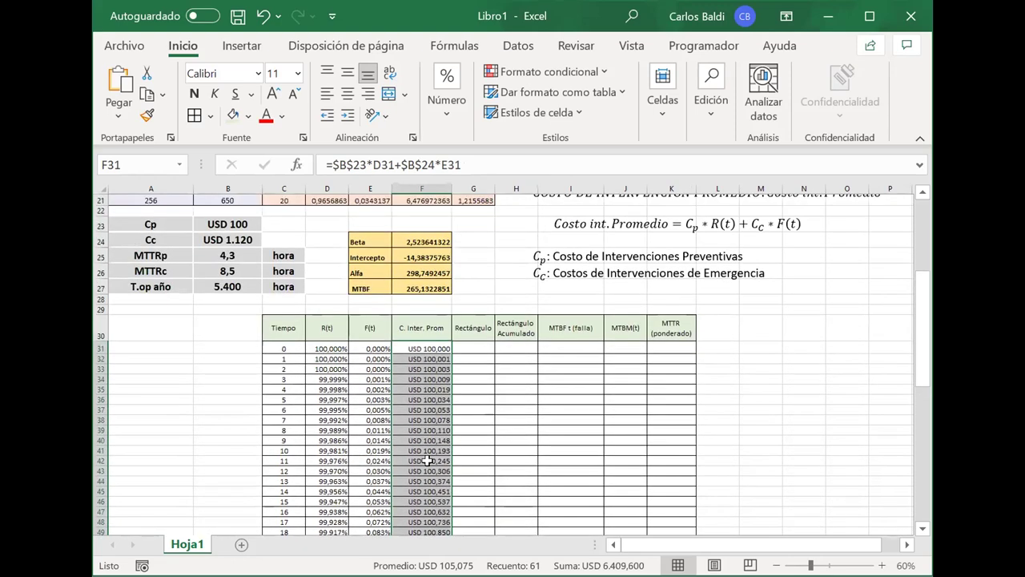
{"action": "scroll", "coordinate": [427, 460], "scroll_direction": "down", "scroll_amount": 13}
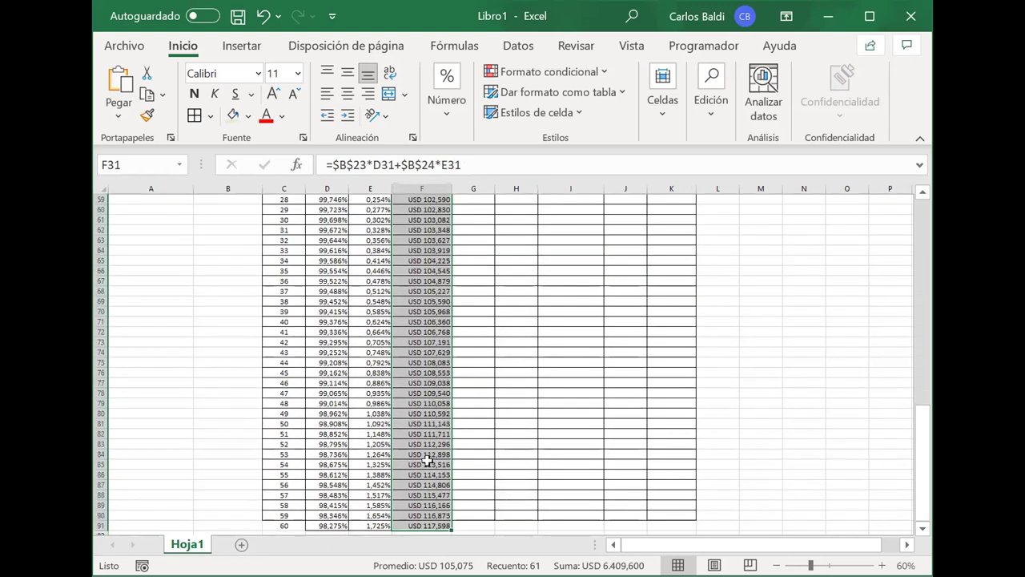
{"action": "scroll", "coordinate": [427, 461], "scroll_direction": "up", "scroll_amount": 3}
{"action": "scroll", "coordinate": [428, 461], "scroll_direction": "up", "scroll_amount": 12}
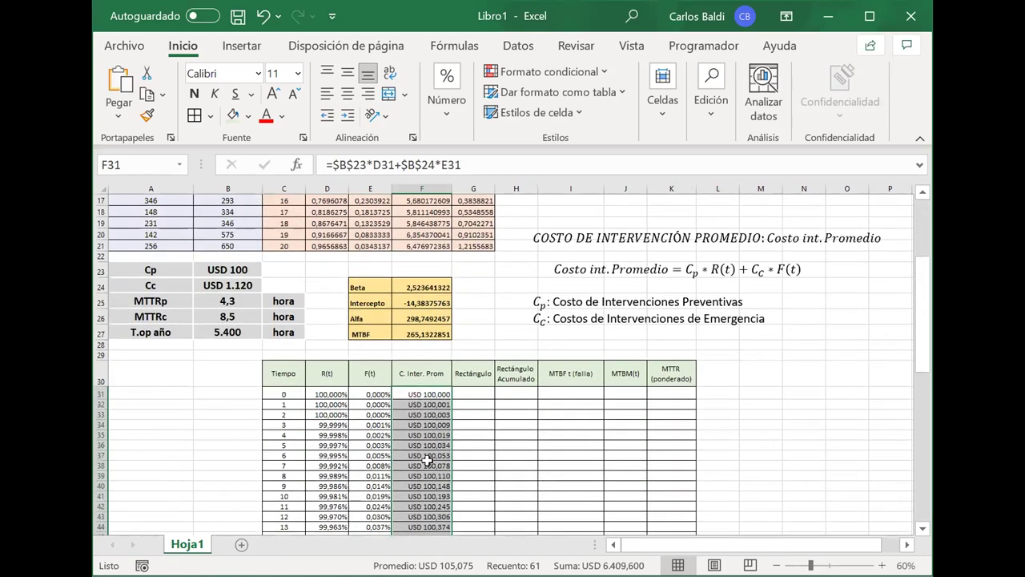
{"action": "scroll", "coordinate": [428, 460], "scroll_direction": "down", "scroll_amount": 1}
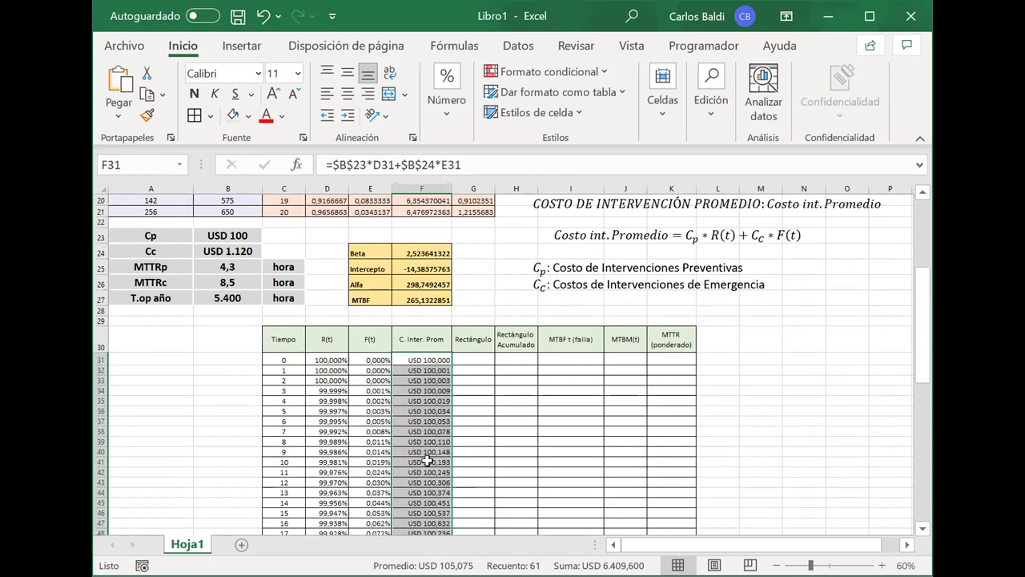
Extend the whole table from its last rows, columns C to K, down to row 367 for time 336
{"action": "scroll", "coordinate": [428, 461], "scroll_direction": "down", "scroll_amount": 15}
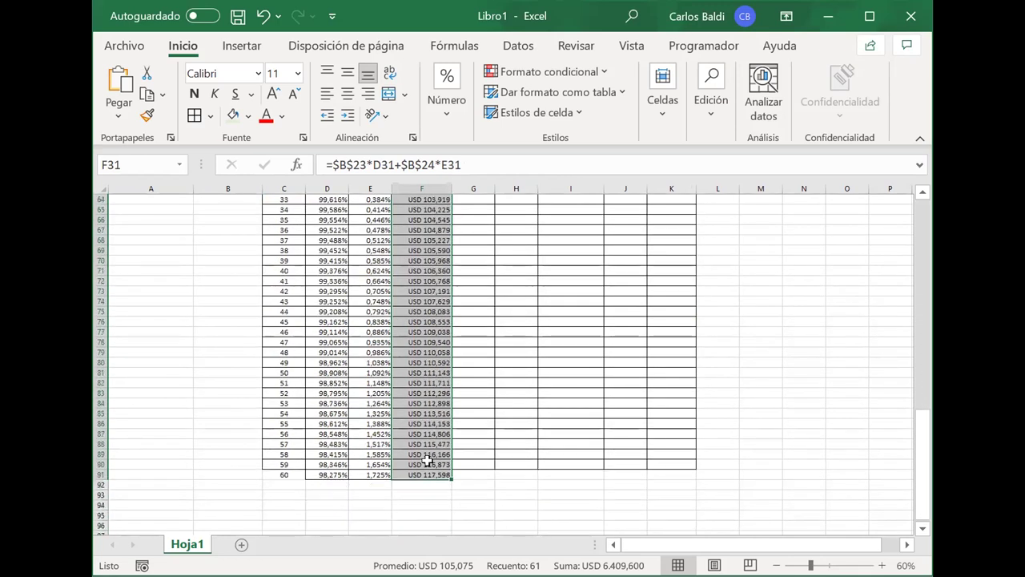
{"action": "left_click_drag", "start_coordinate": [282, 443], "coordinate": [694, 519]}
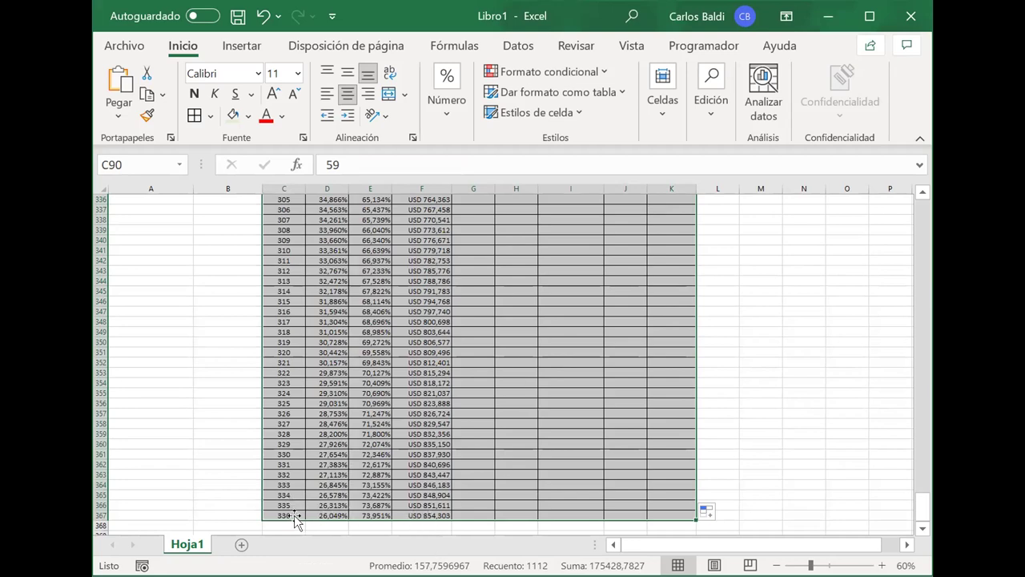
{"action": "left_click", "coordinate": [437, 514]}
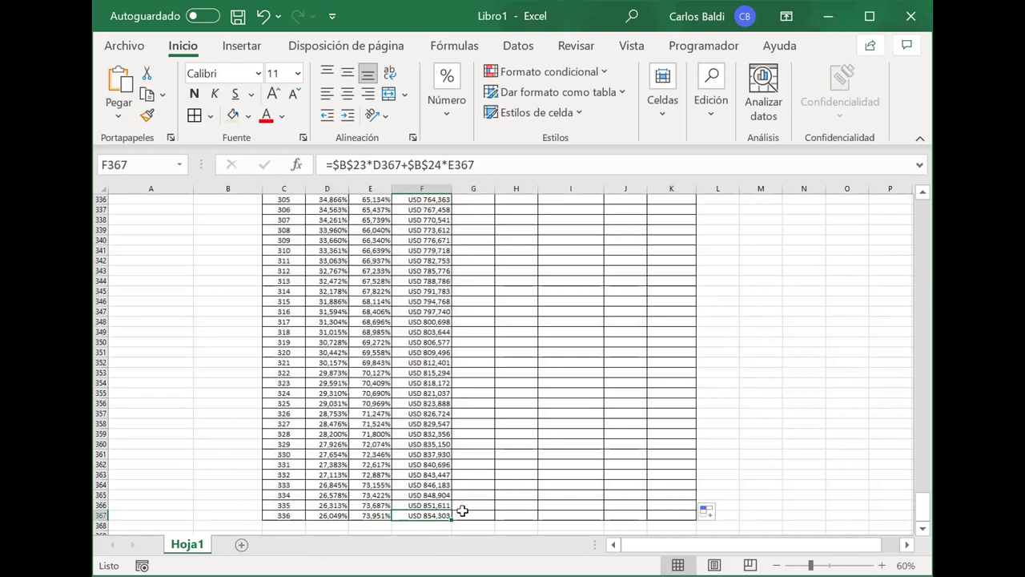
Shade the first table row's cells G31 to K31 with a dark grey fill
{"action": "scroll", "coordinate": [504, 401], "scroll_direction": "up", "scroll_amount": 20}
{"action": "scroll", "coordinate": [504, 401], "scroll_direction": "up", "scroll_amount": 20}
{"action": "scroll", "coordinate": [504, 401], "scroll_direction": "up", "scroll_amount": 20}
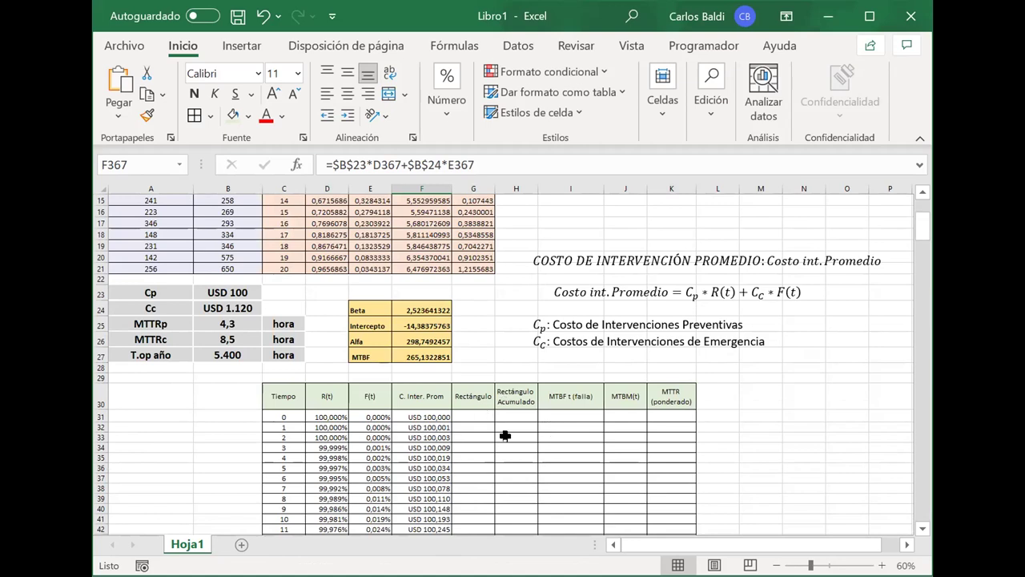
{"action": "left_click_drag", "start_coordinate": [473, 417], "coordinate": [677, 416]}
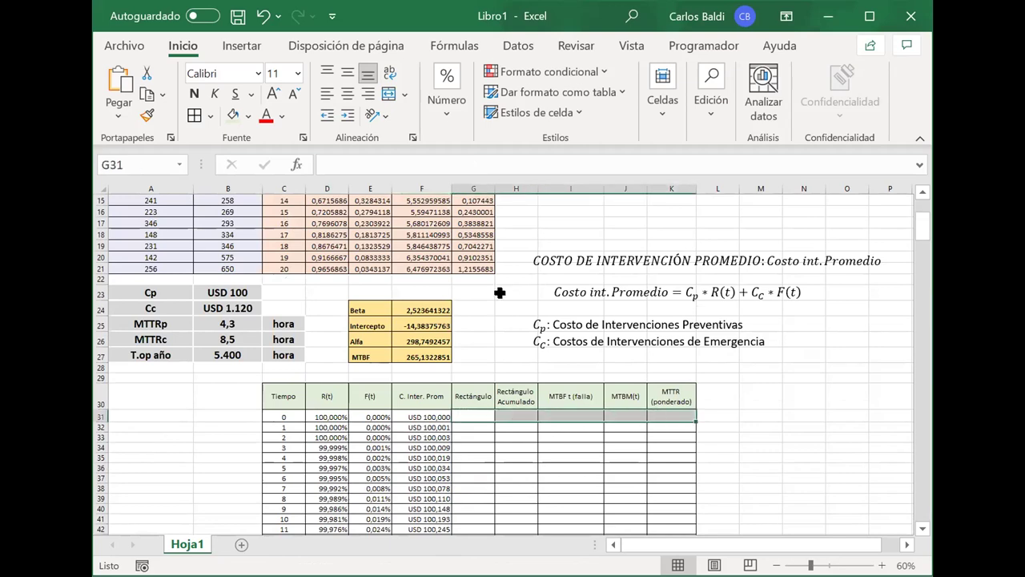
{"action": "left_click", "coordinate": [248, 117]}
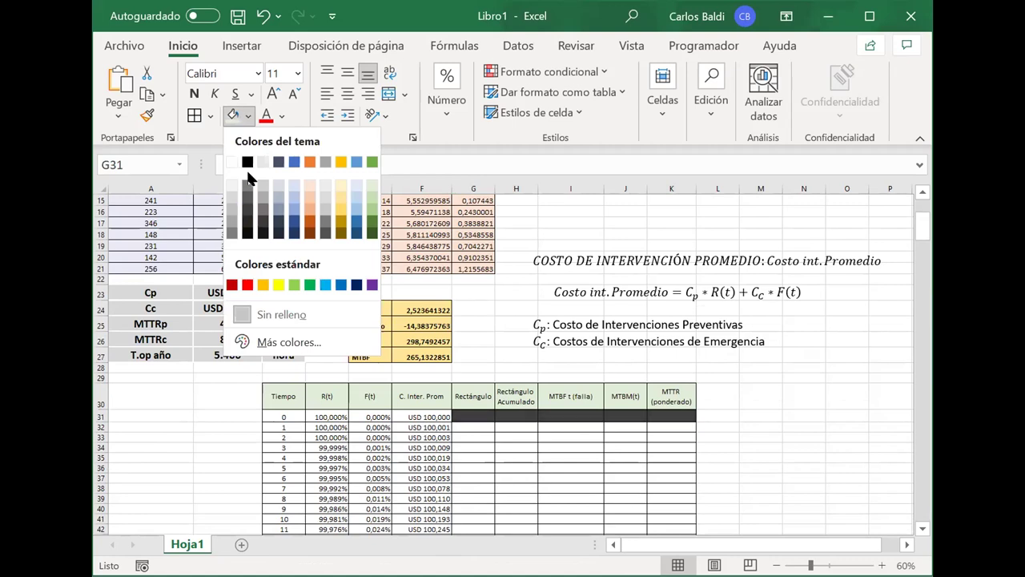
{"action": "left_click", "coordinate": [564, 416]}
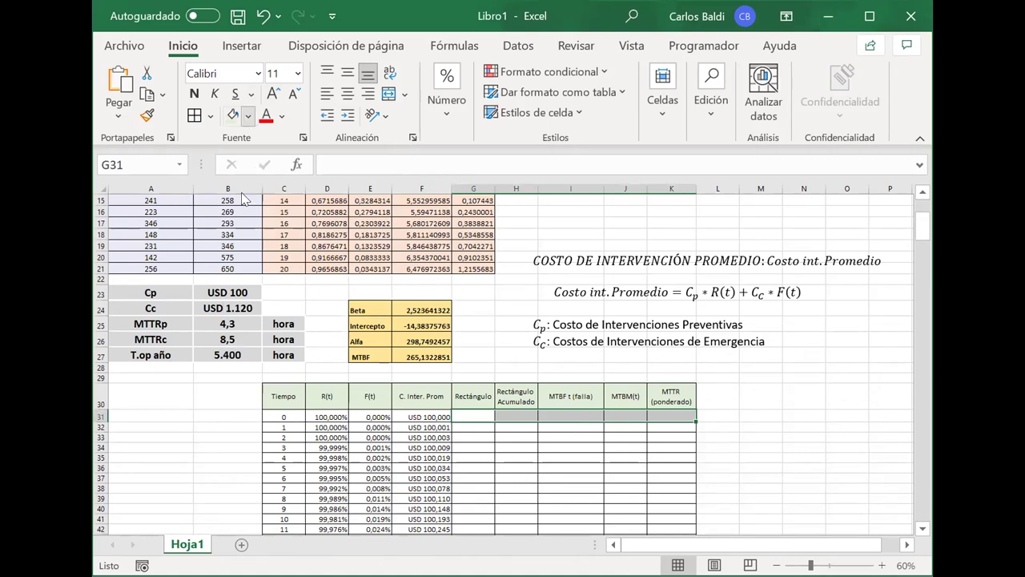
{"action": "left_click", "coordinate": [250, 118]}
{"action": "left_click", "coordinate": [244, 200]}
{"action": "left_click", "coordinate": [625, 468]}
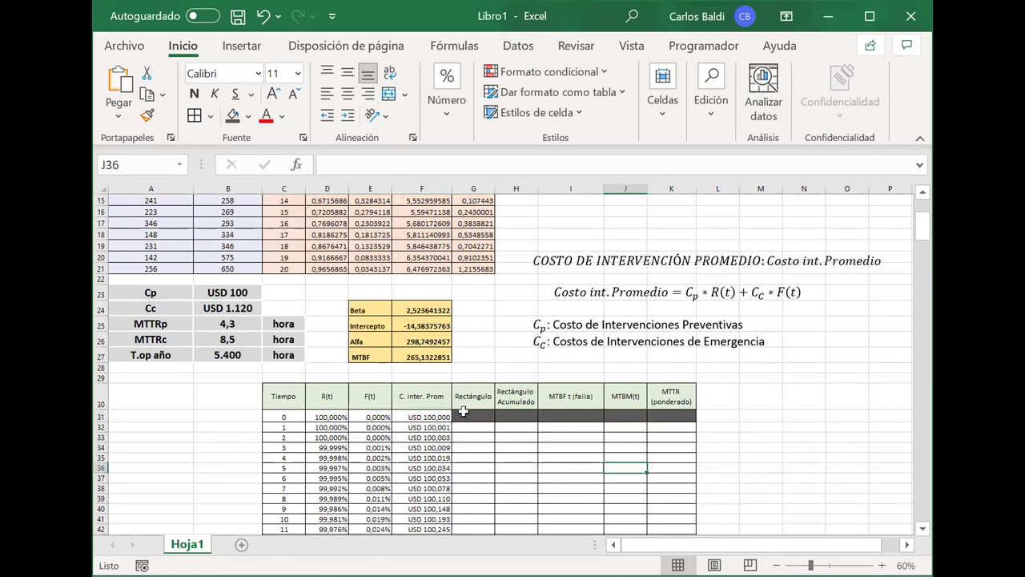
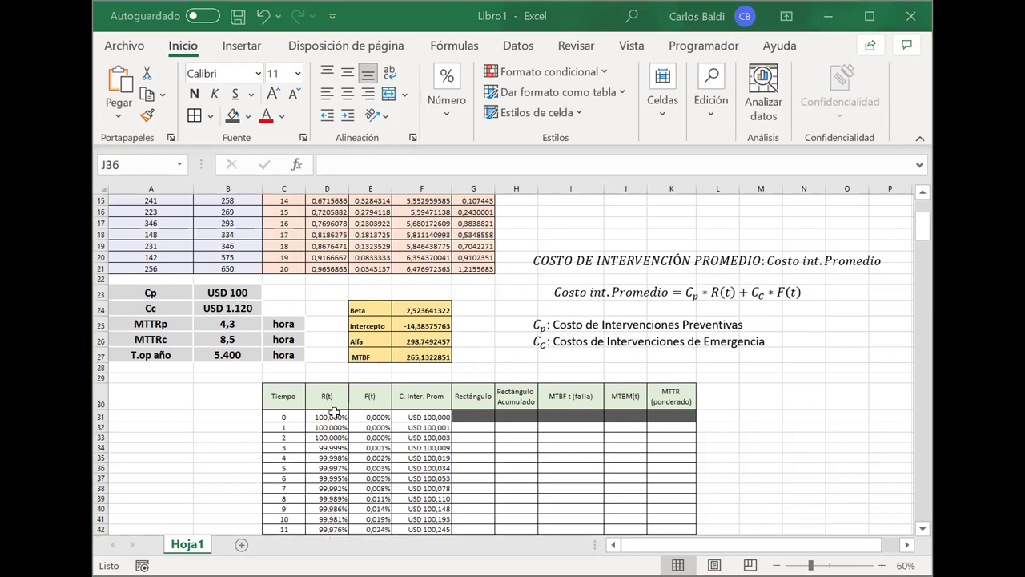
Replace the average intervention cost text box above the table with the copied Rectángulo formula text box
{"action": "key", "text": "F2"}
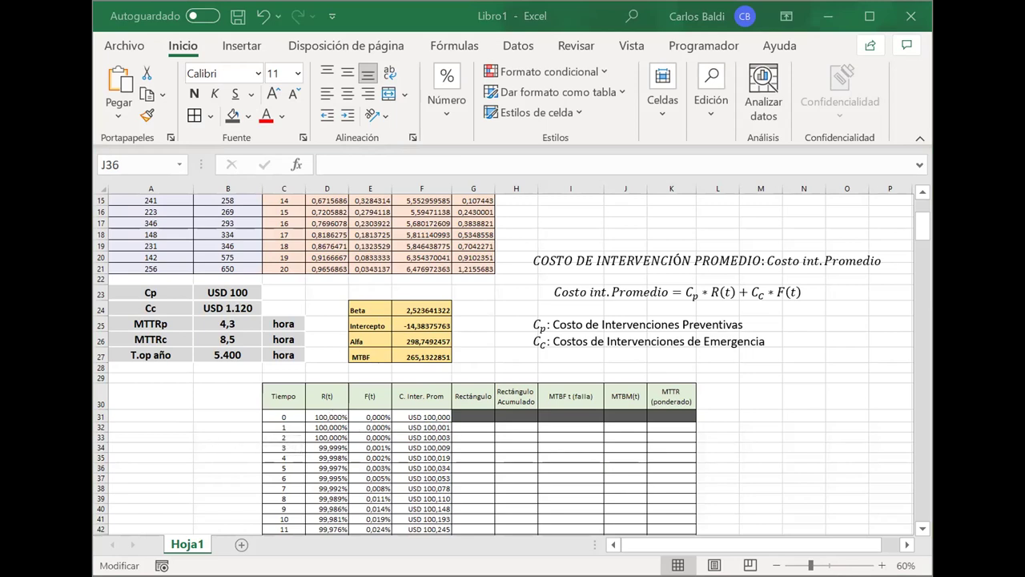
{"action": "key", "text": "Escape"}
{"action": "left_click", "coordinate": [792, 393]}
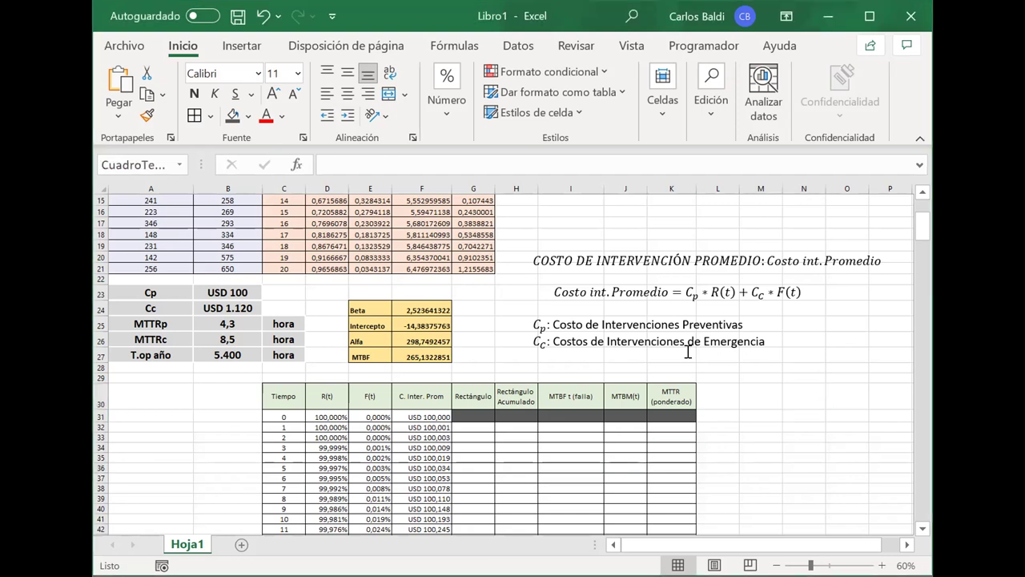
{"action": "left_click", "coordinate": [630, 346]}
{"action": "left_click", "coordinate": [623, 367]}
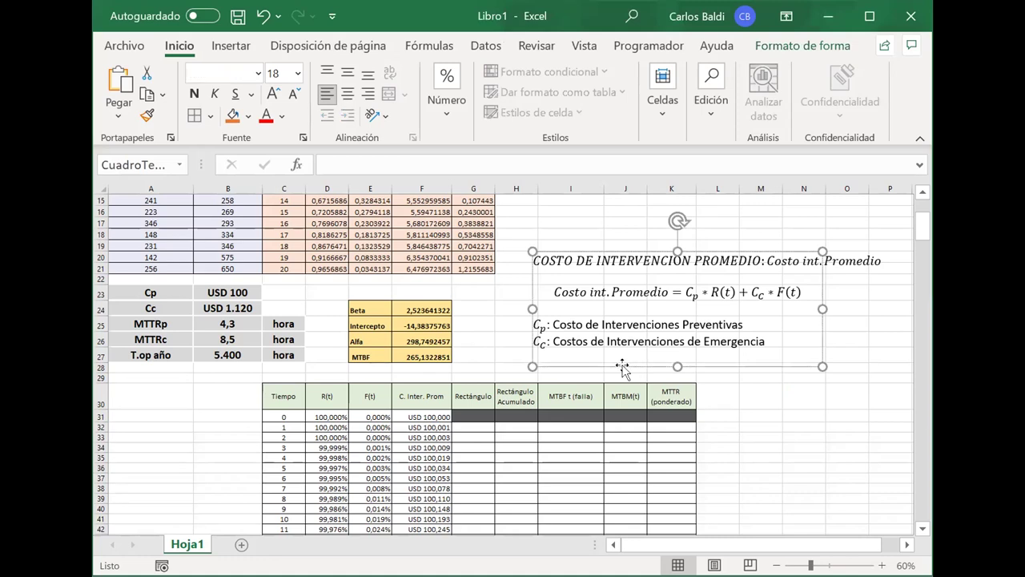
{"action": "key", "text": "Delete"}
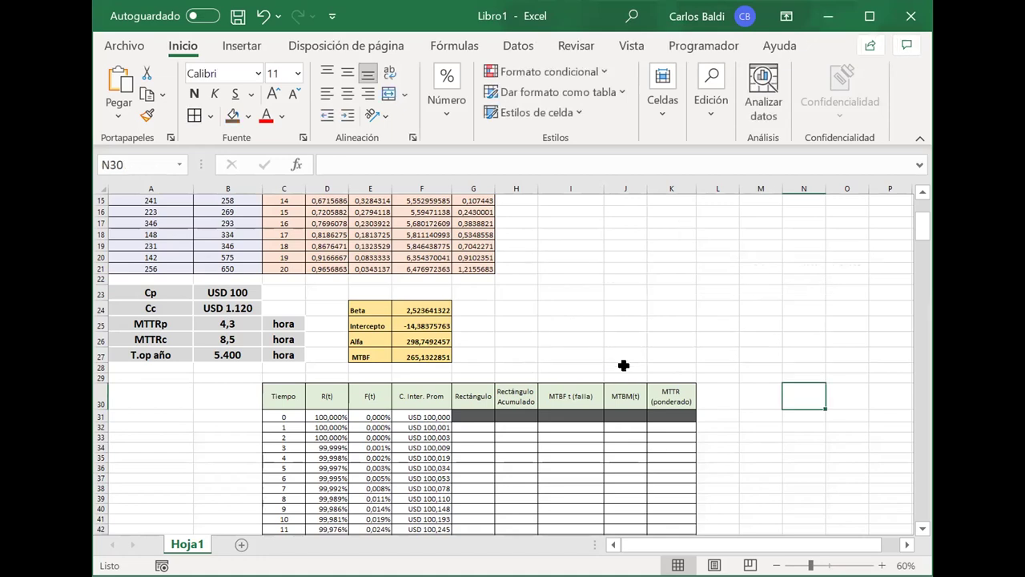
{"action": "left_click", "coordinate": [579, 293]}
{"action": "key", "text": "ctrl+v"}
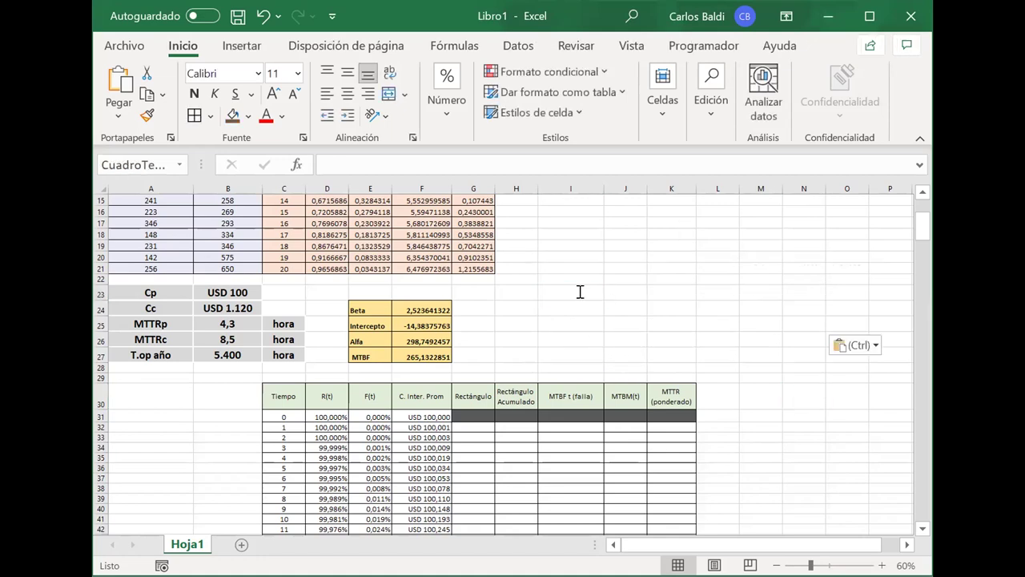
{"action": "left_click", "coordinate": [626, 323]}
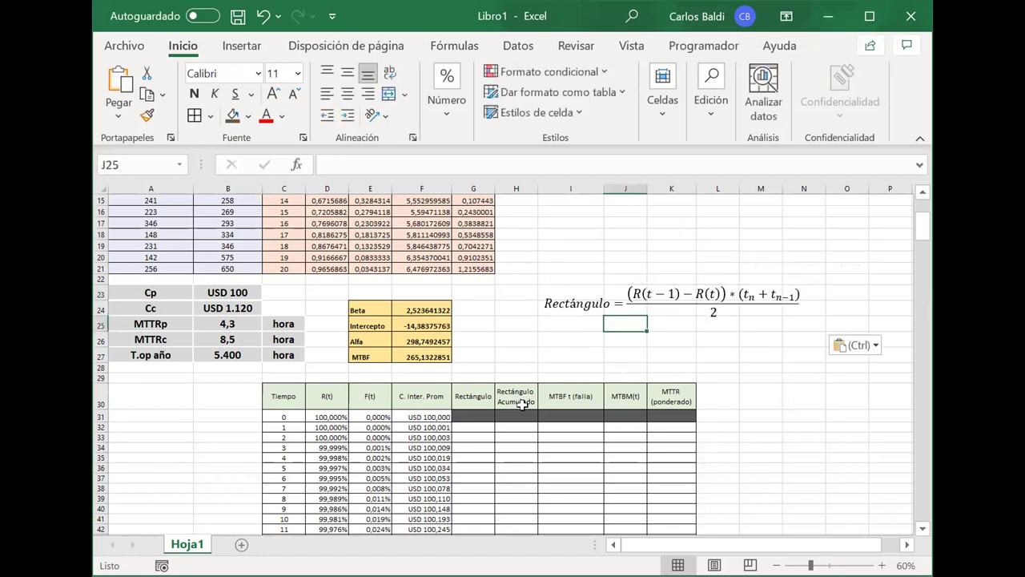
Begin the Rectángulo formula in G32 as =(D31-D32, subtracting the current R(t) from the previous one
{"action": "left_click", "coordinate": [481, 428]}
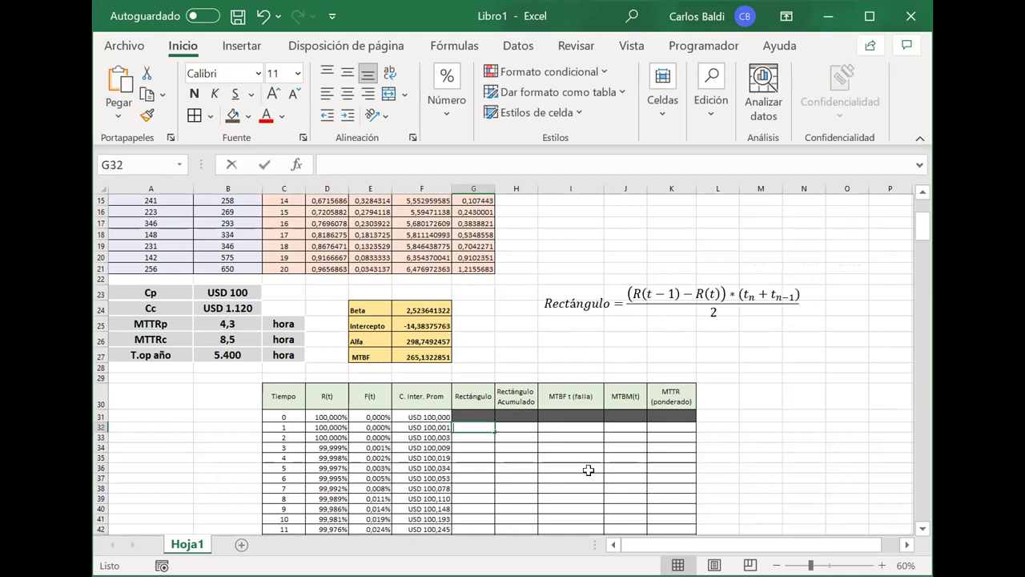
{"action": "type", "text": "="}
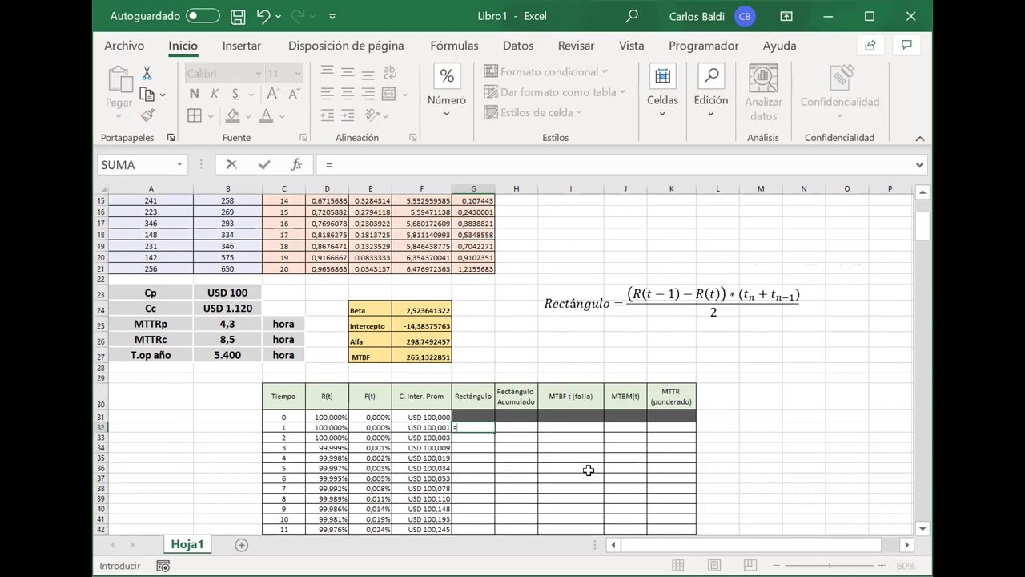
{"action": "type", "text": "("}
{"action": "left_click", "coordinate": [331, 414]}
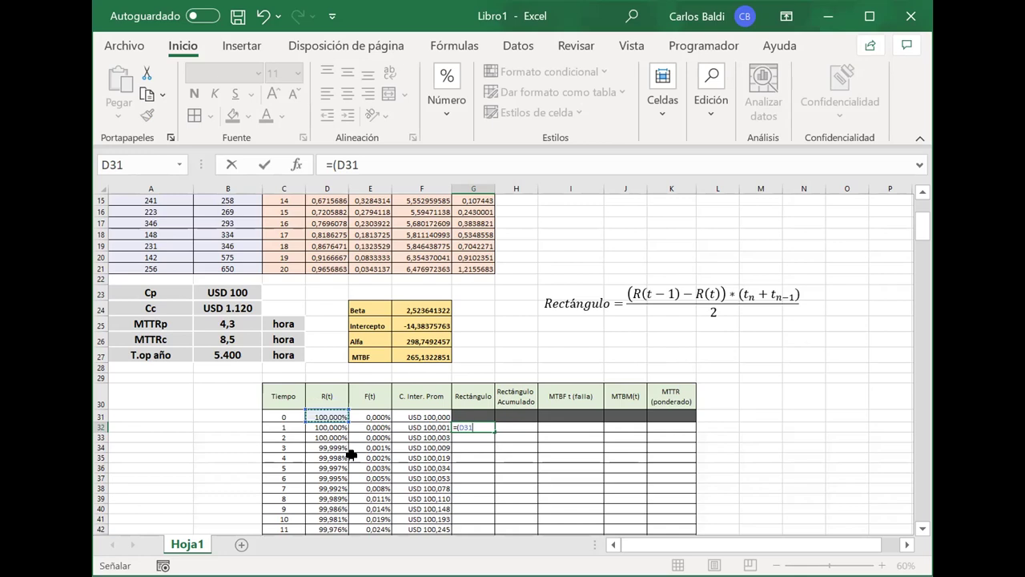
{"action": "type", "text": "-"}
{"action": "left_click", "coordinate": [326, 427]}
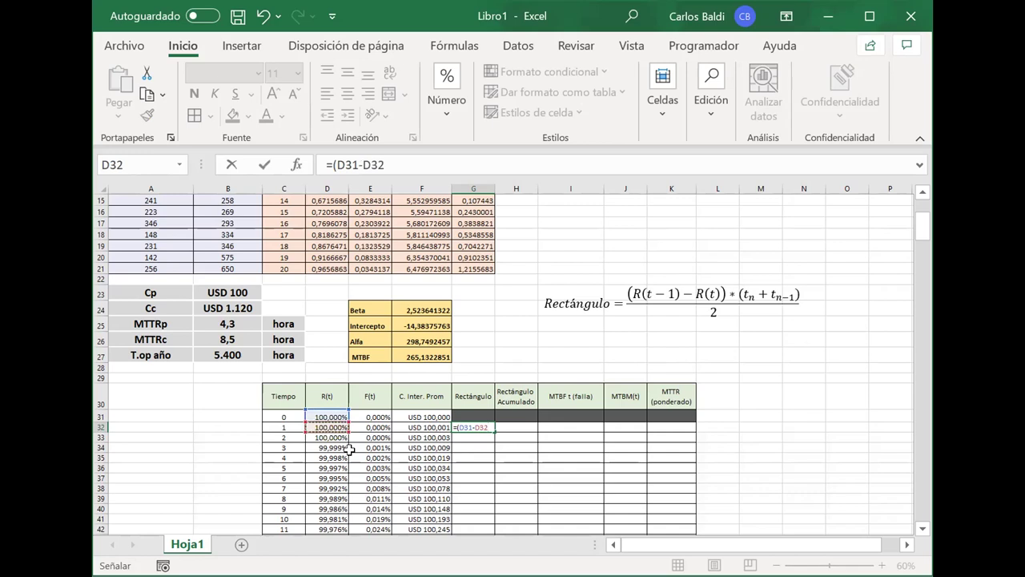
Complete G32's formula with )*(C32+C31), multiplying the difference by the sum of the current and previous times
{"action": "type", "text": ")*("}
{"action": "left_click", "coordinate": [284, 426]}
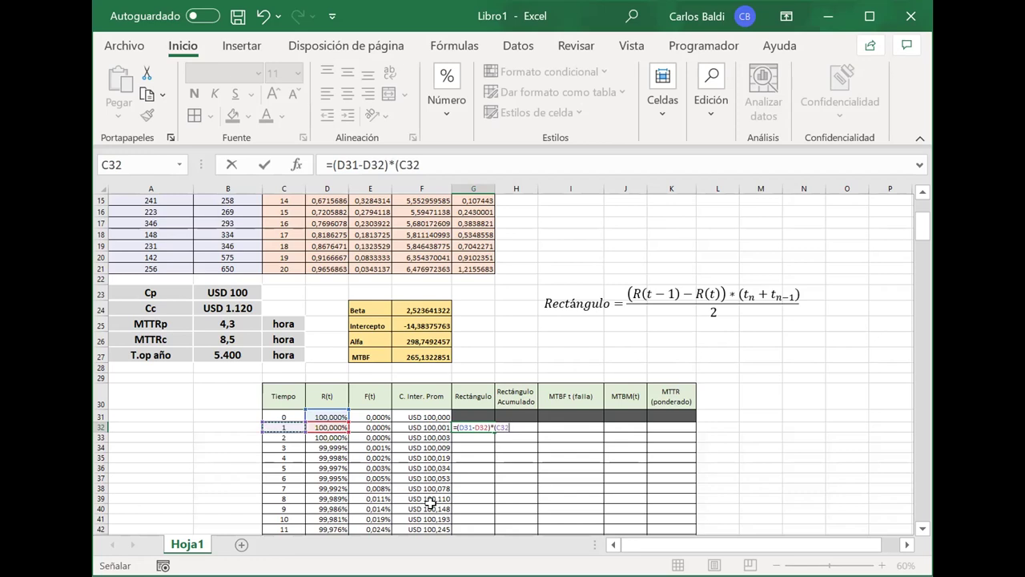
{"action": "type", "text": "+"}
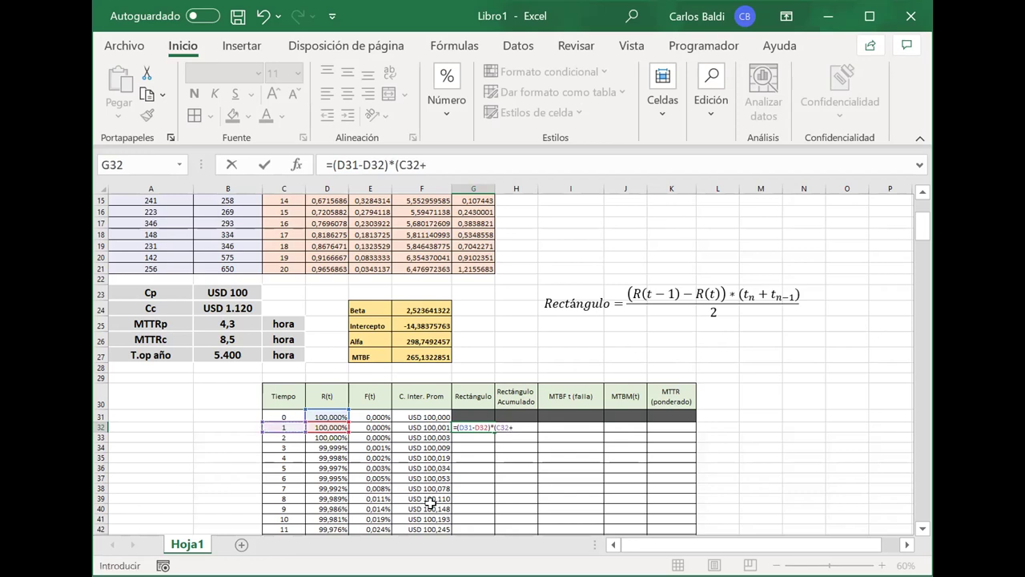
{"action": "left_click", "coordinate": [275, 415]}
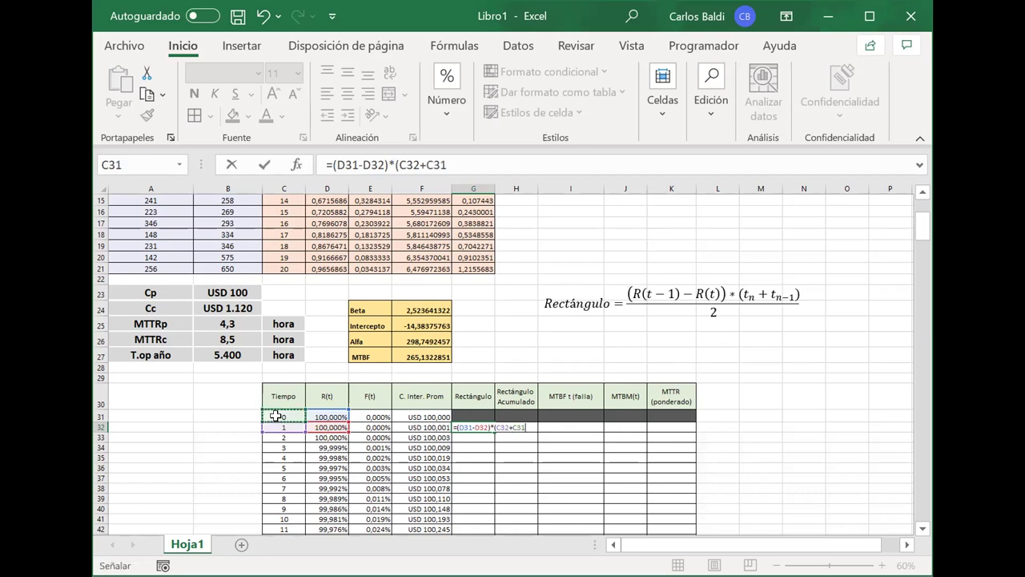
{"action": "left_click", "coordinate": [518, 46]}
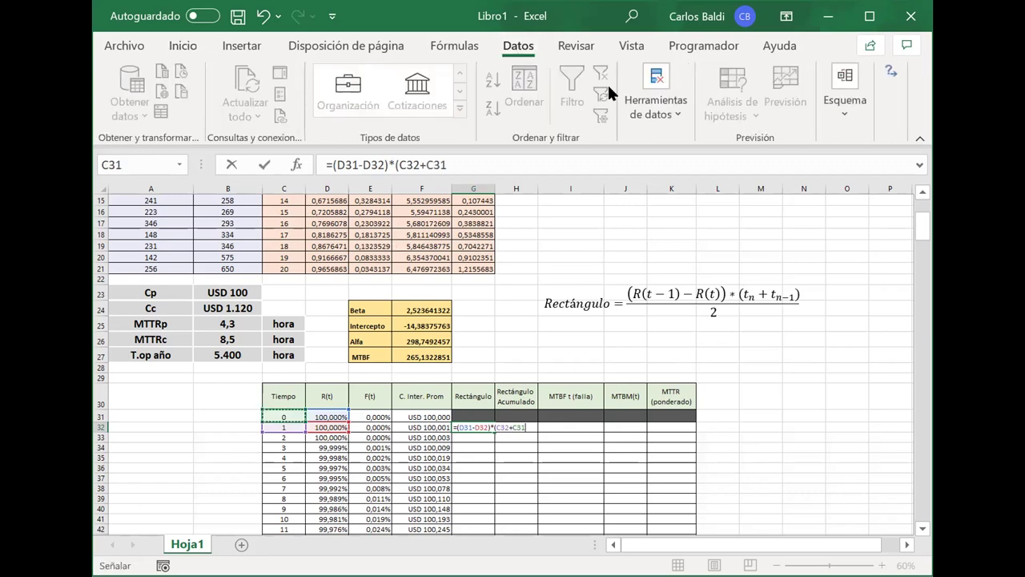
{"action": "left_click", "coordinate": [630, 47]}
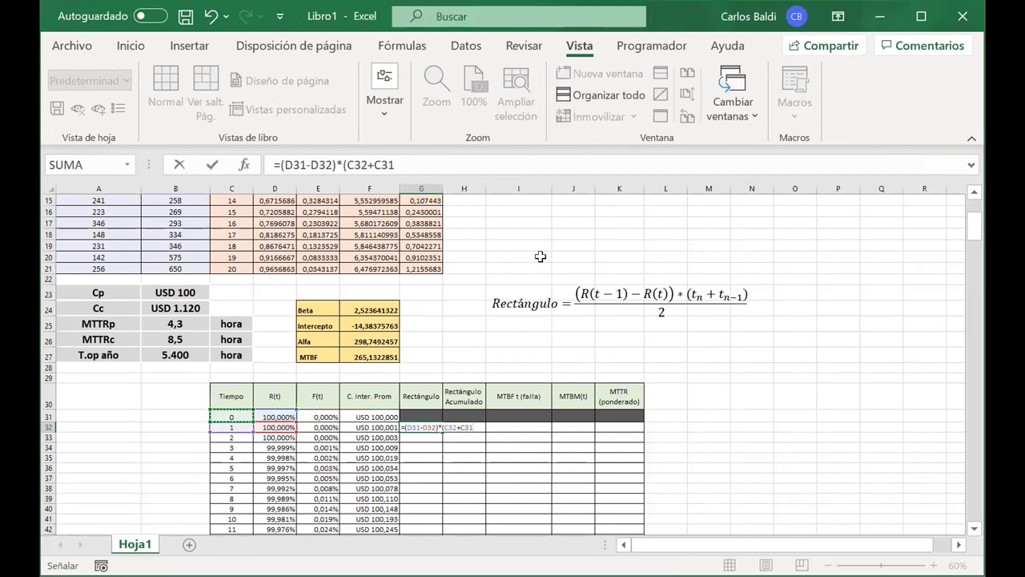
{"action": "left_click", "coordinate": [435, 166]}
{"action": "type", "text": ")"}
{"action": "key", "text": "Return"}
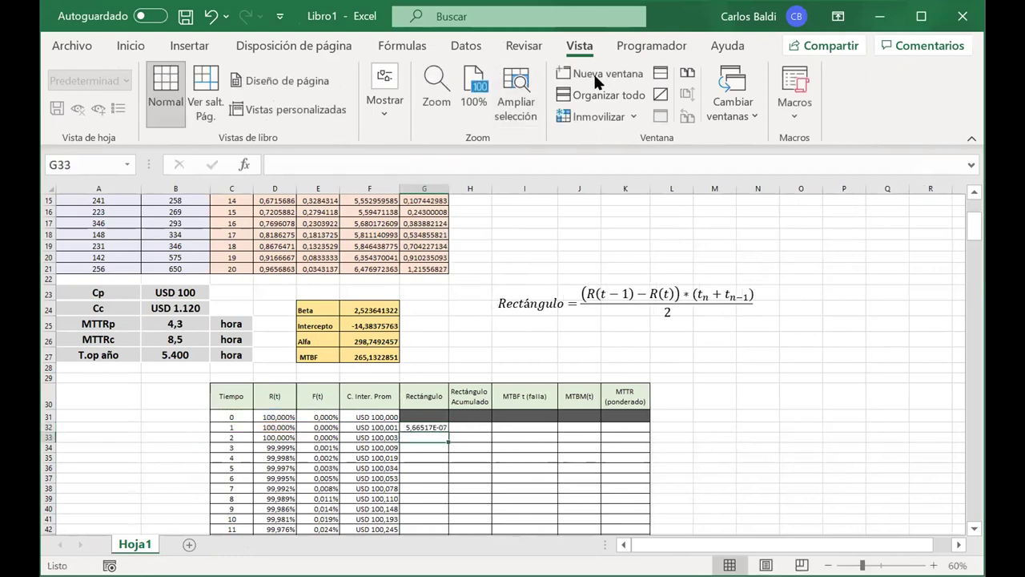
Turn off the worksheet's gridlines
{"action": "left_click", "coordinate": [479, 45]}
{"action": "left_click", "coordinate": [535, 48]}
{"action": "key", "text": "super+Up"}
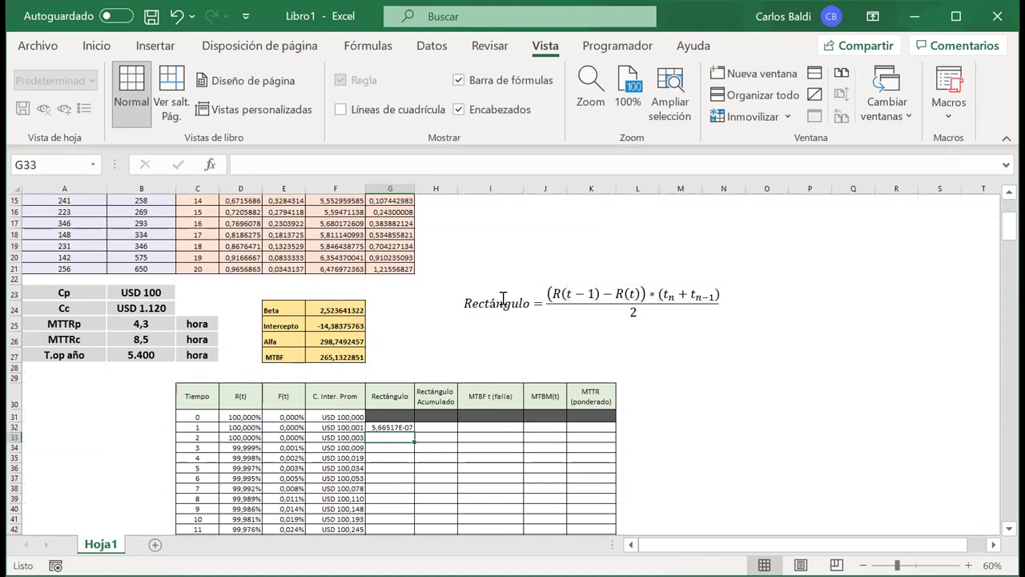
{"action": "left_click", "coordinate": [128, 48]}
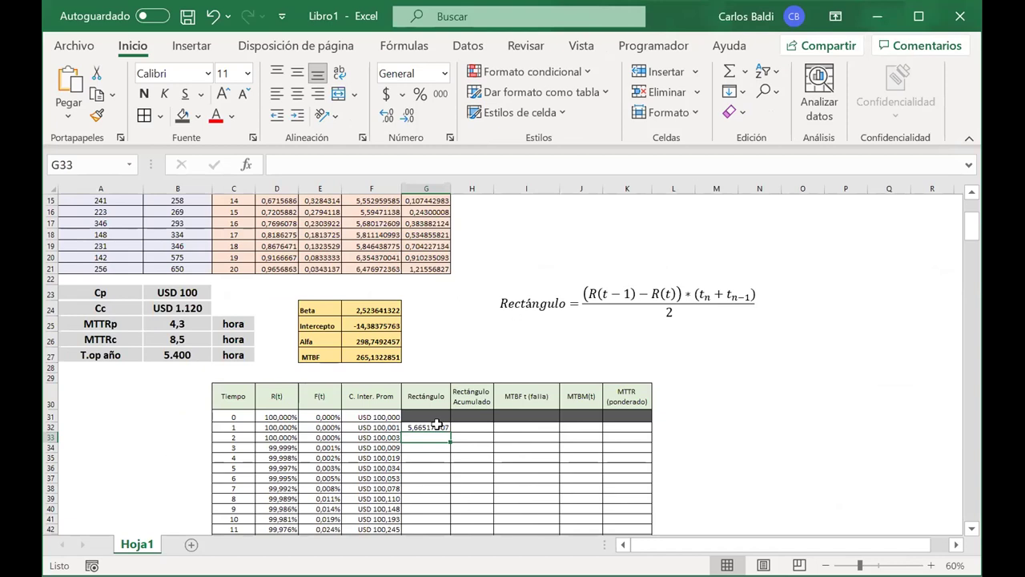
Divide the Rectángulo formula in G32 by 2, making it =(D31-D32)*(C32+C31)/2
{"action": "left_click", "coordinate": [437, 425]}
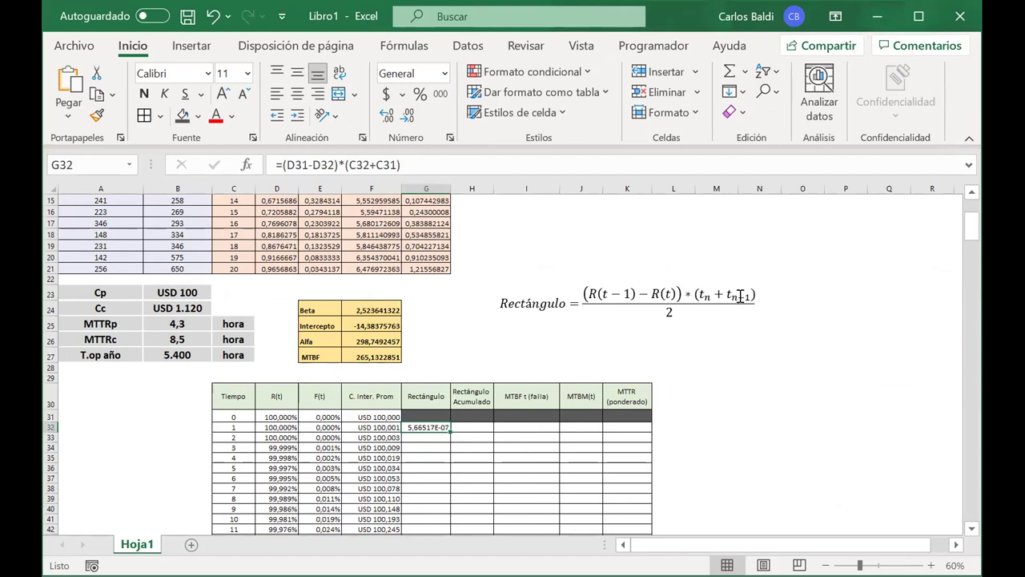
{"action": "double_click", "coordinate": [437, 427]}
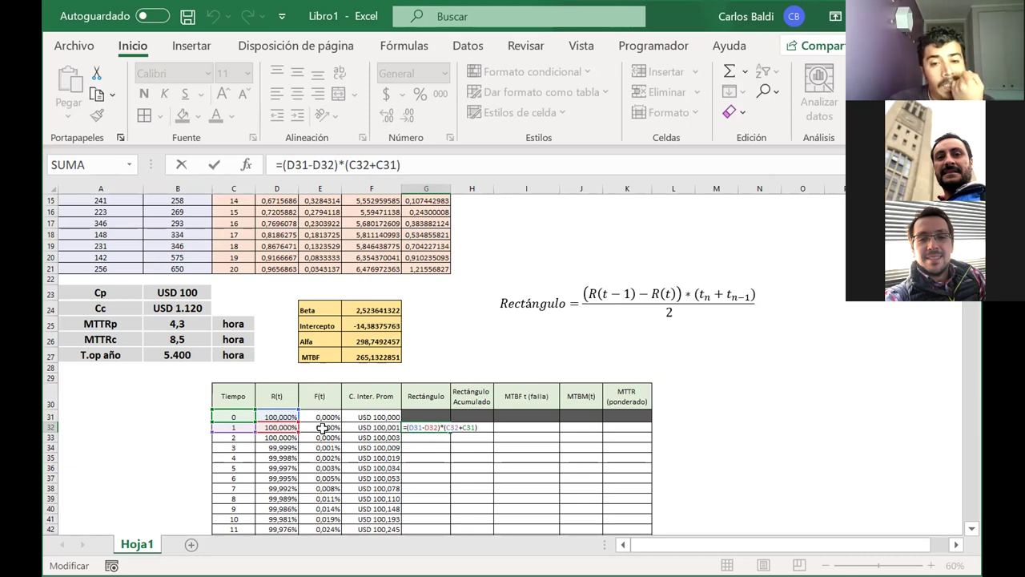
{"action": "left_click", "coordinate": [418, 158]}
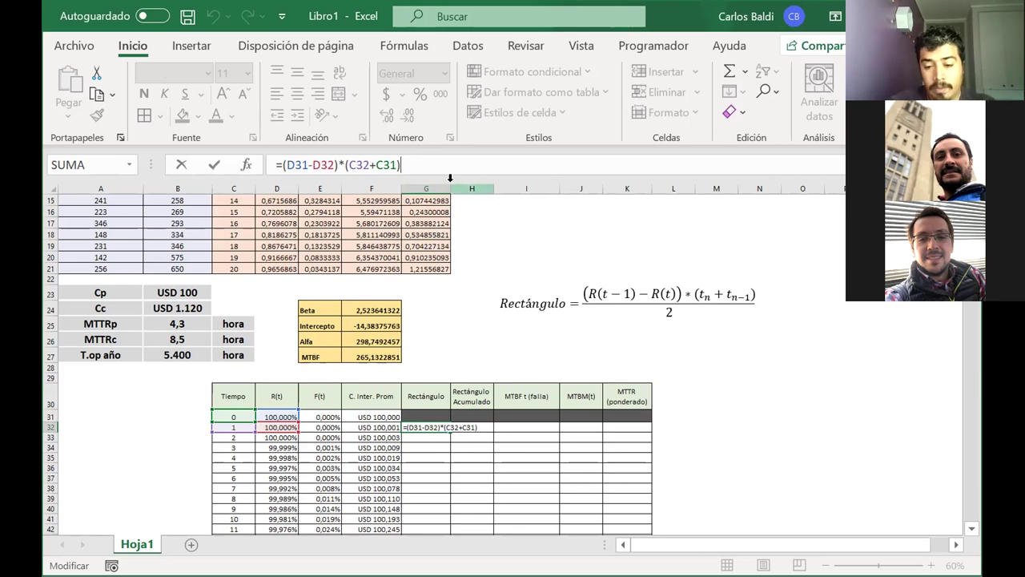
{"action": "type", "text": "/"}
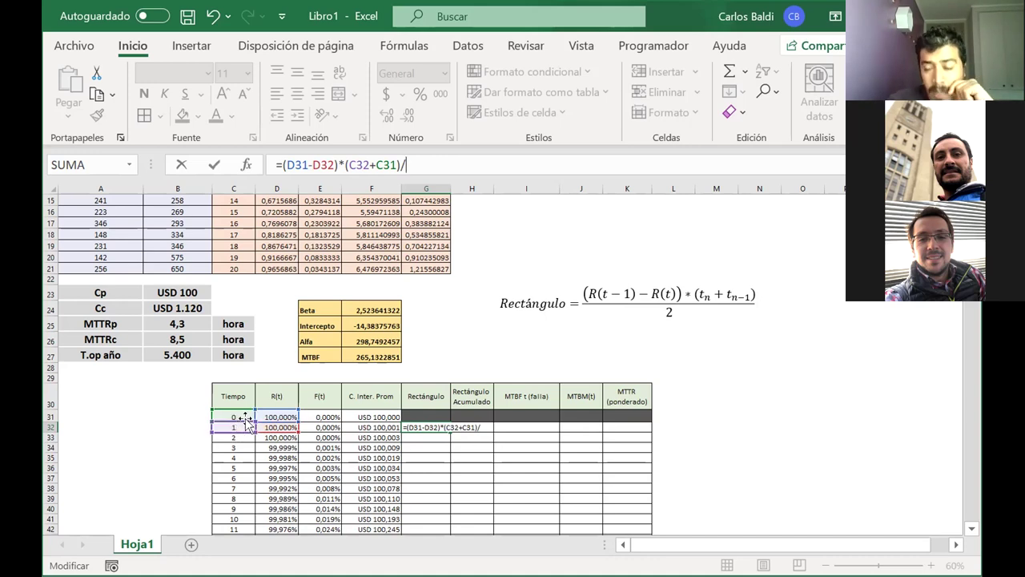
{"action": "type", "text": "2"}
{"action": "key", "text": "Return"}
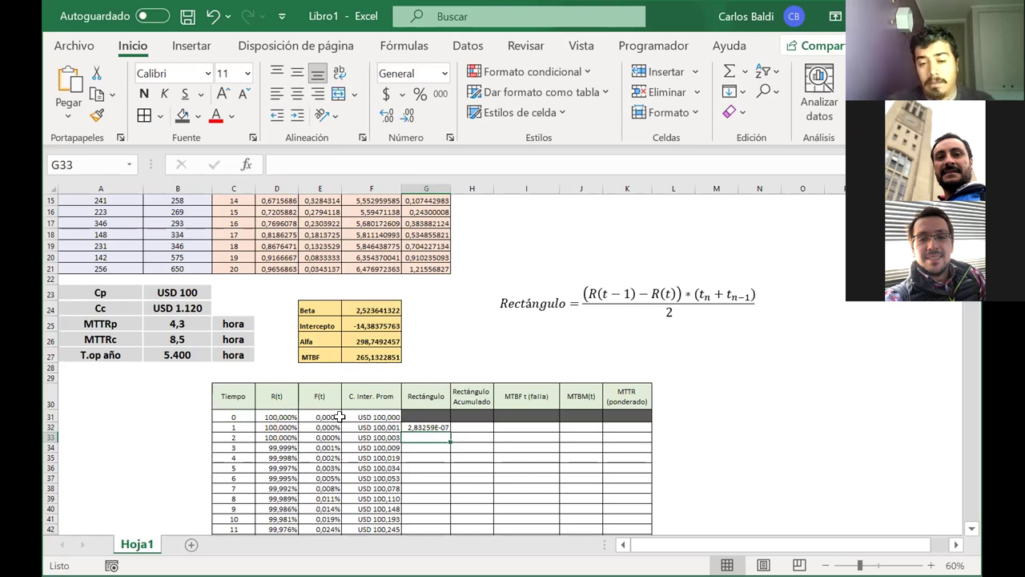
Copy the Rectángulo formula from G32 to G33 and check the cell references in the copy
{"action": "left_click", "coordinate": [417, 426]}
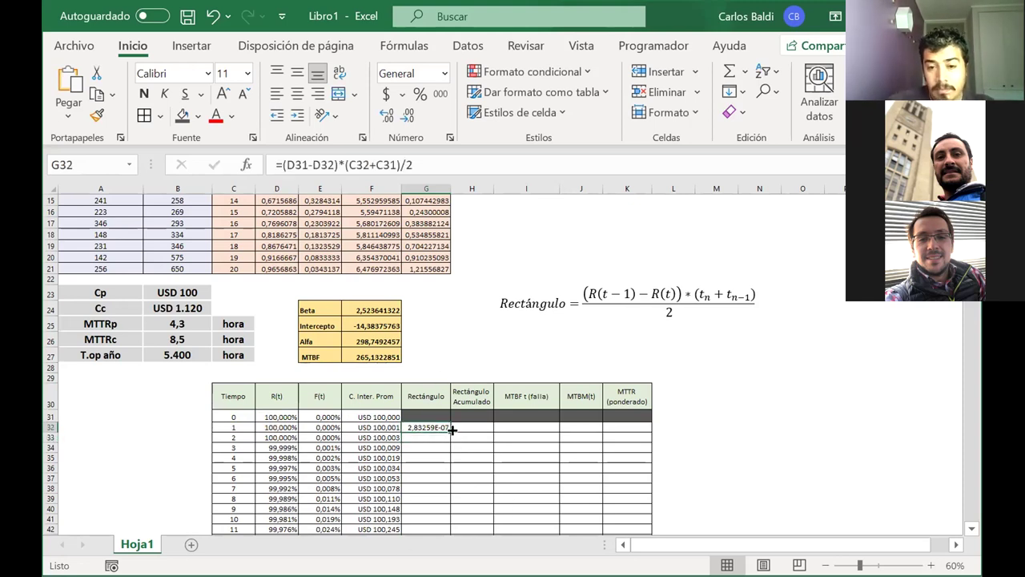
{"action": "left_click_drag", "start_coordinate": [448, 430], "coordinate": [448, 441]}
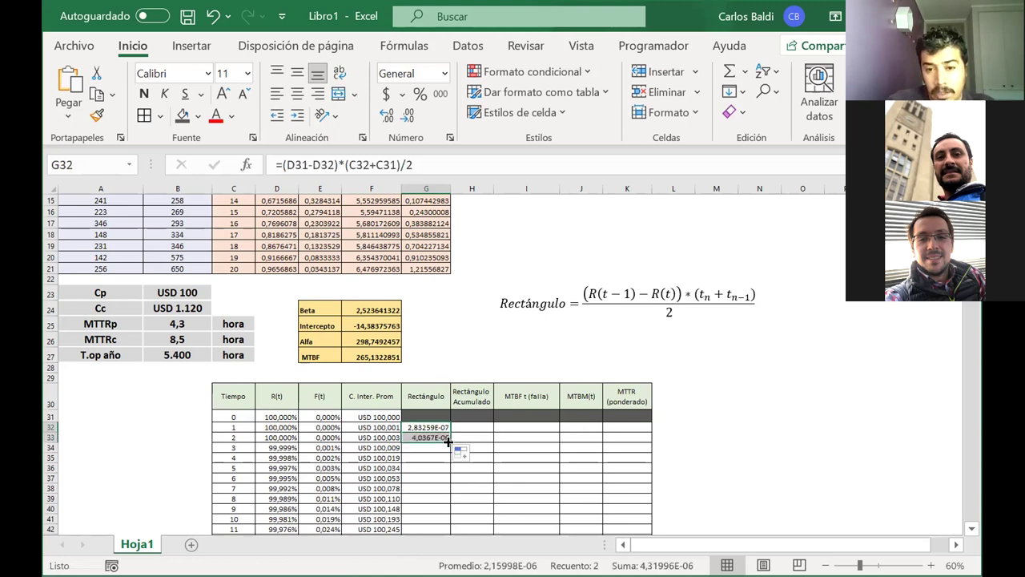
{"action": "left_click", "coordinate": [427, 437]}
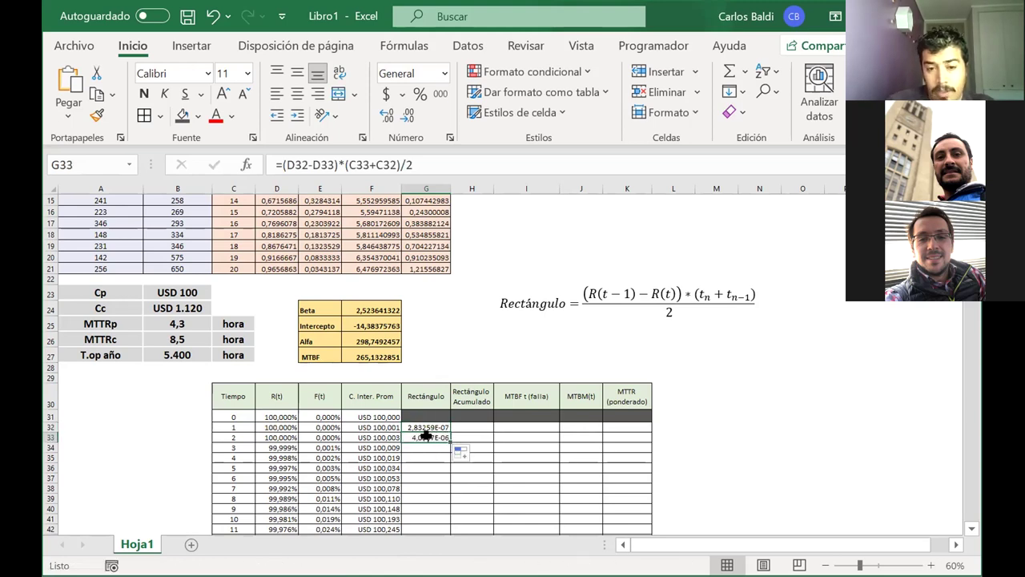
{"action": "double_click", "coordinate": [427, 437]}
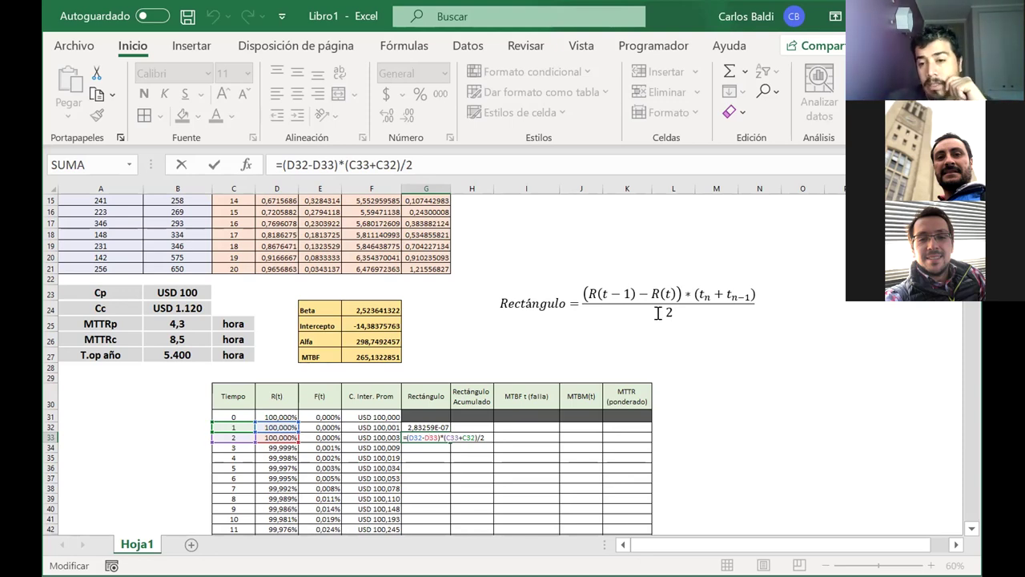
{"action": "key", "text": "Return"}
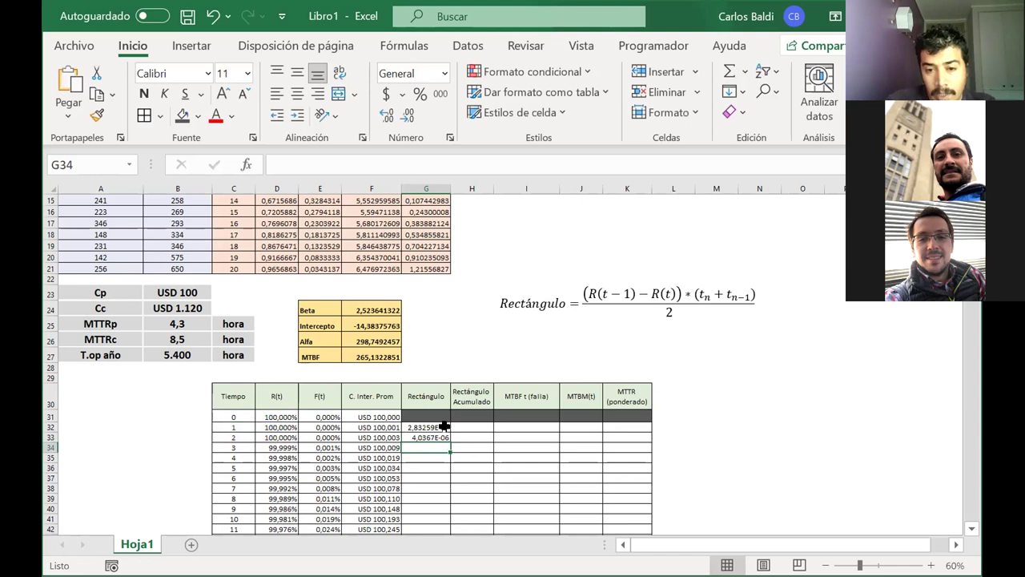
Fill the Rectángulo formula from G33 down to the table's last row, time 336, and check the filled column
{"action": "left_click", "coordinate": [442, 434]}
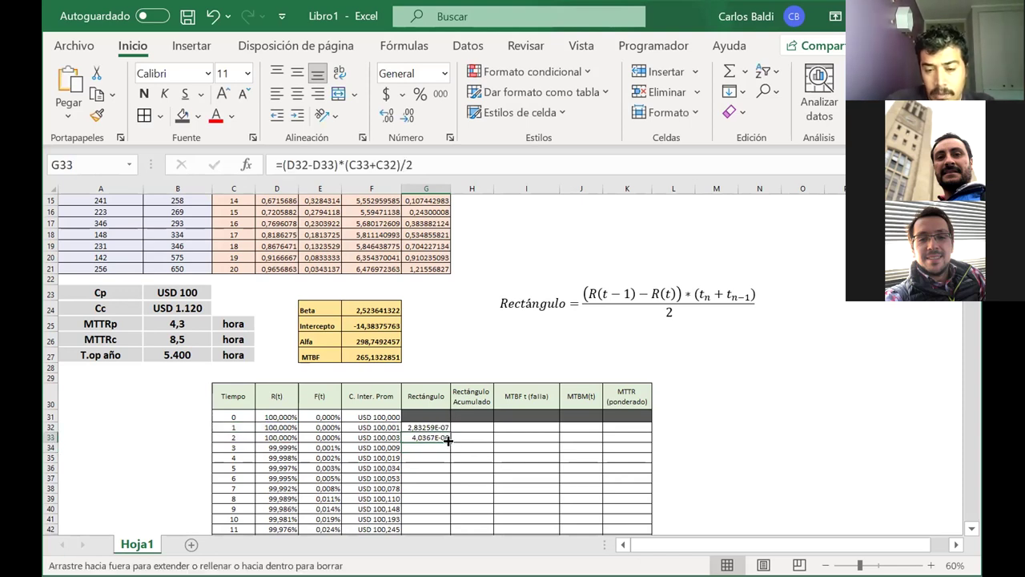
{"action": "double_click", "coordinate": [450, 443]}
{"action": "scroll", "coordinate": [450, 443], "scroll_direction": "down", "scroll_amount": 20}
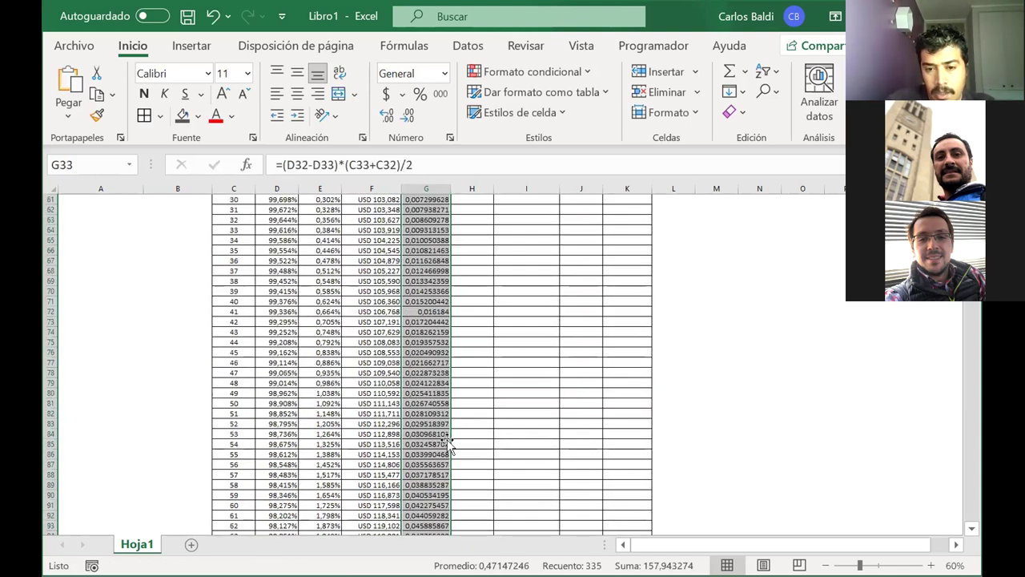
{"action": "scroll", "coordinate": [451, 443], "scroll_direction": "down", "scroll_amount": 20}
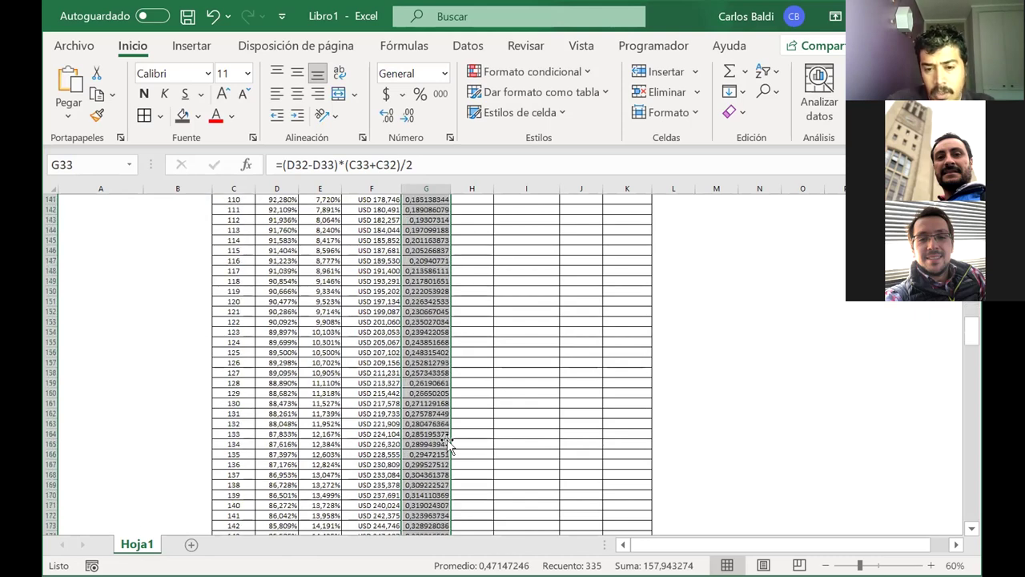
{"action": "scroll", "coordinate": [450, 444], "scroll_direction": "down", "scroll_amount": 20}
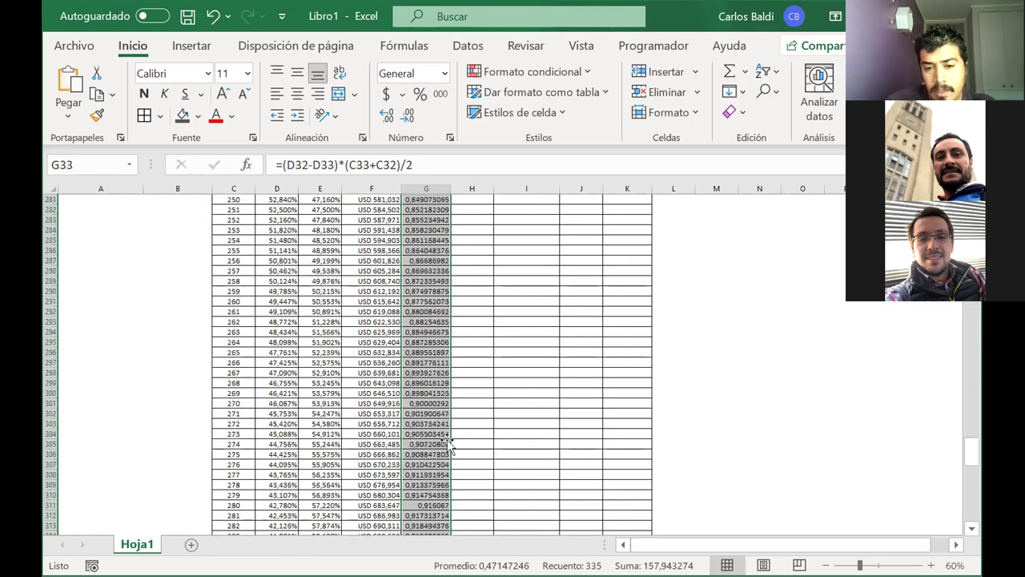
{"action": "scroll", "coordinate": [447, 439], "scroll_direction": "up", "scroll_amount": 20}
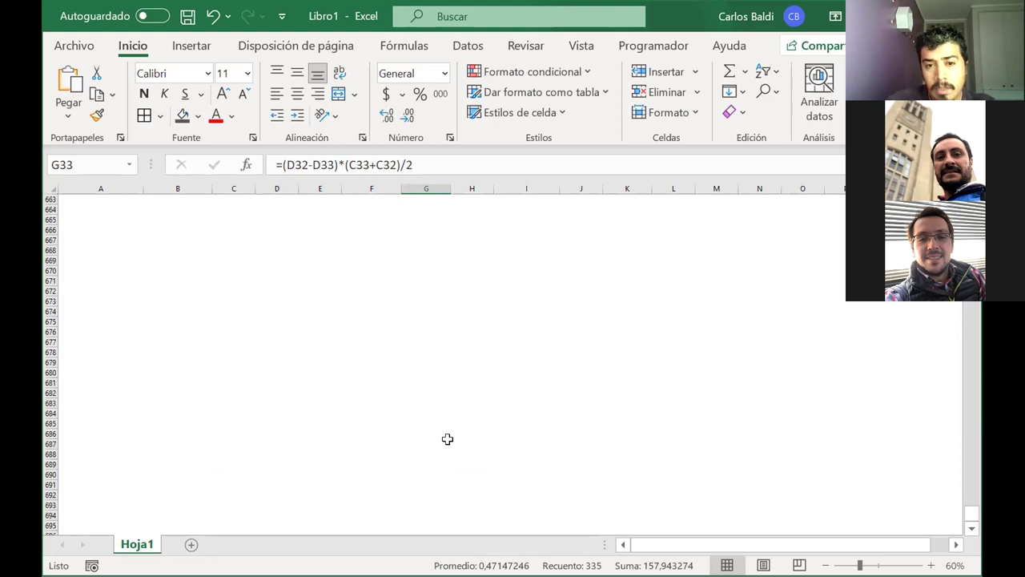
{"action": "scroll", "coordinate": [447, 439], "scroll_direction": "up", "scroll_amount": 20}
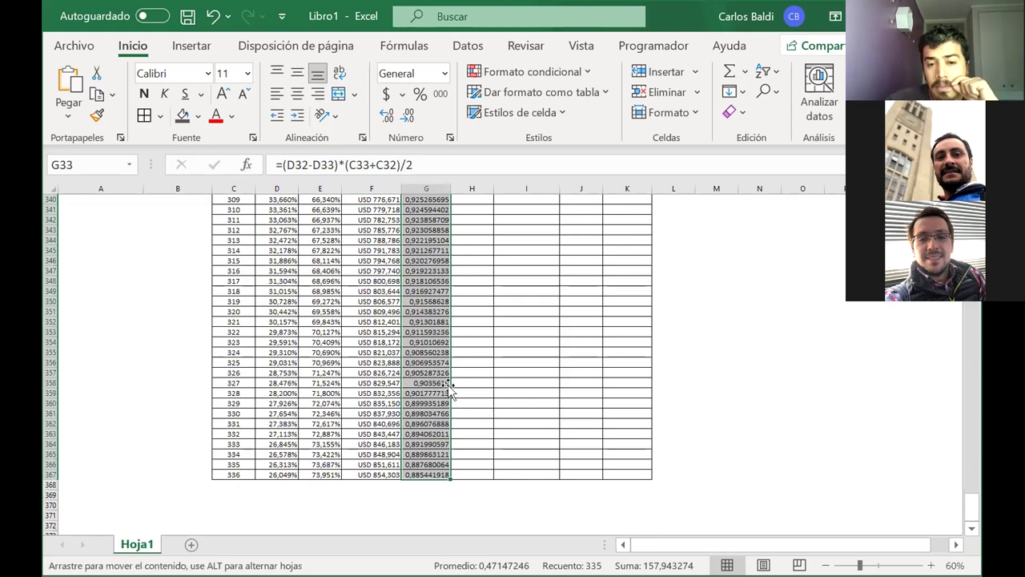
{"action": "scroll", "coordinate": [478, 366], "scroll_direction": "up", "scroll_amount": 20}
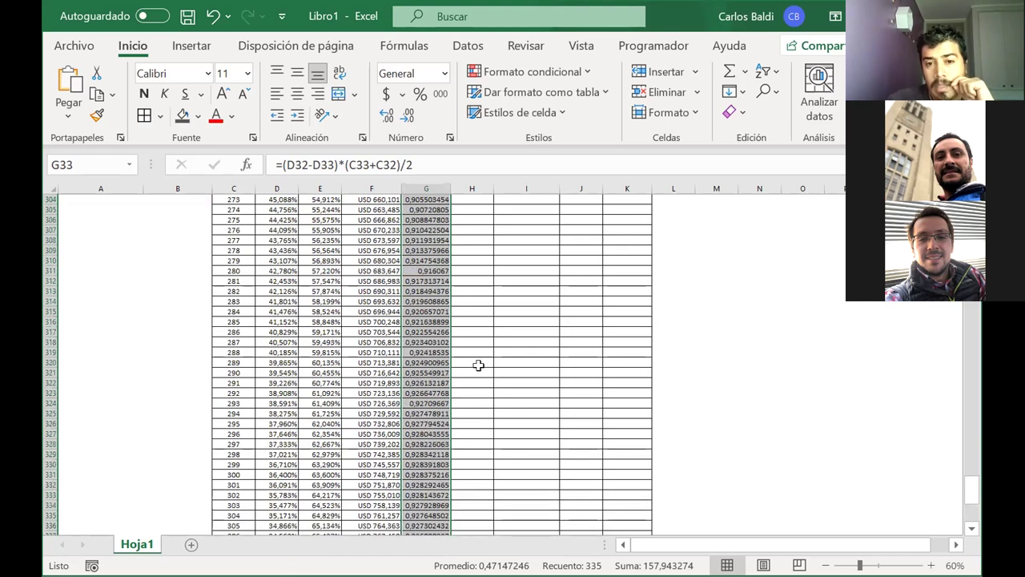
{"action": "scroll", "coordinate": [478, 365], "scroll_direction": "down", "scroll_amount": 5}
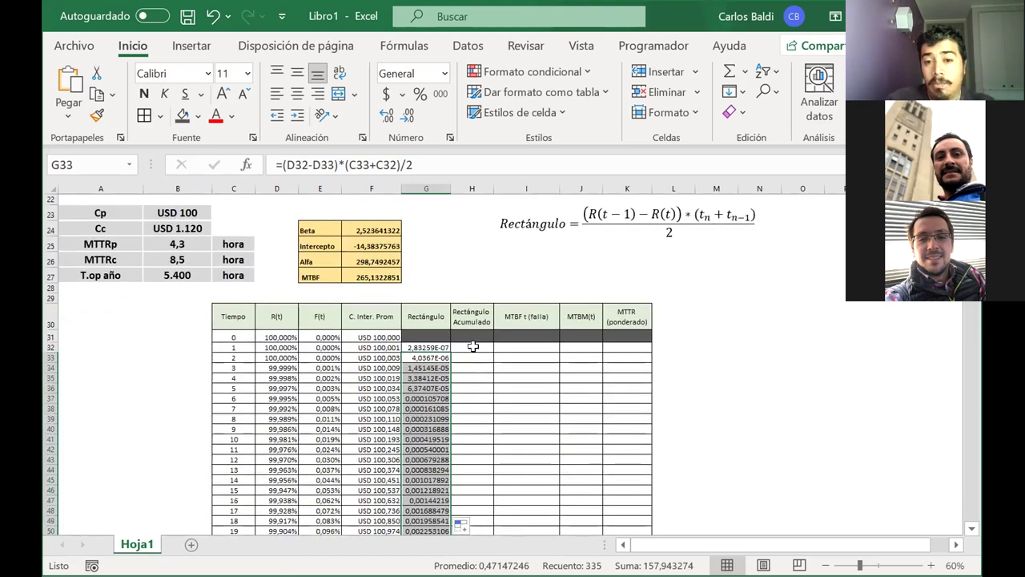
Start the Rectángulo Acumulado column by setting H32 to =G32
{"action": "left_click", "coordinate": [473, 346]}
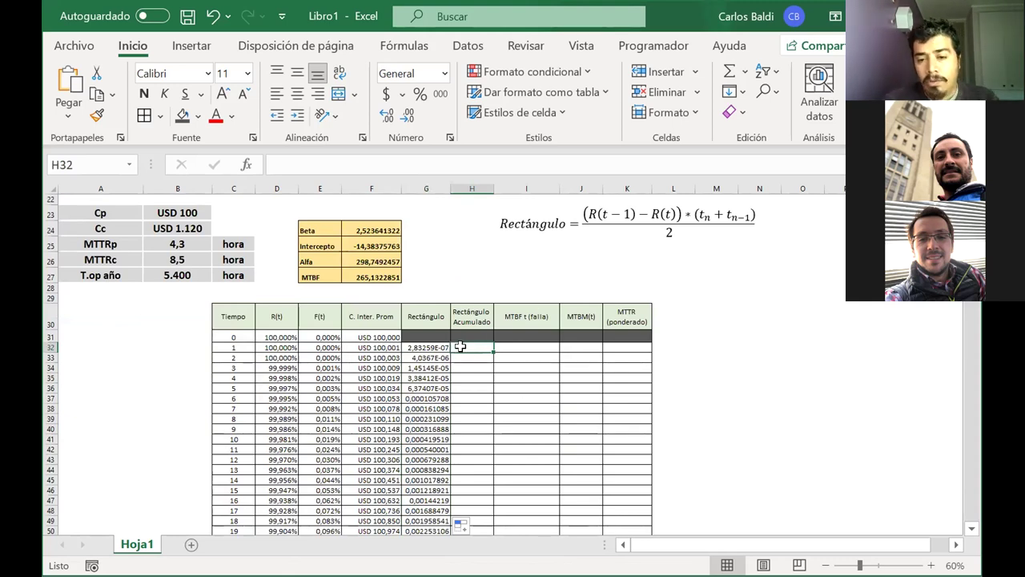
{"action": "type", "text": "="}
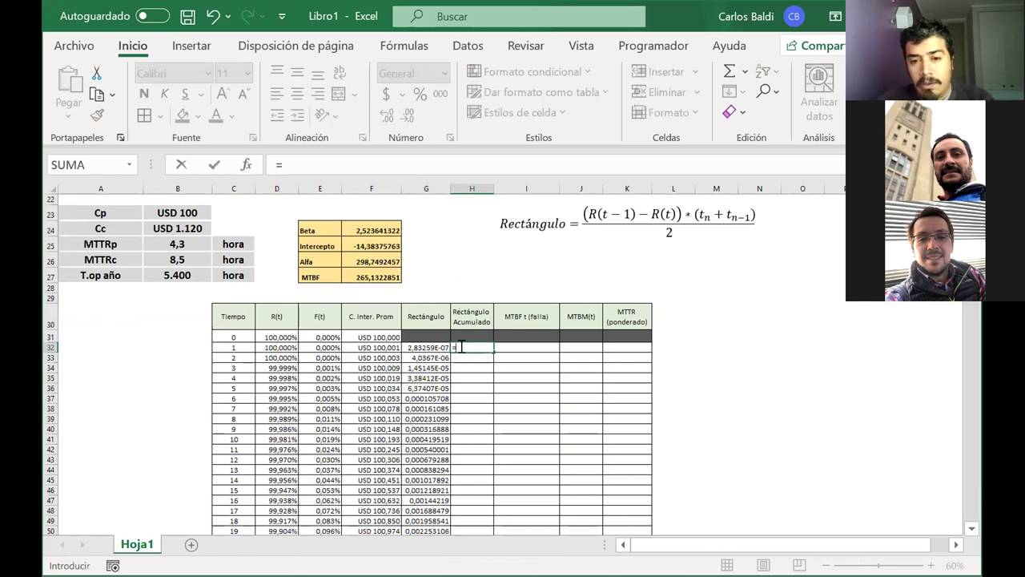
{"action": "left_click", "coordinate": [421, 345]}
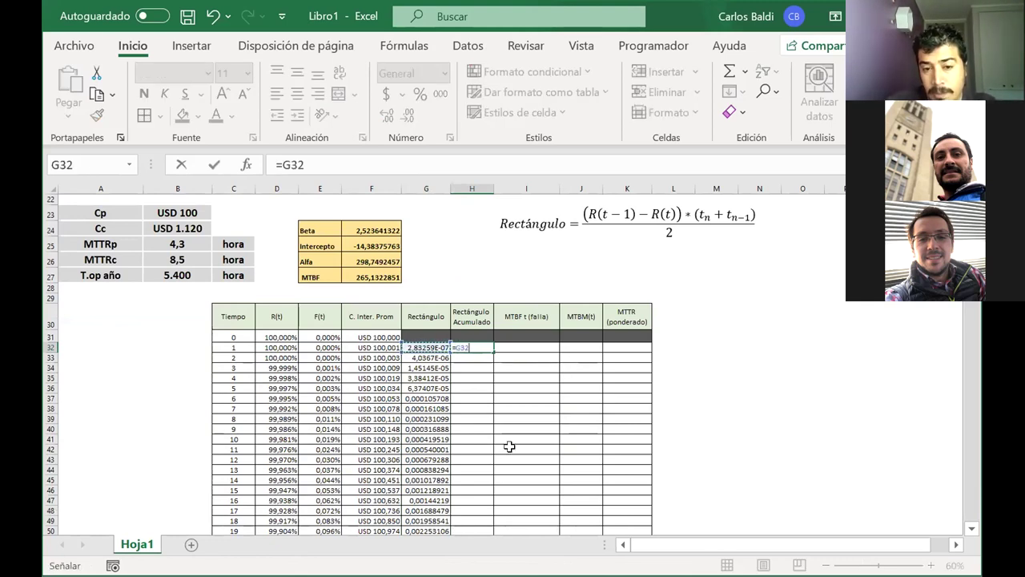
{"action": "key", "text": "Return"}
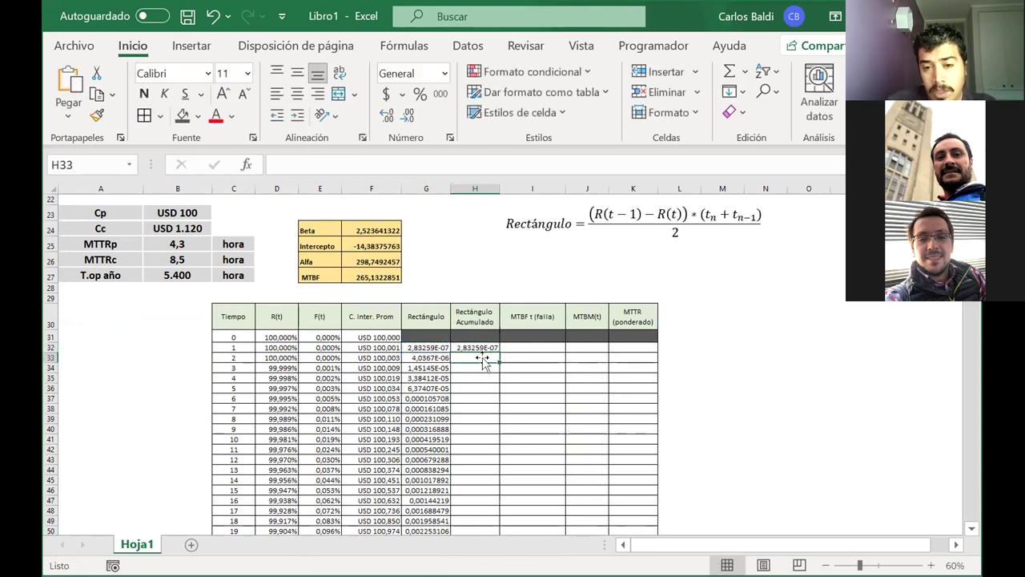
Enter =H32+G33 in H33 to add the current rectangle to the previous accumulated value
{"action": "type", "text": "="}
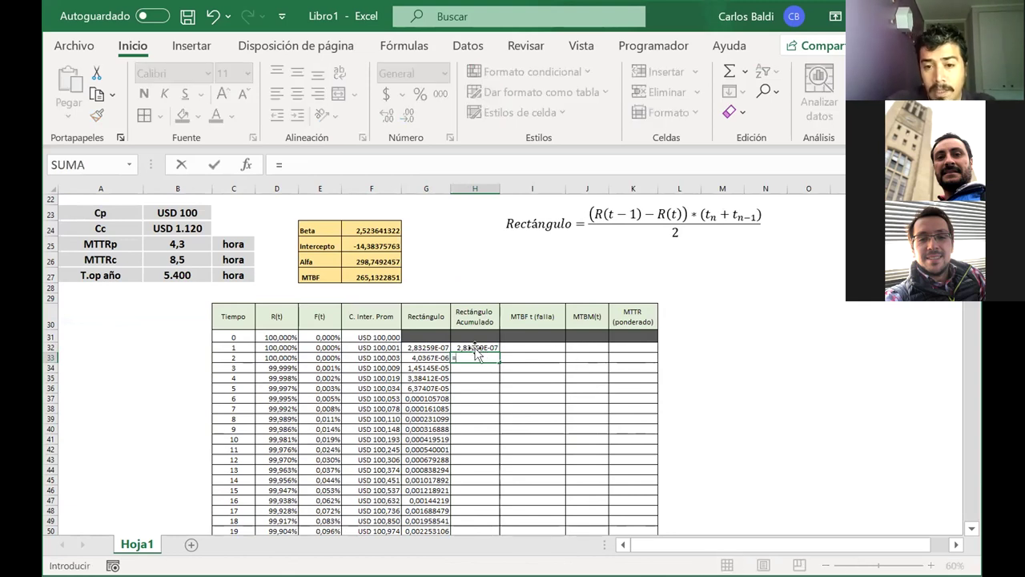
{"action": "left_click", "coordinate": [474, 347]}
{"action": "type", "text": "+"}
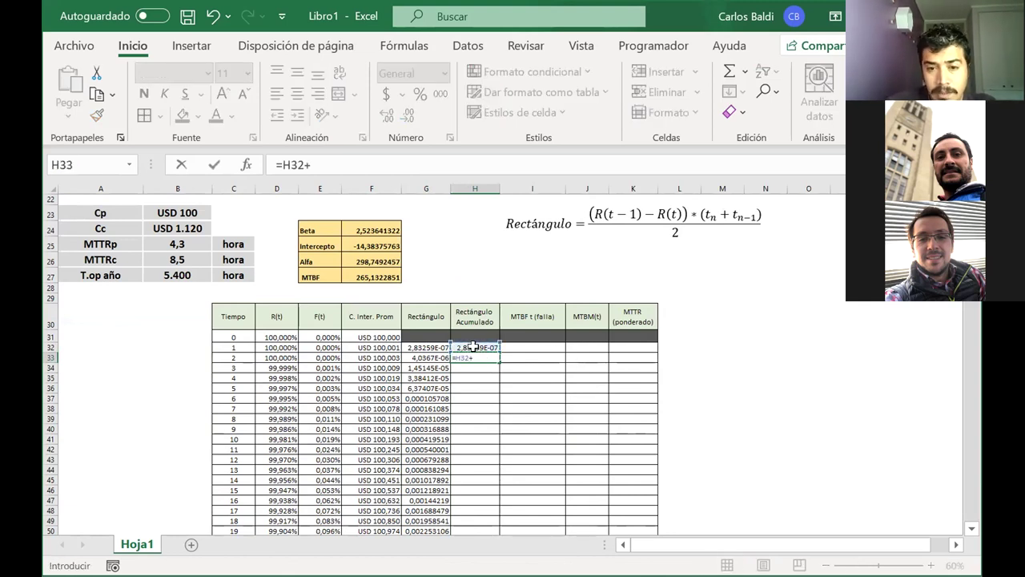
{"action": "key", "text": "Left"}
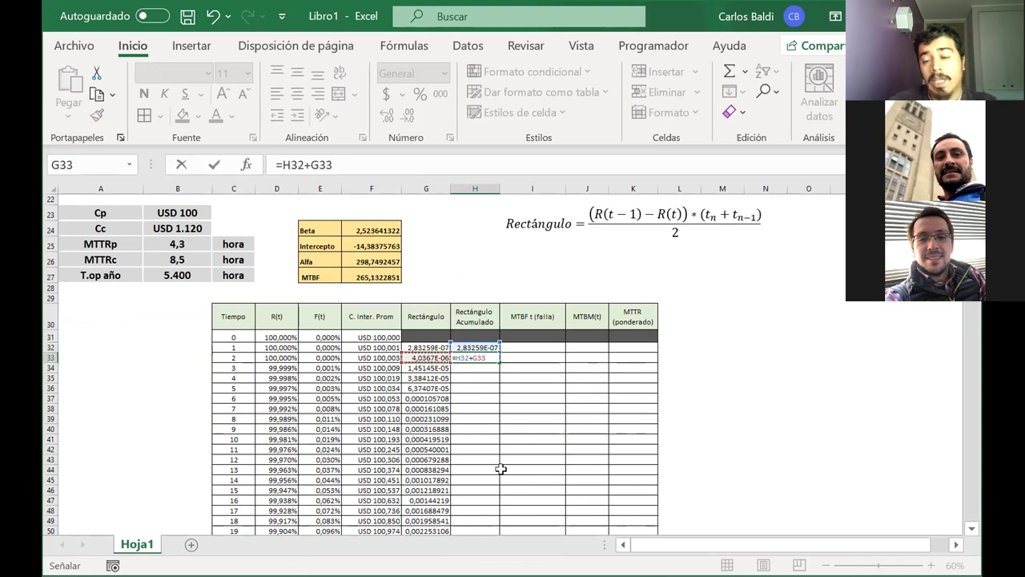
{"action": "key", "text": "Return"}
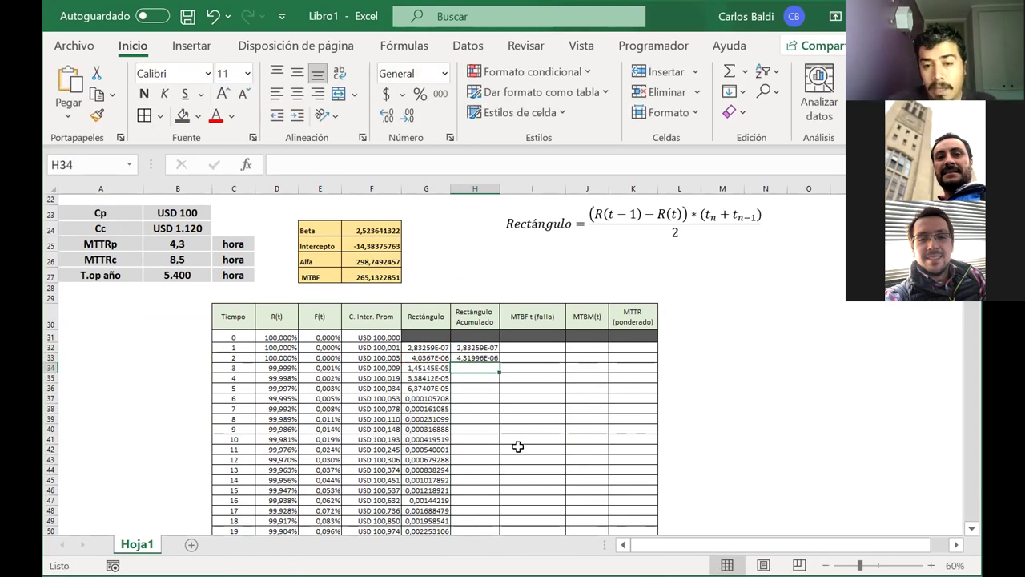
Copy the accumulated formula from H33 to H34 and check the cell references in the copy
{"action": "left_click", "coordinate": [490, 356]}
{"action": "left_click_drag", "start_coordinate": [499, 362], "coordinate": [495, 373]}
{"action": "double_click", "coordinate": [486, 368]}
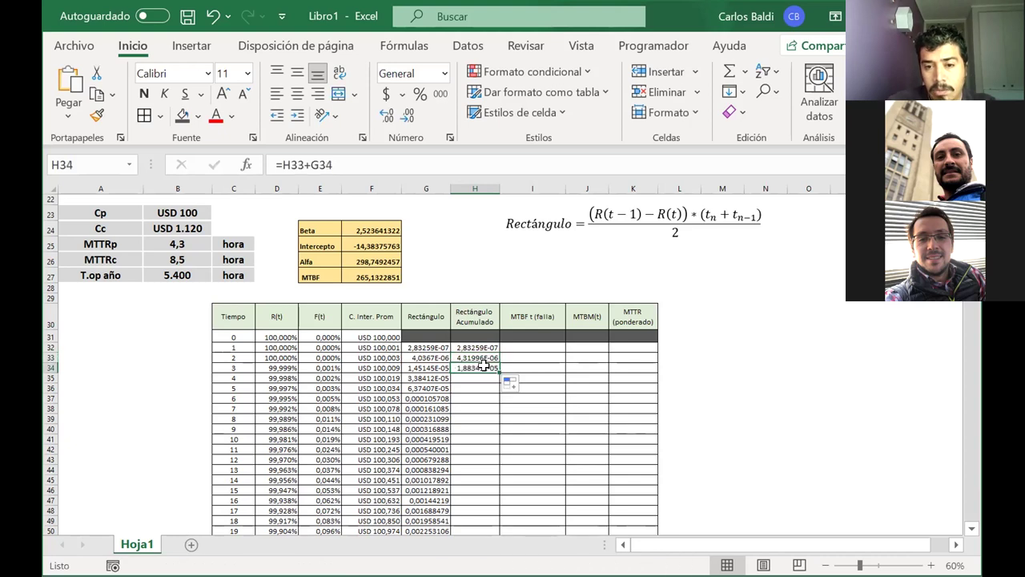
{"action": "key", "text": "Return"}
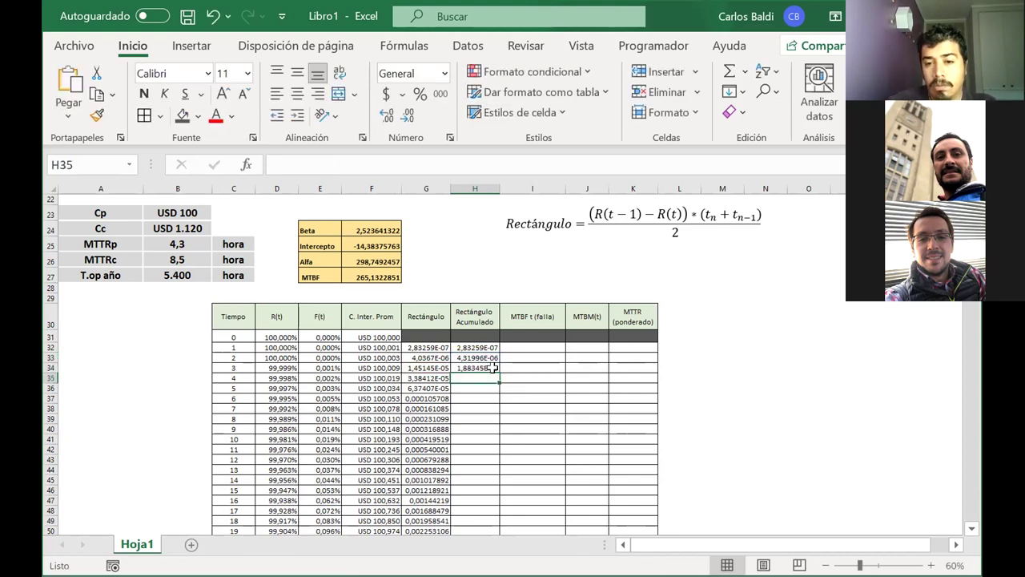
Fill the Rectángulo Acumulado formula from H34 down to the end of the table and look over the filled values
{"action": "left_click", "coordinate": [494, 369]}
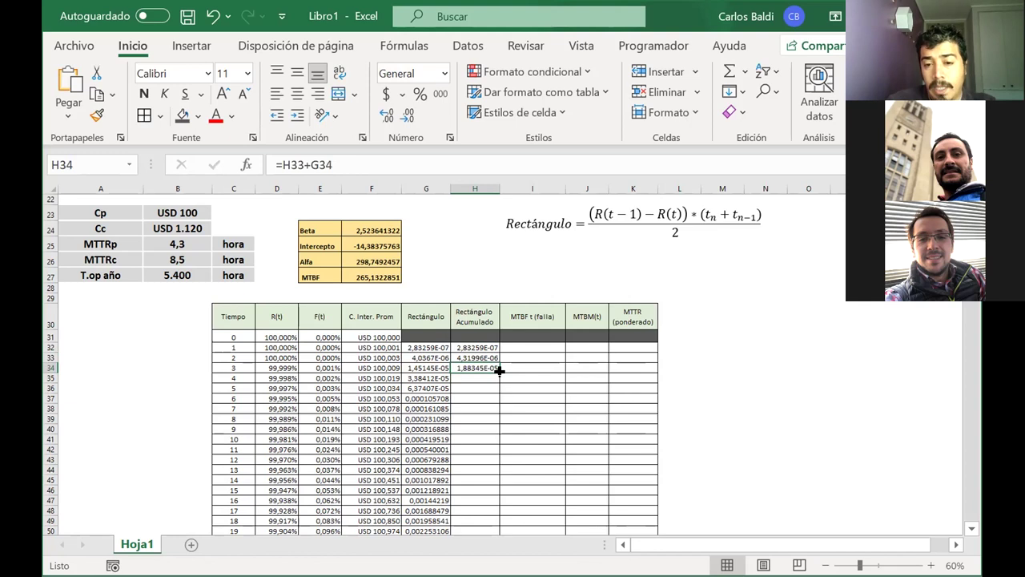
{"action": "double_click", "coordinate": [499, 370]}
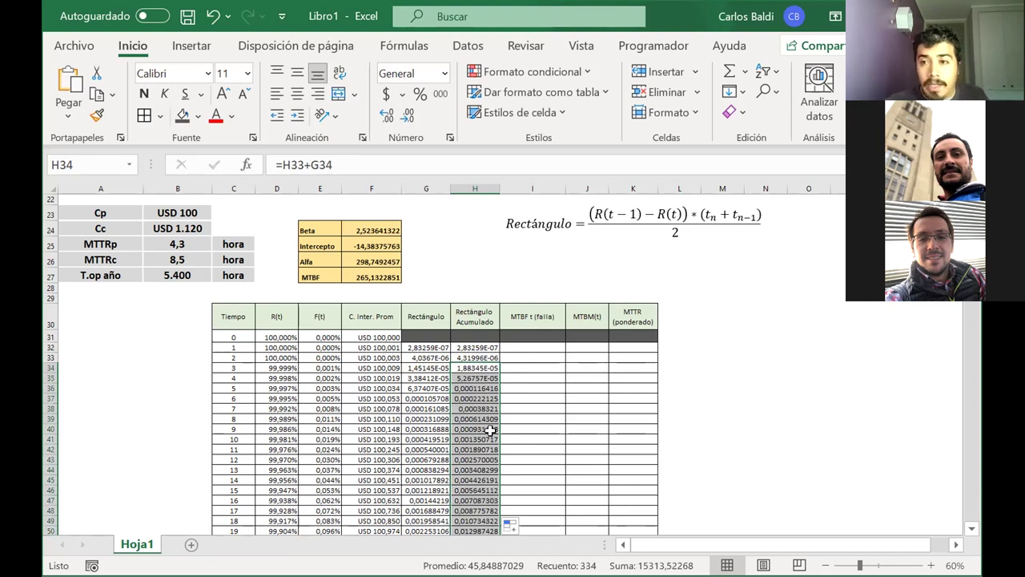
{"action": "scroll", "coordinate": [491, 430], "scroll_direction": "down", "scroll_amount": 5}
{"action": "scroll", "coordinate": [490, 430], "scroll_direction": "down", "scroll_amount": 10}
{"action": "scroll", "coordinate": [491, 430], "scroll_direction": "down", "scroll_amount": 7}
{"action": "scroll", "coordinate": [491, 430], "scroll_direction": "up", "scroll_amount": 20}
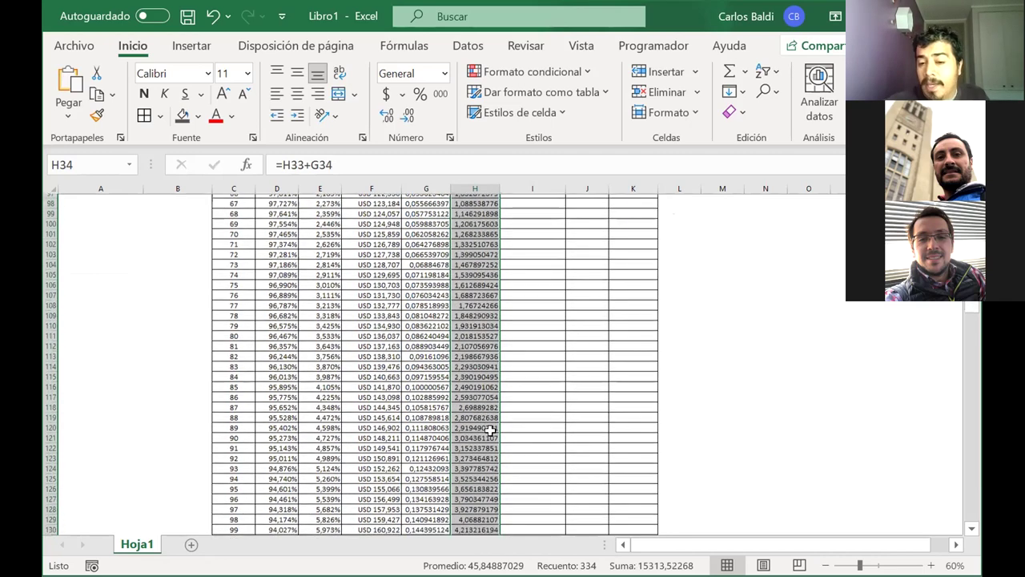
{"action": "scroll", "coordinate": [491, 430], "scroll_direction": "up", "scroll_amount": 1}
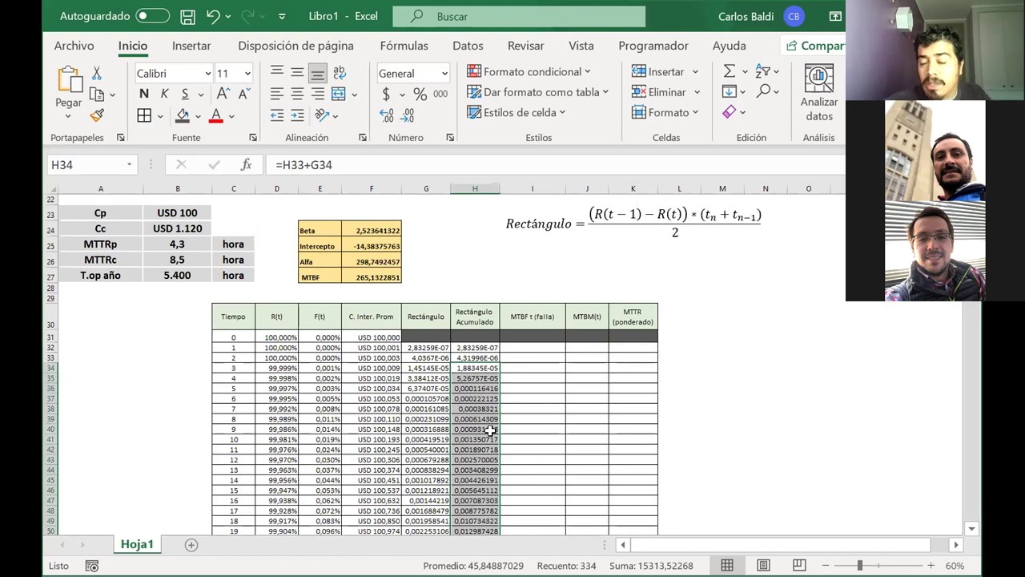
{"action": "scroll", "coordinate": [490, 431], "scroll_direction": "down", "scroll_amount": 1}
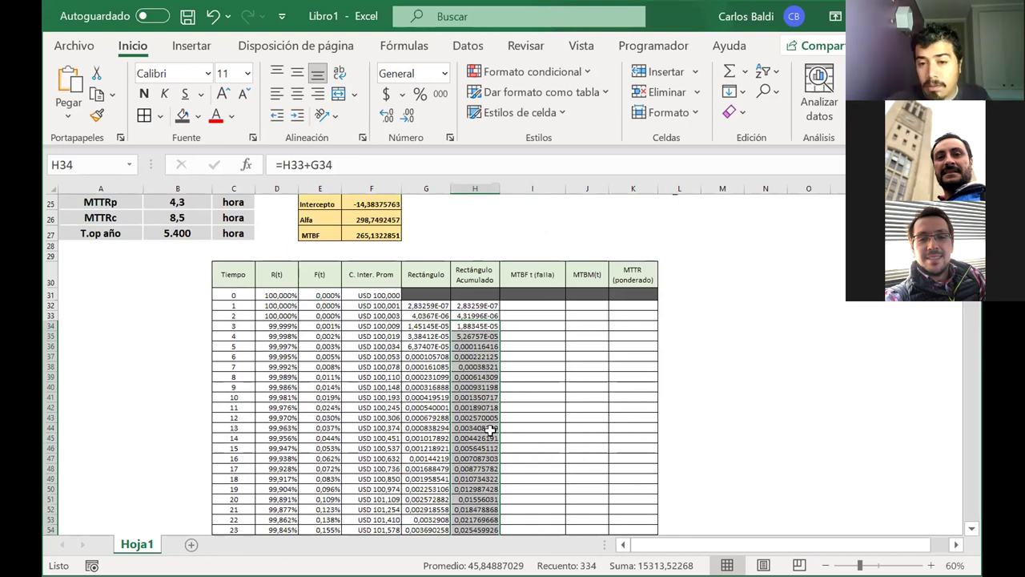
Sketch a red bell curve with a baseline and three narrow rectangles beside the table, and clear the sketch
{"action": "left_click", "coordinate": [414, 358]}
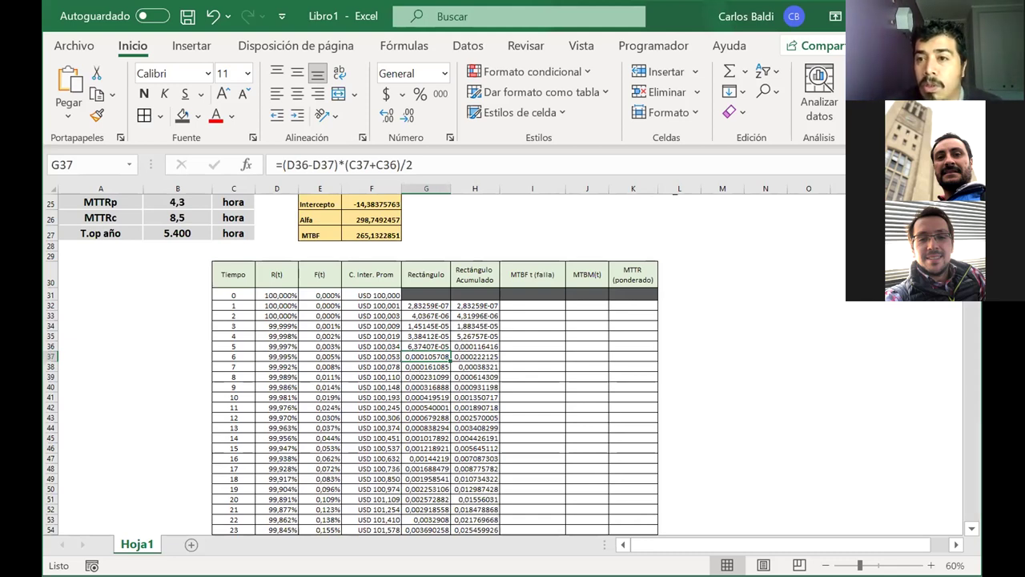
{"action": "mouse_move", "coordinate": [701, 411]}
{"action": "left_mouse_down"}
{"action": "mouse_move", "coordinate": [774, 332]}
{"action": "mouse_move", "coordinate": [847, 309]}
{"action": "mouse_move", "coordinate": [921, 414]}
{"action": "left_mouse_up"}
{"action": "left_click_drag", "start_coordinate": [690, 439], "coordinate": [925, 449]}
{"action": "left_click_drag", "start_coordinate": [801, 287], "coordinate": [785, 437]}
{"action": "left_click_drag", "start_coordinate": [809, 289], "coordinate": [793, 438]}
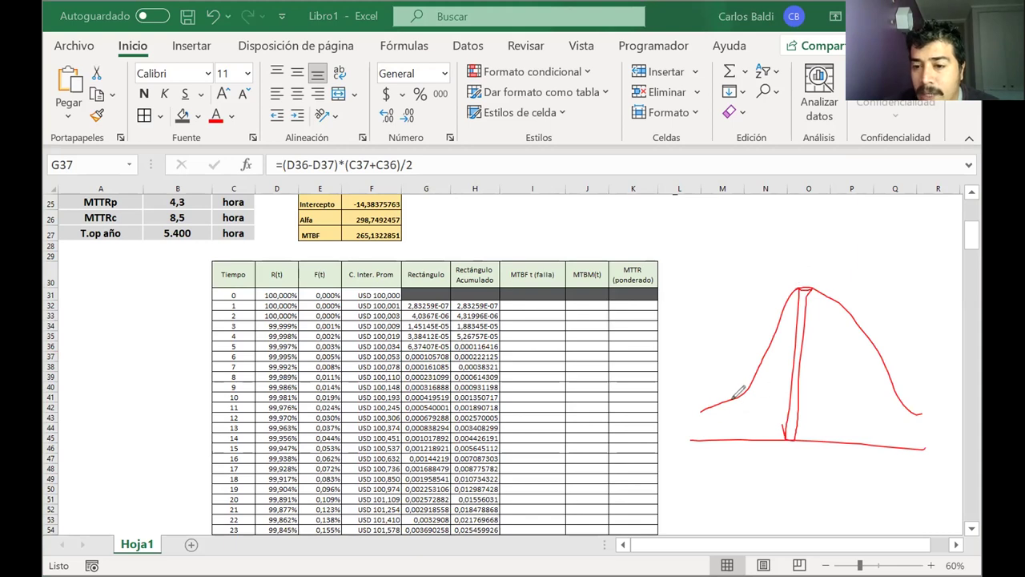
{"action": "left_click_drag", "start_coordinate": [729, 399], "coordinate": [727, 437]}
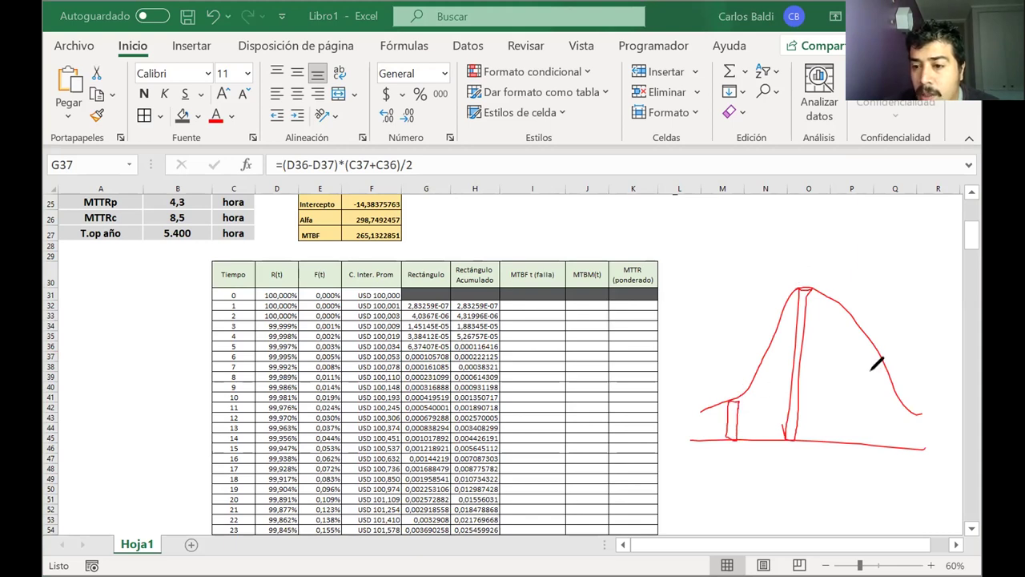
{"action": "left_click_drag", "start_coordinate": [868, 372], "coordinate": [867, 443]}
{"action": "left_click_drag", "start_coordinate": [870, 343], "coordinate": [890, 400]}
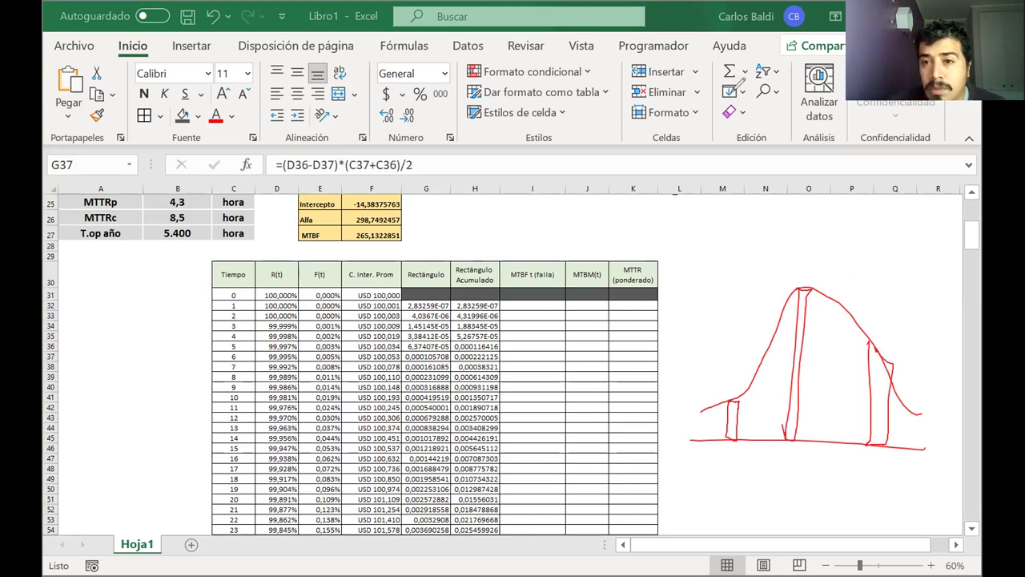
{"action": "key", "text": "e"}
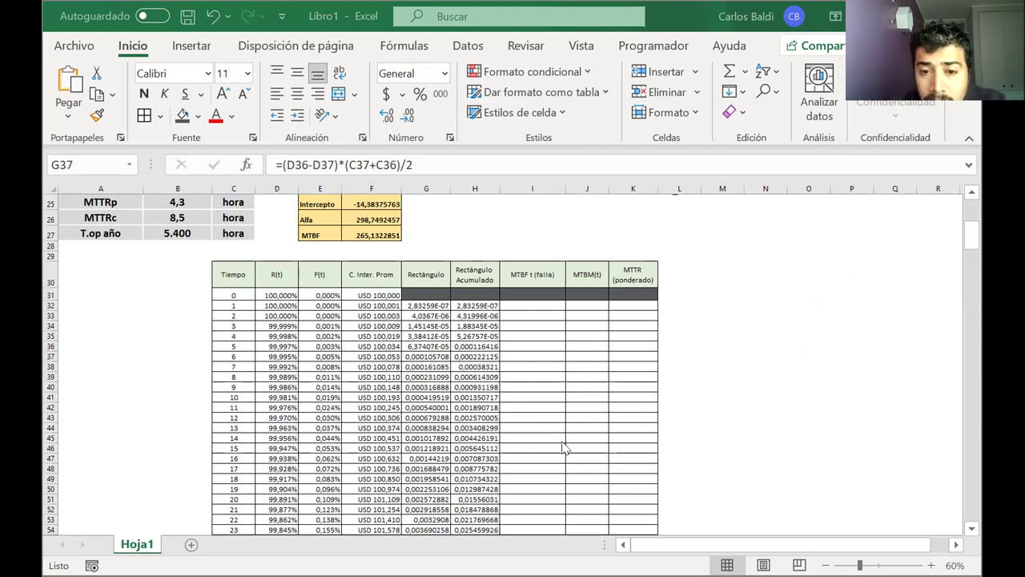
Select the Rectángulo column from its header in G30 down through the row for time 330 to review its values
{"action": "left_click_drag", "start_coordinate": [426, 274], "coordinate": [425, 296]}
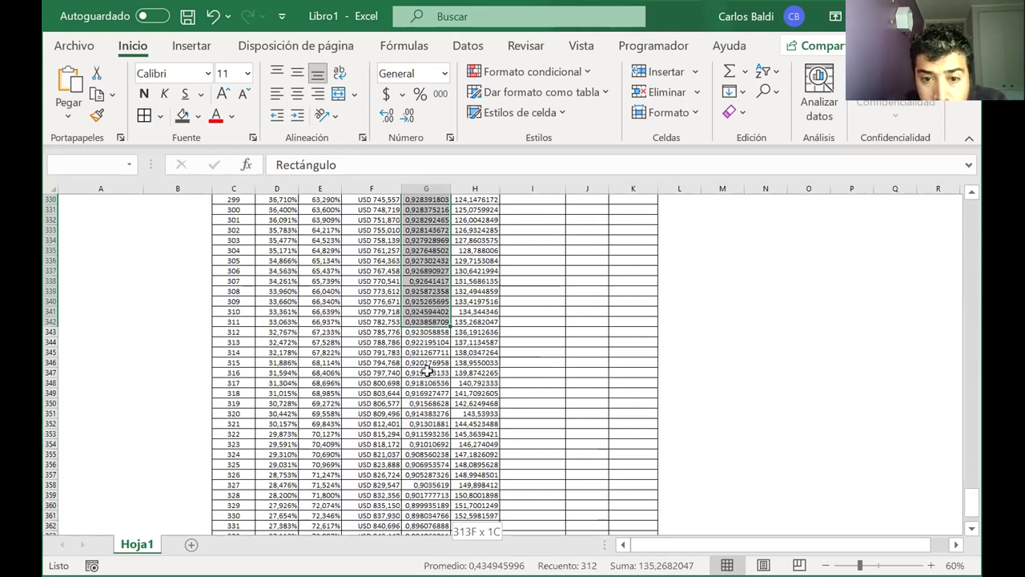
{"action": "left_click_drag", "start_coordinate": [432, 344], "coordinate": [430, 373]}
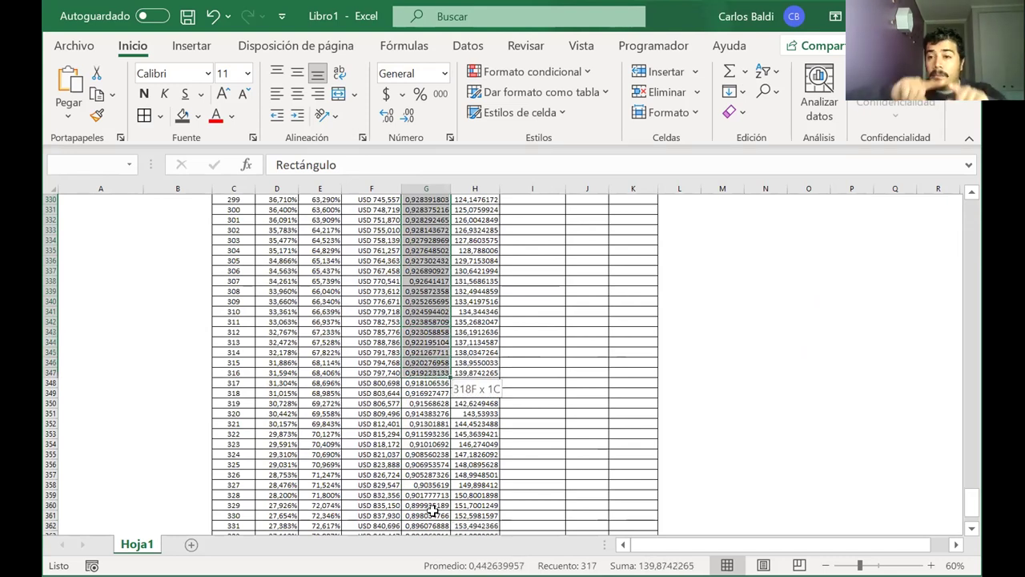
{"action": "left_click_drag", "start_coordinate": [433, 511], "coordinate": [432, 510]}
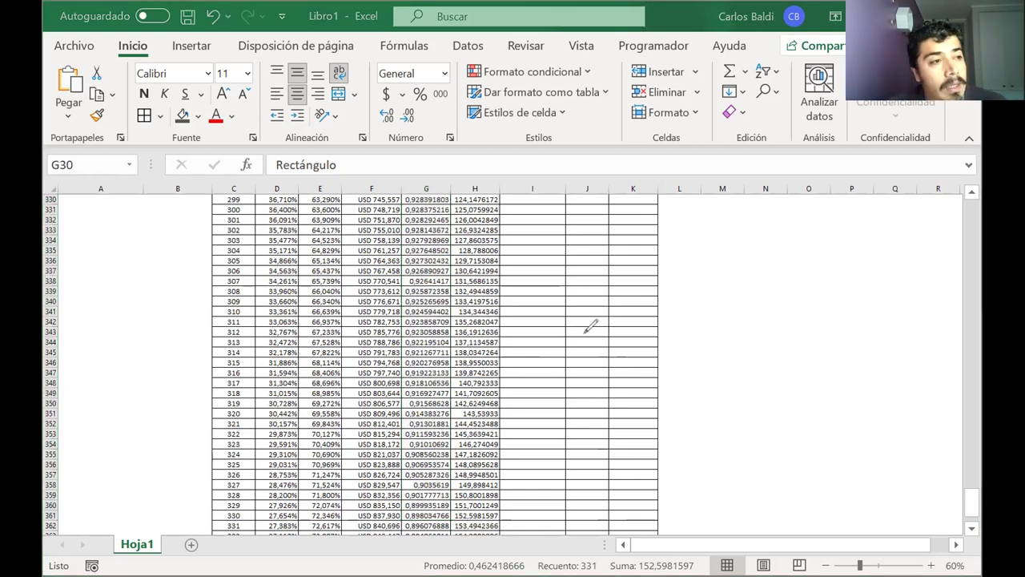
Draw a red bell curve labelled f(t) beside the table, with a baseline and a vertical line at its peak
{"action": "left_click_drag", "start_coordinate": [694, 402], "coordinate": [883, 393]}
{"action": "mouse_move", "coordinate": [700, 383]}
{"action": "left_mouse_down"}
{"action": "mouse_move", "coordinate": [732, 364]}
{"action": "mouse_move", "coordinate": [753, 285]}
{"action": "mouse_move", "coordinate": [813, 298]}
{"action": "mouse_move", "coordinate": [843, 347]}
{"action": "mouse_move", "coordinate": [870, 362]}
{"action": "left_mouse_up"}
{"action": "mouse_move", "coordinate": [683, 215]}
{"action": "left_mouse_down"}
{"action": "mouse_move", "coordinate": [678, 240]}
{"action": "mouse_move", "coordinate": [707, 231]}
{"action": "left_mouse_up"}
{"action": "left_click_drag", "start_coordinate": [708, 227], "coordinate": [711, 245]}
{"action": "left_click_drag", "start_coordinate": [774, 264], "coordinate": [779, 386]}
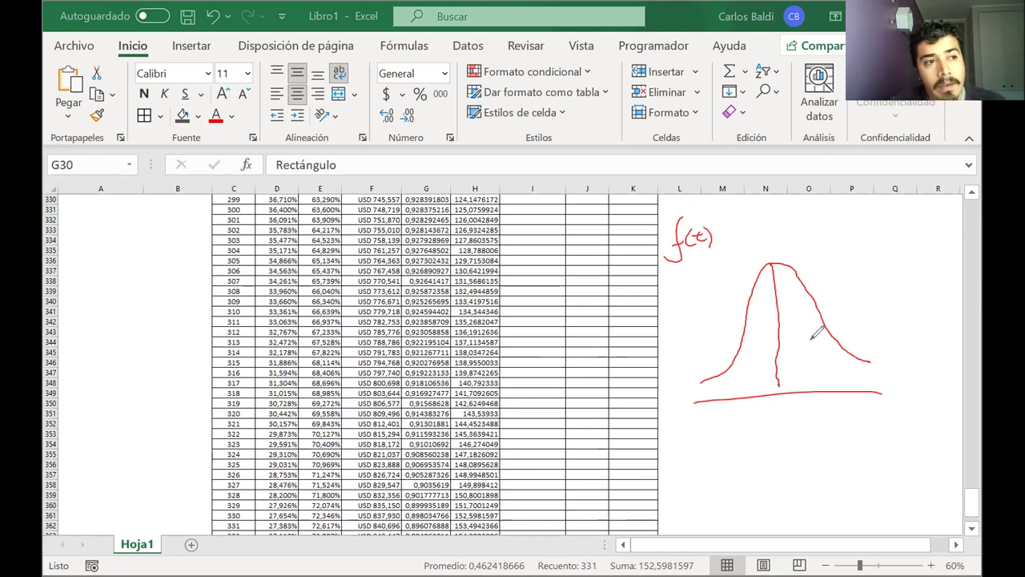
Add three narrow rectangles under the f(t) curve, two before the peak and one after it, and retrace the peak's vertical line
{"action": "left_click_drag", "start_coordinate": [834, 337], "coordinate": [836, 394]}
{"action": "left_click_drag", "start_coordinate": [833, 341], "coordinate": [842, 391]}
{"action": "mouse_move", "coordinate": [723, 390]}
{"action": "left_mouse_down"}
{"action": "mouse_move", "coordinate": [722, 370]}
{"action": "mouse_move", "coordinate": [736, 394]}
{"action": "left_mouse_up"}
{"action": "left_click_drag", "start_coordinate": [750, 313], "coordinate": [750, 393]}
{"action": "left_click_drag", "start_coordinate": [748, 302], "coordinate": [758, 393]}
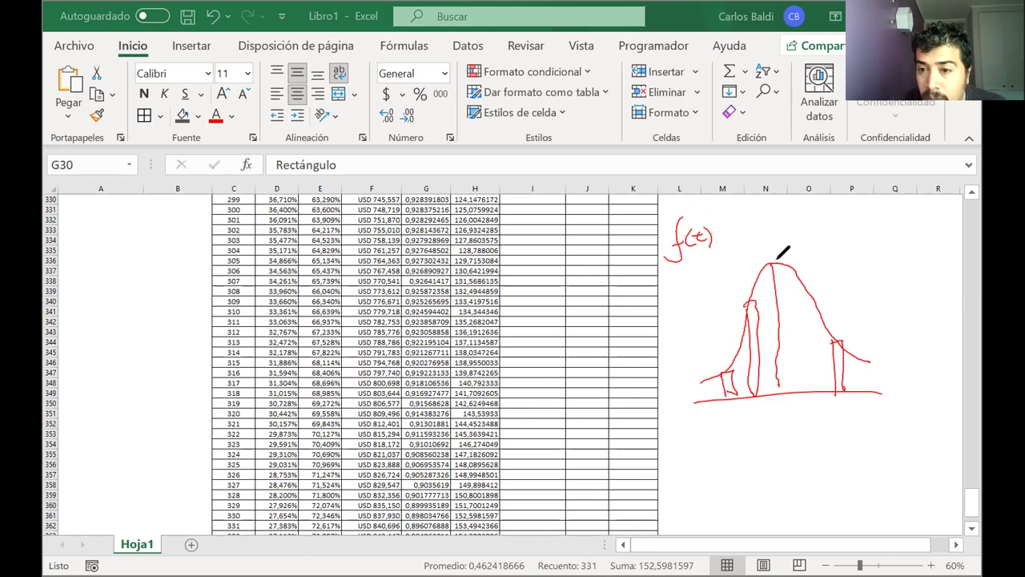
{"action": "left_click_drag", "start_coordinate": [772, 261], "coordinate": [778, 383]}
Mark values in the Rectángulo column around rows 342 and 359, and mark the curve's peak, descending side and tail
{"action": "left_click_drag", "start_coordinate": [423, 494], "coordinate": [399, 495]}
{"action": "left_click_drag", "start_coordinate": [407, 316], "coordinate": [411, 319]}
{"action": "left_click_drag", "start_coordinate": [758, 263], "coordinate": [767, 264]}
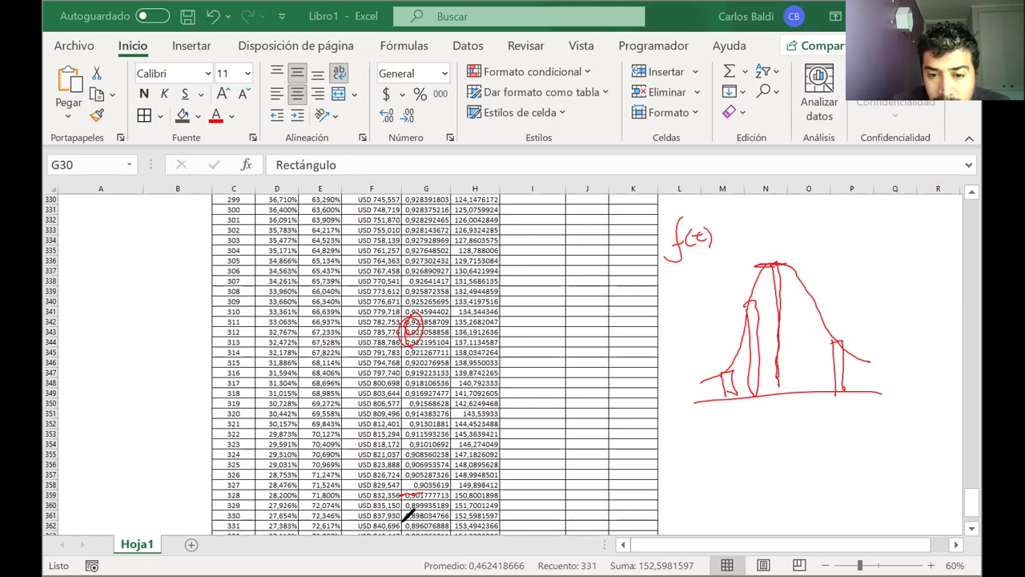
{"action": "left_click_drag", "start_coordinate": [798, 279], "coordinate": [805, 284]}
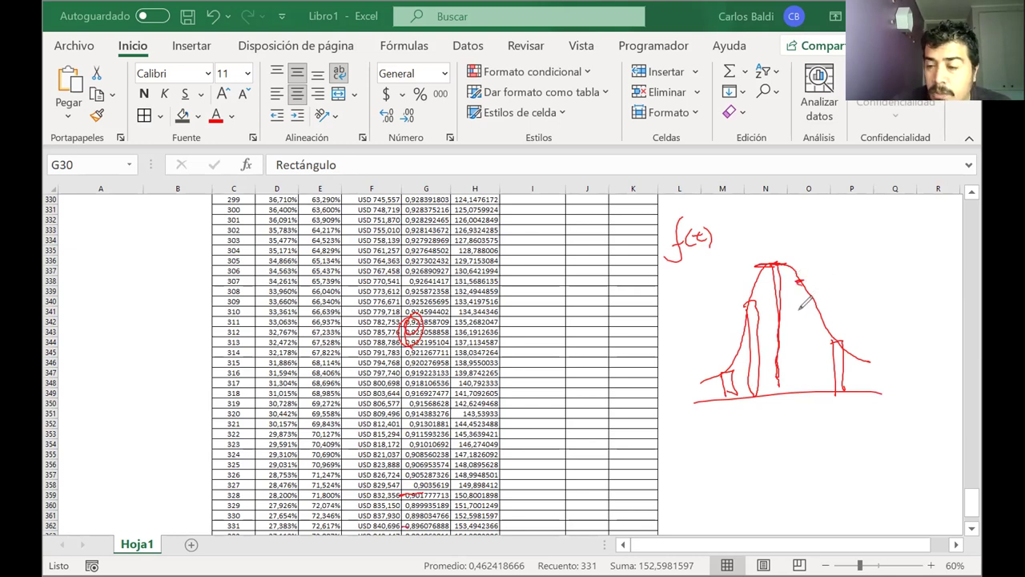
{"action": "left_click_drag", "start_coordinate": [878, 367], "coordinate": [884, 370]}
{"action": "left_click", "coordinate": [924, 371]}
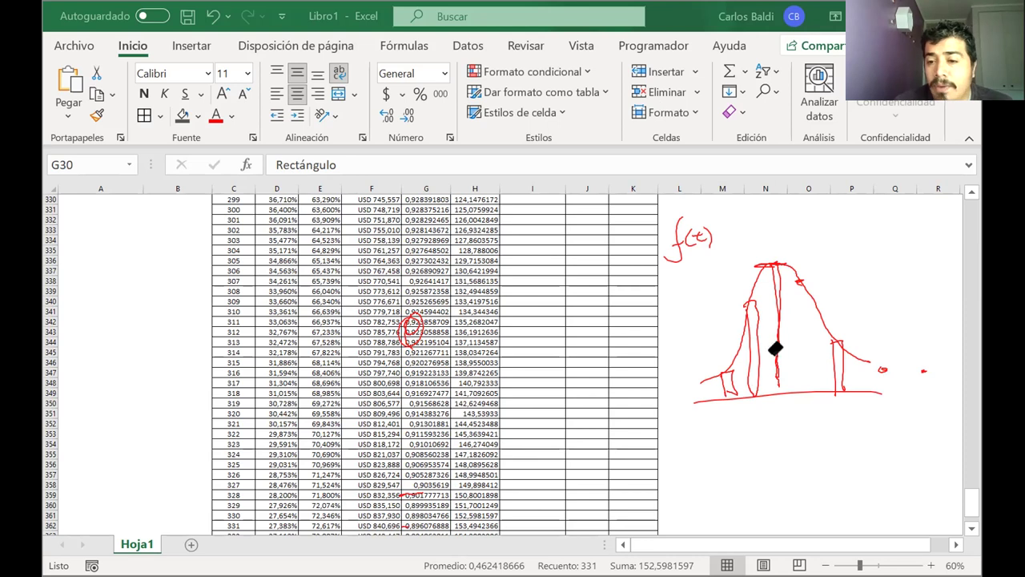
Erase the bars under the sketched f(t) curve and mark its accumulated area with vertical dividers and black hatching
{"action": "left_click", "coordinate": [730, 385]}
{"action": "left_click", "coordinate": [836, 368]}
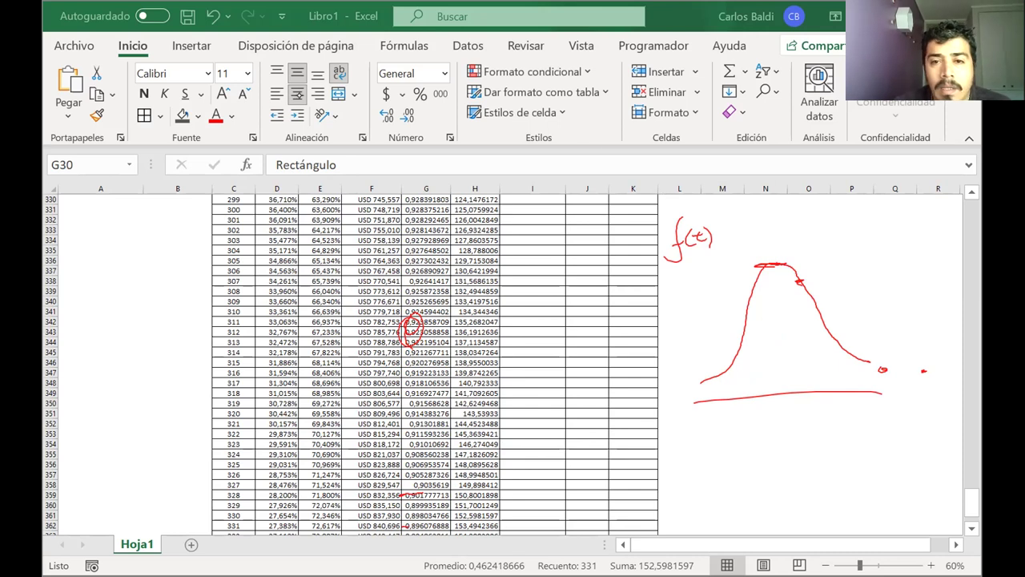
{"action": "left_click_drag", "start_coordinate": [752, 285], "coordinate": [749, 399]}
{"action": "mouse_move", "coordinate": [742, 356]}
{"action": "left_mouse_down"}
{"action": "mouse_move", "coordinate": [714, 387]}
{"action": "mouse_move", "coordinate": [745, 362]}
{"action": "left_mouse_up"}
{"action": "mouse_move", "coordinate": [786, 264]}
{"action": "left_mouse_down"}
{"action": "mouse_move", "coordinate": [792, 395]}
{"action": "mouse_move", "coordinate": [782, 281]}
{"action": "mouse_move", "coordinate": [785, 350]}
{"action": "left_mouse_up"}
{"action": "mouse_move", "coordinate": [791, 298]}
{"action": "left_mouse_down"}
{"action": "mouse_move", "coordinate": [776, 330]}
{"action": "mouse_move", "coordinate": [785, 317]}
{"action": "mouse_move", "coordinate": [835, 405]}
{"action": "left_mouse_up"}
{"action": "mouse_move", "coordinate": [836, 329]}
{"action": "left_mouse_down"}
{"action": "mouse_move", "coordinate": [802, 353]}
{"action": "mouse_move", "coordinate": [820, 340]}
{"action": "mouse_move", "coordinate": [802, 314]}
{"action": "left_mouse_up"}
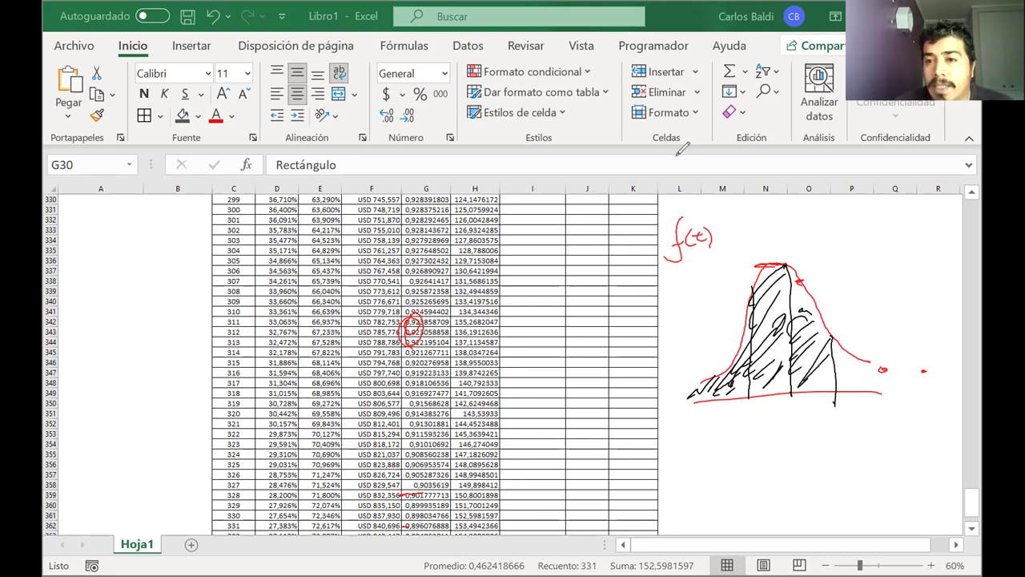
{"action": "key", "text": "Escape"}
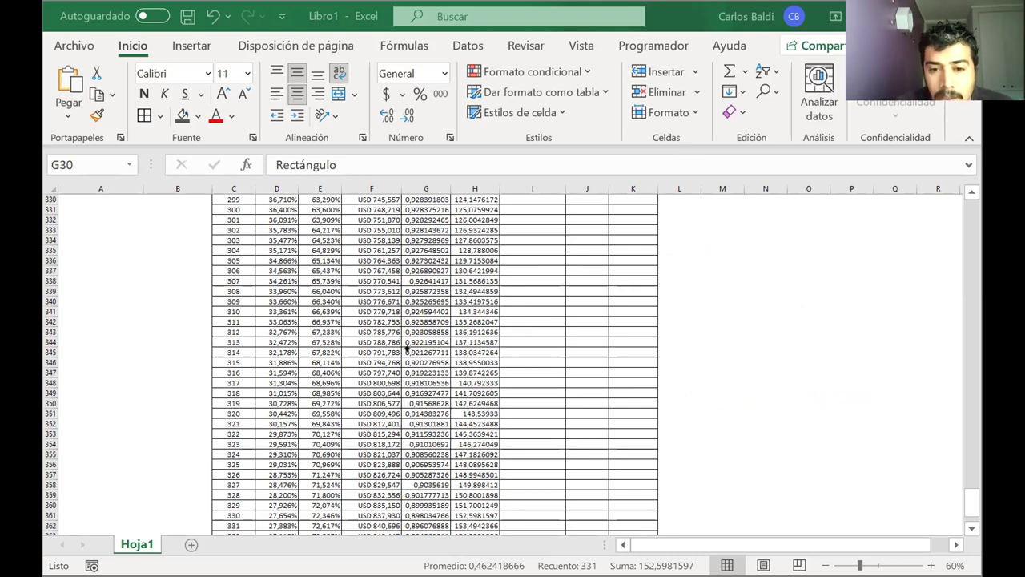
Review the Rectángulo Acumulado column from its last row, H367, back up to the first cell, H32
{"action": "scroll", "coordinate": [492, 337], "scroll_direction": "up", "scroll_amount": 20}
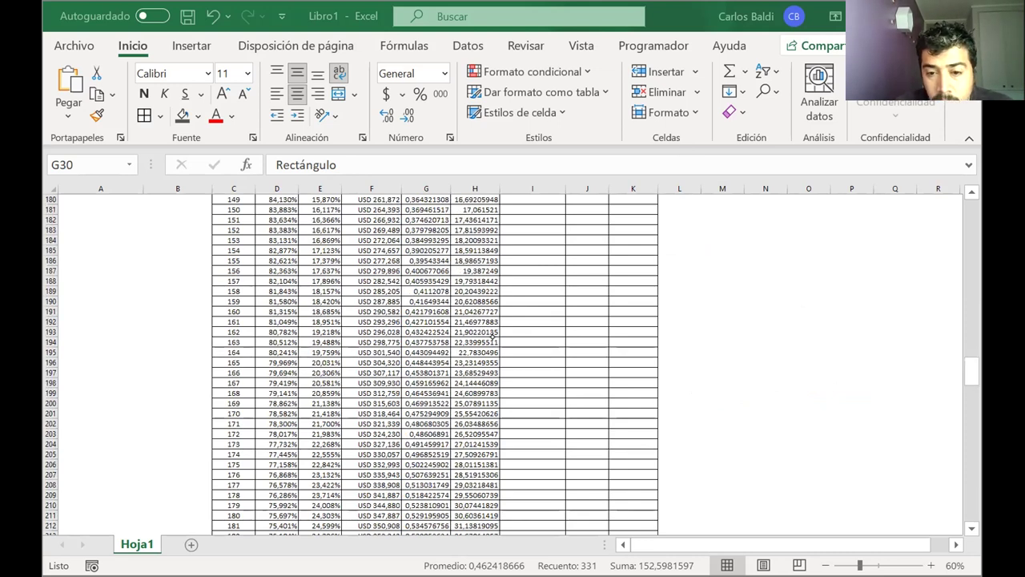
{"action": "scroll", "coordinate": [492, 337], "scroll_direction": "down", "scroll_amount": 20}
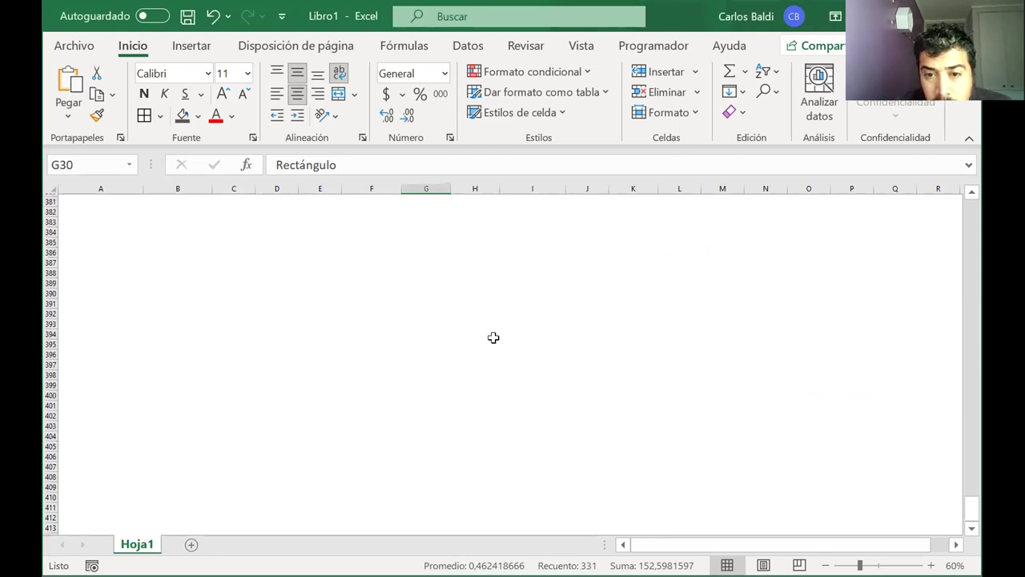
{"action": "scroll", "coordinate": [493, 337], "scroll_direction": "up", "scroll_amount": 12}
{"action": "left_click", "coordinate": [469, 423]}
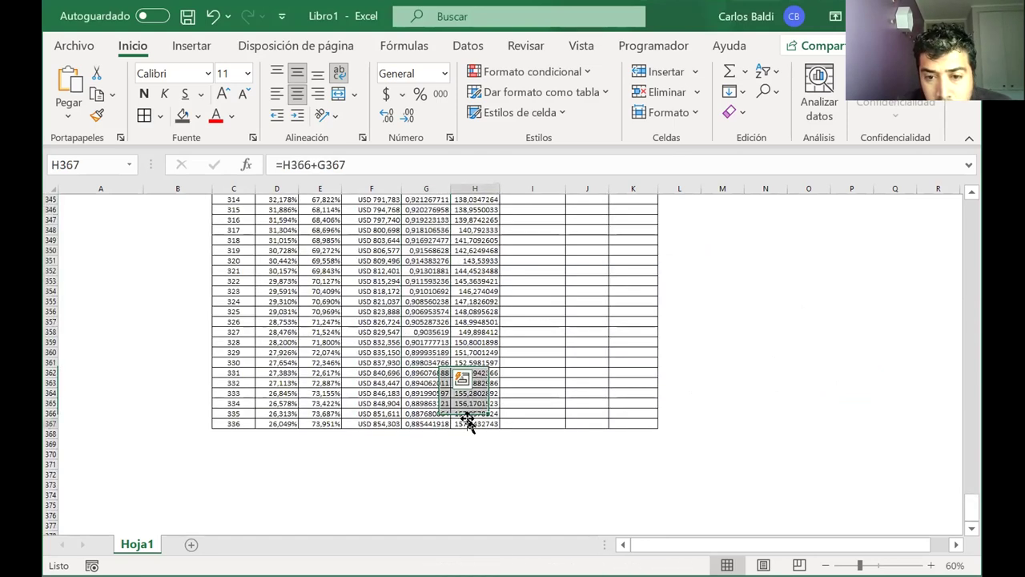
{"action": "key", "text": "Page_Up"}
{"action": "key", "text": "Page_Up"}
{"action": "key", "text": "Page_Up"}
{"action": "key", "text": "Page_Up"}
{"action": "key", "text": "Page_Up"}
{"action": "key", "text": "Page_Up"}
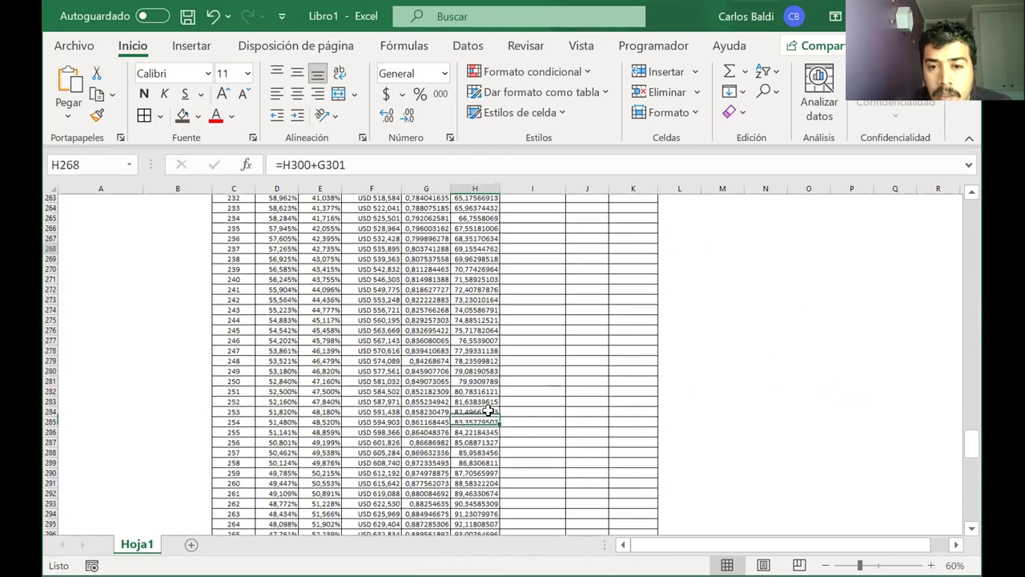
{"action": "key", "text": "Page_Up"}
{"action": "key", "text": "Page_Up"}
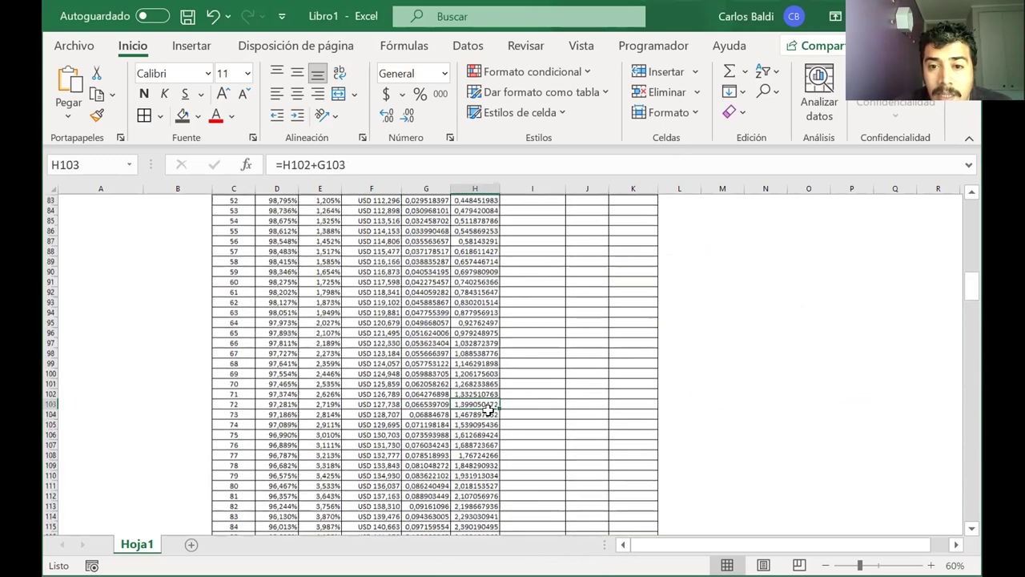
{"action": "key", "text": "Page_Up"}
{"action": "key", "text": "Page_Up"}
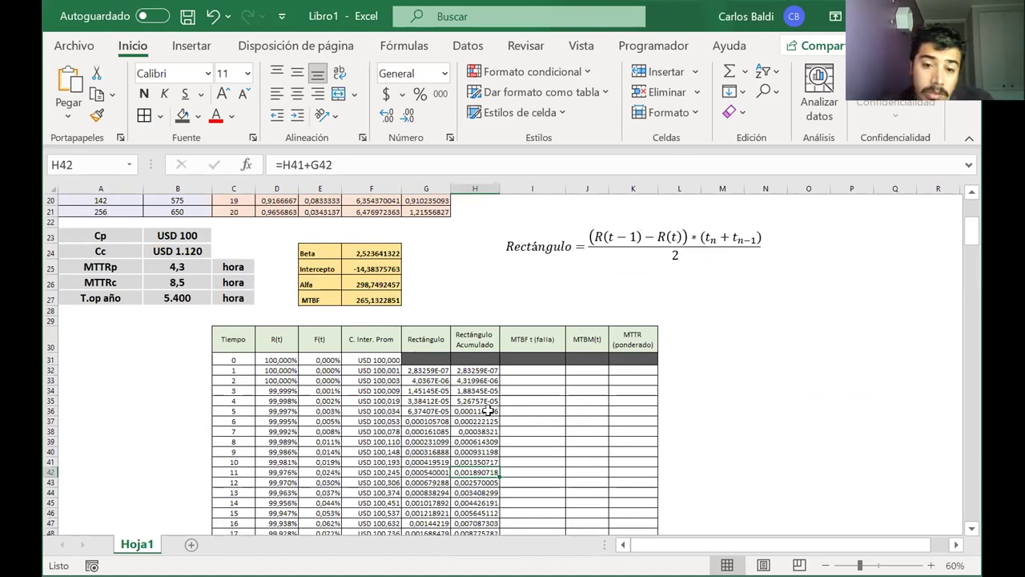
{"action": "left_click", "coordinate": [476, 370]}
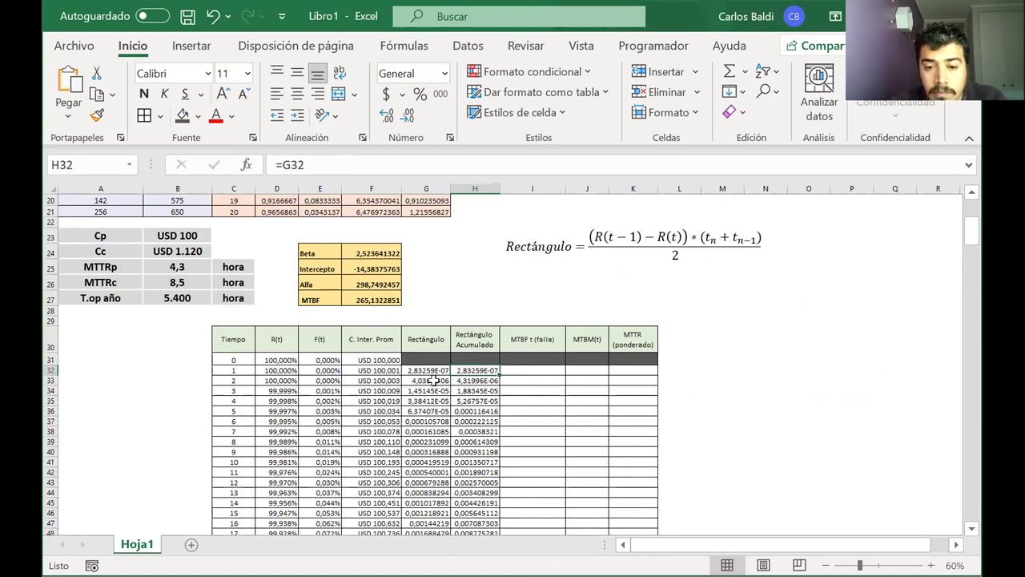
{"action": "left_click", "coordinate": [515, 253]}
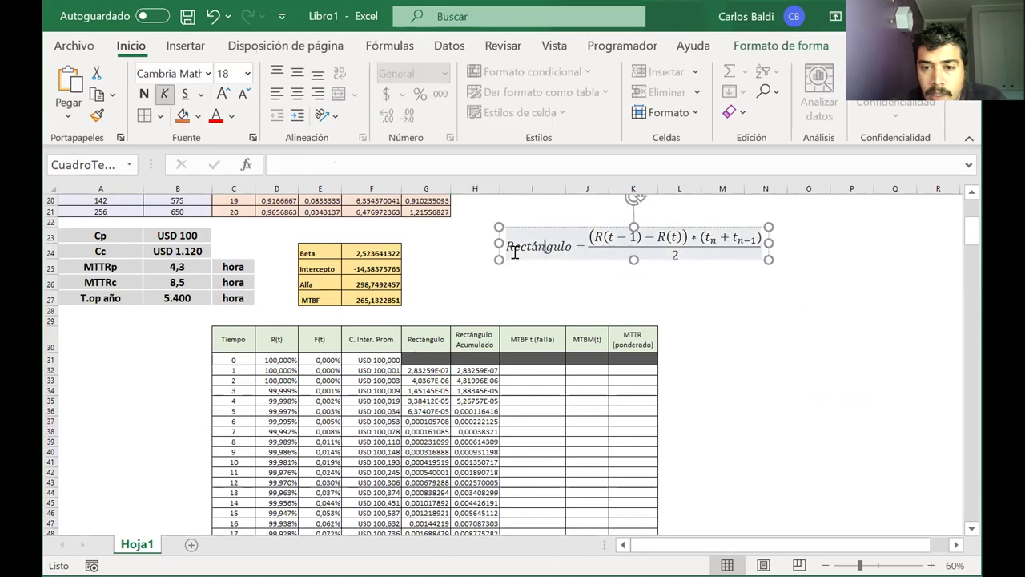
{"action": "left_click", "coordinate": [535, 268]}
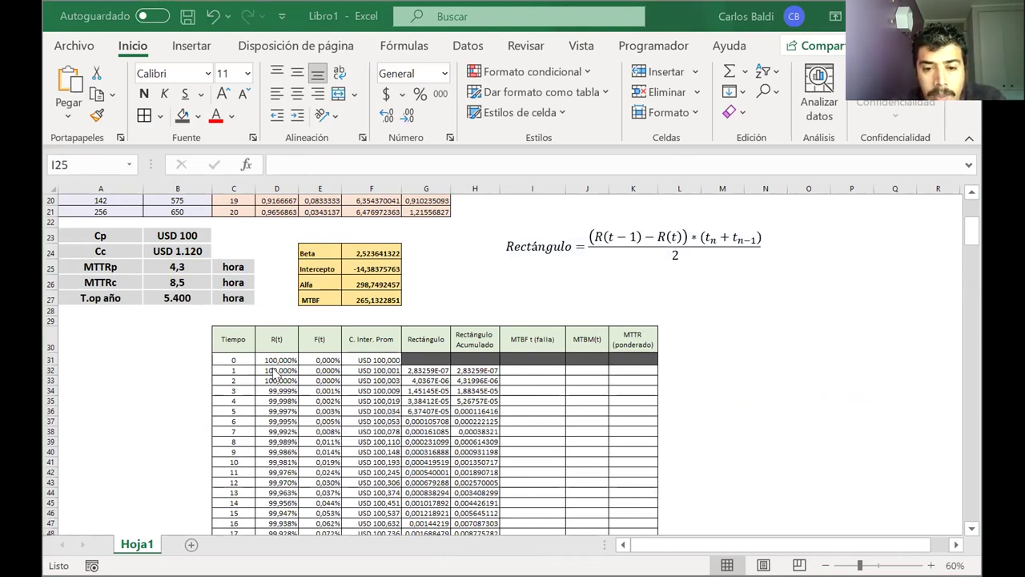
{"action": "key", "text": "F2"}
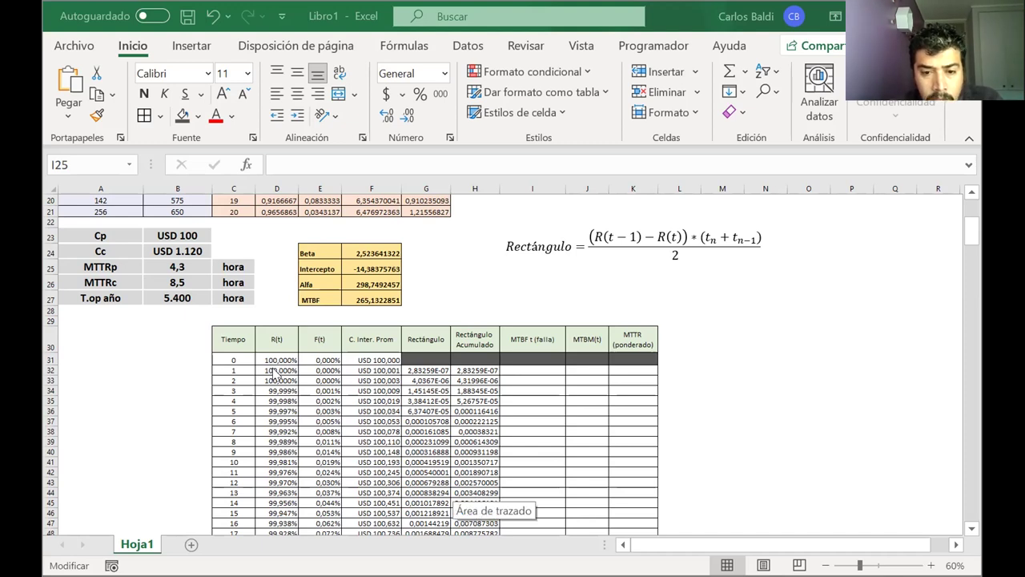
{"action": "key", "text": "Escape"}
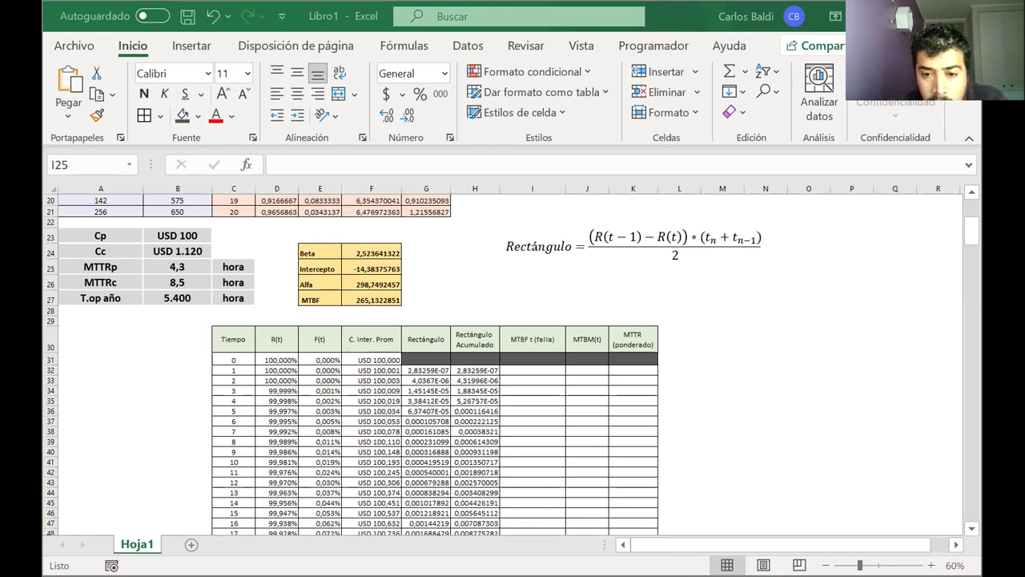
{"action": "key", "text": "F2"}
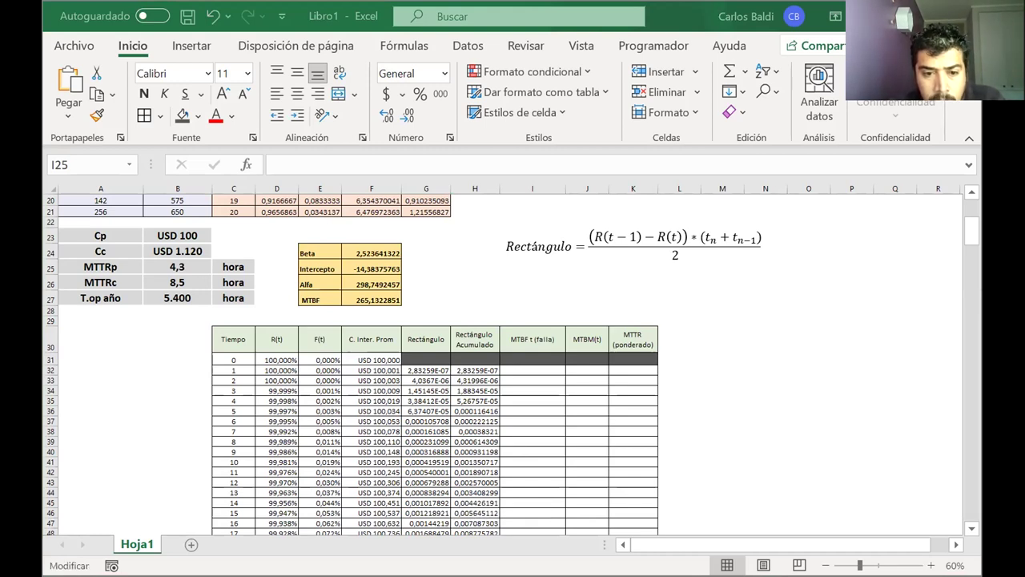
{"action": "key", "text": "Escape"}
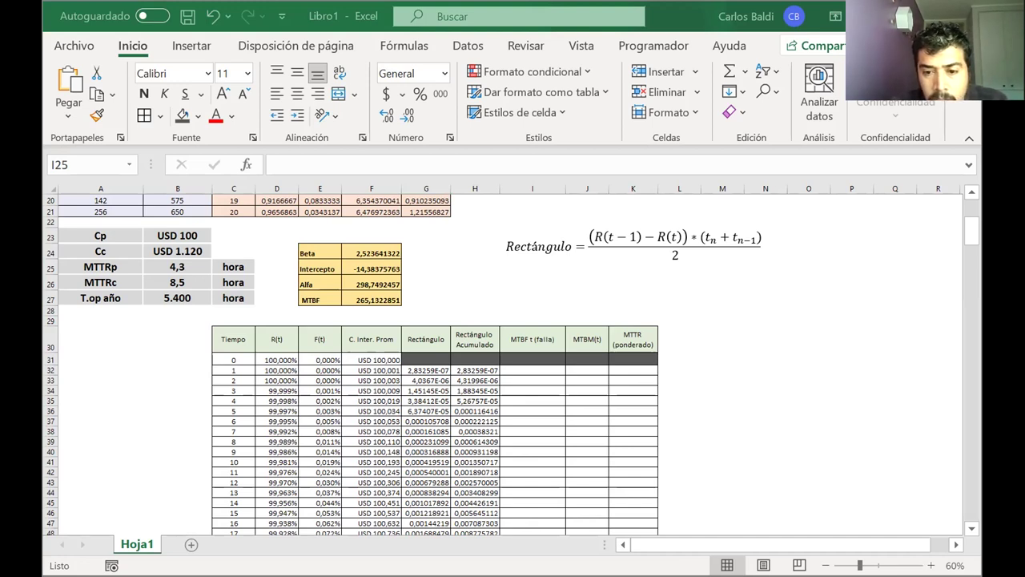
Paste the MTBFt equation box, Rectángulo Acumulado over F(t), and place it beside the table around columns L to R
{"action": "left_click", "coordinate": [747, 322]}
{"action": "key", "text": "ctrl+v"}
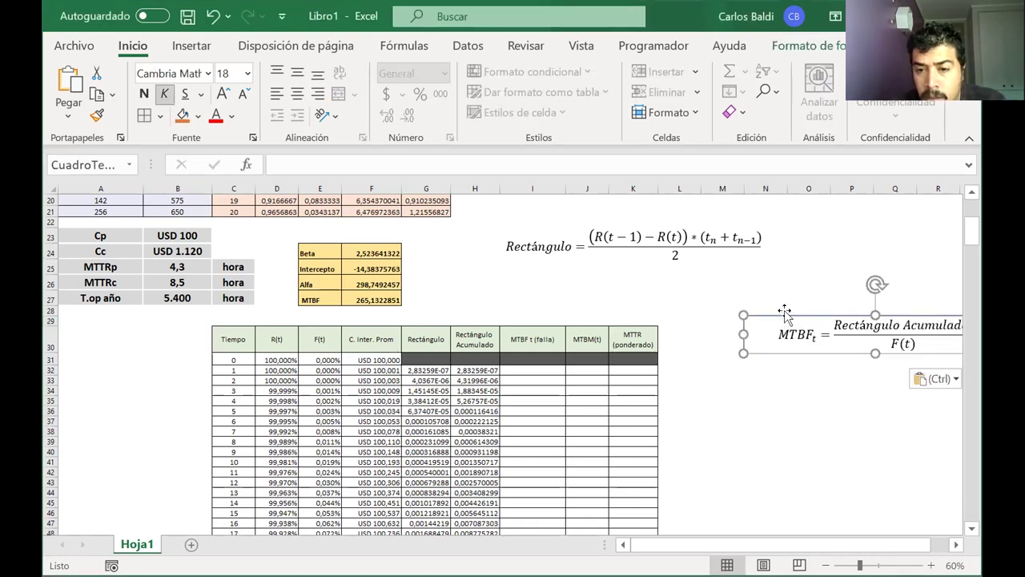
{"action": "left_click_drag", "start_coordinate": [782, 308], "coordinate": [714, 286]}
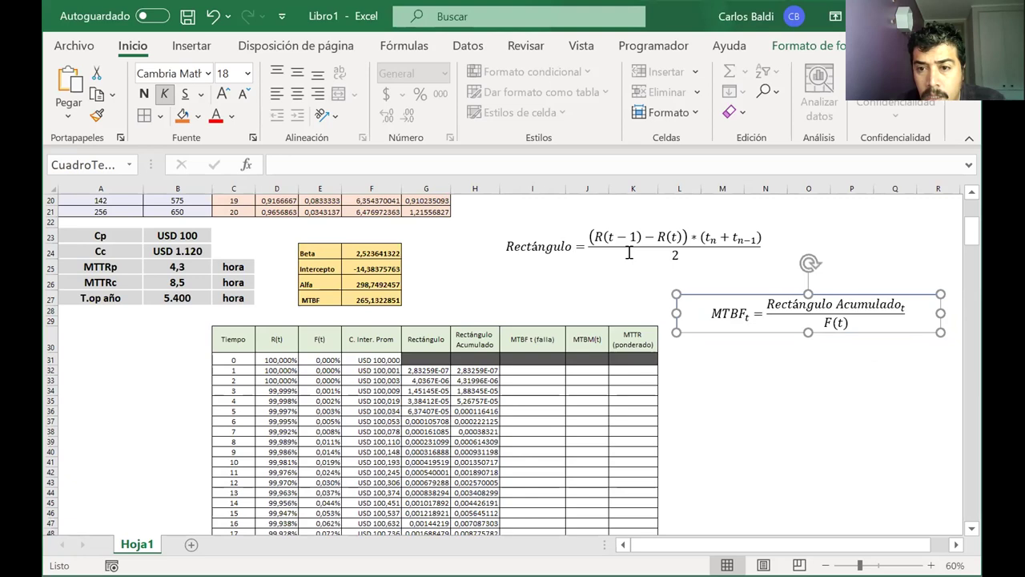
Delete the Rectángulo equation box above the calculation table
{"action": "left_click", "coordinate": [672, 255]}
{"action": "left_click", "coordinate": [598, 260]}
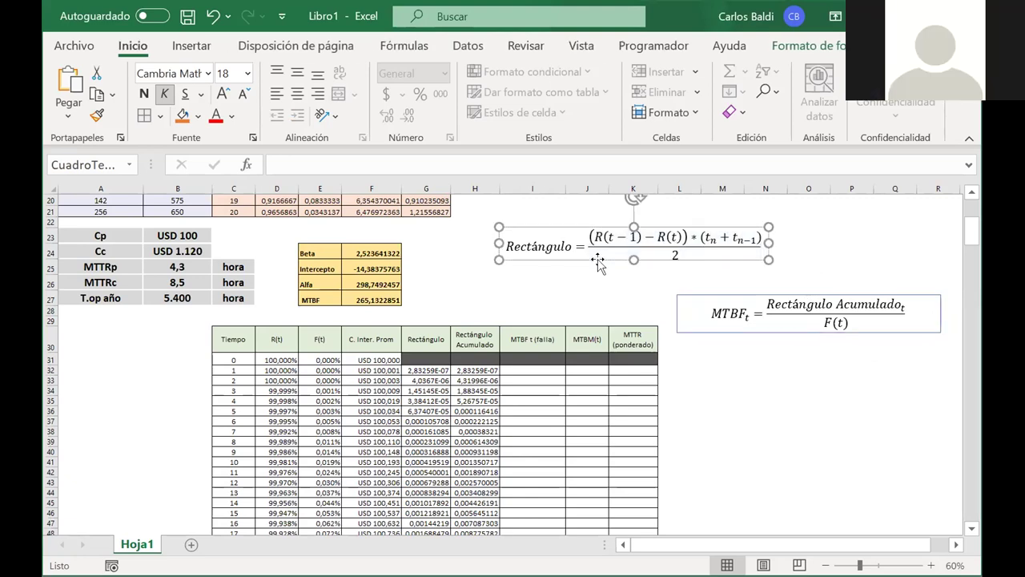
{"action": "key", "text": "Delete"}
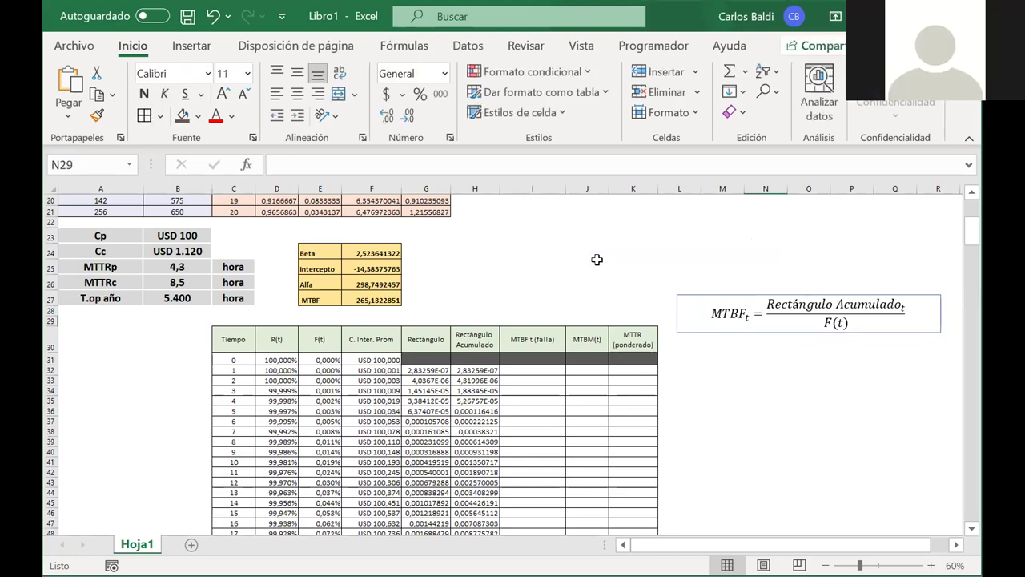
Review the C. Inter. Prom column down to F367 and examine the cell references in the F32 formula
{"action": "left_click", "coordinate": [373, 381]}
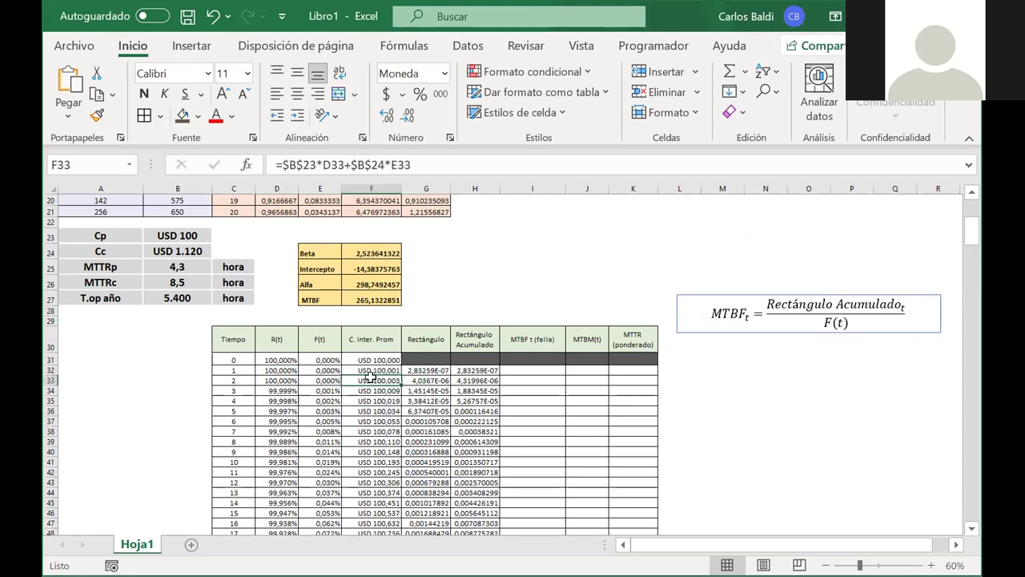
{"action": "left_click", "coordinate": [371, 361]}
{"action": "key", "text": "ctrl+Down"}
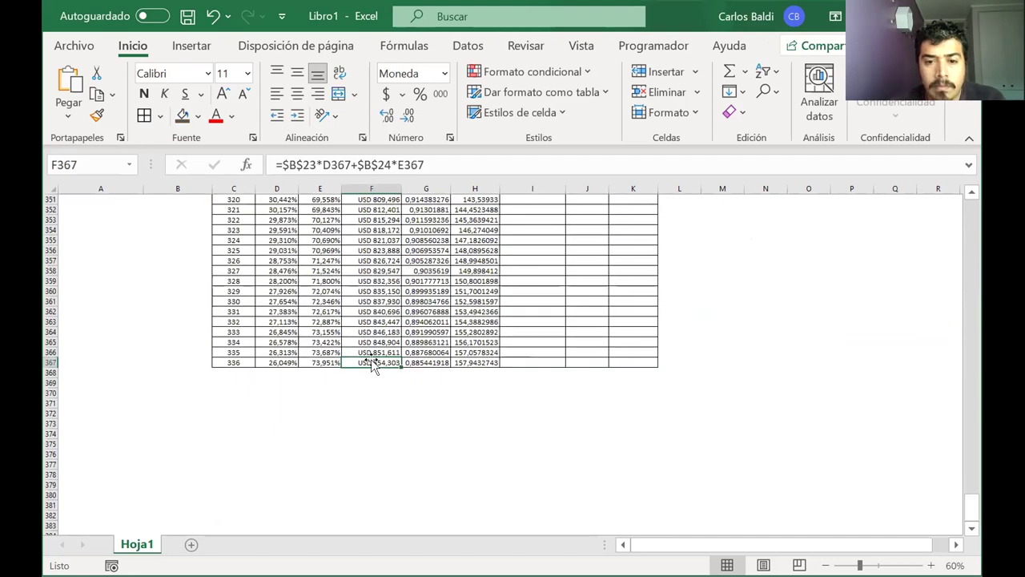
{"action": "scroll", "coordinate": [371, 364], "scroll_direction": "up", "scroll_amount": 20}
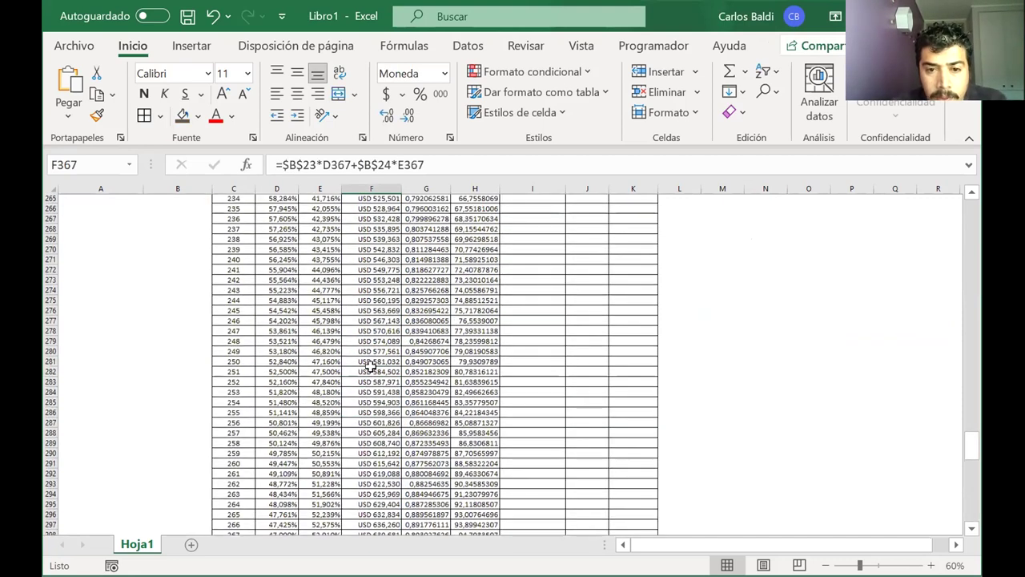
{"action": "scroll", "coordinate": [371, 365], "scroll_direction": "up", "scroll_amount": 20}
{"action": "scroll", "coordinate": [370, 369], "scroll_direction": "down", "scroll_amount": 7}
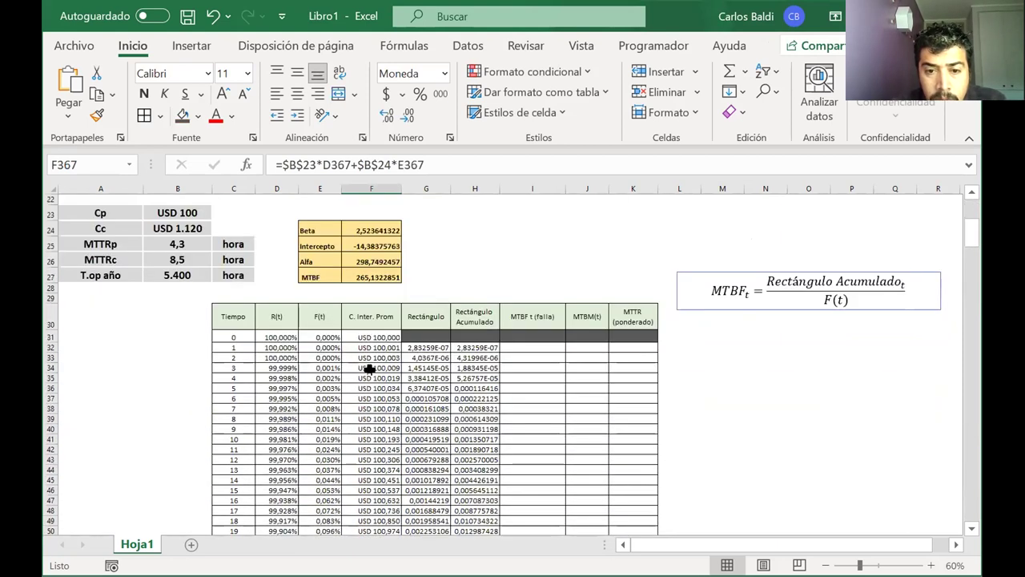
{"action": "left_click", "coordinate": [370, 348]}
{"action": "double_click", "coordinate": [370, 348]}
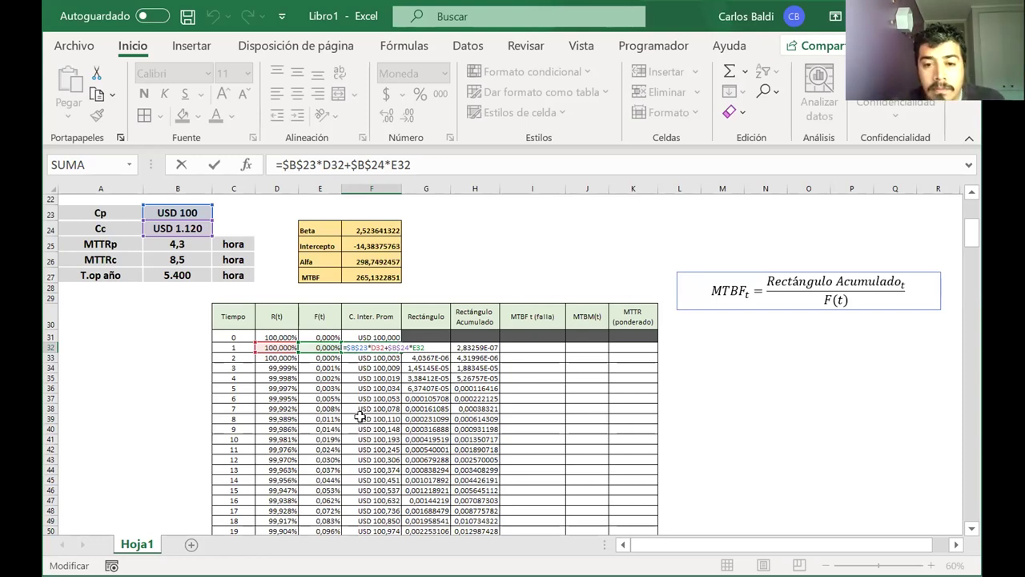
{"action": "key", "text": "Return"}
Examine the Rectángulo formulas in G32 and G33, including the sum of consecutive times and the multiplication
{"action": "left_click", "coordinate": [426, 346]}
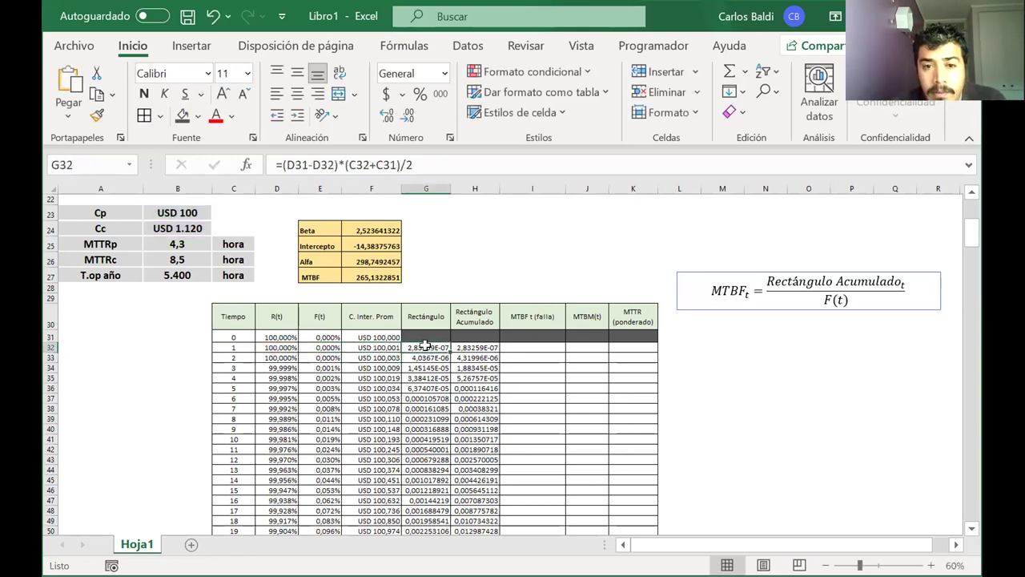
{"action": "double_click", "coordinate": [426, 346]}
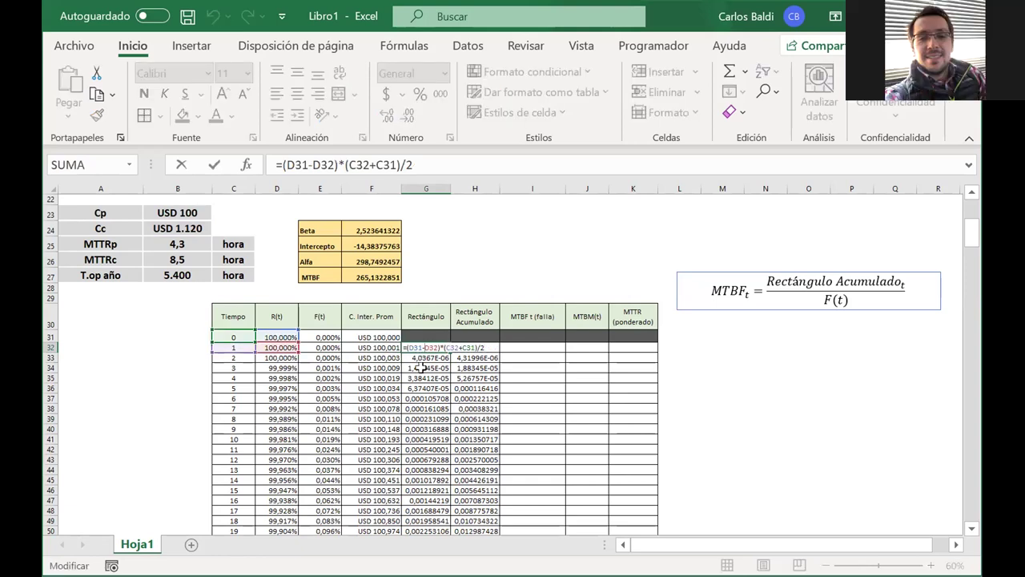
{"action": "key", "text": "Return"}
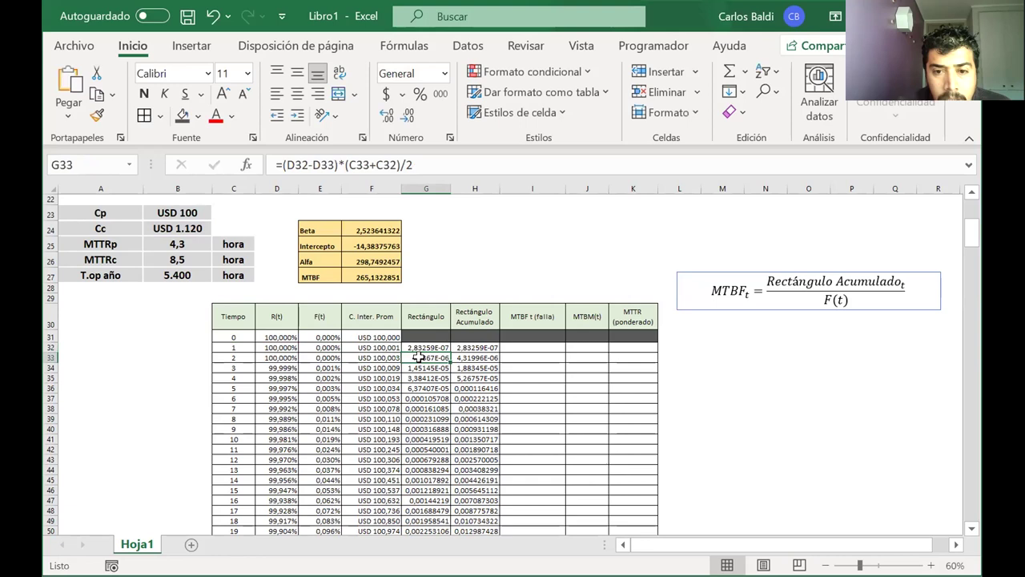
{"action": "key", "text": "F2"}
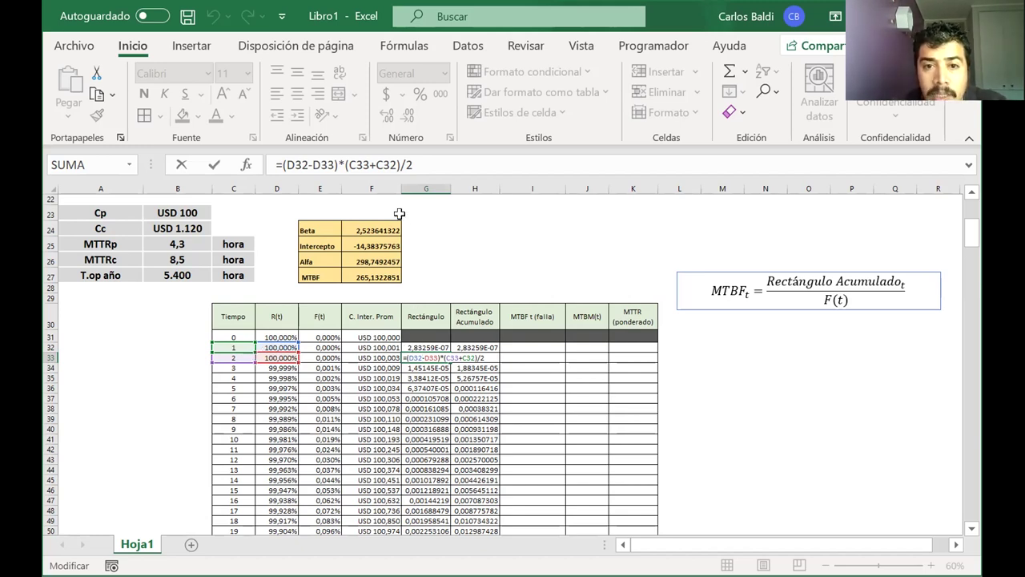
{"action": "left_click_drag", "start_coordinate": [350, 164], "coordinate": [398, 164]}
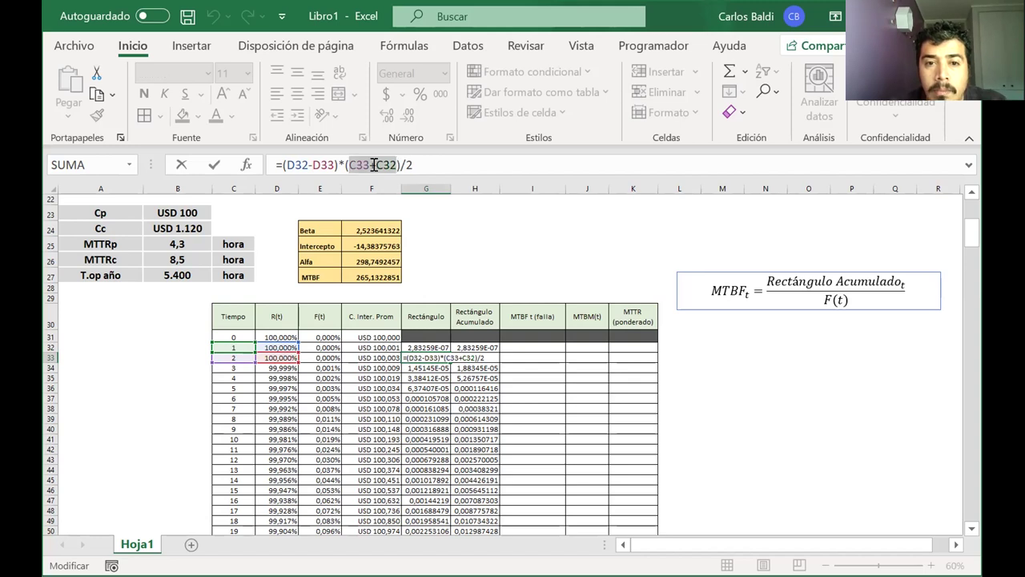
{"action": "left_click", "coordinate": [343, 165]}
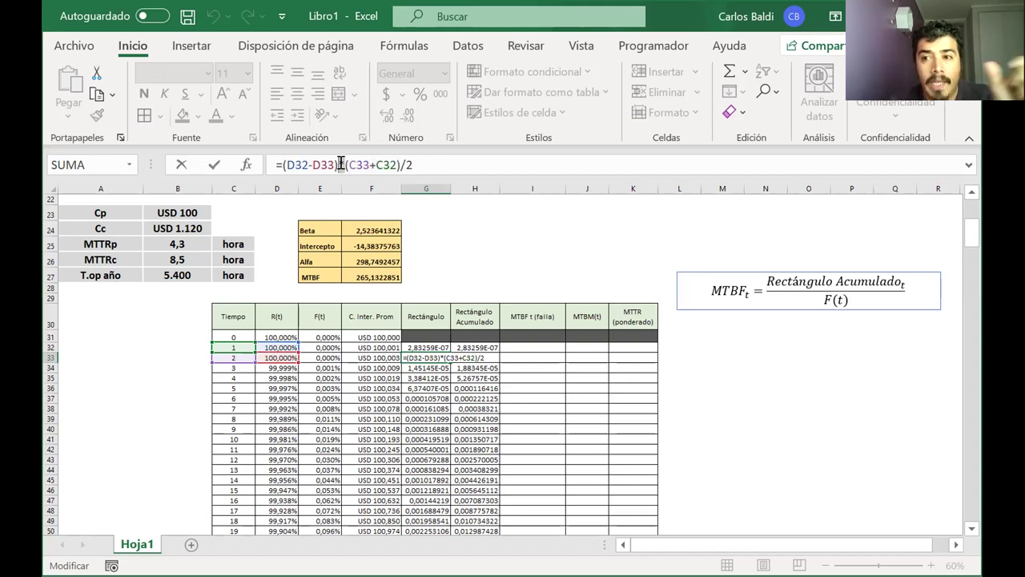
{"action": "double_click", "coordinate": [342, 165]}
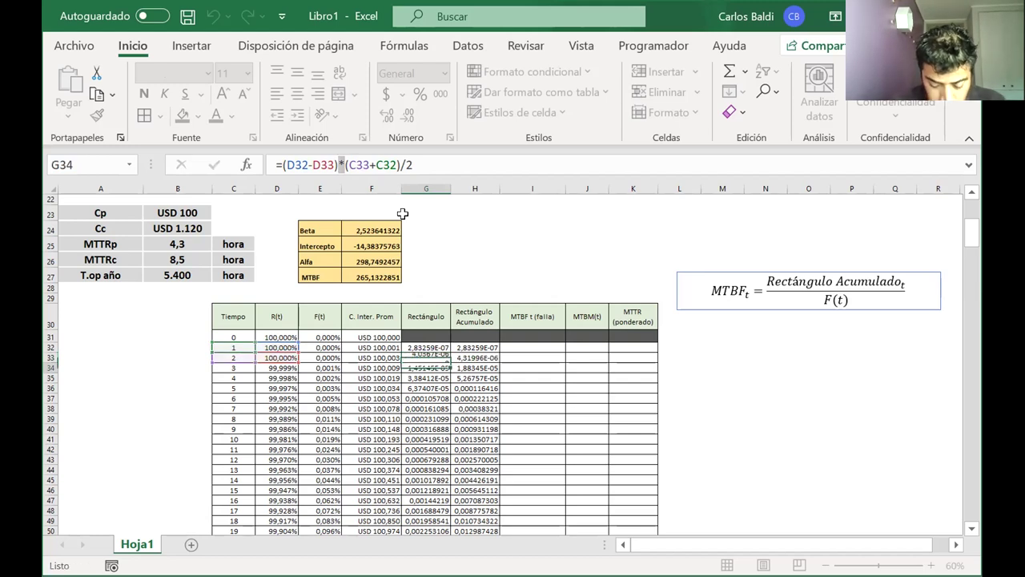
{"action": "key", "text": "Return"}
Check how the Rectángulo Acumulado formulas accumulate across H32, H33 and H34
{"action": "left_click", "coordinate": [474, 347]}
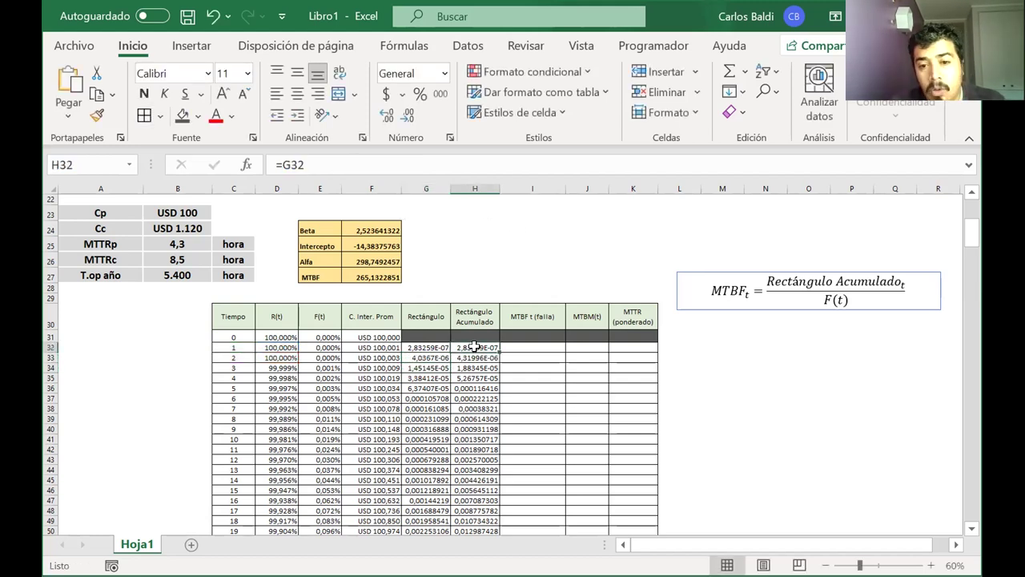
{"action": "key", "text": "Down"}
{"action": "left_click", "coordinate": [470, 366]}
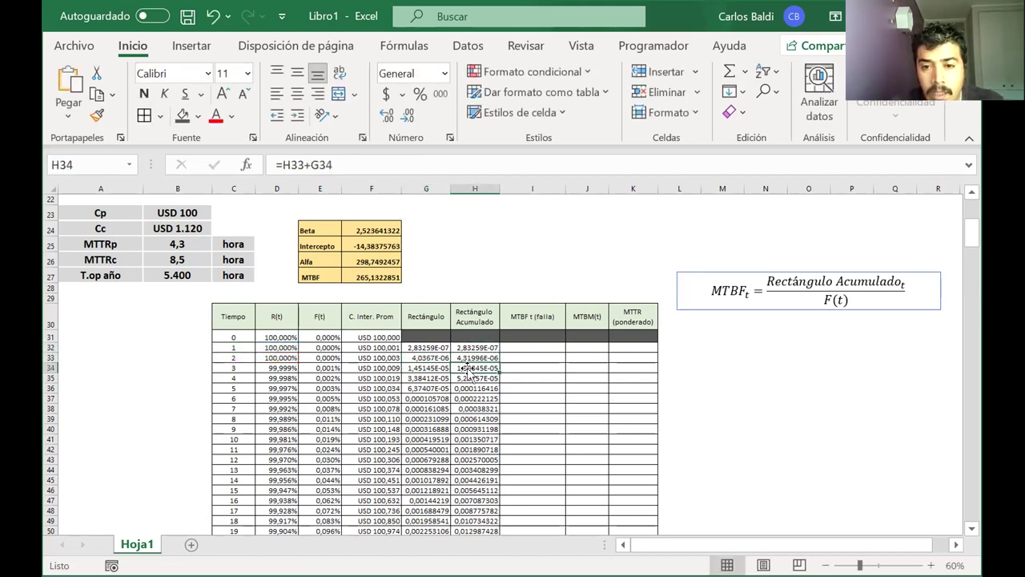
Examine the ordered TBF data in B2:B21 and the original TBF data in A2:A21, plus the Tiempo 1 row of the calculation table
{"action": "left_click", "coordinate": [527, 347]}
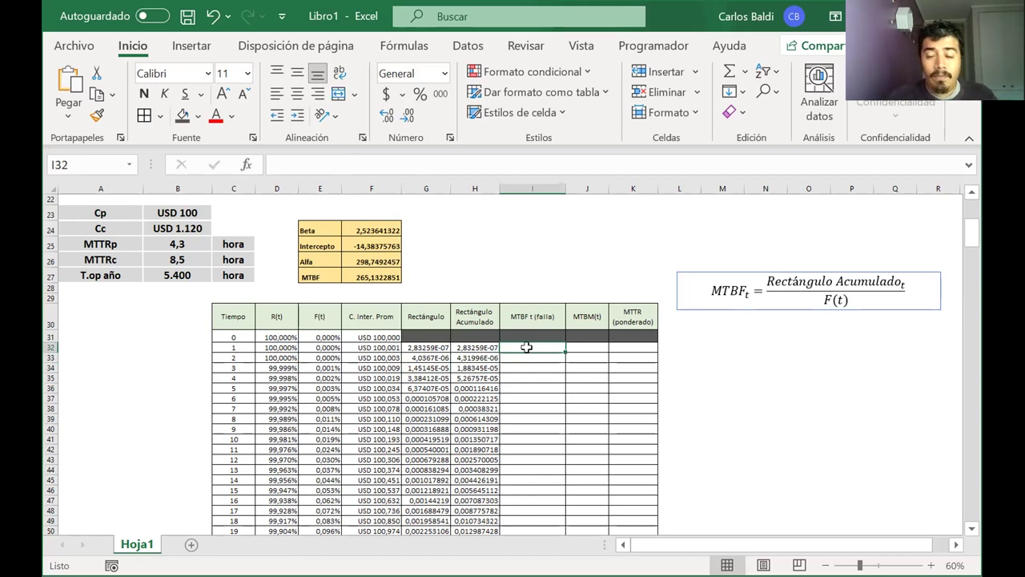
{"action": "scroll", "coordinate": [526, 347], "scroll_direction": "up", "scroll_amount": 7}
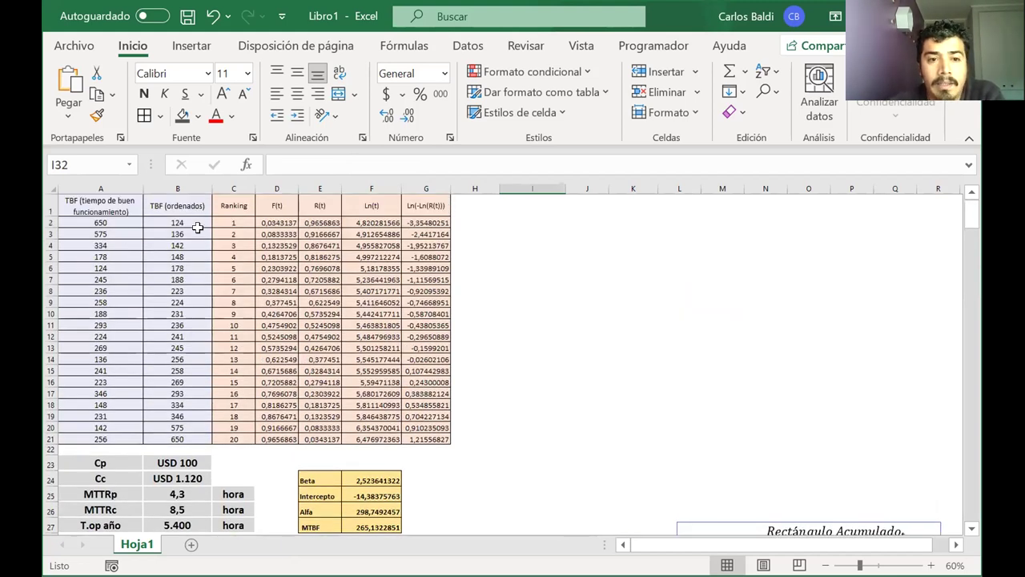
{"action": "left_click_drag", "start_coordinate": [182, 223], "coordinate": [164, 440]}
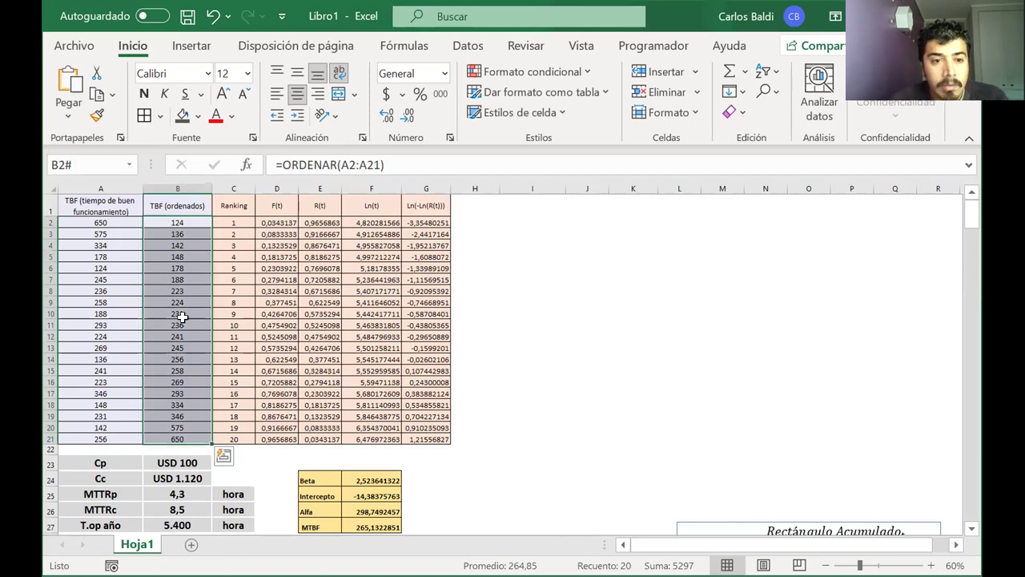
{"action": "left_click_drag", "start_coordinate": [80, 222], "coordinate": [110, 435]}
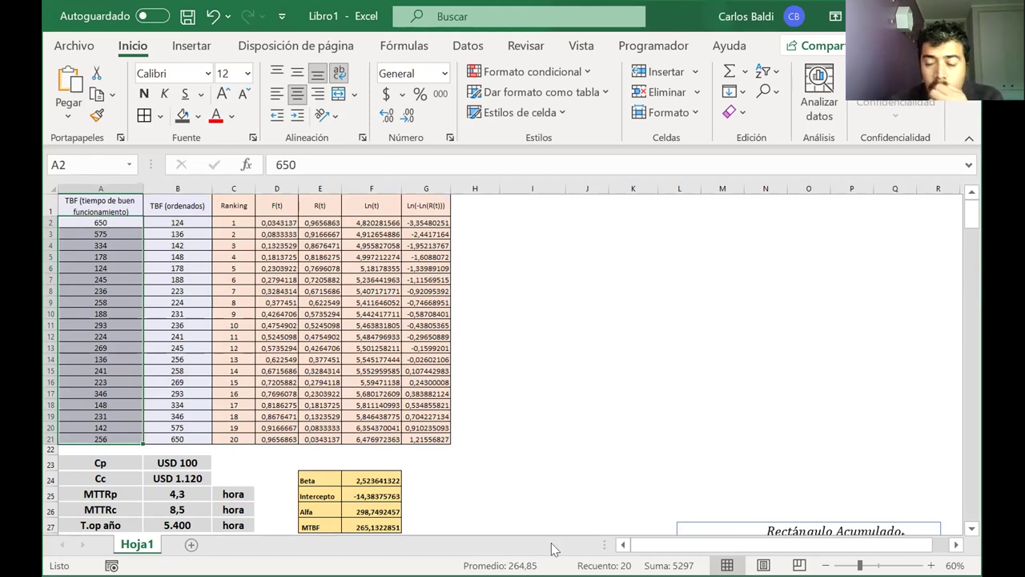
{"action": "left_click", "coordinate": [547, 427]}
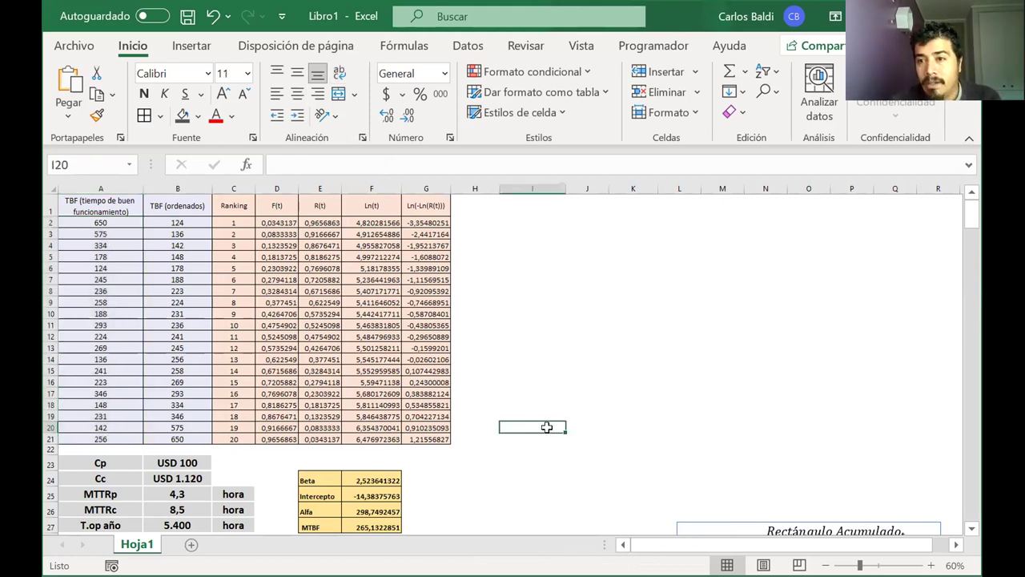
{"action": "scroll", "coordinate": [547, 427], "scroll_direction": "down", "scroll_amount": 2}
{"action": "scroll", "coordinate": [547, 427], "scroll_direction": "down", "scroll_amount": 2}
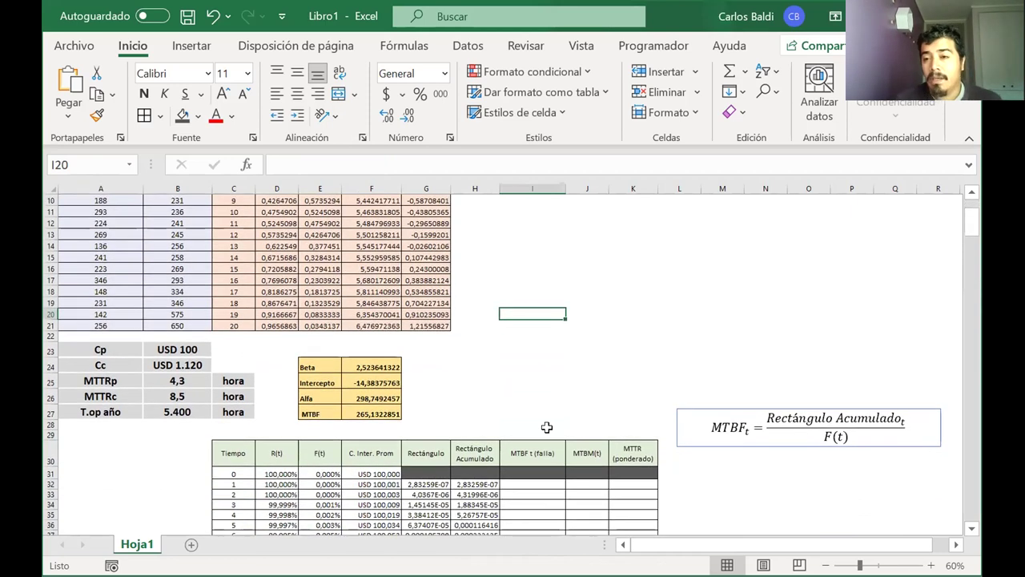
{"action": "left_click", "coordinate": [518, 481]}
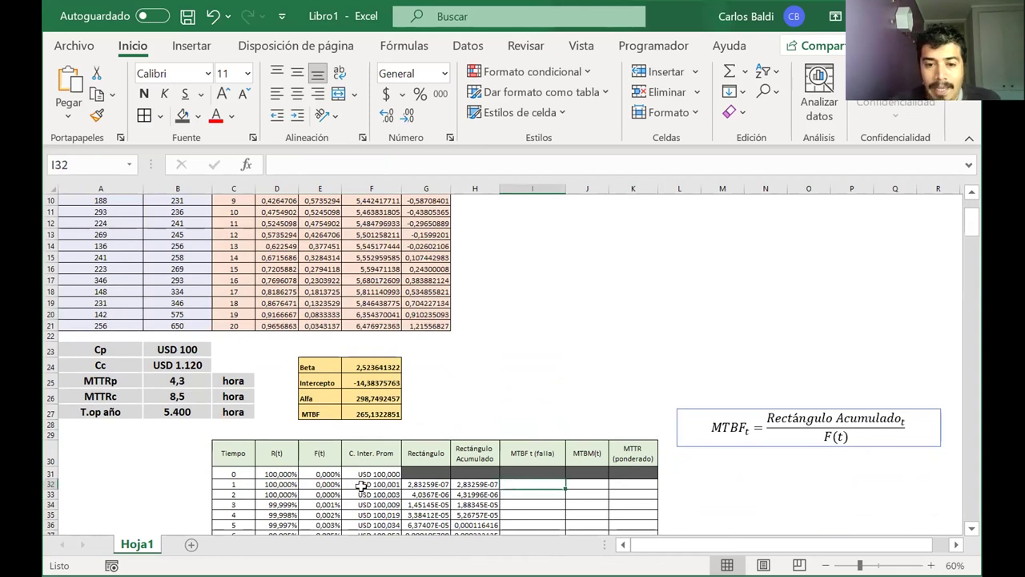
{"action": "left_click", "coordinate": [245, 482]}
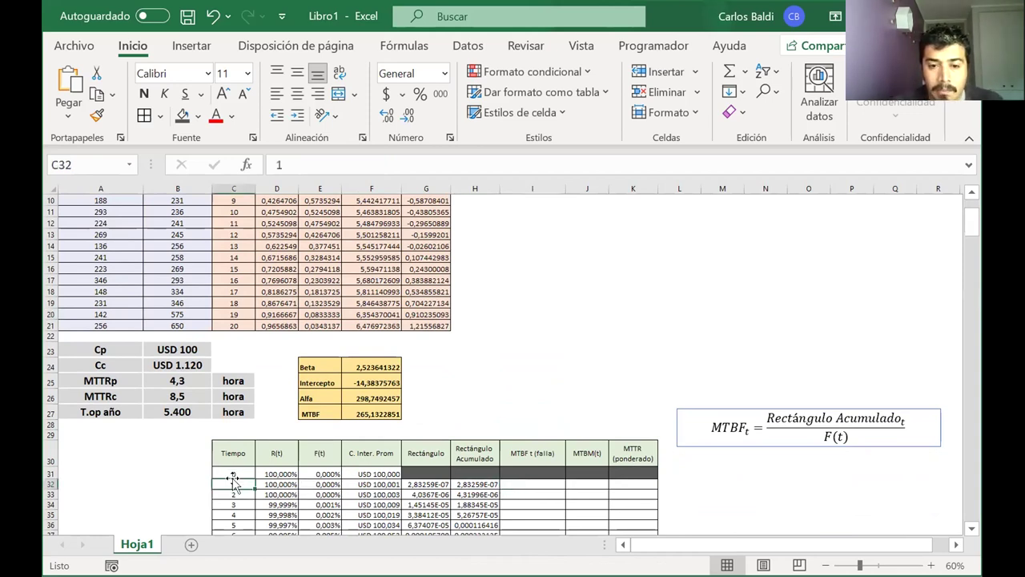
{"action": "left_click", "coordinate": [520, 482]}
Move the MTBF equation box closer to the calculation table, over columns J to O around rows 22 to 24
{"action": "scroll", "coordinate": [520, 481], "scroll_direction": "down", "scroll_amount": 1}
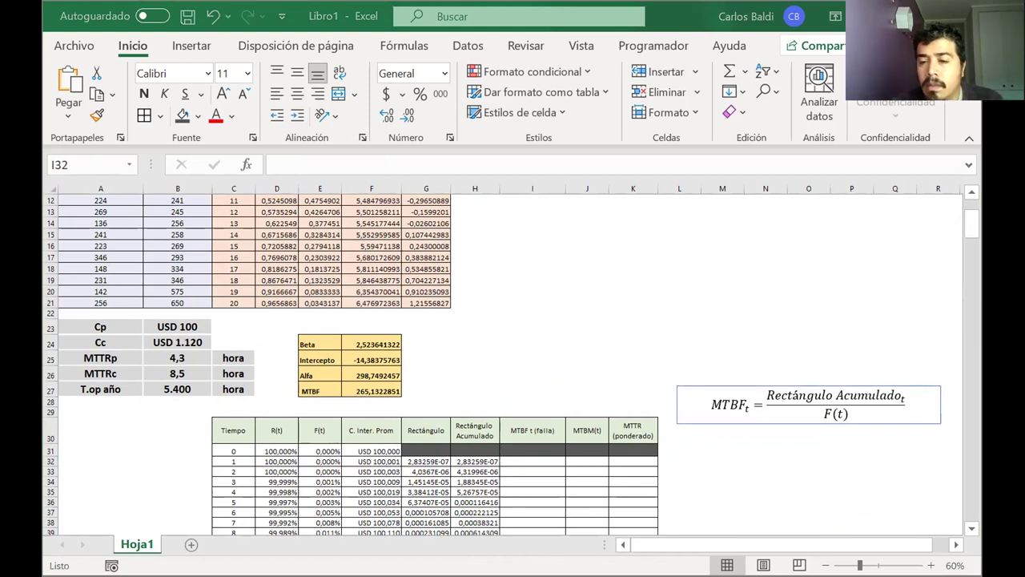
{"action": "left_click", "coordinate": [724, 385]}
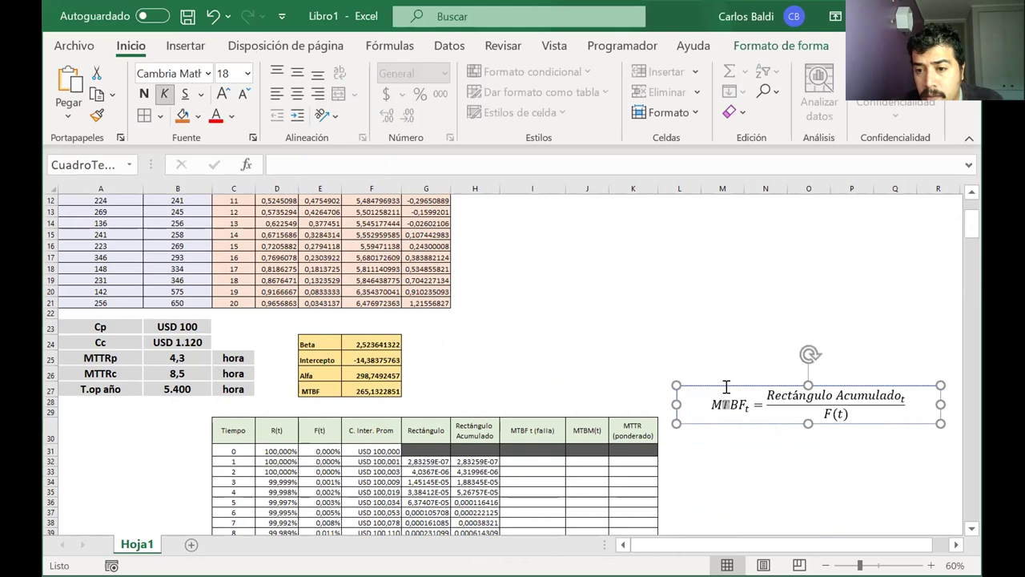
{"action": "left_click_drag", "start_coordinate": [724, 385], "coordinate": [606, 308]}
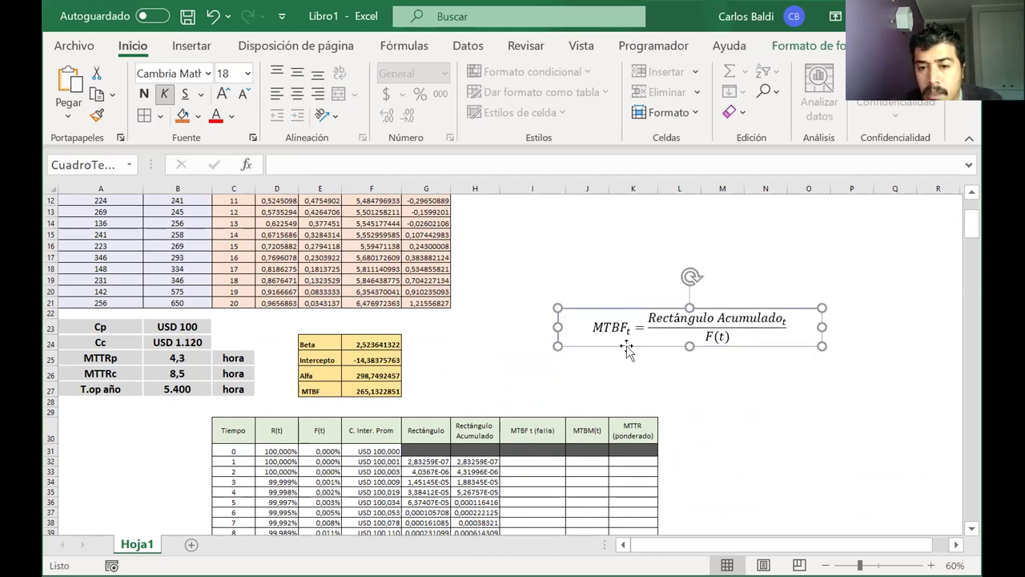
Enter the formula =H32/E32 in I32 to divide the Rectángulo Acumulado by F(t) for Tiempo 1
{"action": "left_click", "coordinate": [527, 459]}
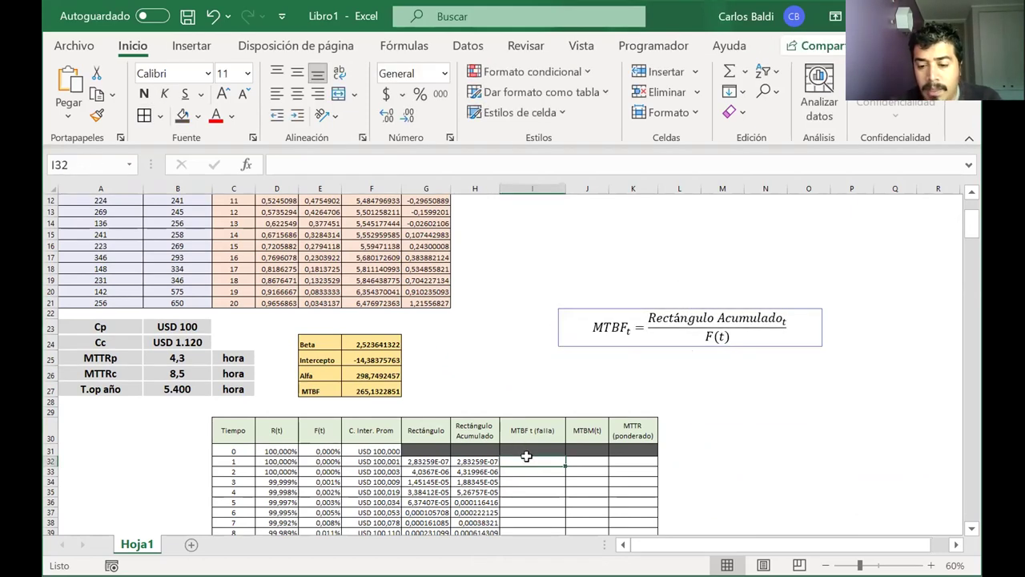
{"action": "type", "text": "="}
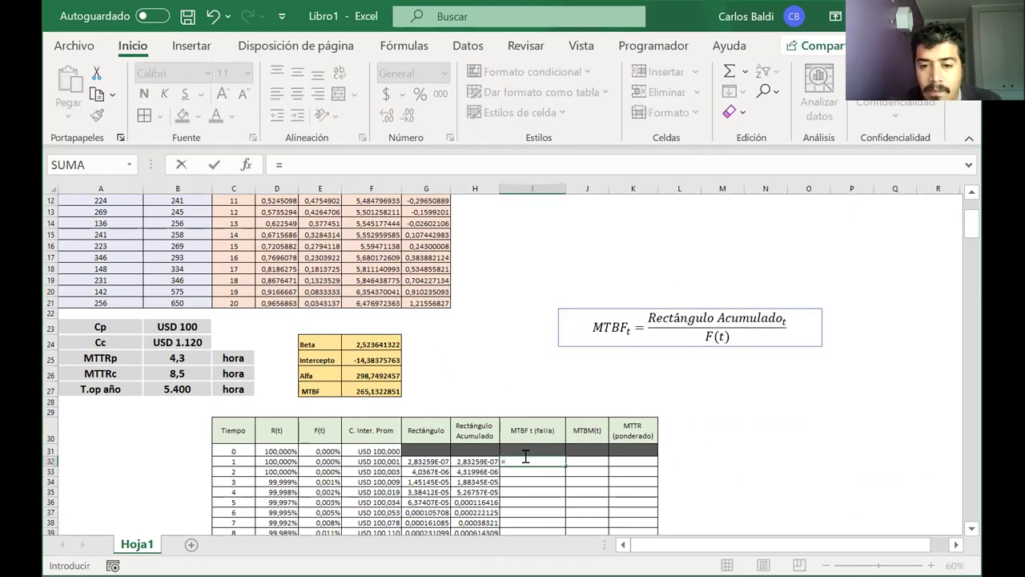
{"action": "left_click", "coordinate": [471, 457]}
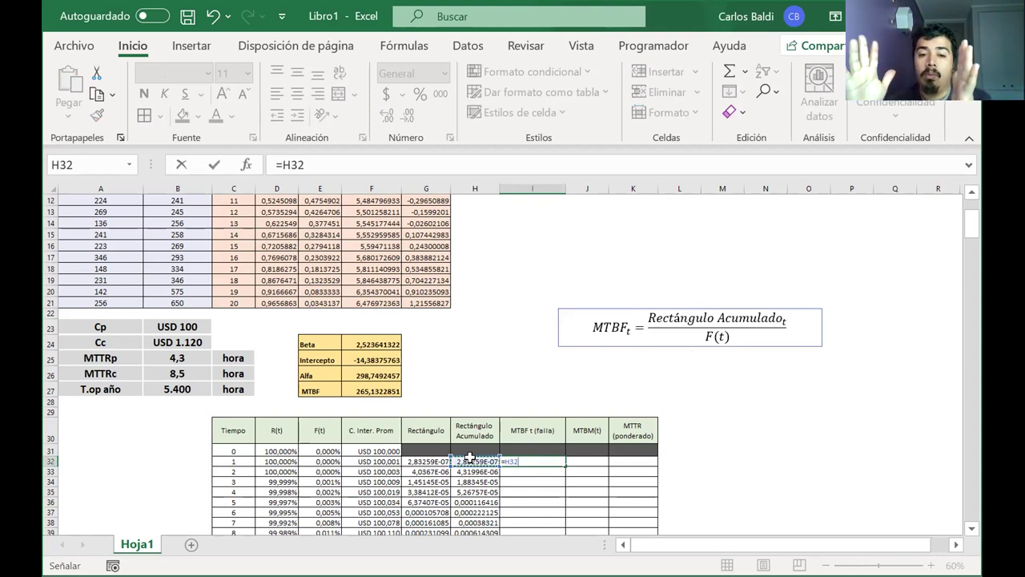
{"action": "type", "text": "/"}
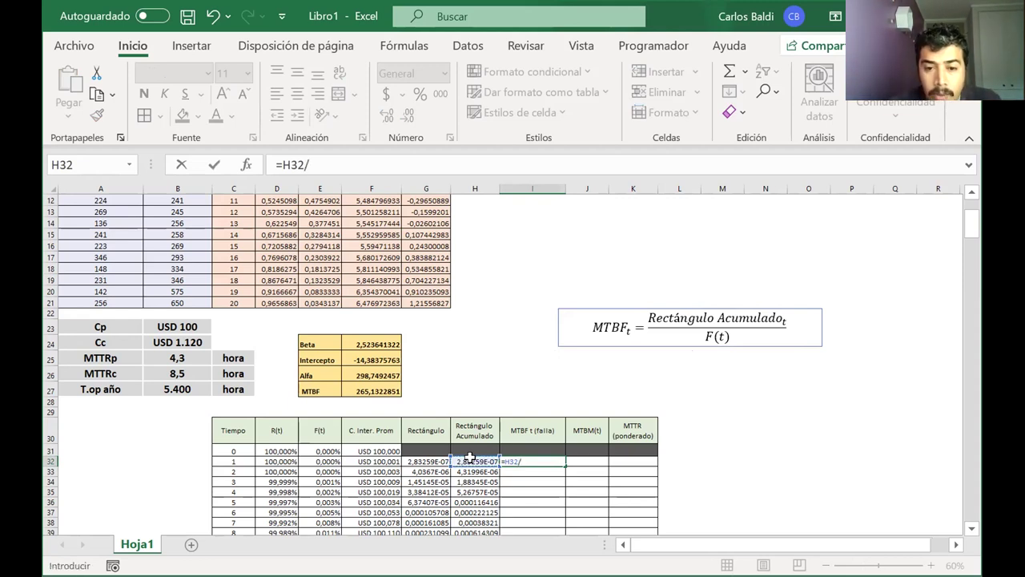
{"action": "left_click", "coordinate": [321, 450]}
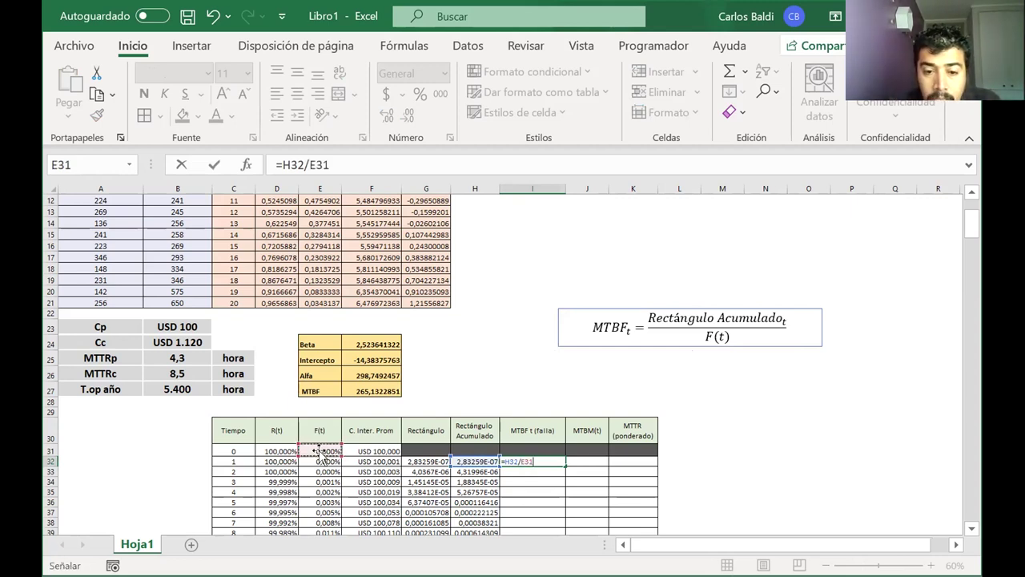
{"action": "left_click", "coordinate": [321, 521]}
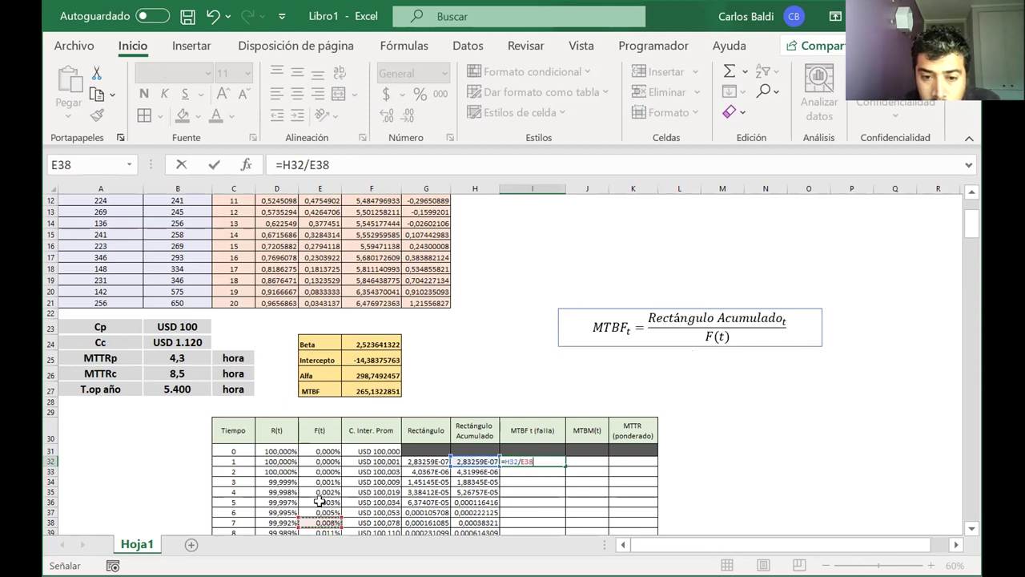
{"action": "left_click", "coordinate": [320, 461]}
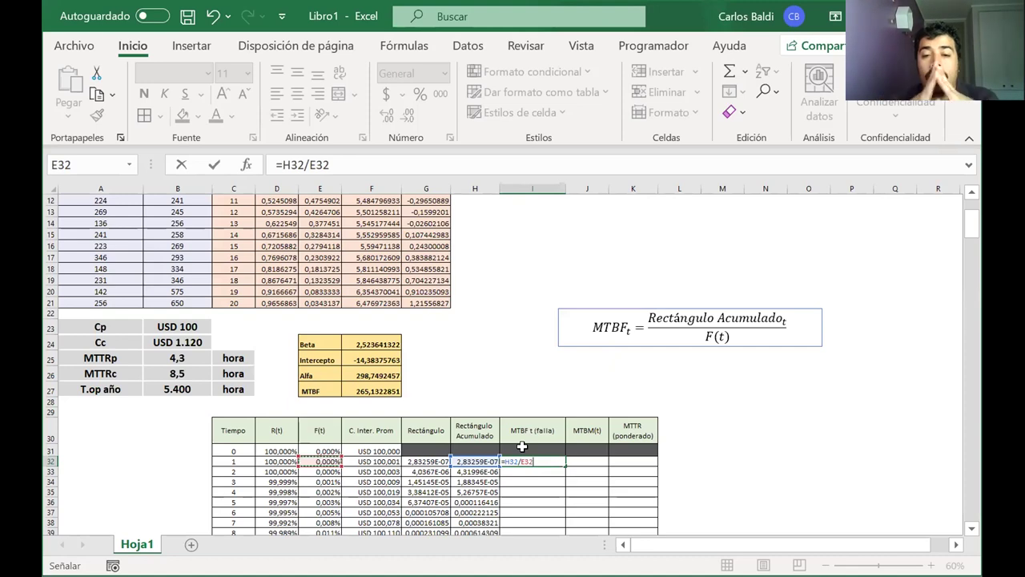
{"action": "key", "text": "Return"}
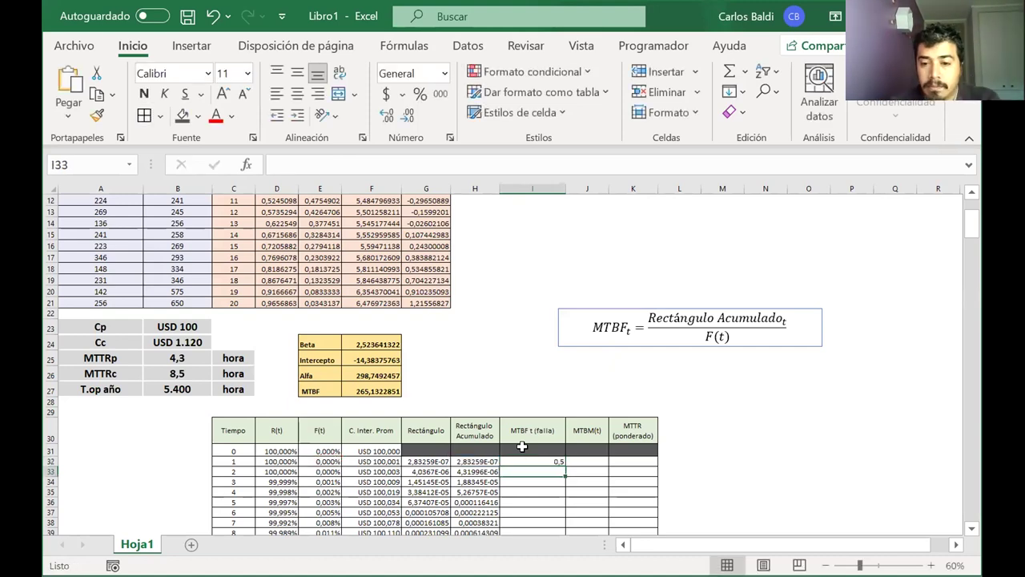
Fill the I32 formula down the MTBF t (falla) column to the last row of the table
{"action": "left_click", "coordinate": [552, 460]}
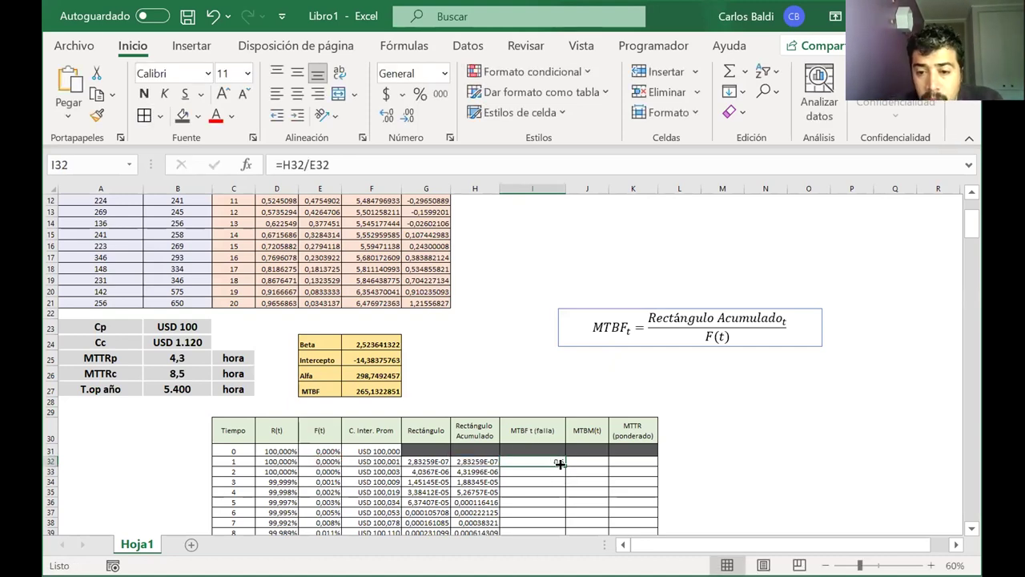
{"action": "left_click_drag", "start_coordinate": [562, 464], "coordinate": [563, 495]}
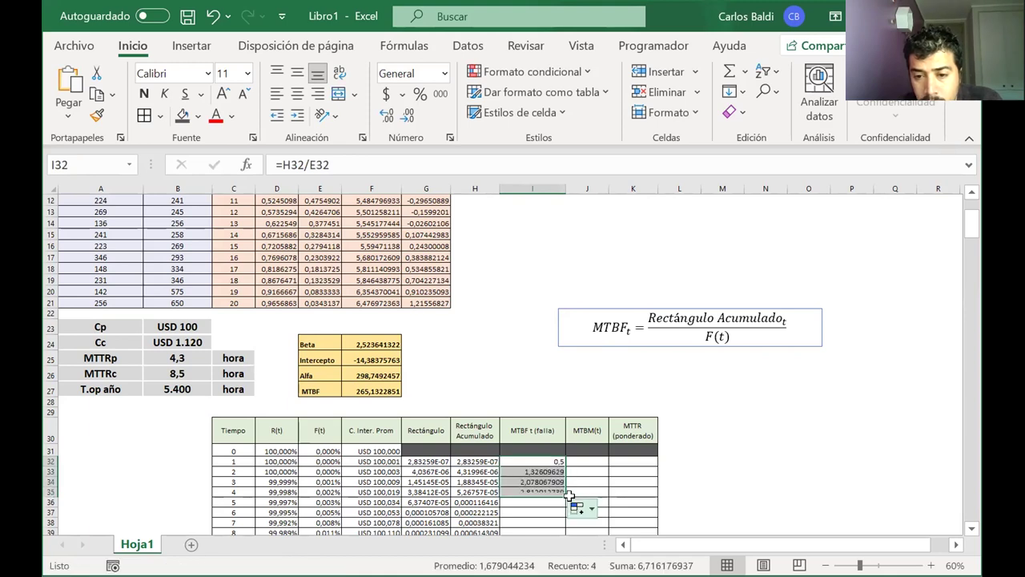
{"action": "double_click", "coordinate": [564, 496]}
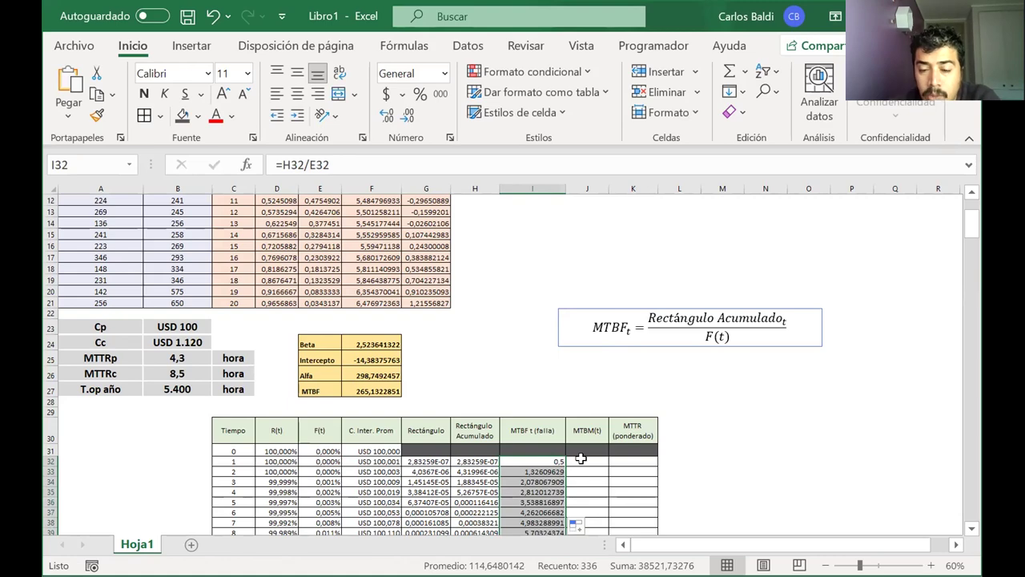
Review the filled MTBF t (falla) values down the column alongside Tiempo and F(t), and return to the table headers
{"action": "scroll", "coordinate": [580, 459], "scroll_direction": "down", "scroll_amount": 4}
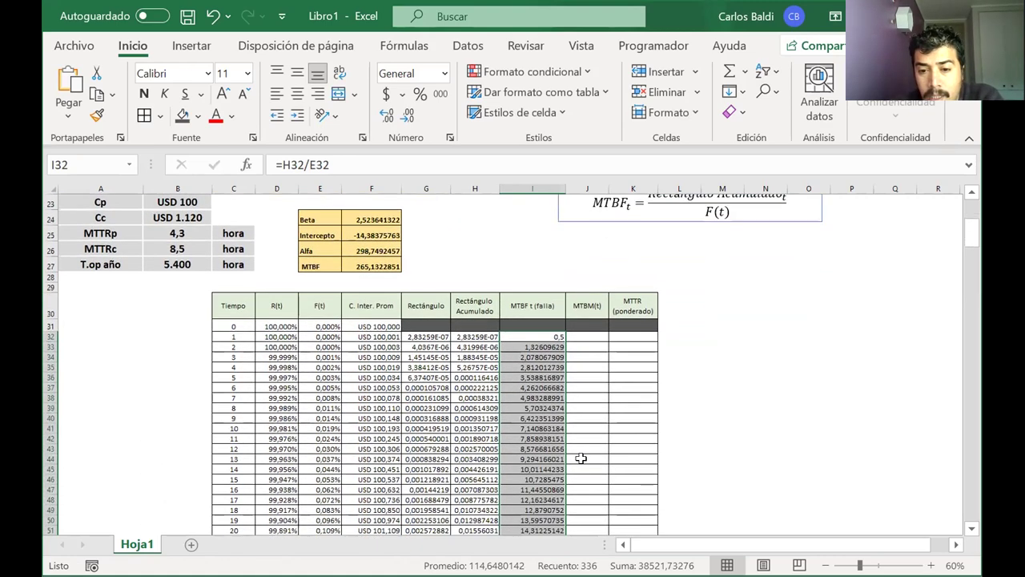
{"action": "scroll", "coordinate": [580, 458], "scroll_direction": "down", "scroll_amount": 7}
{"action": "scroll", "coordinate": [581, 459], "scroll_direction": "down", "scroll_amount": 5}
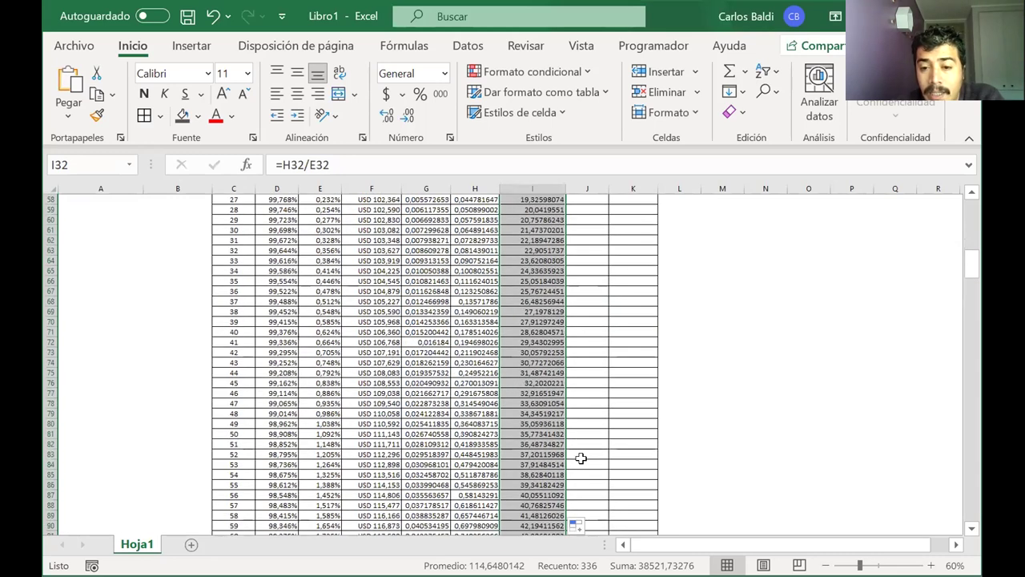
{"action": "scroll", "coordinate": [580, 458], "scroll_direction": "down", "scroll_amount": 2}
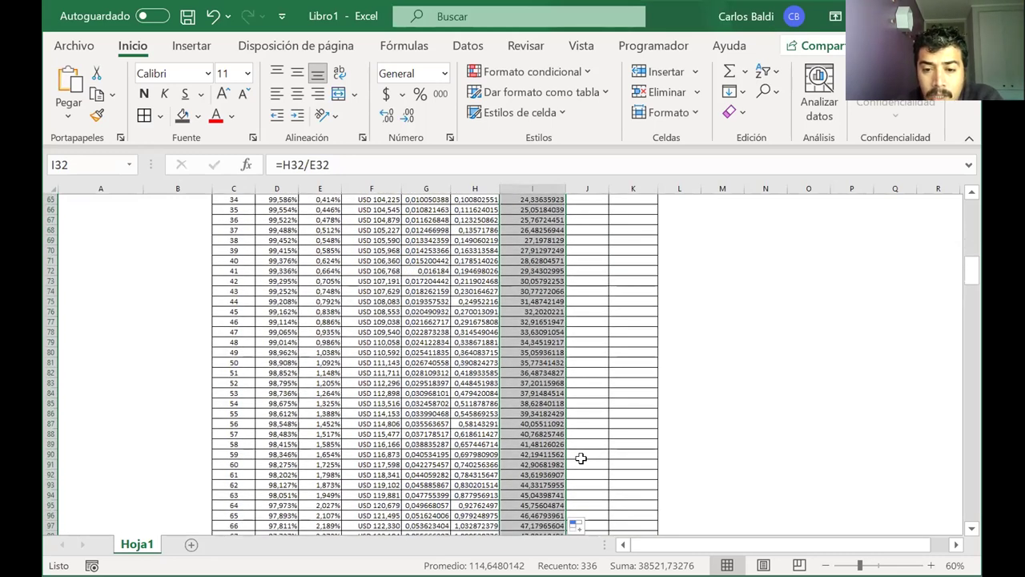
{"action": "scroll", "coordinate": [581, 458], "scroll_direction": "up", "scroll_amount": 20}
{"action": "scroll", "coordinate": [580, 458], "scroll_direction": "down", "scroll_amount": 5}
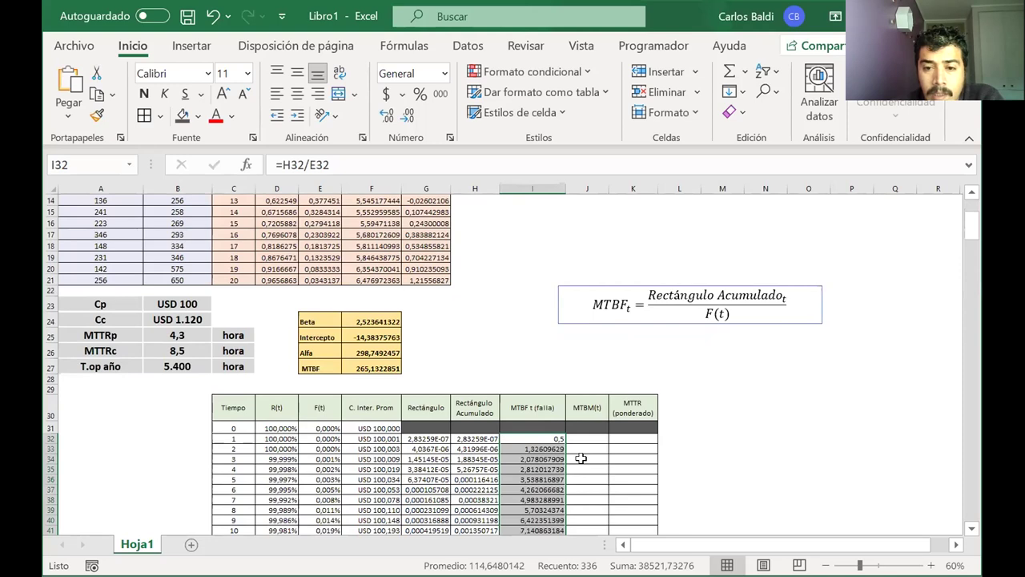
{"action": "scroll", "coordinate": [581, 458], "scroll_direction": "down", "scroll_amount": 3}
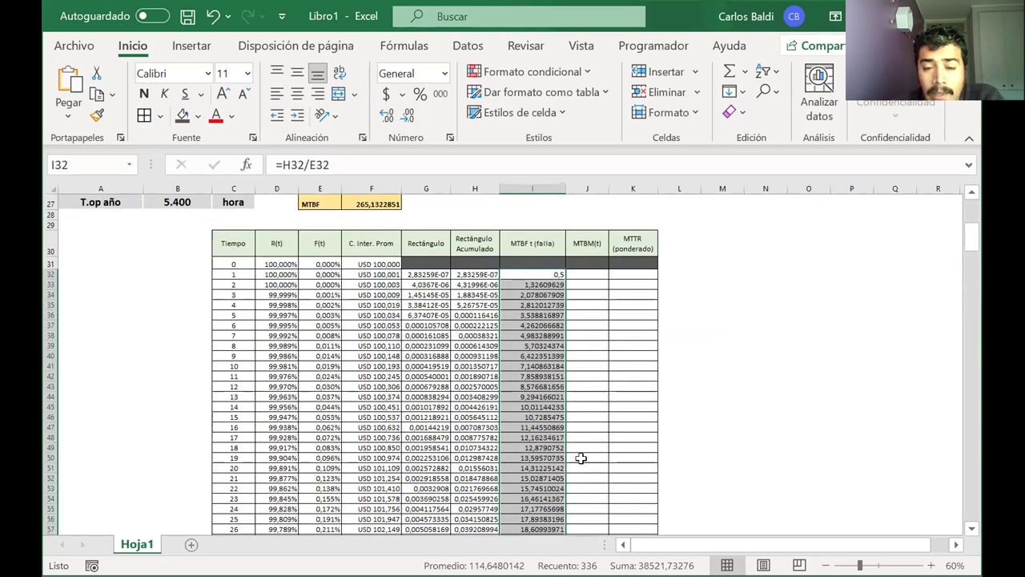
{"action": "scroll", "coordinate": [581, 458], "scroll_direction": "down", "scroll_amount": 1}
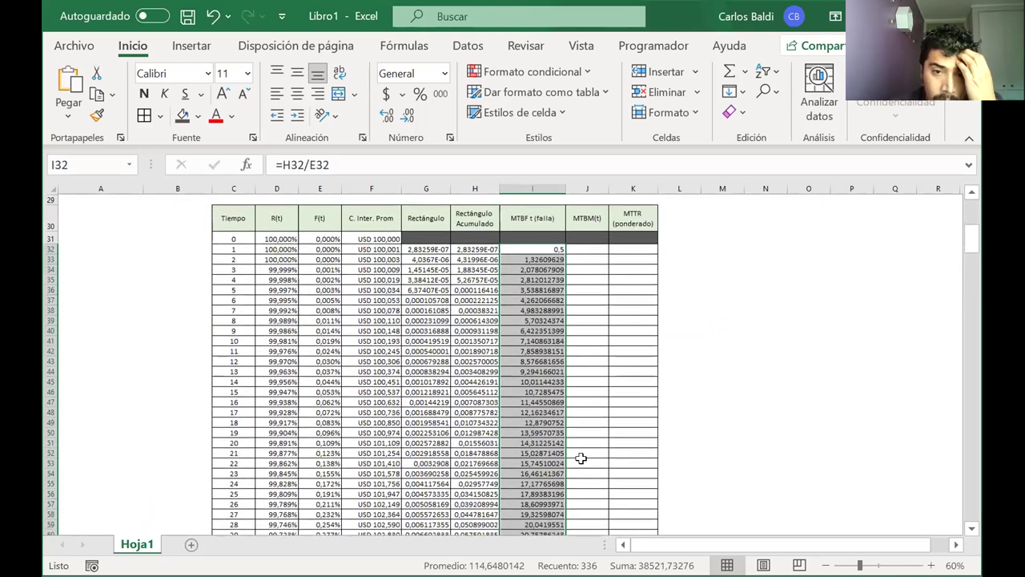
{"action": "scroll", "coordinate": [581, 458], "scroll_direction": "down", "scroll_amount": 14}
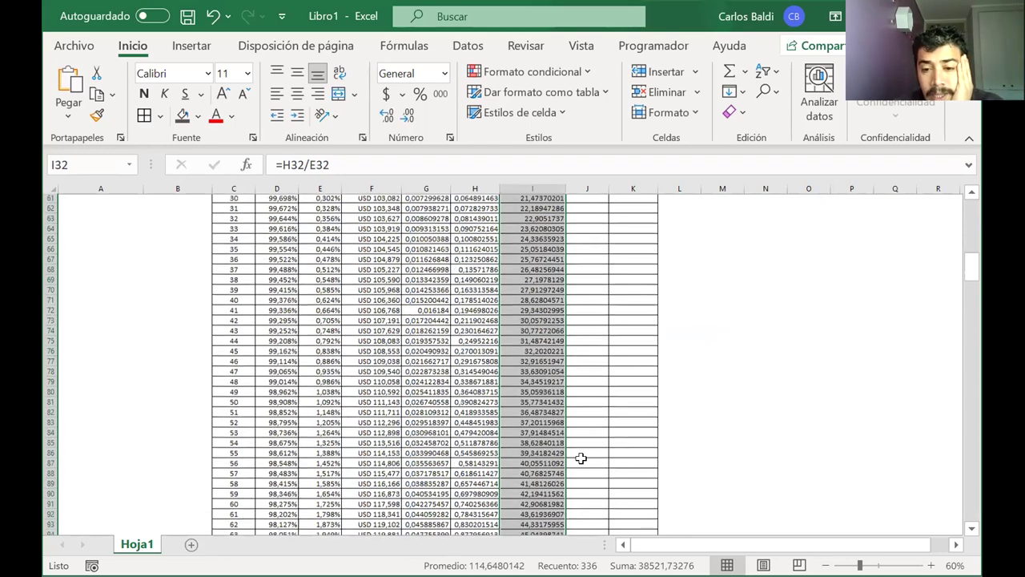
{"action": "scroll", "coordinate": [580, 458], "scroll_direction": "down", "scroll_amount": 20}
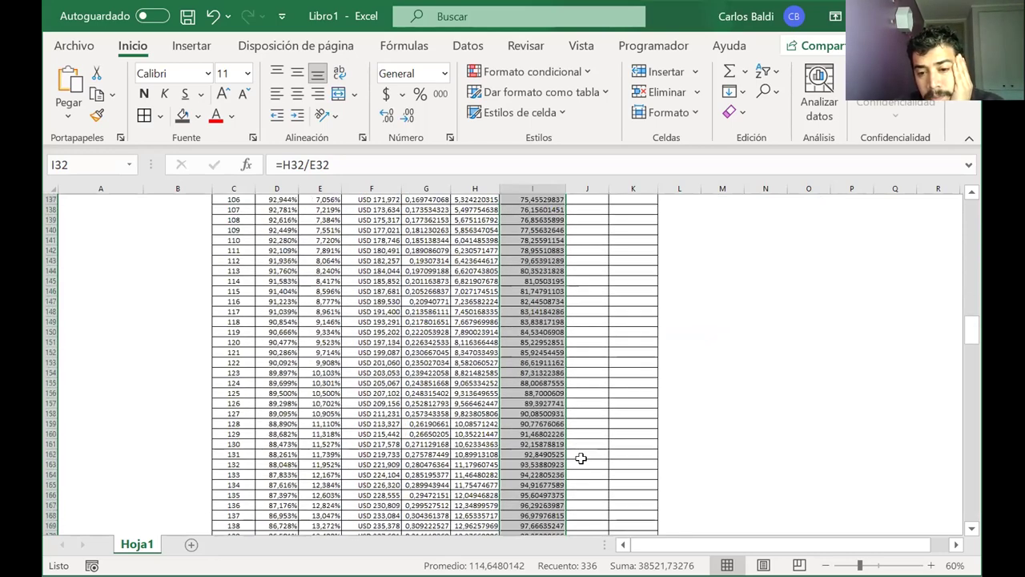
{"action": "scroll", "coordinate": [581, 458], "scroll_direction": "down", "scroll_amount": 19}
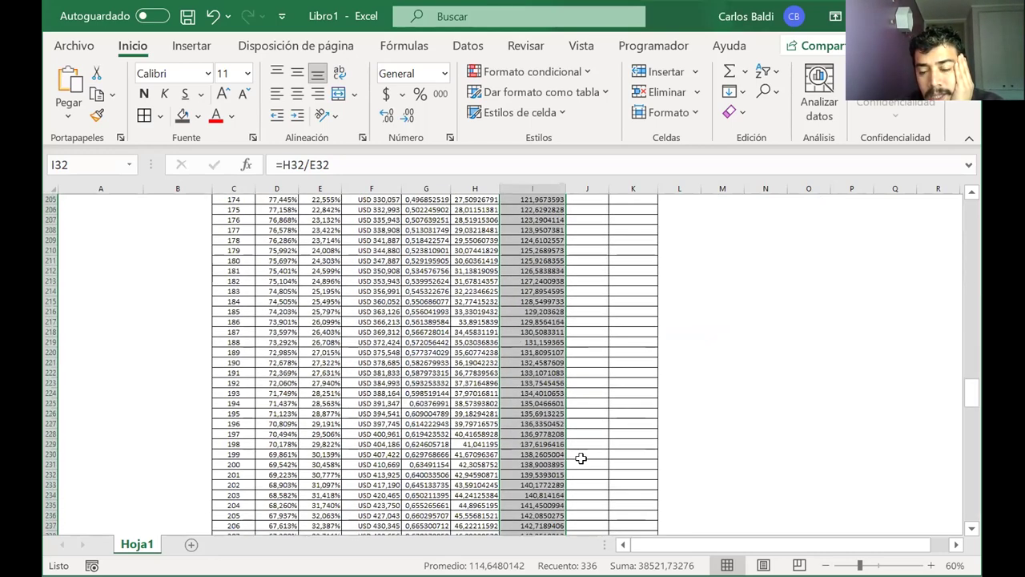
{"action": "scroll", "coordinate": [581, 459], "scroll_direction": "down", "scroll_amount": 20}
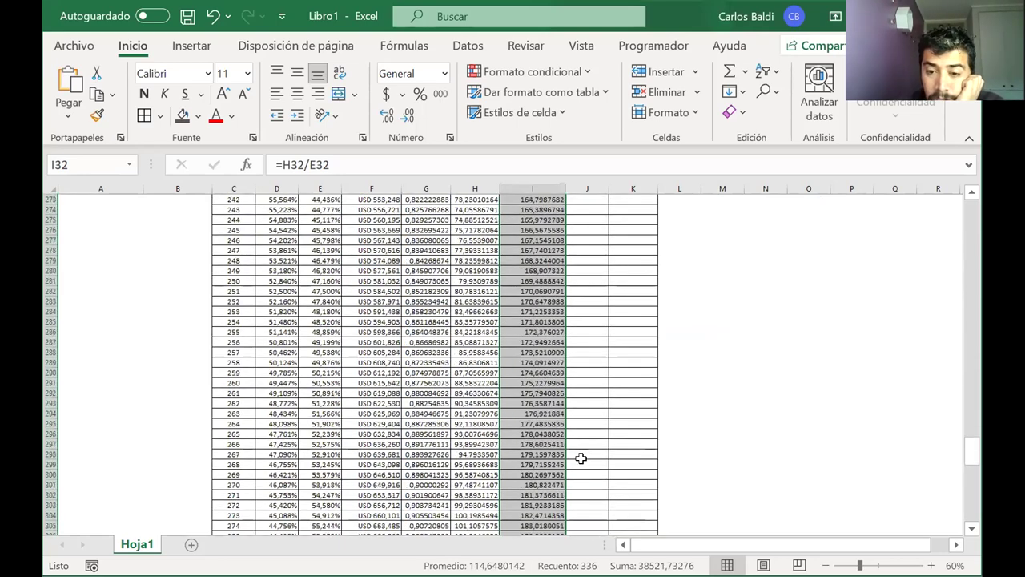
{"action": "scroll", "coordinate": [581, 458], "scroll_direction": "up", "scroll_amount": 3}
{"action": "scroll", "coordinate": [581, 458], "scroll_direction": "up", "scroll_amount": 20}
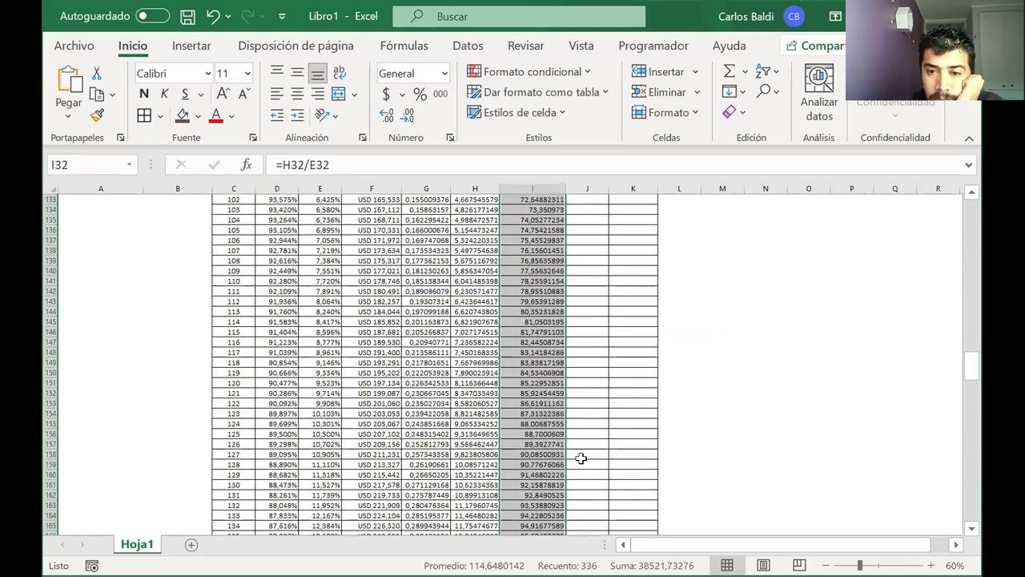
{"action": "left_click", "coordinate": [581, 458]}
{"action": "scroll", "coordinate": [581, 458], "scroll_direction": "up", "scroll_amount": 12}
{"action": "scroll", "coordinate": [580, 459], "scroll_direction": "down", "scroll_amount": 2}
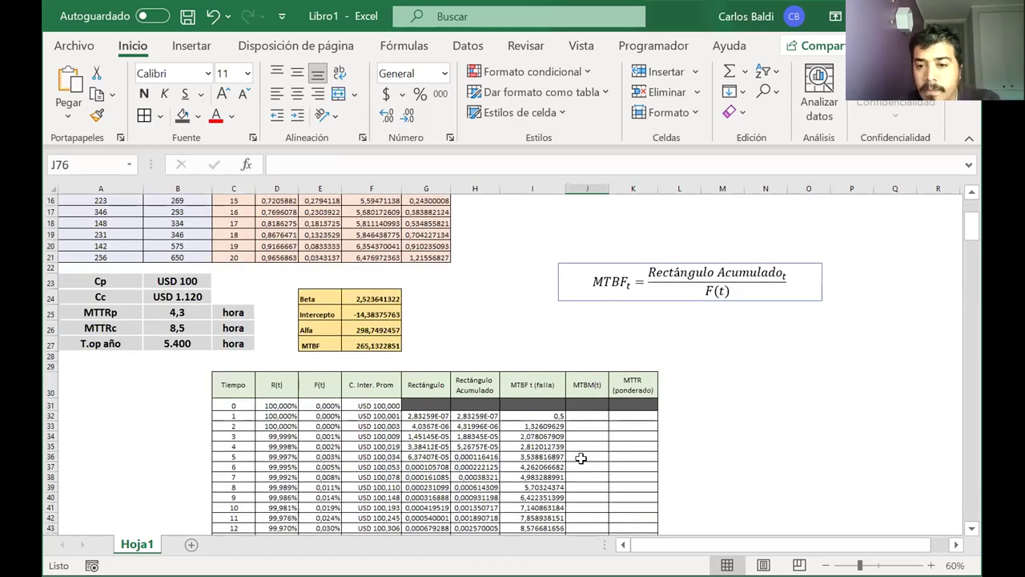
{"action": "scroll", "coordinate": [583, 433], "scroll_direction": "up", "scroll_amount": 2}
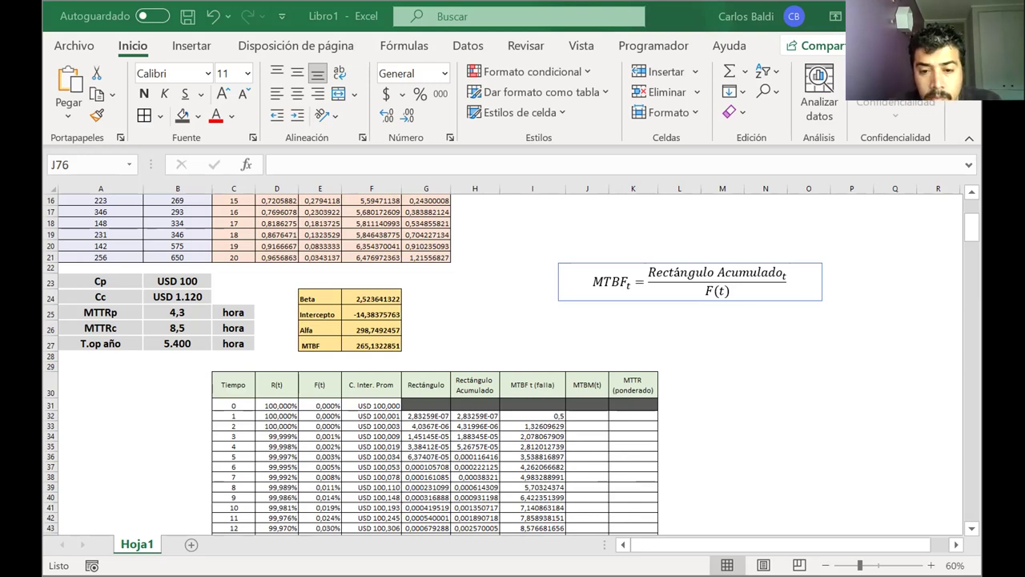
Paste the picture with the MTTR and MTBM equations and place it below the MTBF equation box, beside the calculation table's headers
{"action": "left_click", "coordinate": [791, 376]}
{"action": "left_click", "coordinate": [707, 344]}
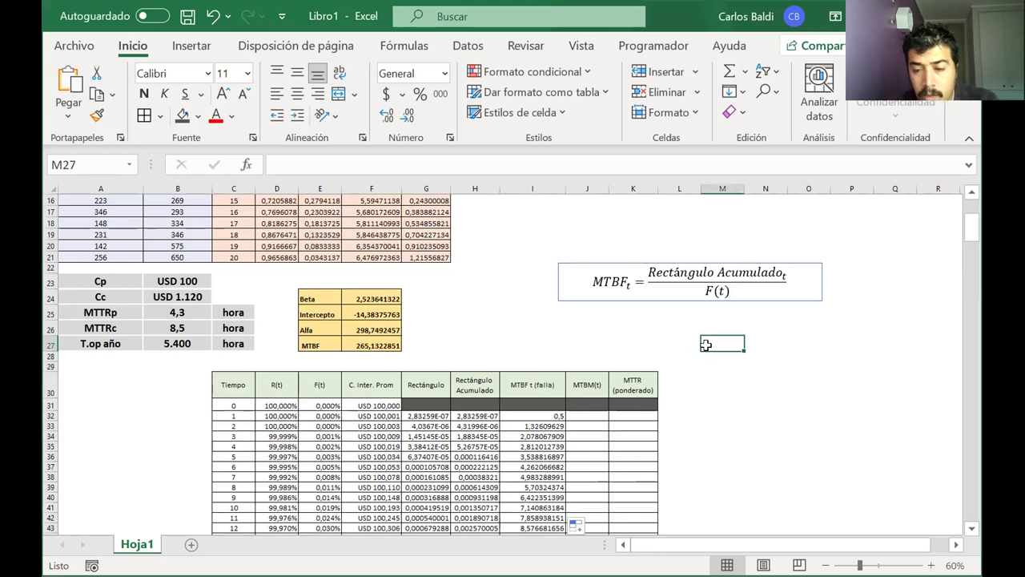
{"action": "key", "text": "ctrl+v"}
{"action": "left_click_drag", "start_coordinate": [745, 328], "coordinate": [706, 314]}
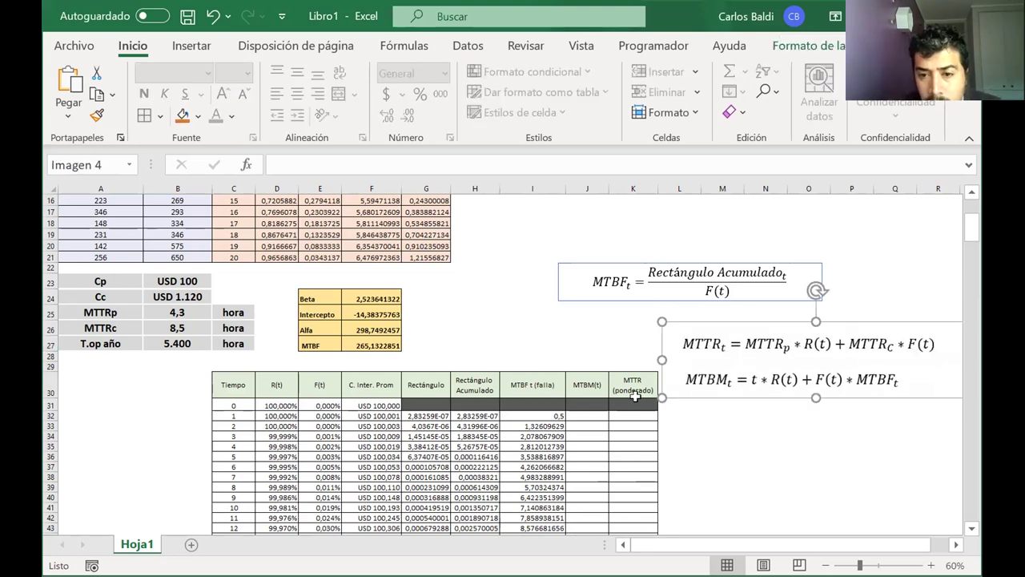
Enter the formula =C32*D32+E32*I32 in J32 to calculate MTBM(t) for Tiempo 1
{"action": "left_click", "coordinate": [593, 416]}
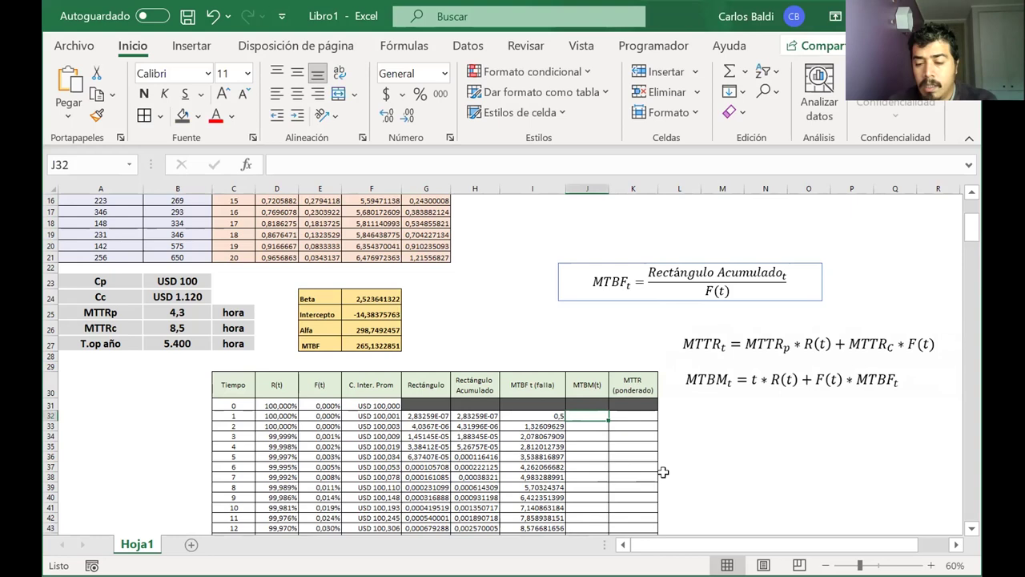
{"action": "type", "text": "="}
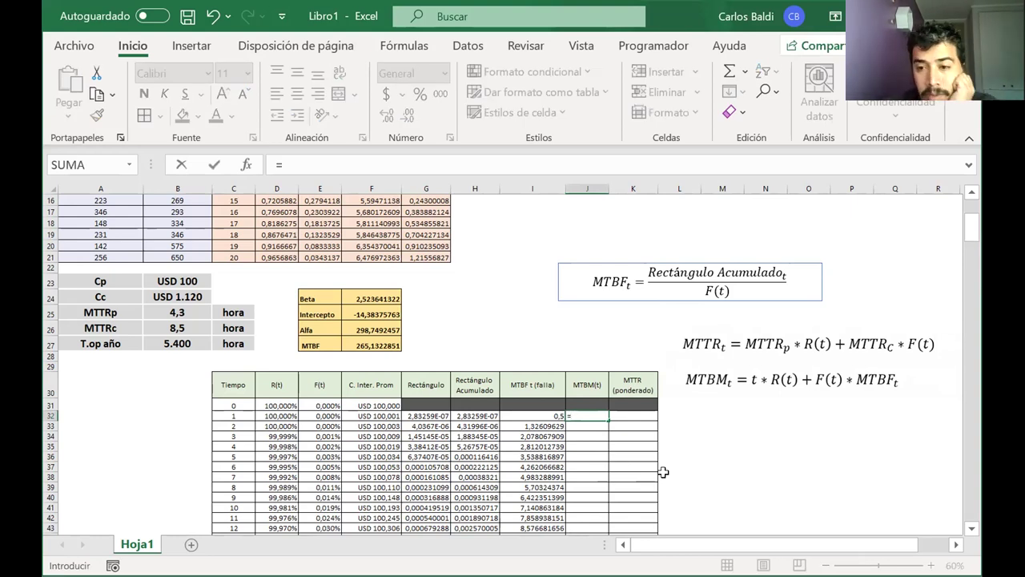
{"action": "left_click", "coordinate": [239, 416]}
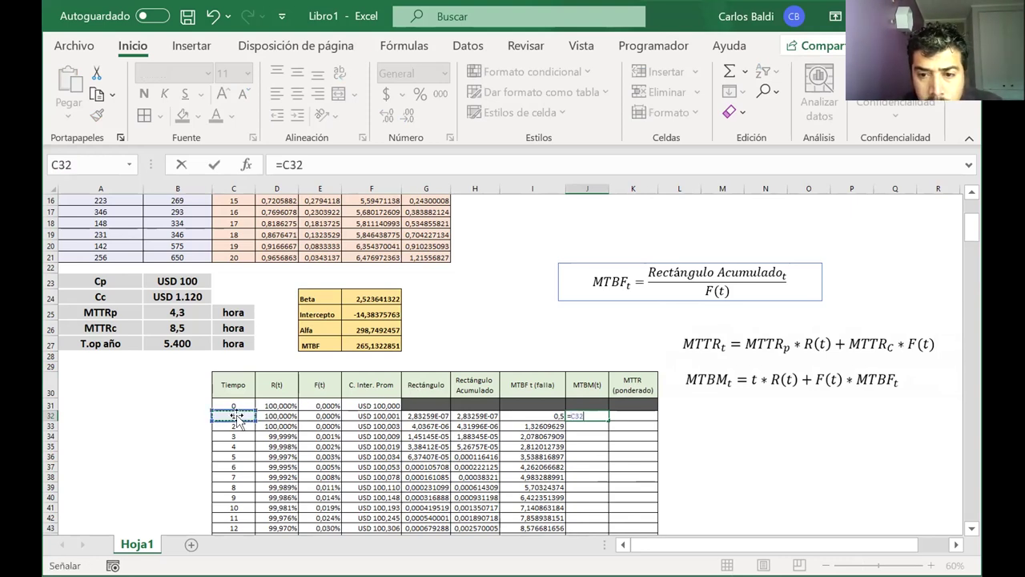
{"action": "type", "text": "*"}
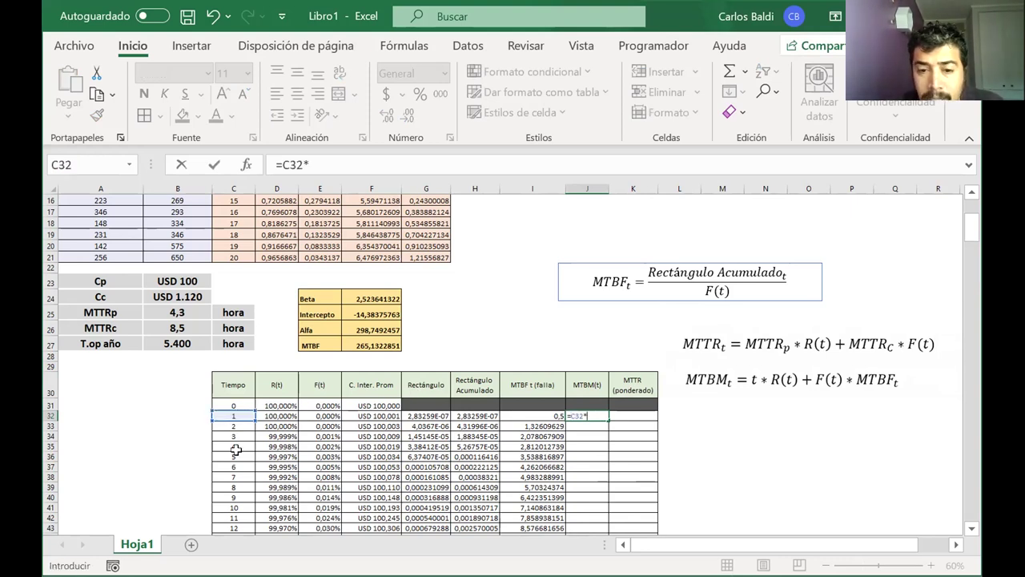
{"action": "left_click", "coordinate": [278, 414]}
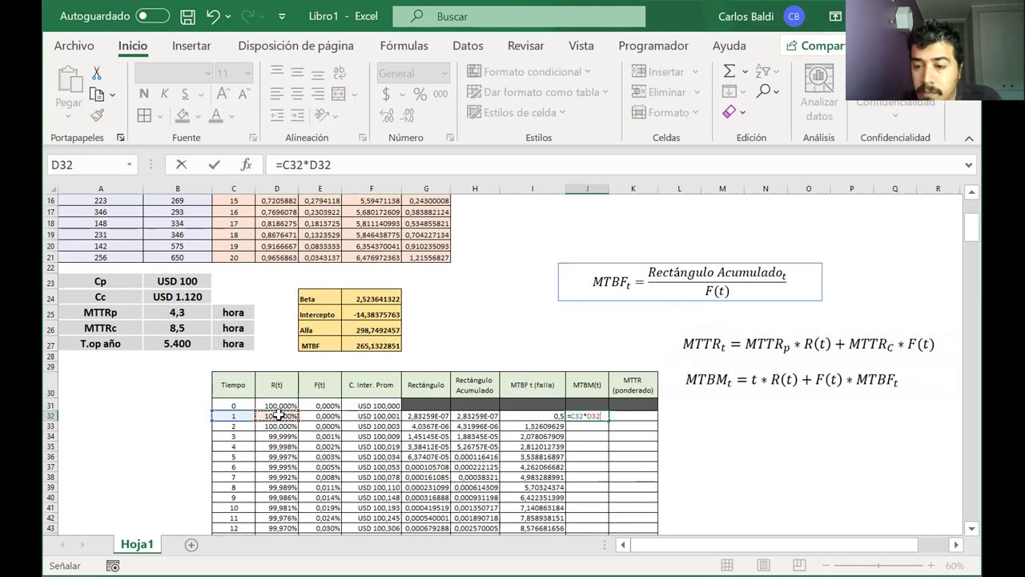
{"action": "type", "text": "+"}
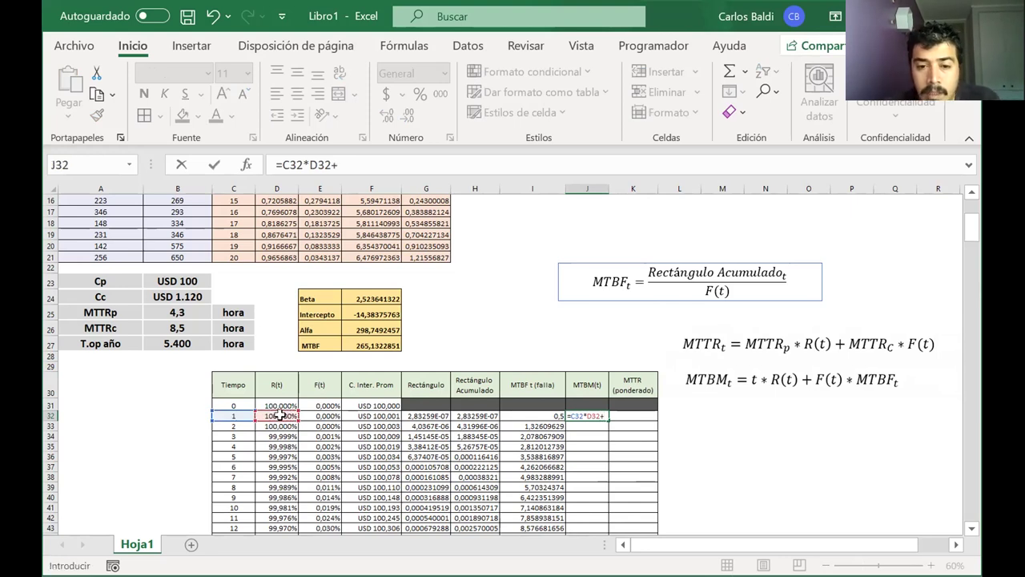
{"action": "left_click", "coordinate": [319, 416]}
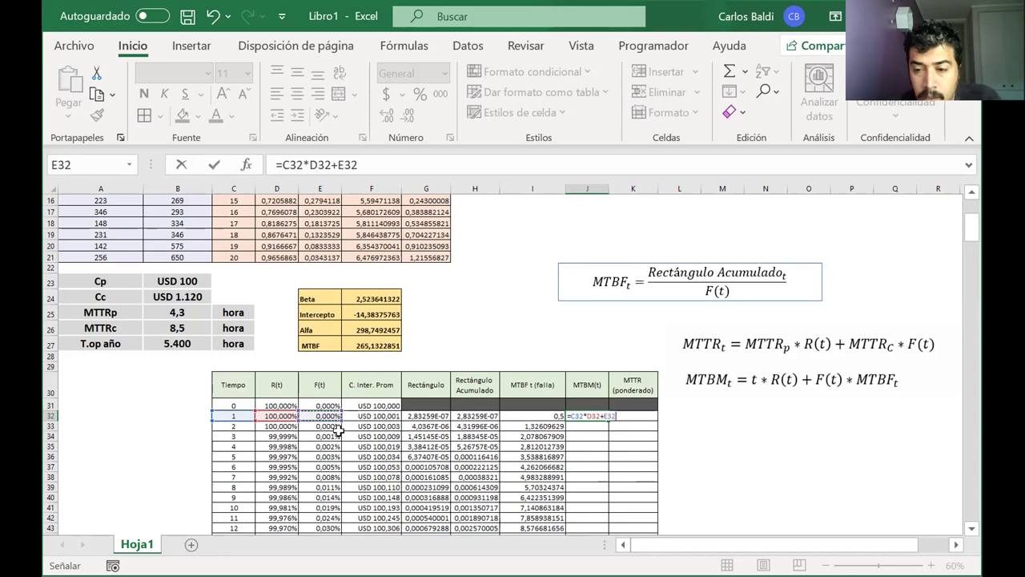
{"action": "type", "text": "*"}
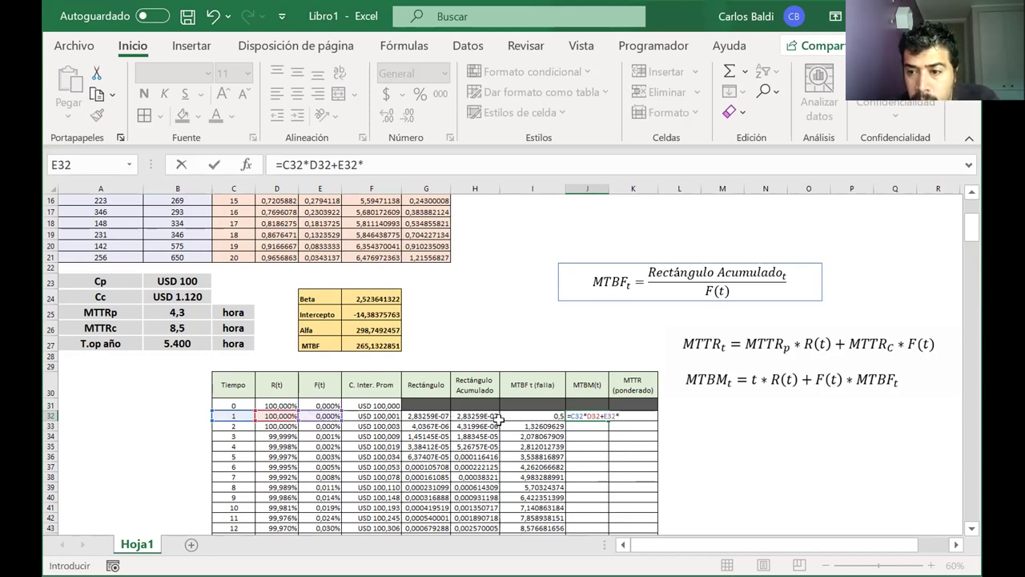
{"action": "left_click", "coordinate": [530, 414]}
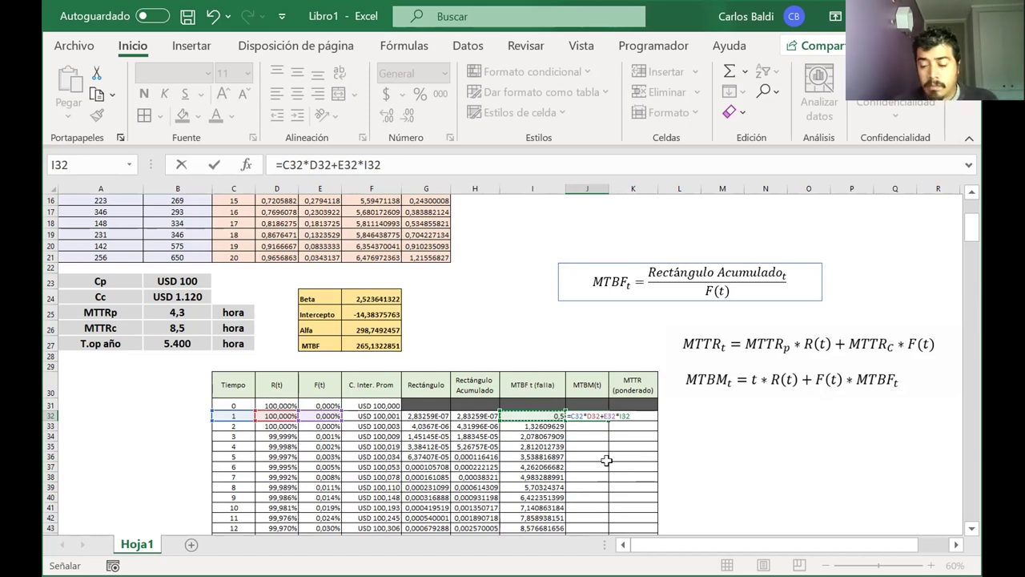
{"action": "key", "text": "Return"}
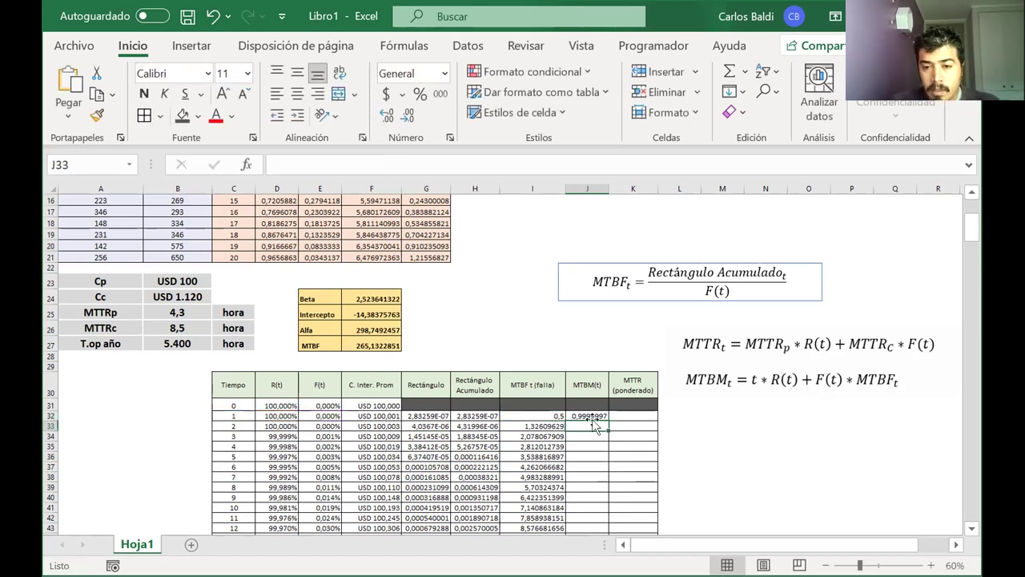
Fill the J32 formula down the MTBM(t) column to the last table row and autofit the width of column J
{"action": "left_click", "coordinate": [588, 412]}
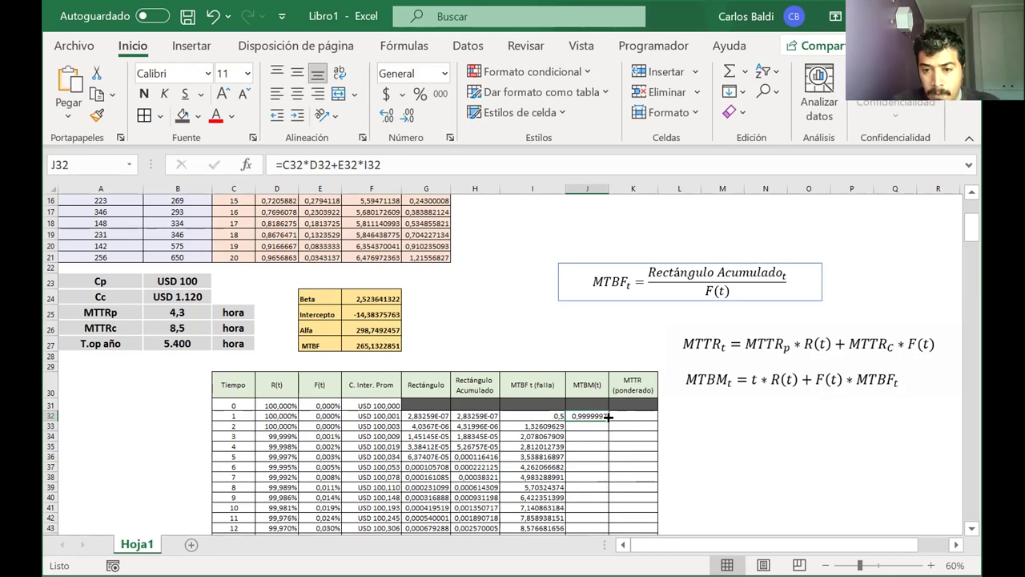
{"action": "double_click", "coordinate": [609, 417]}
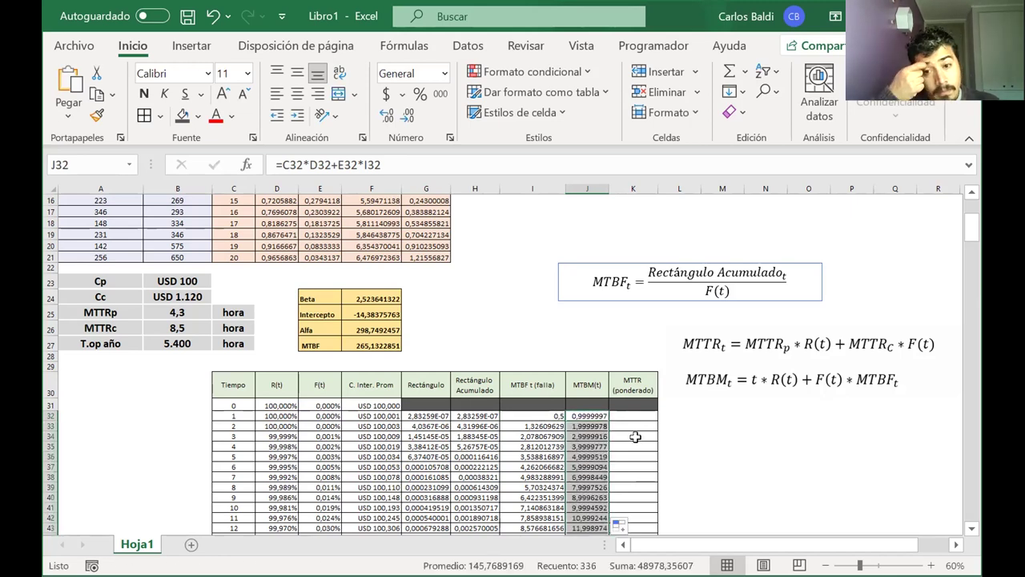
{"action": "double_click", "coordinate": [608, 187]}
Review the filled MTBM(t) values down the column against Tiempo, and return to the first MTTR (ponderado) row
{"action": "scroll", "coordinate": [617, 436], "scroll_direction": "down", "scroll_amount": 3}
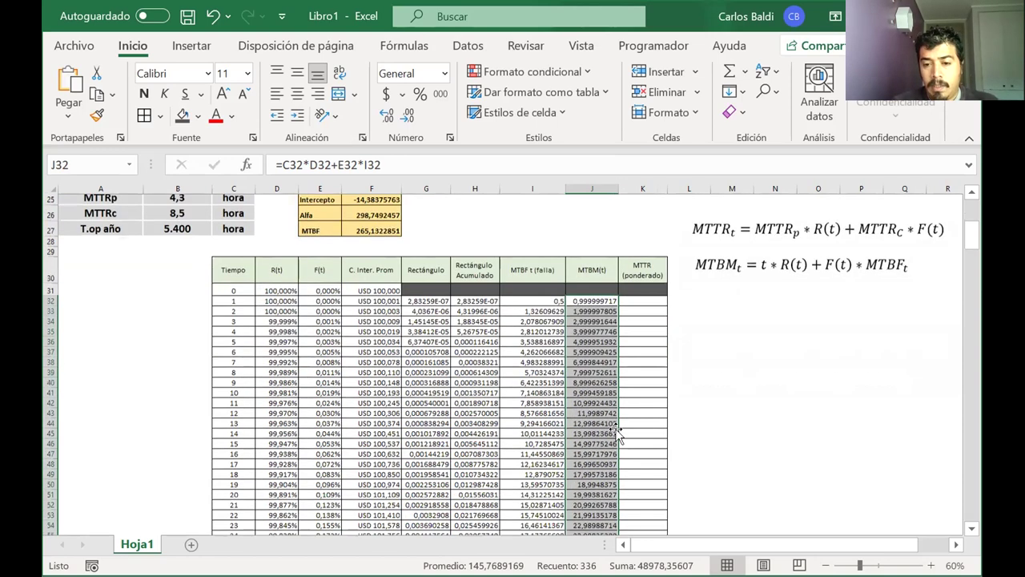
{"action": "scroll", "coordinate": [617, 436], "scroll_direction": "down", "scroll_amount": 20}
{"action": "scroll", "coordinate": [616, 435], "scroll_direction": "down", "scroll_amount": 12}
{"action": "scroll", "coordinate": [619, 435], "scroll_direction": "down", "scroll_amount": 3}
{"action": "scroll", "coordinate": [584, 331], "scroll_direction": "up", "scroll_amount": 20}
{"action": "scroll", "coordinate": [585, 331], "scroll_direction": "down", "scroll_amount": 7}
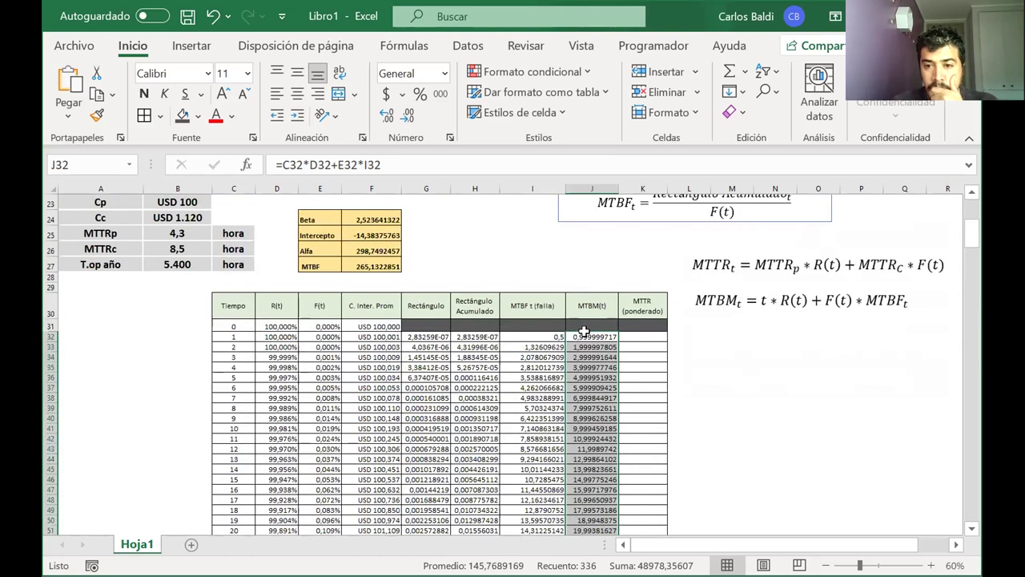
{"action": "scroll", "coordinate": [584, 331], "scroll_direction": "up", "scroll_amount": 1}
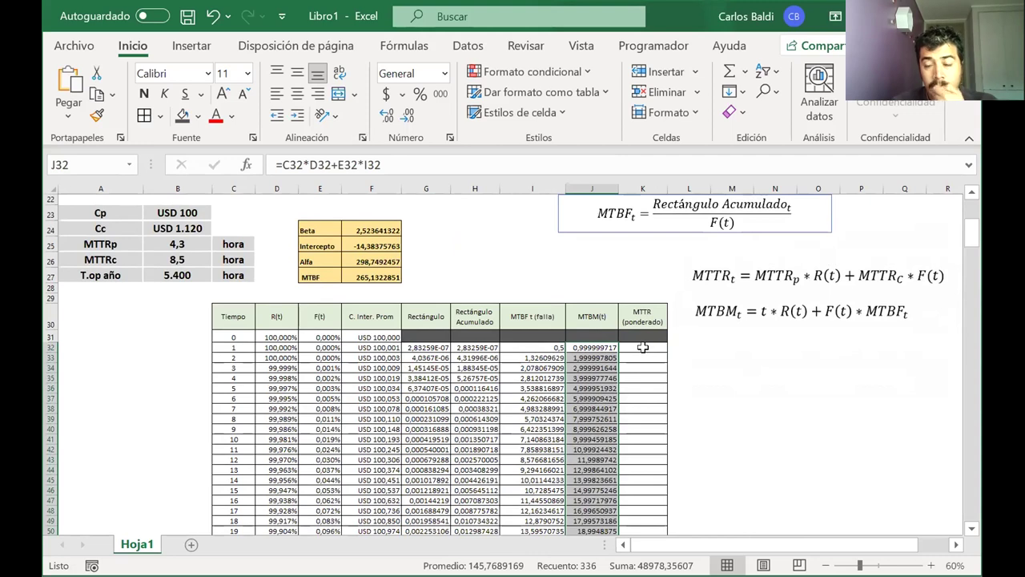
{"action": "left_click", "coordinate": [637, 345]}
{"action": "right_click", "coordinate": [637, 345]}
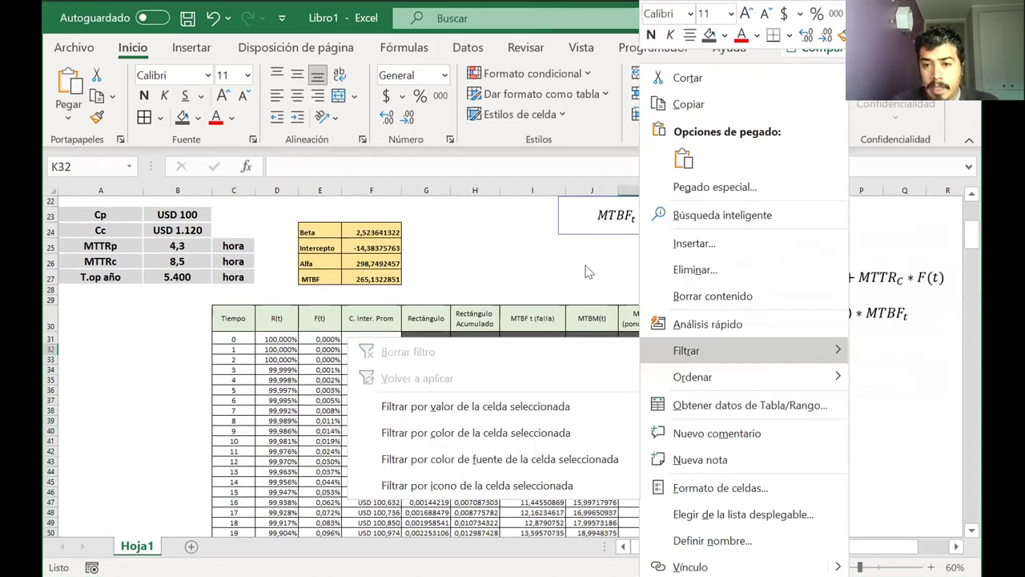
{"action": "left_click", "coordinate": [637, 345]}
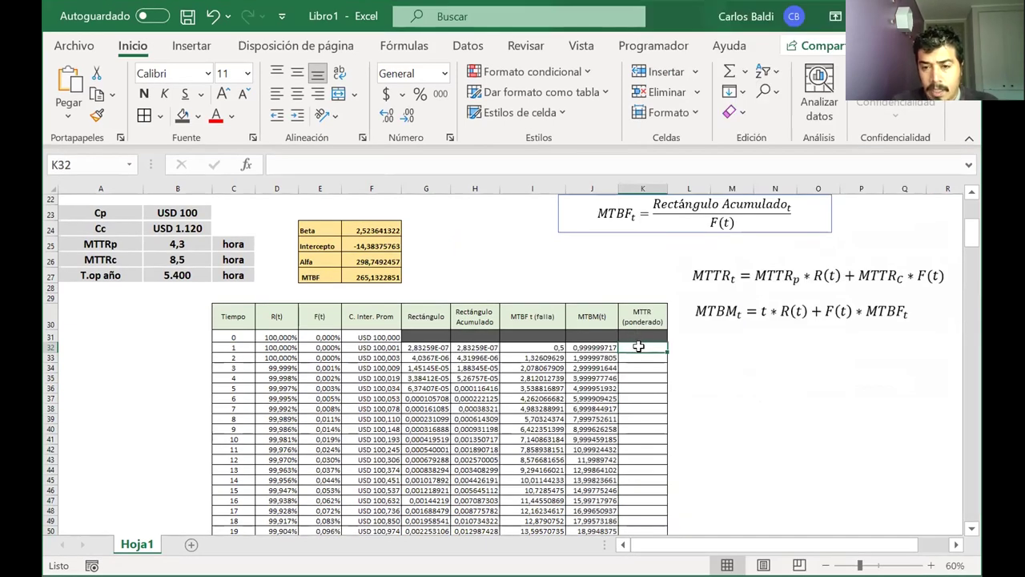
Examine the MTBM(t) column from its last row back up and check the J32 formula's references against the MTBM equation
{"action": "left_click", "coordinate": [597, 347]}
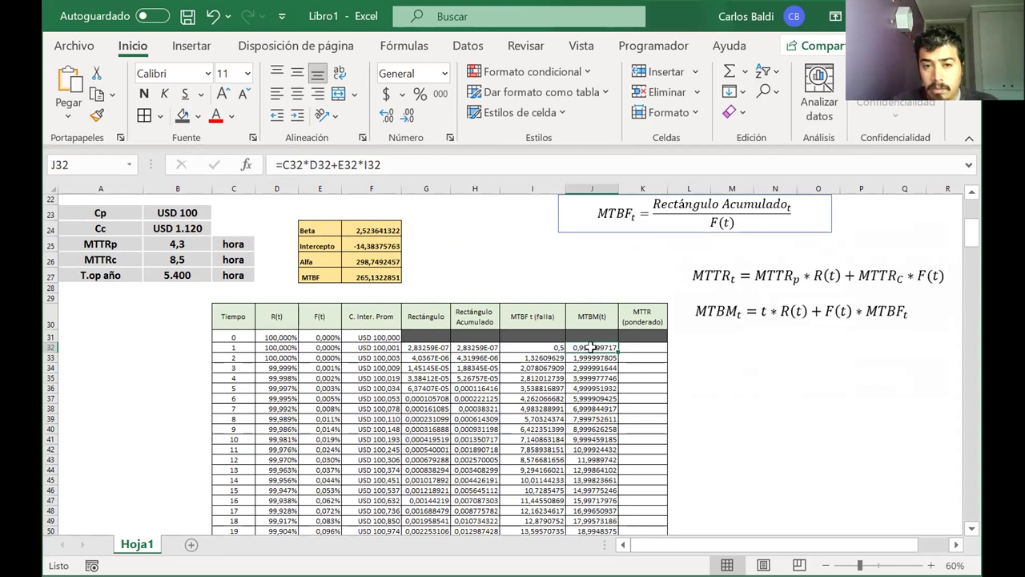
{"action": "double_click", "coordinate": [591, 353]}
{"action": "scroll", "coordinate": [593, 356], "scroll_direction": "up", "scroll_amount": 20}
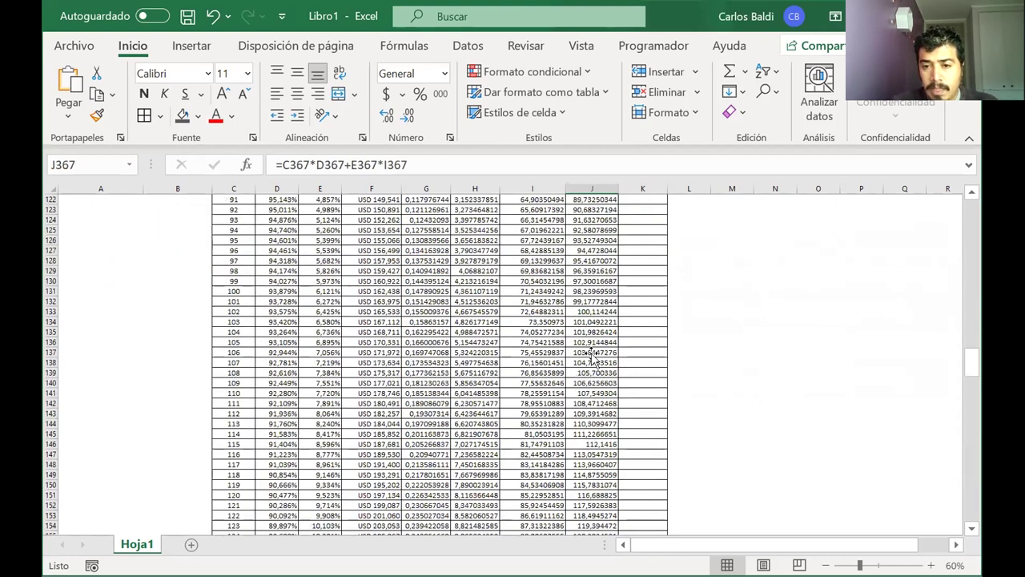
{"action": "scroll", "coordinate": [592, 358], "scroll_direction": "down", "scroll_amount": 10}
{"action": "scroll", "coordinate": [592, 358], "scroll_direction": "up", "scroll_amount": 6}
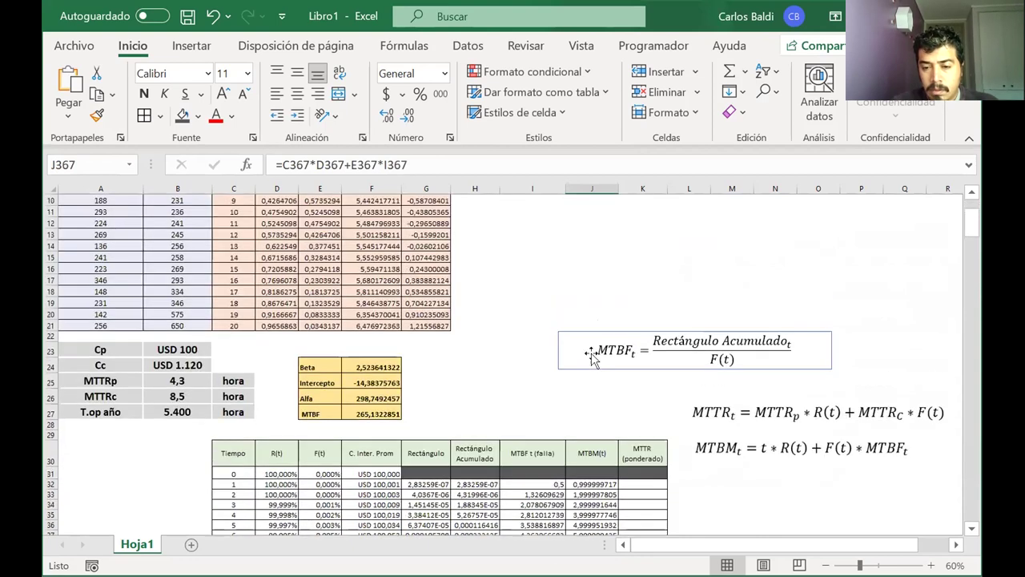
{"action": "left_click", "coordinate": [579, 436]}
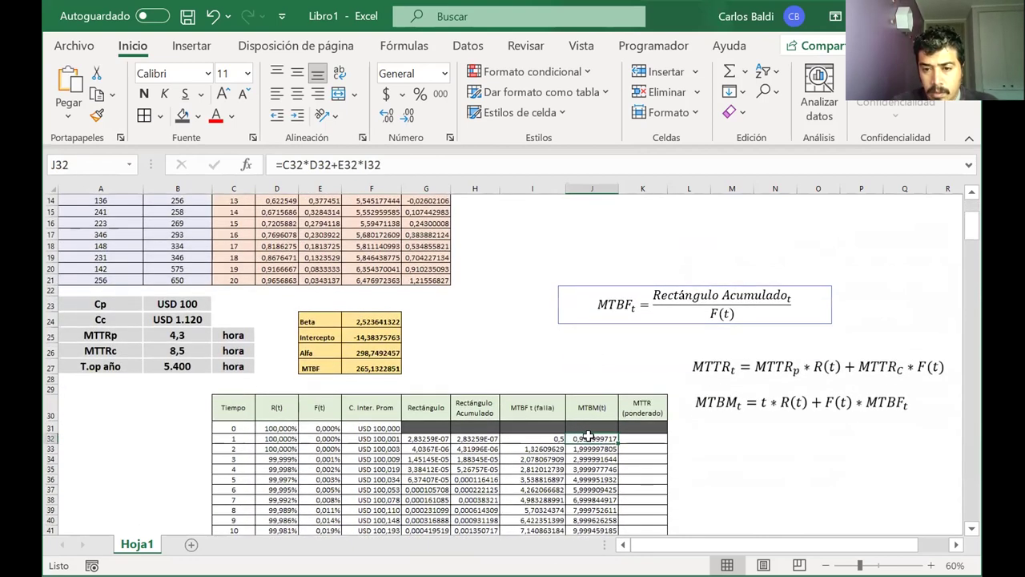
{"action": "double_click", "coordinate": [588, 437]}
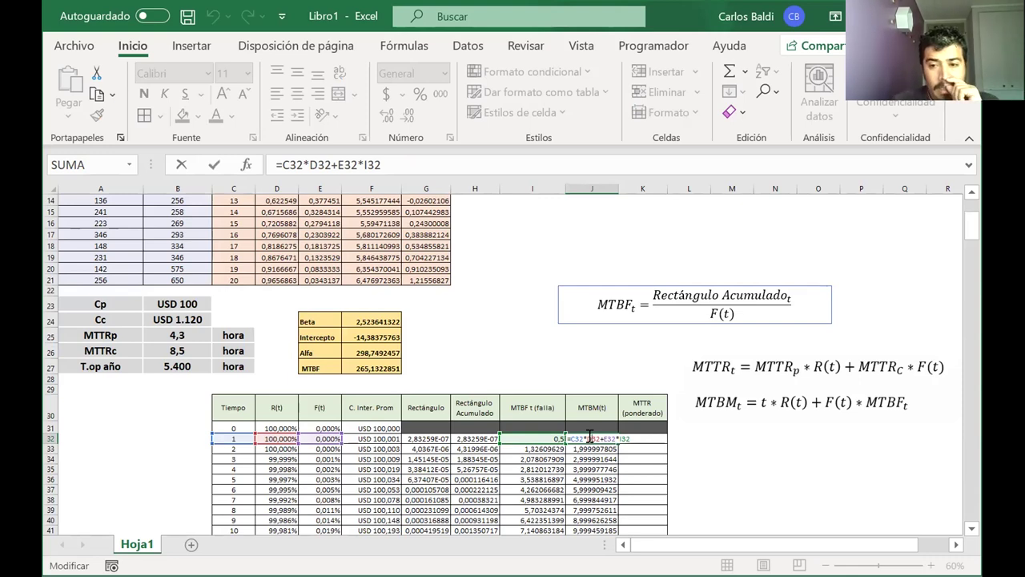
{"action": "scroll", "coordinate": [589, 437], "scroll_direction": "down", "scroll_amount": 1}
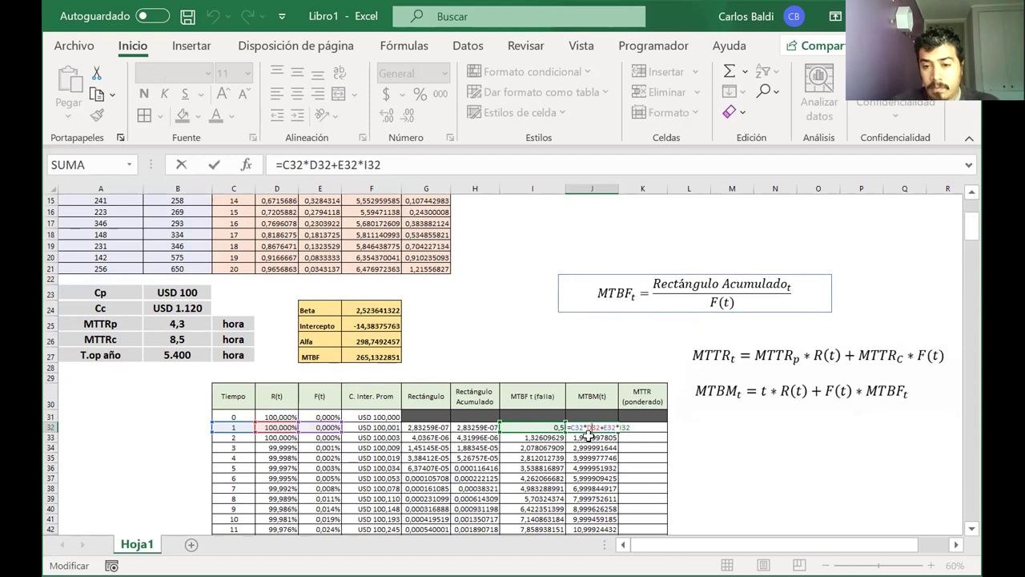
{"action": "key", "text": "Return"}
Enter the formula =$B$25*D32+$B$26*E32 in K32 to calculate MTTR (ponderado) for Tiempo 1
{"action": "left_click", "coordinate": [649, 423]}
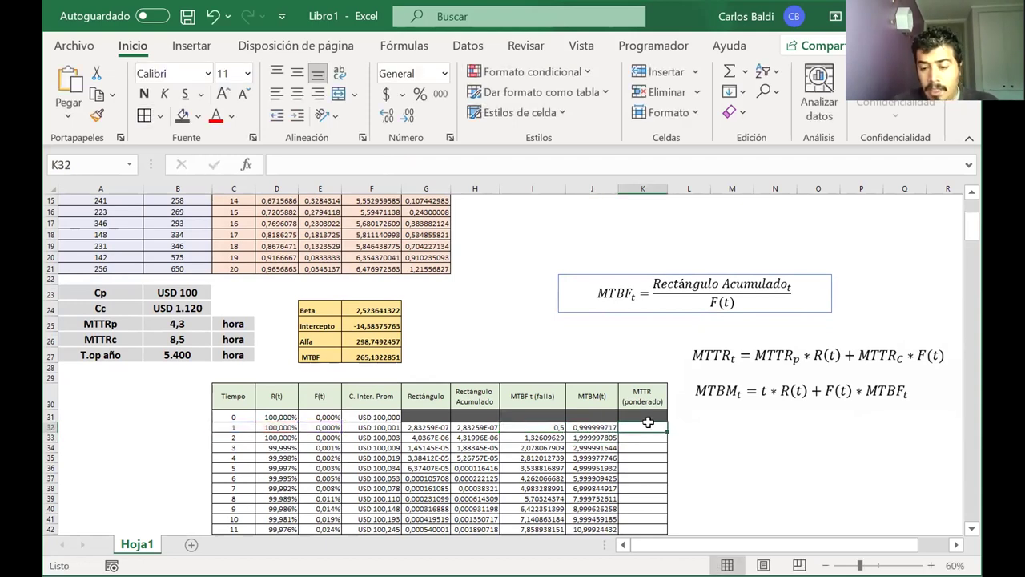
{"action": "type", "text": "="}
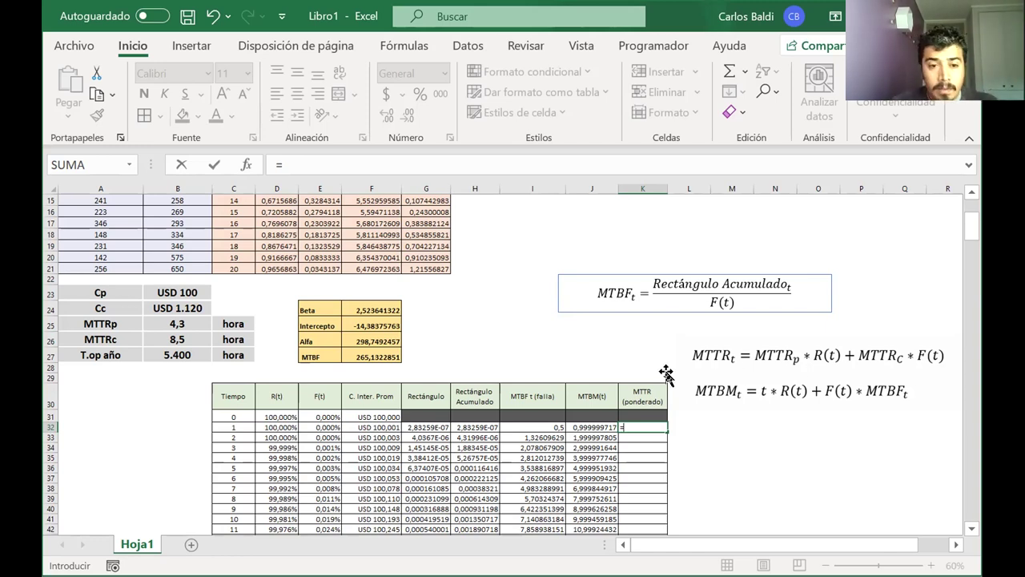
{"action": "left_click", "coordinate": [167, 320]}
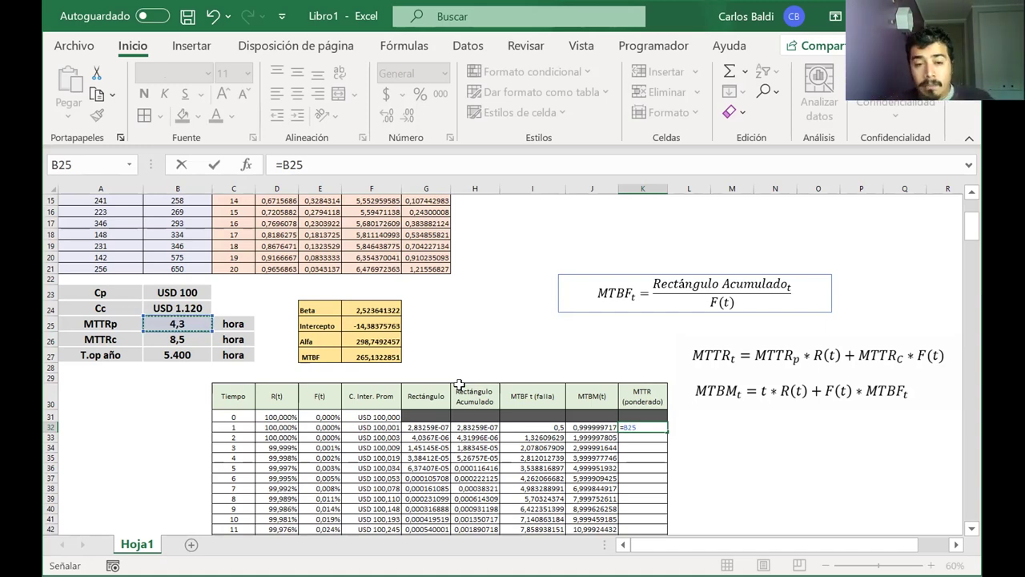
{"action": "key", "text": "F4"}
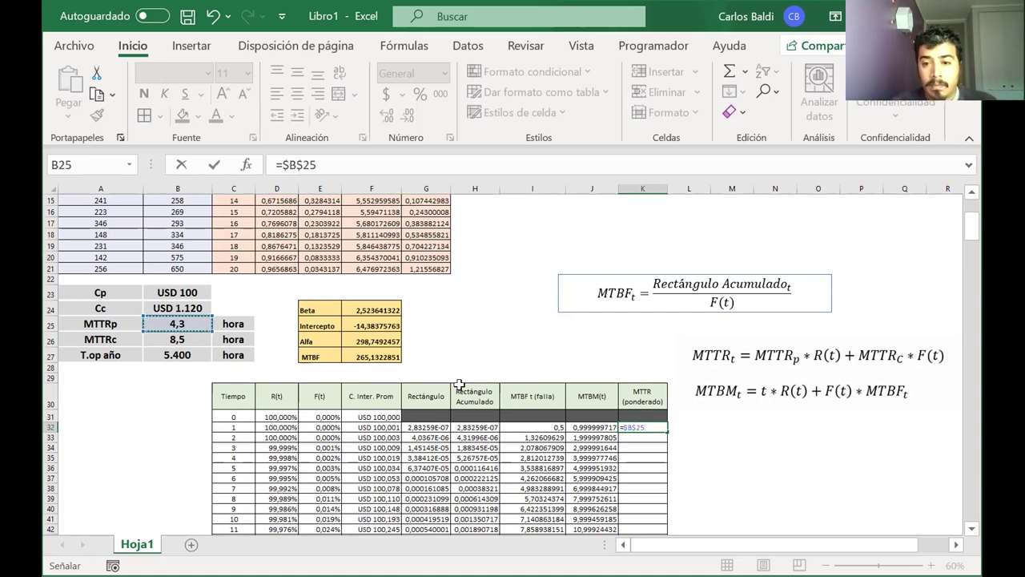
{"action": "type", "text": "*"}
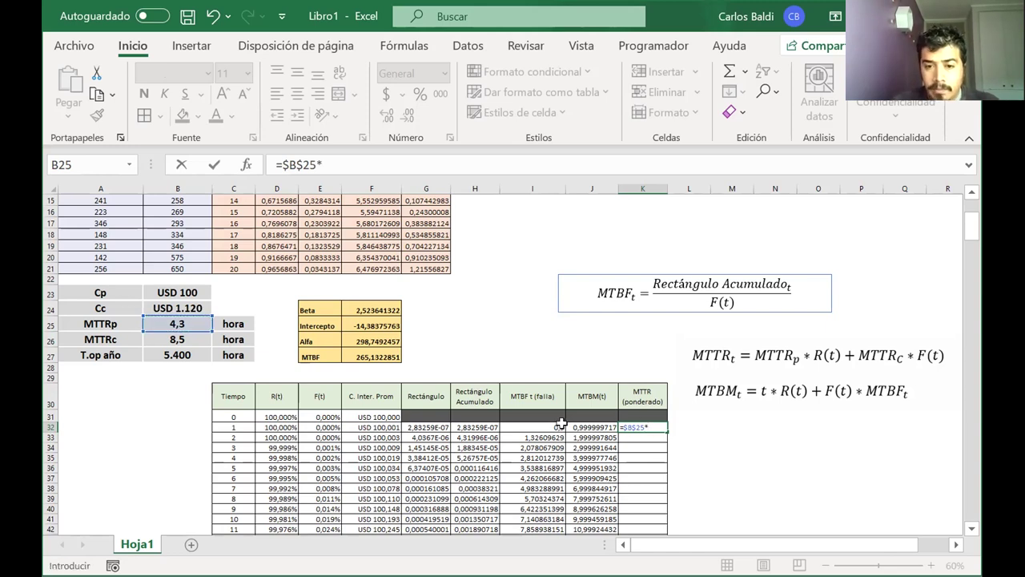
{"action": "left_click", "coordinate": [276, 427]}
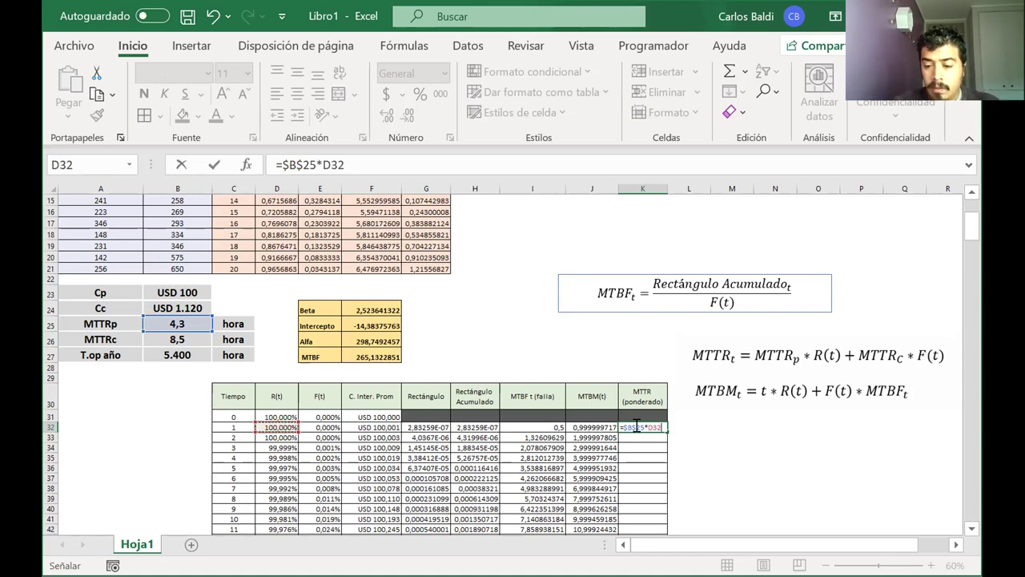
{"action": "type", "text": "+"}
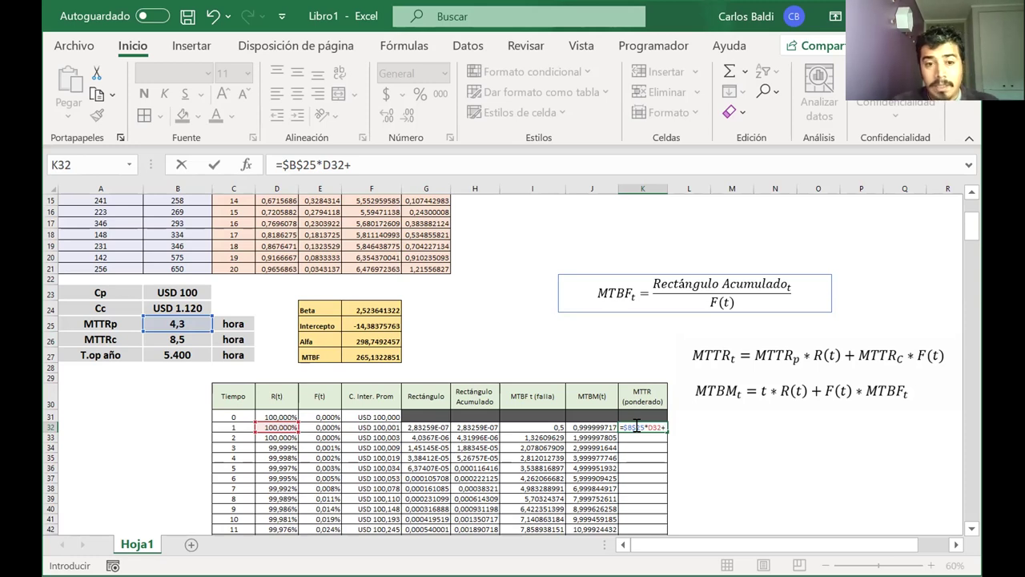
{"action": "left_click", "coordinate": [147, 339]}
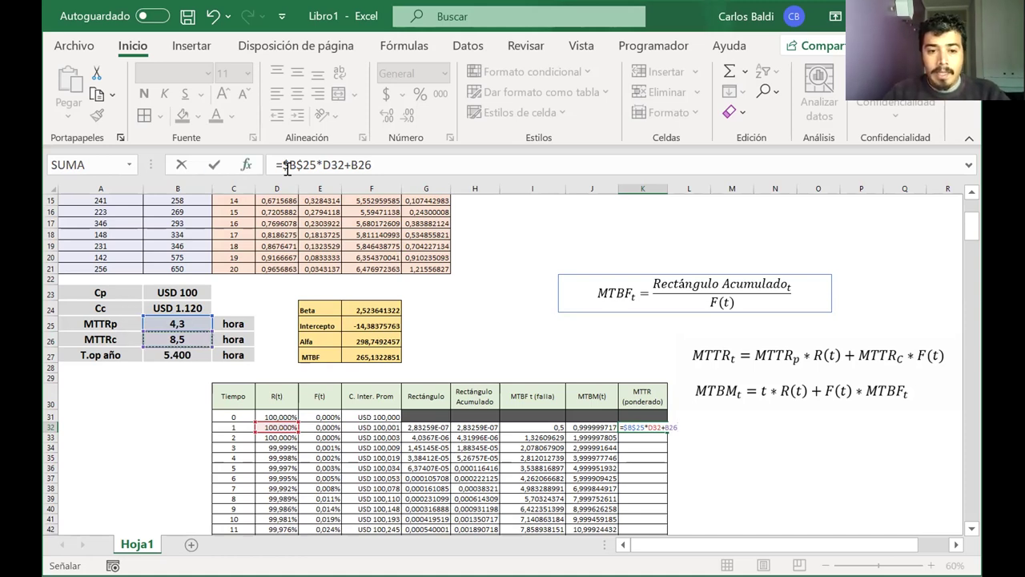
{"action": "left_click_drag", "start_coordinate": [350, 164], "coordinate": [389, 165]}
{"action": "key", "text": "F4"}
{"action": "left_click", "coordinate": [398, 164]}
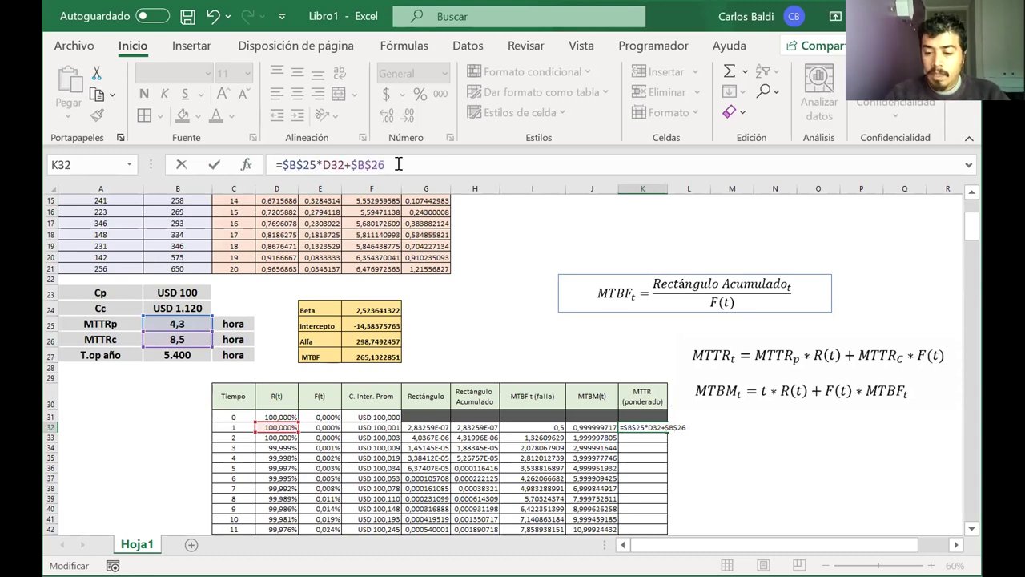
{"action": "type", "text": "*"}
{"action": "left_click", "coordinate": [320, 428]}
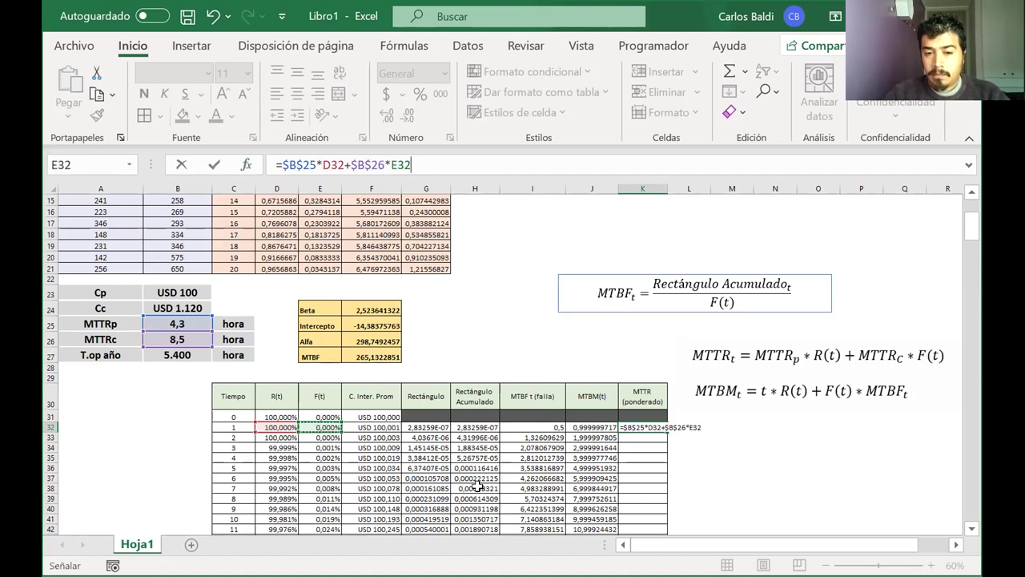
{"action": "key", "text": "Return"}
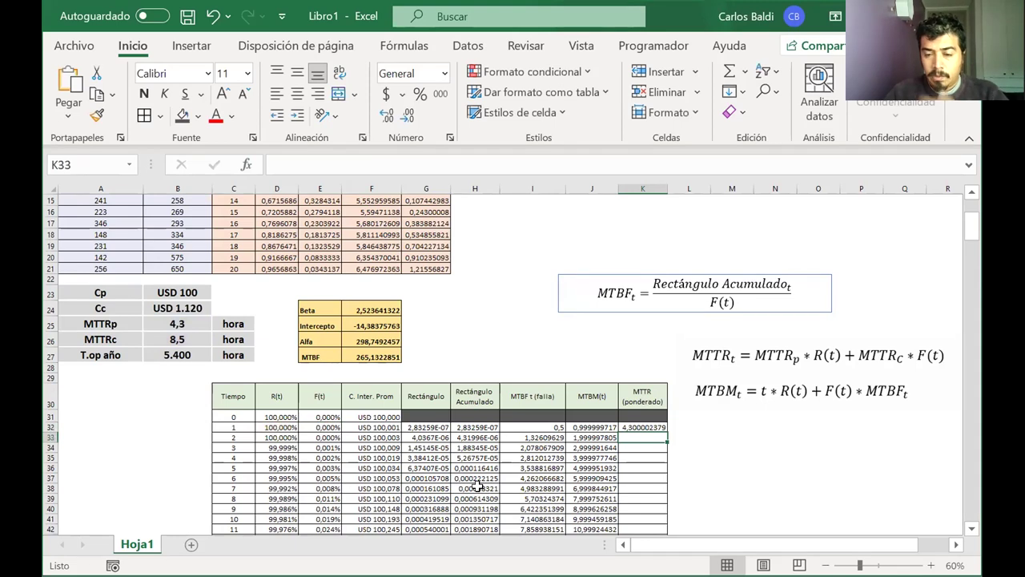
Fill the K32 formula down the MTTR (ponderado) column to the last table row and check the references in K36
{"action": "left_click", "coordinate": [655, 425]}
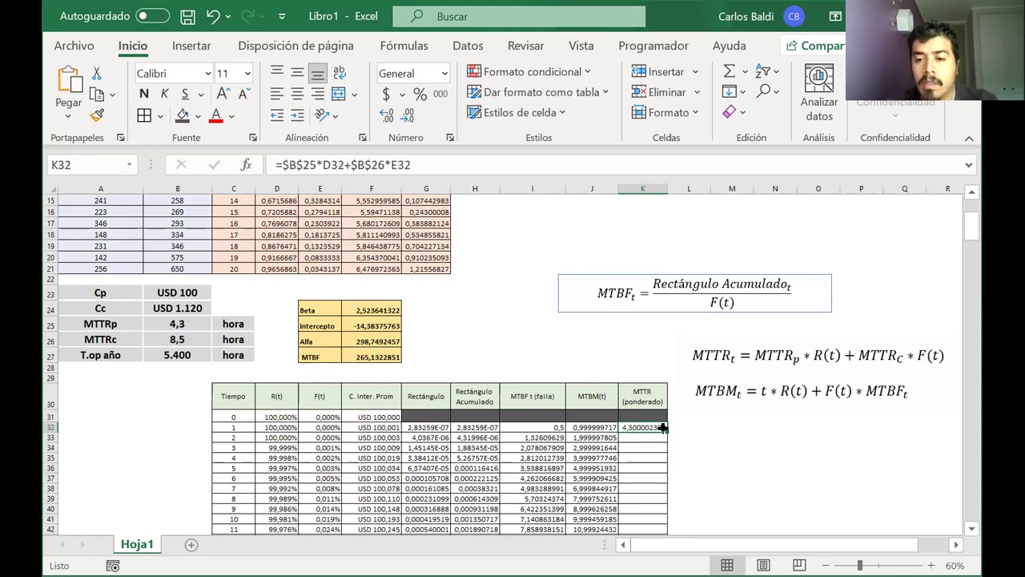
{"action": "double_click", "coordinate": [666, 428]}
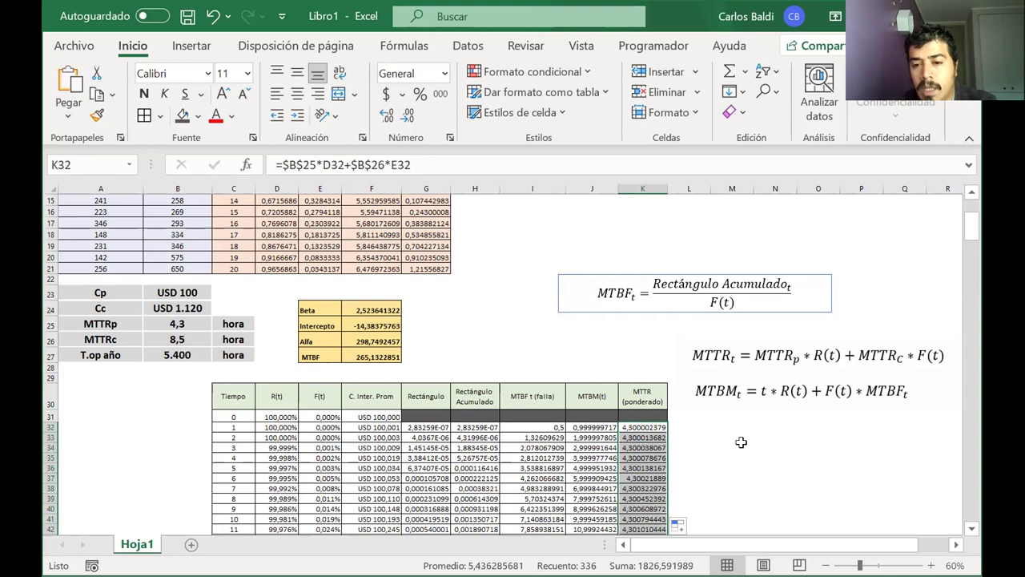
{"action": "scroll", "coordinate": [741, 442], "scroll_direction": "right", "scroll_amount": 2}
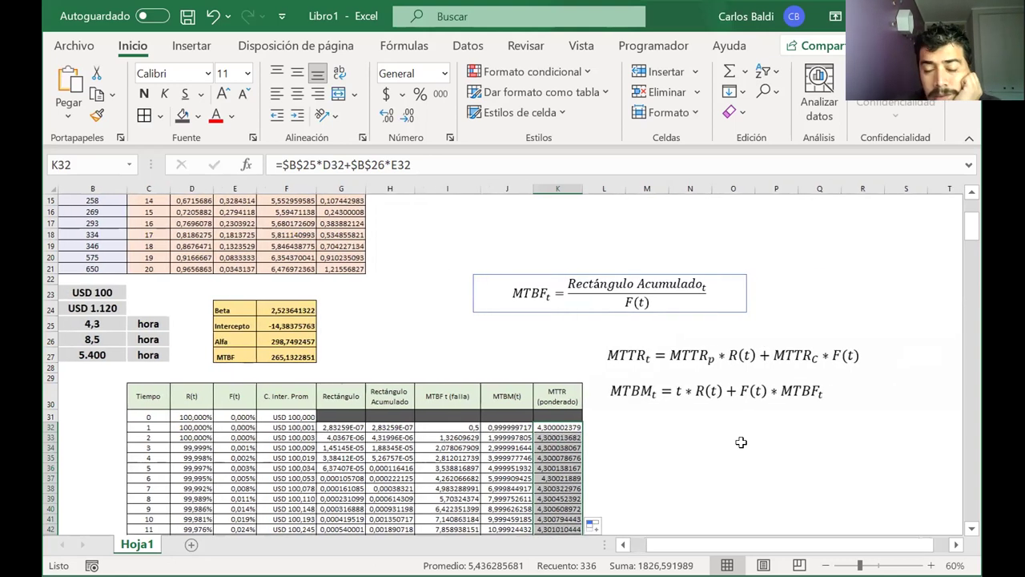
{"action": "scroll", "coordinate": [741, 442], "scroll_direction": "left", "scroll_amount": 2}
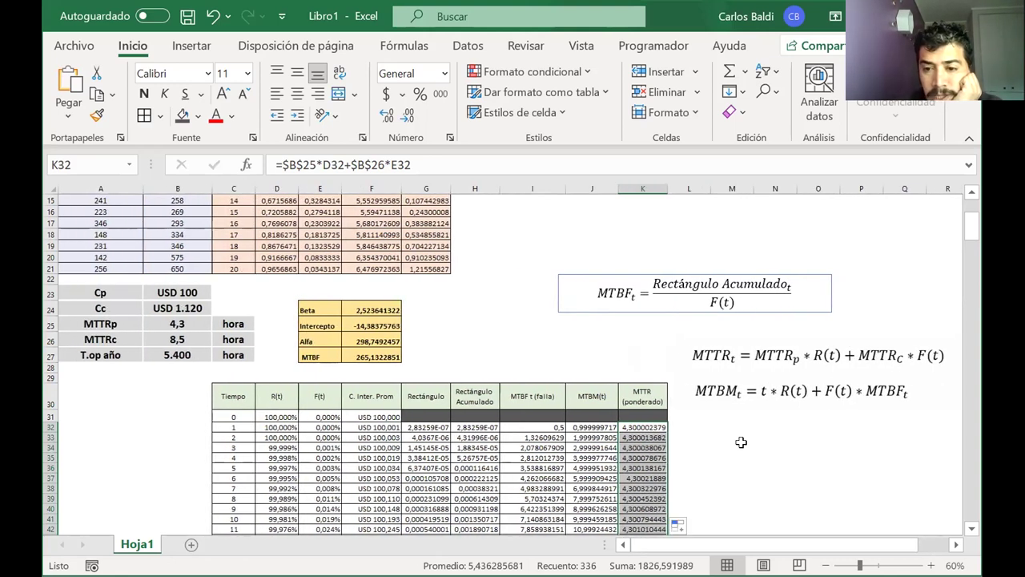
{"action": "left_click", "coordinate": [643, 449]}
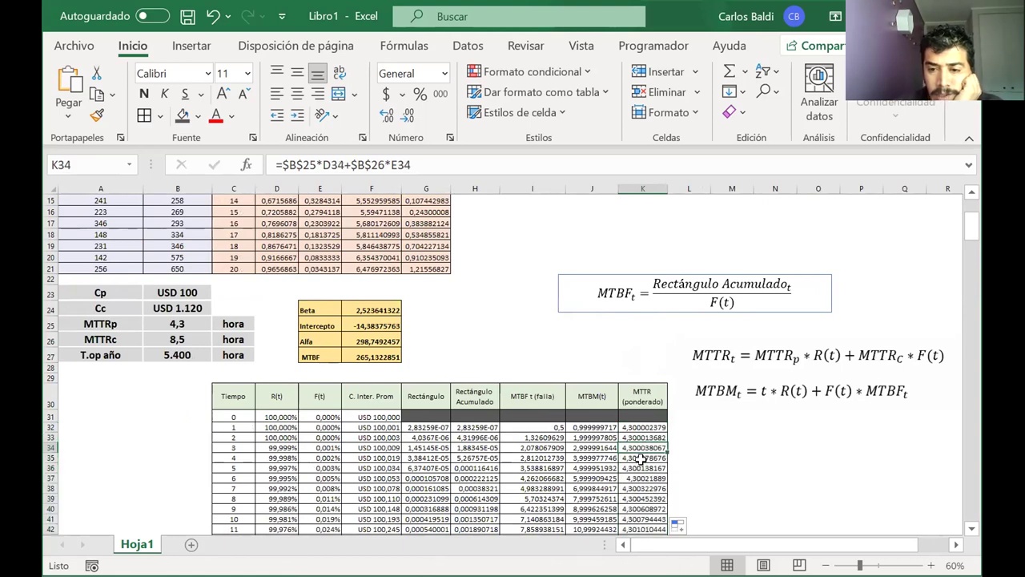
{"action": "double_click", "coordinate": [641, 468]}
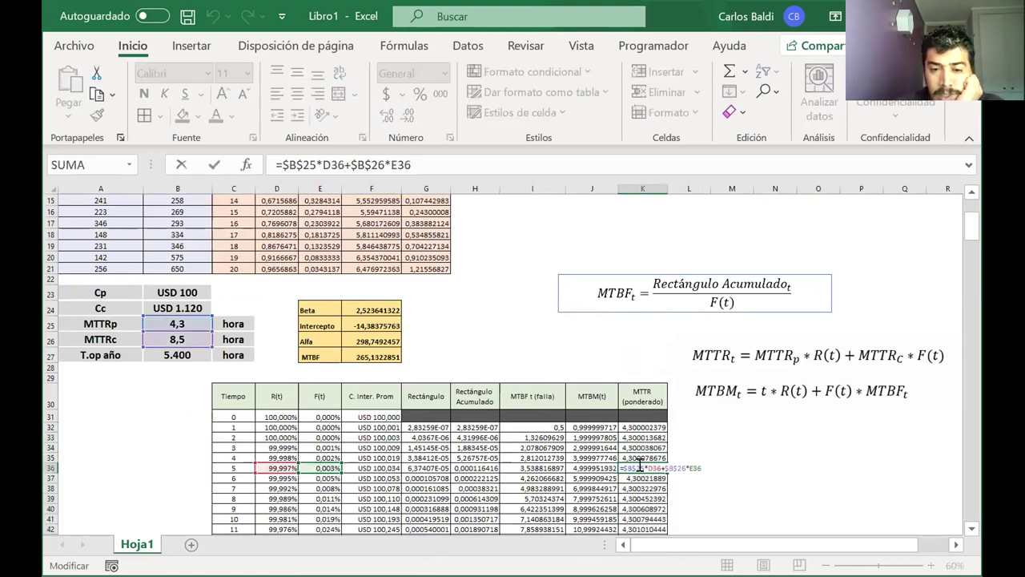
{"action": "key", "text": "Return"}
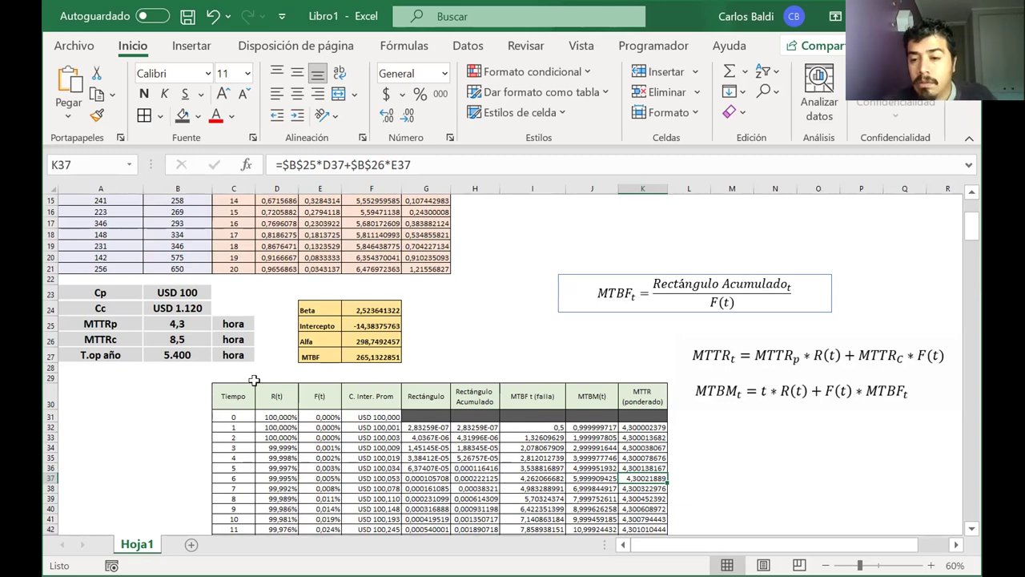
Extend all columns of the table's last row, from Tiempo to MTTR (ponderado), down to Tiempo 420 in row 451
{"action": "scroll", "coordinate": [776, 388], "scroll_direction": "down", "scroll_amount": 2}
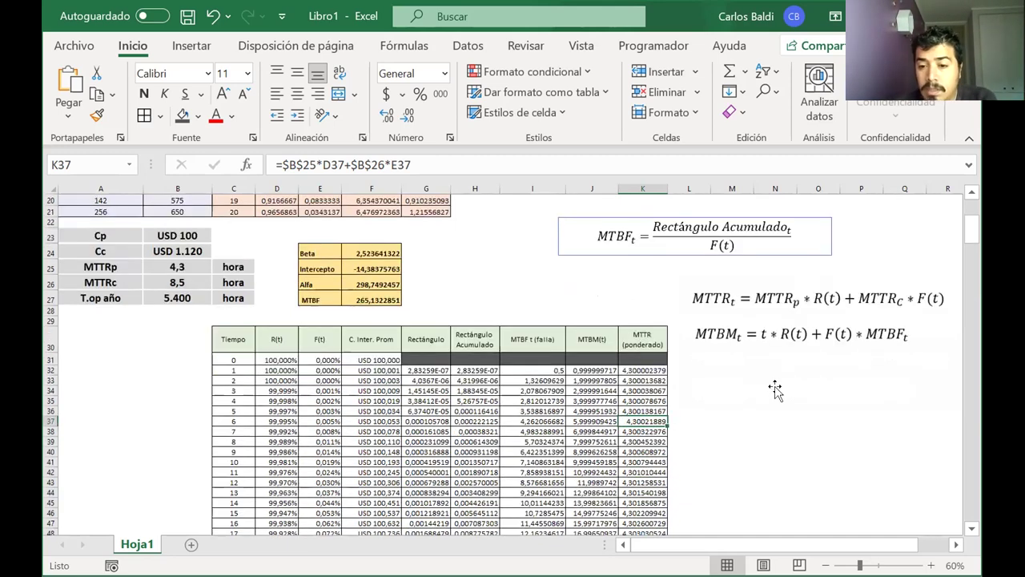
{"action": "scroll", "coordinate": [776, 388], "scroll_direction": "down", "scroll_amount": 20}
{"action": "scroll", "coordinate": [775, 388], "scroll_direction": "down", "scroll_amount": 20}
{"action": "scroll", "coordinate": [775, 388], "scroll_direction": "down", "scroll_amount": 4}
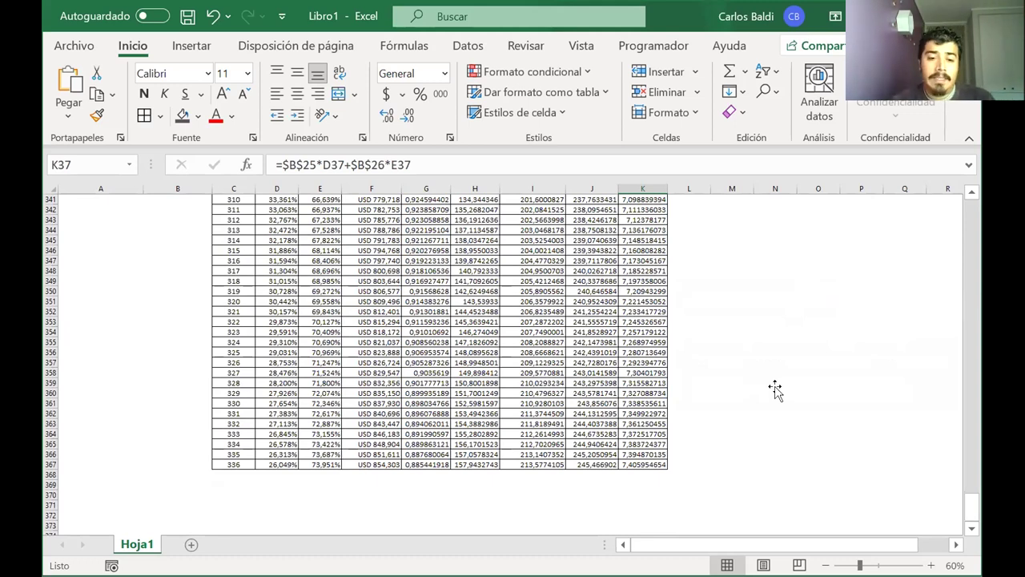
{"action": "left_click_drag", "start_coordinate": [232, 463], "coordinate": [689, 402]}
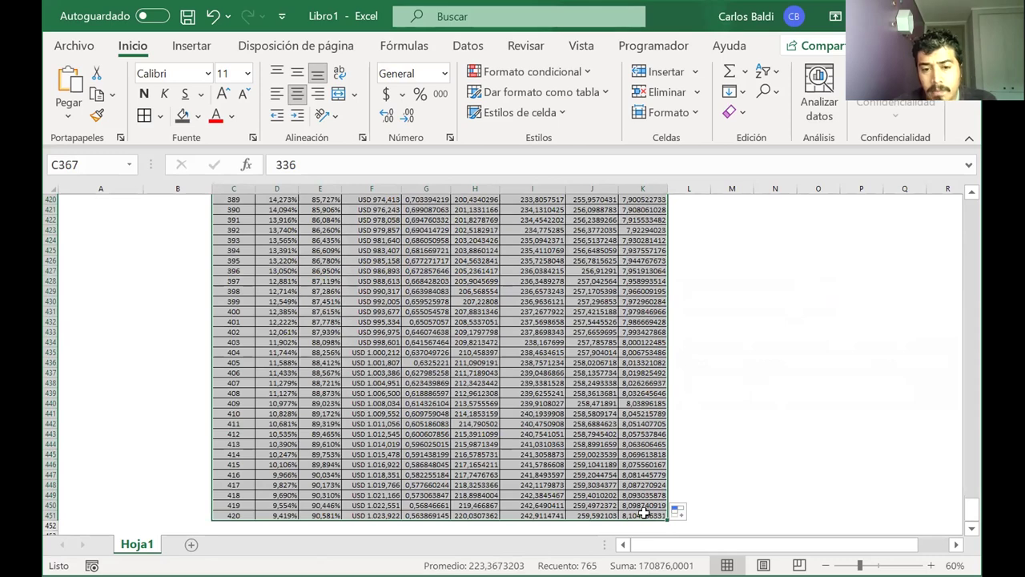
Delete the MTBF equation box and the picture with the MTTR and MTBM equations beside the table
{"action": "scroll", "coordinate": [649, 509], "scroll_direction": "up", "scroll_amount": 20}
{"action": "scroll", "coordinate": [656, 508], "scroll_direction": "up", "scroll_amount": 20}
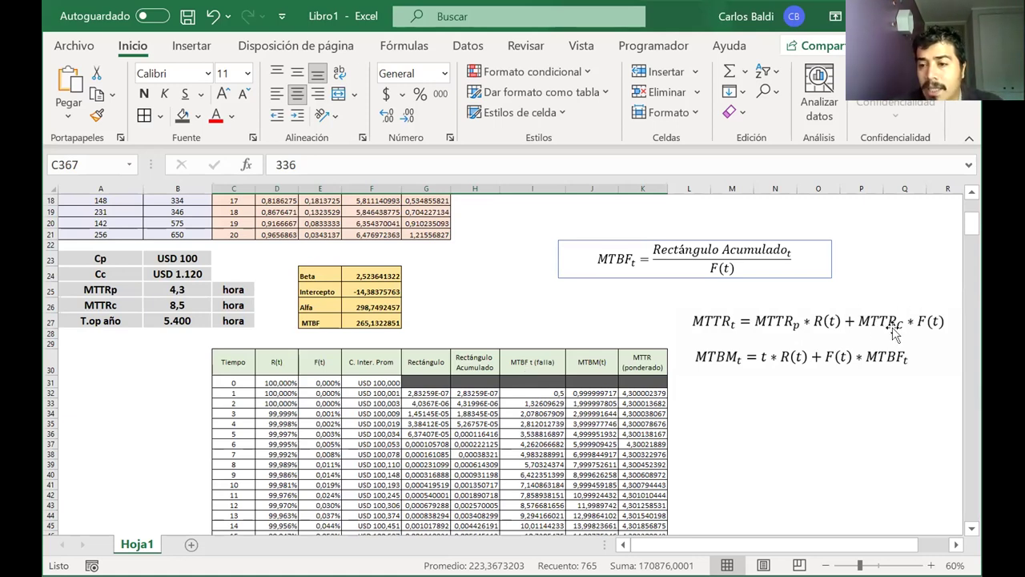
{"action": "left_click", "coordinate": [710, 341]}
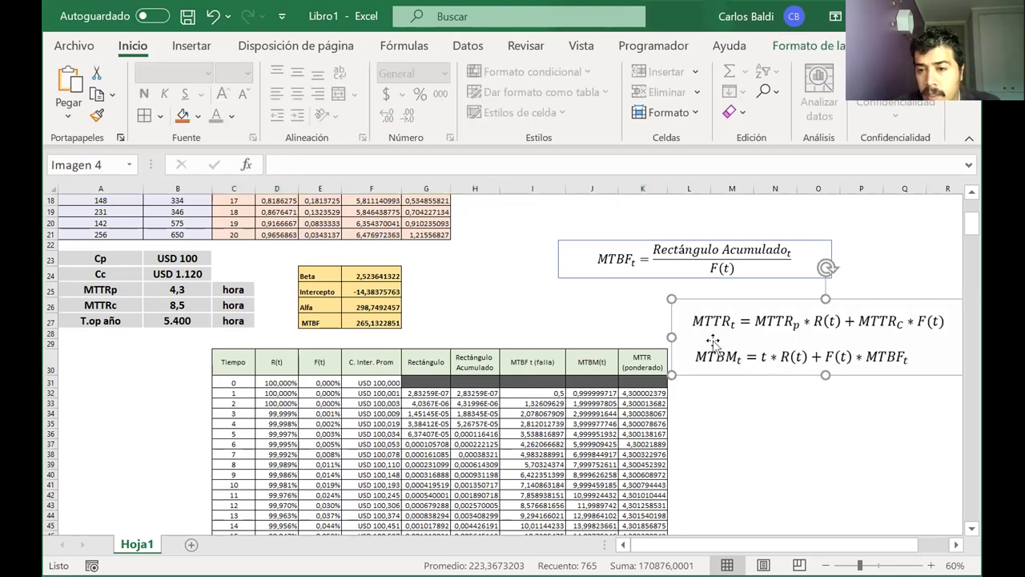
{"action": "left_click", "coordinate": [647, 279]}
{"action": "left_click_drag", "start_coordinate": [647, 279], "coordinate": [573, 248]}
{"action": "key", "text": "Escape"}
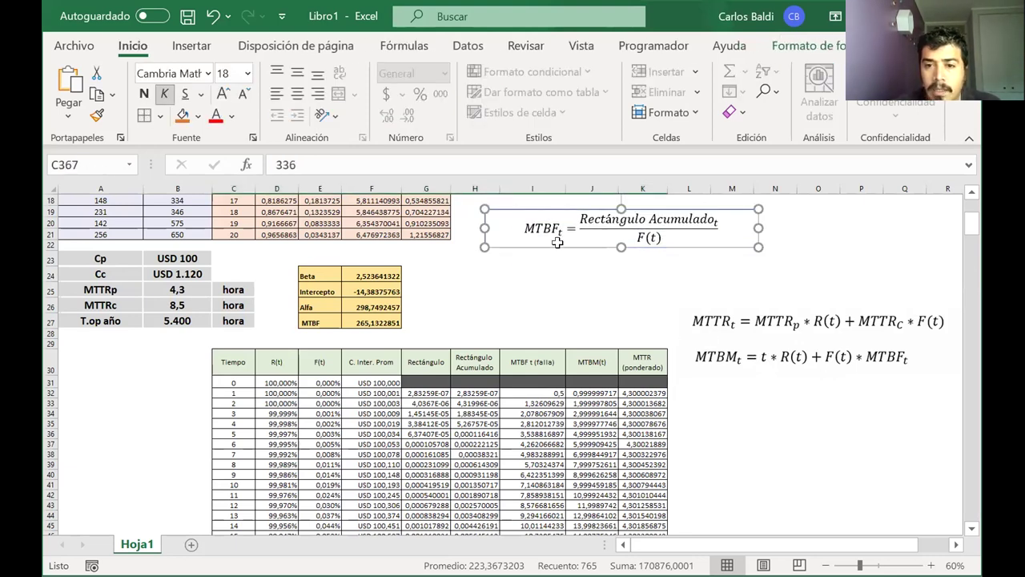
{"action": "left_click", "coordinate": [691, 309]}
{"action": "key", "text": "Delete"}
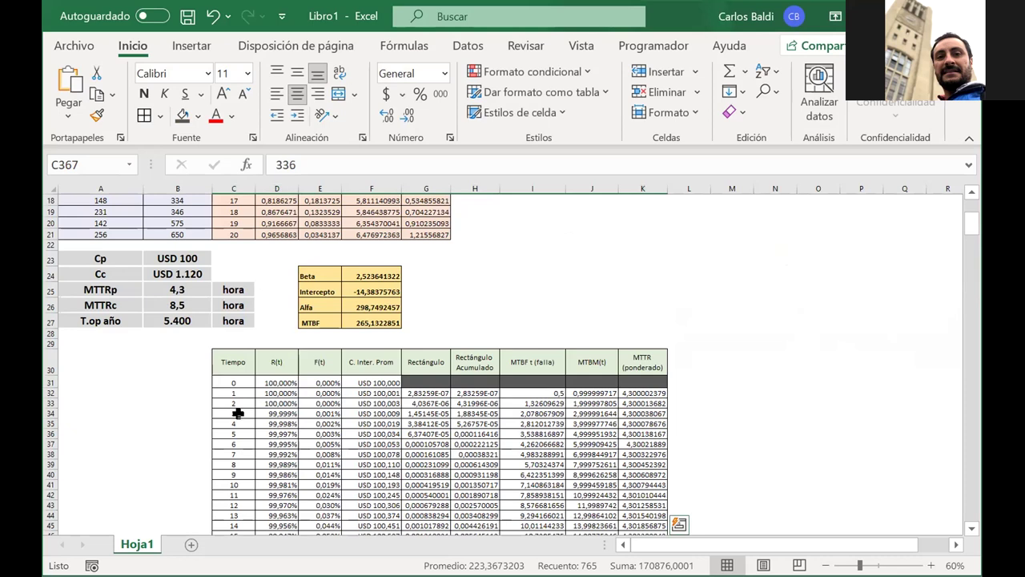
Examine the Tiempo 5 row from Tiempo across to MTBF t (falla) and the formula in I36
{"action": "key", "text": "Escape"}
{"action": "left_click_drag", "start_coordinate": [241, 433], "coordinate": [529, 433]}
{"action": "left_click", "coordinate": [535, 433]}
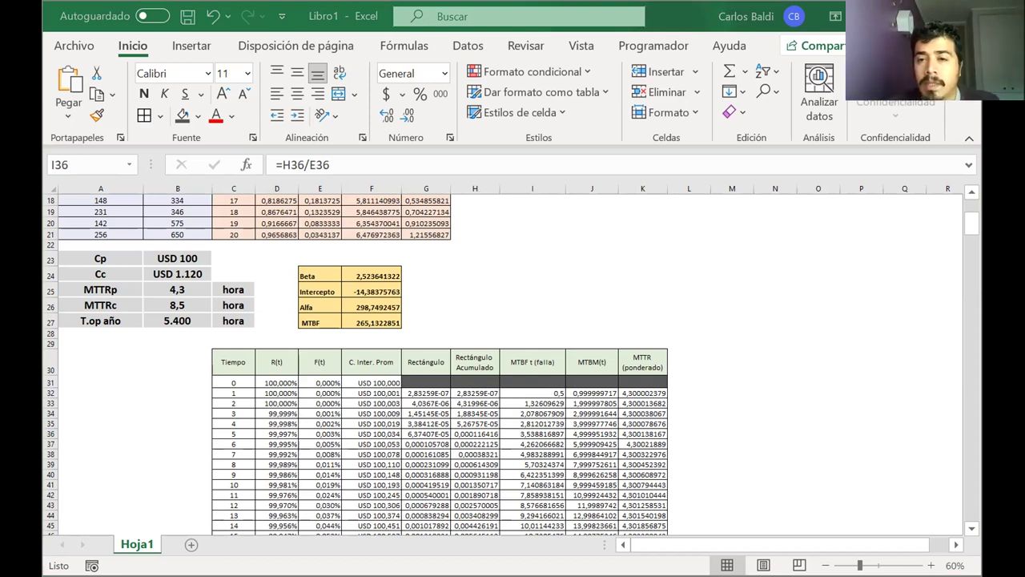
Sketch a horizontal timeline labelled 5 in the empty area beside the table, with end marks and a thick vertical mark about two thirds along
{"action": "left_click_drag", "start_coordinate": [714, 274], "coordinate": [714, 330]}
{"action": "left_click_drag", "start_coordinate": [855, 269], "coordinate": [852, 328]}
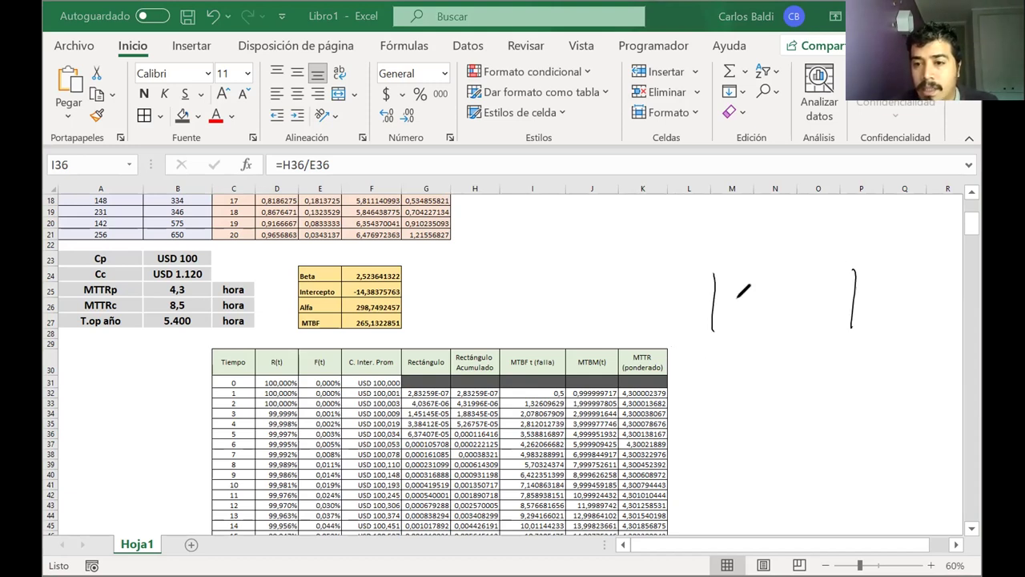
{"action": "left_click_drag", "start_coordinate": [712, 302], "coordinate": [867, 304]}
{"action": "left_click_drag", "start_coordinate": [787, 263], "coordinate": [761, 284]}
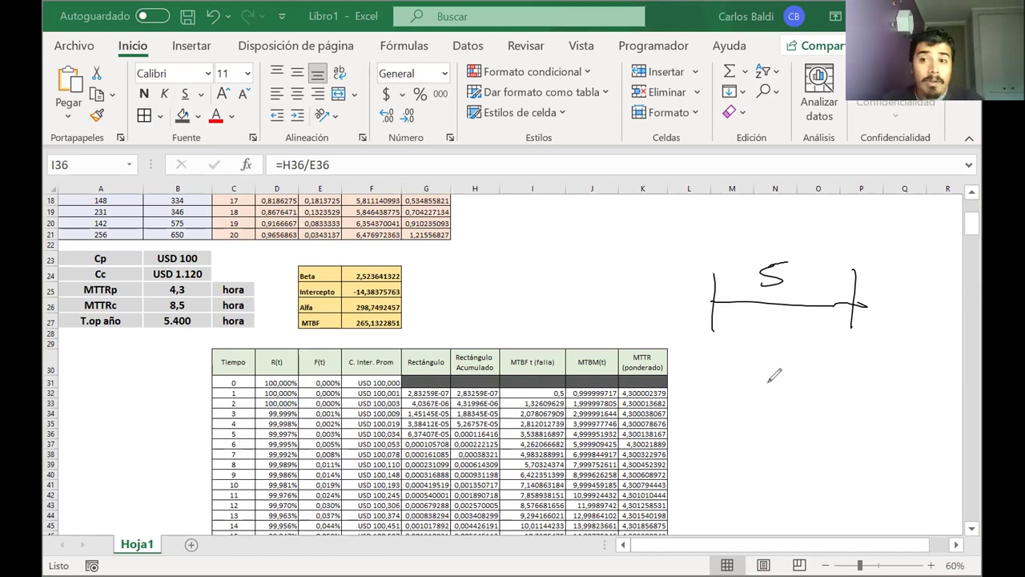
{"action": "mouse_move", "coordinate": [814, 292]}
{"action": "left_mouse_down"}
{"action": "mouse_move", "coordinate": [805, 302]}
{"action": "mouse_move", "coordinate": [810, 365]}
{"action": "left_mouse_up"}
{"action": "left_click_drag", "start_coordinate": [806, 304], "coordinate": [803, 330]}
{"action": "left_click_drag", "start_coordinate": [714, 324], "coordinate": [716, 362]}
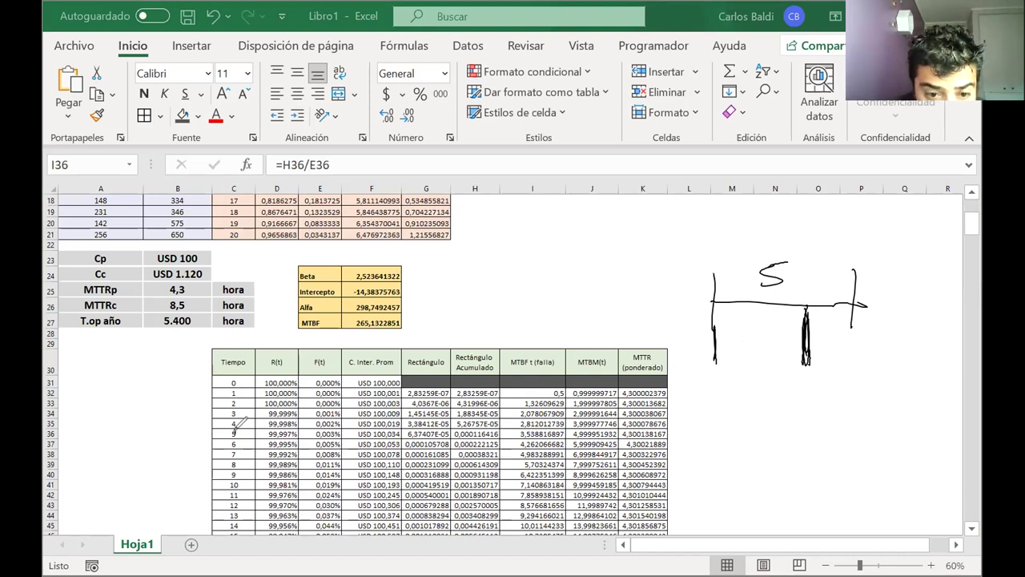
Mark Tiempo 5 and its MTBF t (falla) value in the table, and write 3.5 under the sketched timeline
{"action": "left_click_drag", "start_coordinate": [234, 427], "coordinate": [238, 429]}
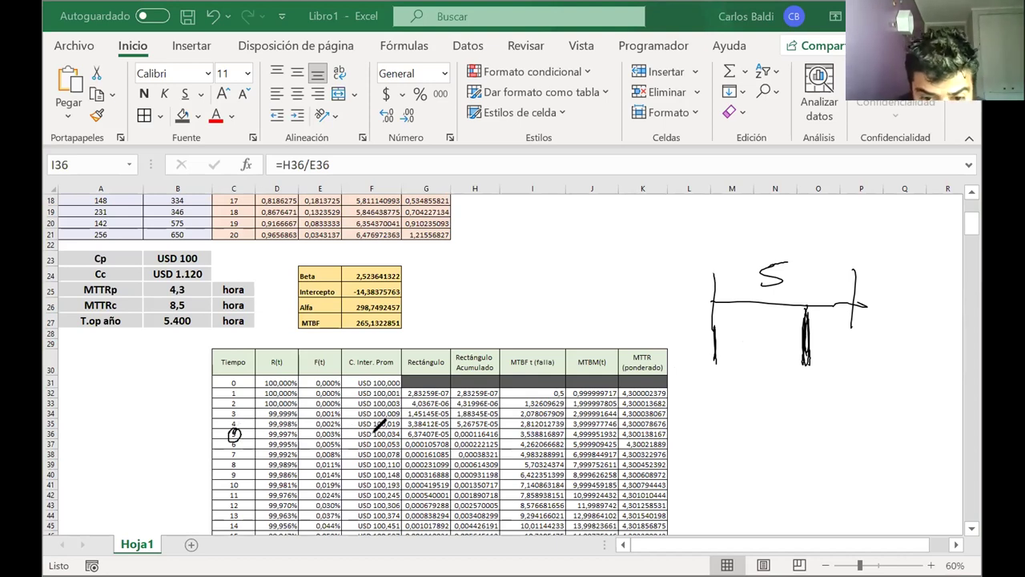
{"action": "left_click_drag", "start_coordinate": [506, 435], "coordinate": [519, 431]}
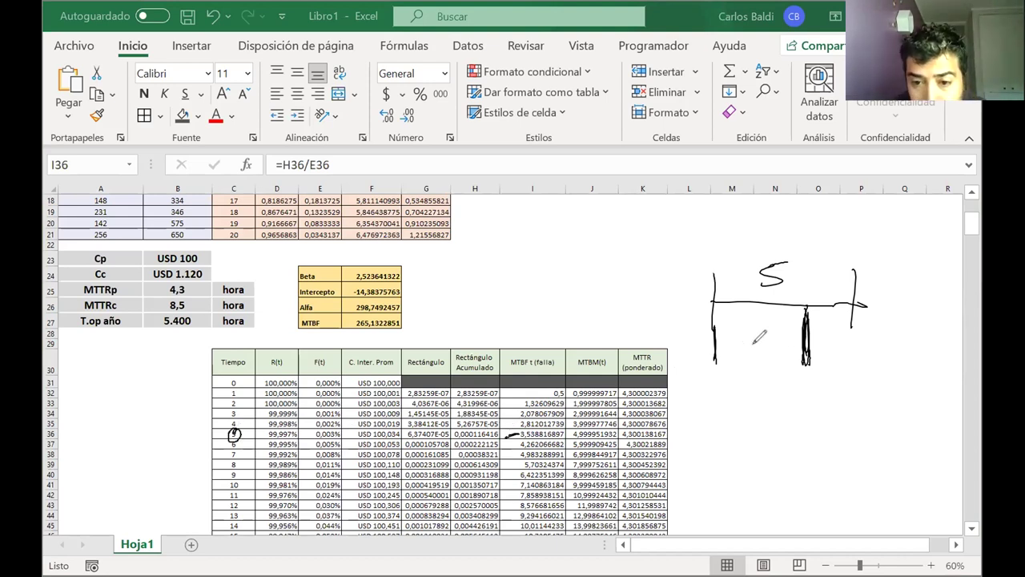
{"action": "mouse_move", "coordinate": [756, 349]}
{"action": "left_mouse_down"}
{"action": "mouse_move", "coordinate": [758, 365]}
{"action": "mouse_move", "coordinate": [774, 359]}
{"action": "mouse_move", "coordinate": [770, 368]}
{"action": "left_mouse_up"}
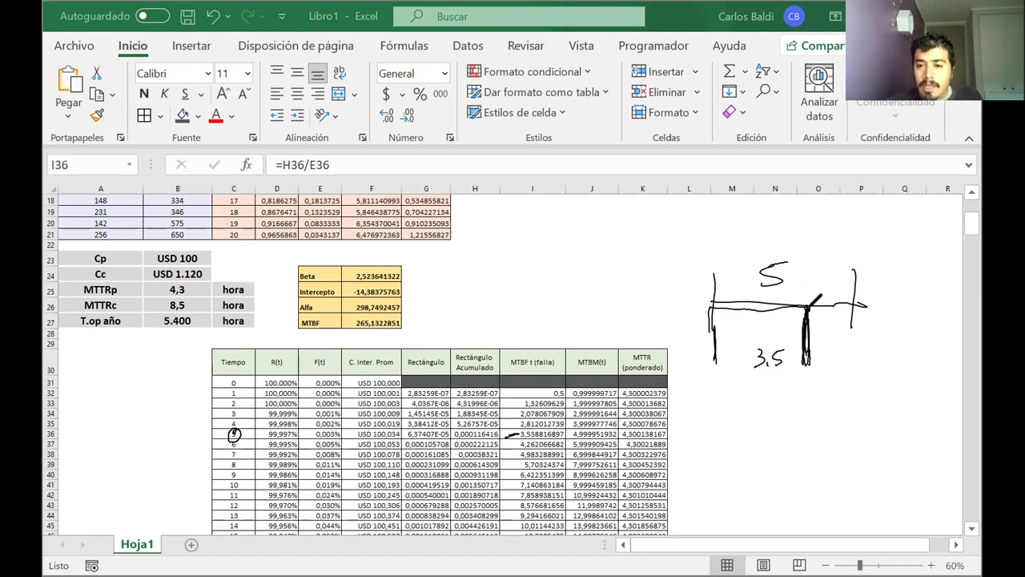
Thicken the timeline's starting mark, extend its label to 5h, and circle the 3.5 with an arrow pointing at it
{"action": "left_click_drag", "start_coordinate": [713, 330], "coordinate": [717, 357]}
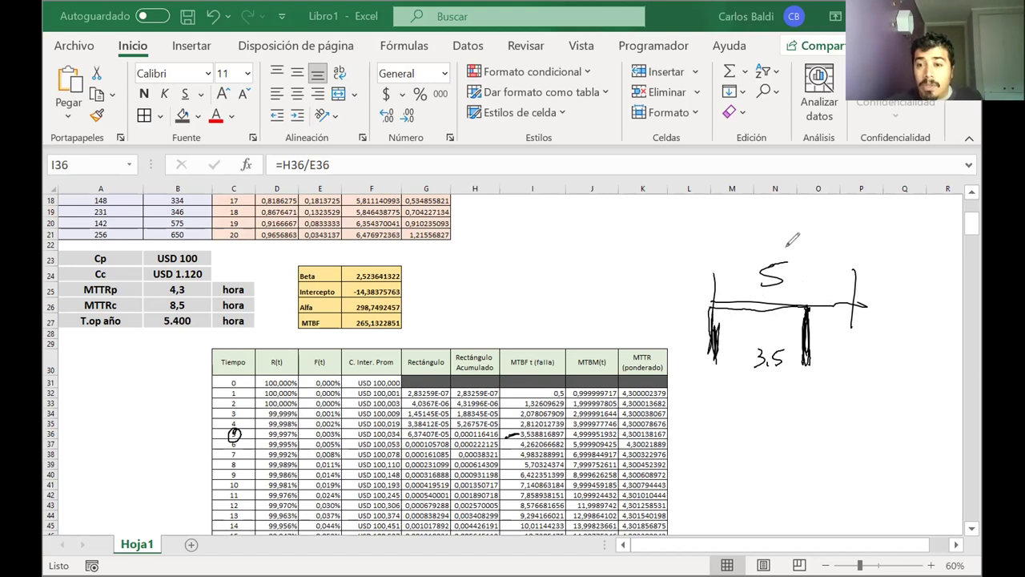
{"action": "left_click_drag", "start_coordinate": [799, 271], "coordinate": [809, 287]}
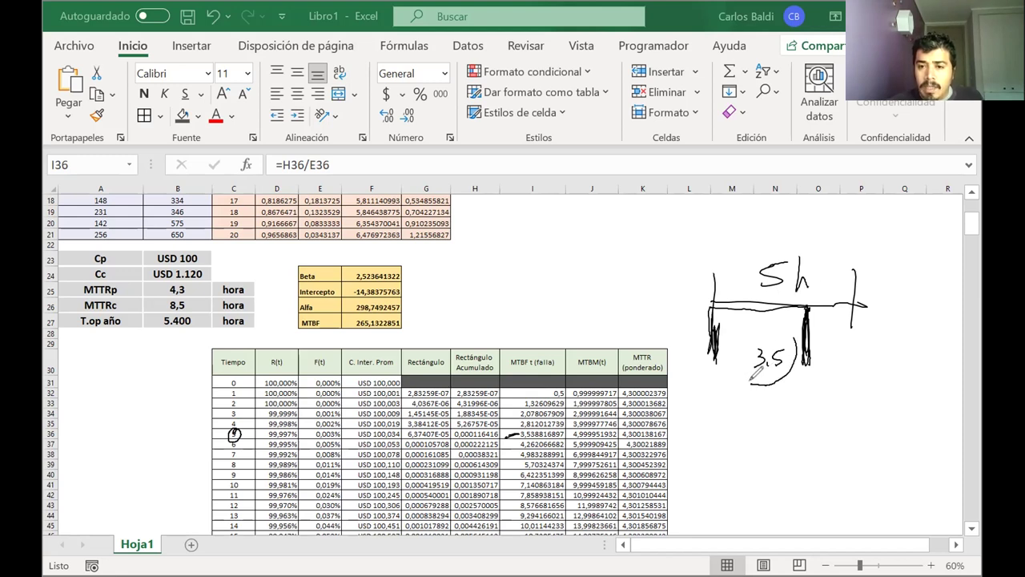
{"action": "mouse_move", "coordinate": [752, 375]}
{"action": "left_mouse_down"}
{"action": "mouse_move", "coordinate": [761, 375]}
{"action": "mouse_move", "coordinate": [758, 401]}
{"action": "left_mouse_up"}
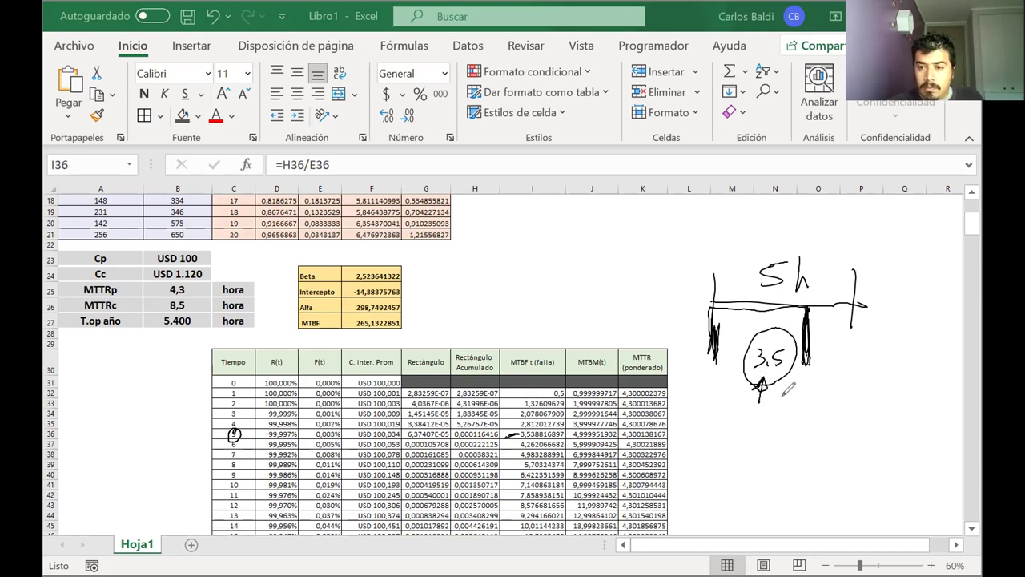
Write and circle 1.5 beside the circled 3.5 under the timeline, and mark Tiempo 10 and its MTBF t (falla) value
{"action": "left_click", "coordinate": [833, 353]}
{"action": "left_click", "coordinate": [842, 356]}
{"action": "left_click", "coordinate": [850, 358]}
{"action": "mouse_move", "coordinate": [870, 350]}
{"action": "left_mouse_down"}
{"action": "mouse_move", "coordinate": [863, 374]}
{"action": "mouse_move", "coordinate": [891, 346]}
{"action": "mouse_move", "coordinate": [849, 376]}
{"action": "mouse_move", "coordinate": [907, 335]}
{"action": "mouse_move", "coordinate": [838, 341]}
{"action": "left_mouse_up"}
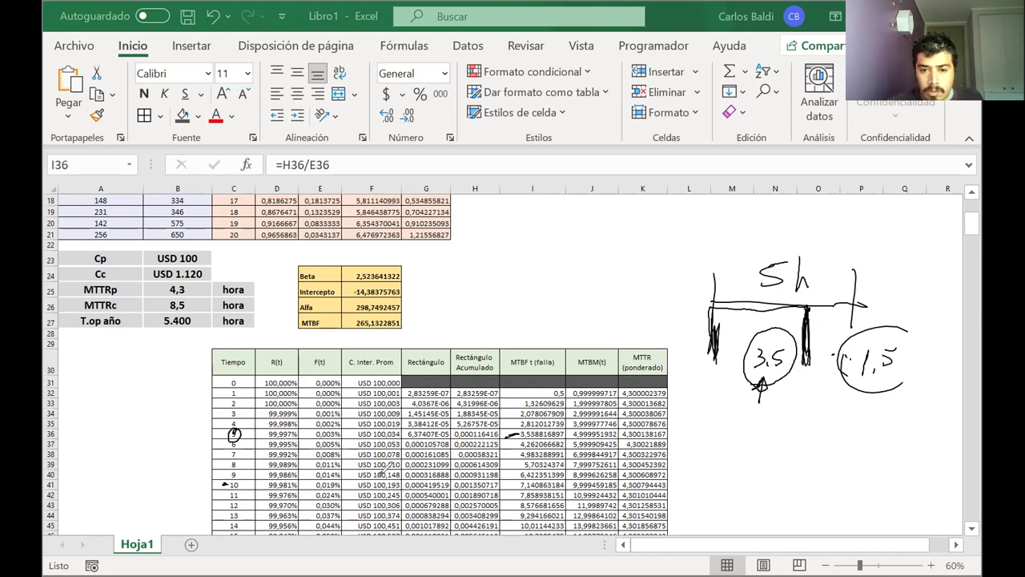
{"action": "left_click_drag", "start_coordinate": [505, 484], "coordinate": [518, 485]}
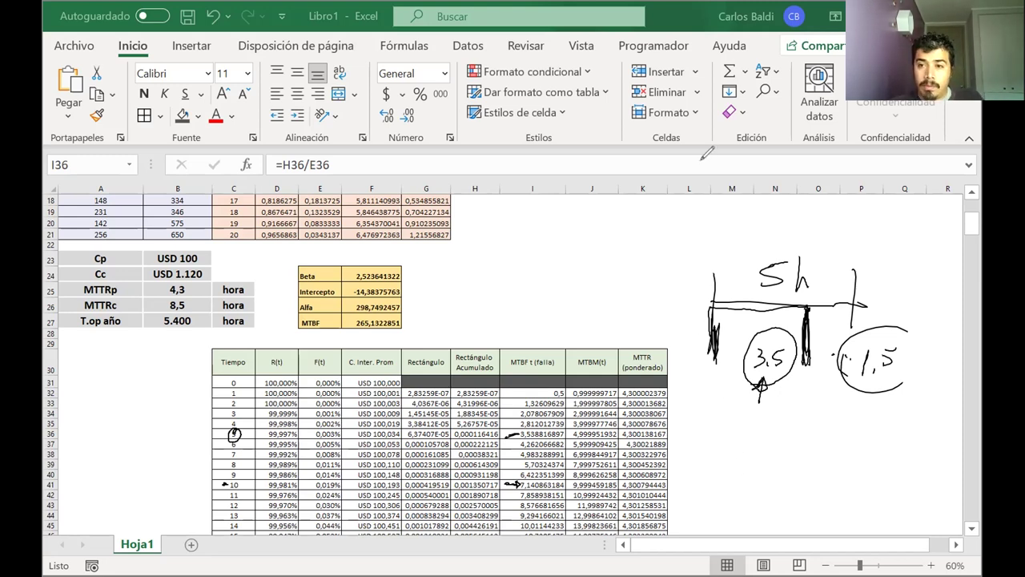
Clear the ink annotations, circle the MTBF value in the parameter table, and draw an arrow beside it
{"action": "key", "text": "e"}
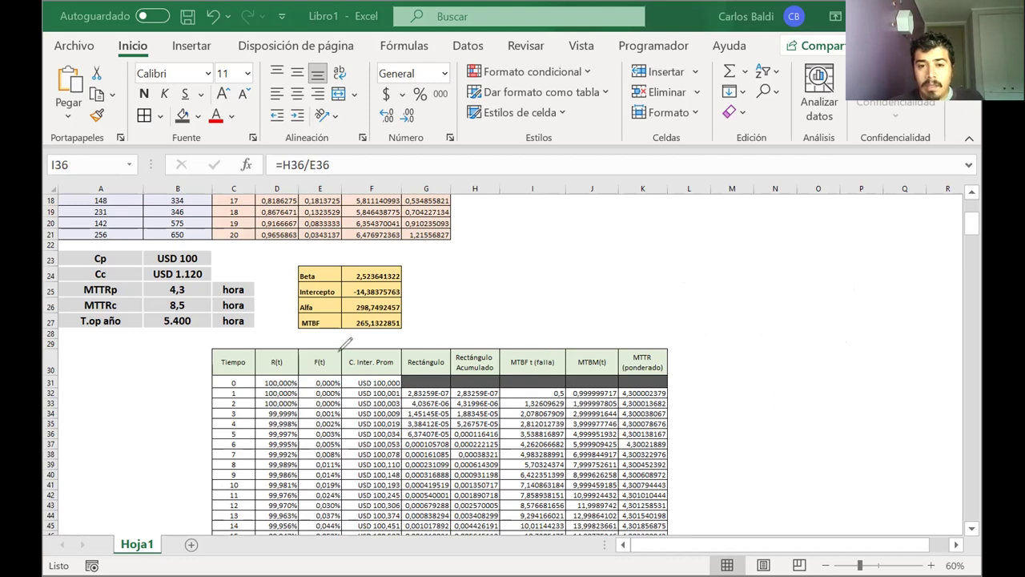
{"action": "mouse_move", "coordinate": [272, 347]}
{"action": "left_mouse_down"}
{"action": "mouse_move", "coordinate": [318, 375]}
{"action": "mouse_move", "coordinate": [325, 362]}
{"action": "left_mouse_up"}
{"action": "mouse_move", "coordinate": [370, 261]}
{"action": "left_mouse_down"}
{"action": "mouse_move", "coordinate": [404, 314]}
{"action": "mouse_move", "coordinate": [407, 301]}
{"action": "left_mouse_up"}
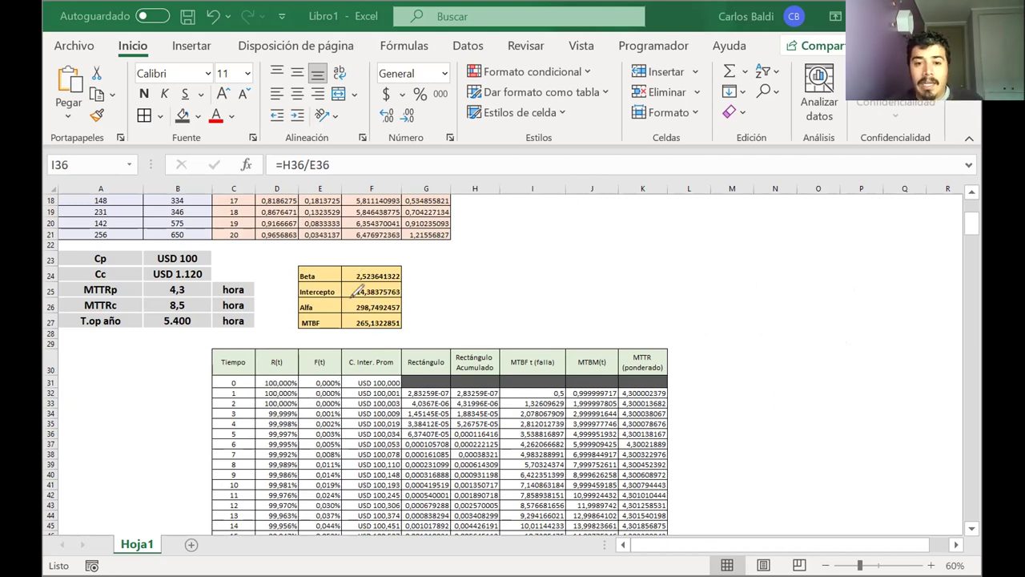
{"action": "left_click_drag", "start_coordinate": [351, 317], "coordinate": [383, 319]}
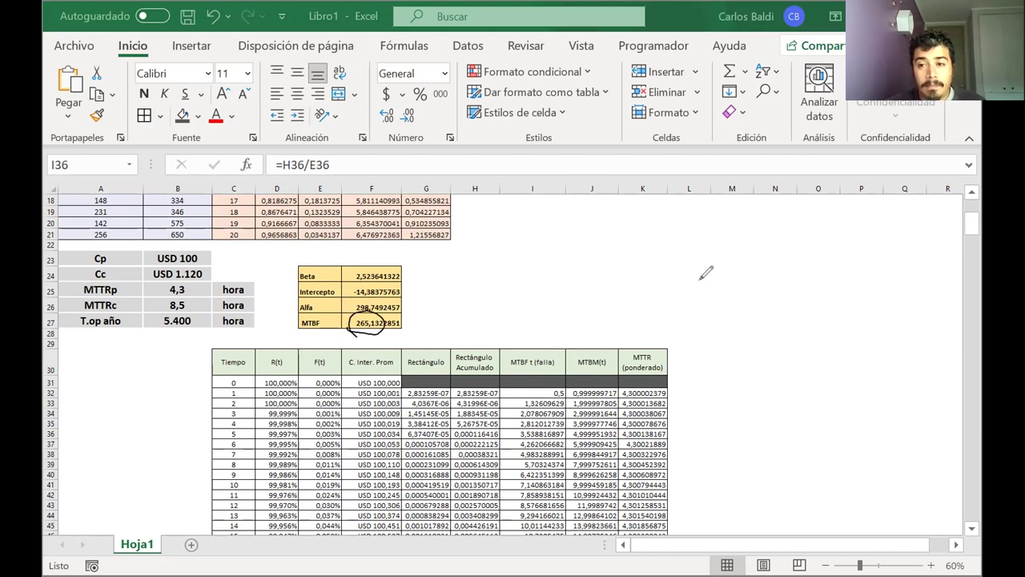
{"action": "mouse_move", "coordinate": [412, 322]}
{"action": "left_mouse_down"}
{"action": "mouse_move", "coordinate": [463, 319]}
{"action": "mouse_move", "coordinate": [445, 329]}
{"action": "left_mouse_up"}
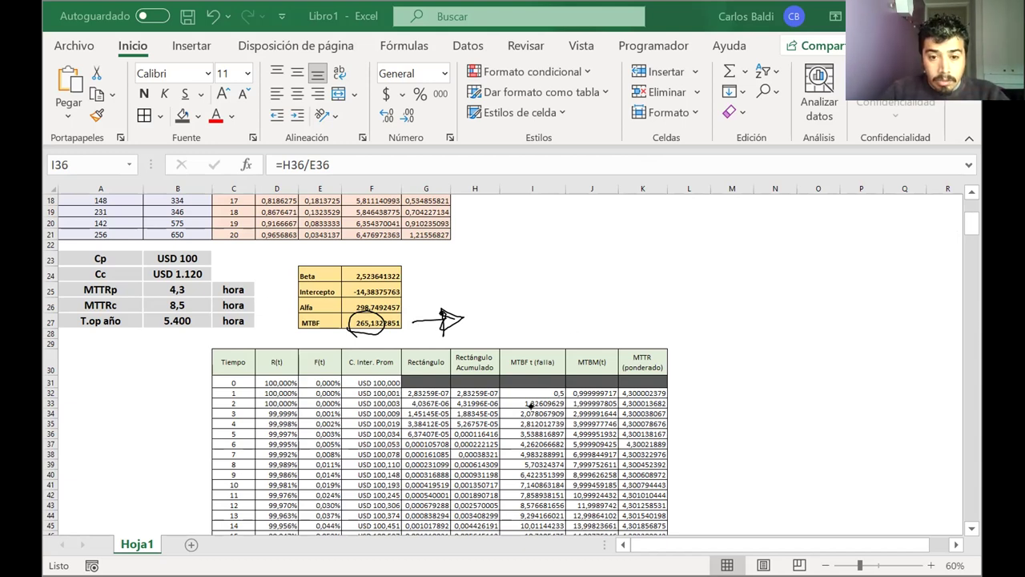
Locate the Tiempo 265 row, examine its R(t) formula in D296, and compare it with the MTBF parameter
{"action": "scroll", "coordinate": [530, 406], "scroll_direction": "down", "scroll_amount": 20}
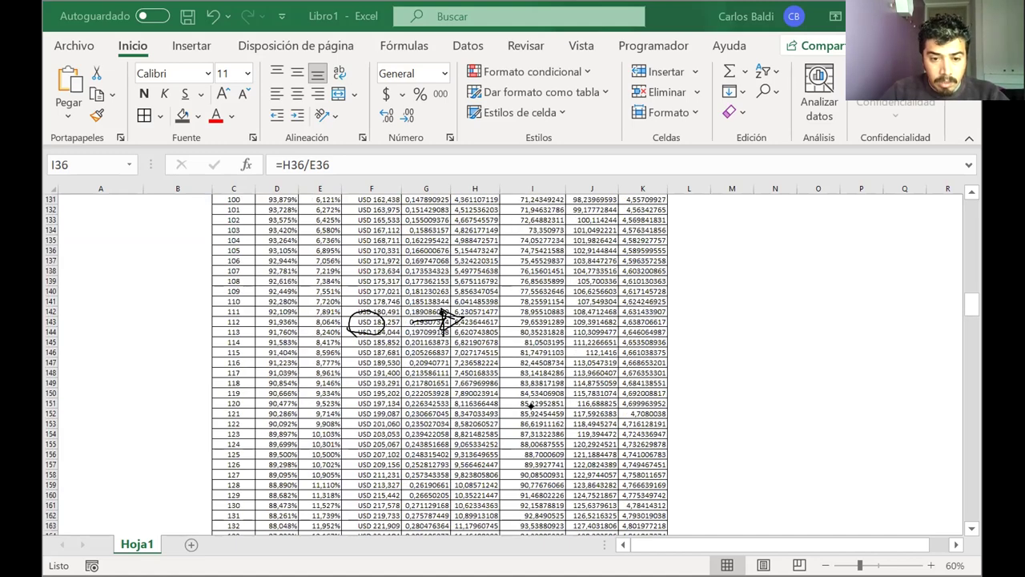
{"action": "scroll", "coordinate": [531, 407], "scroll_direction": "down", "scroll_amount": 20}
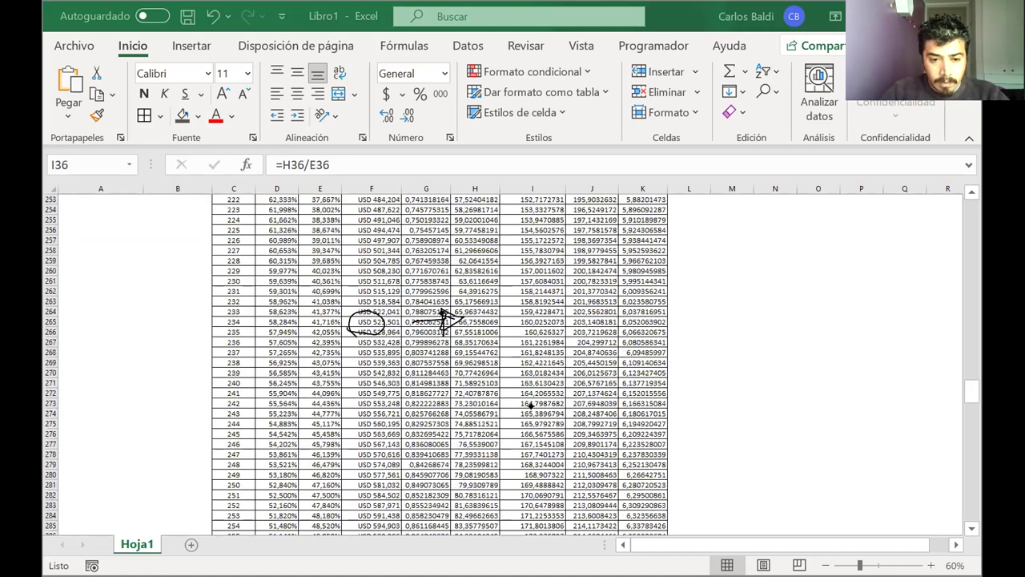
{"action": "scroll", "coordinate": [531, 406], "scroll_direction": "up", "scroll_amount": 1}
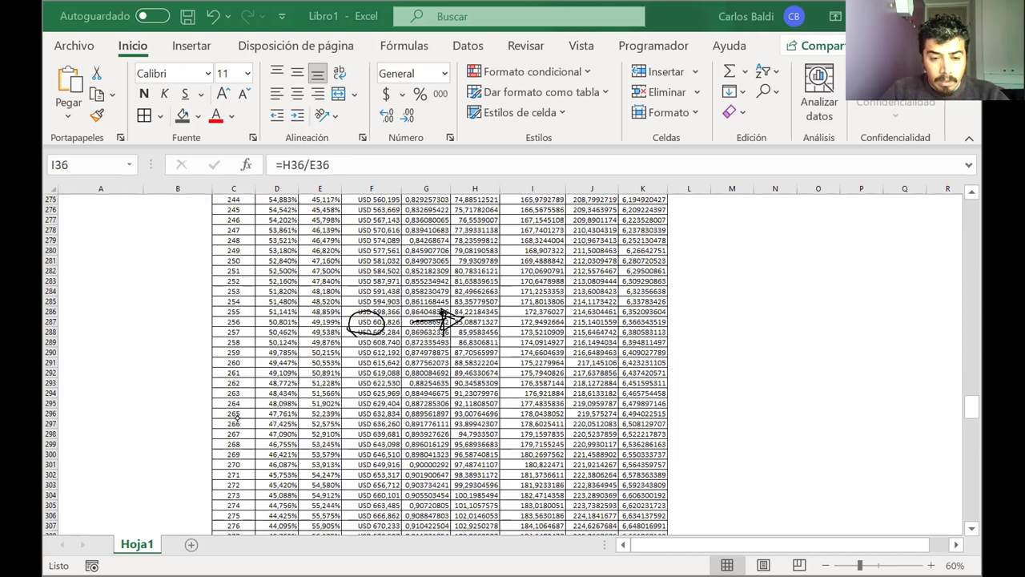
{"action": "left_click_drag", "start_coordinate": [234, 414], "coordinate": [290, 412]}
{"action": "key", "text": "Tab"}
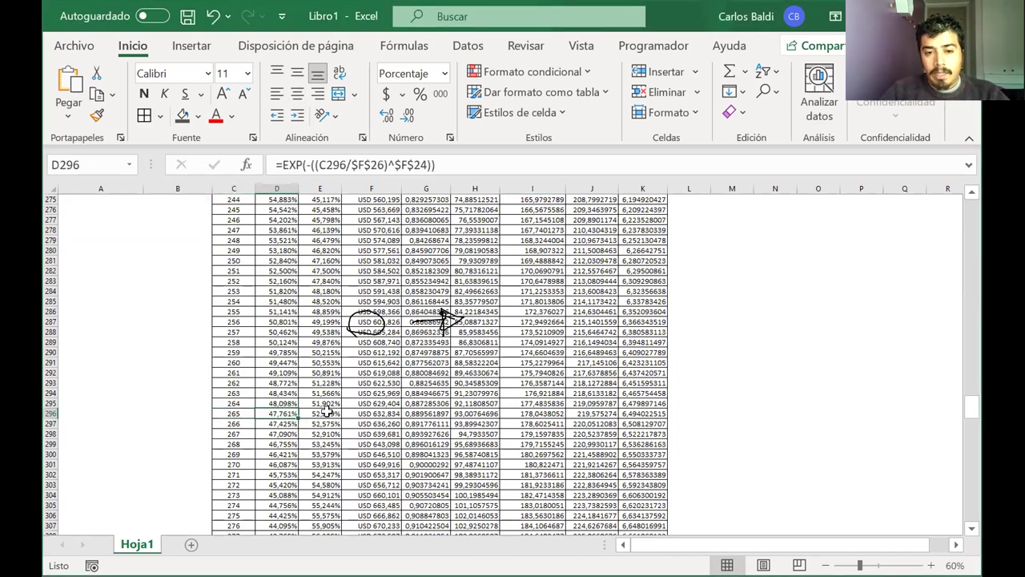
{"action": "scroll", "coordinate": [326, 410], "scroll_direction": "up", "scroll_amount": 20}
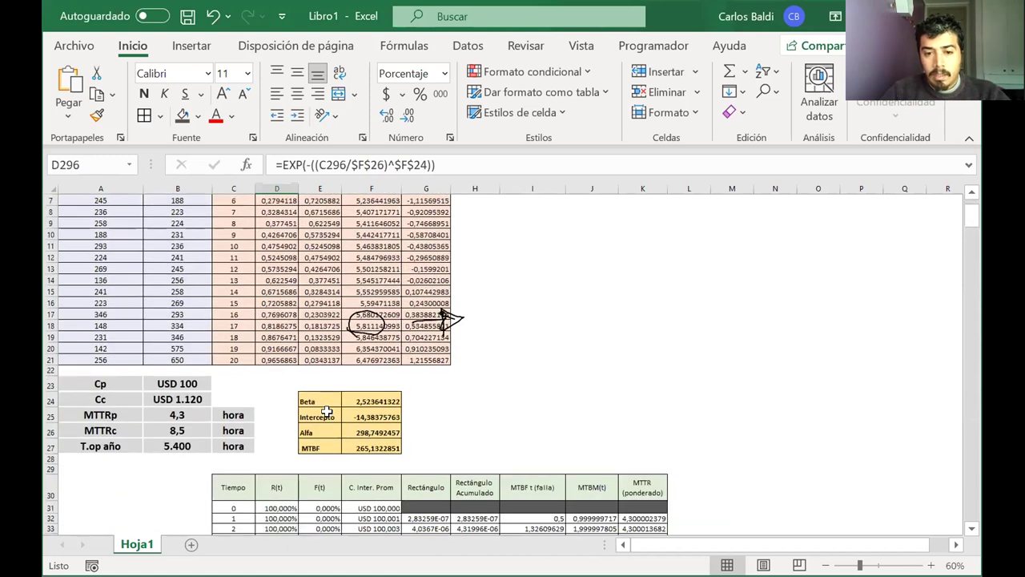
{"action": "scroll", "coordinate": [327, 410], "scroll_direction": "down", "scroll_amount": 1}
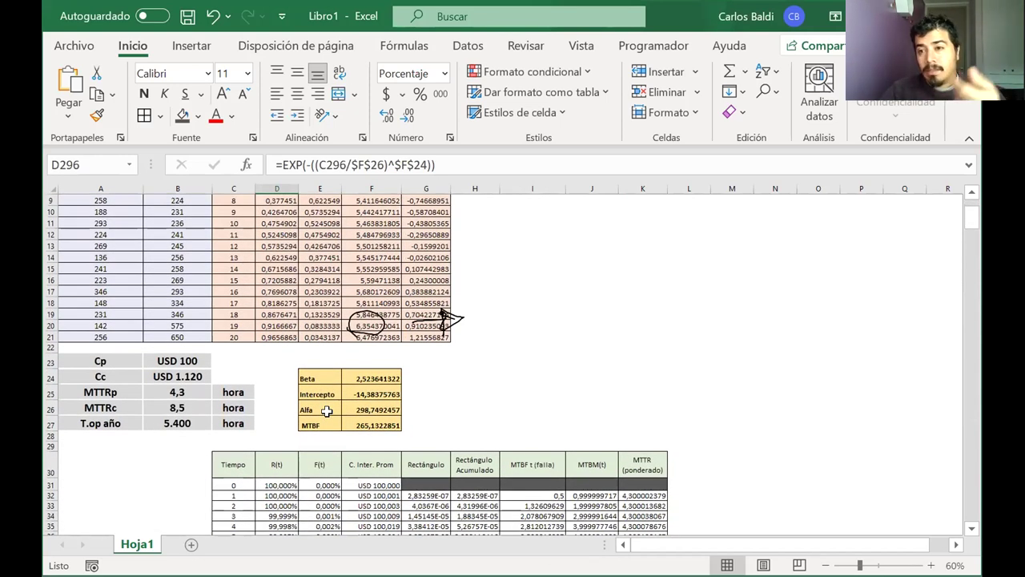
{"action": "scroll", "coordinate": [327, 410], "scroll_direction": "down", "scroll_amount": 3}
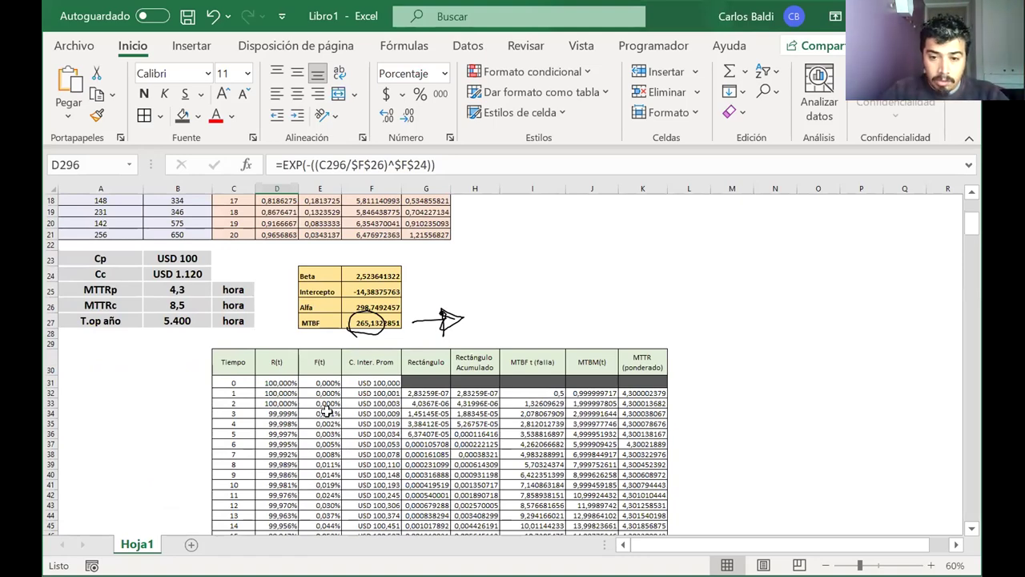
Find the Tiempo 265 row again and inspect its MTBF t (falla) formula in I296
{"action": "scroll", "coordinate": [327, 410], "scroll_direction": "down", "scroll_amount": 20}
{"action": "scroll", "coordinate": [327, 410], "scroll_direction": "down", "scroll_amount": 17}
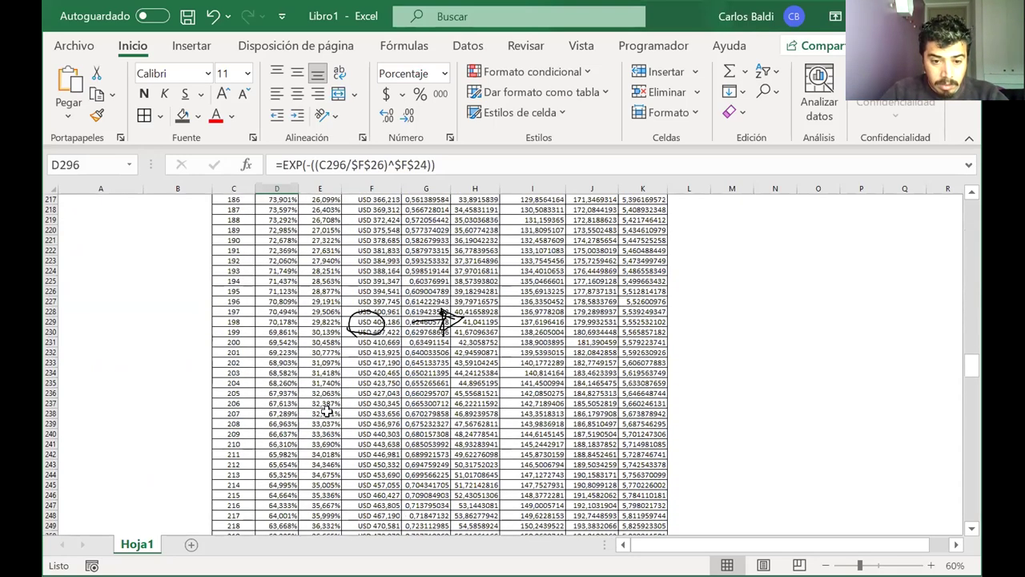
{"action": "scroll", "coordinate": [327, 410], "scroll_direction": "down", "scroll_amount": 12}
{"action": "scroll", "coordinate": [326, 410], "scroll_direction": "down", "scroll_amount": 3}
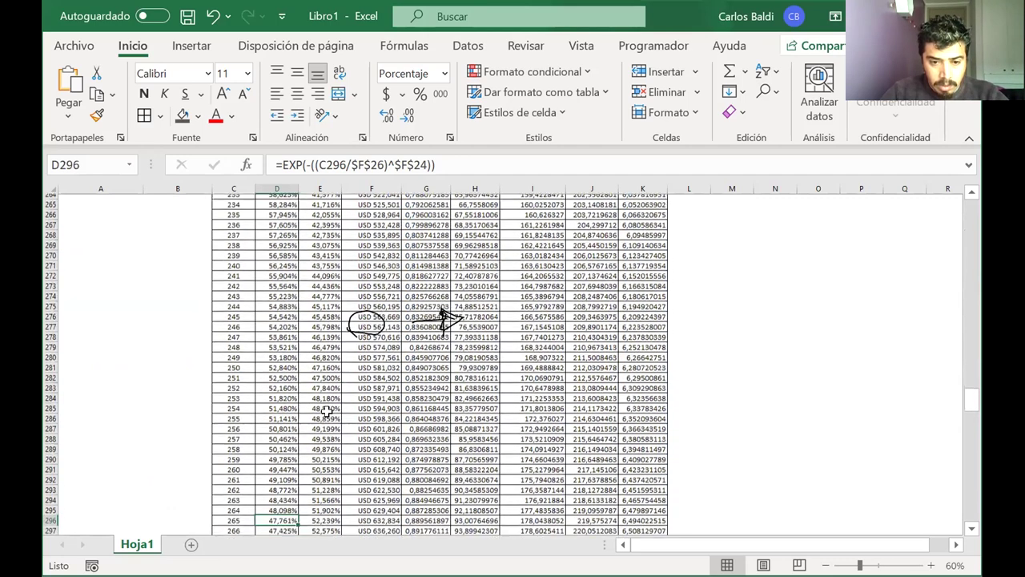
{"action": "left_click_drag", "start_coordinate": [230, 515], "coordinate": [532, 510]}
{"action": "left_click", "coordinate": [532, 512]}
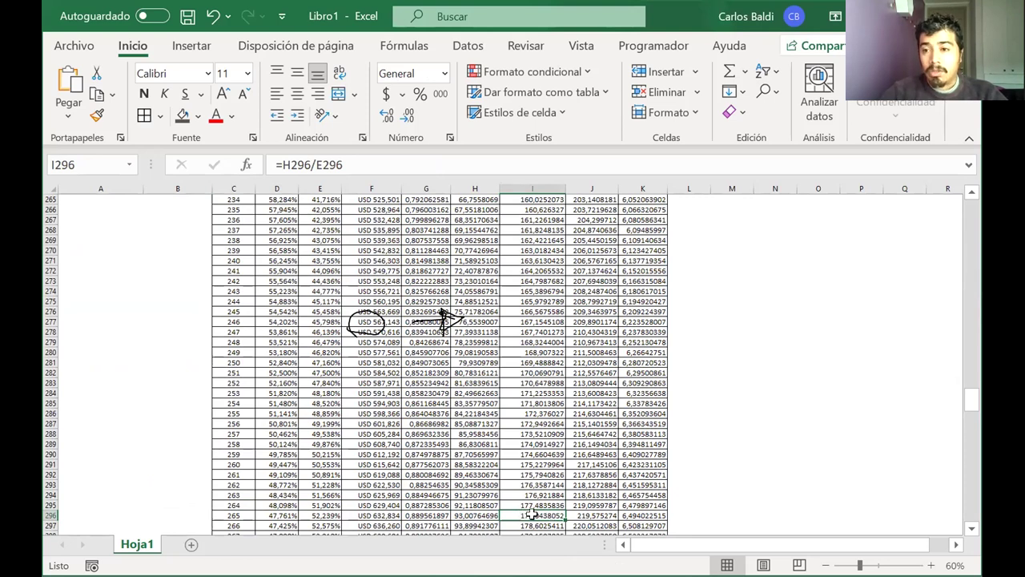
Delete the restored MTTR and MTBM formula image beside the table and clear the drawn circle and arrow
{"action": "scroll", "coordinate": [531, 433], "scroll_direction": "up", "scroll_amount": 20}
{"action": "scroll", "coordinate": [531, 433], "scroll_direction": "down", "scroll_amount": 2}
{"action": "key", "text": "ctrl+z"}
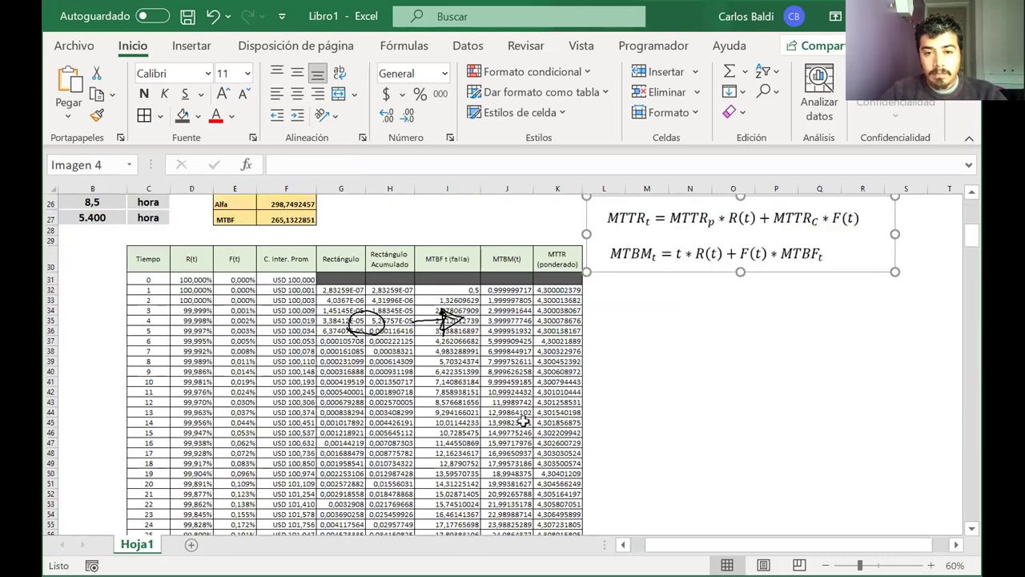
{"action": "key", "text": "Delete"}
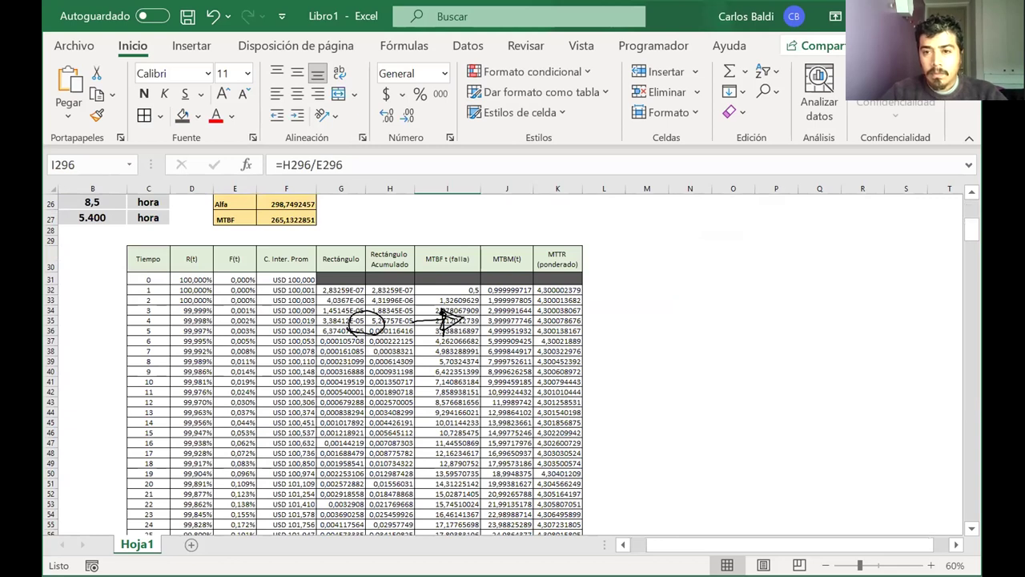
{"action": "key", "text": "e"}
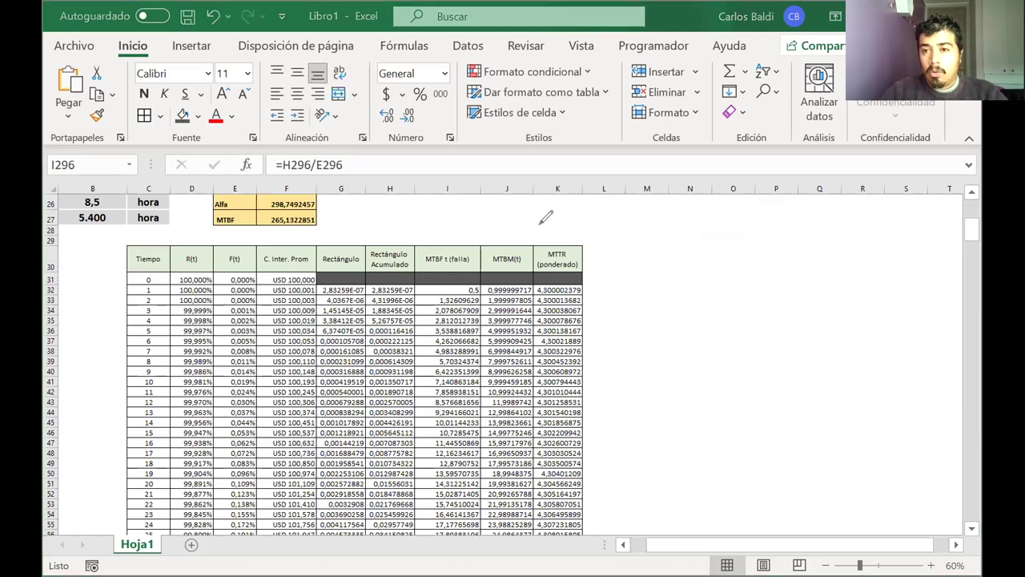
{"action": "scroll", "coordinate": [644, 238], "scroll_direction": "up", "scroll_amount": 1}
{"action": "scroll", "coordinate": [643, 238], "scroll_direction": "left", "scroll_amount": 1}
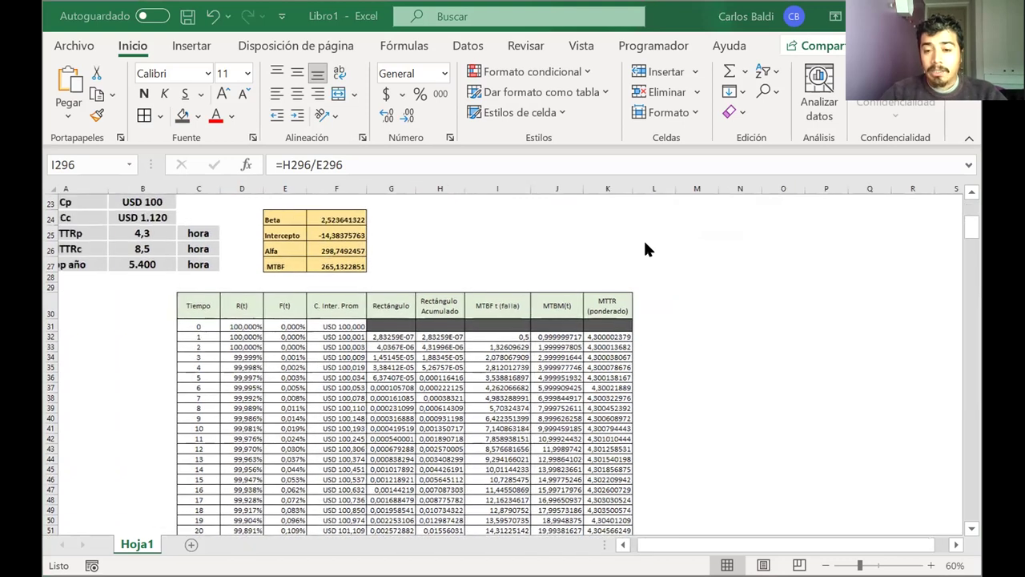
{"action": "scroll", "coordinate": [645, 244], "scroll_direction": "left", "scroll_amount": 1}
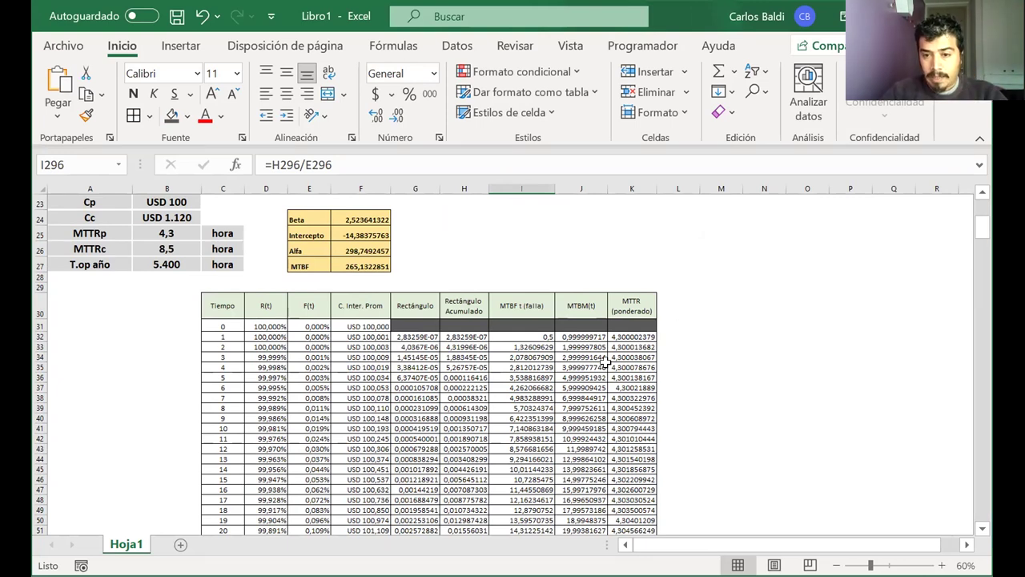
{"action": "left_click_drag", "start_coordinate": [578, 346], "coordinate": [522, 346]}
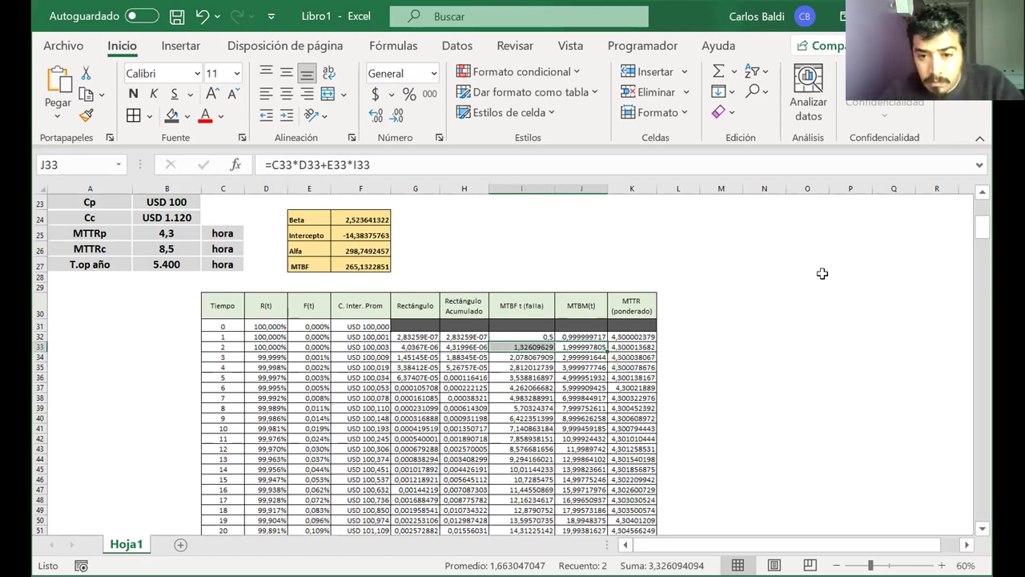
{"action": "left_click", "coordinate": [766, 358]}
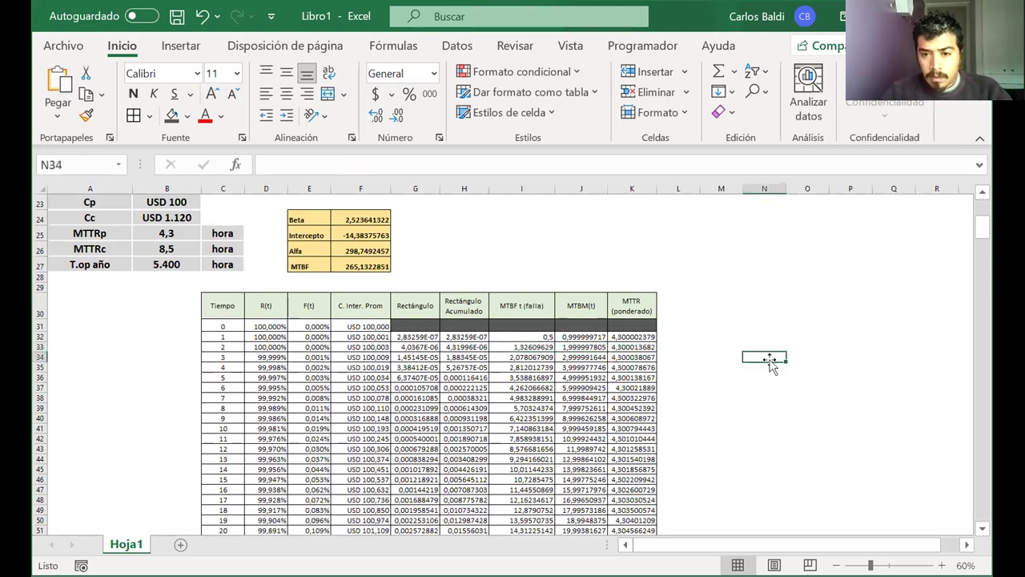
{"action": "left_click_drag", "start_coordinate": [621, 409], "coordinate": [535, 410]}
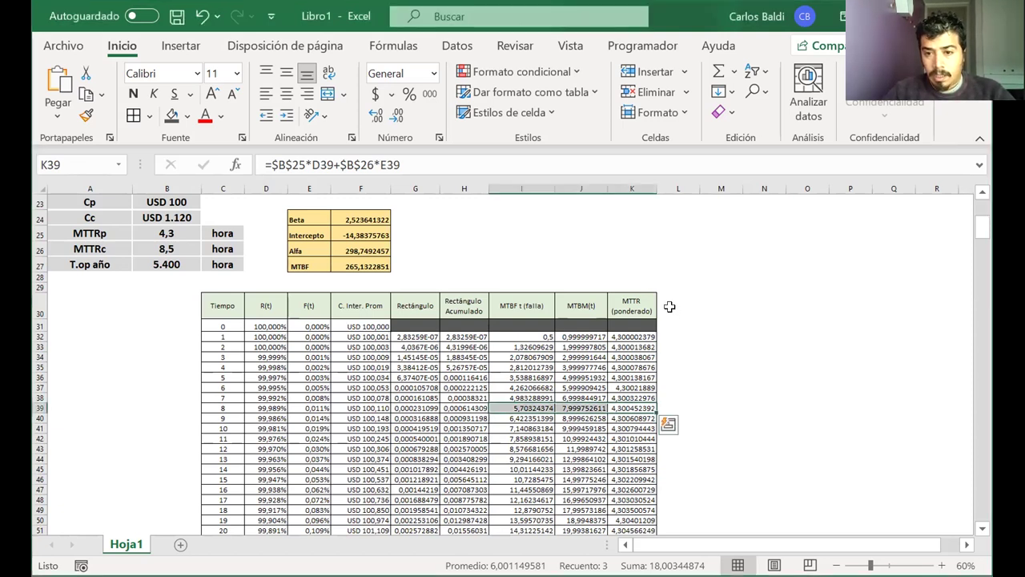
Add the column headings EG(t), Ep(t) and Ec(t) in L30:N30 and centre them vertically
{"action": "left_click", "coordinate": [669, 305]}
{"action": "type", "text": "EG(t)\tEp(t)\tEc(t)"}
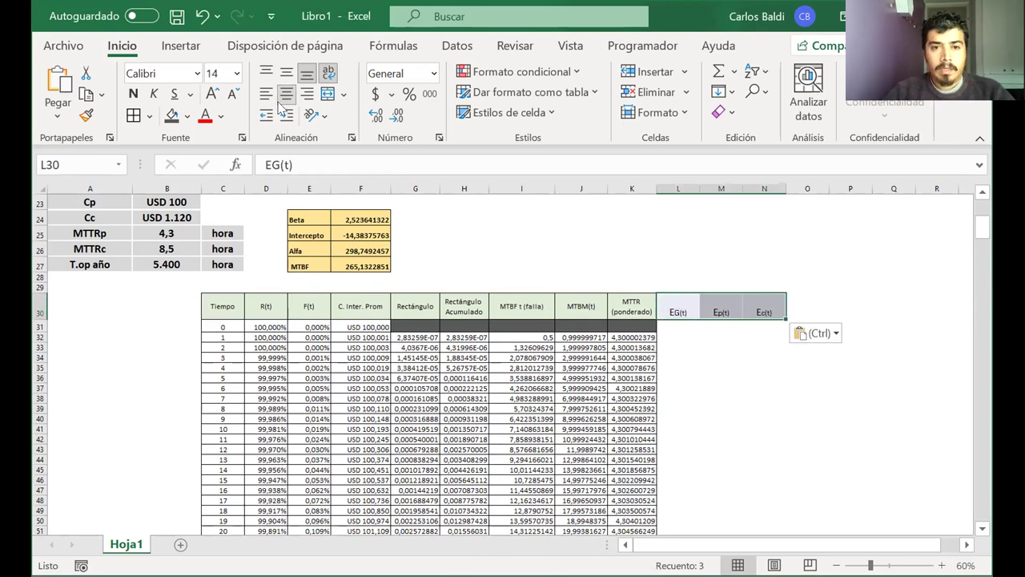
{"action": "left_click", "coordinate": [286, 73]}
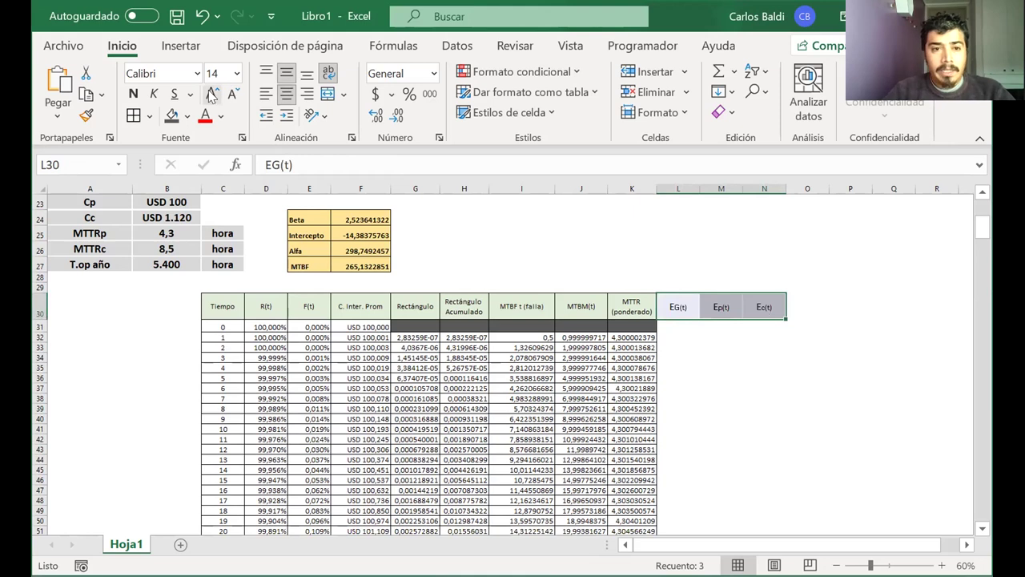
Apply borders to the cells below EG(t), Ep(t) and Ec(t) and fill them down to the end of the table
{"action": "left_click", "coordinate": [704, 388]}
{"action": "left_click_drag", "start_coordinate": [667, 335], "coordinate": [753, 327]}
{"action": "left_click", "coordinate": [133, 115]}
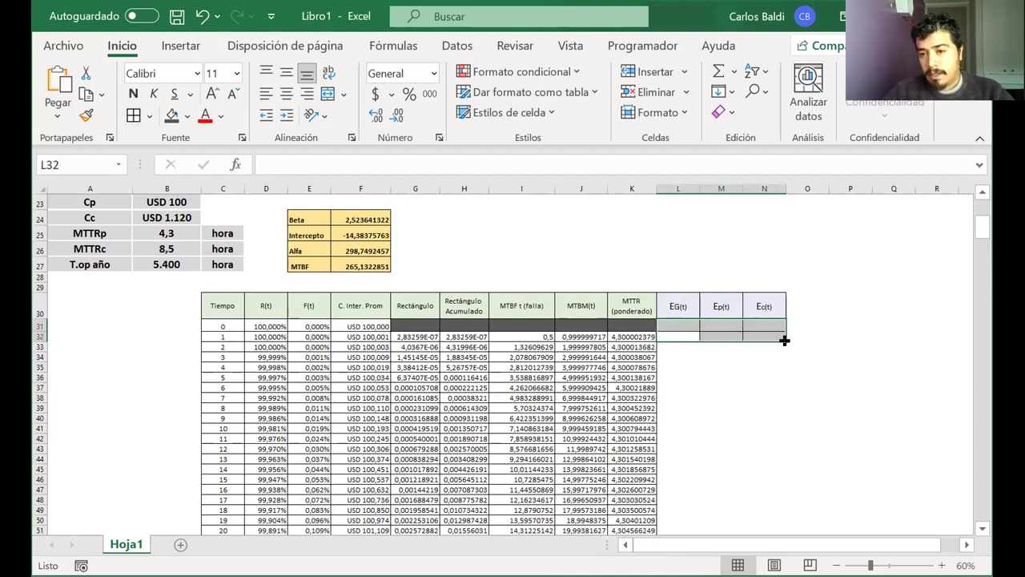
{"action": "left_click_drag", "start_coordinate": [786, 341], "coordinate": [829, 499]}
{"action": "scroll", "coordinate": [719, 370], "scroll_direction": "up", "scroll_amount": 20}
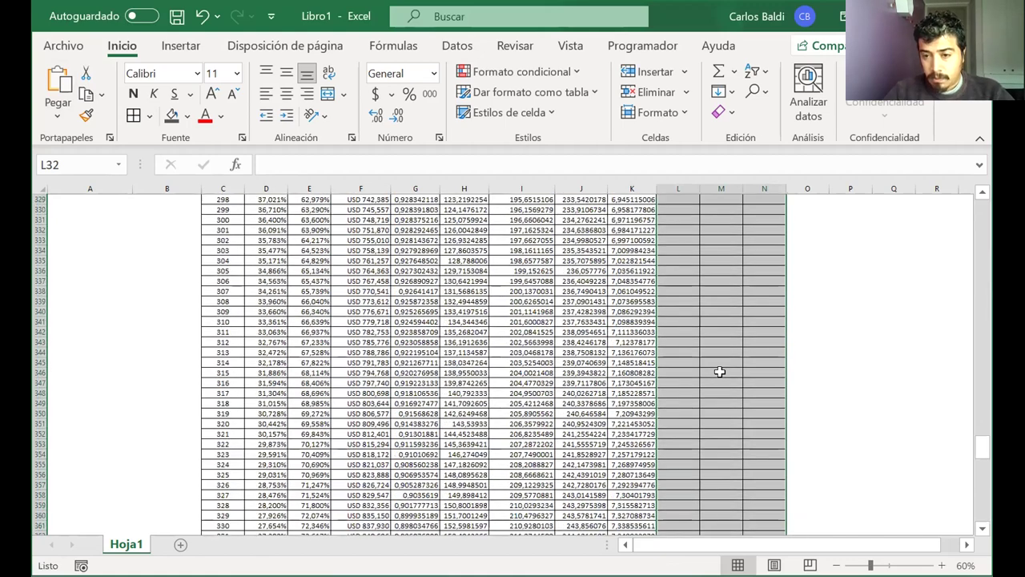
{"action": "scroll", "coordinate": [720, 371], "scroll_direction": "up", "scroll_amount": 20}
{"action": "scroll", "coordinate": [719, 371], "scroll_direction": "down", "scroll_amount": 15}
{"action": "left_click", "coordinate": [719, 371]}
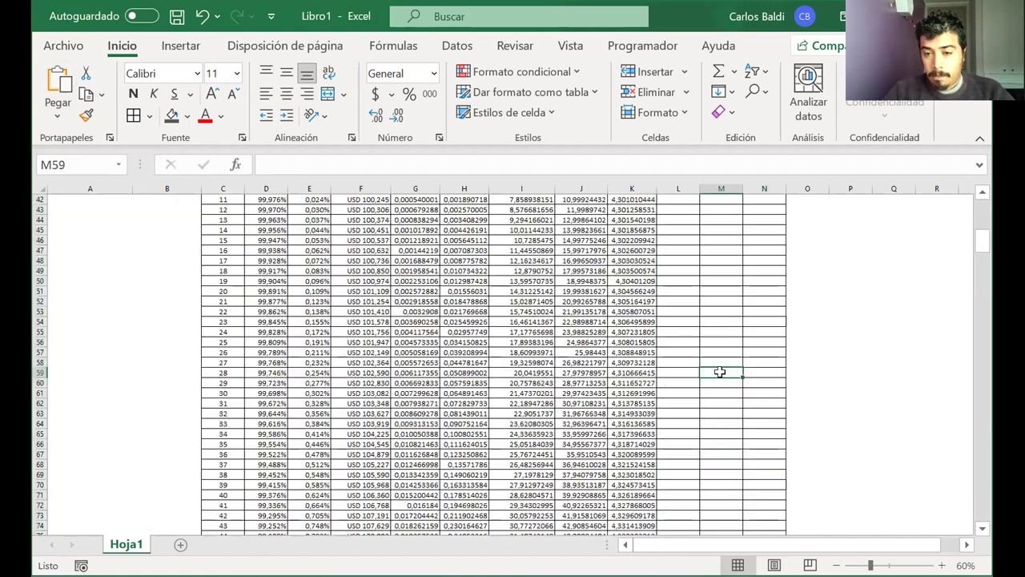
{"action": "scroll", "coordinate": [719, 375], "scroll_direction": "up", "scroll_amount": 9}
{"action": "left_click", "coordinate": [649, 323]}
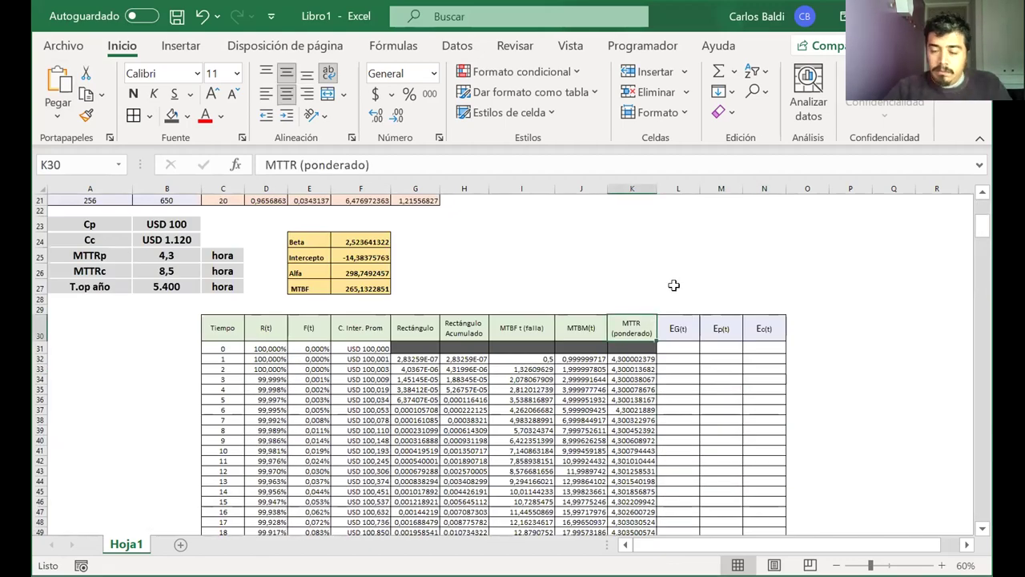
Review the EG(t), Ep(t) and Ec(t) headings in L30:N30
{"action": "left_click", "coordinate": [674, 286]}
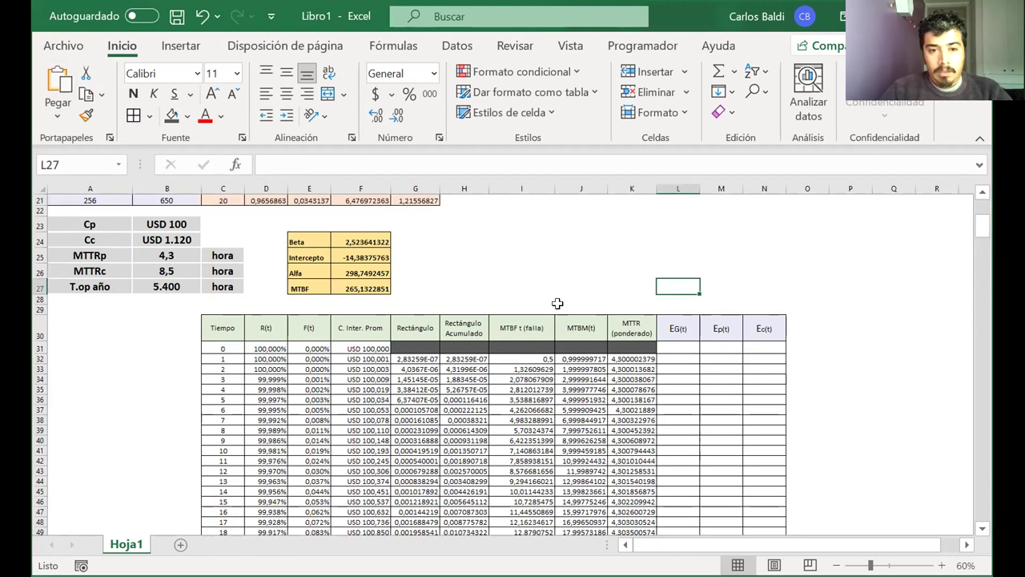
{"action": "scroll", "coordinate": [557, 303], "scroll_direction": "right", "scroll_amount": 1}
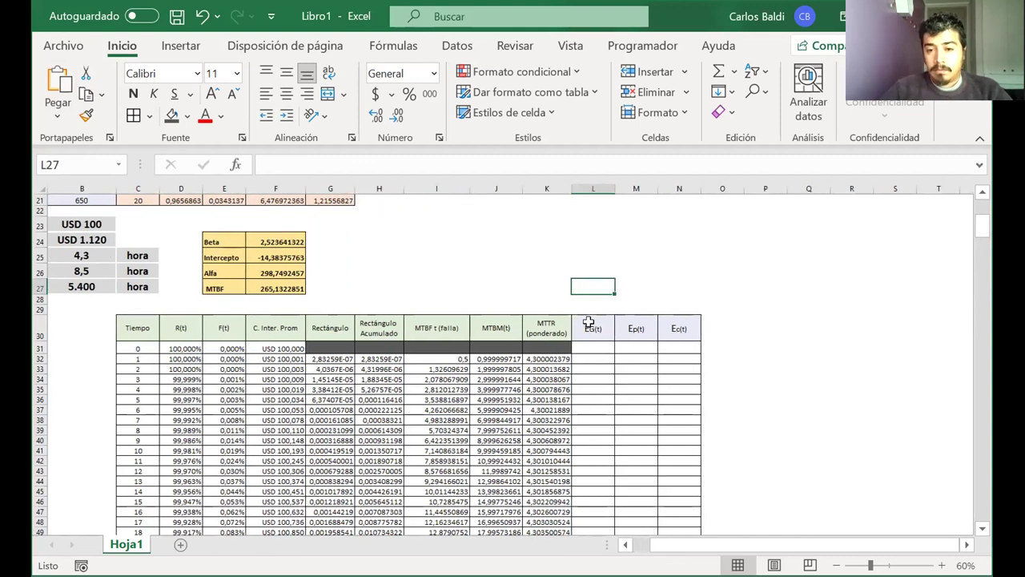
{"action": "left_click", "coordinate": [589, 324]}
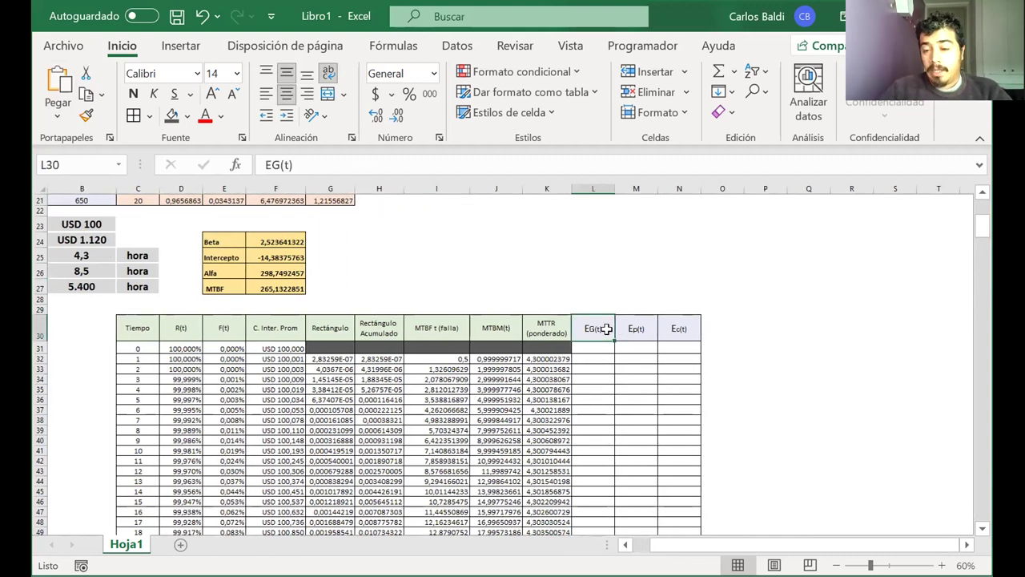
{"action": "left_click_drag", "start_coordinate": [591, 327], "coordinate": [679, 329]}
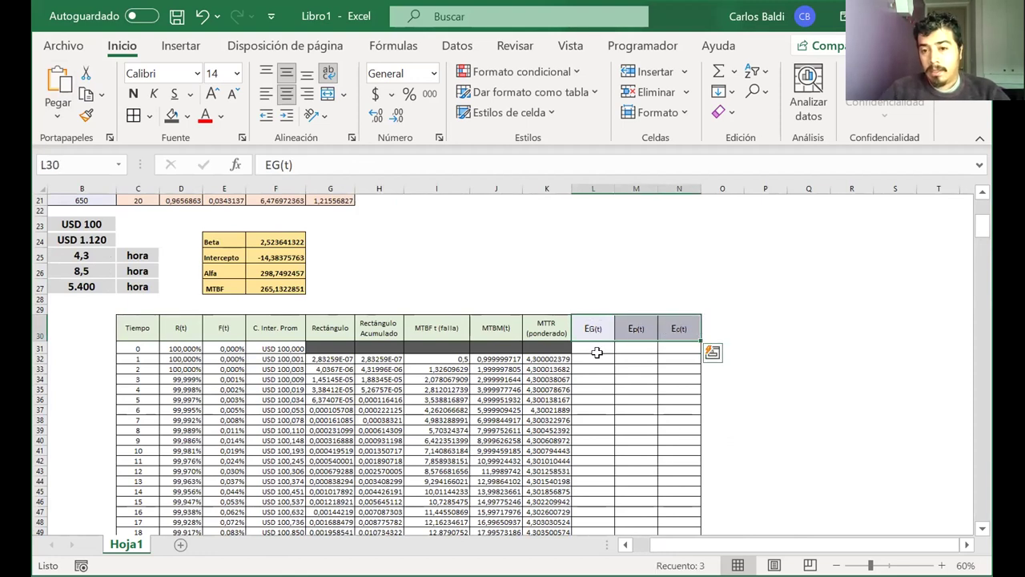
{"action": "left_click", "coordinate": [603, 282]}
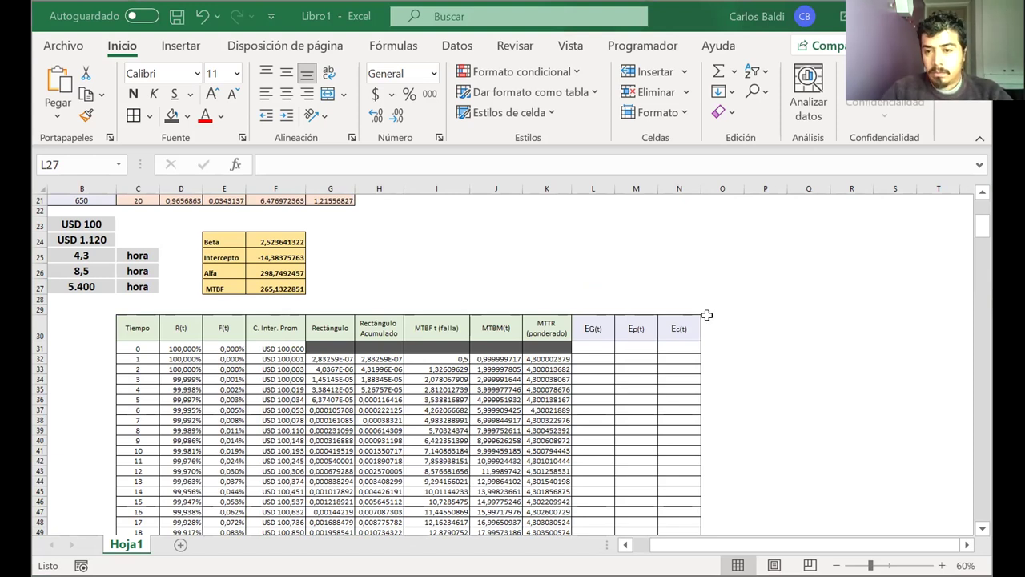
Paste the image with the EG(t), Ep(t) and Ec(t) formulas into the empty area beside the table
{"action": "left_click", "coordinate": [782, 246]}
{"action": "key", "text": "ctrl+v"}
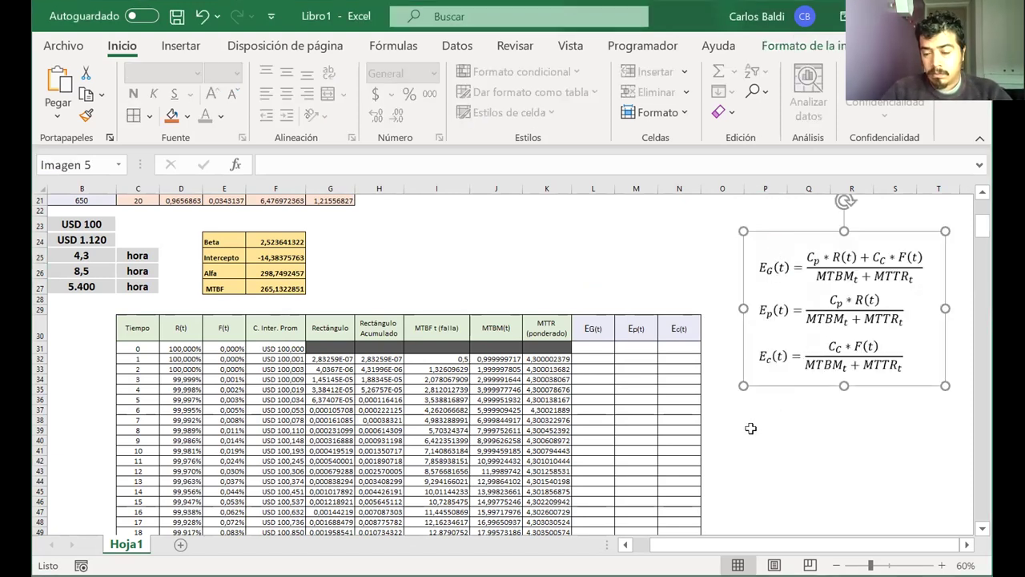
{"action": "scroll", "coordinate": [751, 428], "scroll_direction": "right", "scroll_amount": 2}
{"action": "scroll", "coordinate": [750, 428], "scroll_direction": "left", "scroll_amount": 1}
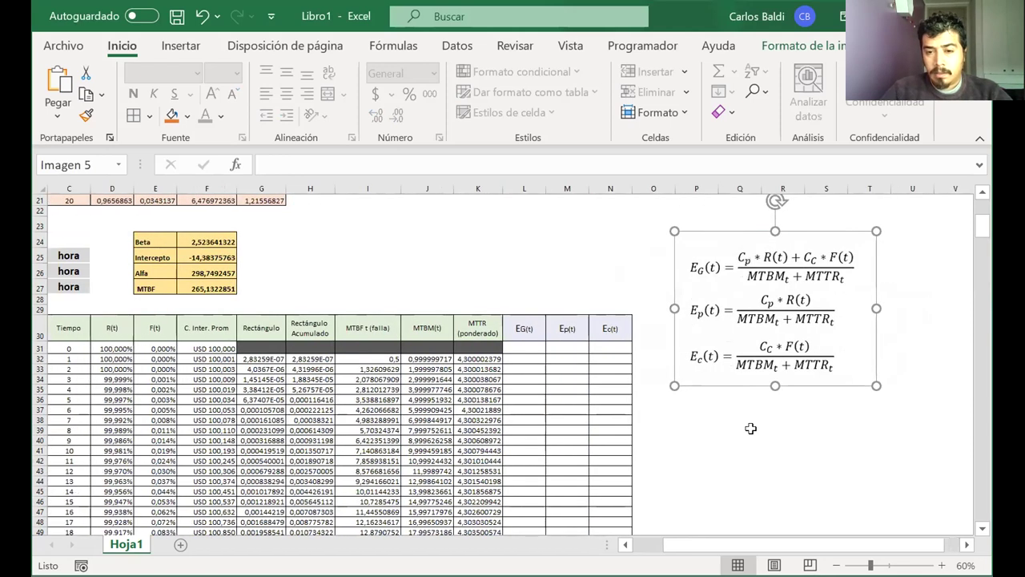
Fill cells L31:N31 in the Tiempo 0 row with the dark grey used for the neighbouring columns
{"action": "left_click_drag", "start_coordinate": [519, 345], "coordinate": [603, 343]}
{"action": "left_click", "coordinate": [170, 115]}
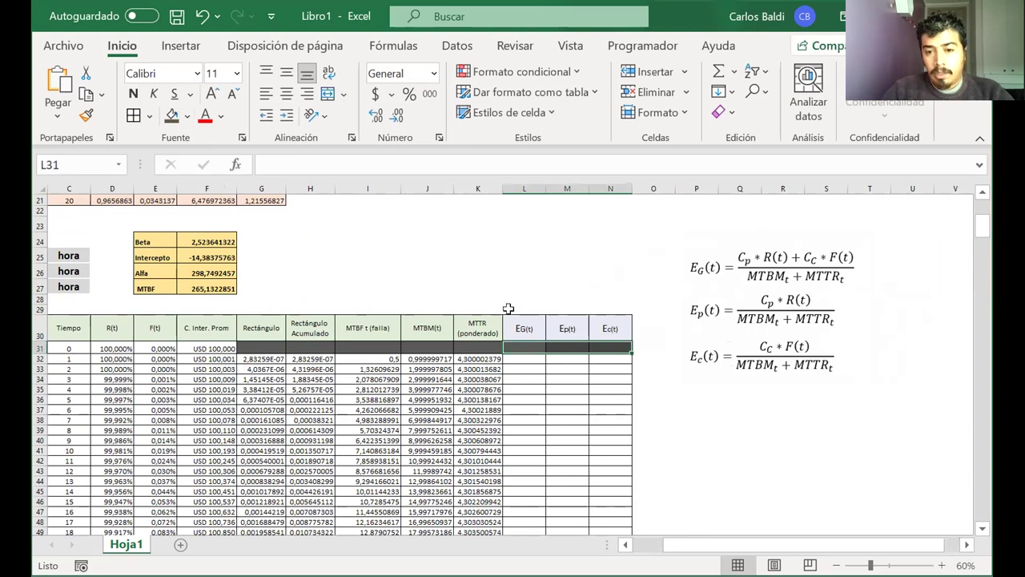
{"action": "left_click", "coordinate": [518, 357]}
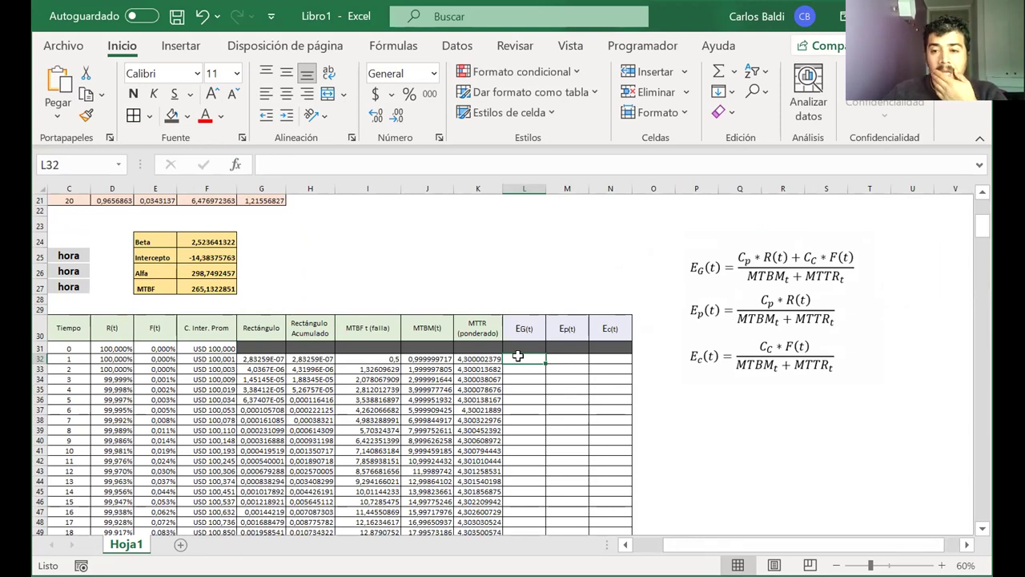
{"action": "left_click", "coordinate": [564, 358]}
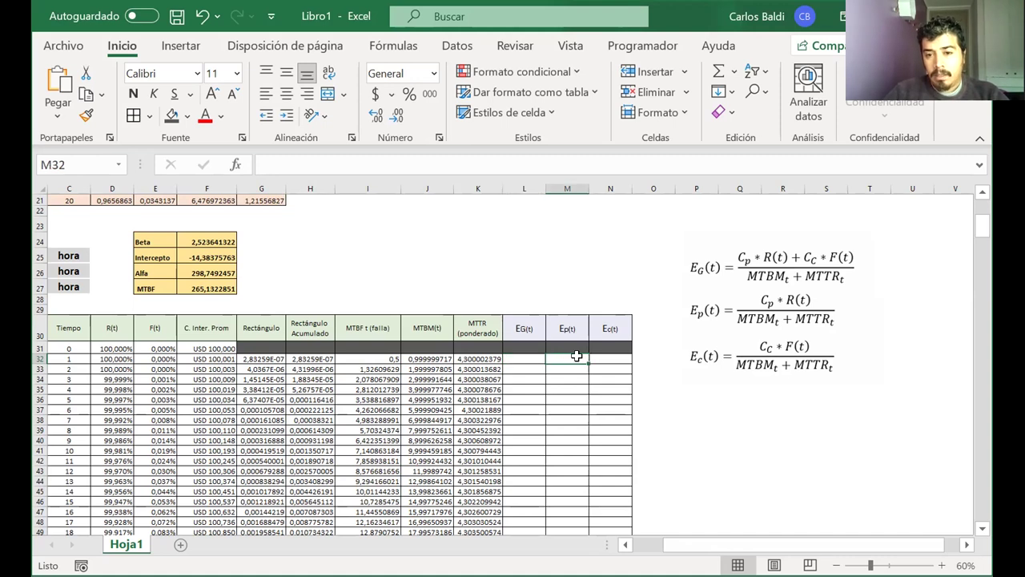
{"action": "left_click", "coordinate": [599, 356]}
{"action": "left_click_drag", "start_coordinate": [565, 359], "coordinate": [602, 357]}
Start the EG(t) formula in L32 with the Cp cost as an absolute reference, =($B$23*
{"action": "left_click", "coordinate": [524, 357]}
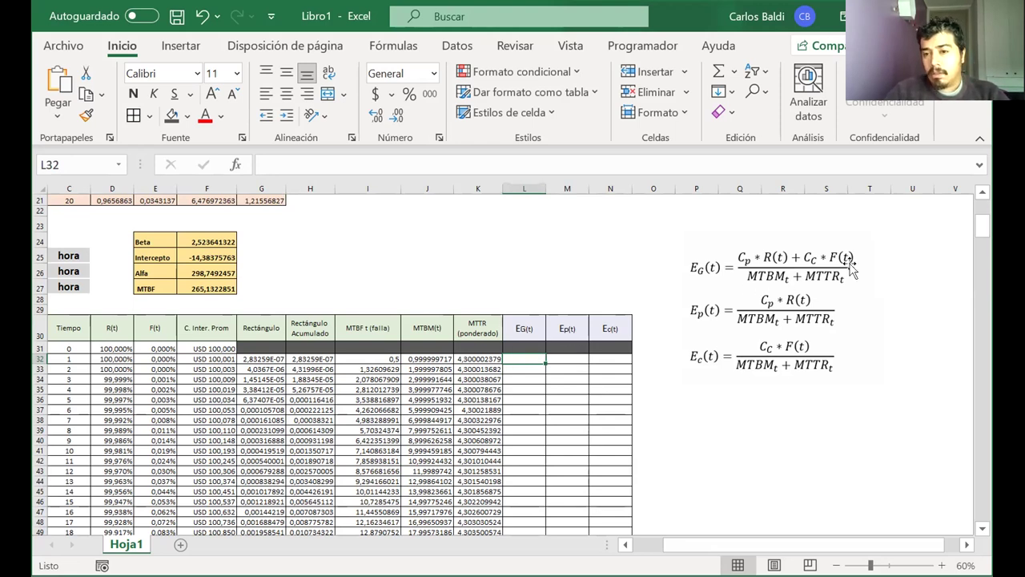
{"action": "type", "text": "="}
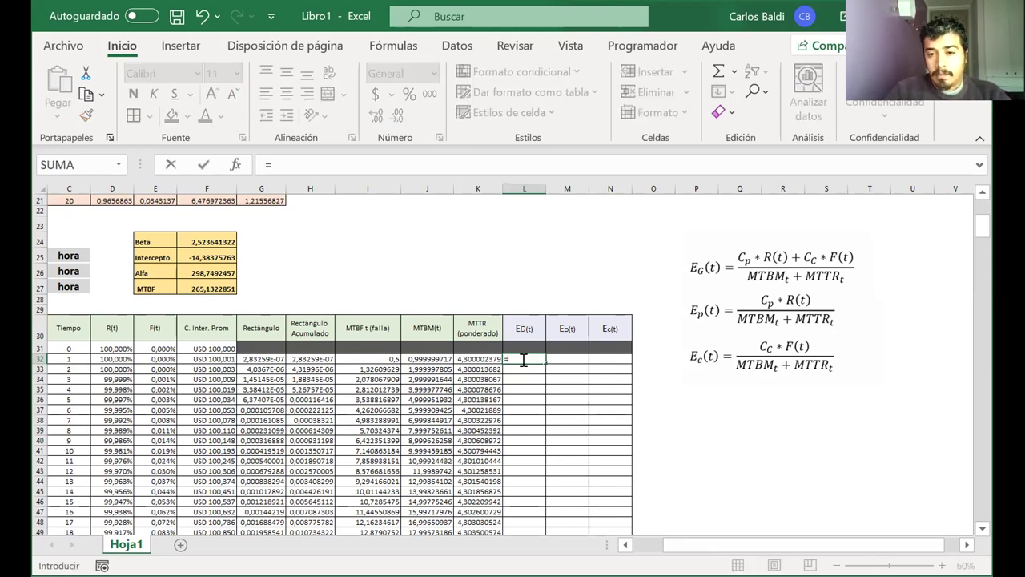
{"action": "type", "text": "("}
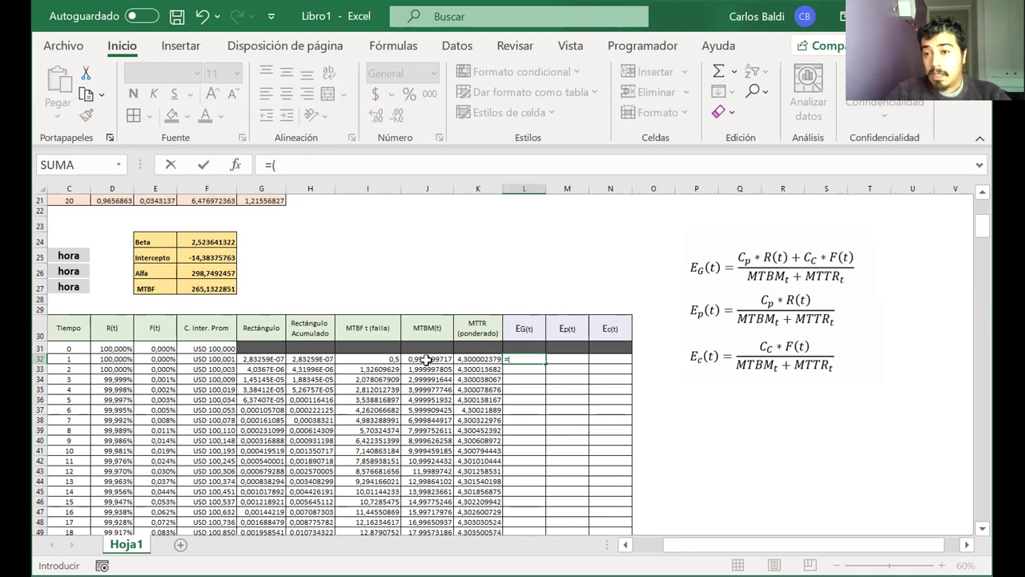
{"action": "scroll", "coordinate": [427, 360], "scroll_direction": "left", "scroll_amount": 3}
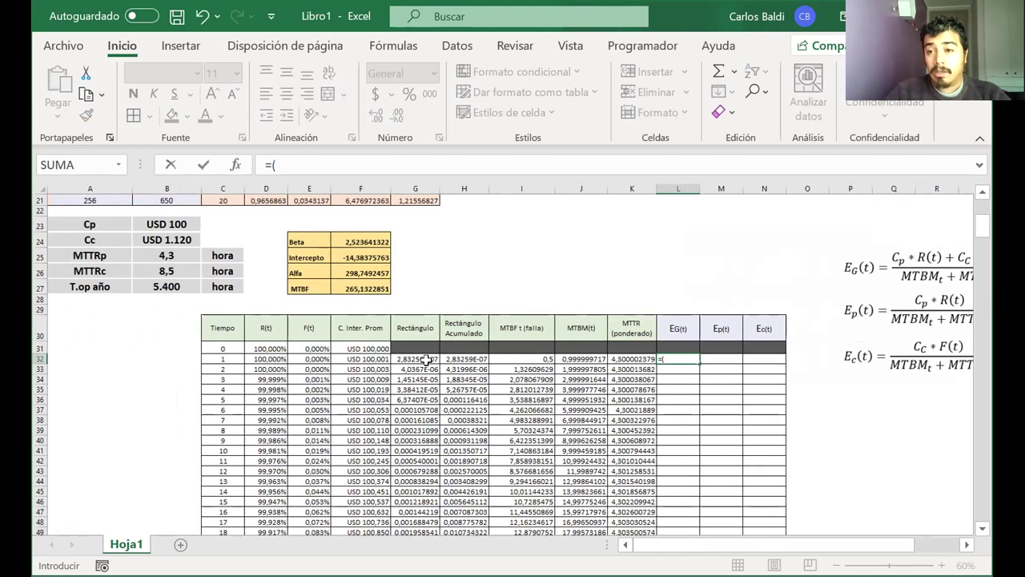
{"action": "left_click", "coordinate": [159, 224]}
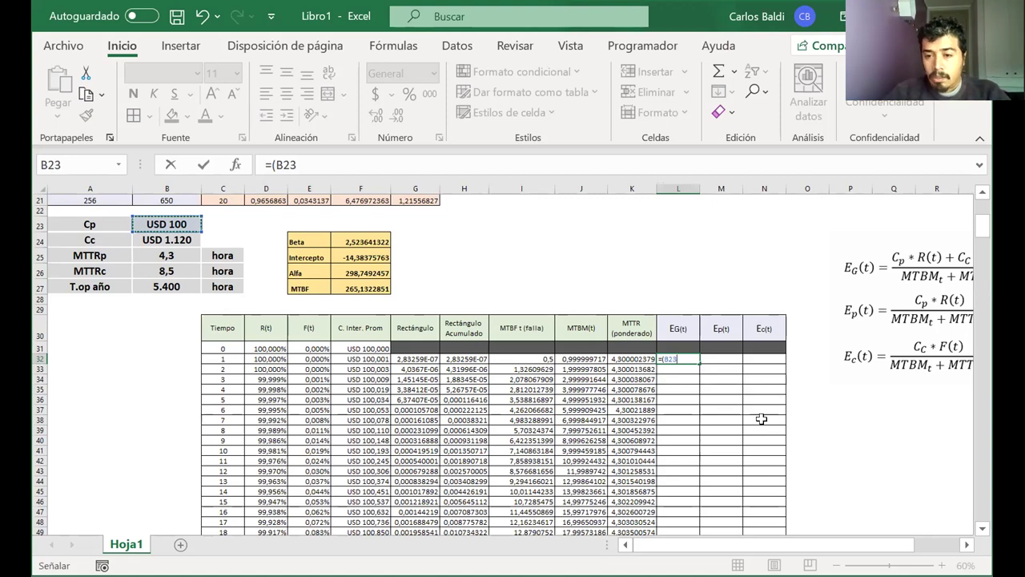
{"action": "scroll", "coordinate": [761, 419], "scroll_direction": "right", "scroll_amount": 1}
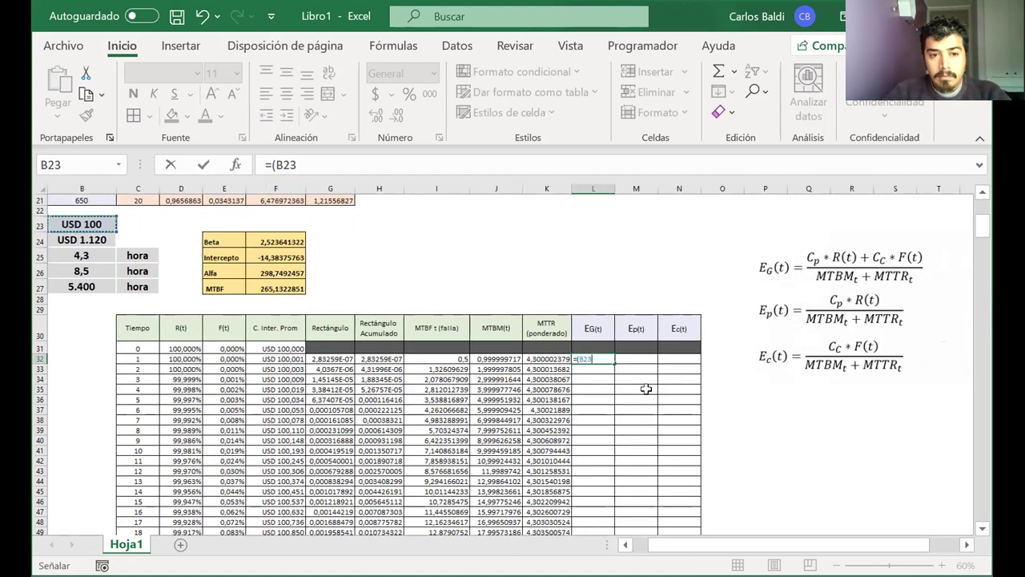
{"action": "type", "text": "*"}
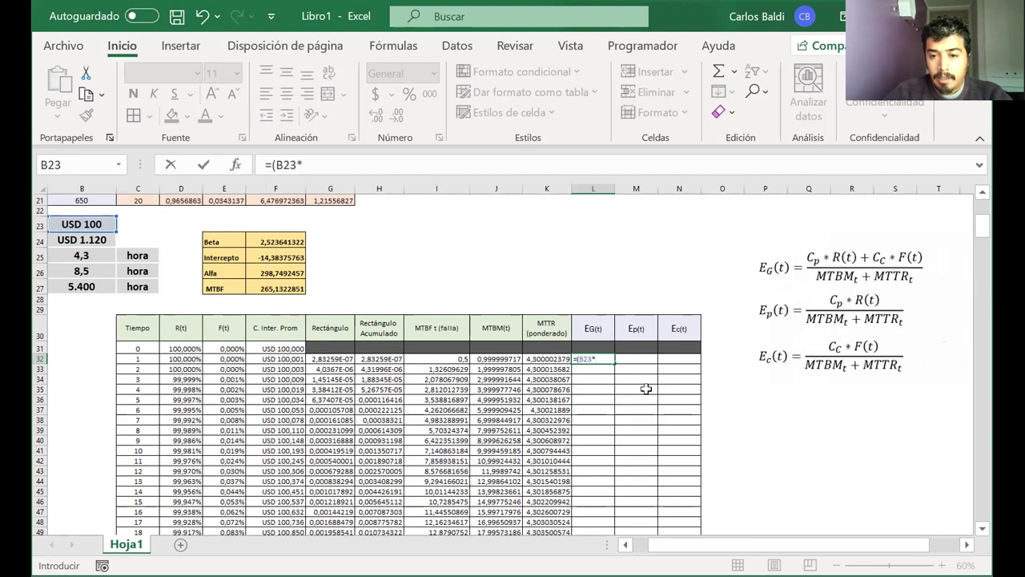
{"action": "double_click", "coordinate": [580, 358]}
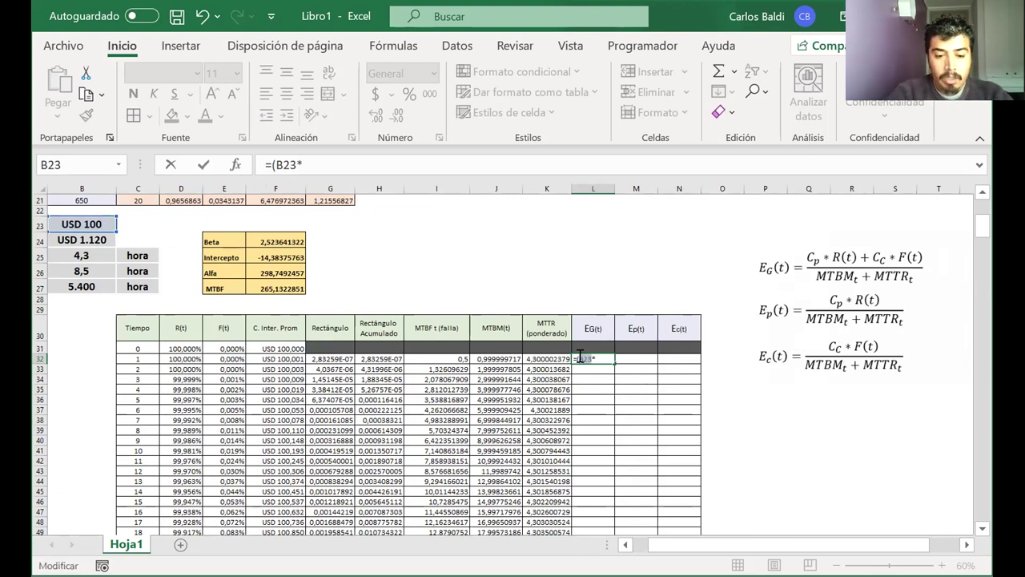
{"action": "key", "text": "F4"}
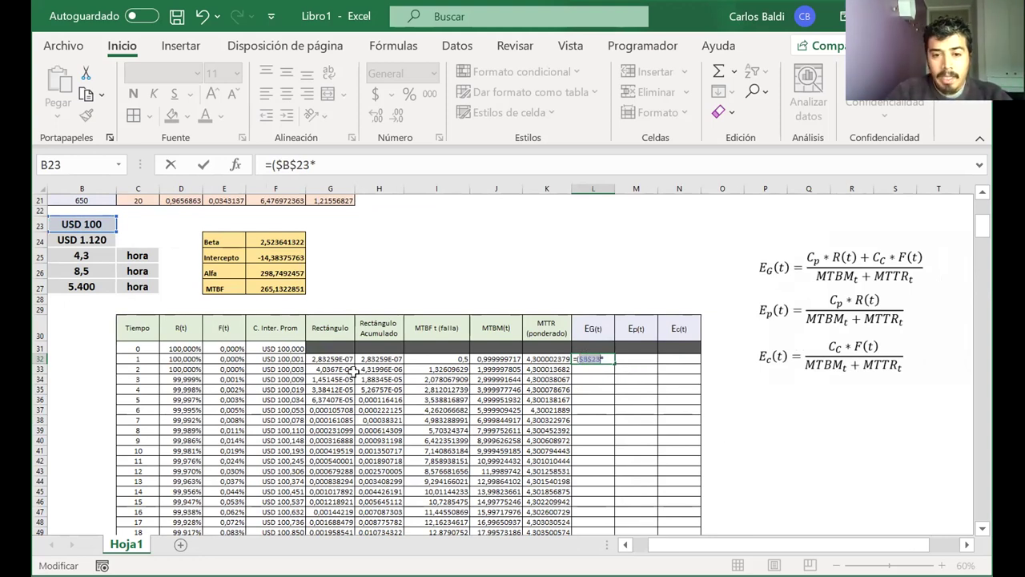
Multiply the absolute Cp reference by R(t) in D32 and continue the sum, =($B$23*D32+
{"action": "left_click", "coordinate": [184, 359]}
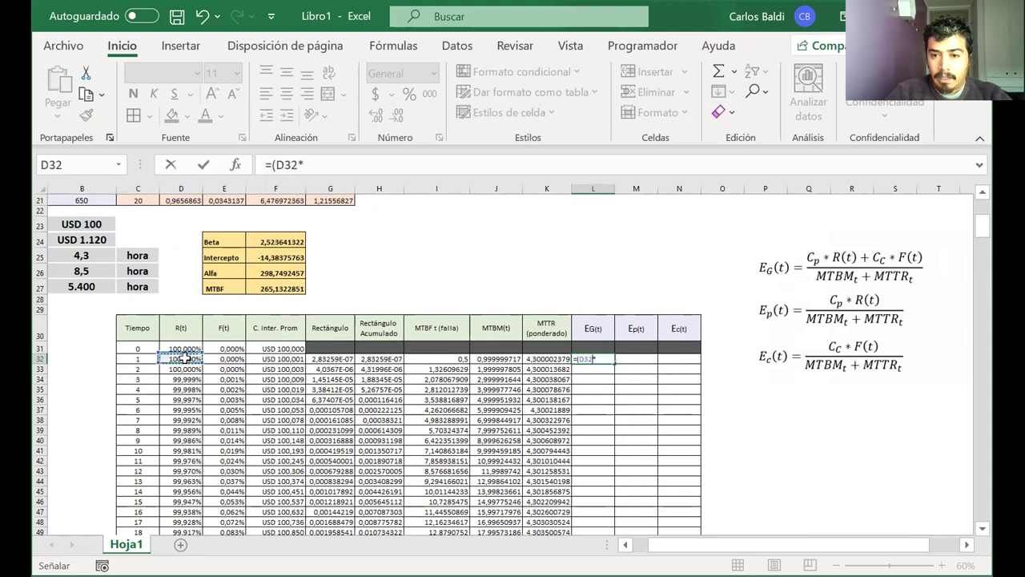
{"action": "left_click", "coordinate": [85, 224]}
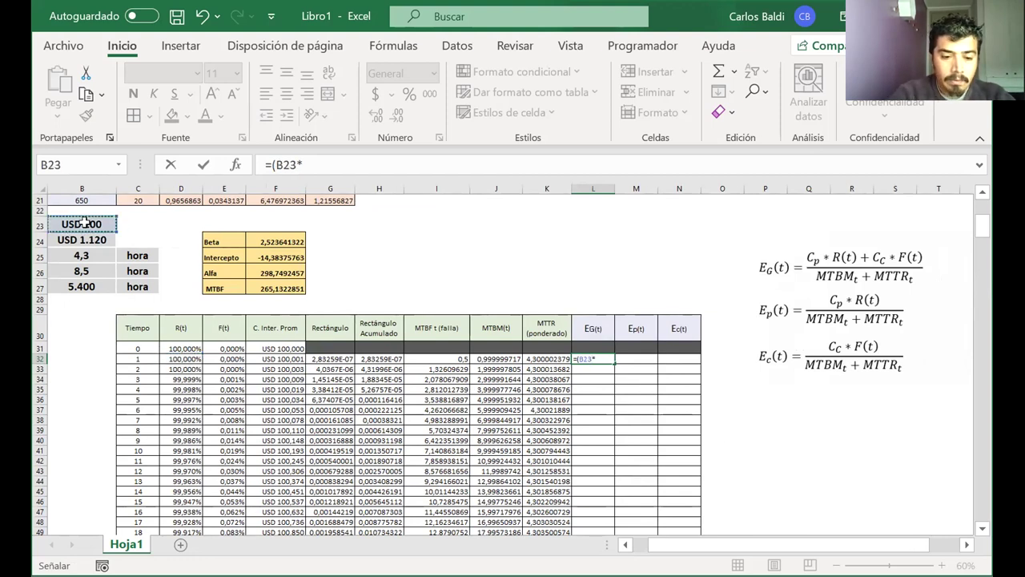
{"action": "key", "text": "F4"}
{"action": "left_click", "coordinate": [337, 164]}
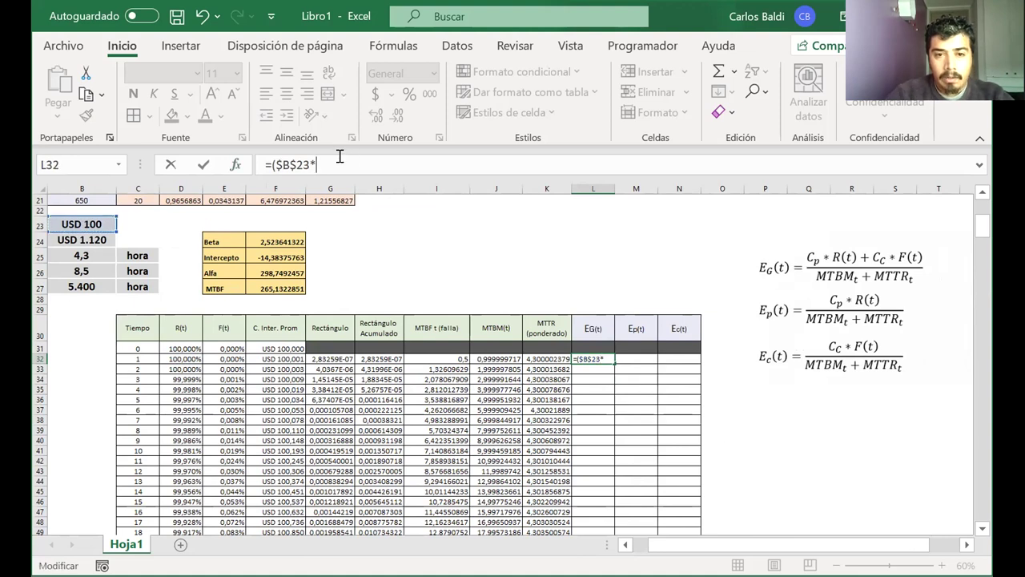
{"action": "left_click", "coordinate": [184, 361]}
{"action": "type", "text": "+"}
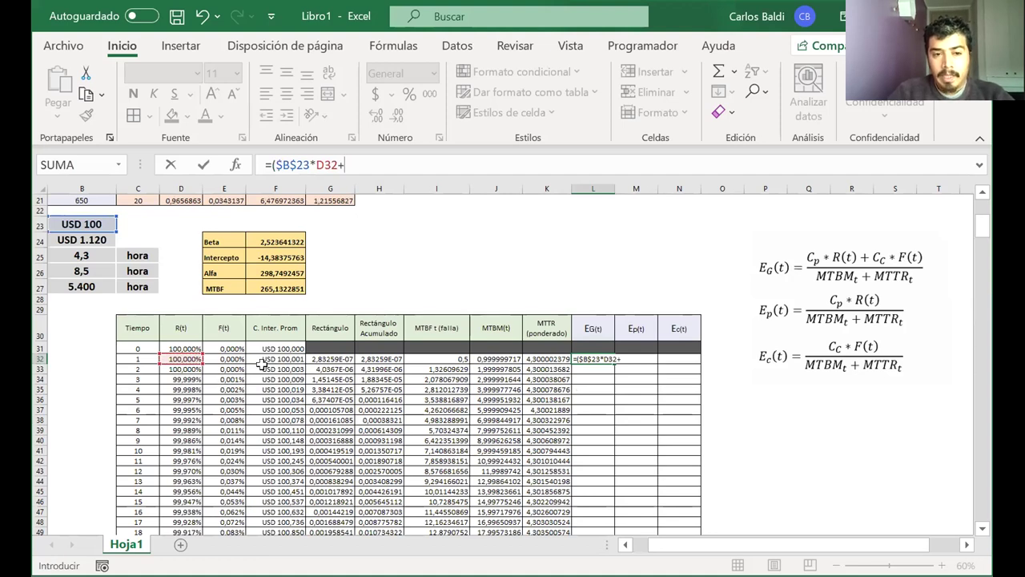
Add the Cc term $B$24*E32 with an absolute cost reference, close the numerator and open the denominator
{"action": "left_click", "coordinate": [90, 239]}
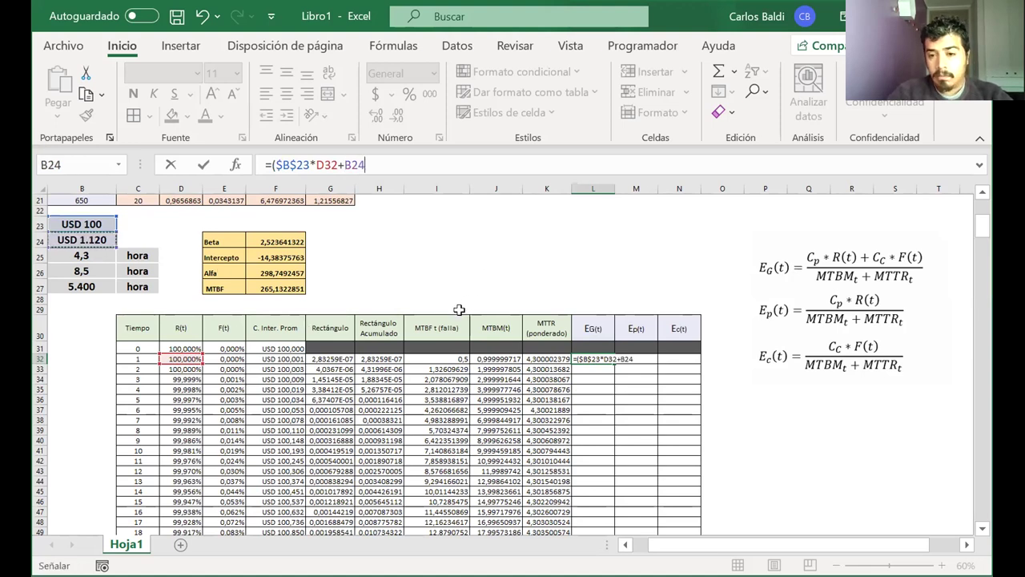
{"action": "left_click_drag", "start_coordinate": [343, 164], "coordinate": [390, 162]}
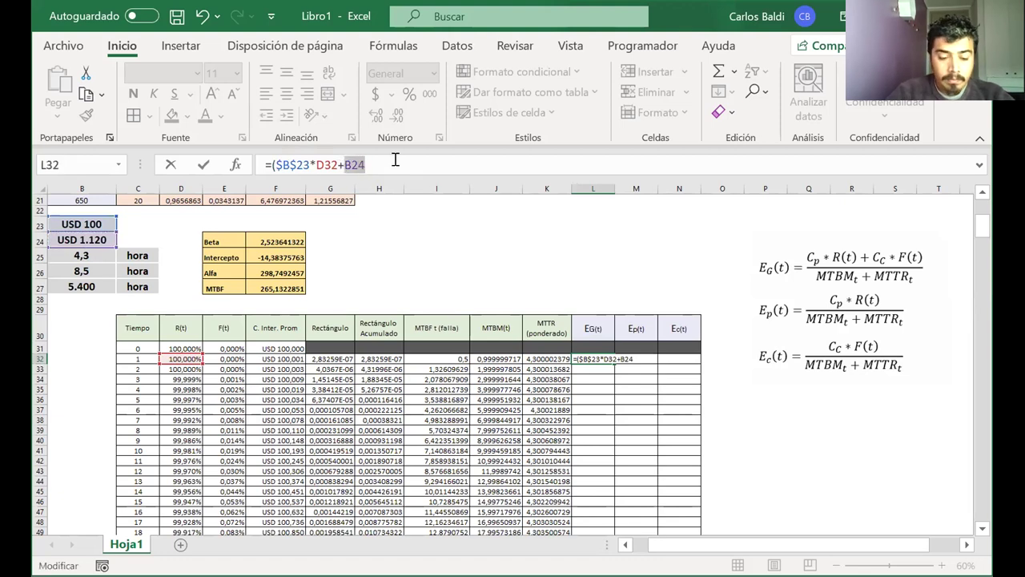
{"action": "key", "text": "F4"}
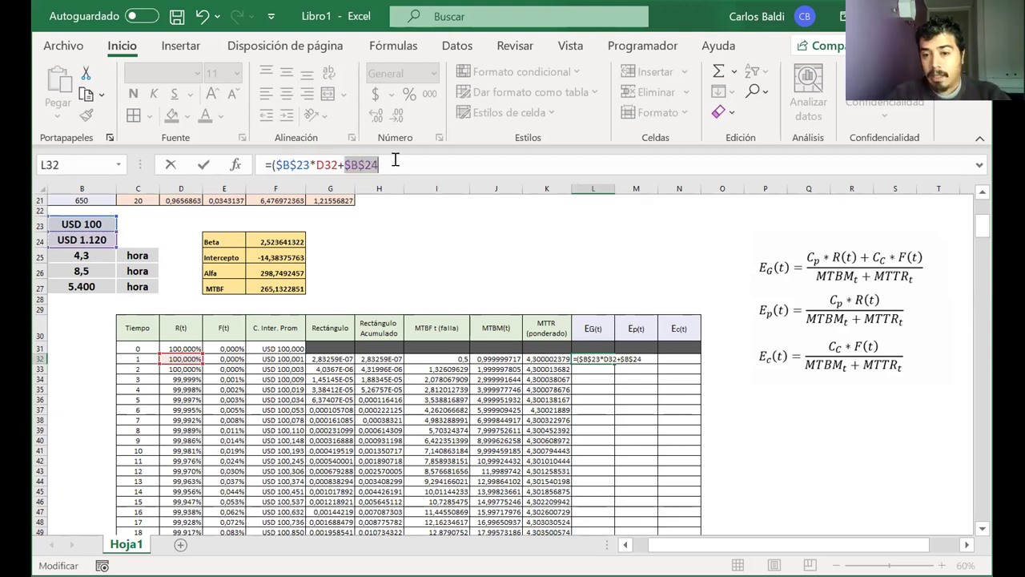
{"action": "left_click", "coordinate": [454, 160]}
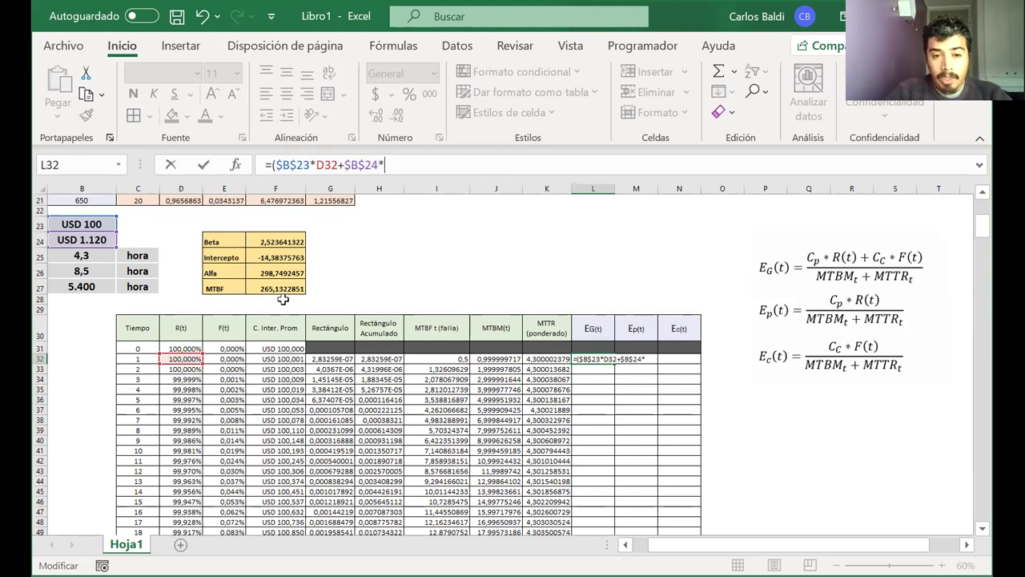
{"action": "left_click", "coordinate": [229, 358]}
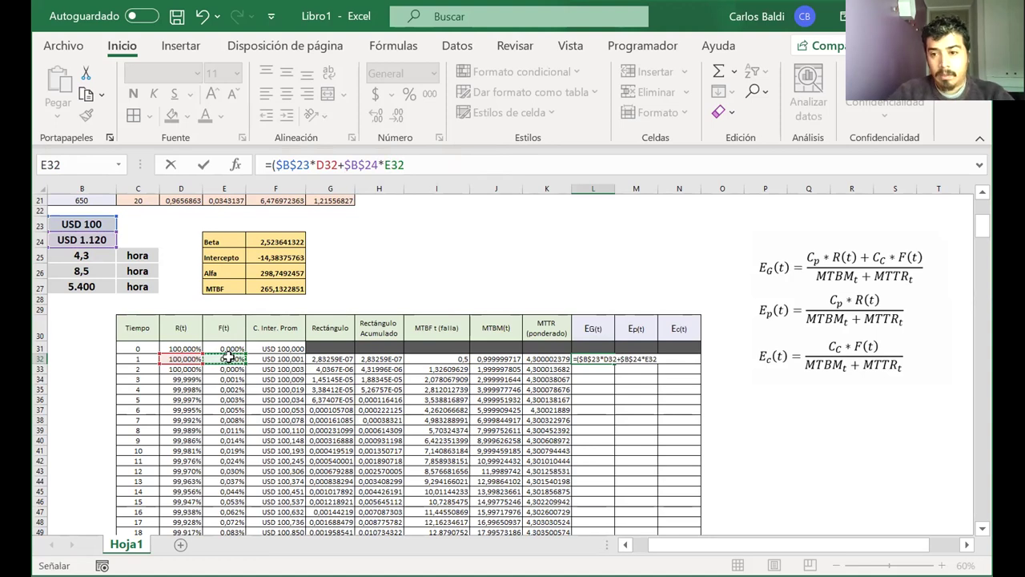
{"action": "type", "text": ")/("}
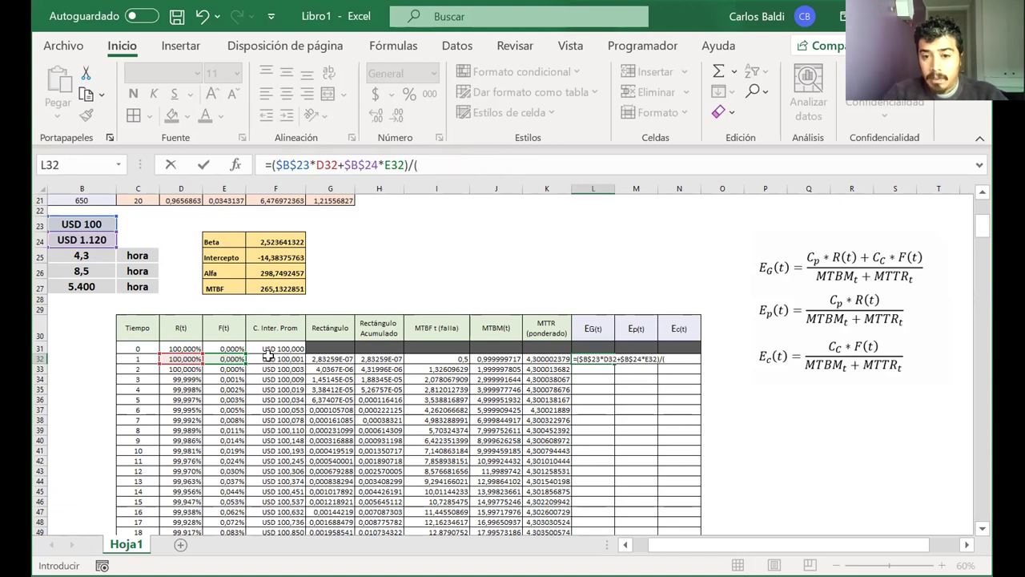
Complete the L32 formula by dividing by MTBM(t) plus MTTR, (J32+K32), and enter it
{"action": "left_click", "coordinate": [494, 360]}
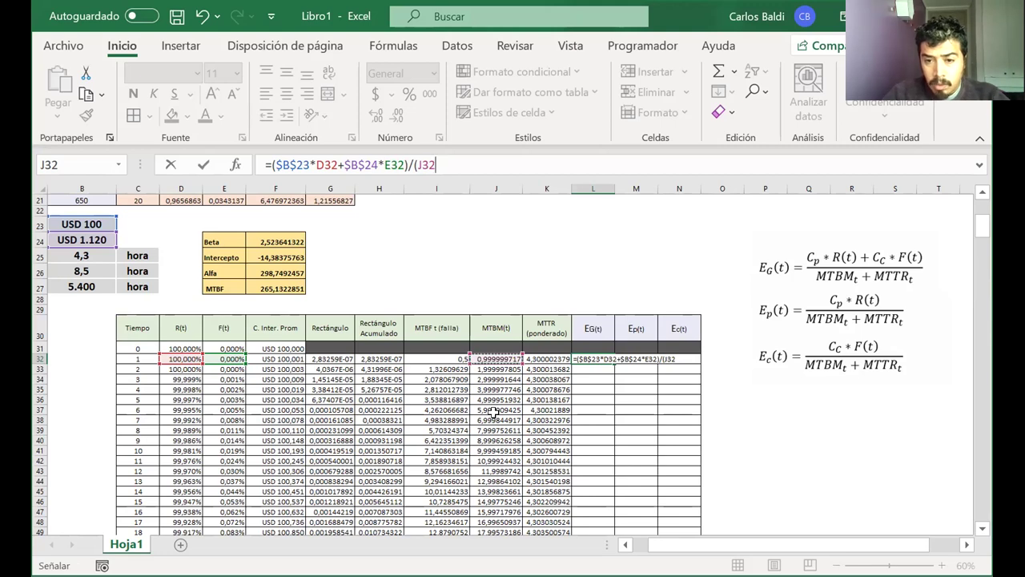
{"action": "type", "text": "+"}
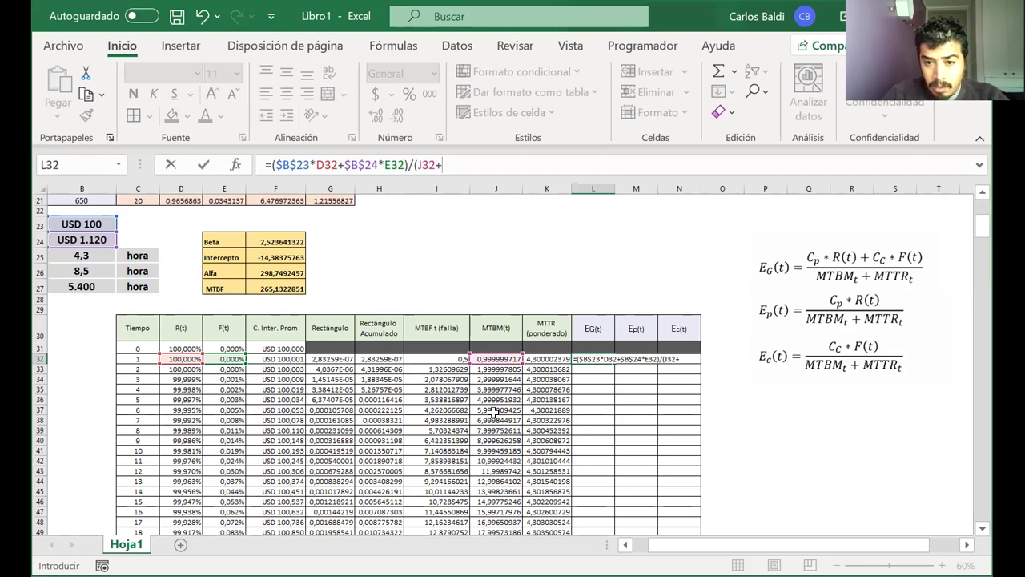
{"action": "left_click", "coordinate": [546, 358]}
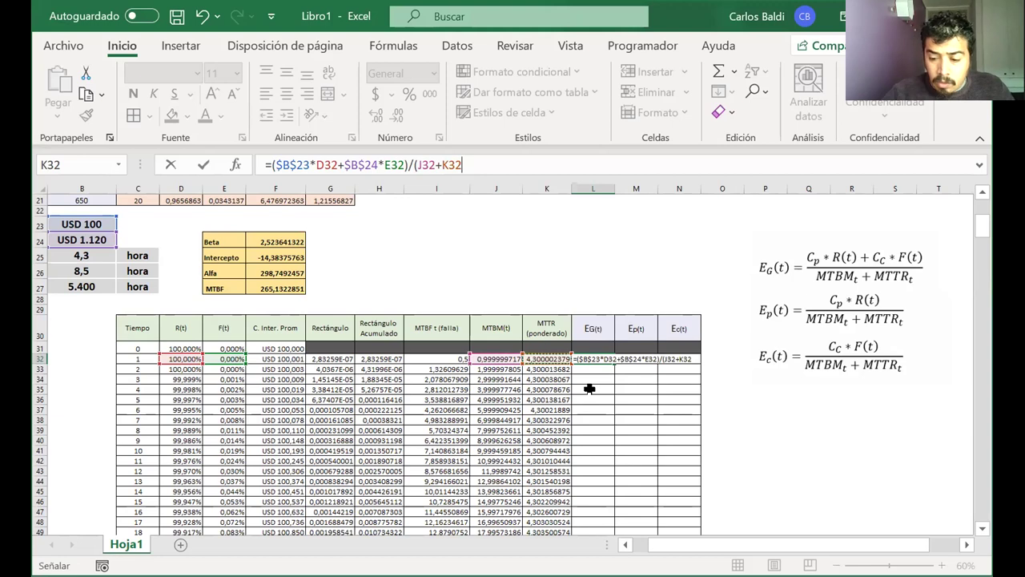
{"action": "type", "text": ")"}
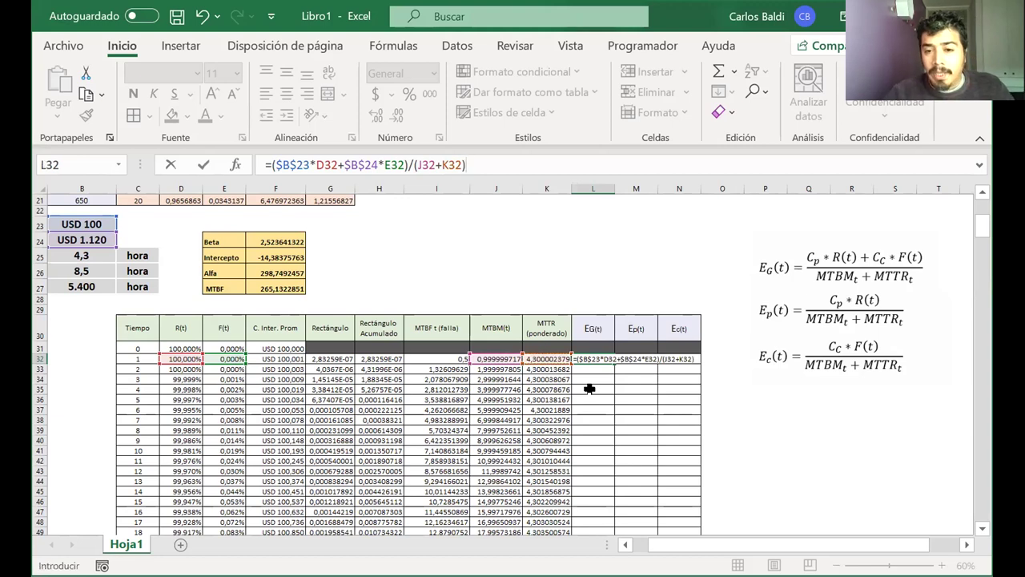
{"action": "left_click_drag", "start_coordinate": [462, 164], "coordinate": [417, 165]}
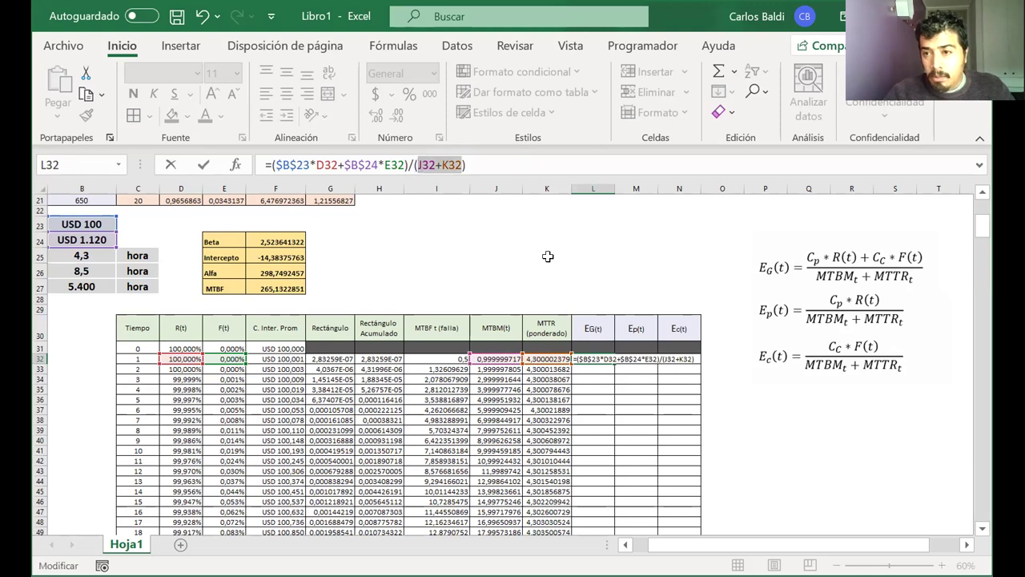
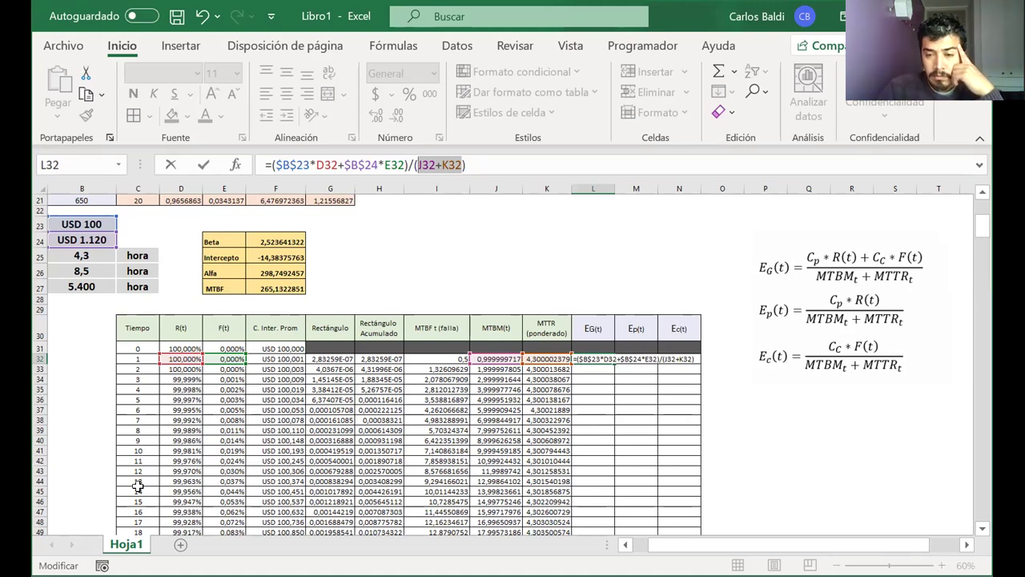
{"action": "key", "text": "Return"}
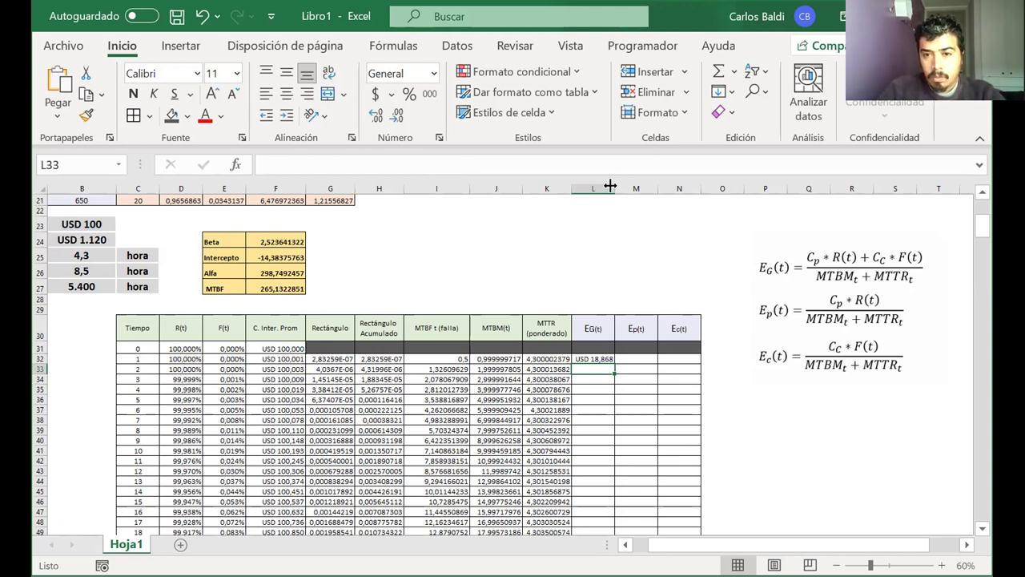
Widen column L and display the EG(t) result in L32 with four decimal places
{"action": "left_click_drag", "start_coordinate": [610, 186], "coordinate": [632, 186]}
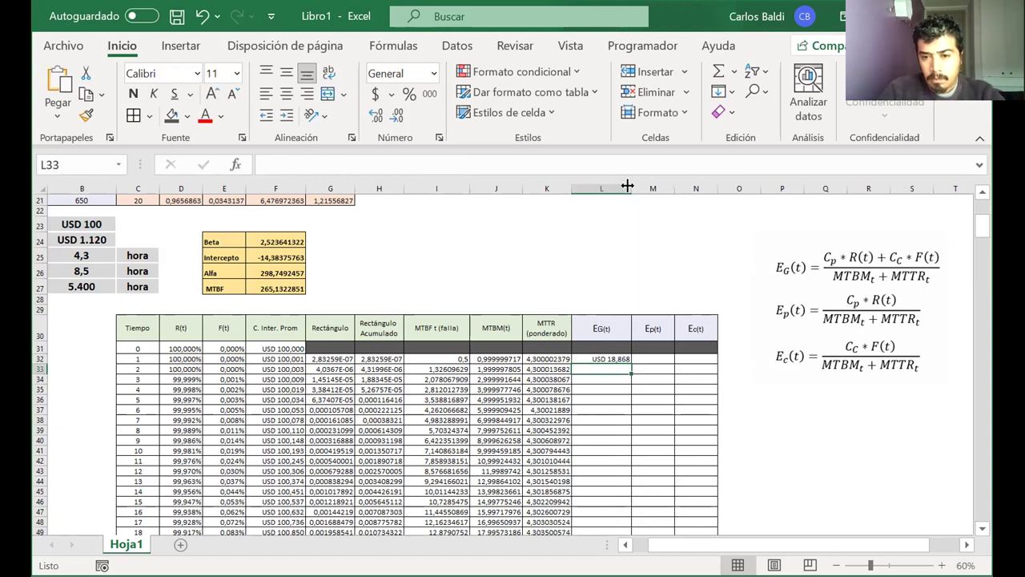
{"action": "left_click", "coordinate": [612, 359]}
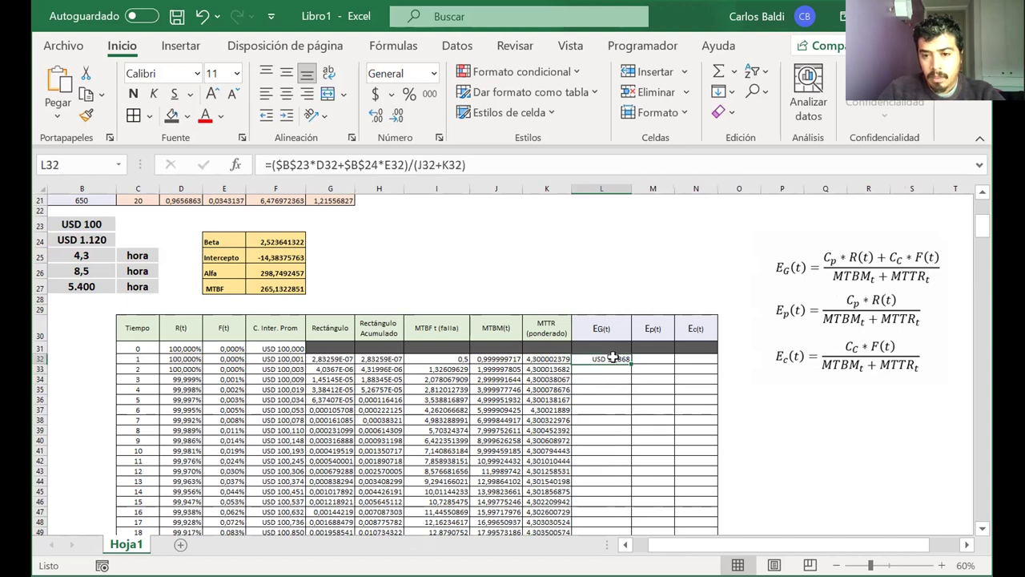
{"action": "left_click", "coordinate": [397, 116]}
{"action": "double_click", "coordinate": [373, 117]}
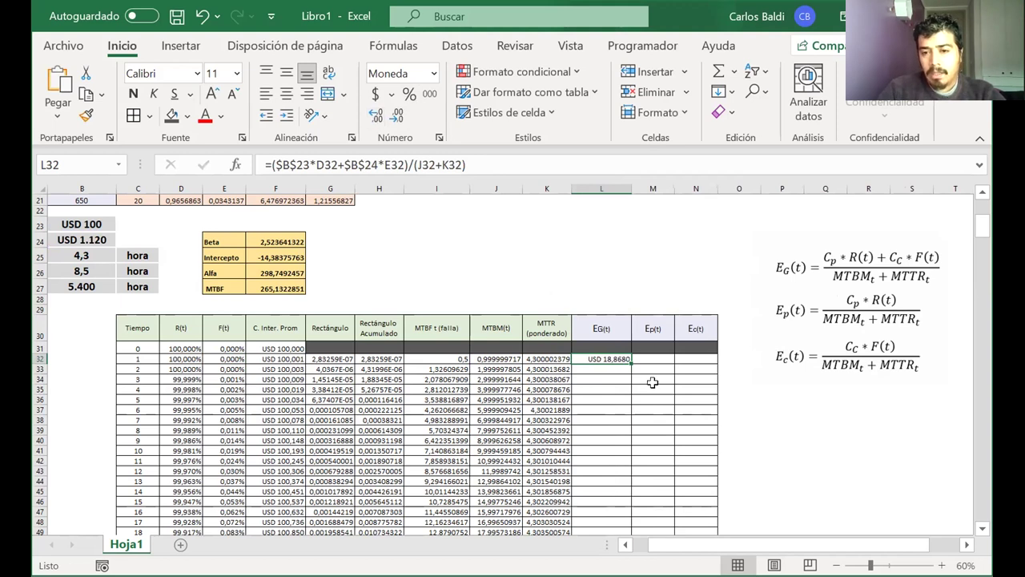
{"action": "left_click", "coordinate": [625, 366]}
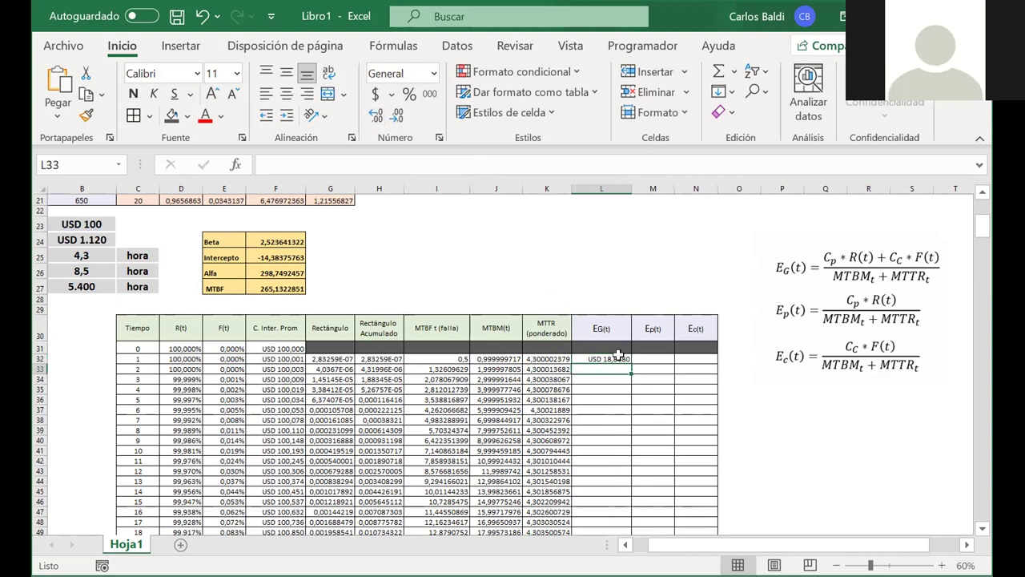
Check the cell references of the EG(t) formula in L32
{"action": "left_click", "coordinate": [620, 358]}
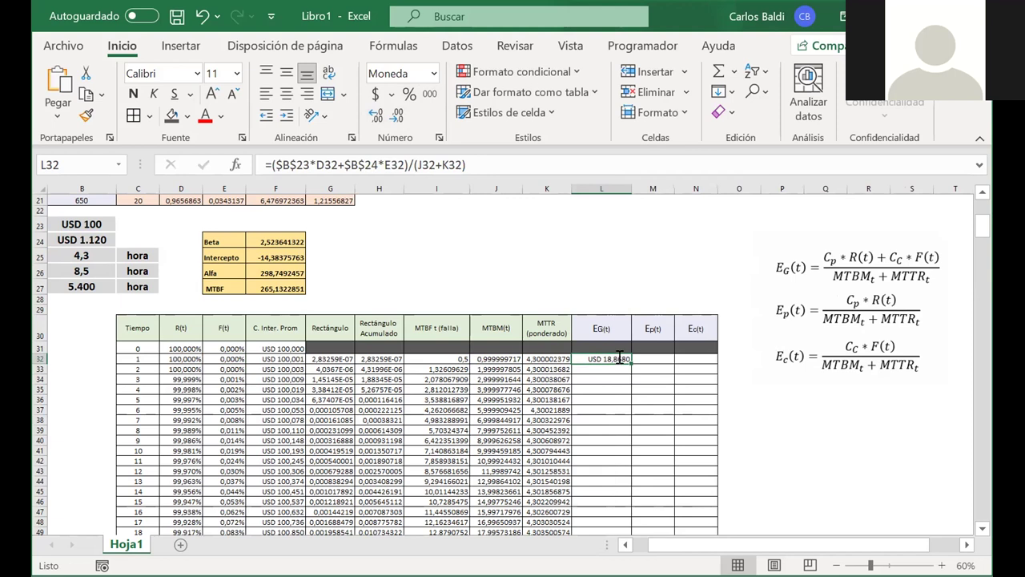
{"action": "double_click", "coordinate": [620, 358]}
{"action": "key", "text": "Return"}
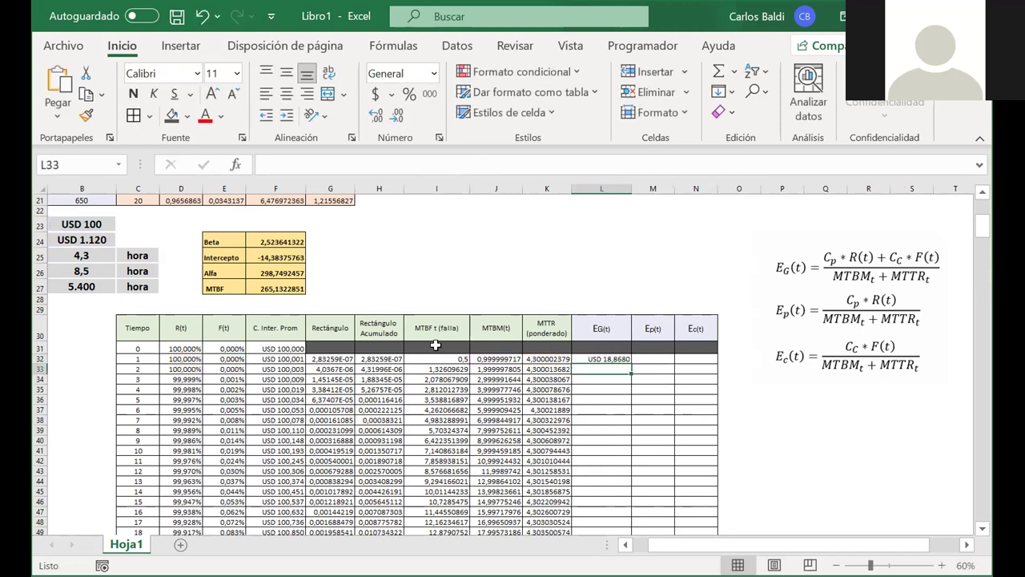
Inspect the Rectángulo formula in G32 and the Rectángulo Acumulado formulas in H32 to H34
{"action": "left_click", "coordinate": [378, 358]}
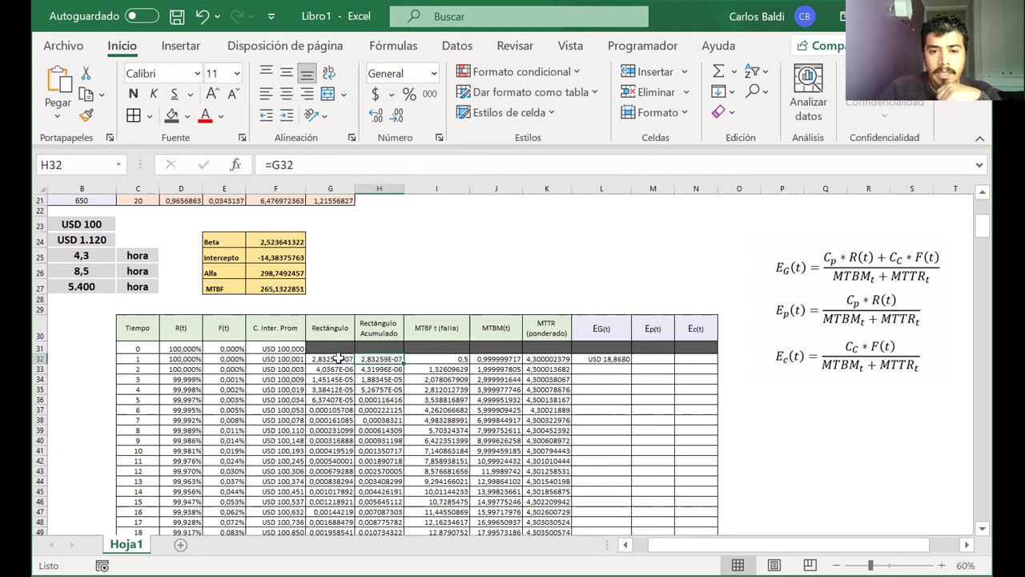
{"action": "left_click", "coordinate": [341, 356]}
{"action": "left_click", "coordinate": [376, 357]}
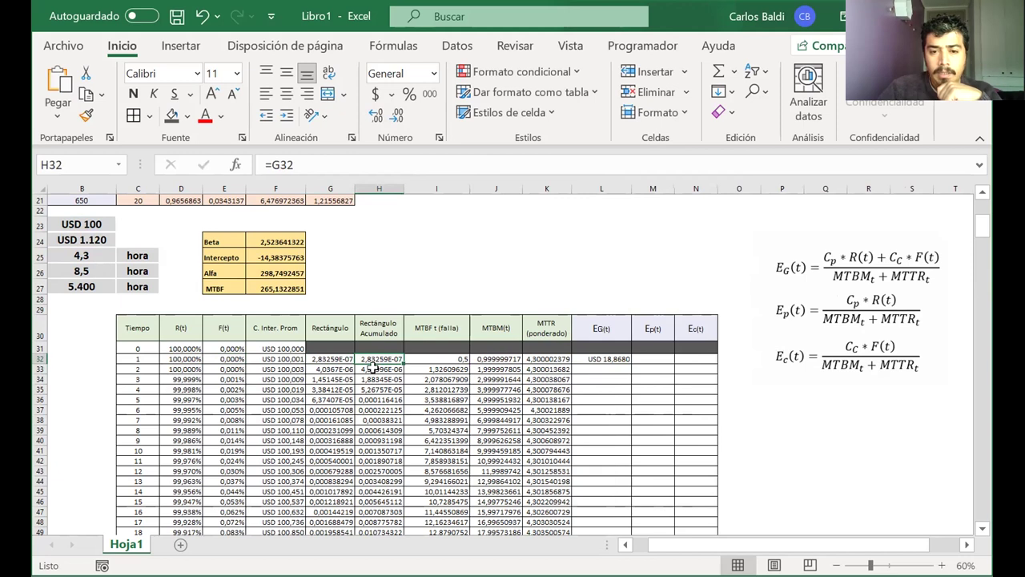
{"action": "left_click", "coordinate": [373, 367]}
{"action": "type", "text": "=H32+G33"}
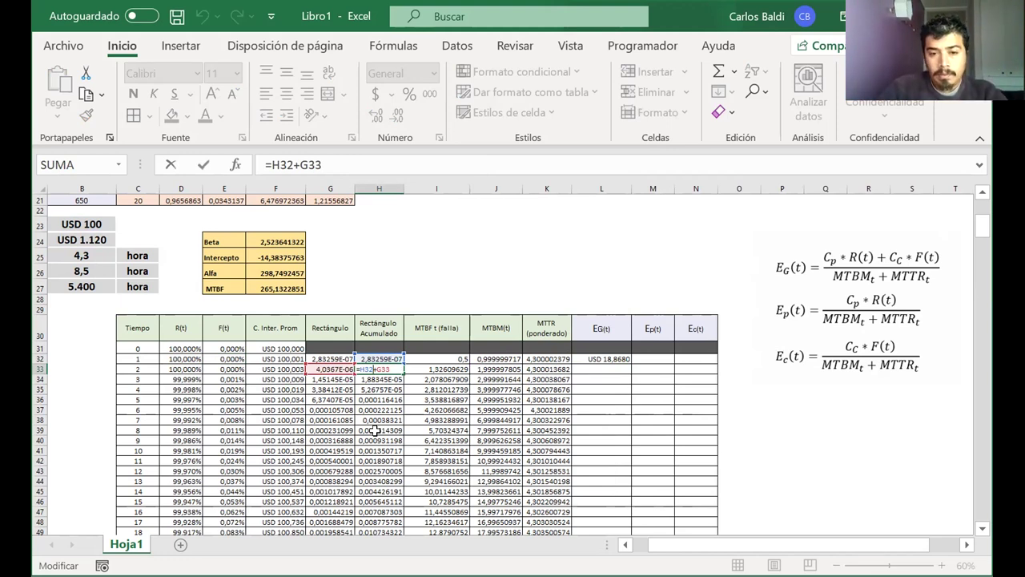
{"action": "key", "text": "Return"}
{"action": "double_click", "coordinate": [386, 378]}
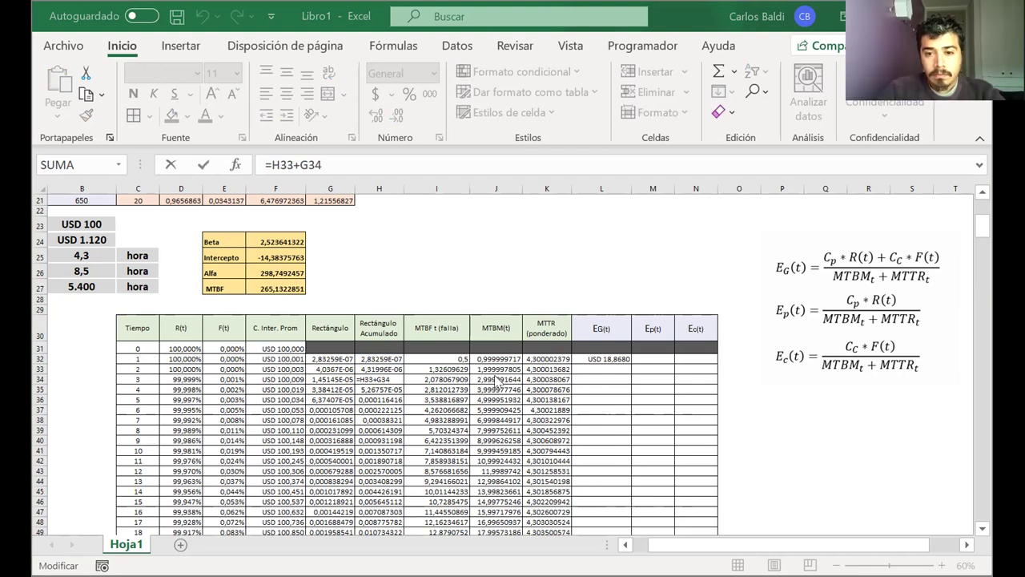
Recheck the EG(t) formula in L32 and fill it down the column through Tiempo 420
{"action": "left_click", "coordinate": [596, 357]}
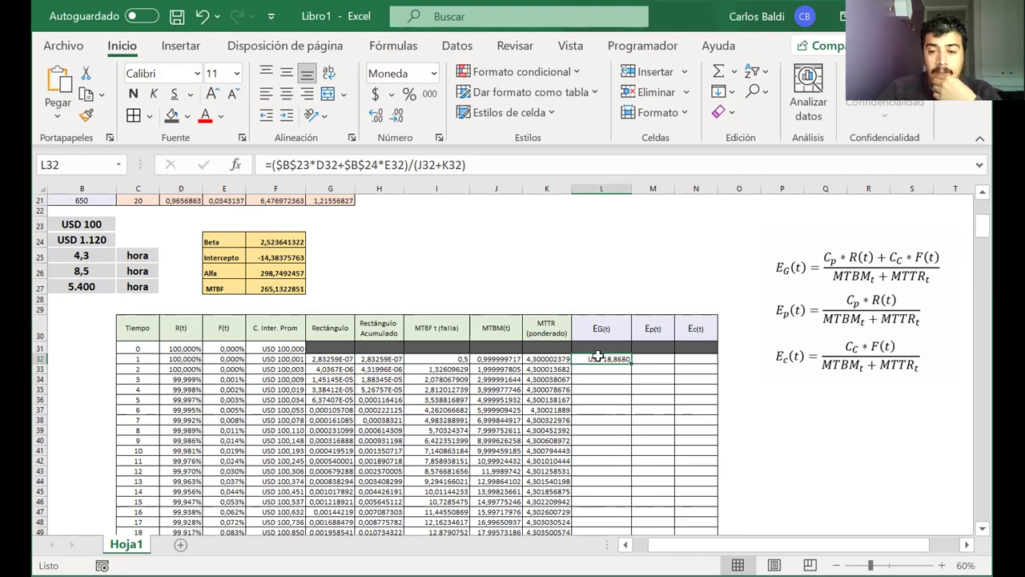
{"action": "double_click", "coordinate": [603, 358]}
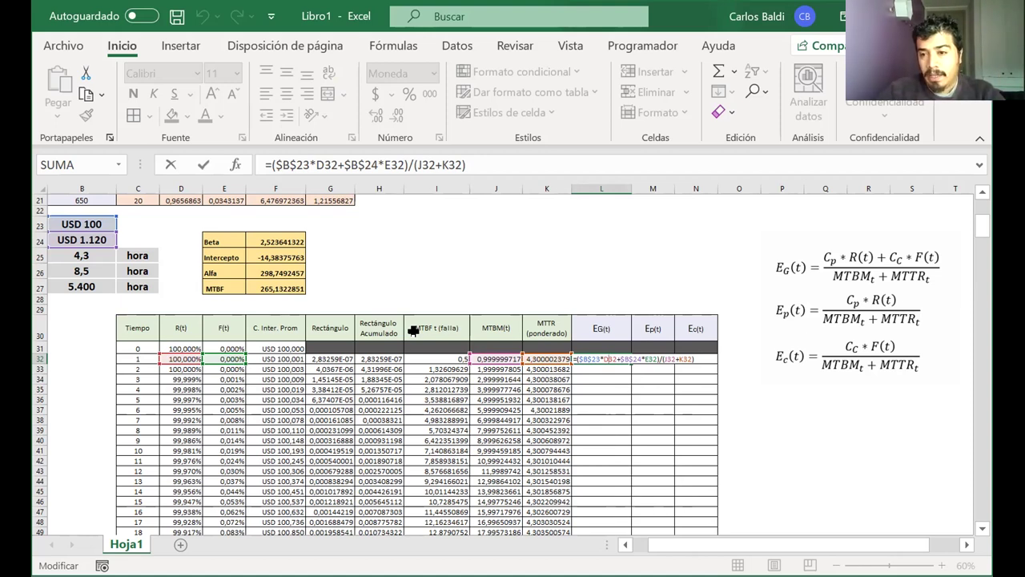
{"action": "key", "text": "Return"}
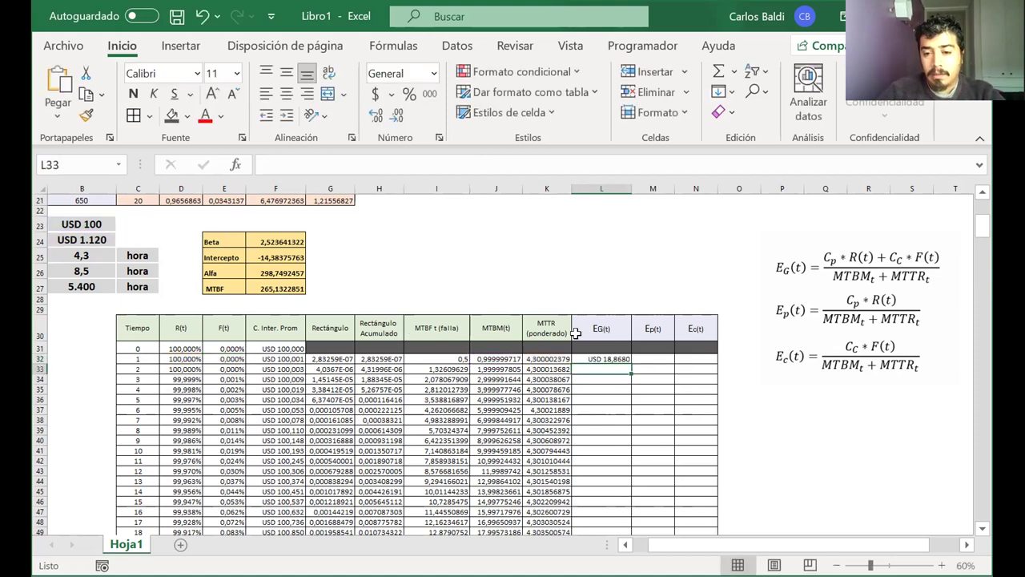
{"action": "left_click", "coordinate": [622, 359]}
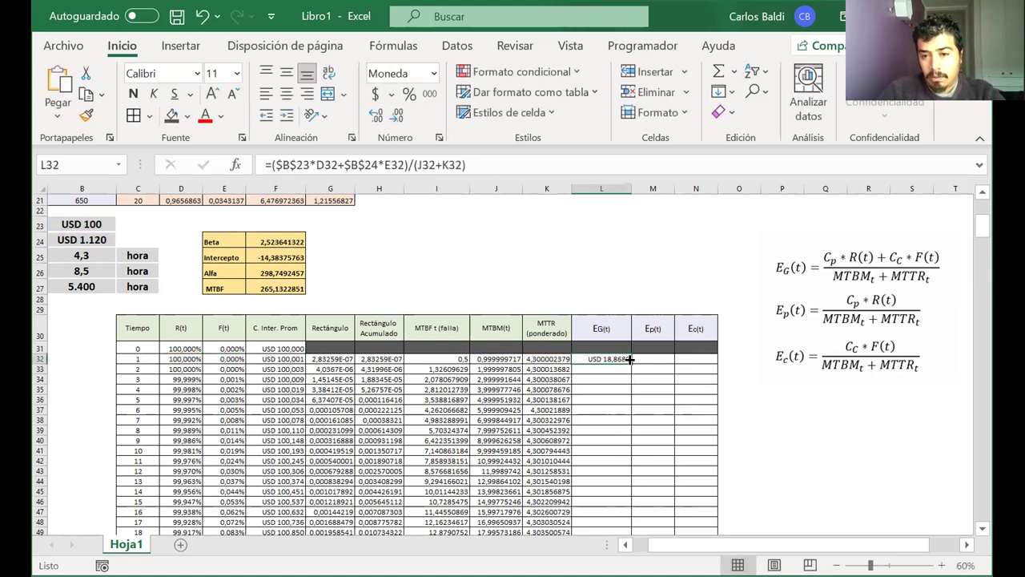
{"action": "double_click", "coordinate": [631, 360]}
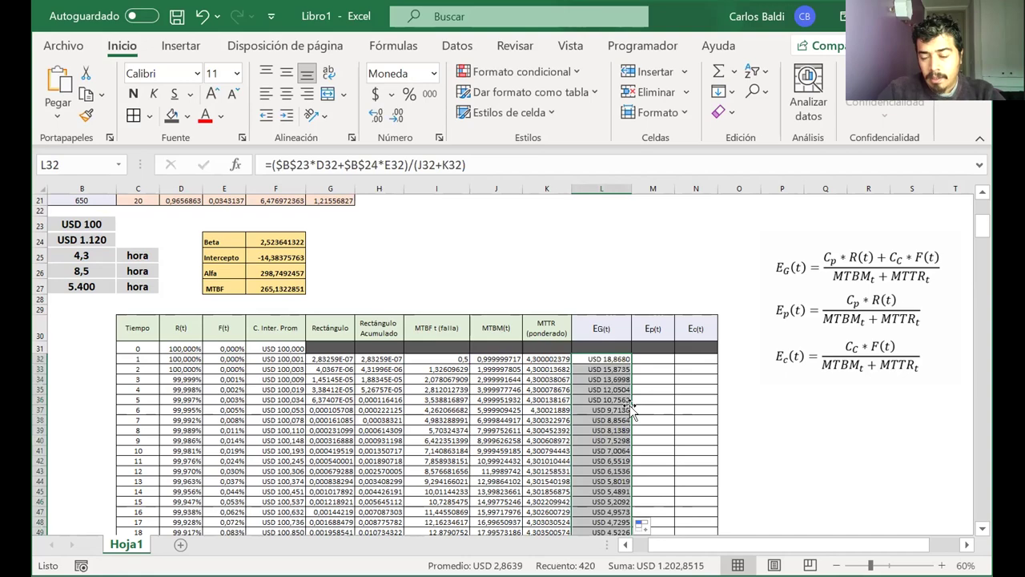
Review the EG(t) values down to Tiempo 420 and examine those in L108:L115
{"action": "scroll", "coordinate": [632, 411], "scroll_direction": "down", "scroll_amount": 6}
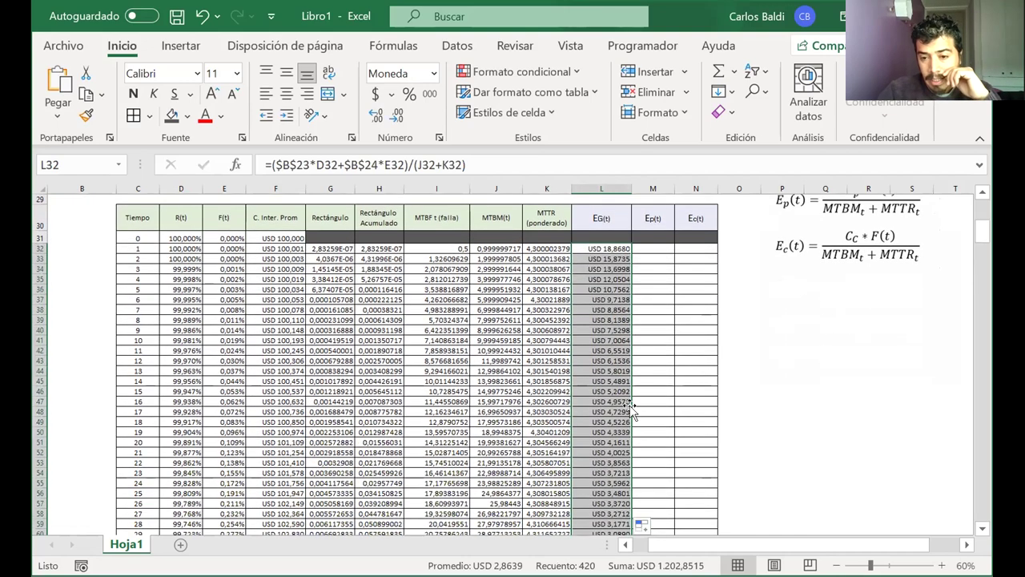
{"action": "scroll", "coordinate": [632, 410], "scroll_direction": "down", "scroll_amount": 6}
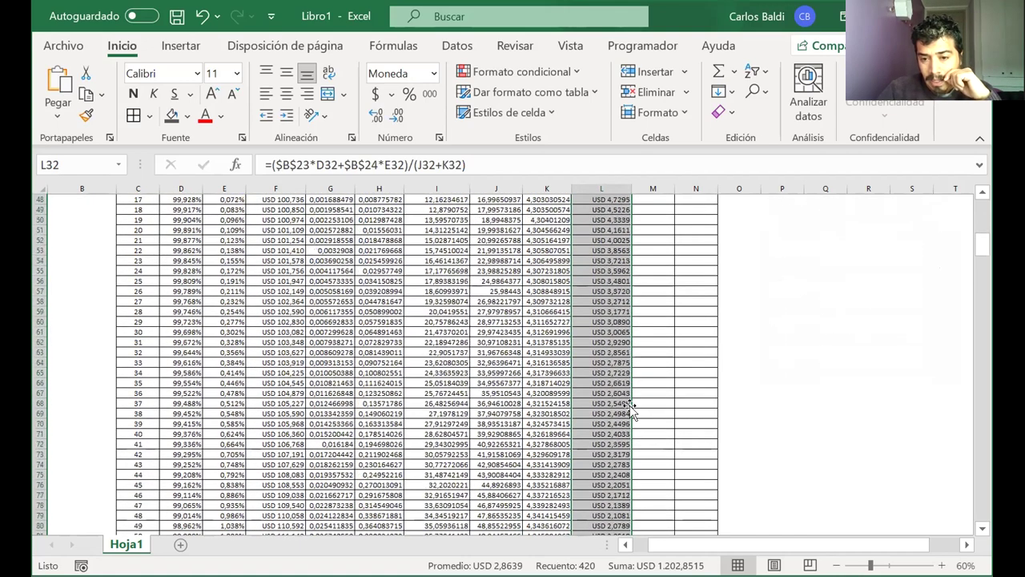
{"action": "scroll", "coordinate": [632, 410], "scroll_direction": "down", "scroll_amount": 2}
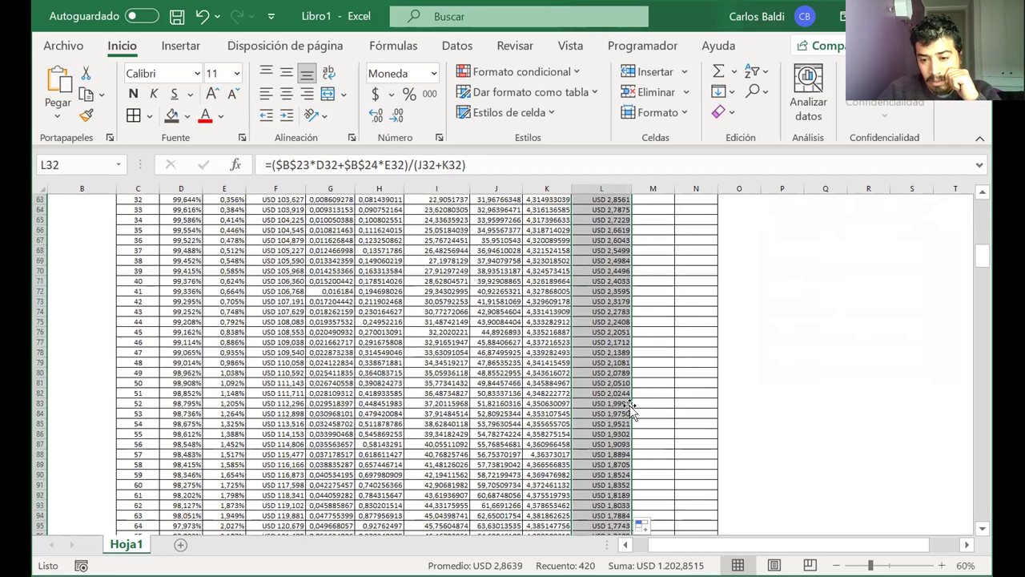
{"action": "scroll", "coordinate": [632, 410], "scroll_direction": "down", "scroll_amount": 20}
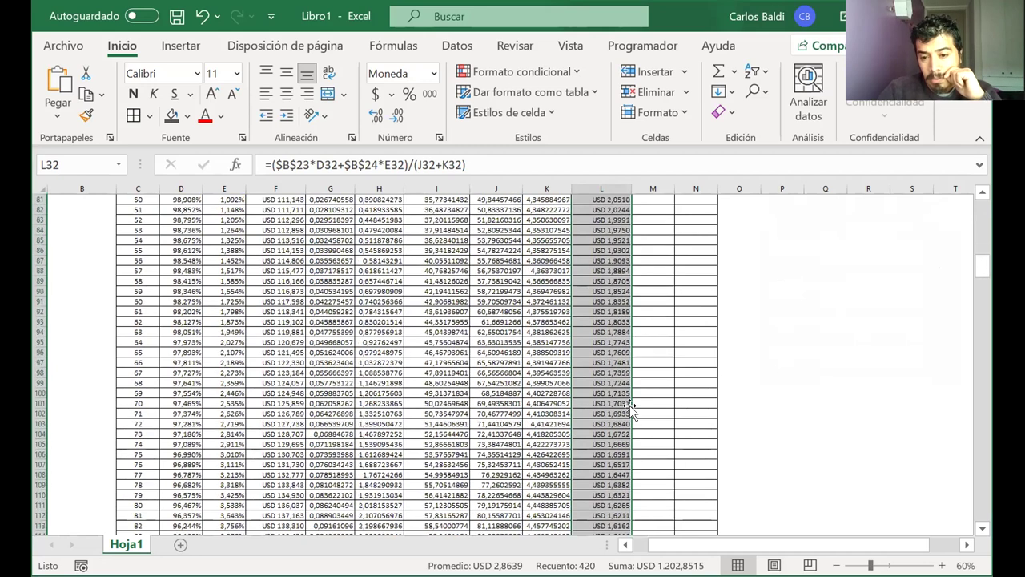
{"action": "scroll", "coordinate": [630, 406], "scroll_direction": "up", "scroll_amount": 3}
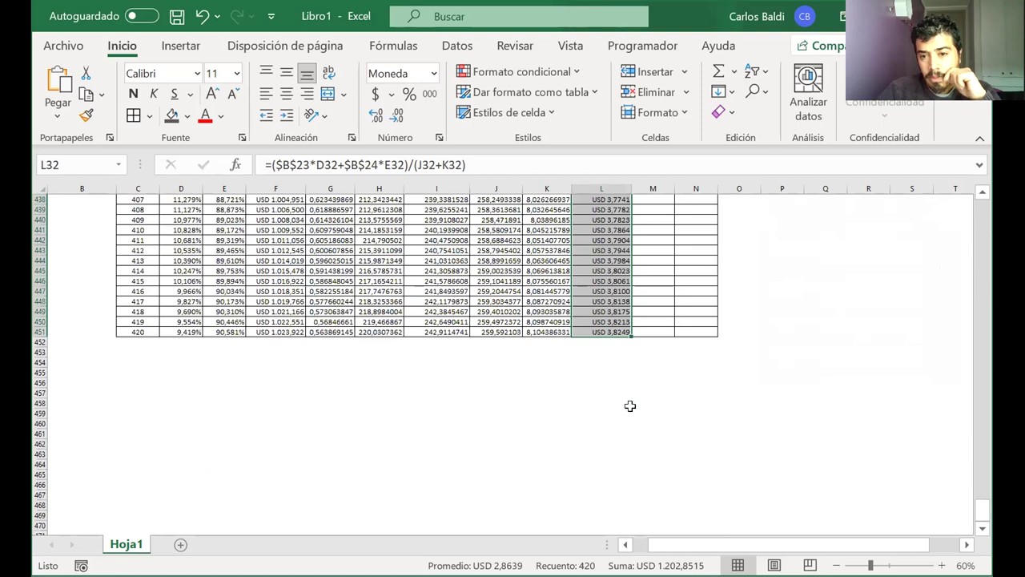
{"action": "scroll", "coordinate": [615, 312], "scroll_direction": "up", "scroll_amount": 20}
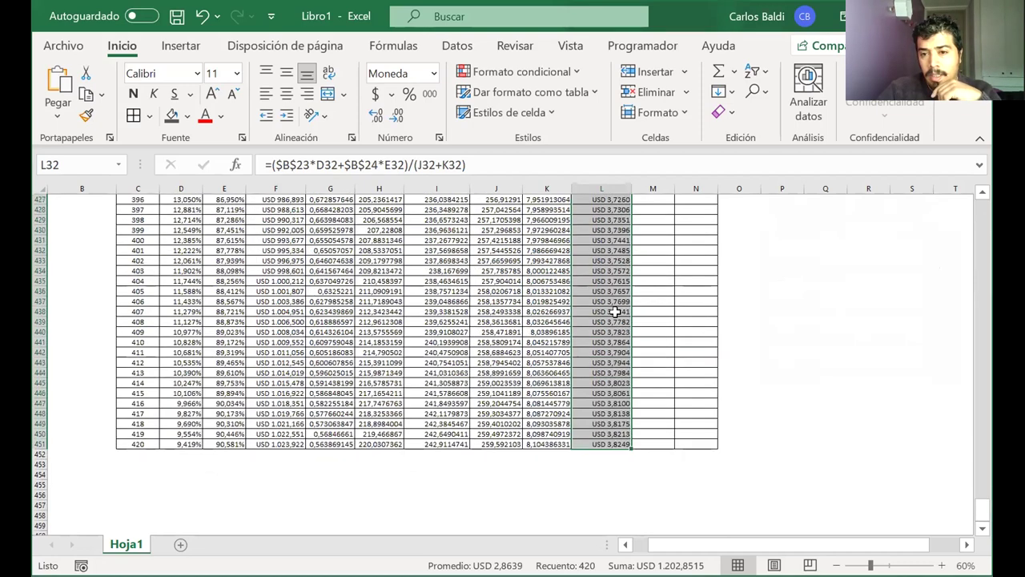
{"action": "scroll", "coordinate": [615, 312], "scroll_direction": "up", "scroll_amount": 20}
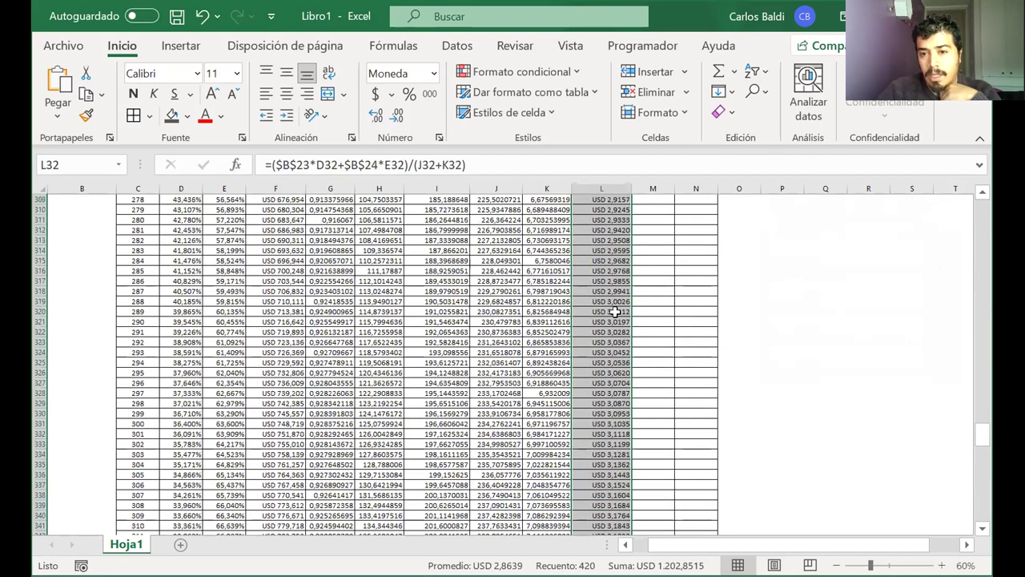
{"action": "scroll", "coordinate": [614, 311], "scroll_direction": "up", "scroll_amount": 20}
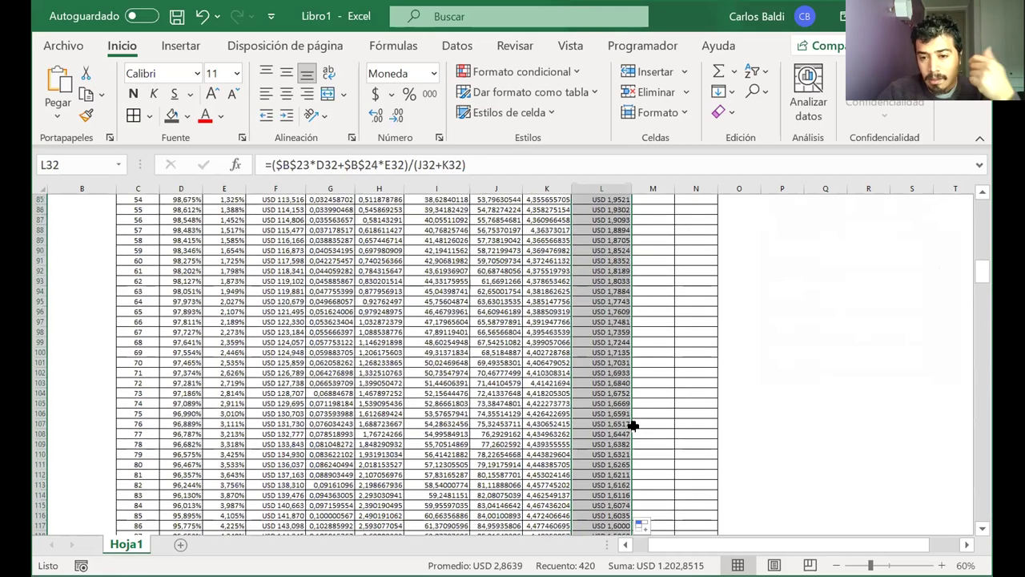
{"action": "left_click_drag", "start_coordinate": [617, 434], "coordinate": [618, 505]}
{"action": "scroll", "coordinate": [704, 396], "scroll_direction": "up", "scroll_amount": 20}
{"action": "scroll", "coordinate": [703, 396], "scroll_direction": "down", "scroll_amount": 5}
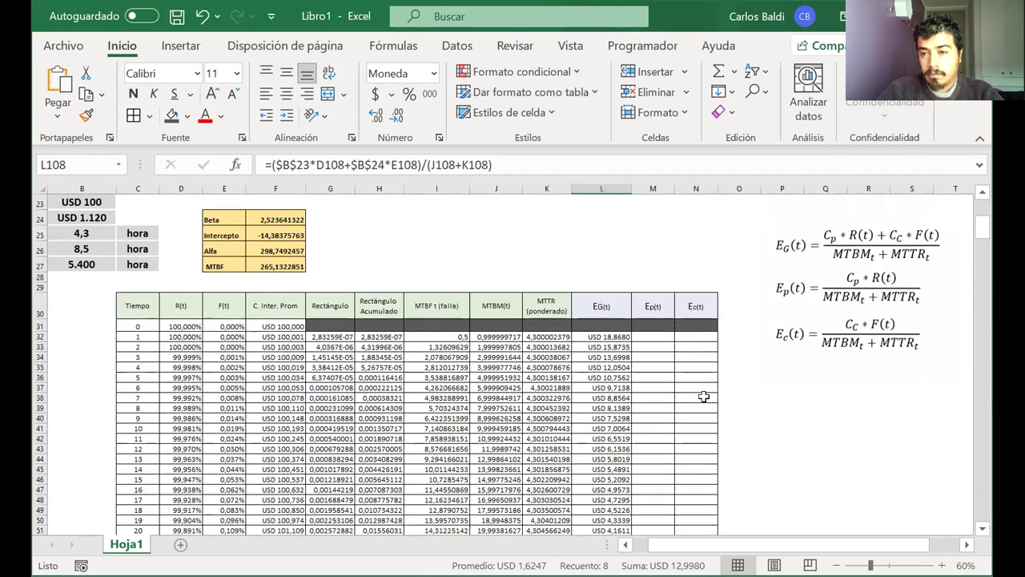
Start the Ep(t) formula in M32 by multiplying Cp by R(t), =B23*D32
{"action": "scroll", "coordinate": [703, 396], "scroll_direction": "down", "scroll_amount": 1}
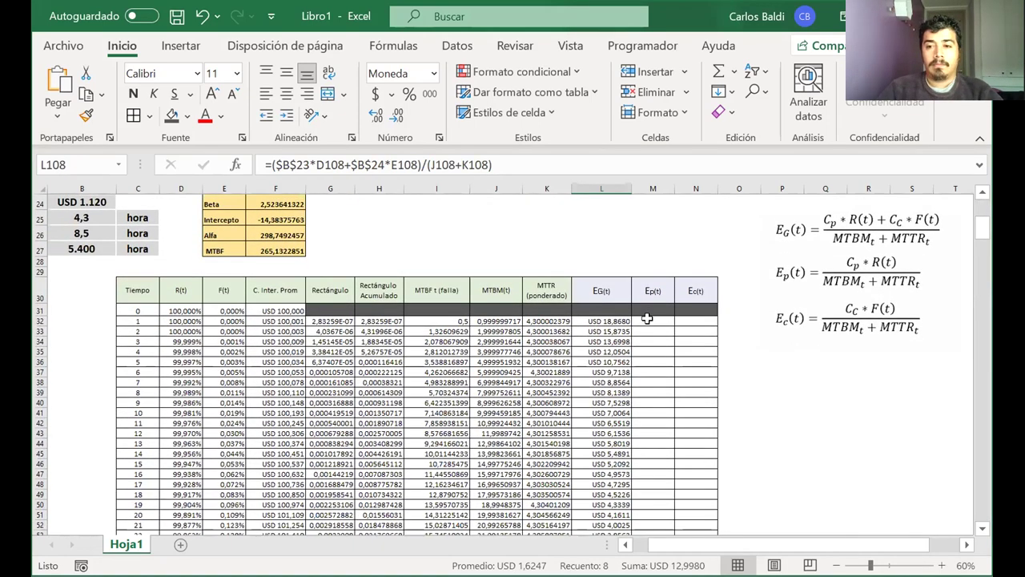
{"action": "left_click", "coordinate": [649, 321]}
{"action": "type", "text": "="}
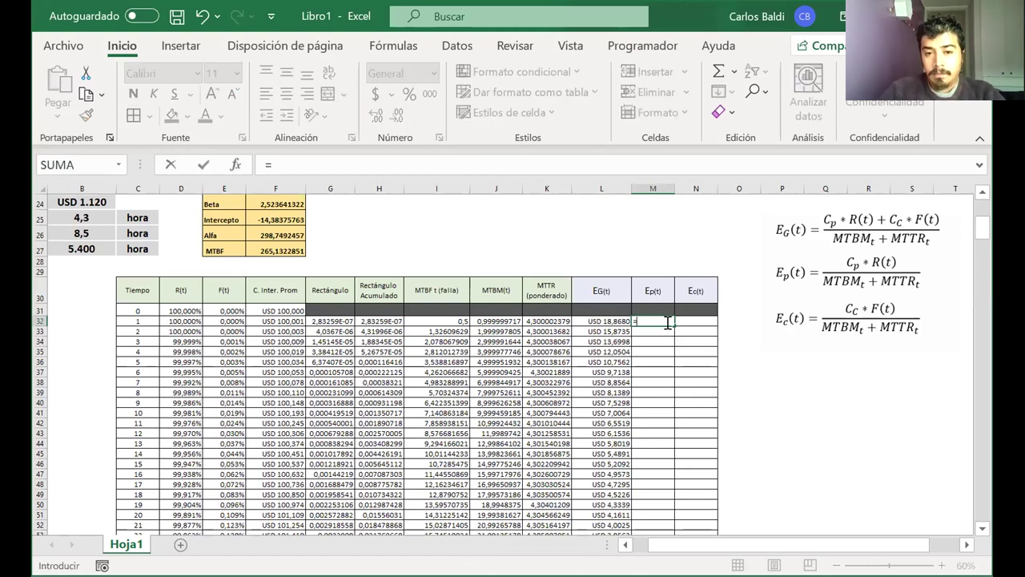
{"action": "key", "text": "BackSpace"}
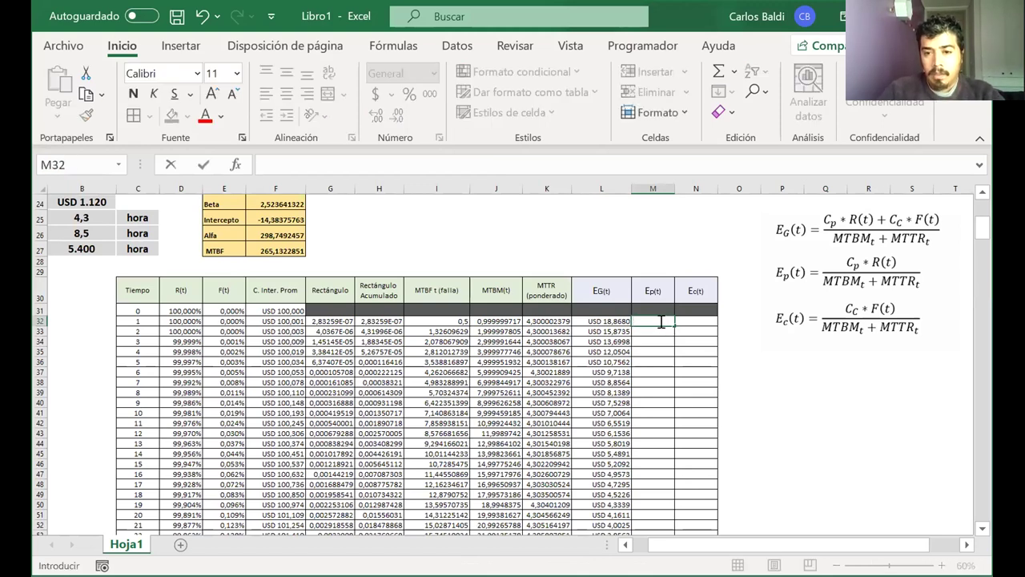
{"action": "type", "text": "="}
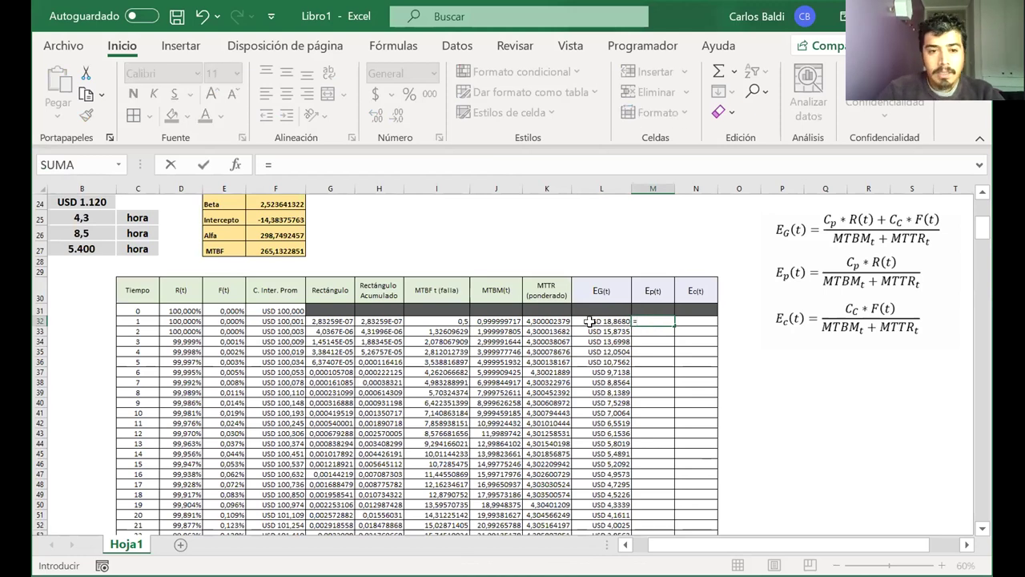
{"action": "scroll", "coordinate": [250, 309], "scroll_direction": "up", "scroll_amount": 1}
{"action": "left_click", "coordinate": [251, 308]}
{"action": "left_click", "coordinate": [78, 201]}
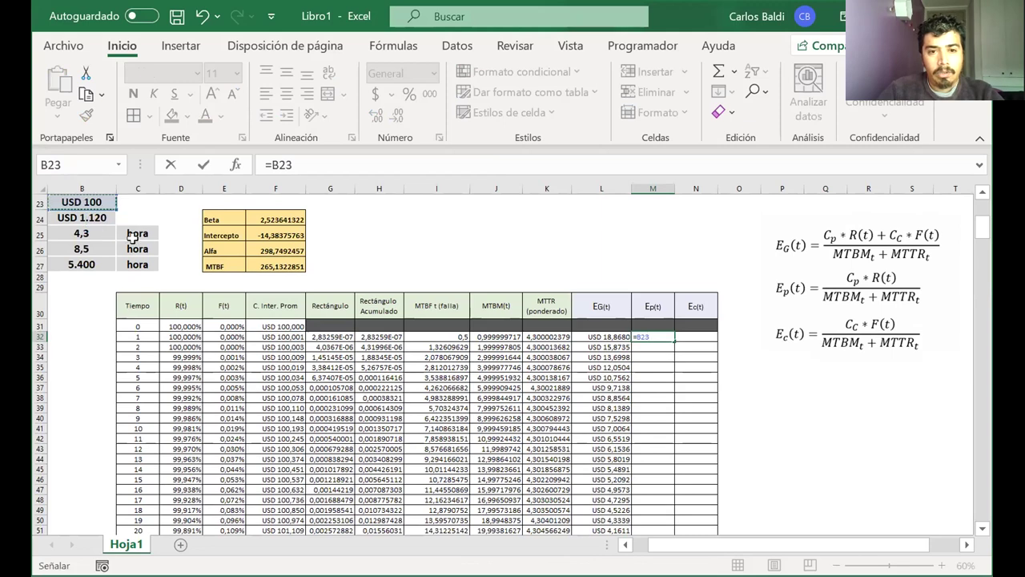
{"action": "type", "text": "*"}
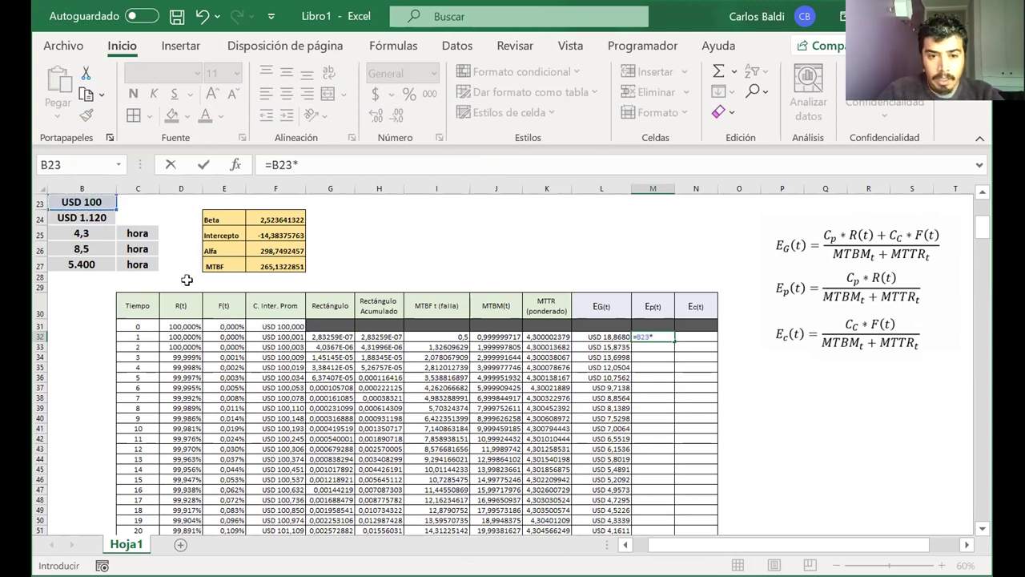
{"action": "left_click", "coordinate": [186, 337]}
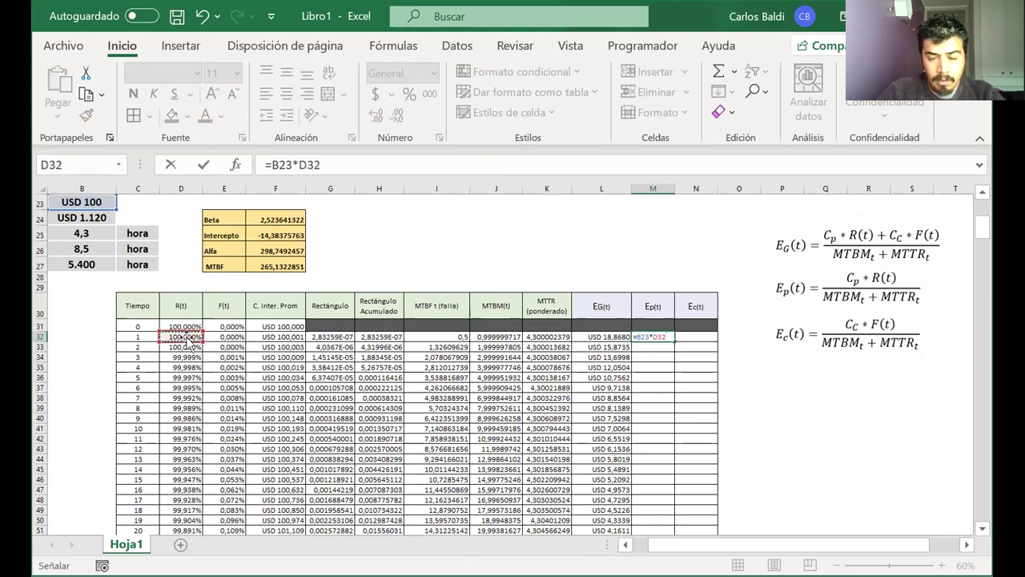
Make the Cp reference absolute, enclose the numerator in parentheses and open the denominator, giving =($B$23*D32)/(
{"action": "left_click_drag", "start_coordinate": [279, 162], "coordinate": [273, 163]}
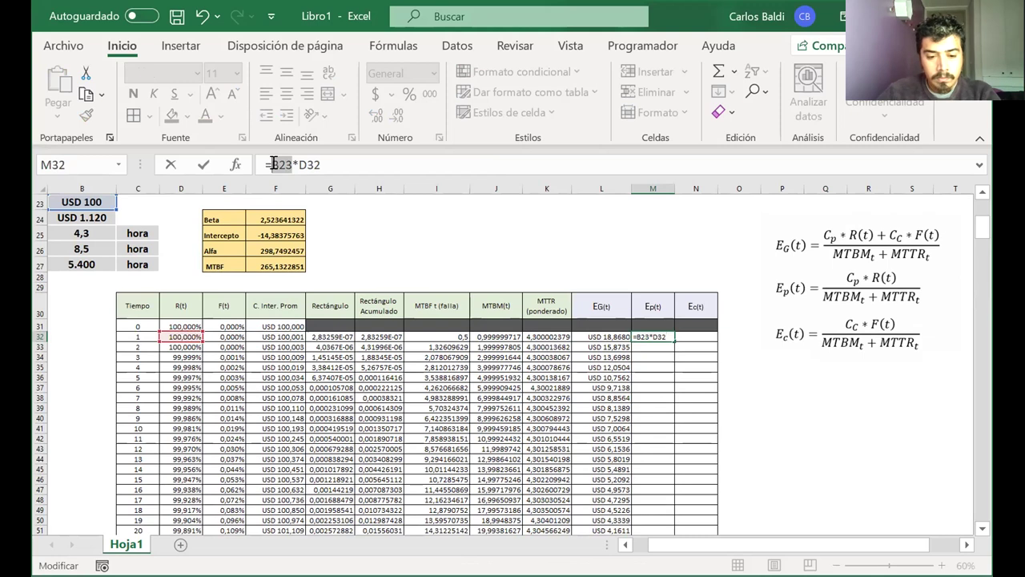
{"action": "key", "text": "F4"}
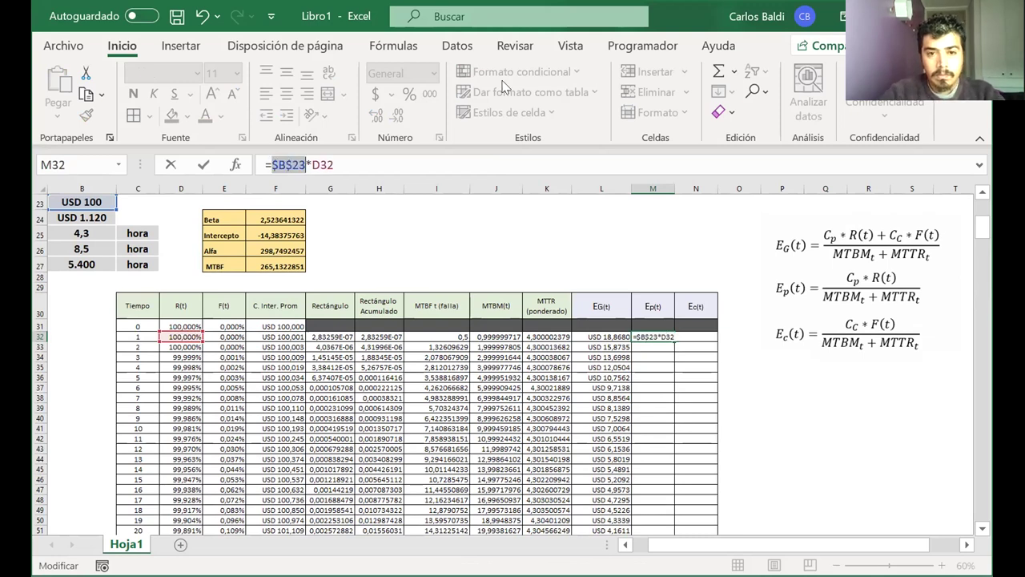
{"action": "left_click", "coordinate": [385, 155]}
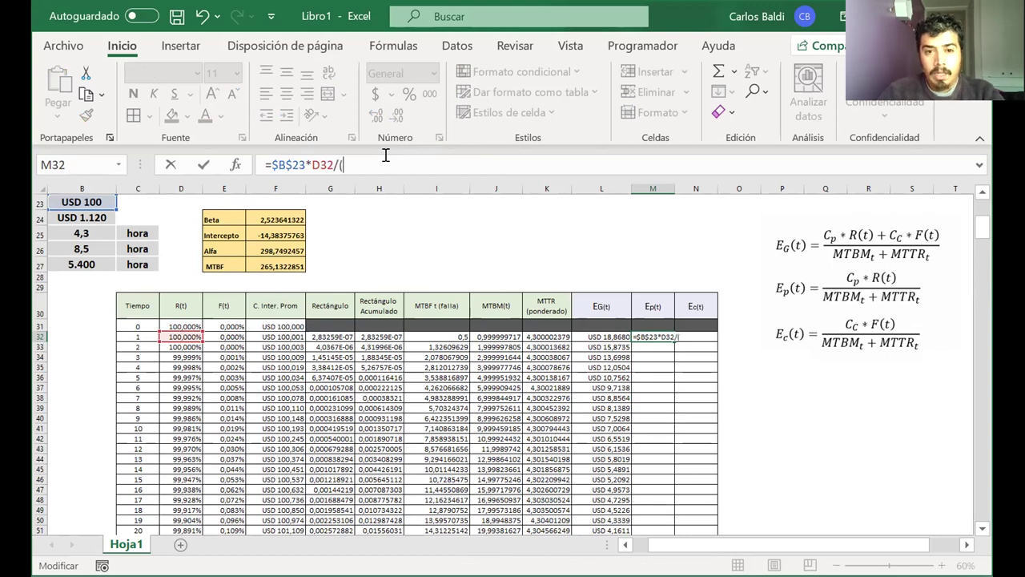
{"action": "left_click", "coordinate": [271, 164]}
{"action": "type", "text": "("}
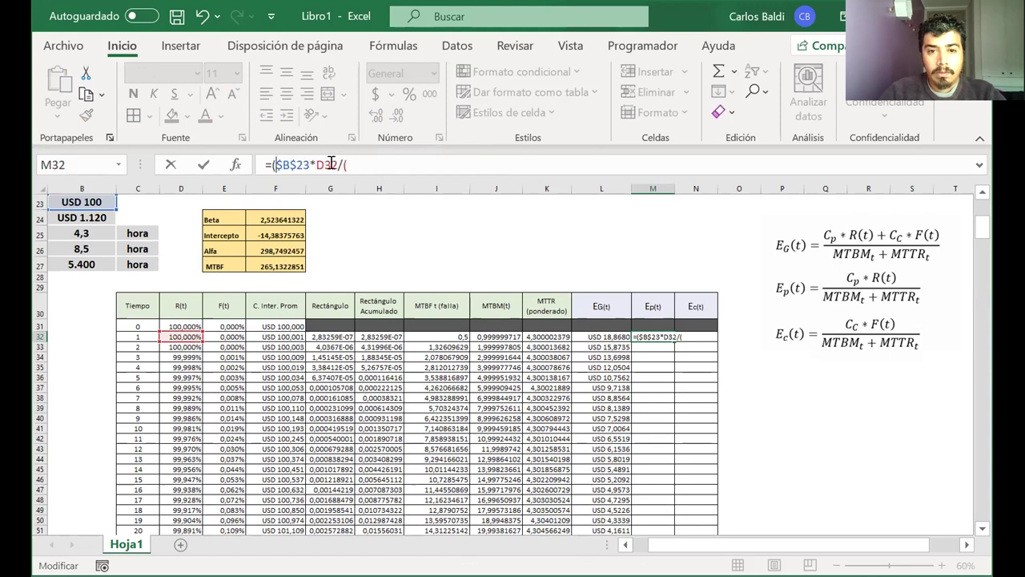
{"action": "type", "text": "/"}
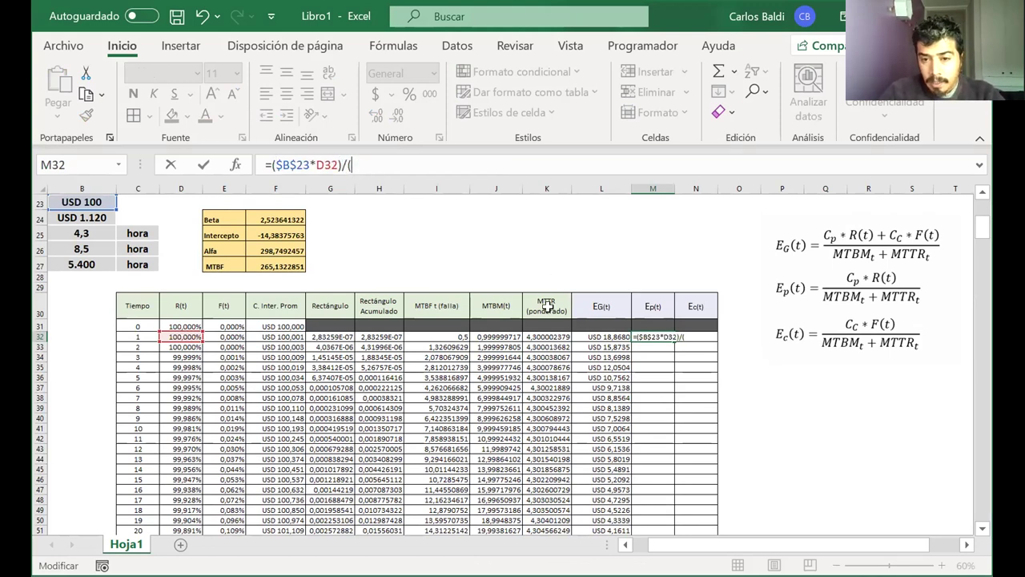
Complete the Ep(t) formula in M32 by dividing by MTBM(t) plus MTTR, giving =($B$23*D32)/(J32+K32)
{"action": "left_click", "coordinate": [495, 335]}
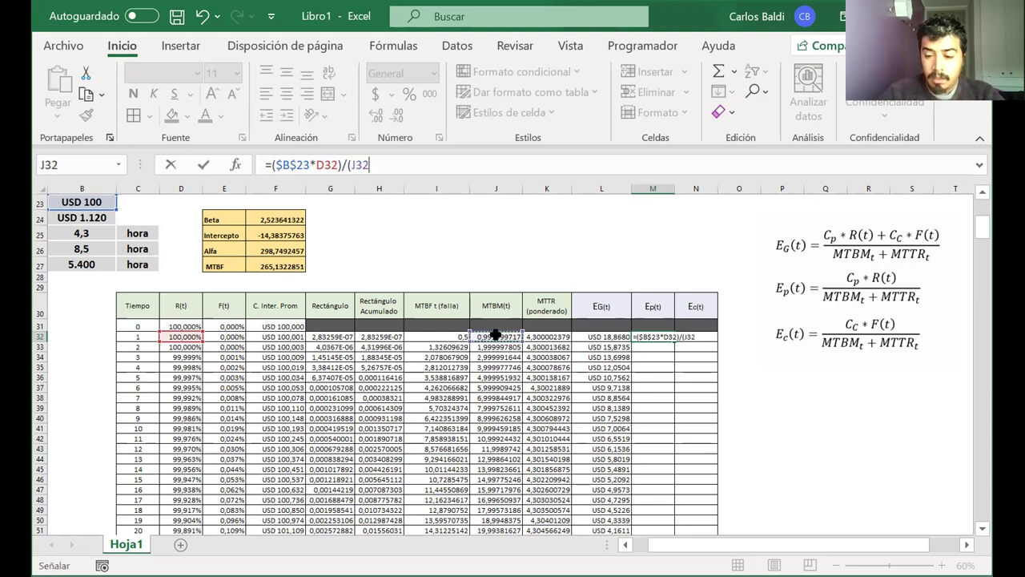
{"action": "type", "text": "+"}
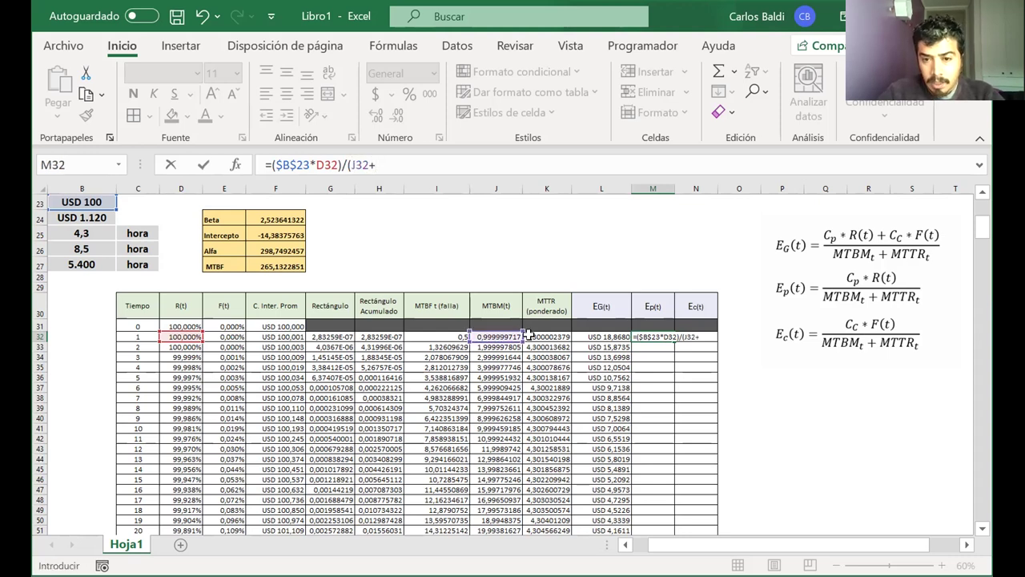
{"action": "left_click", "coordinate": [556, 337]}
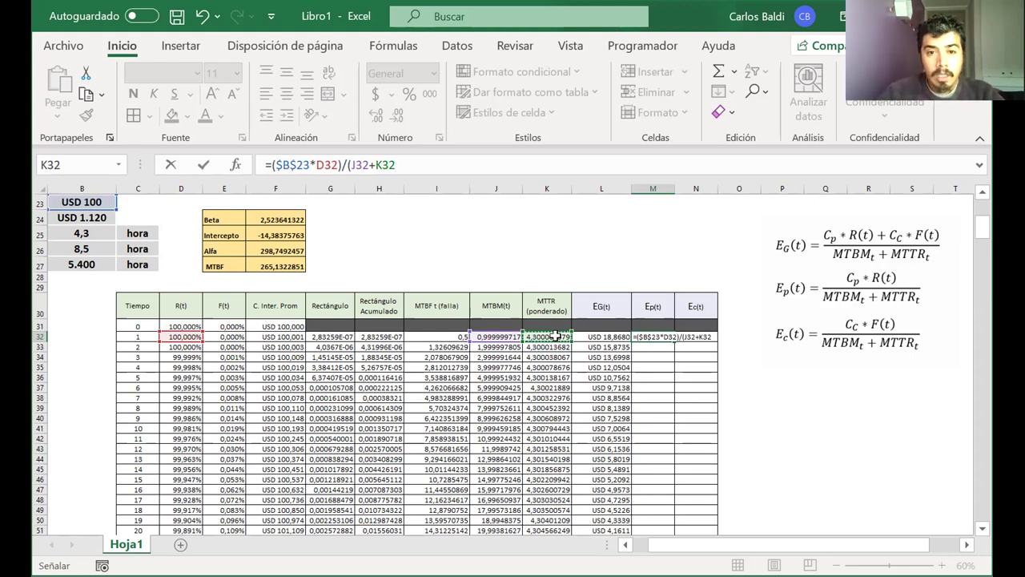
{"action": "type", "text": ")"}
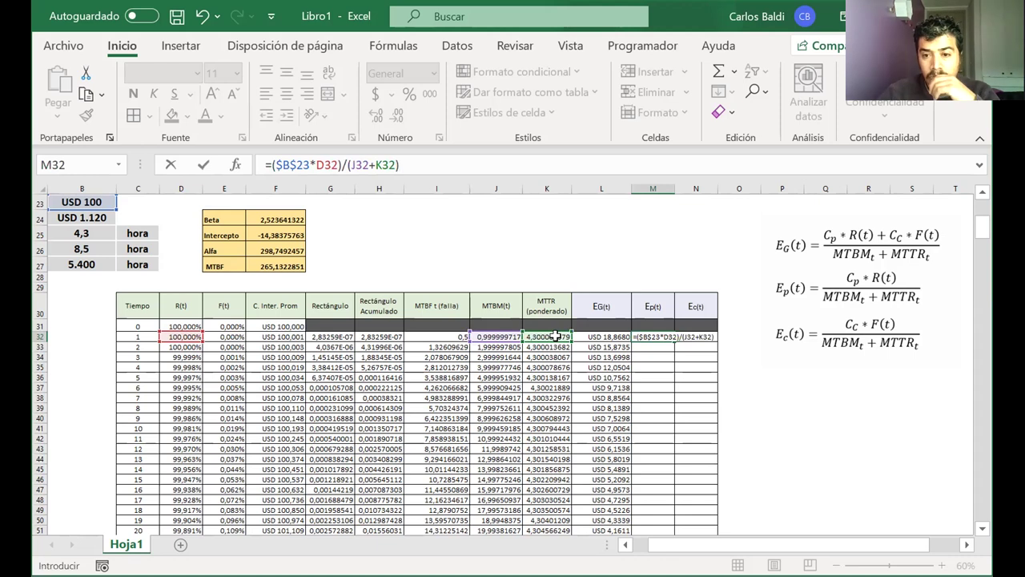
{"action": "key", "text": "Return"}
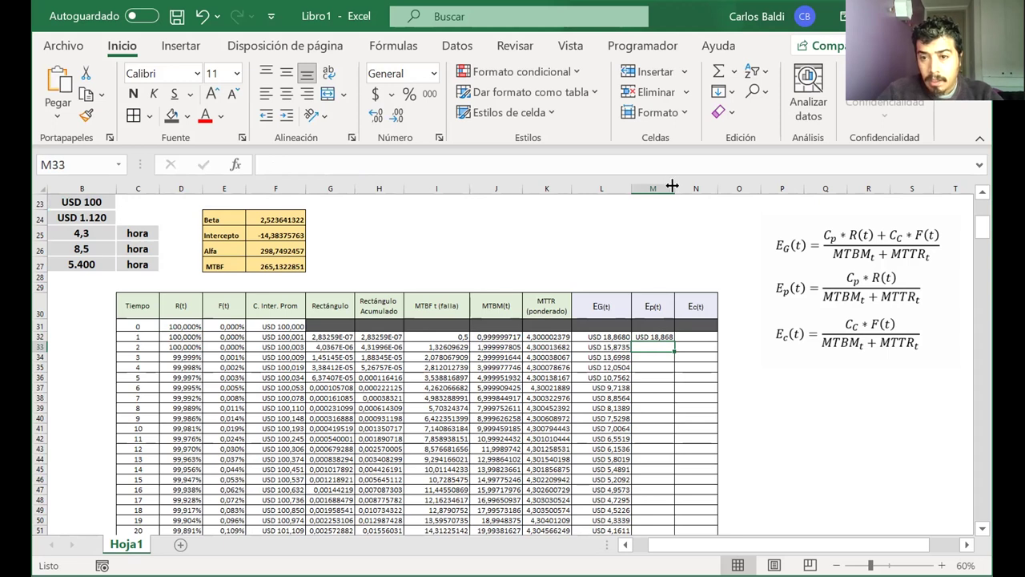
Widen column M slightly and show the Ep(t) value in M32 with four decimals
{"action": "left_click_drag", "start_coordinate": [673, 186], "coordinate": [683, 186]}
{"action": "left_click", "coordinate": [646, 336]}
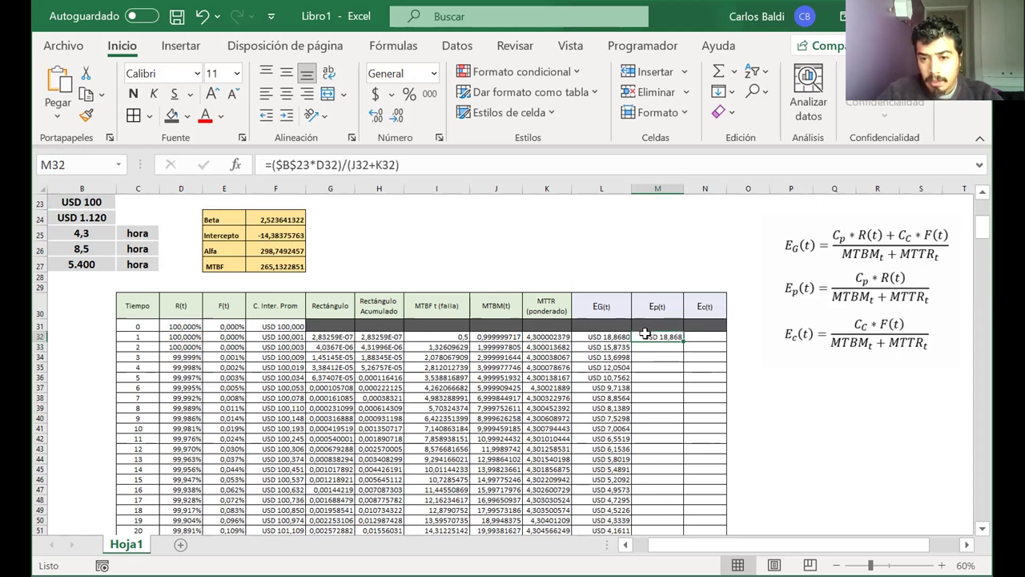
{"action": "left_click", "coordinate": [397, 117]}
{"action": "left_click", "coordinate": [377, 117]}
{"action": "left_click", "coordinate": [377, 117]}
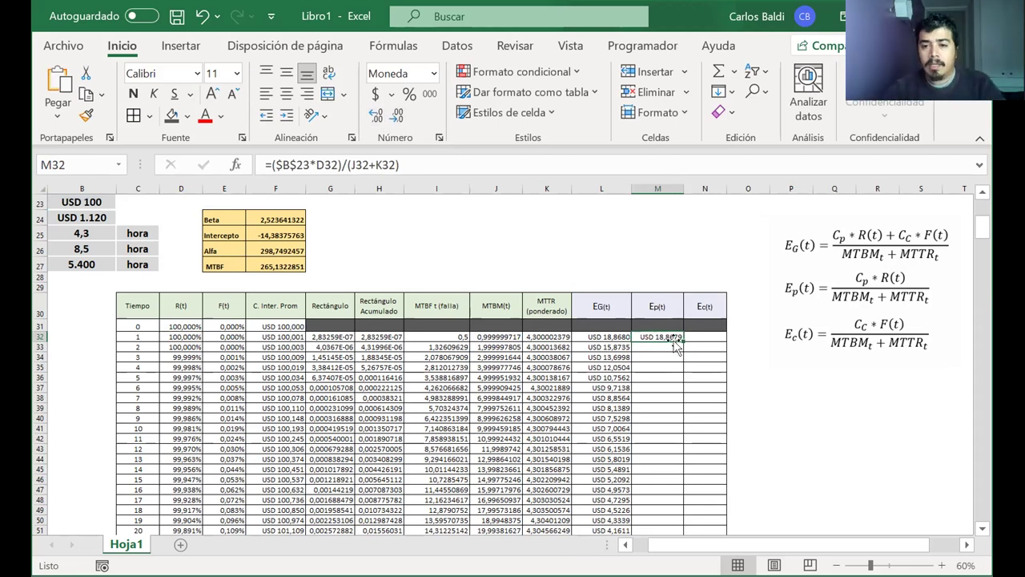
Fill the Ep(t) formula down column M through Tiempo 420 and check the formula in the last row, M451
{"action": "left_click_drag", "start_coordinate": [669, 336], "coordinate": [617, 336]}
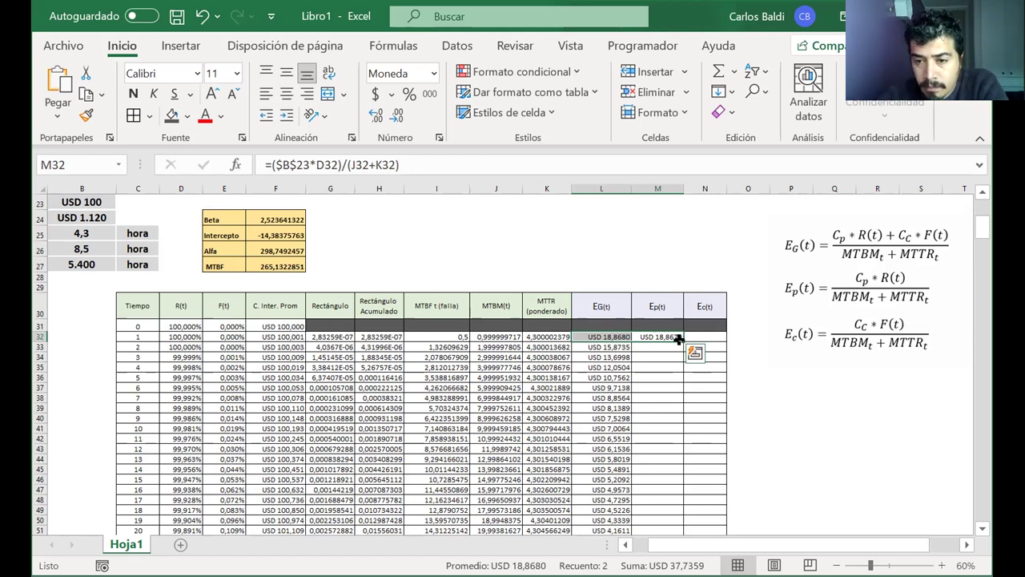
{"action": "left_click", "coordinate": [670, 344]}
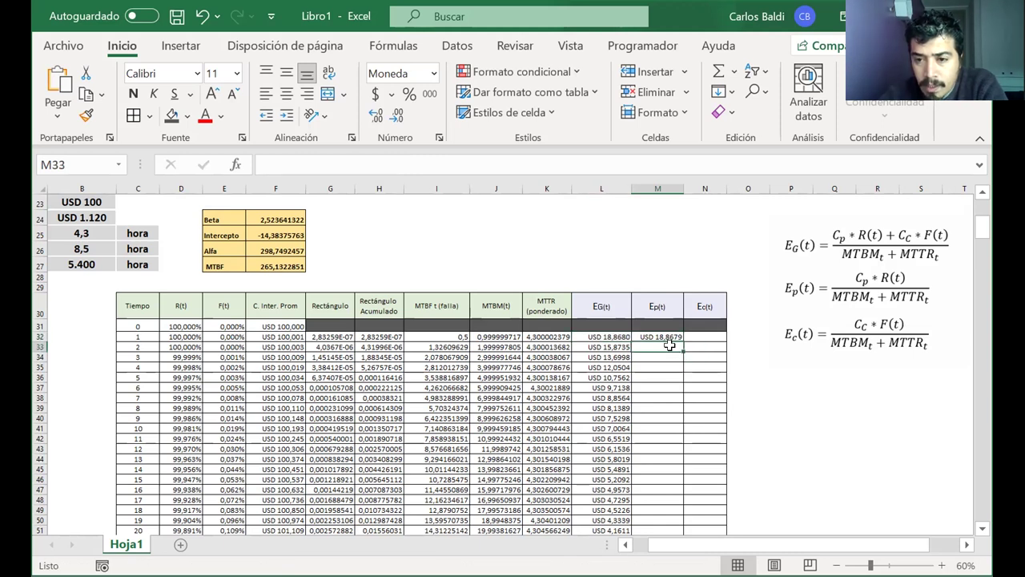
{"action": "left_click", "coordinate": [667, 338]}
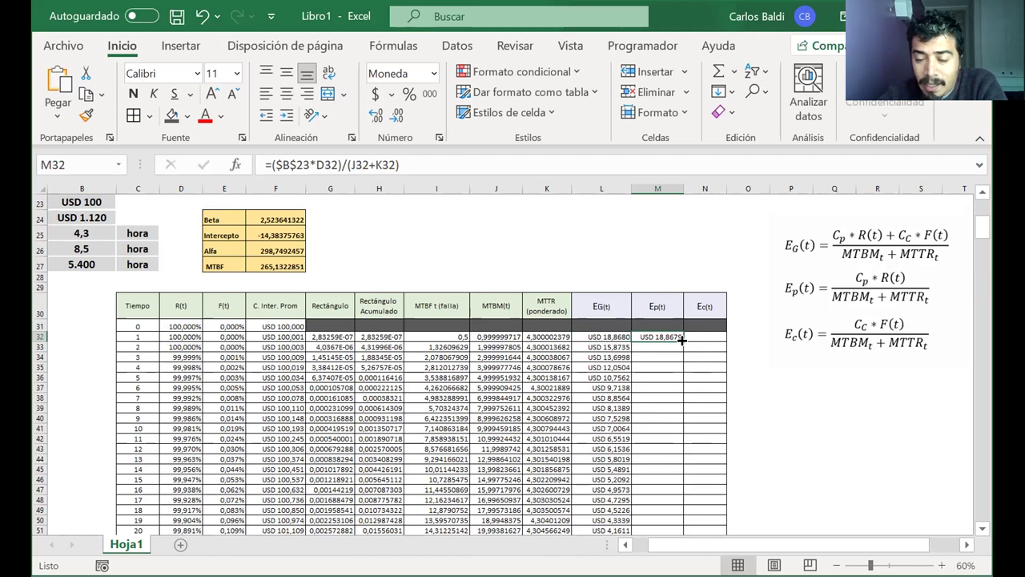
{"action": "double_click", "coordinate": [681, 339]}
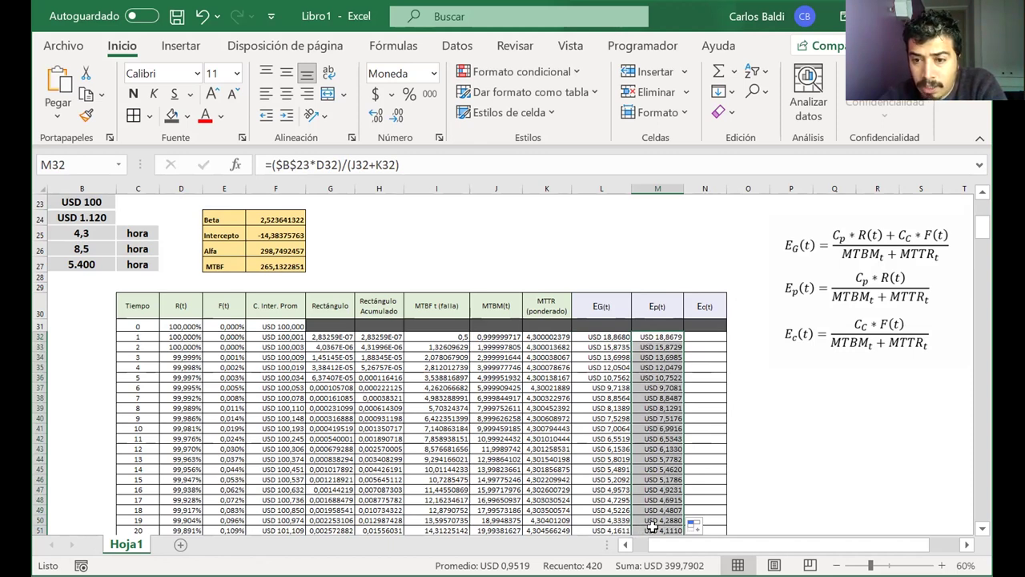
{"action": "scroll", "coordinate": [653, 524], "scroll_direction": "down", "scroll_amount": 12}
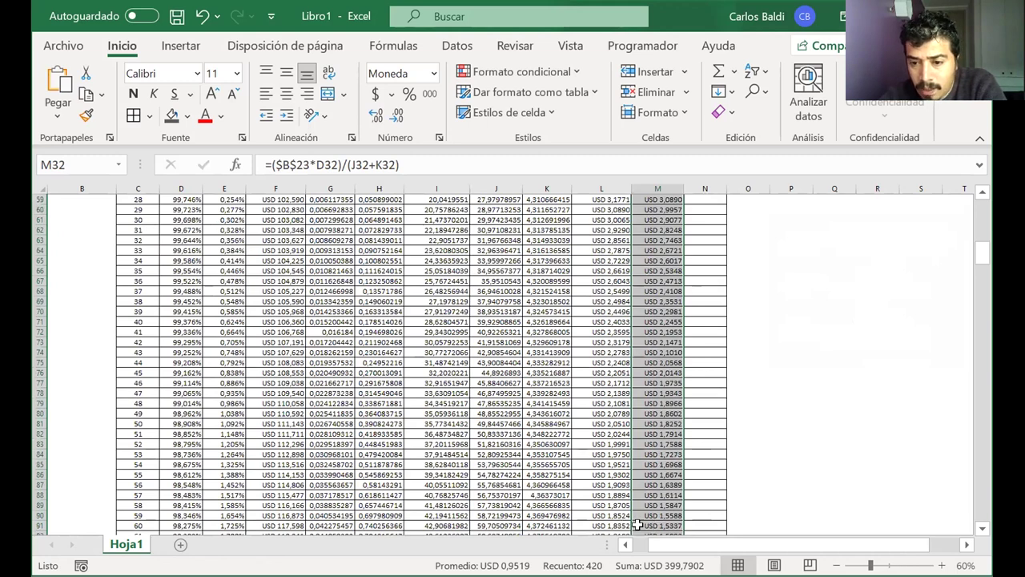
{"action": "scroll", "coordinate": [651, 522], "scroll_direction": "down", "scroll_amount": 20}
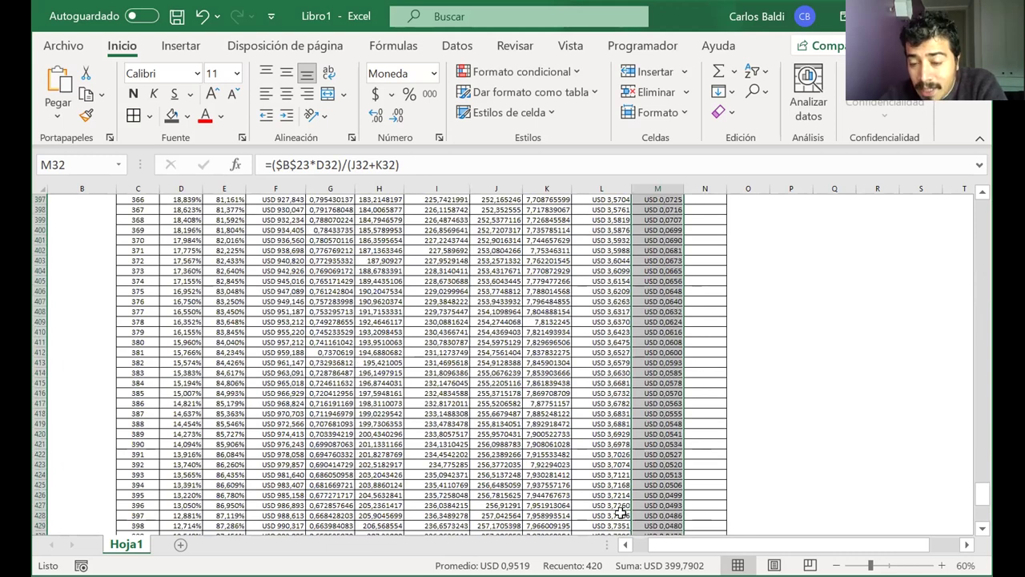
{"action": "scroll", "coordinate": [655, 506], "scroll_direction": "down", "scroll_amount": 10}
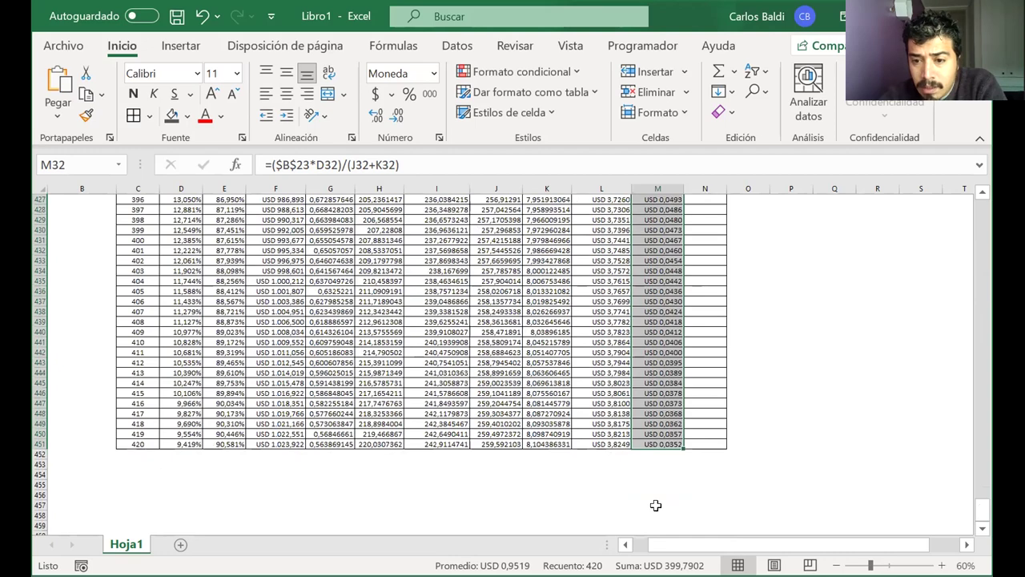
{"action": "left_click", "coordinate": [656, 444]}
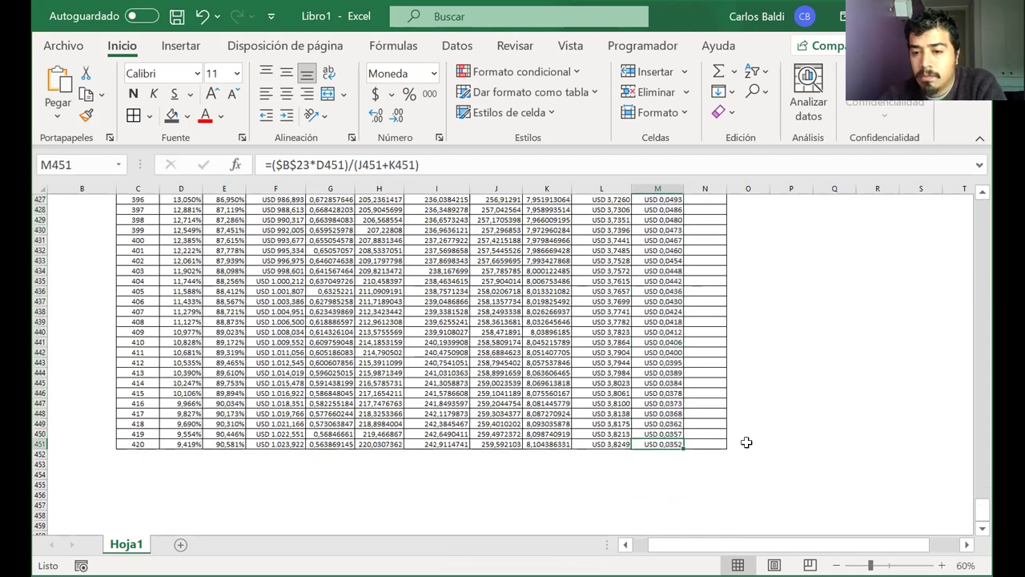
{"action": "scroll", "coordinate": [746, 442], "scroll_direction": "up", "scroll_amount": 20}
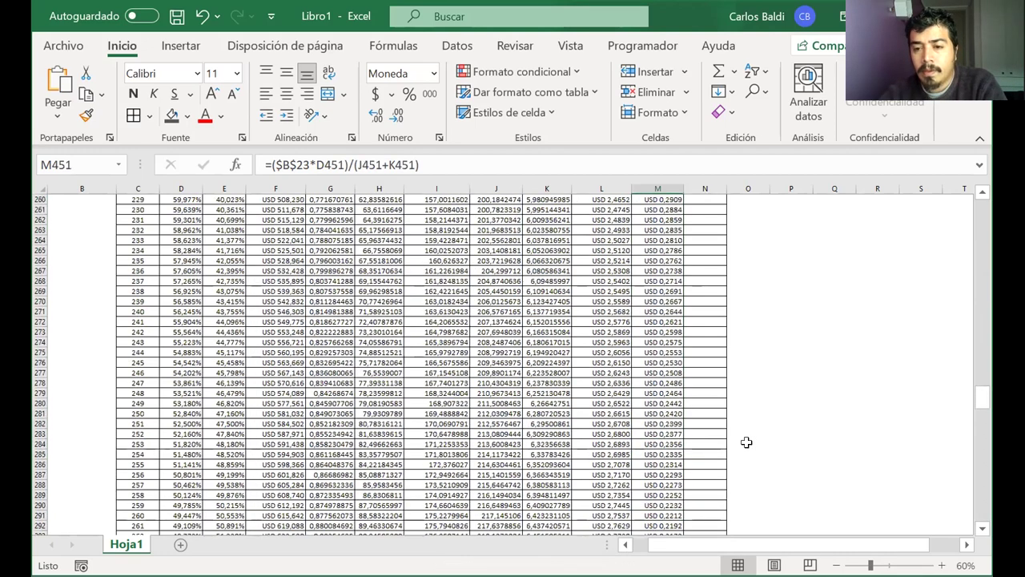
{"action": "scroll", "coordinate": [746, 442], "scroll_direction": "up", "scroll_amount": 20}
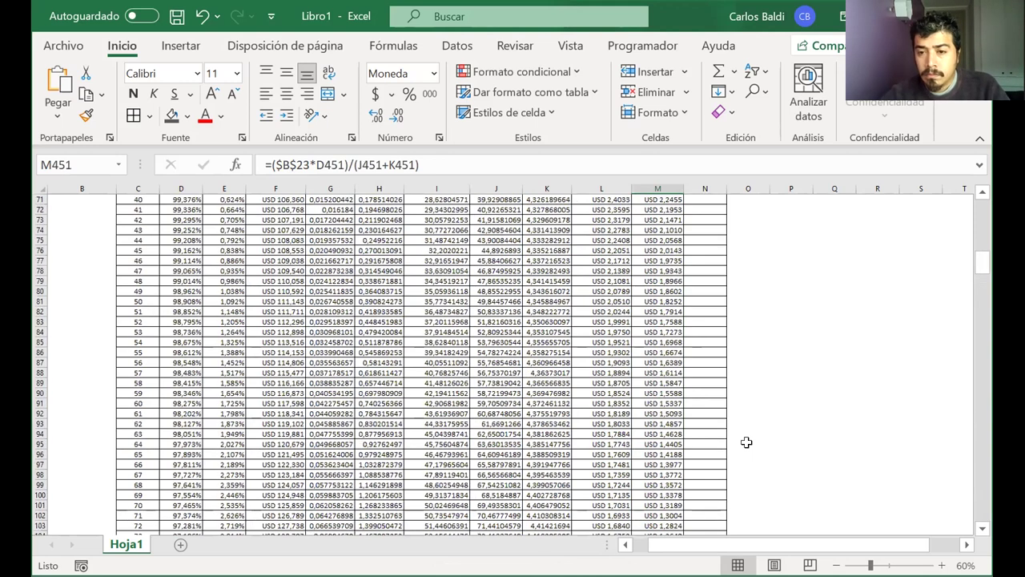
Widen column N slightly and start the Ec(t) formula in N32 with absolute Cc times F(t), =($B$24*E32
{"action": "scroll", "coordinate": [746, 442], "scroll_direction": "down", "scroll_amount": 1}
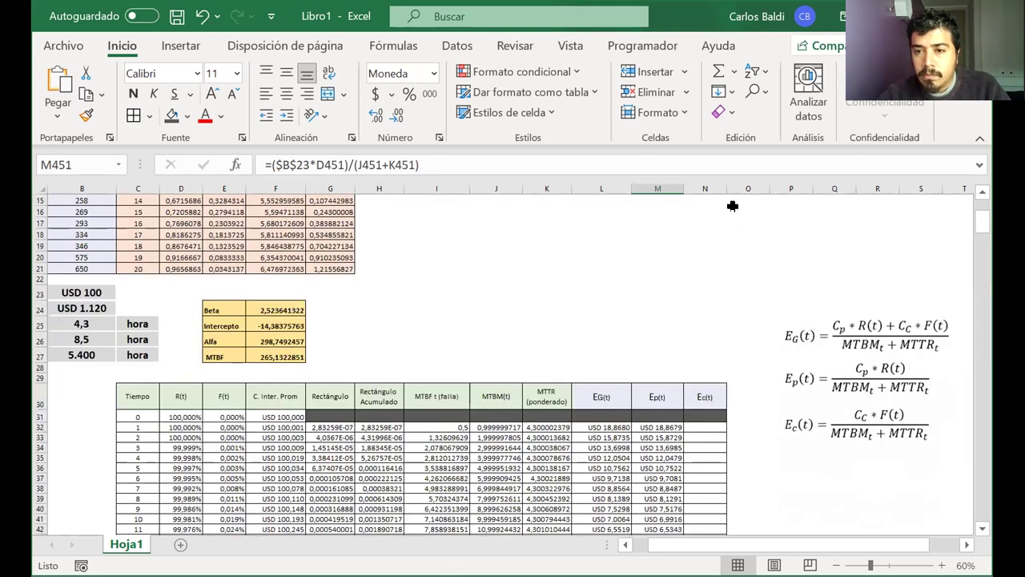
{"action": "left_click_drag", "start_coordinate": [721, 187], "coordinate": [733, 187]}
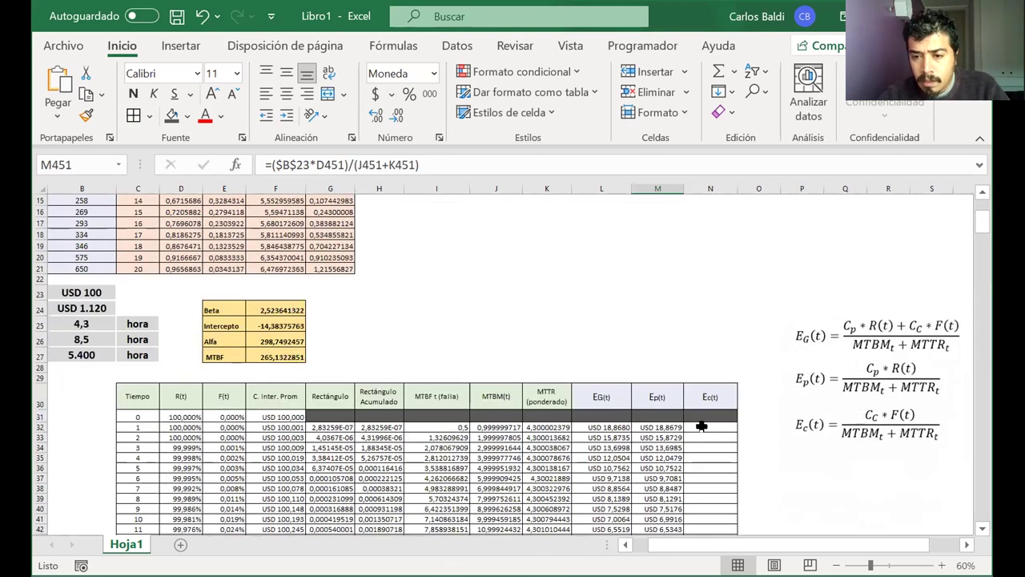
{"action": "left_click", "coordinate": [703, 427]}
{"action": "type", "text": "="}
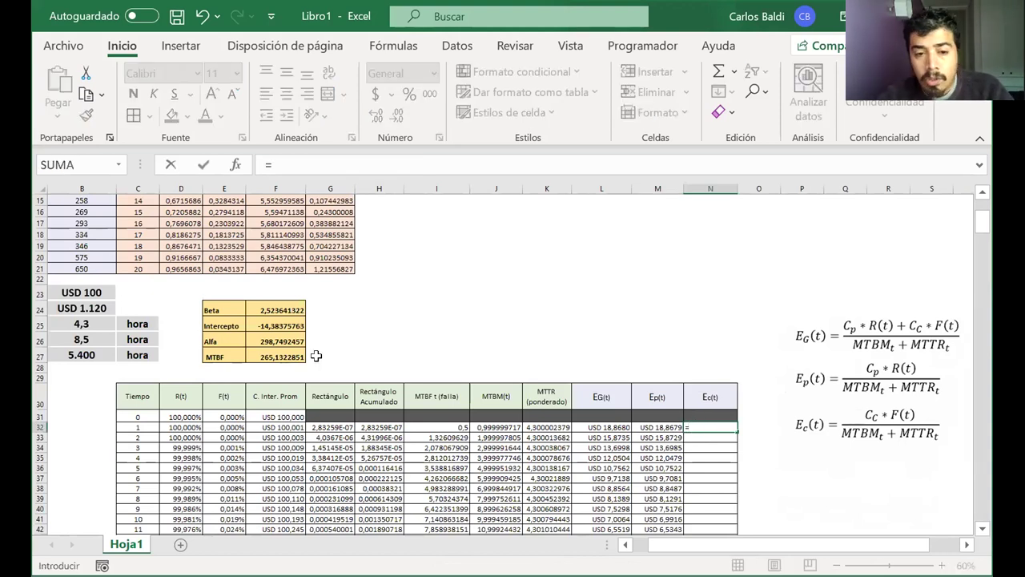
{"action": "left_click", "coordinate": [94, 308]}
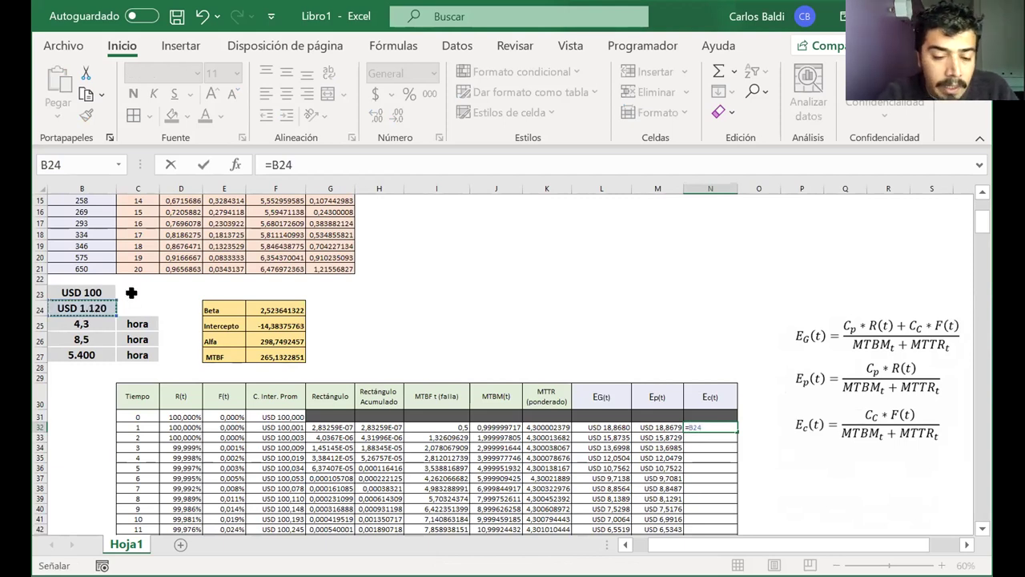
{"action": "key", "text": "F4"}
{"action": "left_click", "coordinate": [271, 164]}
{"action": "type", "text": "("}
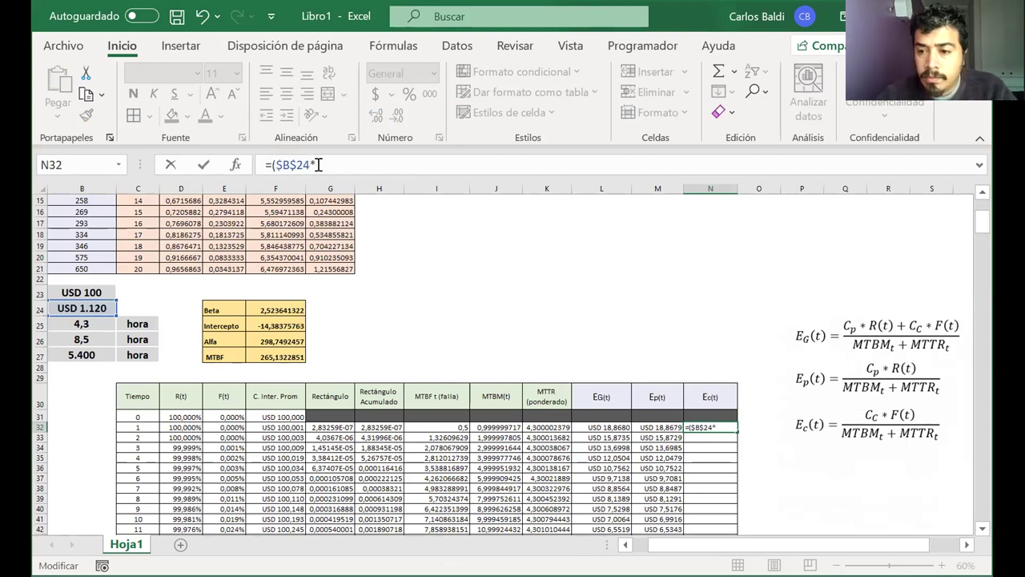
{"action": "left_click", "coordinate": [227, 427]}
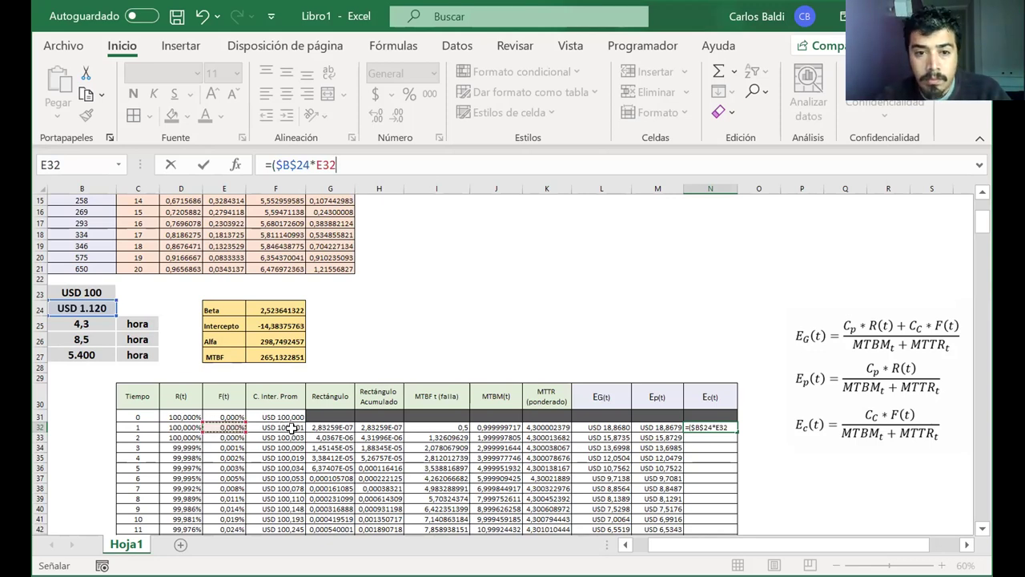
Complete the Ec(t) formula in N32 by dividing by MTBM(t) plus MTTR, giving =($B$24*E32)/(J32+K32)
{"action": "type", "text": ")/("}
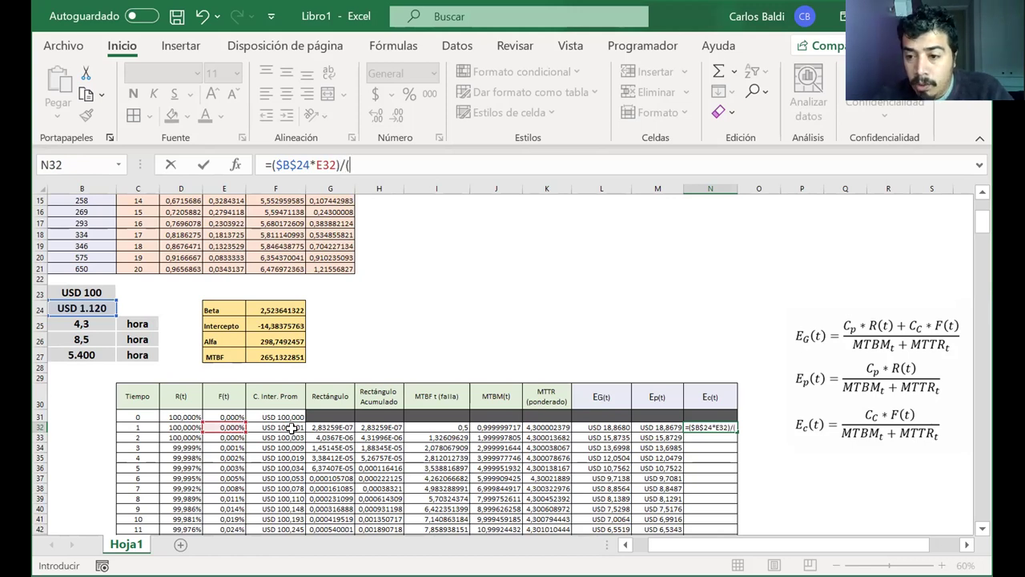
{"action": "left_click", "coordinate": [499, 427]}
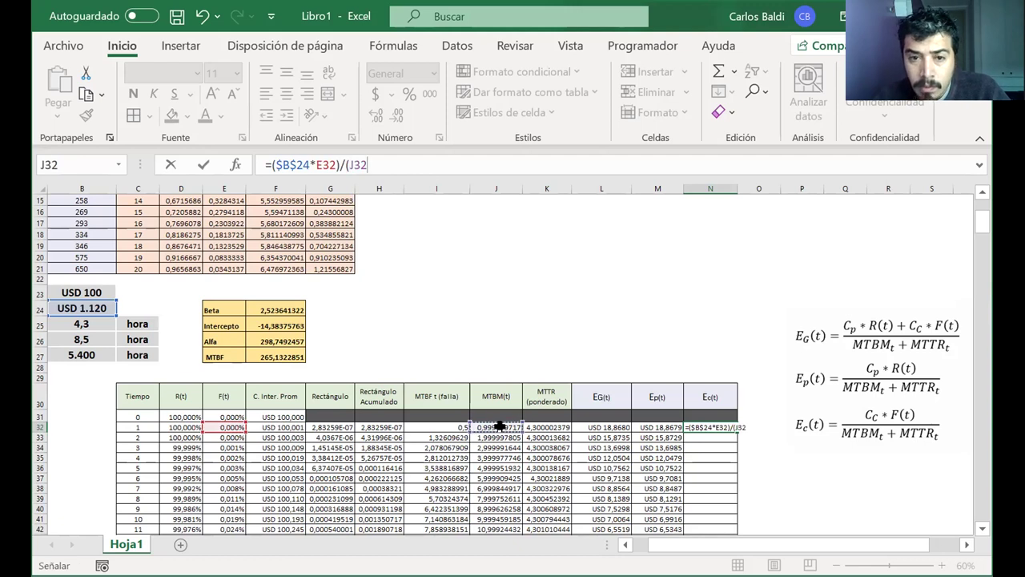
{"action": "type", "text": "+"}
{"action": "left_click", "coordinate": [535, 426]}
{"action": "type", "text": ")"}
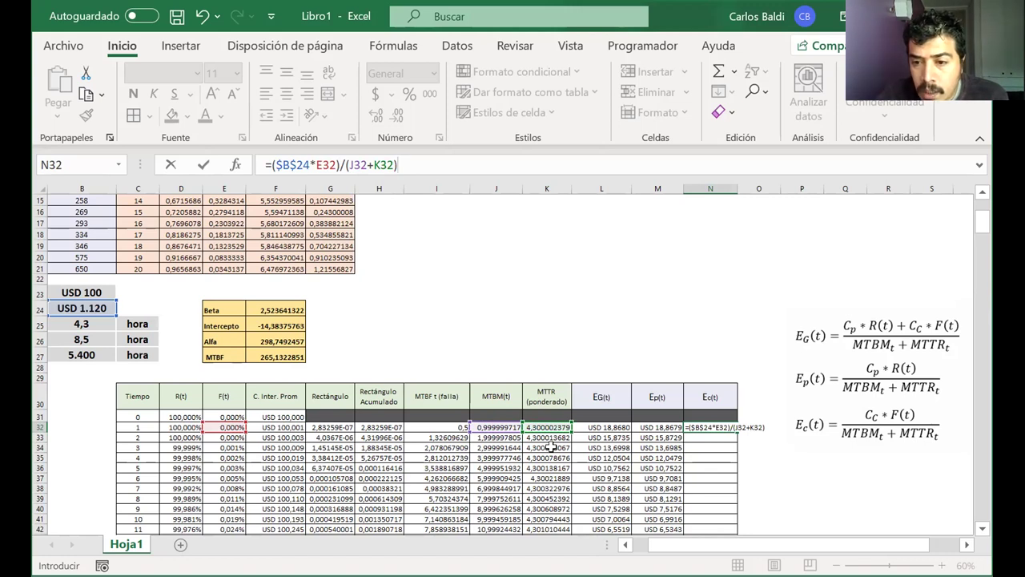
{"action": "key", "text": "Return"}
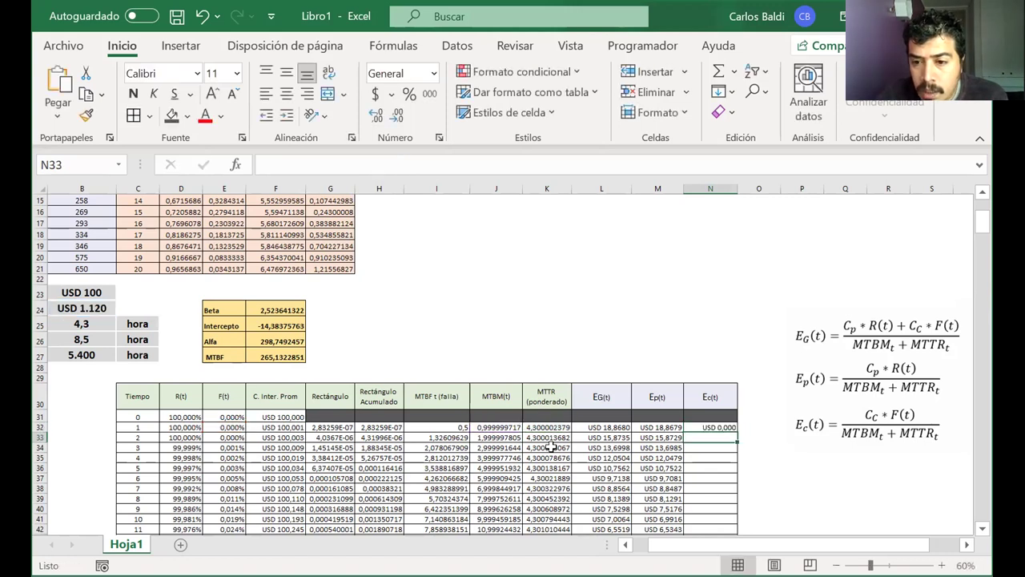
Show the Ec(t) value in N32 with four decimals
{"action": "left_click", "coordinate": [711, 427]}
{"action": "left_click", "coordinate": [398, 116]}
{"action": "left_click", "coordinate": [380, 119]}
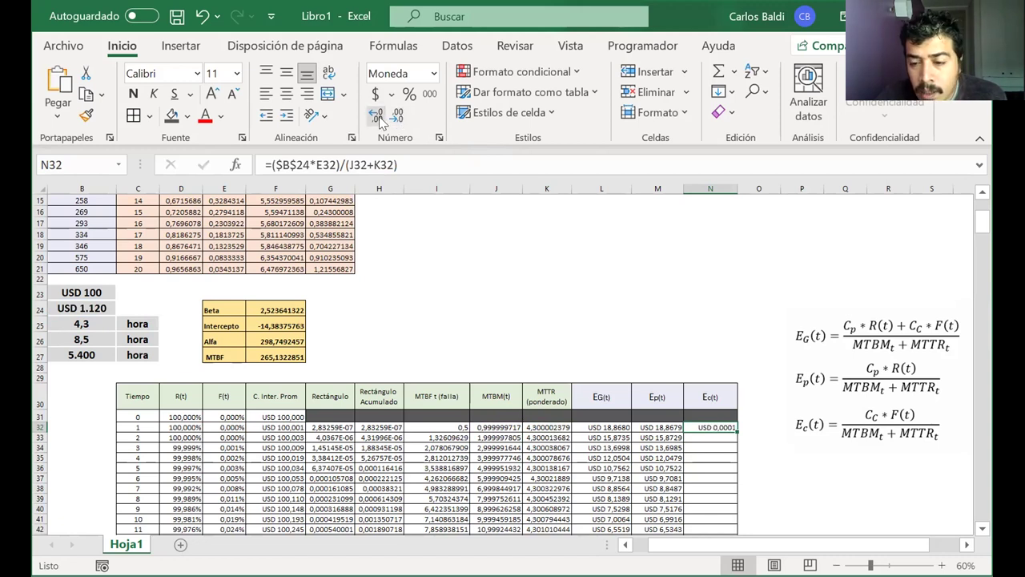
{"action": "left_click", "coordinate": [379, 119]}
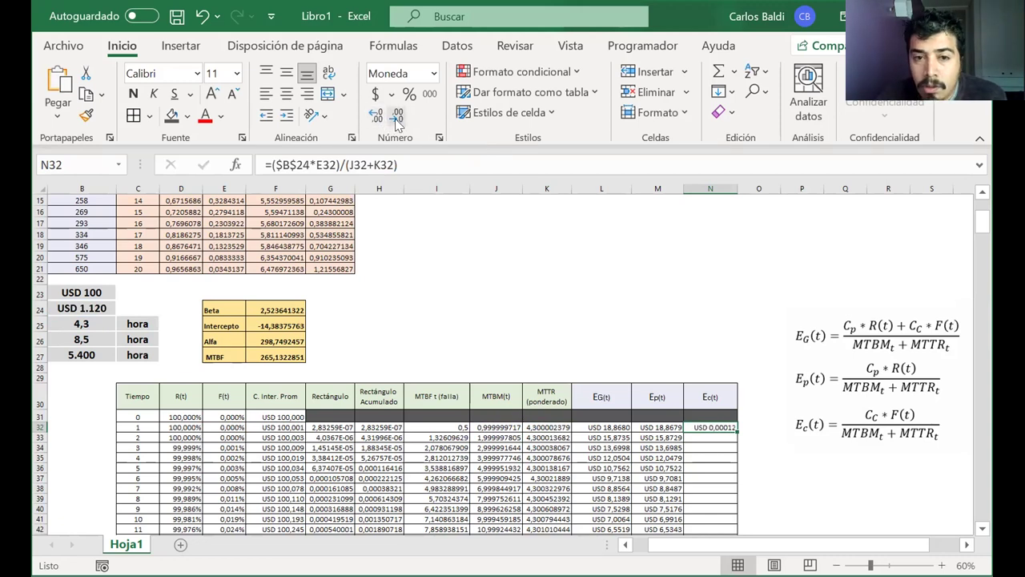
{"action": "left_click", "coordinate": [399, 118]}
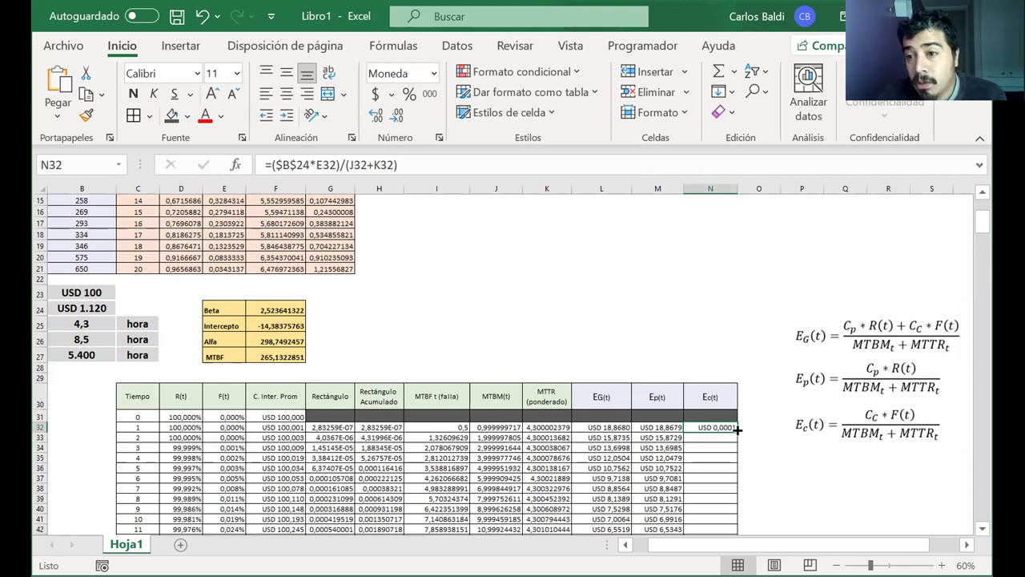
Fill the Ec(t) formula down column N and compare the EG(t), Ep(t) and Ec(t) values at Tiempo 10
{"action": "left_click_drag", "start_coordinate": [737, 430], "coordinate": [730, 522]}
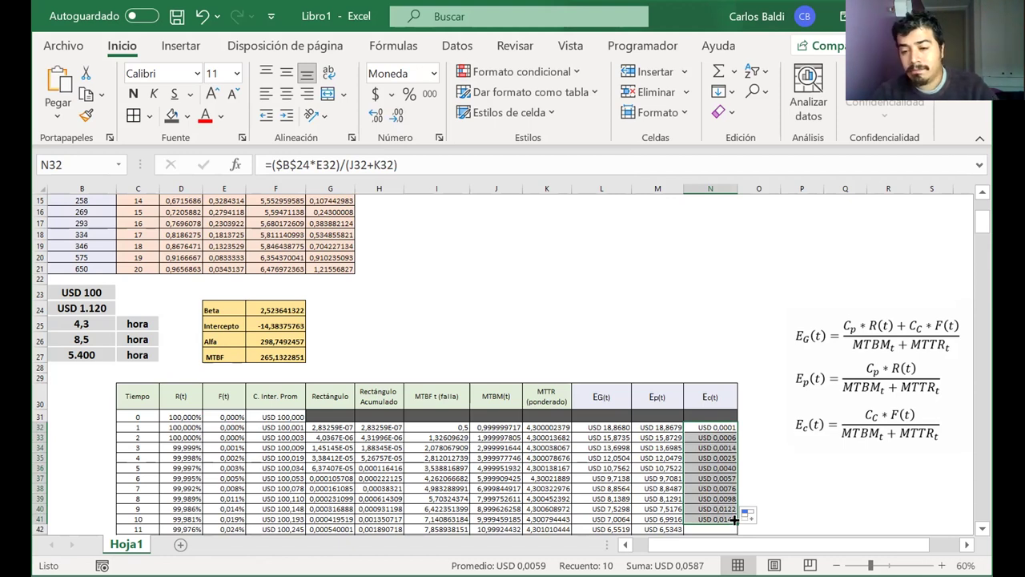
{"action": "left_click_drag", "start_coordinate": [734, 520], "coordinate": [608, 522]}
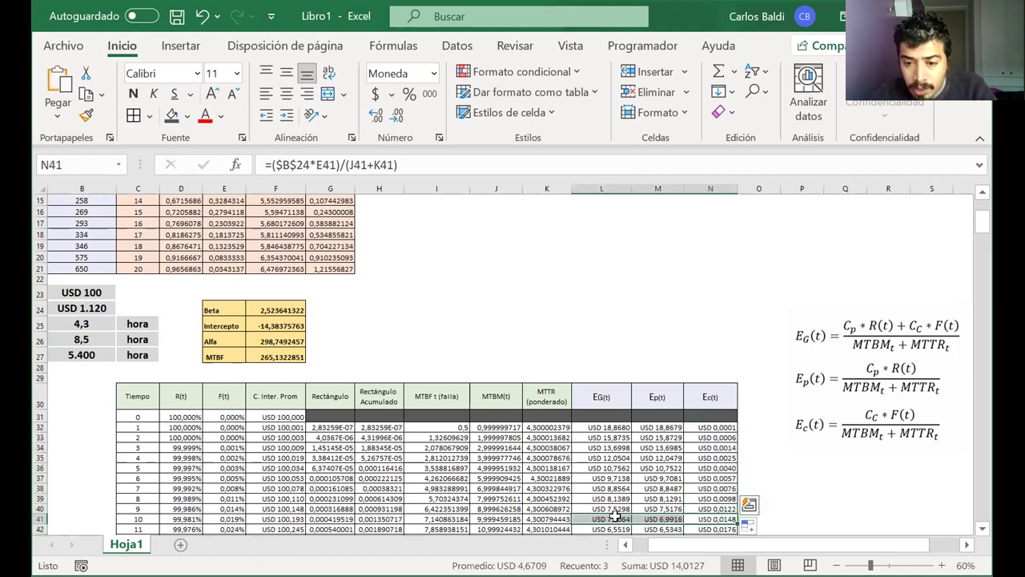
{"action": "left_click", "coordinate": [611, 519]}
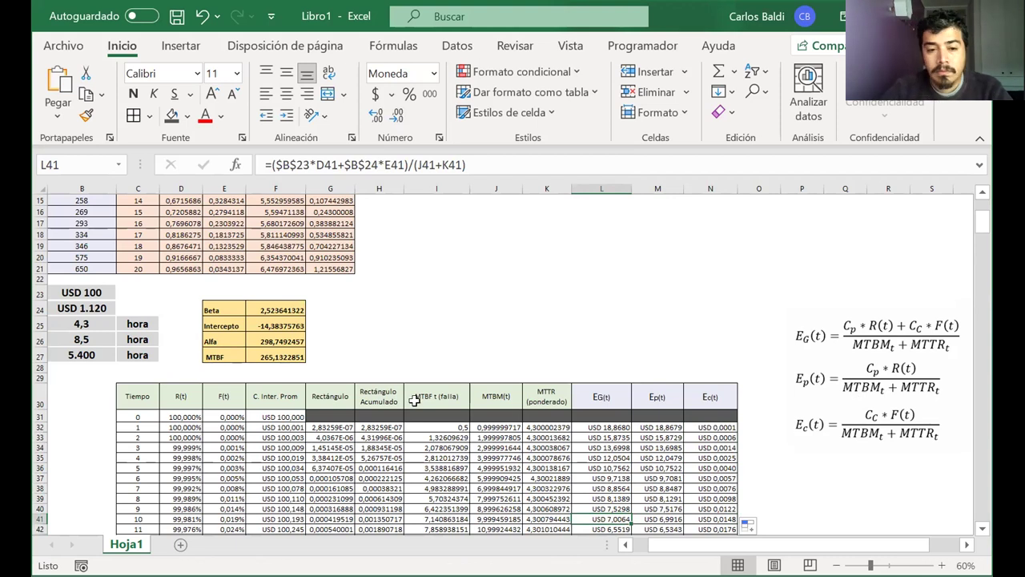
Delete the picture of the EG(t), Ep(t) and Ec(t) formulas beside the table
{"action": "left_click", "coordinate": [825, 338]}
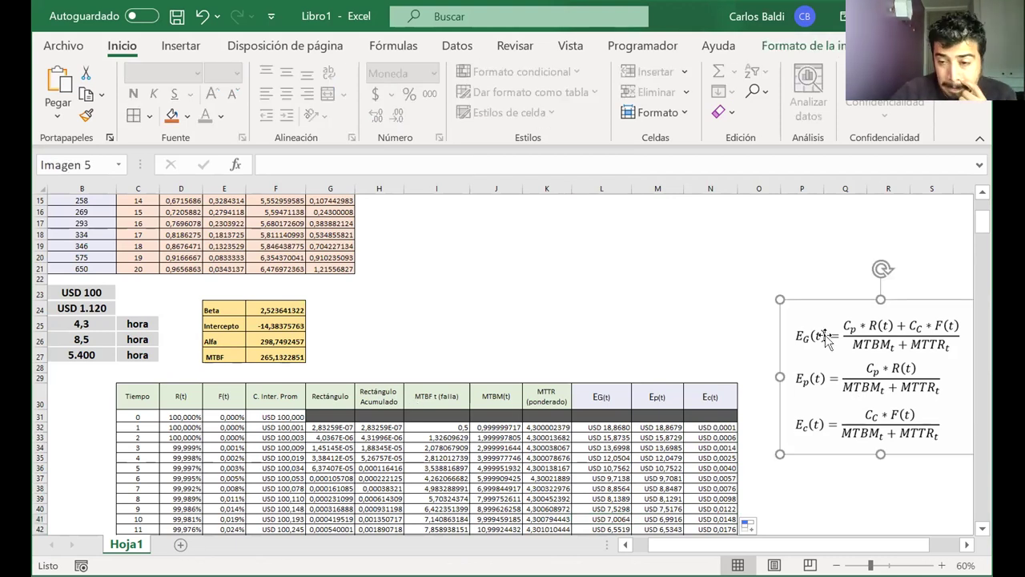
{"action": "left_click_drag", "start_coordinate": [776, 327], "coordinate": [585, 272]}
{"action": "key", "text": "Delete"}
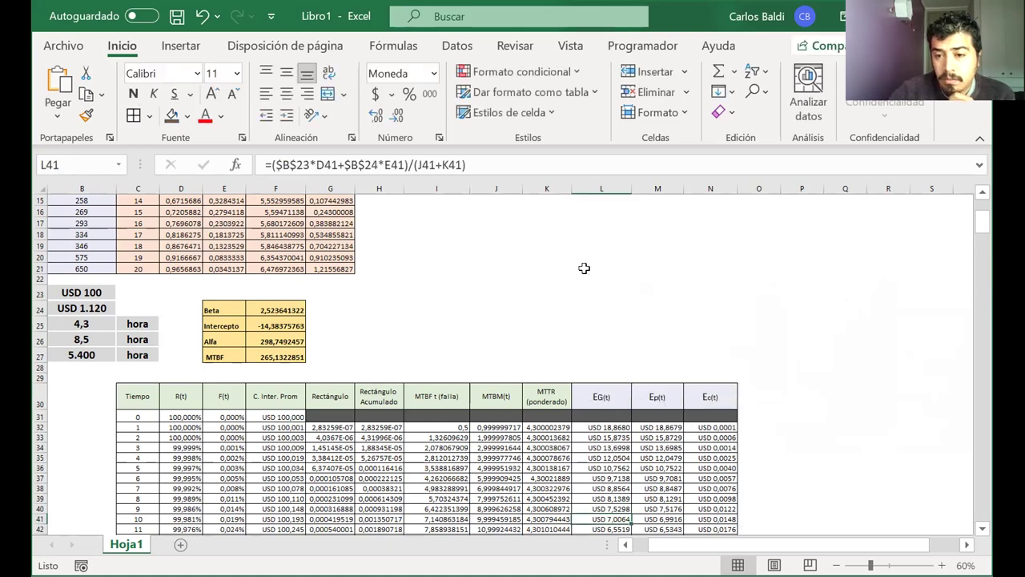
{"action": "scroll", "coordinate": [691, 304], "scroll_direction": "down", "scroll_amount": 17}
{"action": "scroll", "coordinate": [691, 305], "scroll_direction": "up", "scroll_amount": 20}
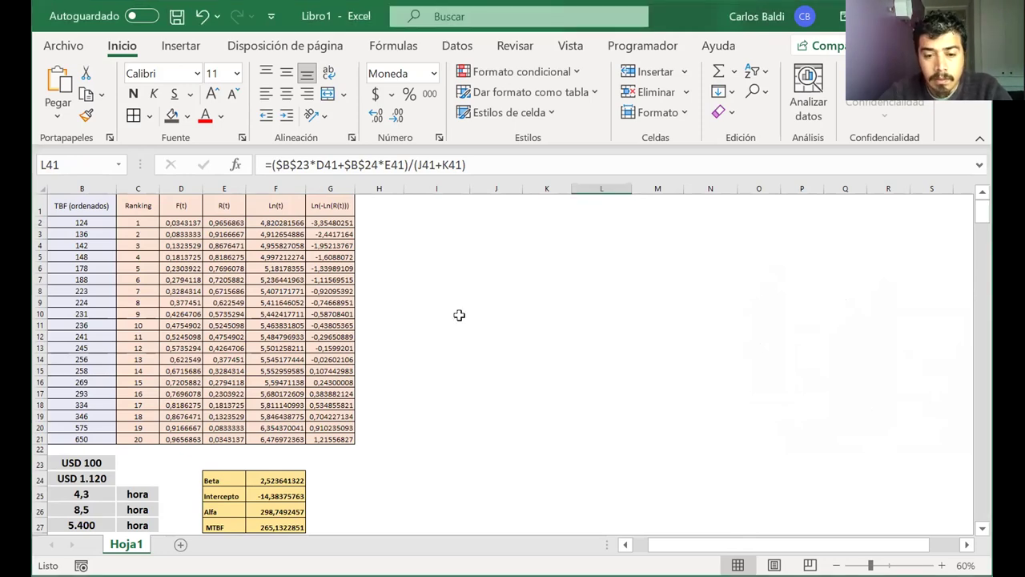
{"action": "scroll", "coordinate": [459, 315], "scroll_direction": "down", "scroll_amount": 10}
{"action": "scroll", "coordinate": [459, 315], "scroll_direction": "up", "scroll_amount": 10}
{"action": "scroll", "coordinate": [459, 315], "scroll_direction": "down", "scroll_amount": 3}
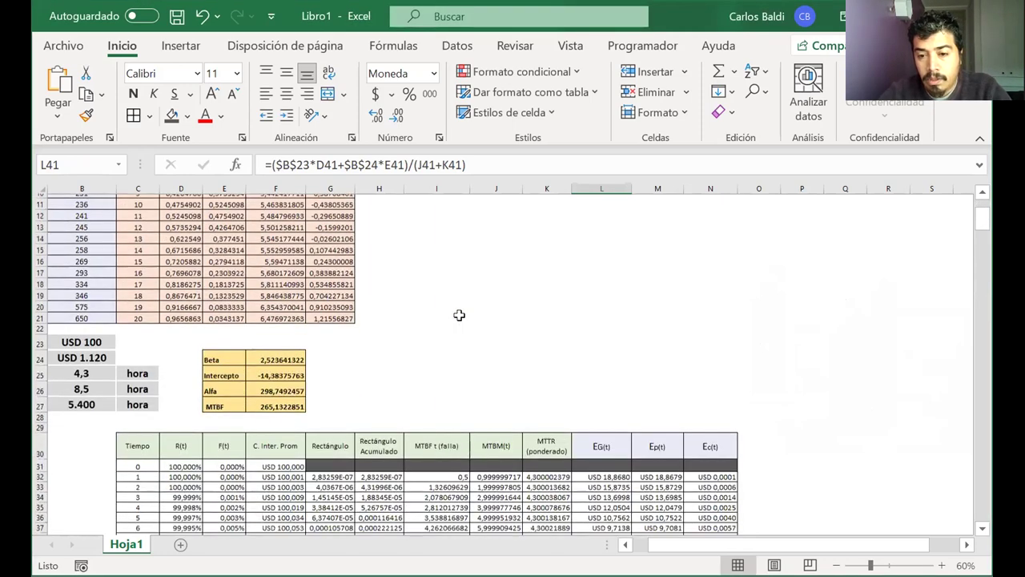
Try a scatter chart of only the EG(t), Ep(t) and Ec(t) values from row 32 to row 451, and delete it
{"action": "scroll", "coordinate": [459, 315], "scroll_direction": "down", "scroll_amount": 2}
{"action": "left_click", "coordinate": [599, 390]}
{"action": "left_click_drag", "start_coordinate": [599, 390], "coordinate": [710, 510]}
{"action": "left_click", "coordinate": [181, 45]}
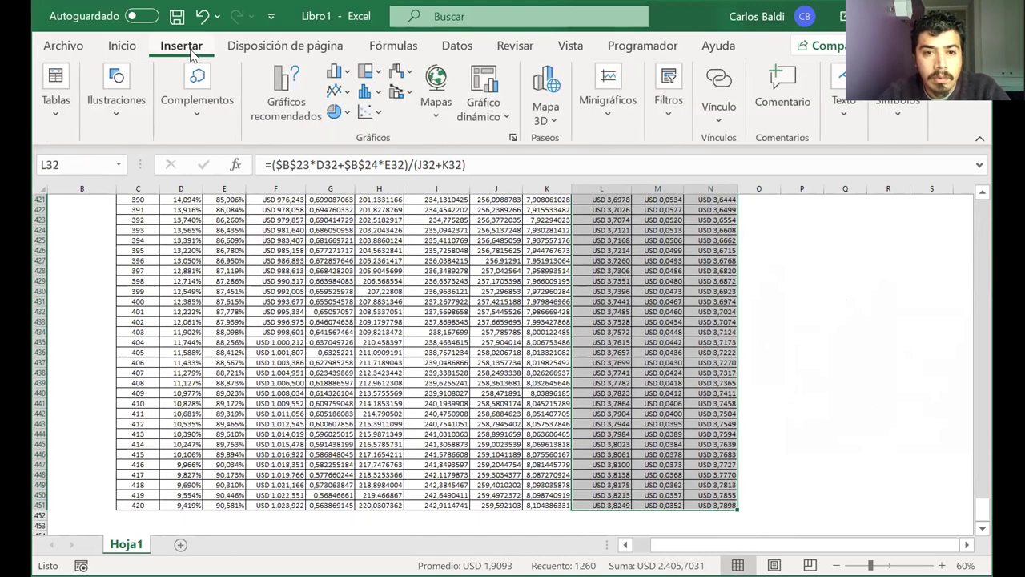
{"action": "left_click", "coordinate": [378, 116]}
{"action": "left_click", "coordinate": [480, 171]}
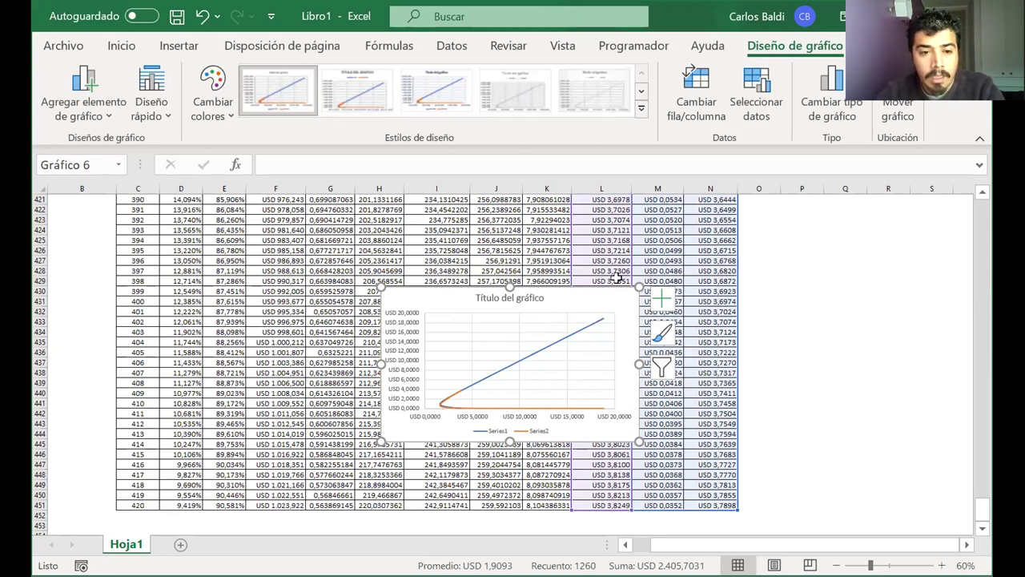
{"action": "key", "text": "Escape"}
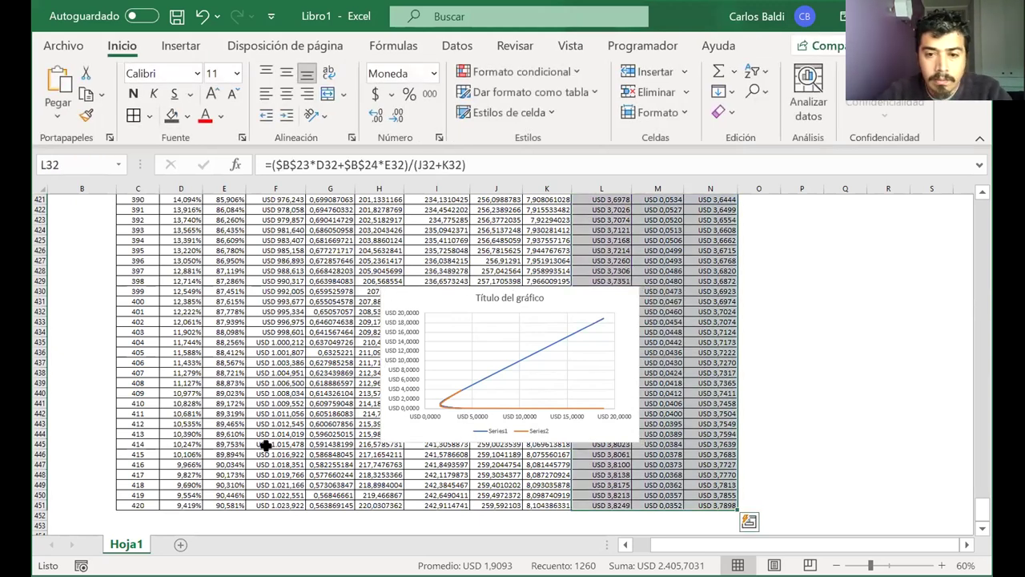
{"action": "left_click", "coordinate": [594, 295]}
{"action": "key", "text": "Delete"}
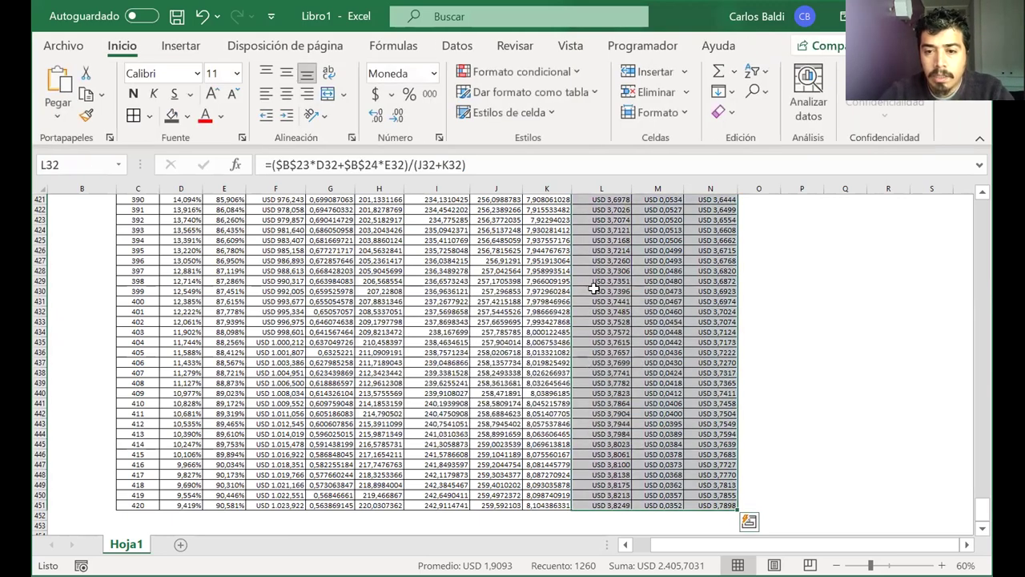
Insert a scatter chart with lines from the Tiempo, EG(t), Ep(t) and Ec(t) columns, including their headers, down to Tiempo 420
{"action": "left_click", "coordinate": [146, 503]}
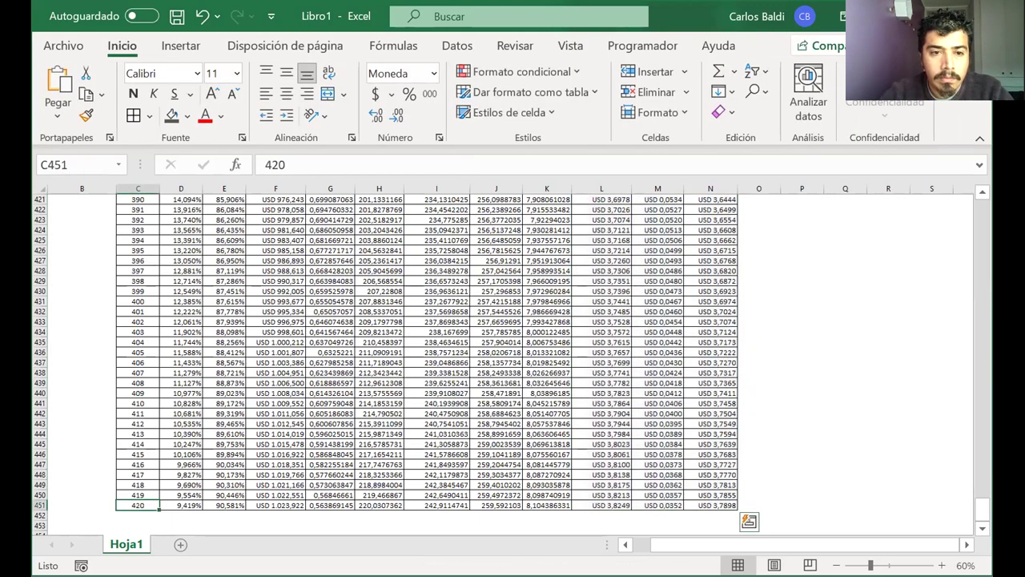
{"action": "left_click_drag", "start_coordinate": [146, 503], "coordinate": [129, 275]}
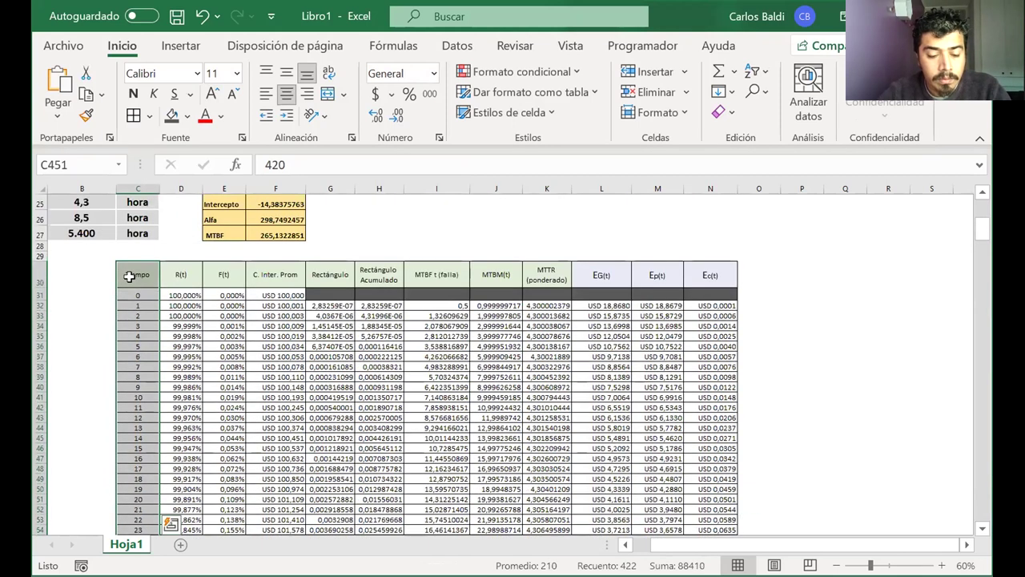
{"action": "left_click", "coordinate": [594, 278], "text": "ctrl"}
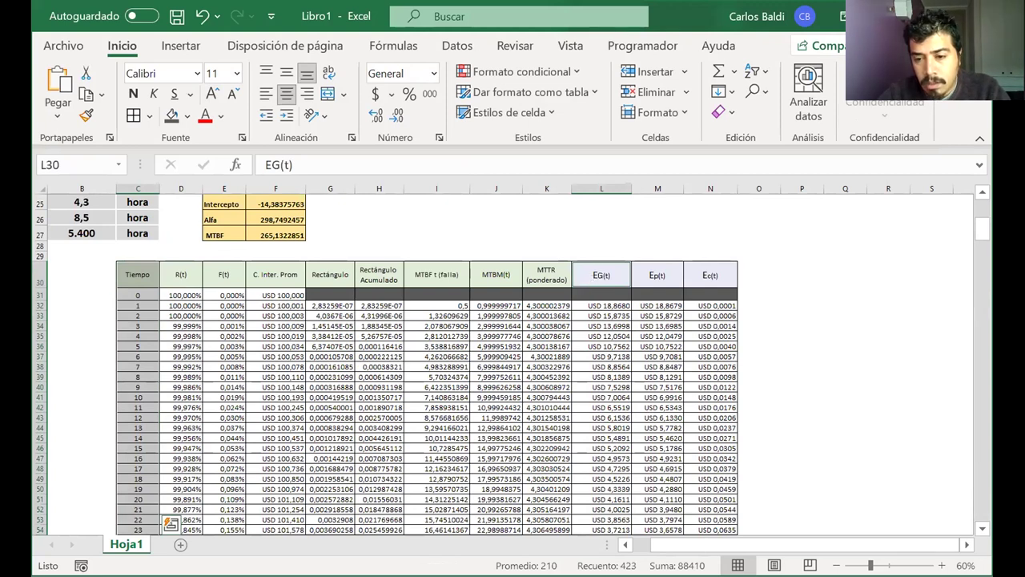
{"action": "left_click_drag", "start_coordinate": [601, 275], "coordinate": [700, 526]}
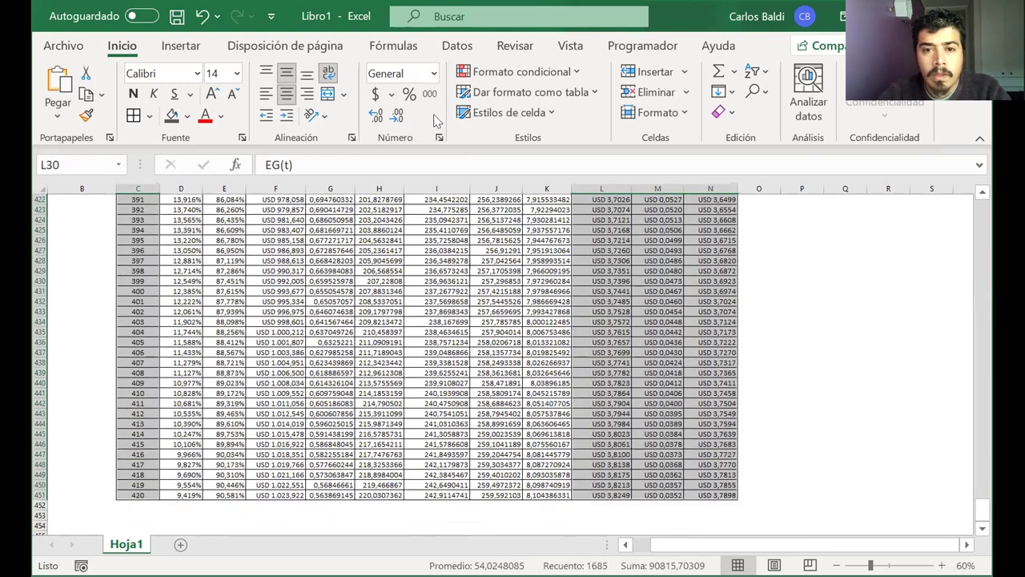
{"action": "left_click", "coordinate": [181, 45]}
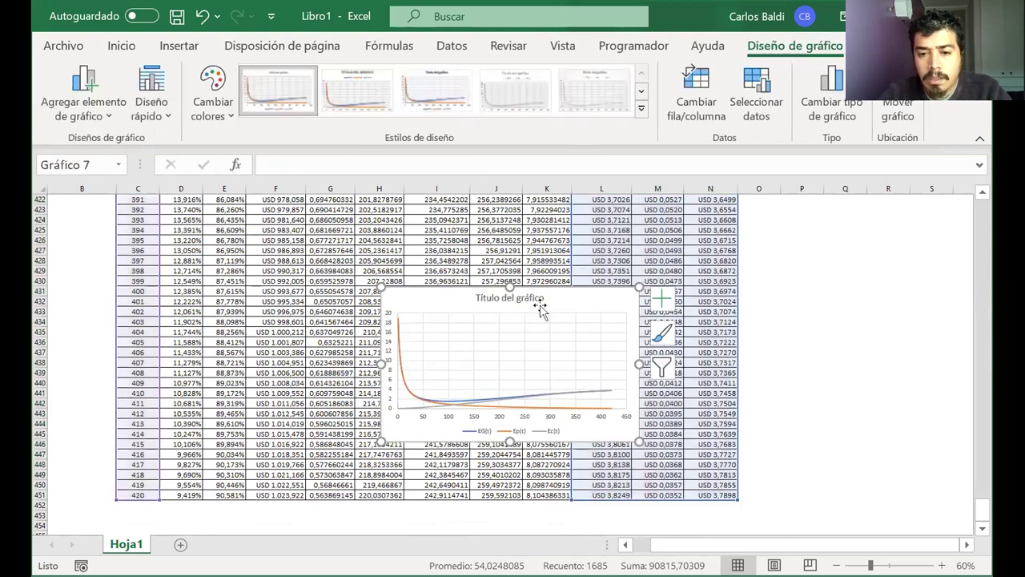
Move the EG(t), Ep(t) and Ec(t) chart from the end of the table up towards its first rows
{"action": "left_click_drag", "start_coordinate": [536, 296], "coordinate": [860, 220]}
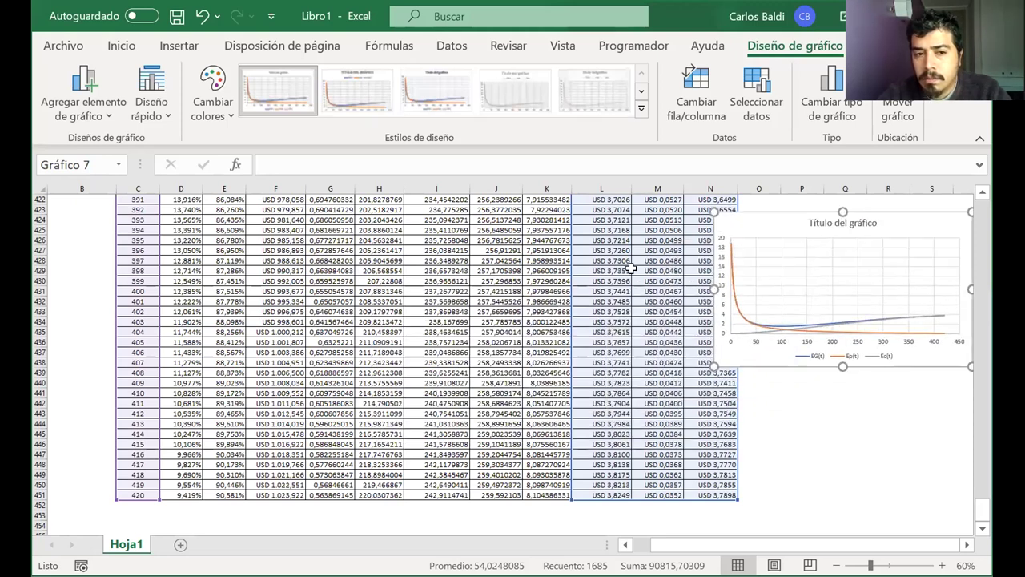
{"action": "scroll", "coordinate": [690, 276], "scroll_direction": "up", "scroll_amount": 3}
{"action": "left_click_drag", "start_coordinate": [777, 297], "coordinate": [757, 186]}
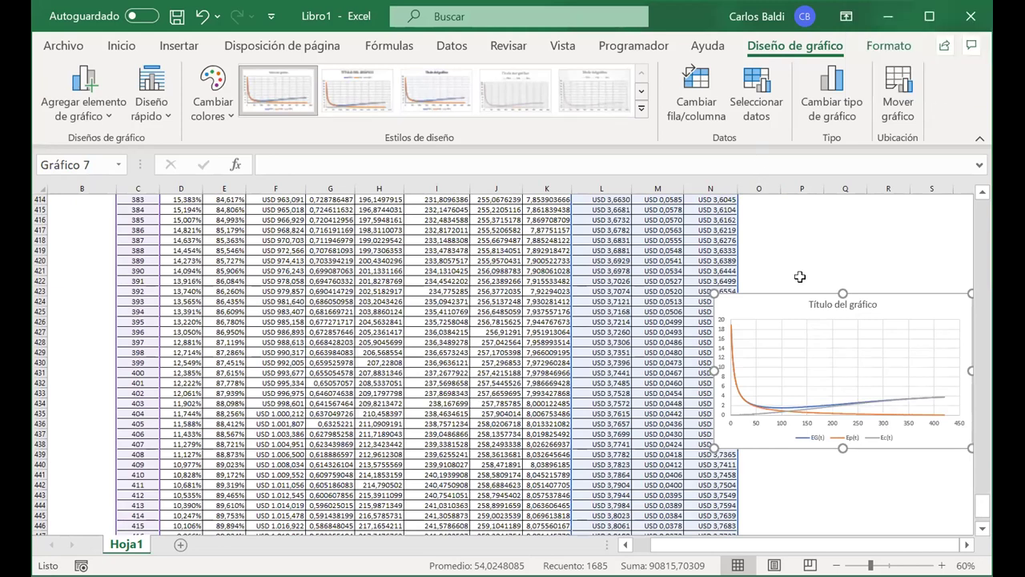
{"action": "left_click_drag", "start_coordinate": [769, 304], "coordinate": [595, 252]}
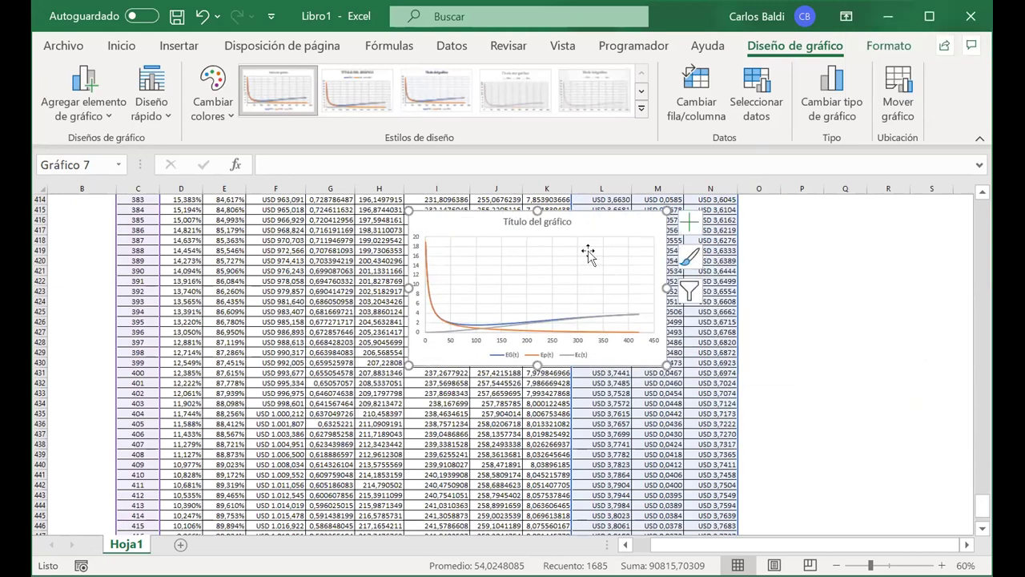
{"action": "scroll", "coordinate": [806, 321], "scroll_direction": "up", "scroll_amount": 4}
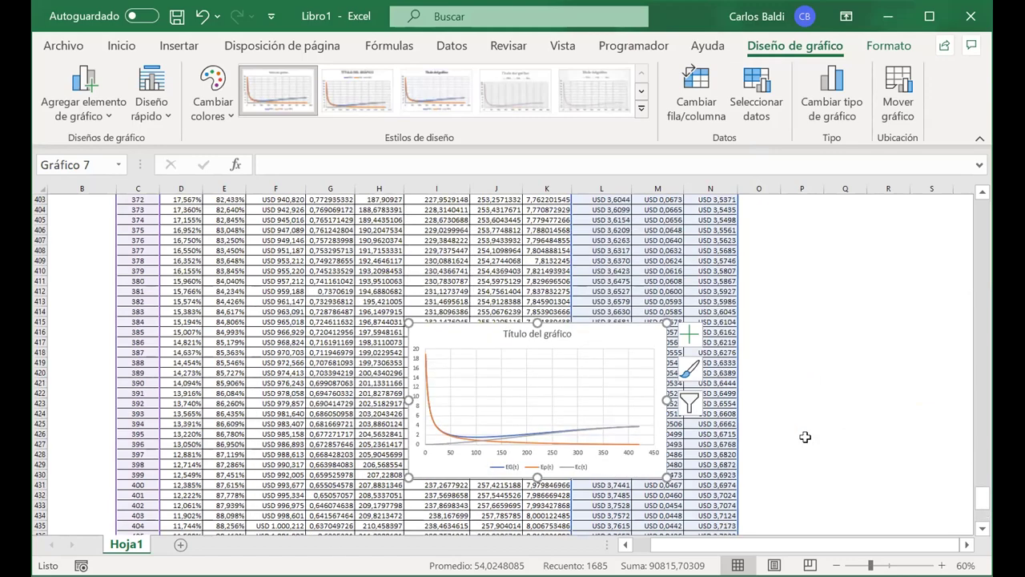
{"action": "scroll", "coordinate": [806, 436], "scroll_direction": "up", "scroll_amount": 1}
{"action": "left_click_drag", "start_coordinate": [580, 343], "coordinate": [599, 193]}
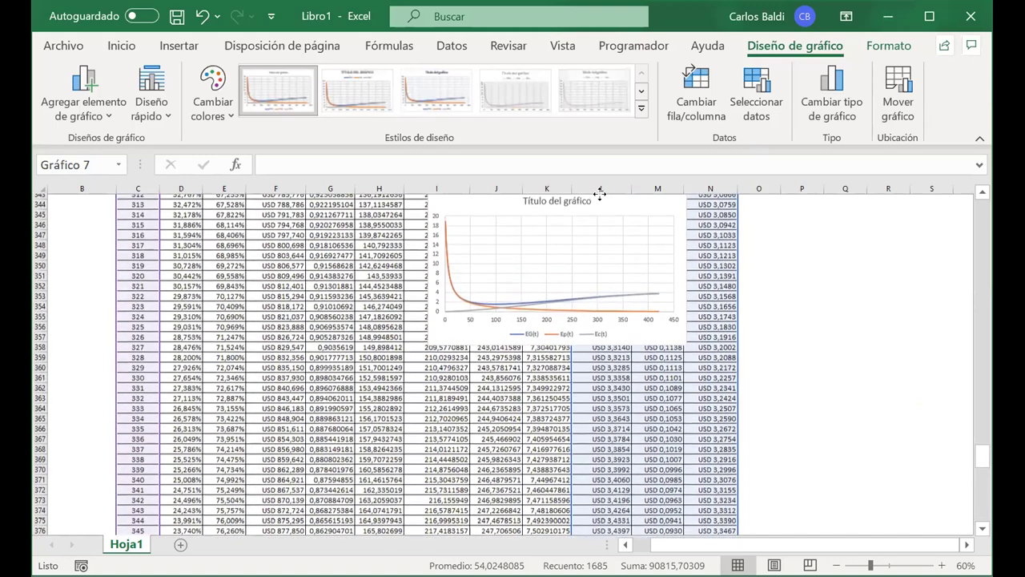
{"action": "left_click_drag", "start_coordinate": [600, 193], "coordinate": [600, 193]}
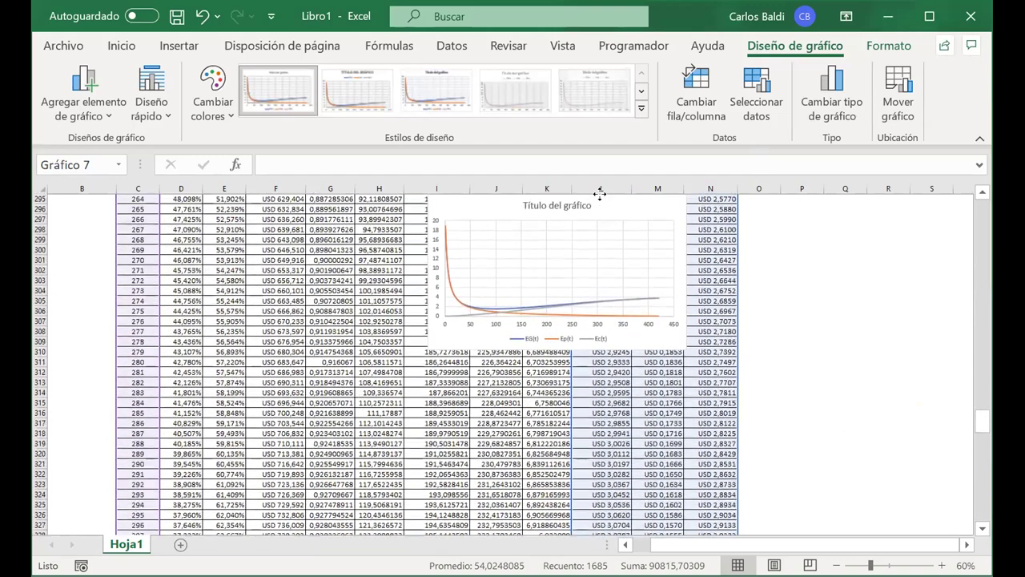
{"action": "left_click_drag", "start_coordinate": [599, 193], "coordinate": [600, 193]}
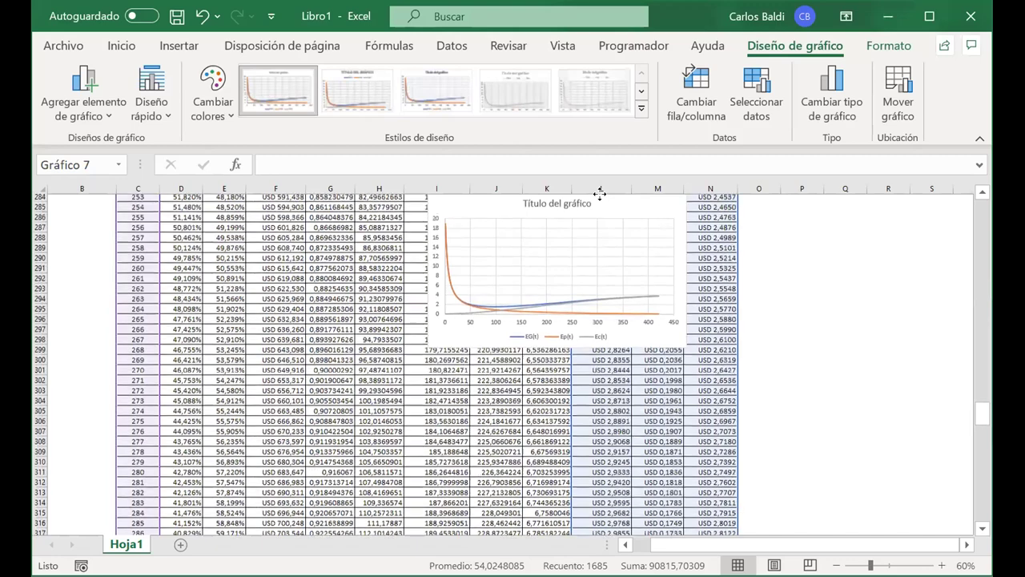
{"action": "left_click_drag", "start_coordinate": [600, 193], "coordinate": [599, 193]}
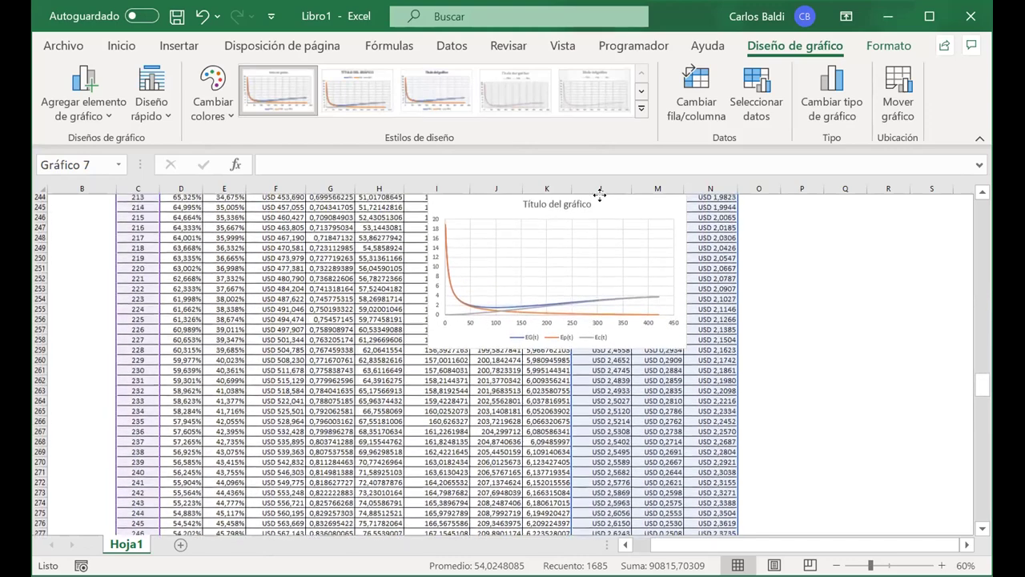
{"action": "left_click_drag", "start_coordinate": [599, 193], "coordinate": [599, 193]}
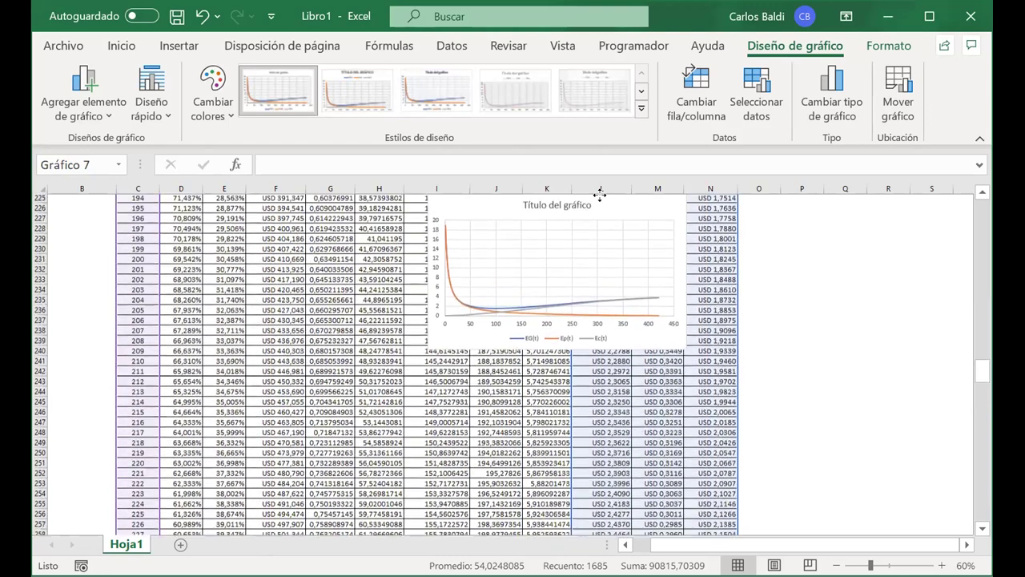
{"action": "left_click_drag", "start_coordinate": [599, 193], "coordinate": [600, 193]}
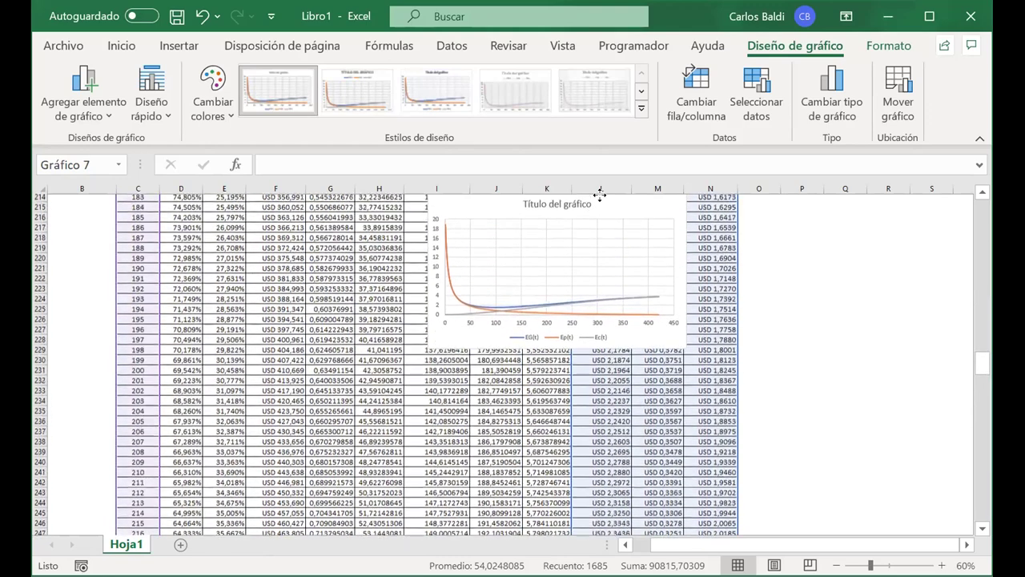
{"action": "scroll", "coordinate": [600, 195], "scroll_direction": "up", "scroll_amount": 3}
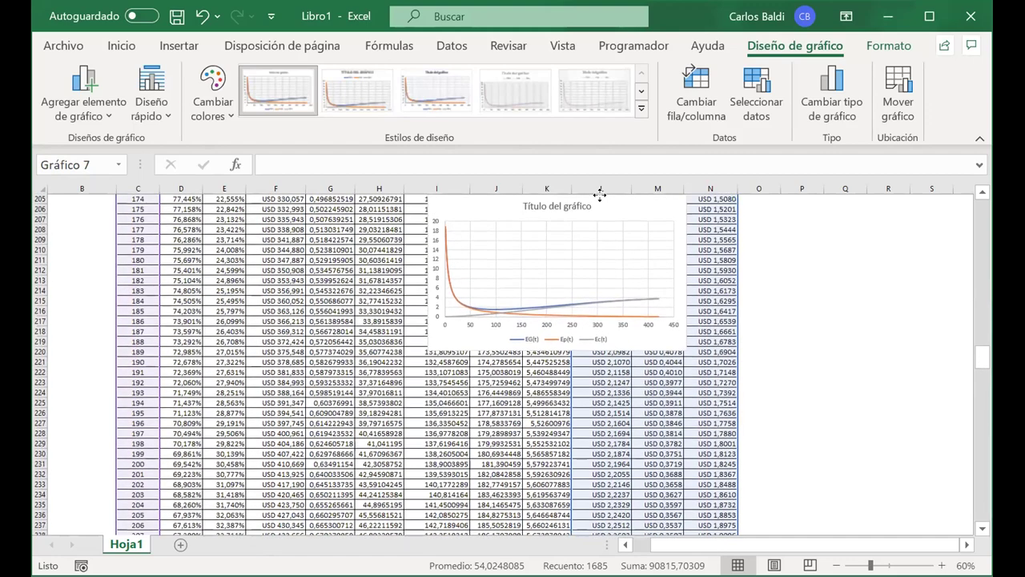
{"action": "scroll", "coordinate": [600, 195], "scroll_direction": "up", "scroll_amount": 3}
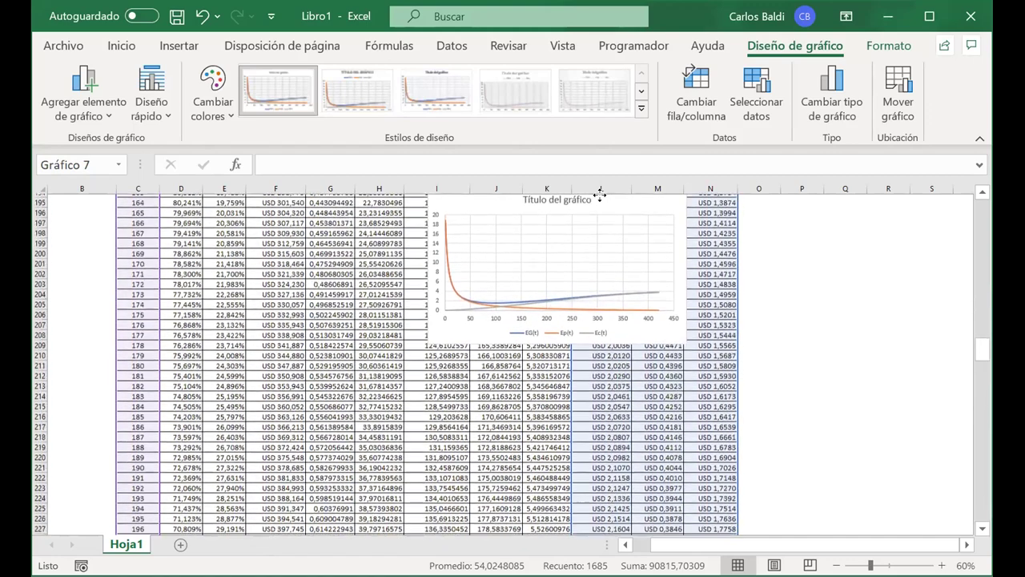
{"action": "scroll", "coordinate": [600, 194], "scroll_direction": "up", "scroll_amount": 3}
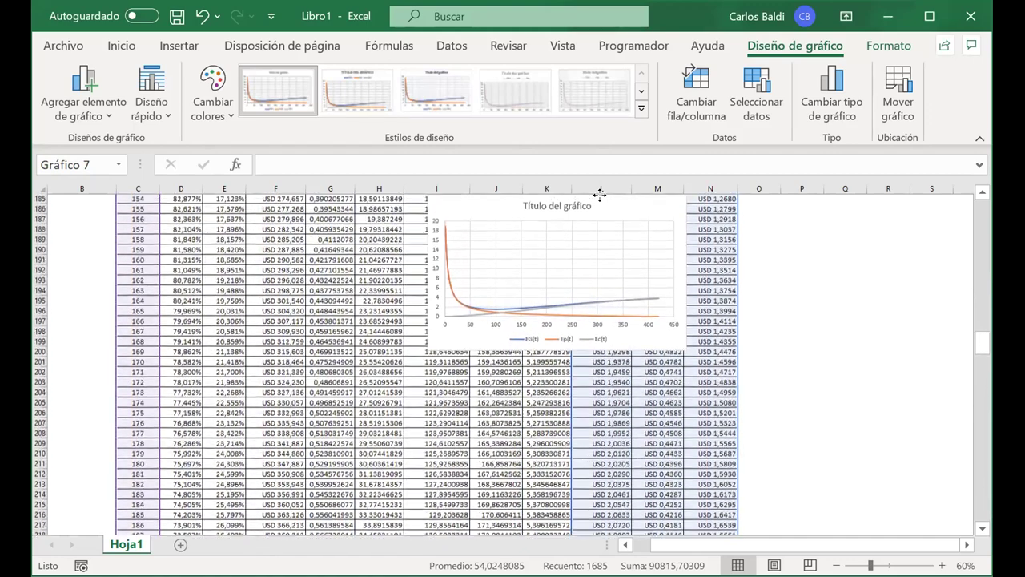
{"action": "scroll", "coordinate": [600, 195], "scroll_direction": "up", "scroll_amount": 2}
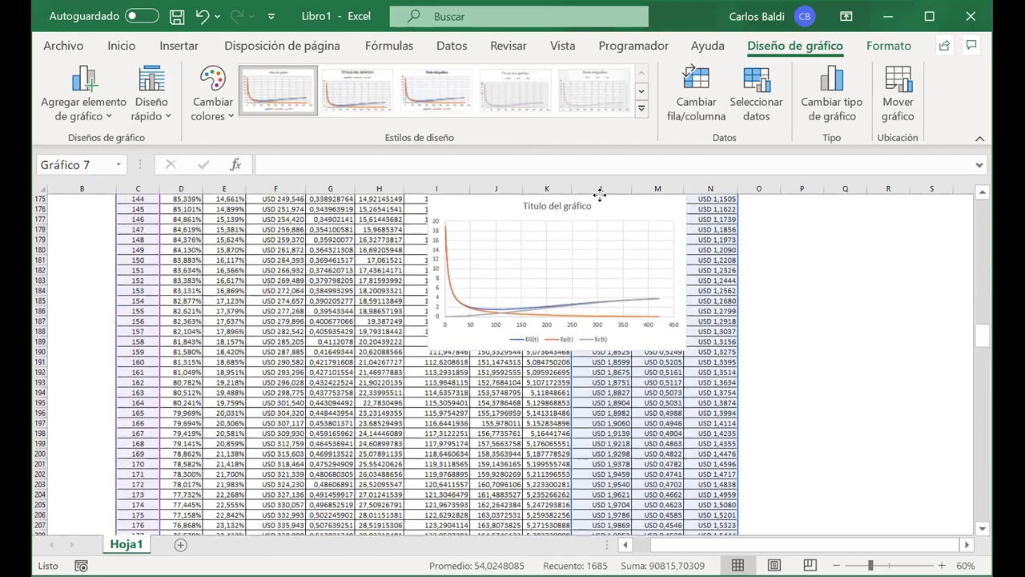
{"action": "scroll", "coordinate": [600, 197], "scroll_direction": "up", "scroll_amount": 4}
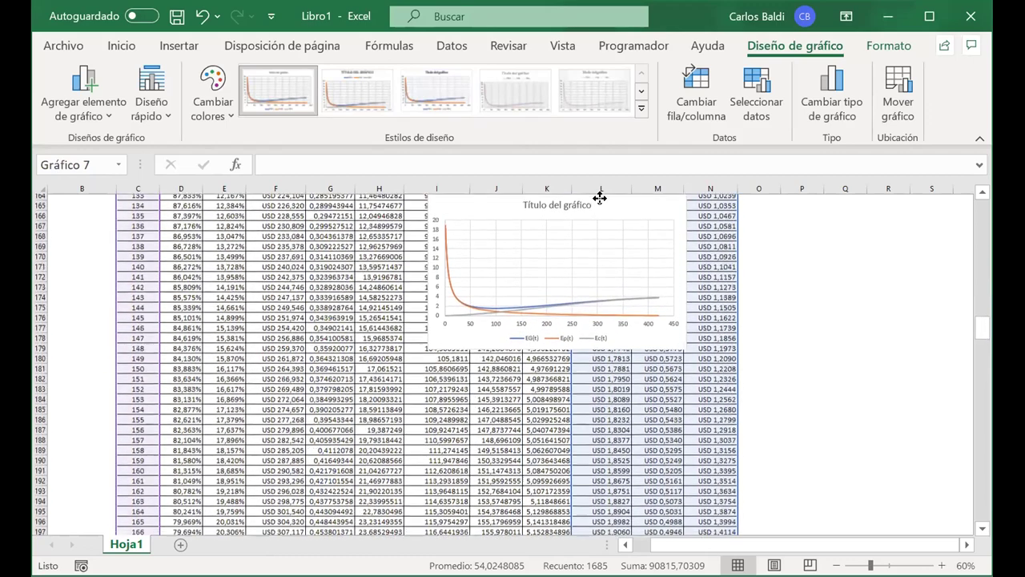
{"action": "scroll", "coordinate": [600, 196], "scroll_direction": "up", "scroll_amount": 3}
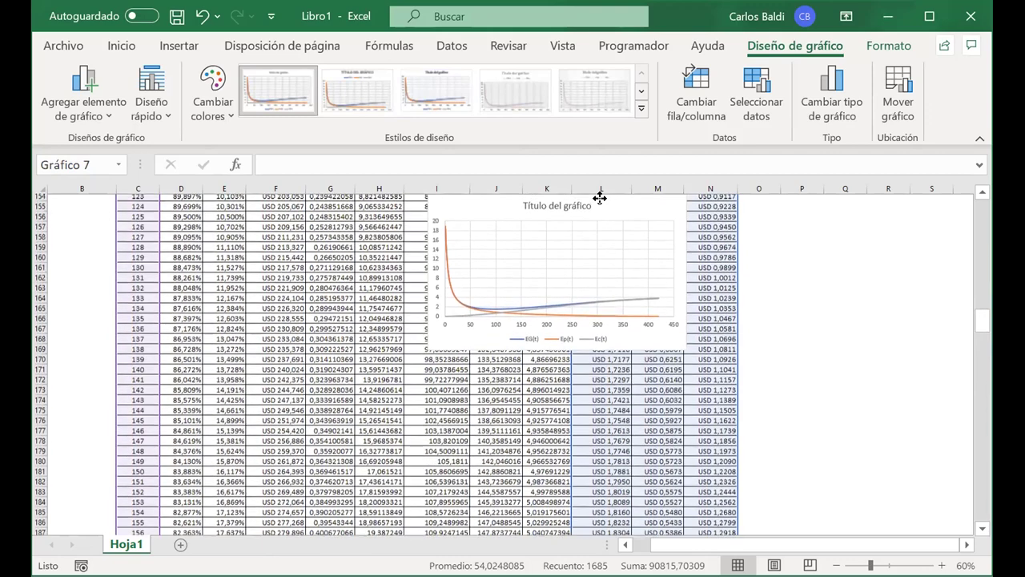
{"action": "scroll", "coordinate": [600, 197], "scroll_direction": "up", "scroll_amount": 2}
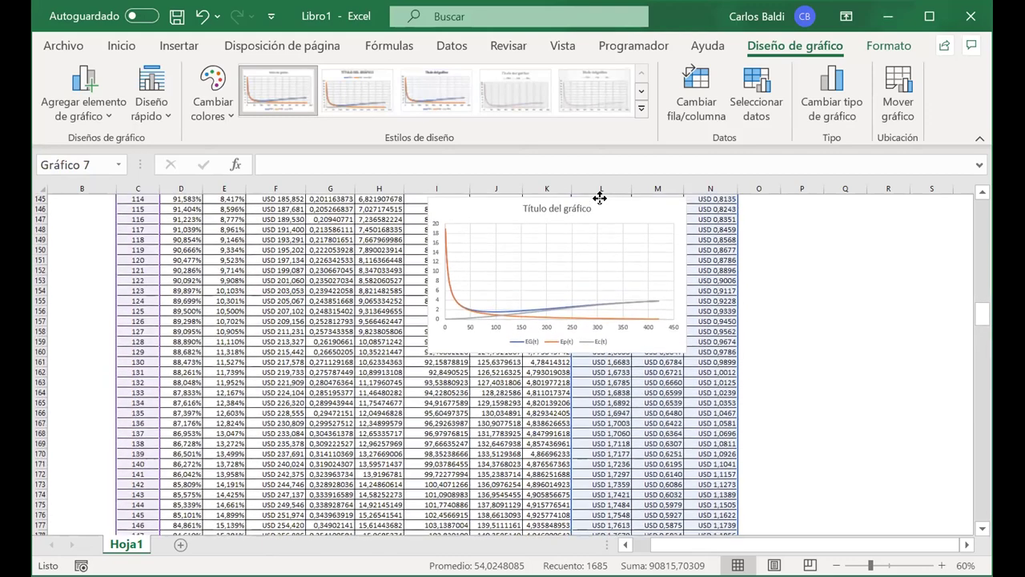
{"action": "scroll", "coordinate": [600, 197], "scroll_direction": "up", "scroll_amount": 3}
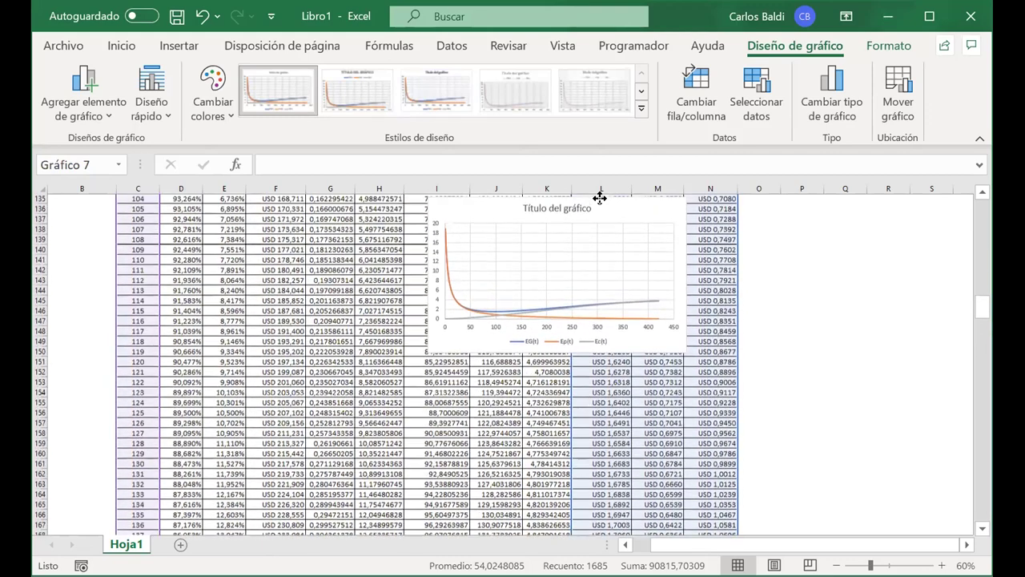
{"action": "scroll", "coordinate": [600, 197], "scroll_direction": "up", "scroll_amount": 1}
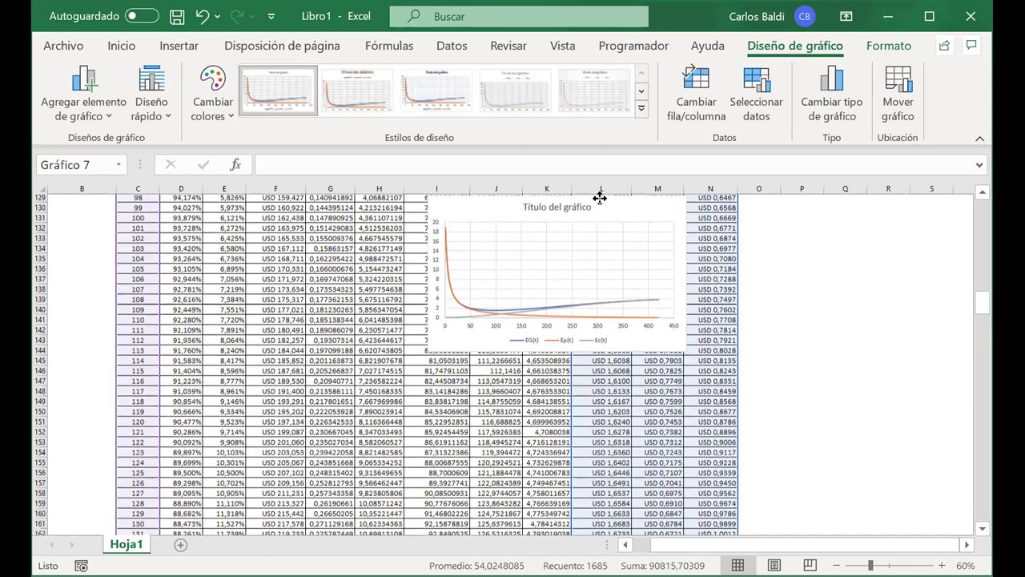
{"action": "scroll", "coordinate": [600, 197], "scroll_direction": "up", "scroll_amount": 2}
{"action": "scroll", "coordinate": [600, 193], "scroll_direction": "up", "scroll_amount": 2}
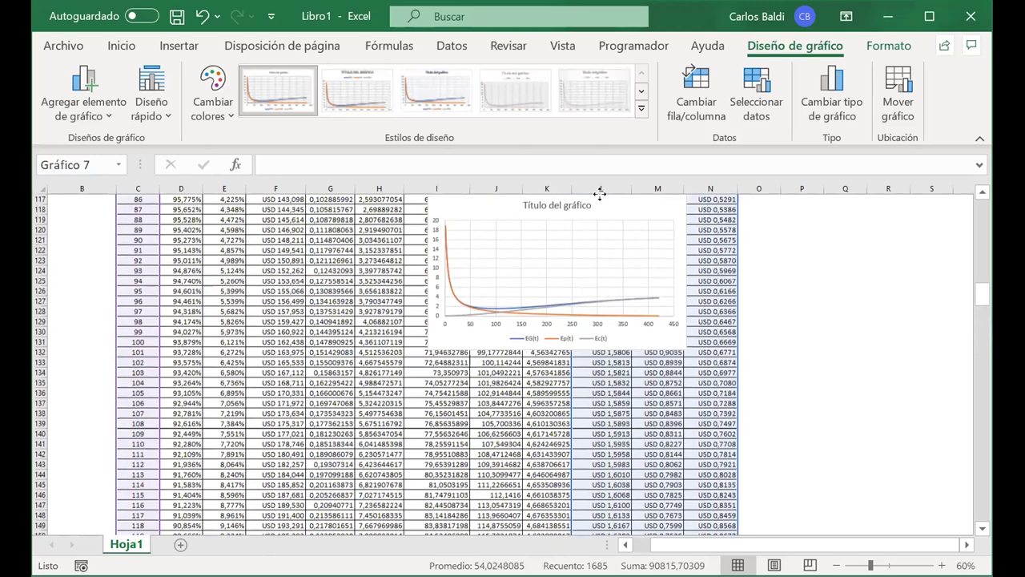
{"action": "scroll", "coordinate": [600, 194], "scroll_direction": "up", "scroll_amount": 2}
{"action": "scroll", "coordinate": [600, 194], "scroll_direction": "up", "scroll_amount": 2}
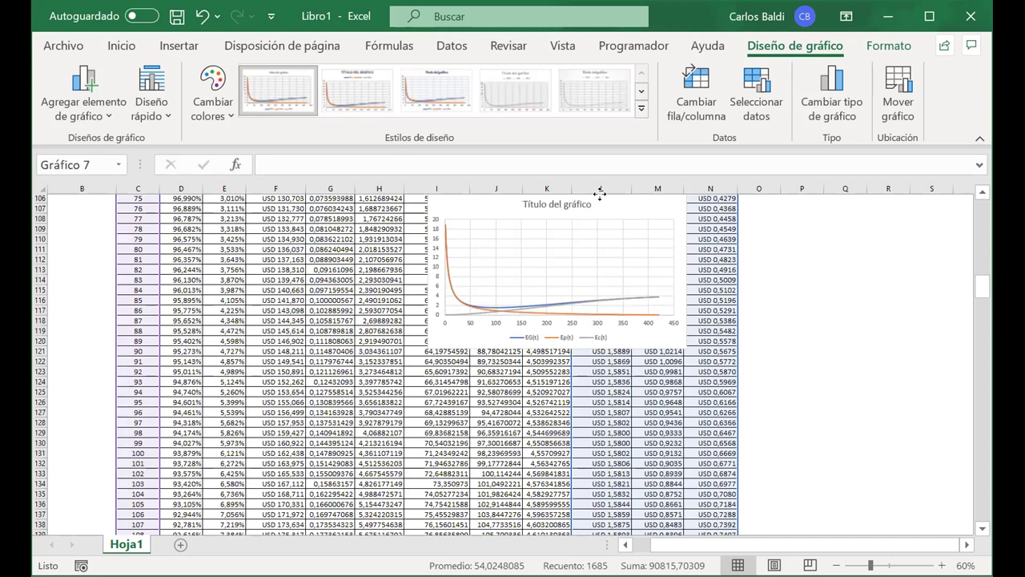
{"action": "scroll", "coordinate": [600, 194], "scroll_direction": "up", "scroll_amount": 2}
{"action": "scroll", "coordinate": [600, 194], "scroll_direction": "up", "scroll_amount": 2}
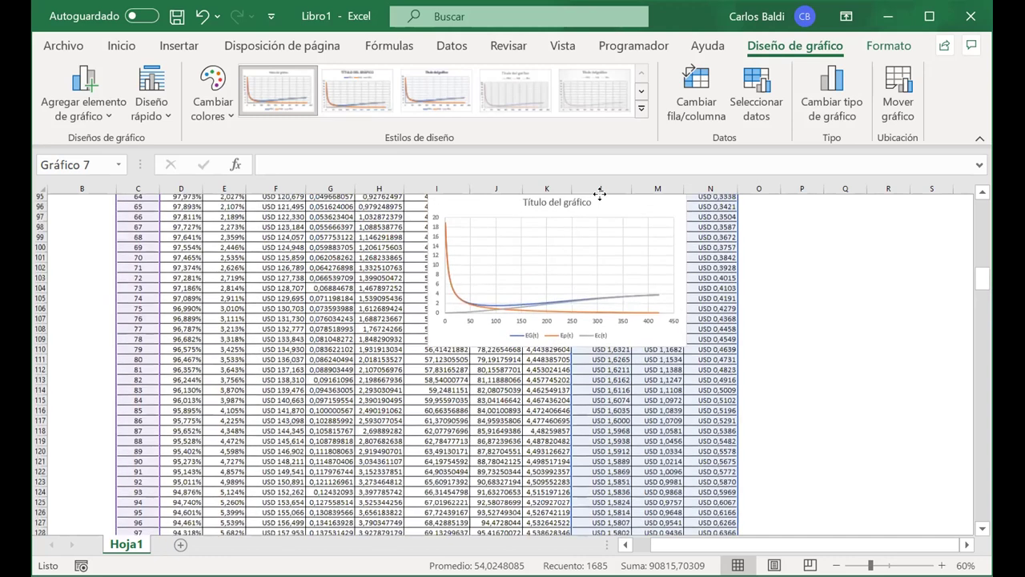
{"action": "scroll", "coordinate": [600, 194], "scroll_direction": "up", "scroll_amount": 2}
{"action": "scroll", "coordinate": [600, 194], "scroll_direction": "up", "scroll_amount": 1}
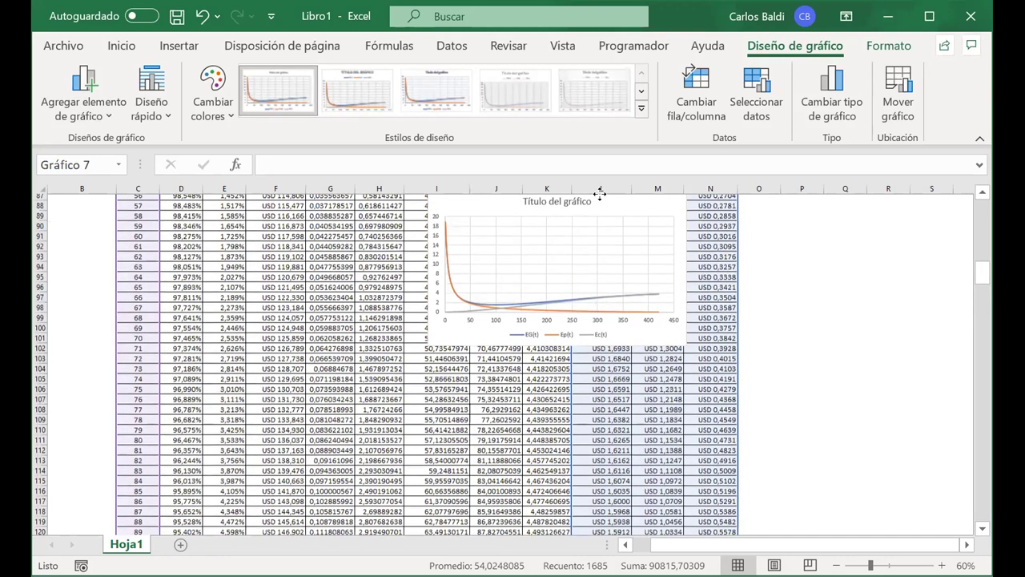
{"action": "scroll", "coordinate": [600, 193], "scroll_direction": "up", "scroll_amount": 2}
{"action": "scroll", "coordinate": [600, 194], "scroll_direction": "up", "scroll_amount": 2}
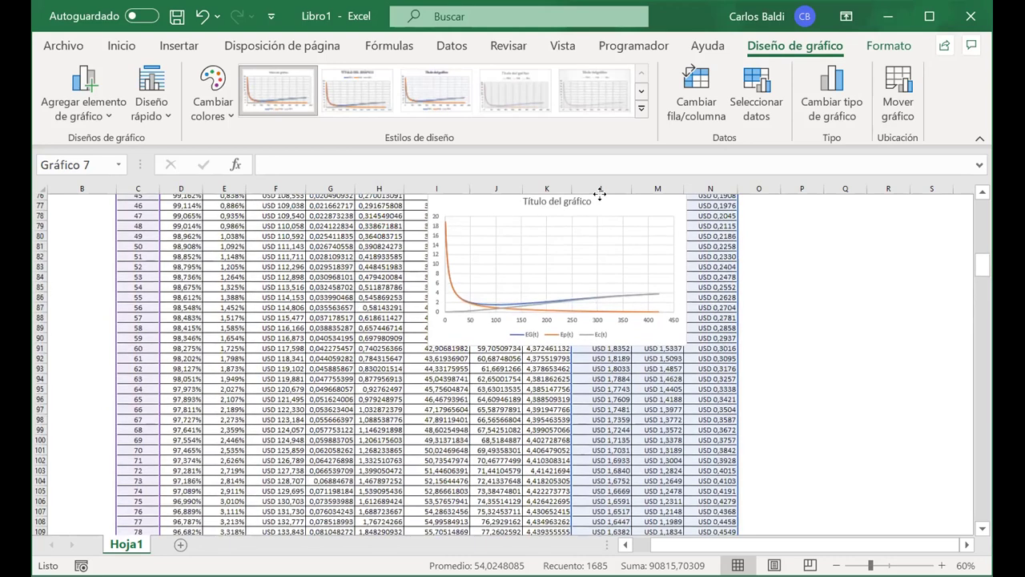
Place the cost chart in the empty area above the reliability table's headers, beside the ranked failure data, ending around row 19
{"action": "scroll", "coordinate": [600, 194], "scroll_direction": "up", "scroll_amount": 2}
{"action": "scroll", "coordinate": [600, 194], "scroll_direction": "up", "scroll_amount": 2}
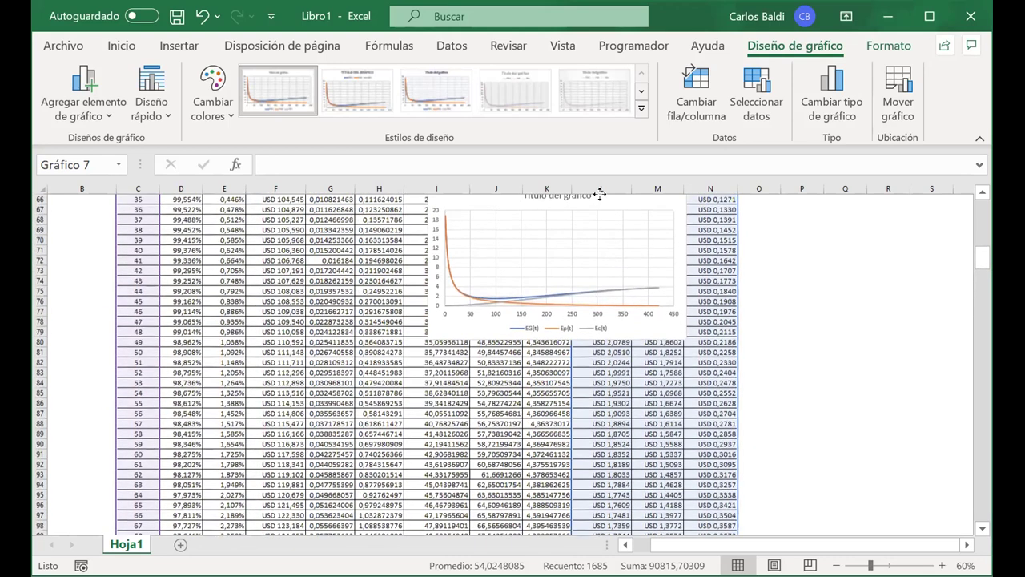
{"action": "scroll", "coordinate": [600, 194], "scroll_direction": "up", "scroll_amount": 2}
{"action": "scroll", "coordinate": [600, 194], "scroll_direction": "up", "scroll_amount": 2}
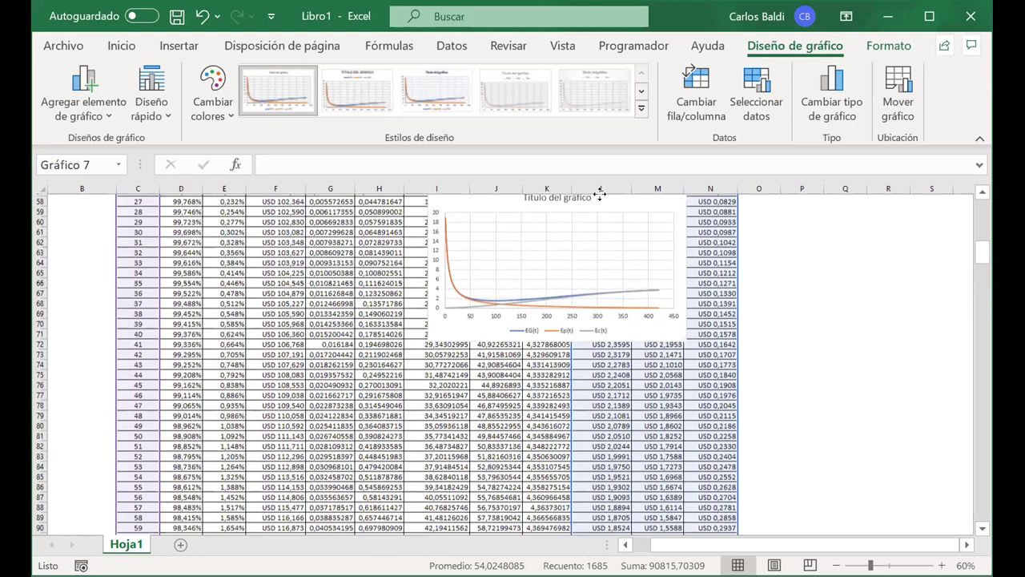
{"action": "scroll", "coordinate": [600, 194], "scroll_direction": "up", "scroll_amount": 2}
{"action": "scroll", "coordinate": [600, 194], "scroll_direction": "up", "scroll_amount": 2}
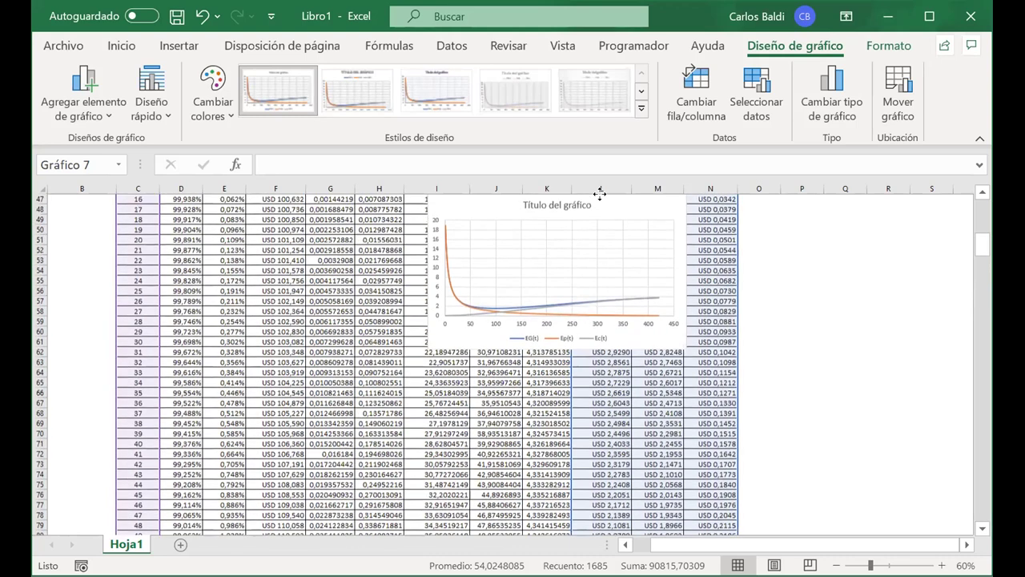
{"action": "scroll", "coordinate": [601, 194], "scroll_direction": "up", "scroll_amount": 2}
{"action": "scroll", "coordinate": [600, 194], "scroll_direction": "up", "scroll_amount": 1}
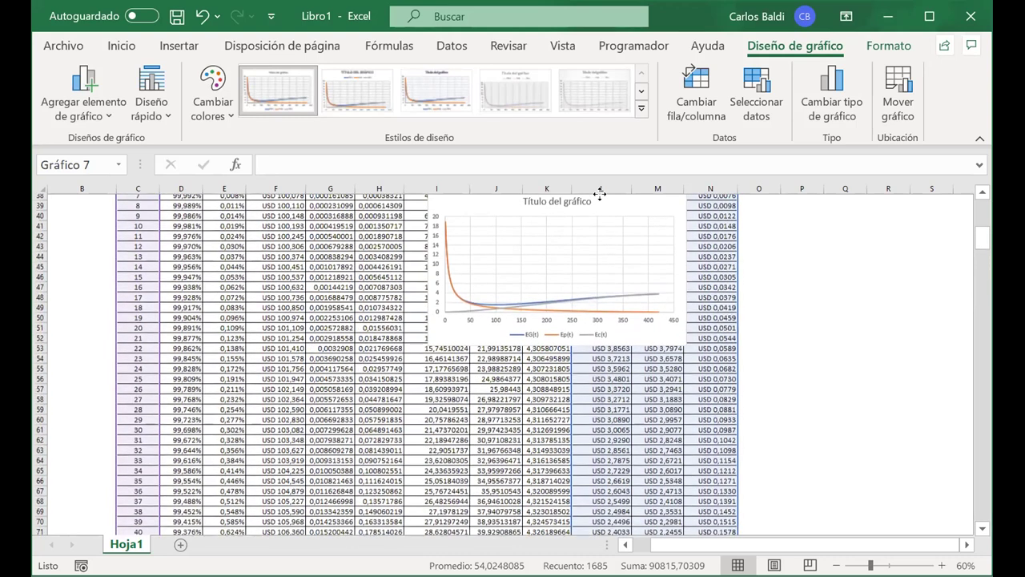
{"action": "scroll", "coordinate": [601, 194], "scroll_direction": "up", "scroll_amount": 2}
{"action": "scroll", "coordinate": [600, 194], "scroll_direction": "up", "scroll_amount": 2}
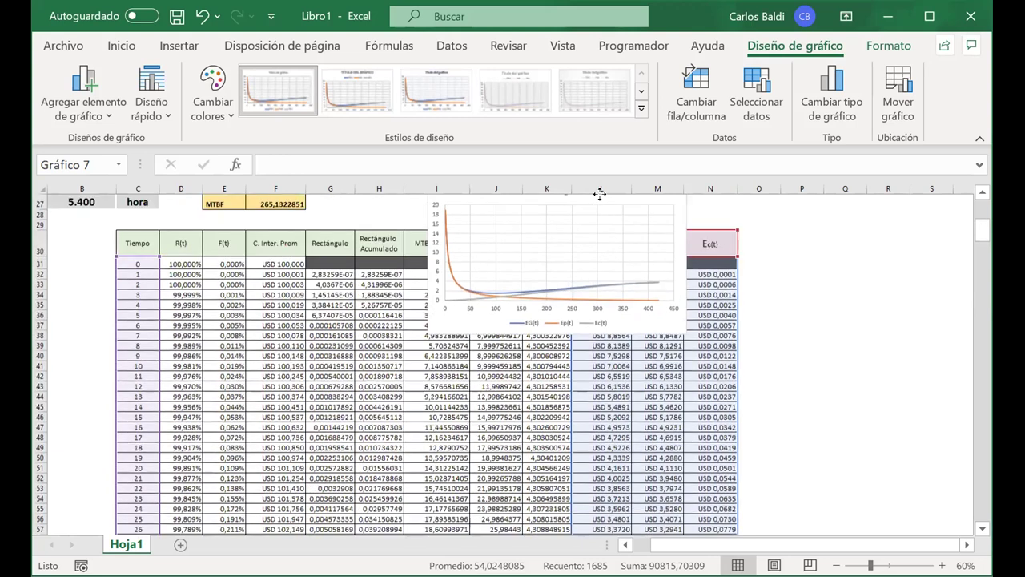
{"action": "scroll", "coordinate": [600, 194], "scroll_direction": "up", "scroll_amount": 2}
{"action": "scroll", "coordinate": [600, 194], "scroll_direction": "up", "scroll_amount": 1}
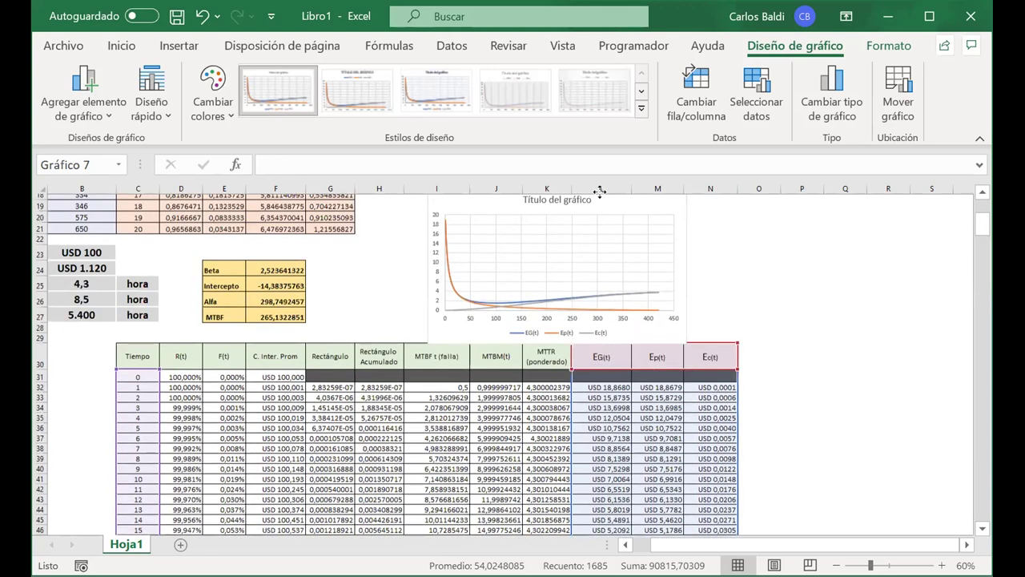
{"action": "scroll", "coordinate": [600, 193], "scroll_direction": "up", "scroll_amount": 2}
{"action": "scroll", "coordinate": [600, 190], "scroll_direction": "up", "scroll_amount": 1}
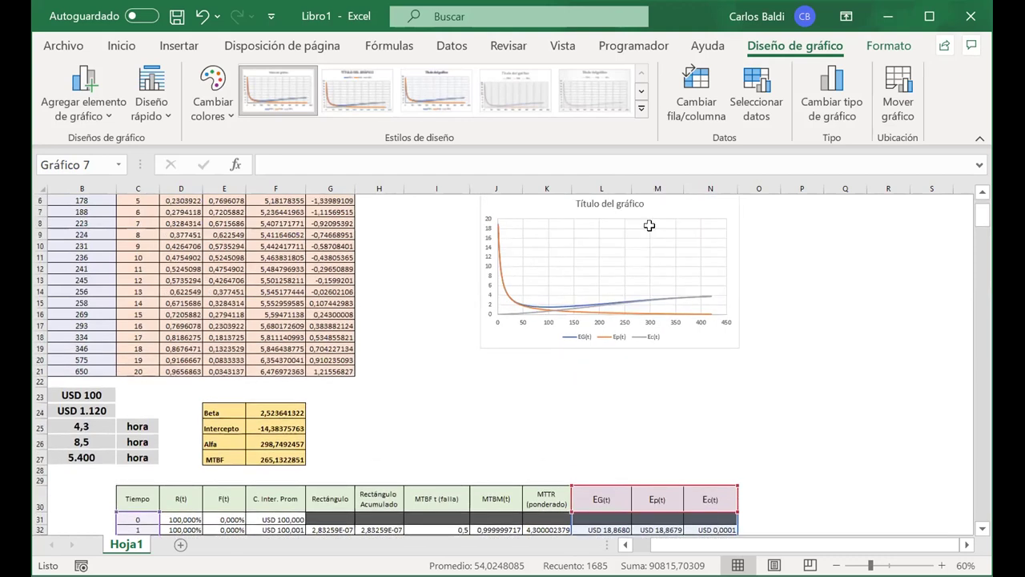
Move the cost chart up beside the data table and enlarge it to span roughly columns I to R, rows 1 to 26
{"action": "left_click", "coordinate": [650, 225]}
{"action": "scroll", "coordinate": [649, 226], "scroll_direction": "up", "scroll_amount": 2}
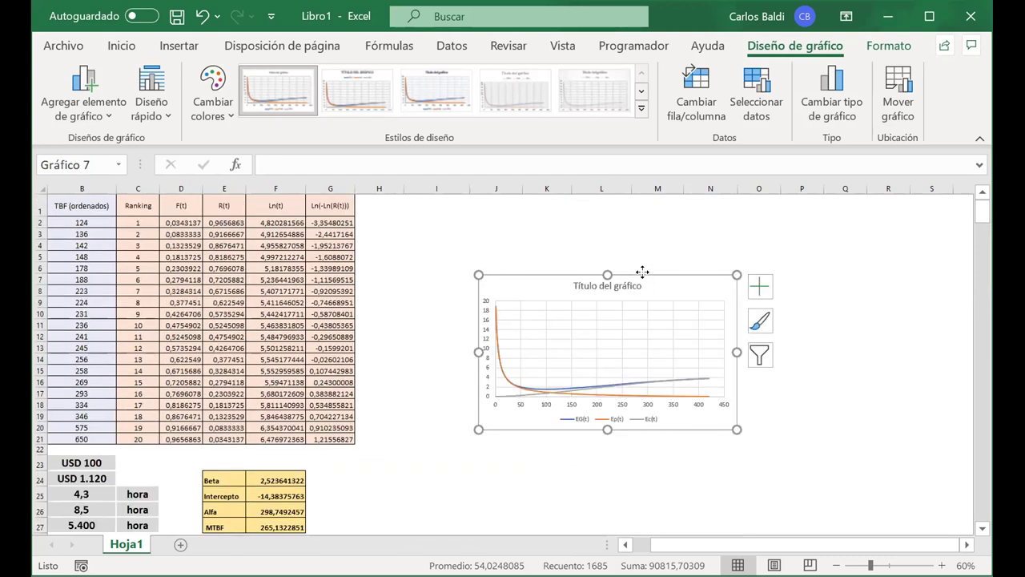
{"action": "left_click_drag", "start_coordinate": [696, 358], "coordinate": [895, 459]}
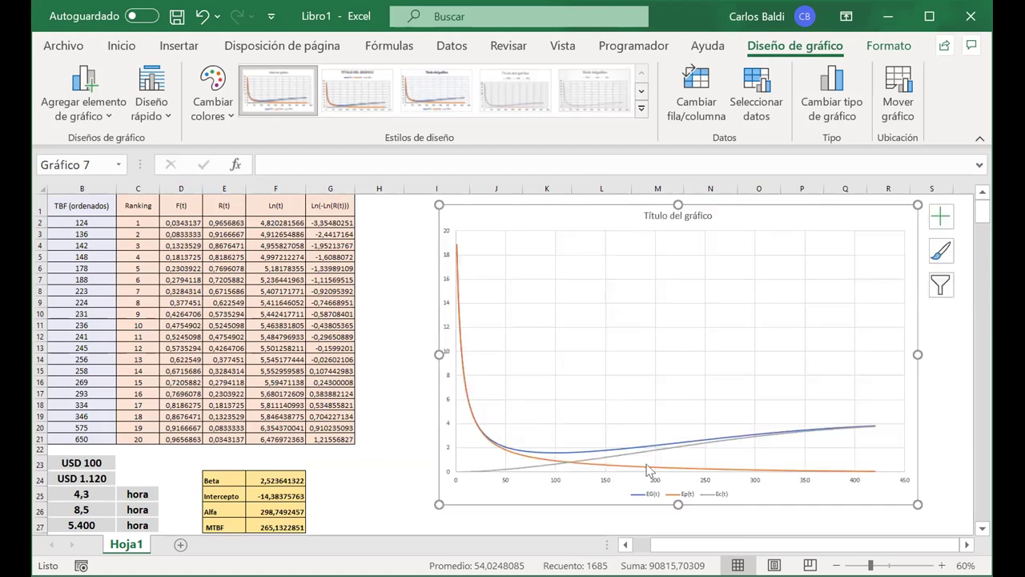
Set the chart's horizontal axis limits to a minimum of 30 and a maximum of 150
{"action": "left_click", "coordinate": [756, 485]}
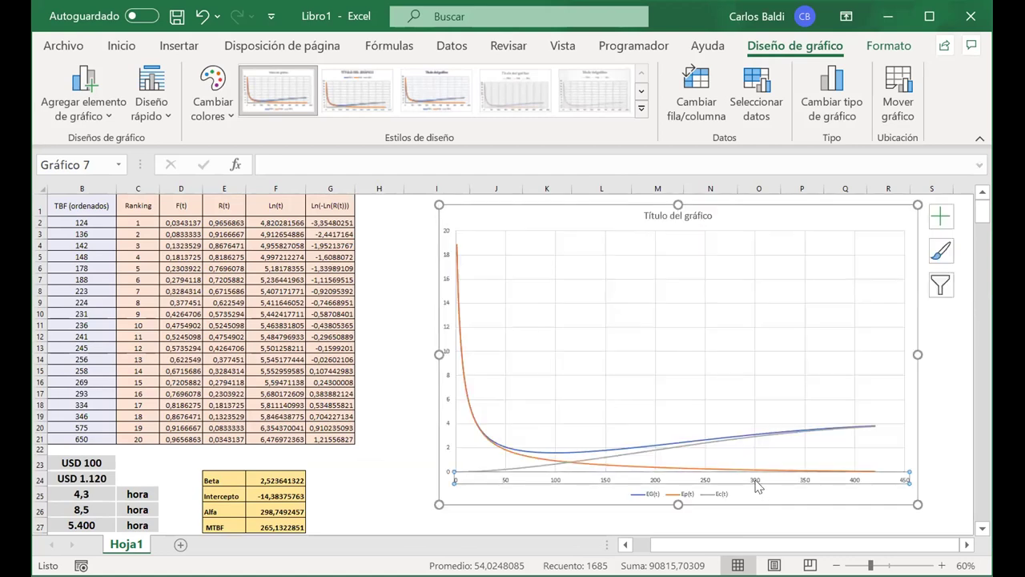
{"action": "right_click", "coordinate": [611, 469]}
{"action": "key", "text": "Return"}
{"action": "left_click", "coordinate": [842, 346]}
{"action": "key", "text": "Delete"}
{"action": "type", "text": "30"}
{"action": "left_click", "coordinate": [858, 374]}
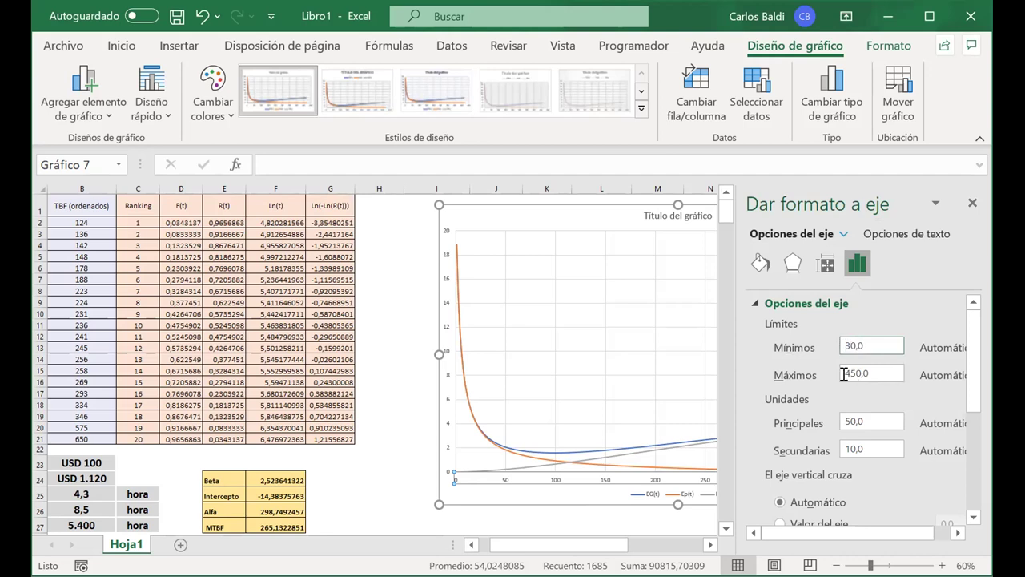
{"action": "key", "text": "BackSpace"}
{"action": "type", "text": "81"}
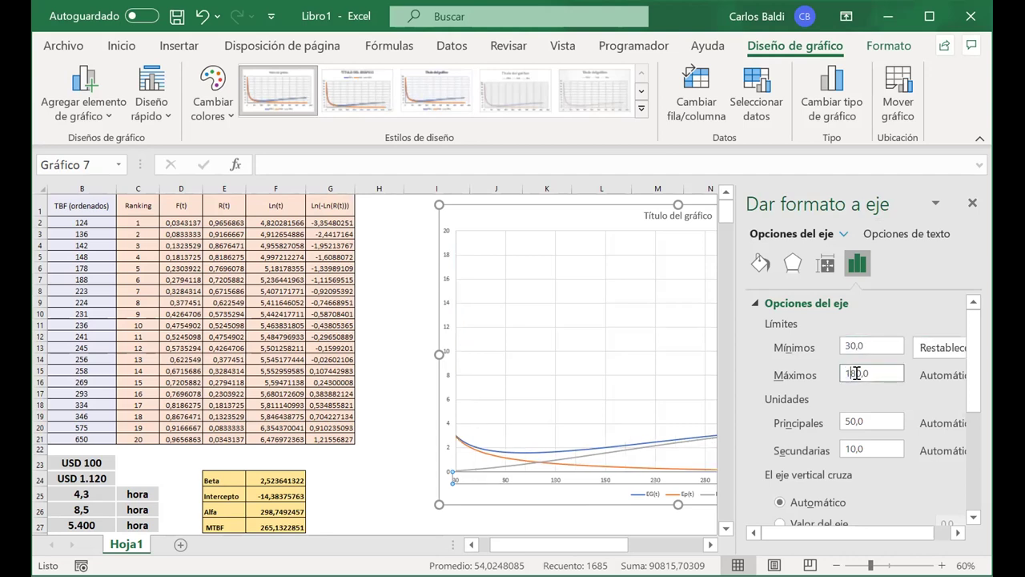
{"action": "key", "text": "Delete"}
{"action": "type", "text": "5"}
{"action": "key", "text": "Return"}
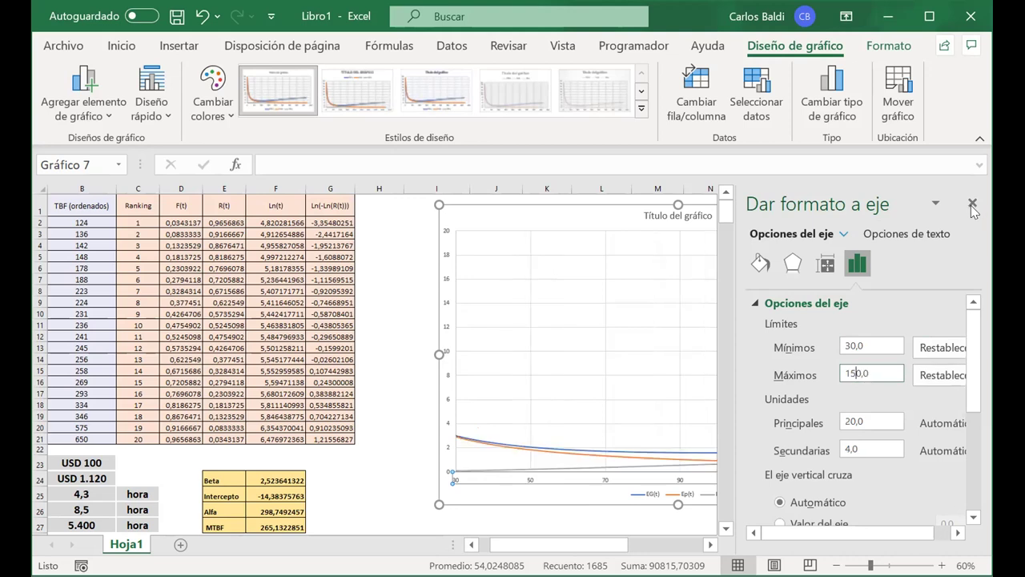
Lower the horizontal axis minimum to 10
{"action": "left_click", "coordinate": [846, 346]}
{"action": "key", "text": "Delete"}
{"action": "type", "text": "2"}
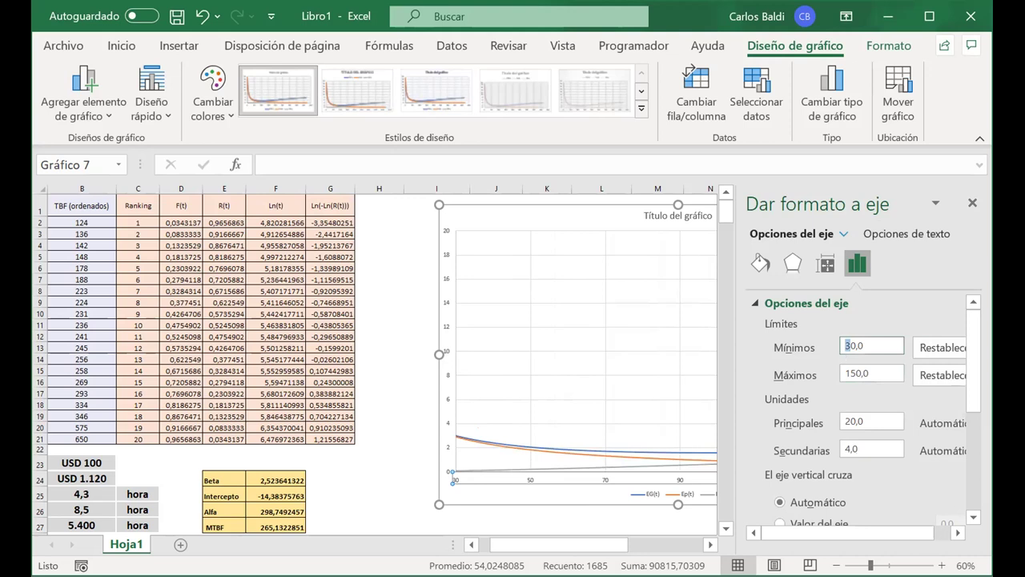
{"action": "key", "text": "Return"}
{"action": "key", "text": "Delete"}
{"action": "type", "text": "1"}
{"action": "key", "text": "Return"}
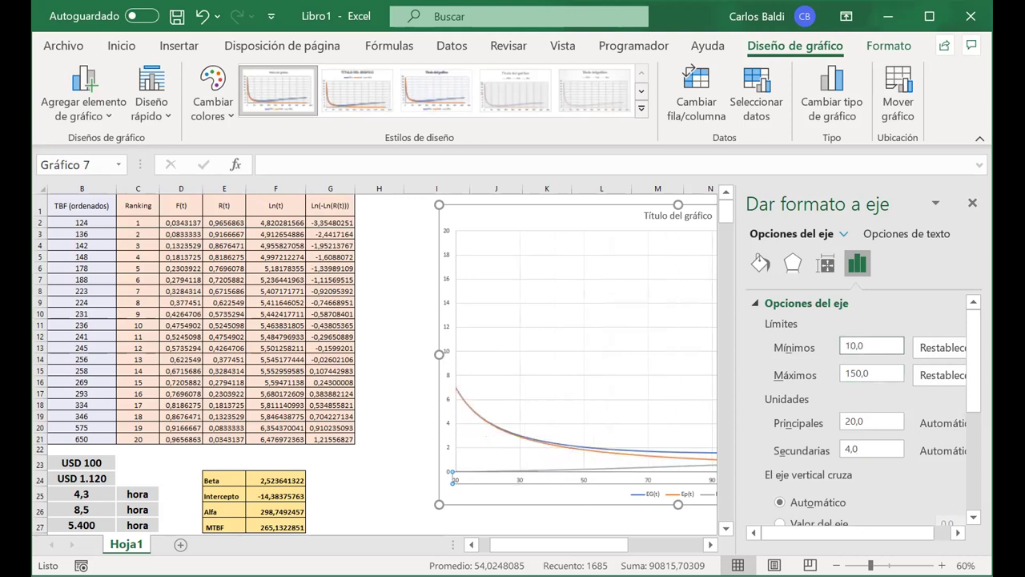
Close the axis formatting options and shrink the chart slightly so it ends in column R at about row 23
{"action": "left_click", "coordinate": [972, 203]}
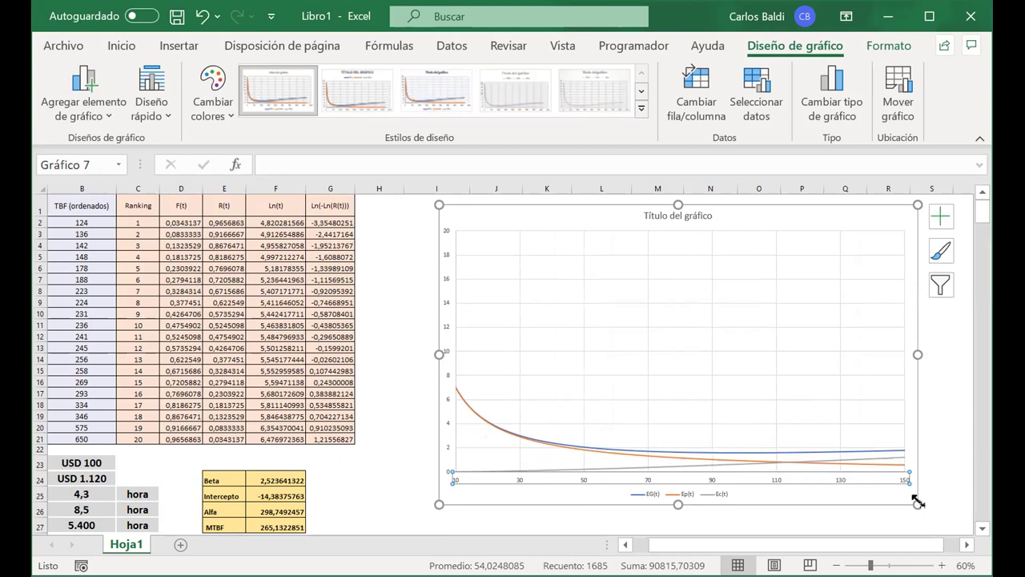
{"action": "left_click", "coordinate": [893, 483]}
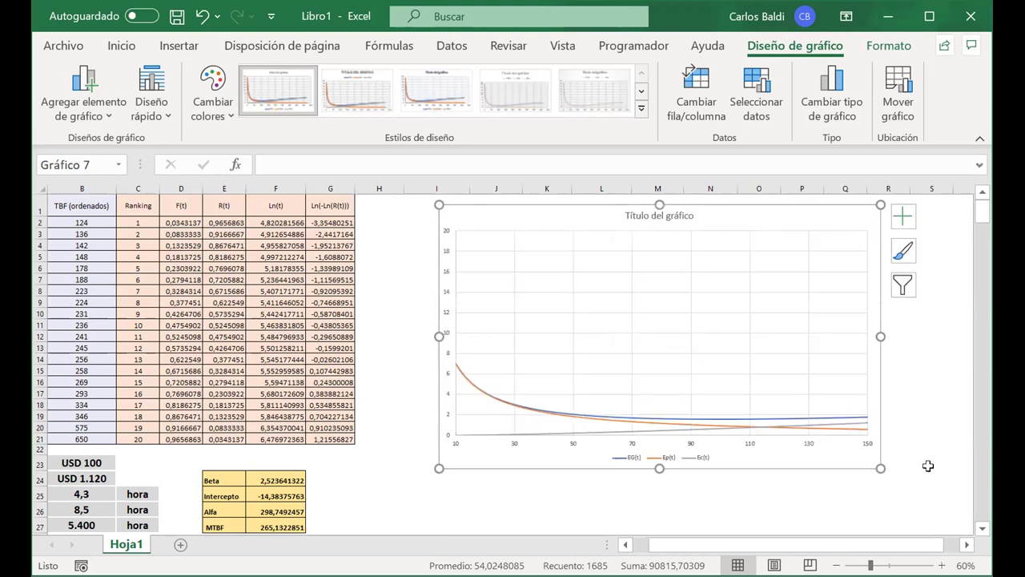
{"action": "left_click", "coordinate": [930, 466]}
Enter a MIN formula in L26 over the EG(t) values from L32 down to the end of the table
{"action": "scroll", "coordinate": [929, 468], "scroll_direction": "down", "scroll_amount": 5}
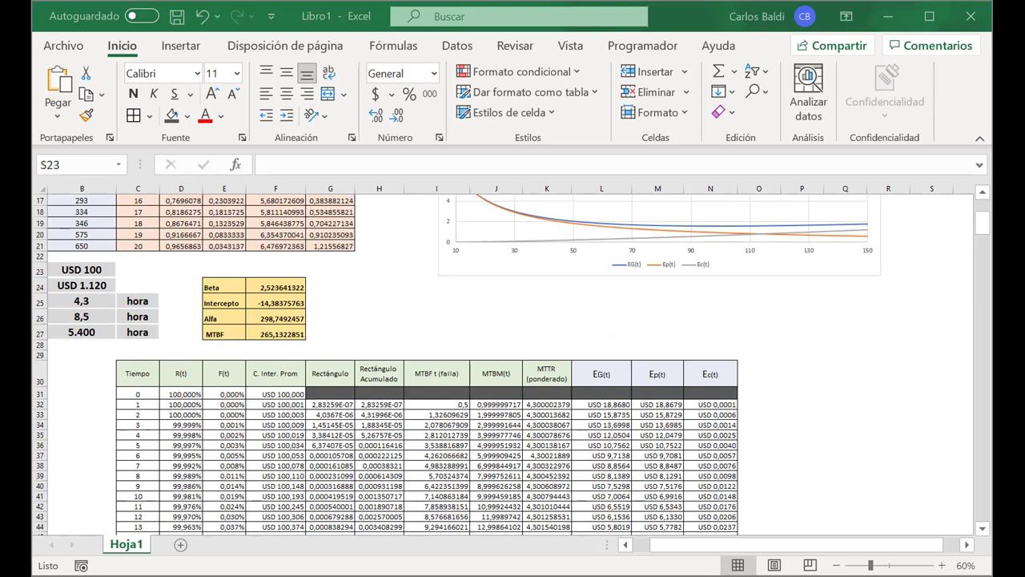
{"action": "left_click", "coordinate": [653, 331]}
{"action": "left_click", "coordinate": [612, 333]}
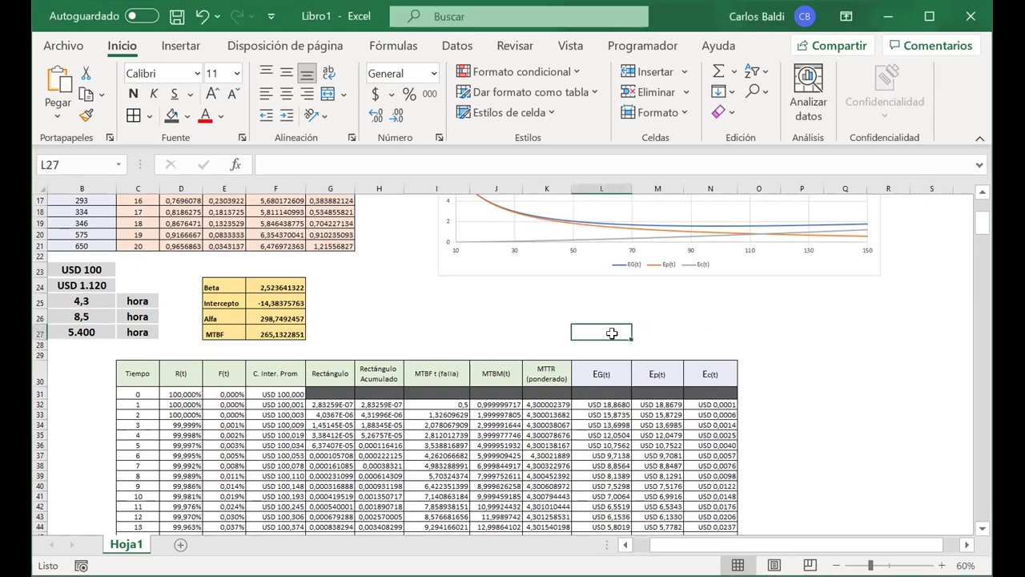
{"action": "key", "text": "Up"}
{"action": "type", "text": "="}
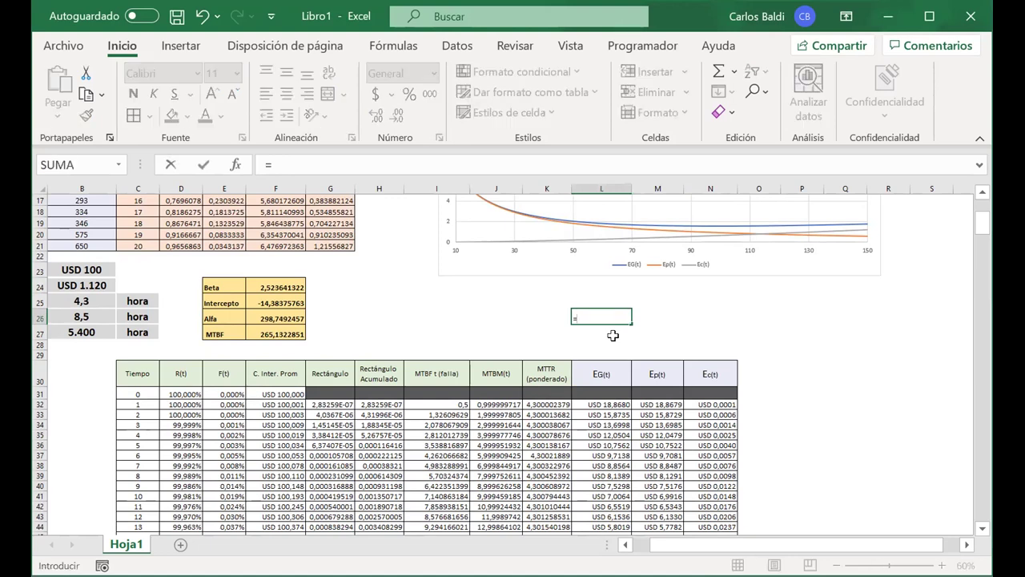
{"action": "type", "text": "mi"}
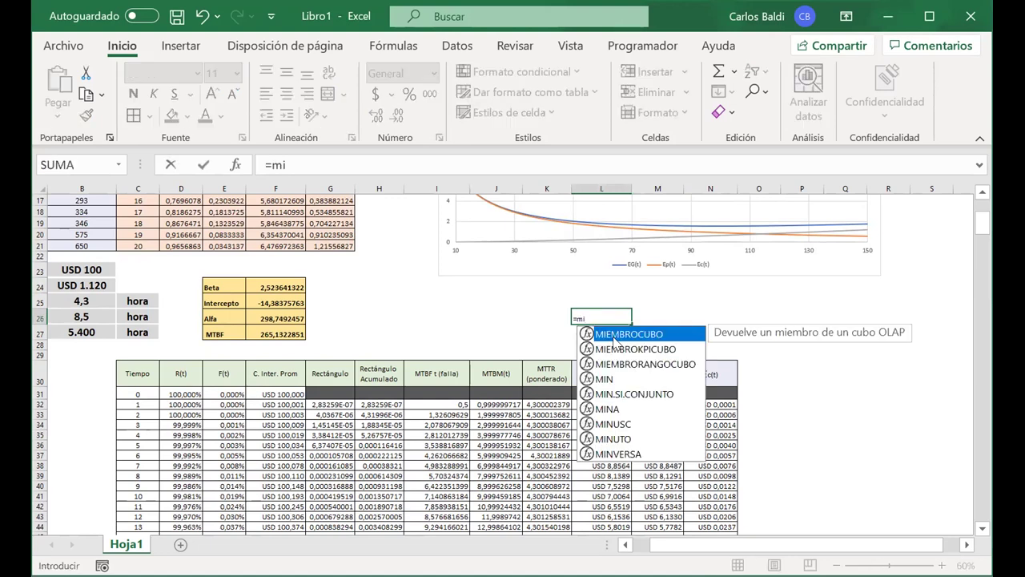
{"action": "type", "text": "n"}
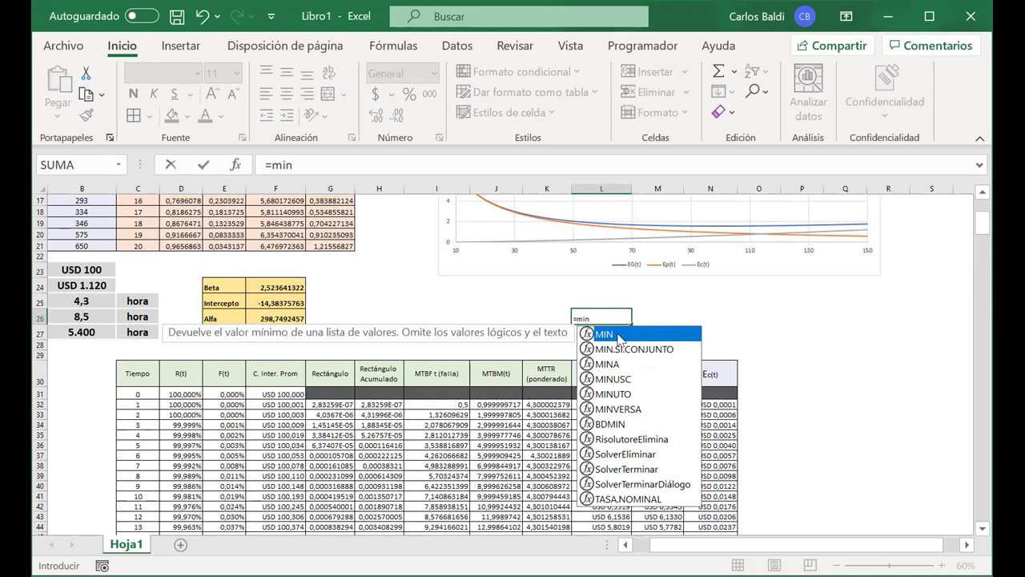
{"action": "double_click", "coordinate": [617, 334]}
{"action": "left_click", "coordinate": [602, 405]}
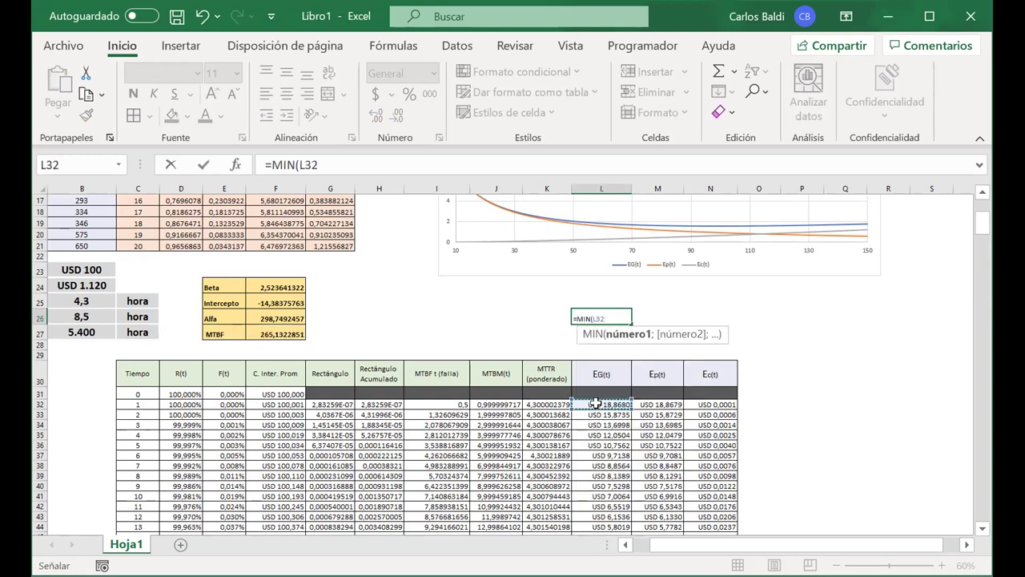
{"action": "left_click_drag", "start_coordinate": [602, 405], "coordinate": [596, 486]}
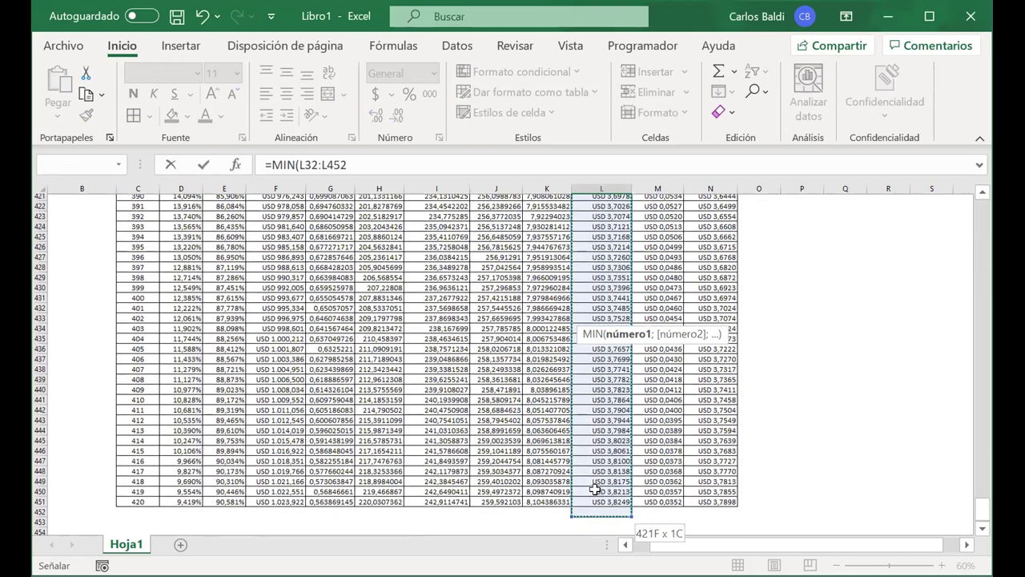
{"action": "key", "text": "Return"}
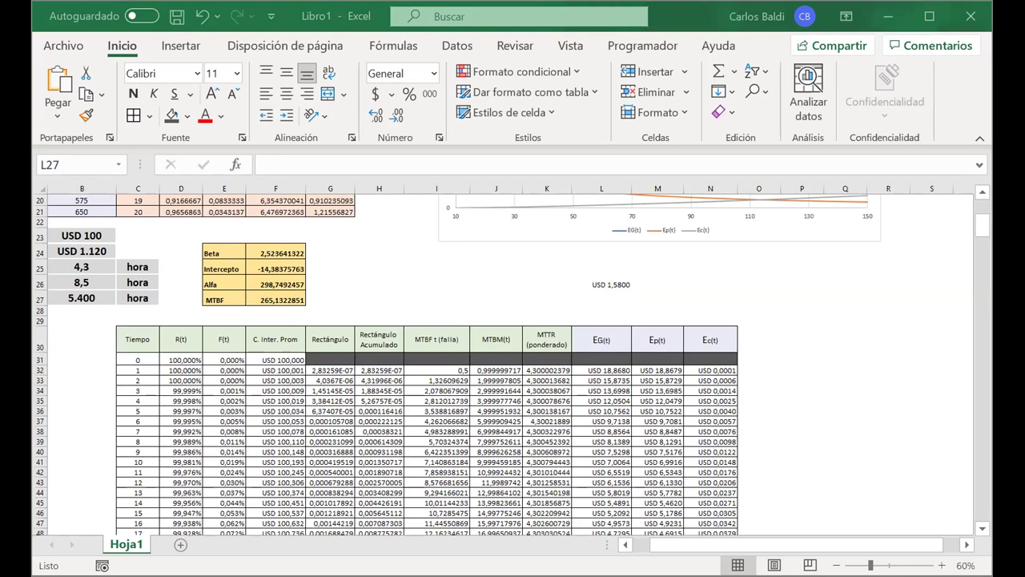
{"action": "type", "text": "=COINCIDIR("}
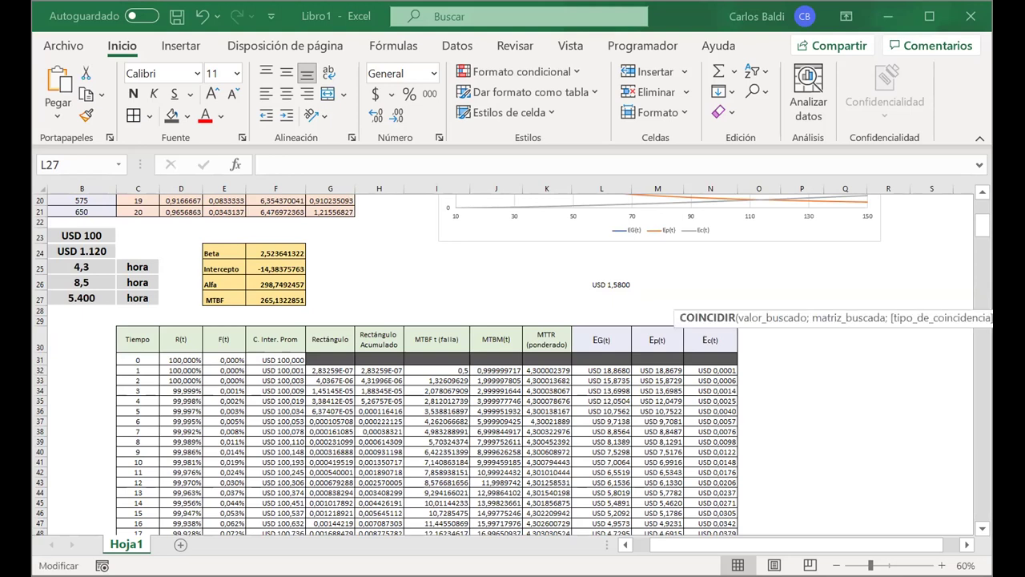
{"action": "key", "text": "Escape"}
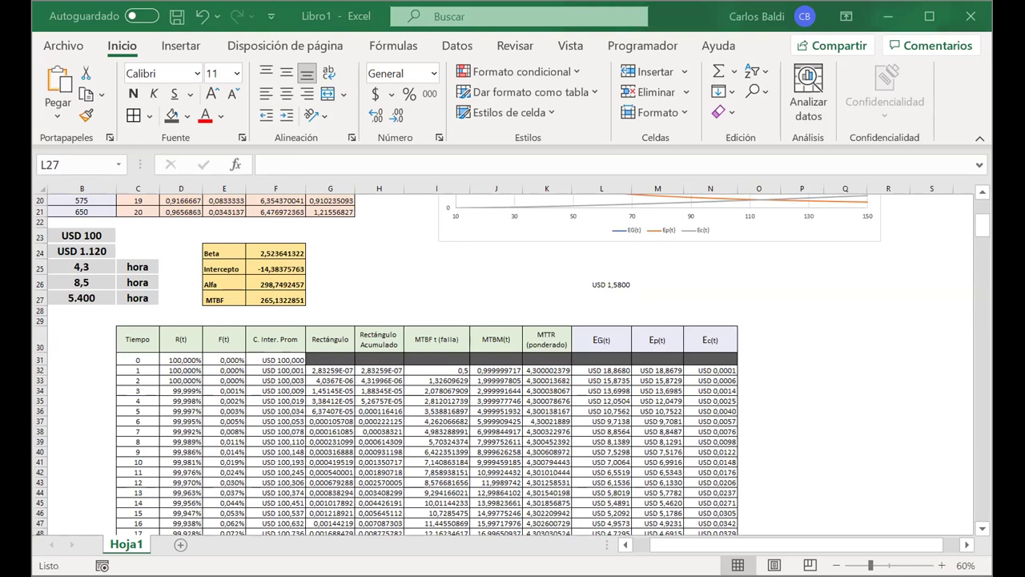
{"action": "type", "text": "=COINCIDIR("}
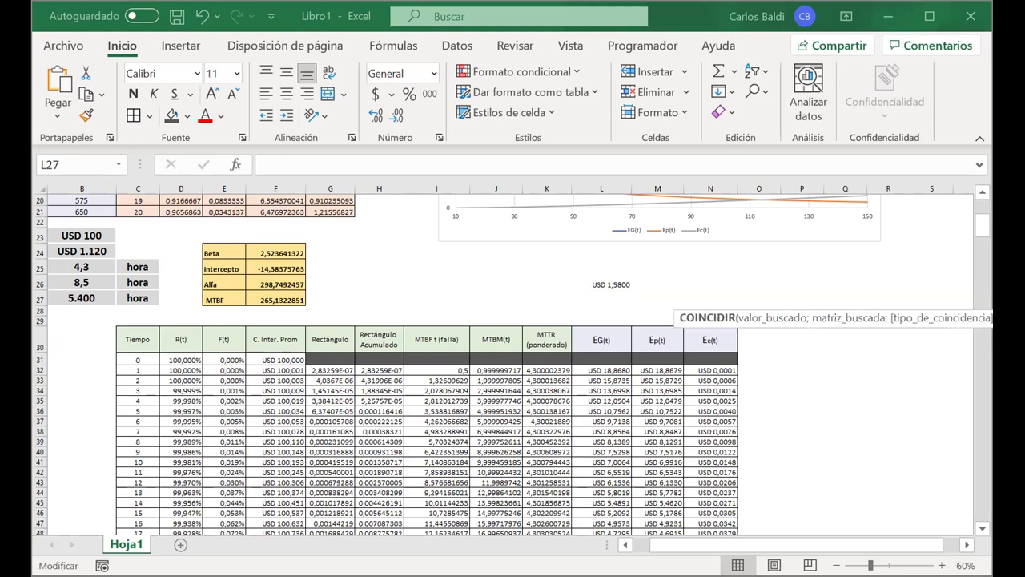
{"action": "key", "text": "Escape"}
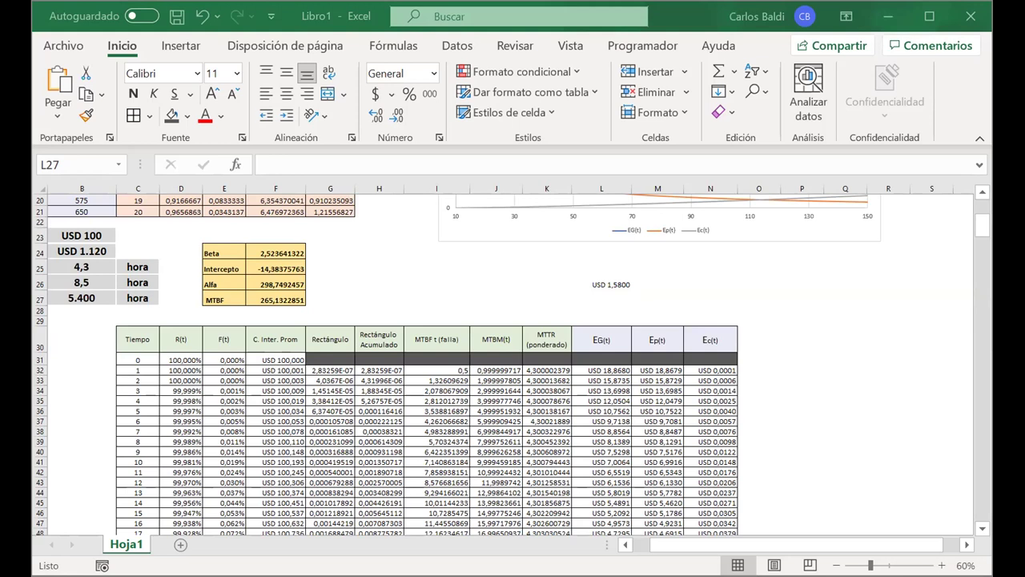
{"action": "type", "text": "=COINCIDIR("}
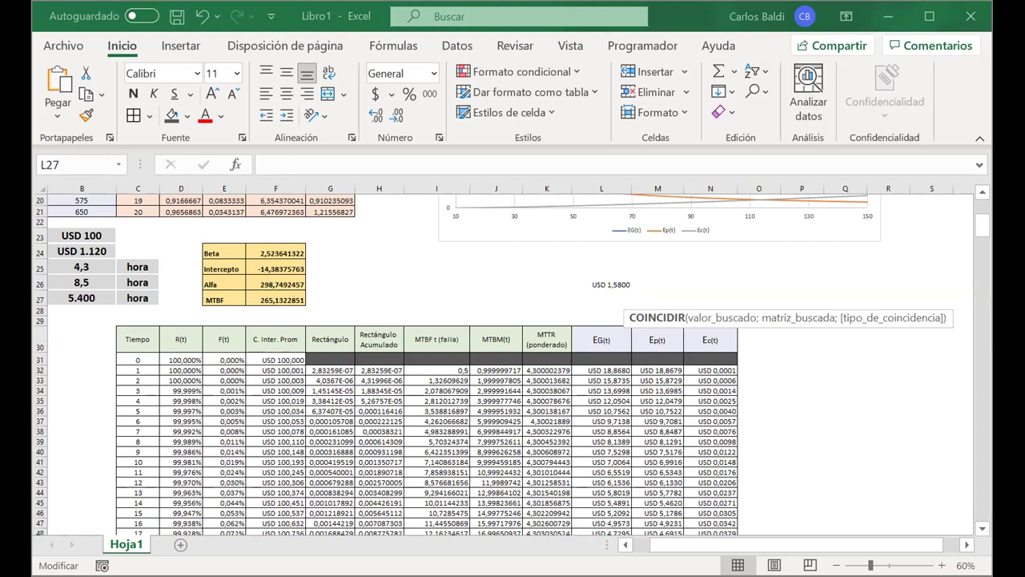
{"action": "key", "text": "Escape"}
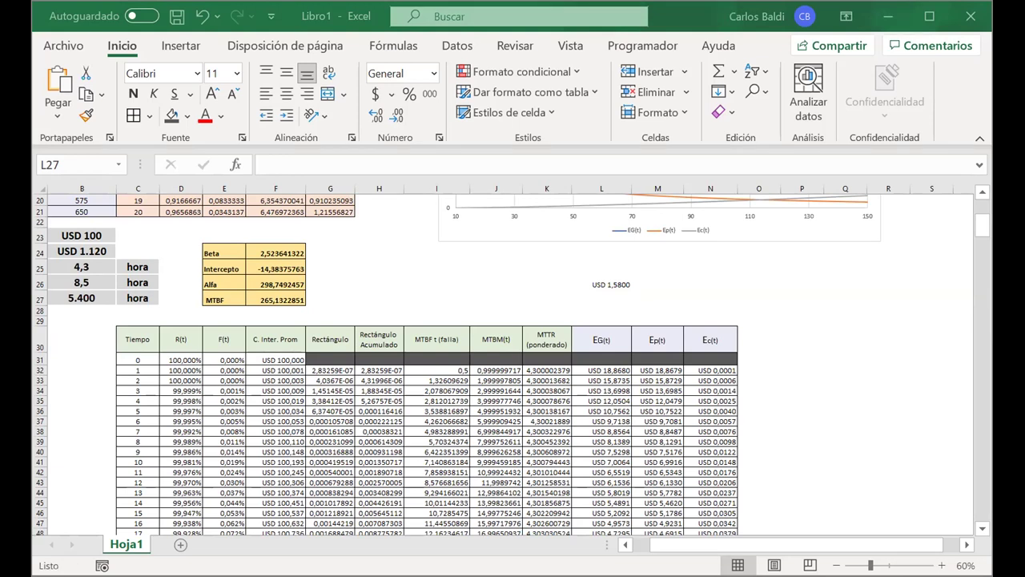
Enter =COINCIDIR(L26;L32:L451) in L27 to locate the minimum cost's position within the EG(t) values
{"action": "left_click", "coordinate": [620, 303]}
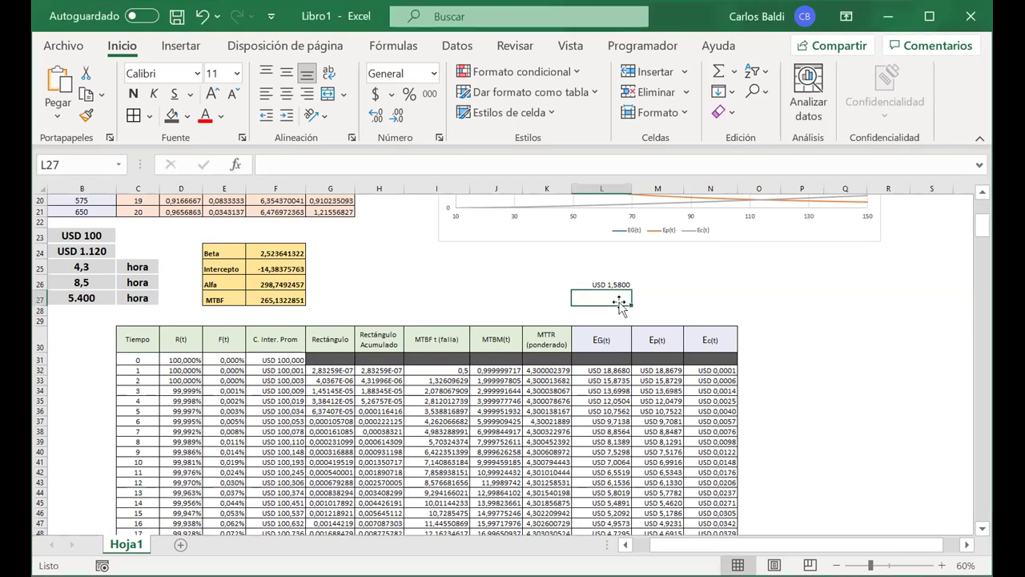
{"action": "type", "text": "=c"}
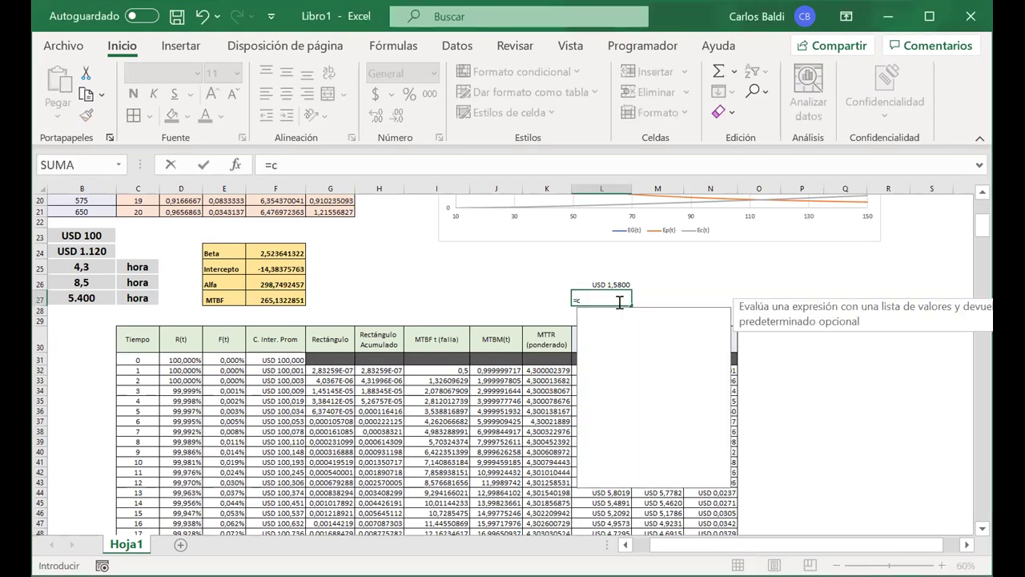
{"action": "type", "text": "oinci"}
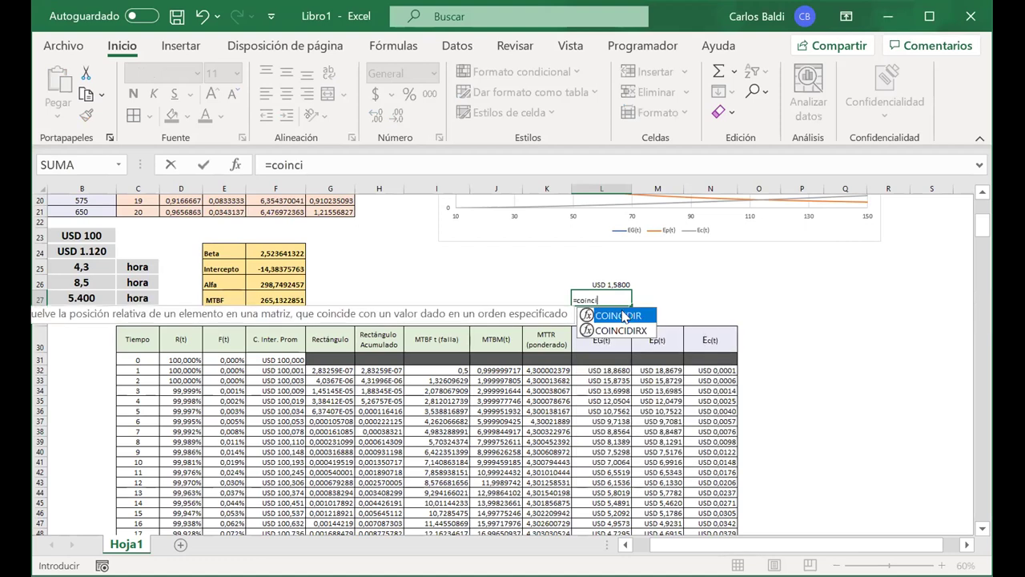
{"action": "double_click", "coordinate": [624, 316]}
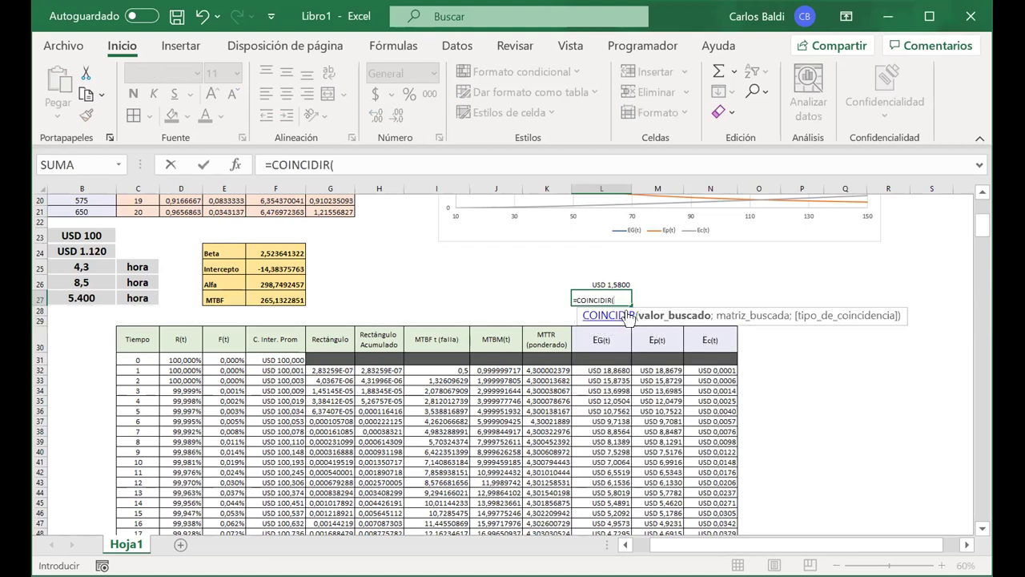
{"action": "left_click", "coordinate": [608, 284]}
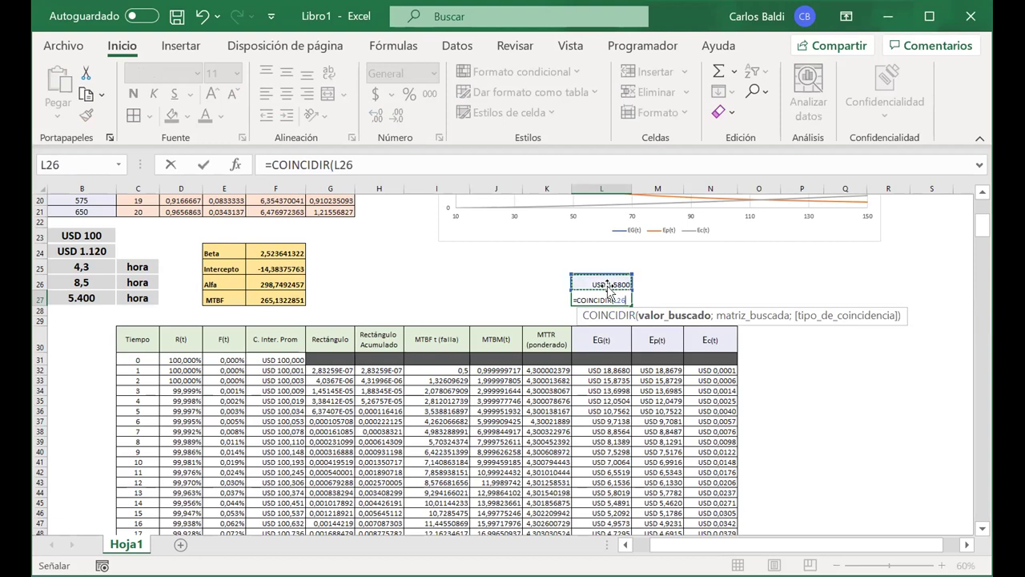
{"action": "type", "text": ";"}
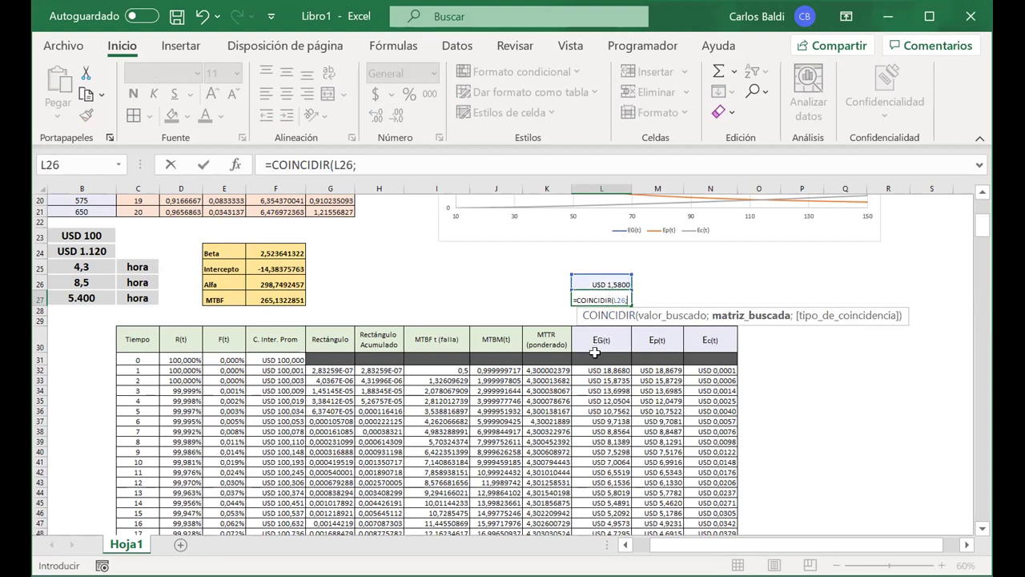
{"action": "left_click", "coordinate": [594, 370]}
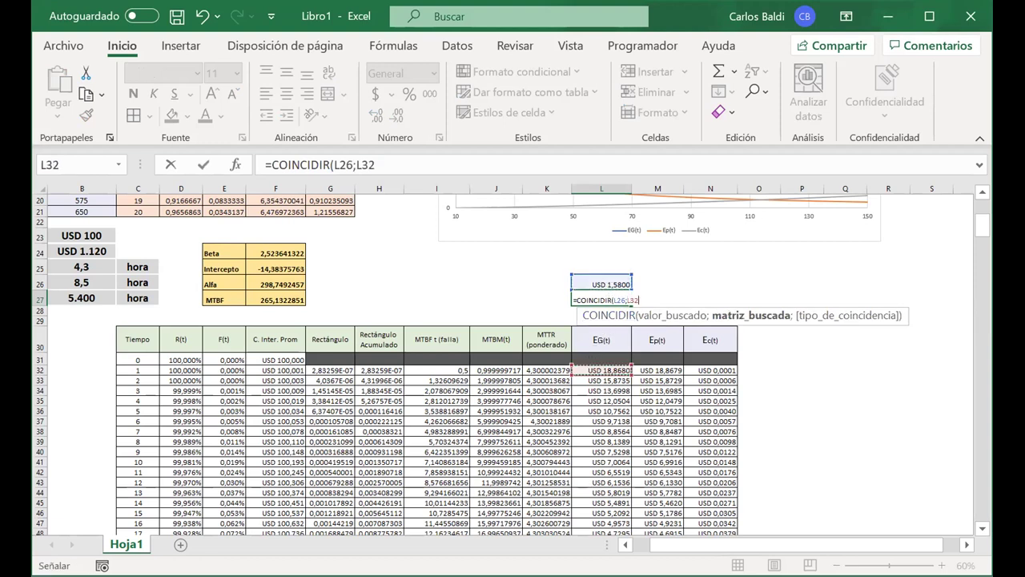
{"action": "left_click_drag", "start_coordinate": [595, 370], "coordinate": [624, 513]}
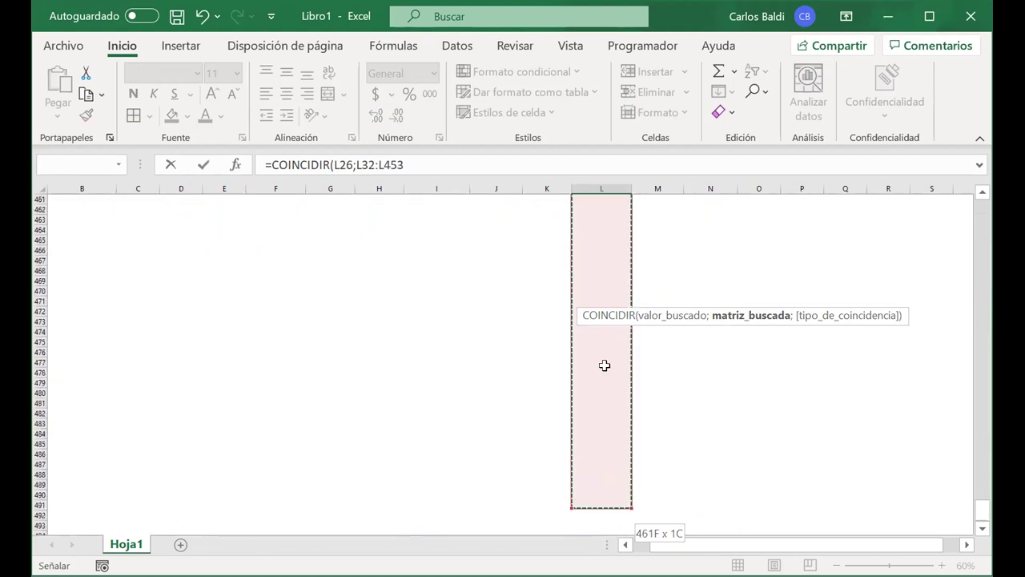
{"action": "left_click_drag", "start_coordinate": [601, 148], "coordinate": [601, 201]}
{"action": "key", "text": "Return"}
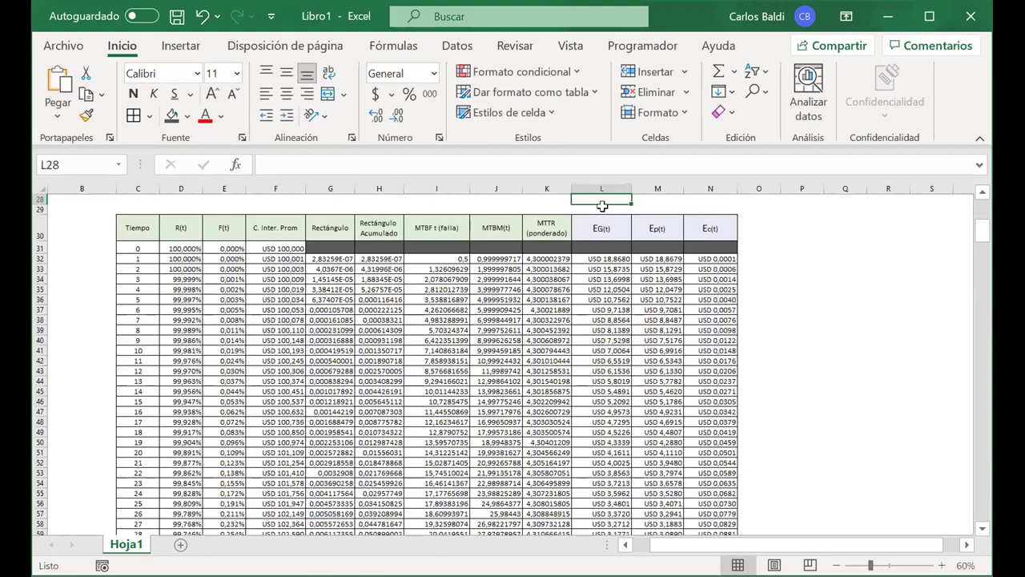
Add the exact match type 0 to the COINCIDIR formula in L27, making it =COINCIDIR(L26;L32:L451;0)
{"action": "scroll", "coordinate": [606, 230], "scroll_direction": "up", "scroll_amount": 2}
{"action": "left_click", "coordinate": [612, 250]}
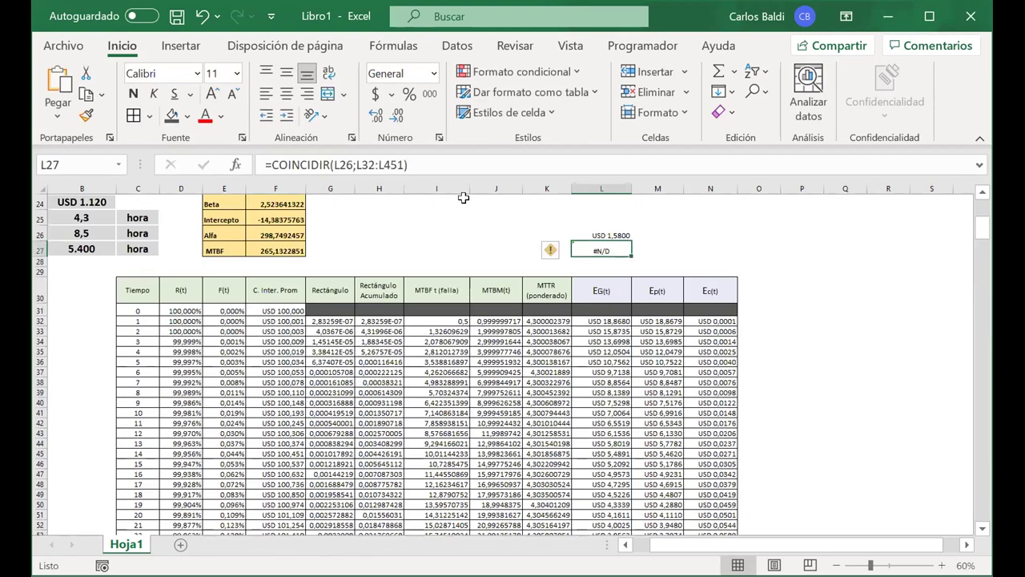
{"action": "left_click", "coordinate": [401, 164]}
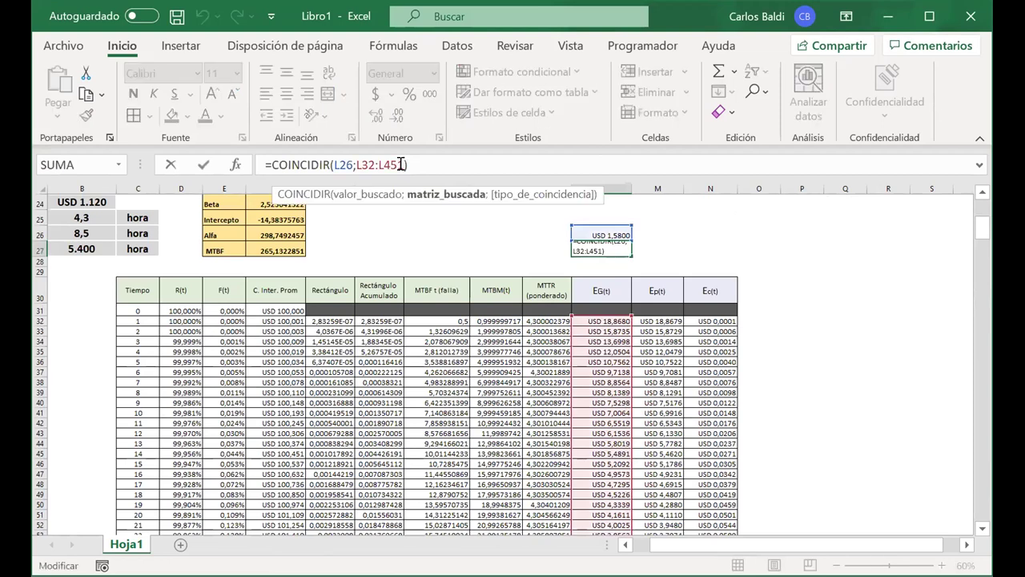
{"action": "type", "text": ";0"}
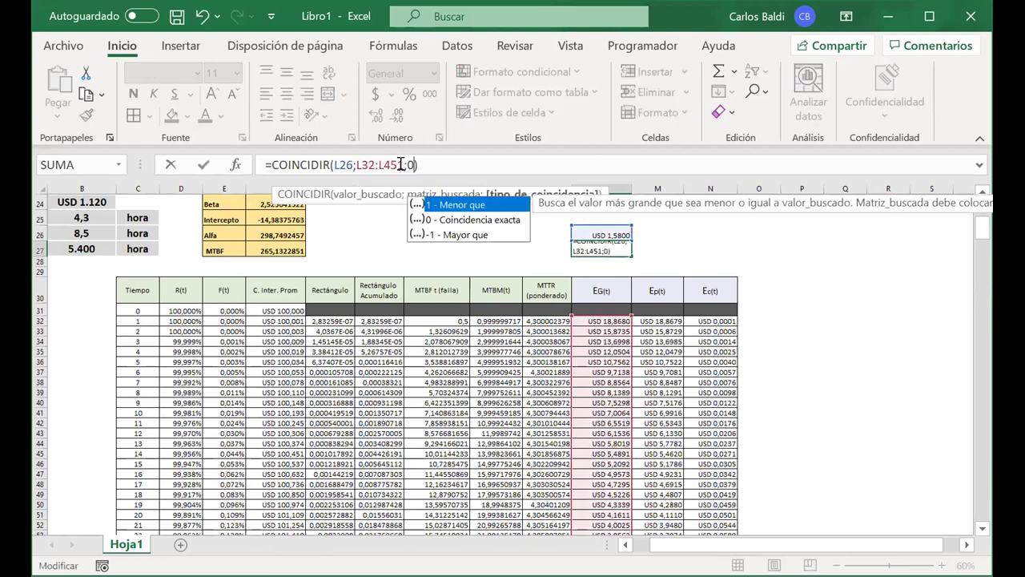
{"action": "key", "text": "Return"}
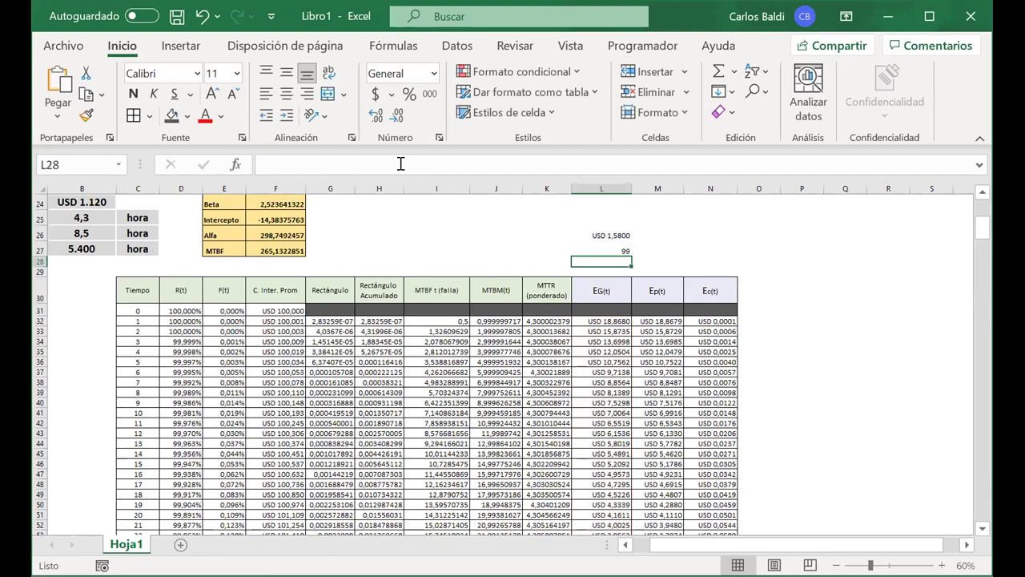
{"action": "left_click", "coordinate": [608, 252]}
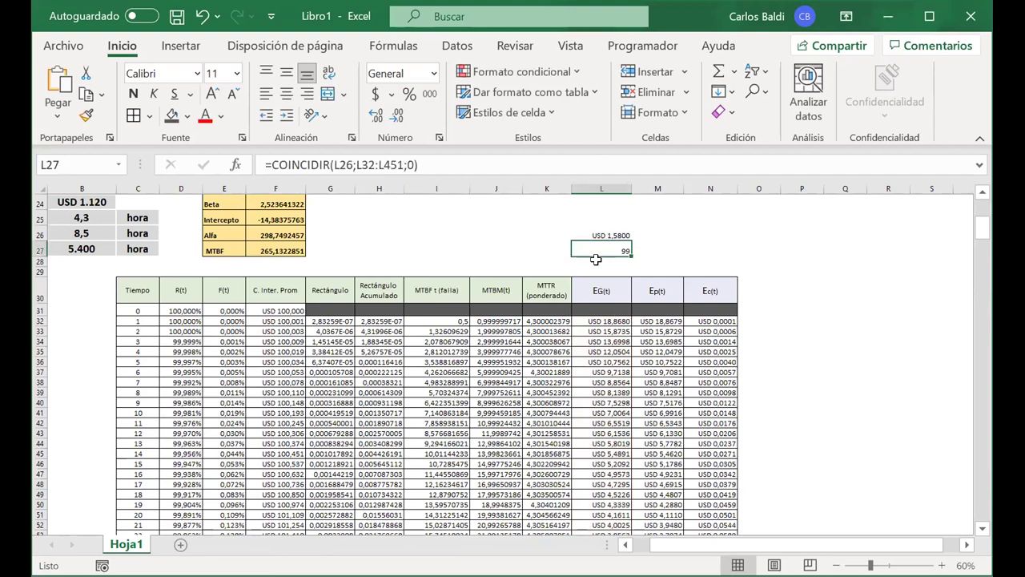
Label the two results in column K, entering Eg(t) in K26 and Tiempo in K27
{"action": "left_click", "coordinate": [548, 234]}
{"action": "type", "text": "Eg(t"}
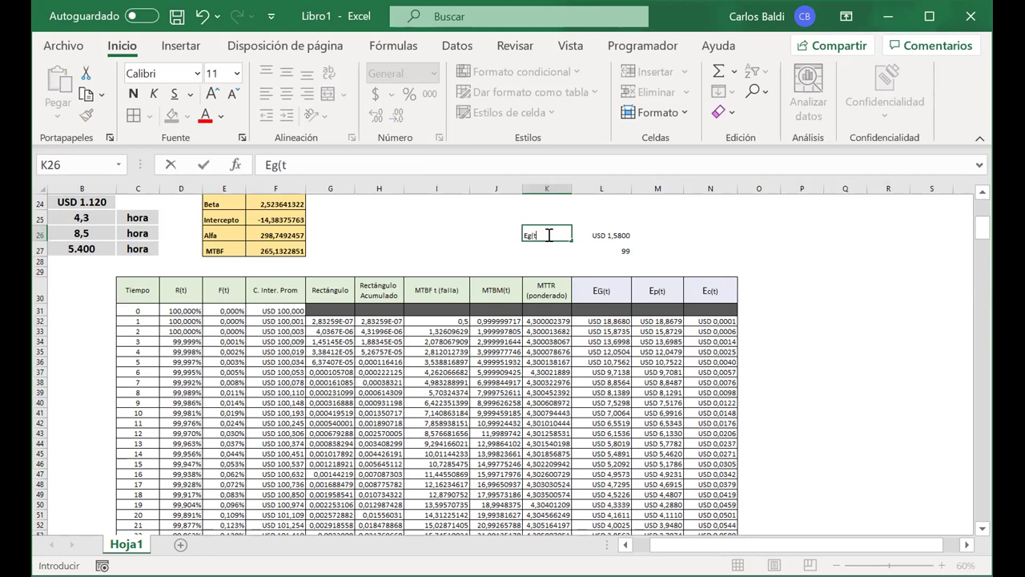
{"action": "left_click", "coordinate": [544, 248]}
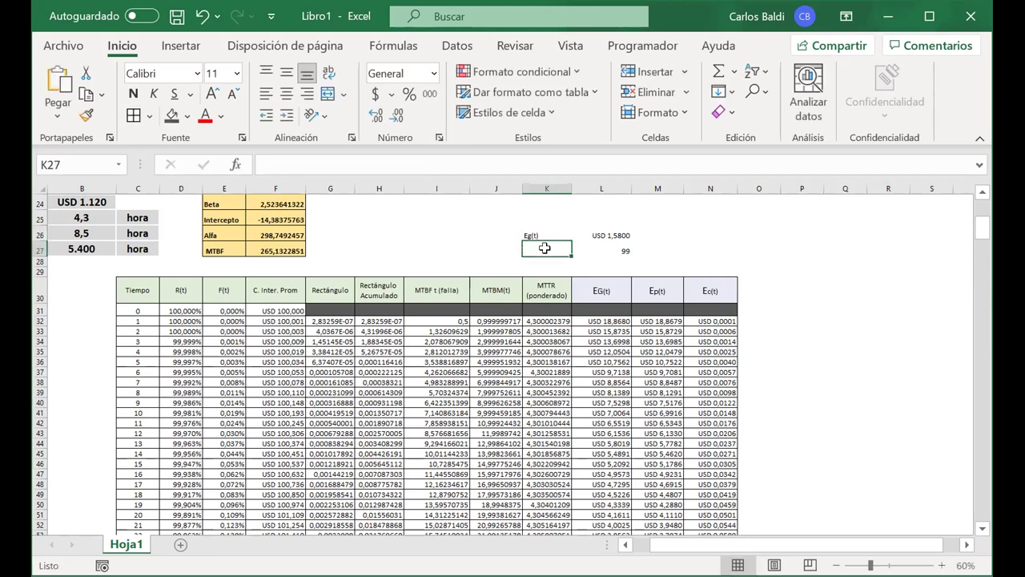
{"action": "type", "text": "Tiempo"}
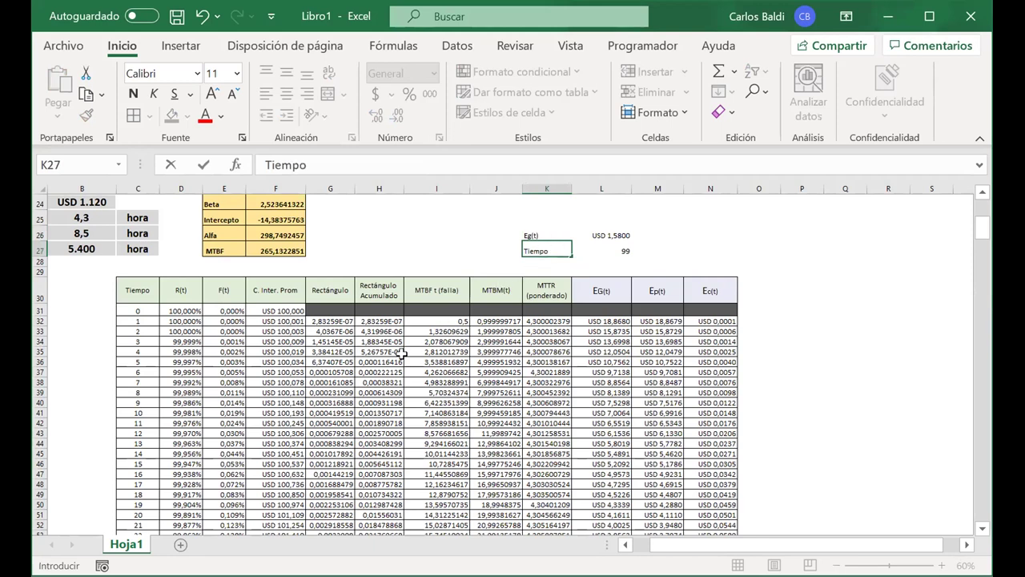
{"action": "key", "text": "Tab"}
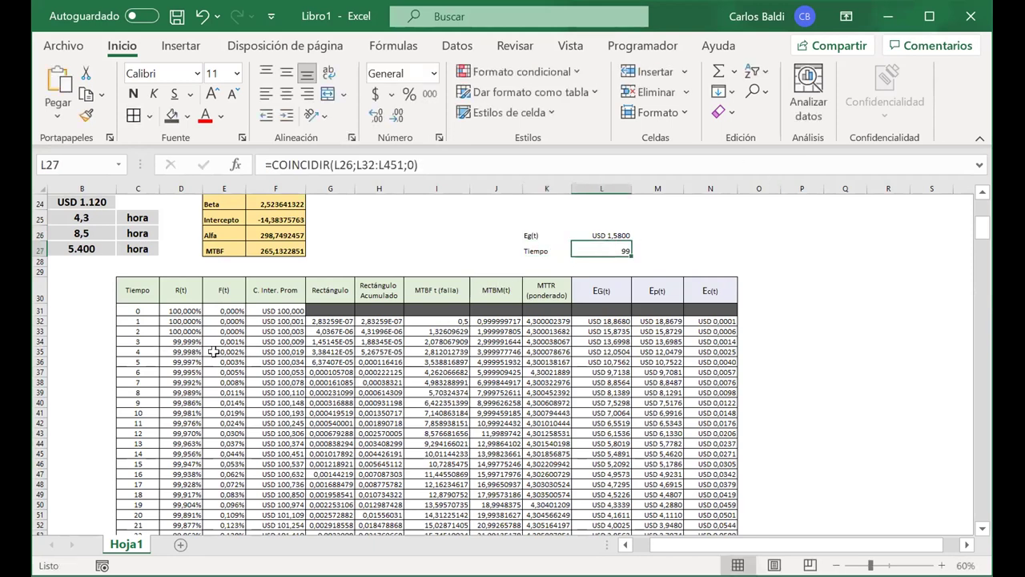
Locate the row for time 99 in the Tiempo column and examine its EG(t) value in L130
{"action": "left_click", "coordinate": [147, 391]}
{"action": "key", "text": "Down"}
{"action": "key", "text": "Down"}
{"action": "key", "text": "Down"}
{"action": "key", "text": "Down"}
{"action": "key", "text": "Down"}
{"action": "key", "text": "Down"}
{"action": "key", "text": "Down"}
{"action": "key", "text": "Down"}
{"action": "key", "text": "Down"}
{"action": "key", "text": "Down"}
{"action": "key", "text": "Down"}
{"action": "key", "text": "Down"}
{"action": "key", "text": "Down"}
{"action": "key", "text": "Down"}
{"action": "key", "text": "Down"}
{"action": "key", "text": "Down"}
{"action": "key", "text": "Down"}
{"action": "key", "text": "Down"}
{"action": "key", "text": "Down"}
{"action": "key", "text": "Down"}
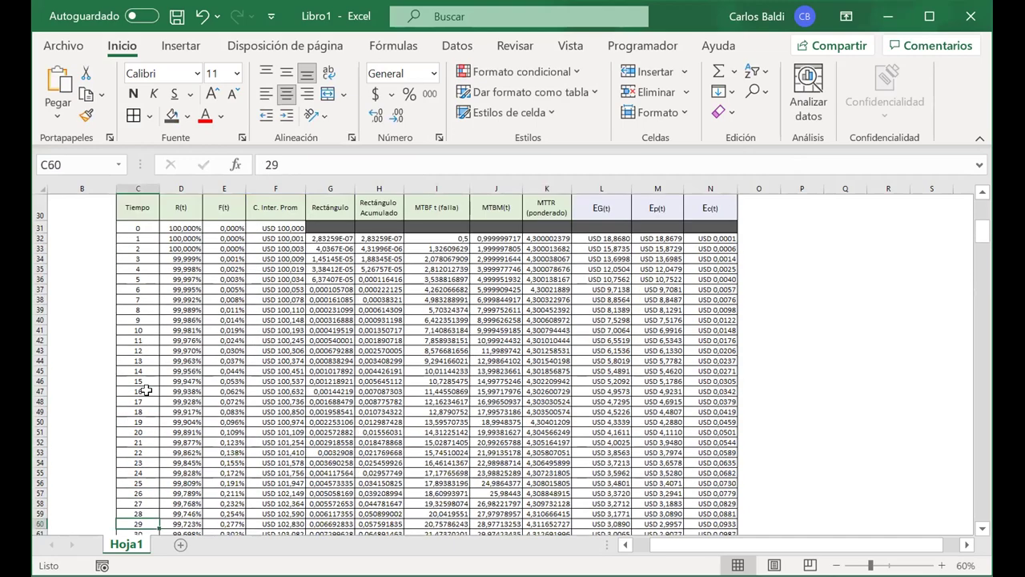
{"action": "key", "text": "Down"}
{"action": "key", "text": "Down"}
{"action": "key", "text": "Down"}
{"action": "key", "text": "Down"}
{"action": "key", "text": "Down"}
{"action": "key", "text": "Down"}
{"action": "key", "text": "Down"}
{"action": "key", "text": "Down"}
{"action": "key", "text": "Down"}
{"action": "key", "text": "Down"}
{"action": "key", "text": "Down"}
{"action": "key", "text": "Down"}
{"action": "key", "text": "Down"}
{"action": "key", "text": "Down"}
{"action": "key", "text": "Down"}
{"action": "key", "text": "Down"}
{"action": "key", "text": "Down"}
{"action": "key", "text": "Down"}
{"action": "key", "text": "Down"}
{"action": "key", "text": "Down"}
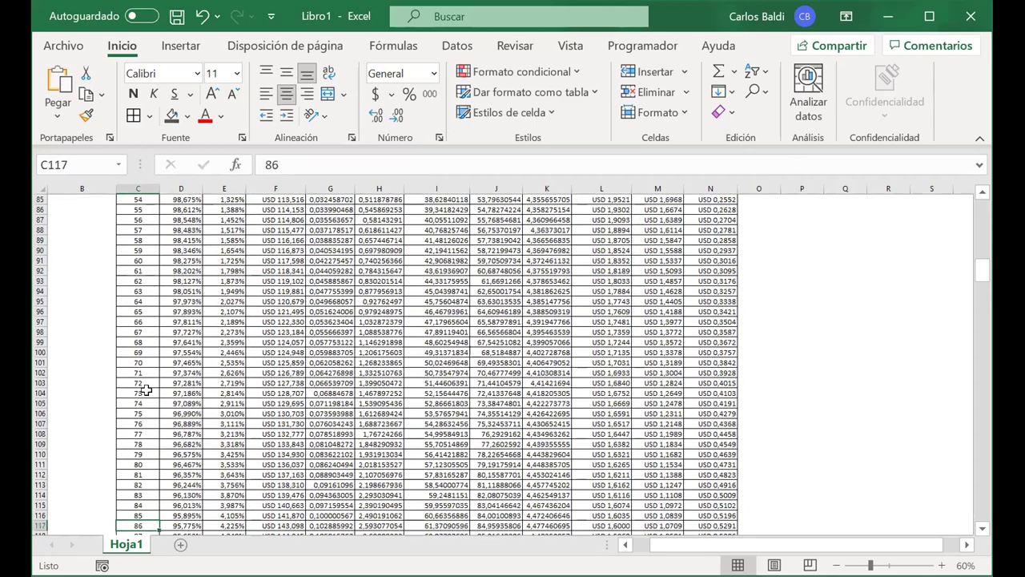
{"action": "key", "text": "Up"}
{"action": "key", "text": "Up"}
{"action": "key", "text": "Up"}
{"action": "key", "text": "Up"}
{"action": "key", "text": "Up"}
{"action": "key", "text": "Up"}
{"action": "key", "text": "Right"}
{"action": "key", "text": "Right"}
{"action": "key", "text": "Right"}
{"action": "key", "text": "Right"}
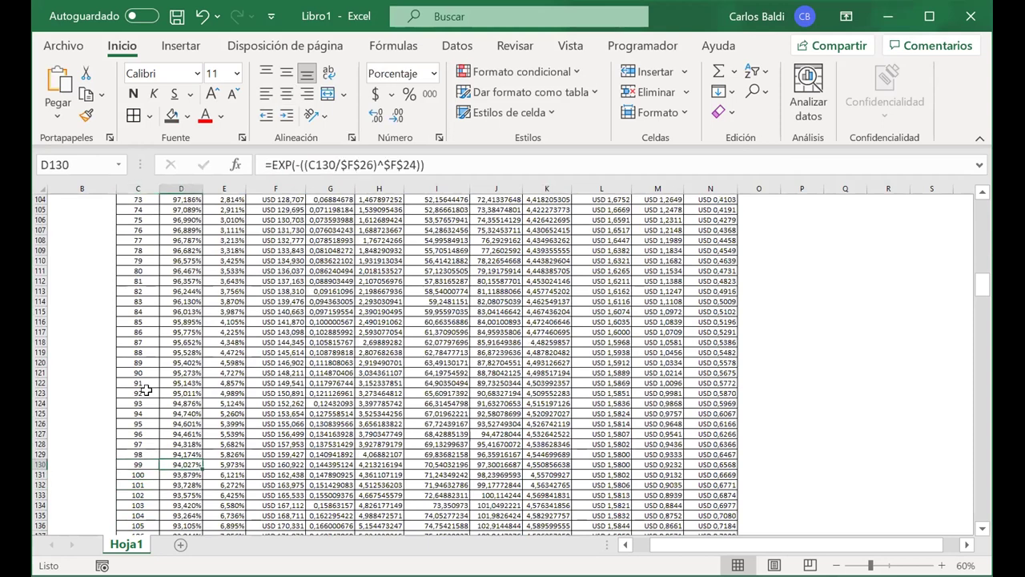
{"action": "key", "text": "Right"}
{"action": "key", "text": "Right"}
{"action": "key", "text": "Right"}
{"action": "key", "text": "Right"}
{"action": "key", "text": "Right"}
{"action": "key", "text": "Right"}
{"action": "key", "text": "Left"}
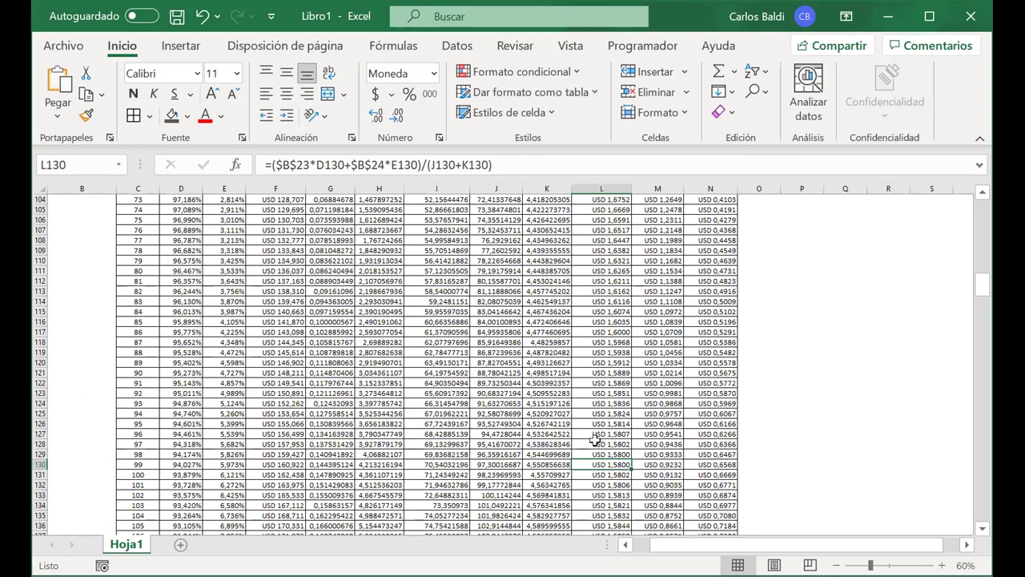
Highlight the rows for times 98 and 99, from C129 to L130, with a light gold fill
{"action": "left_click_drag", "start_coordinate": [588, 451], "coordinate": [126, 469]}
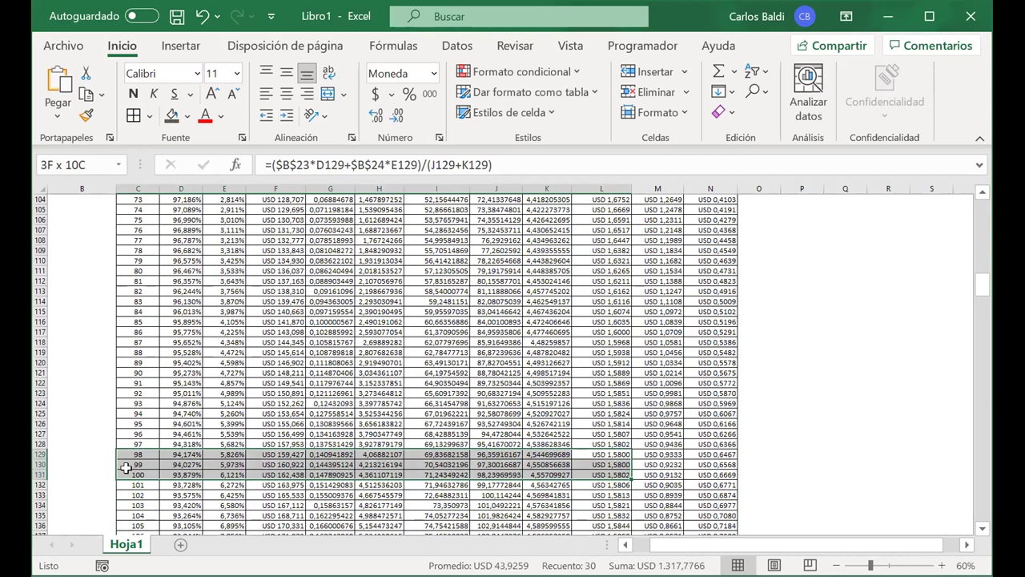
{"action": "left_click_drag", "start_coordinate": [126, 469], "coordinate": [126, 463]}
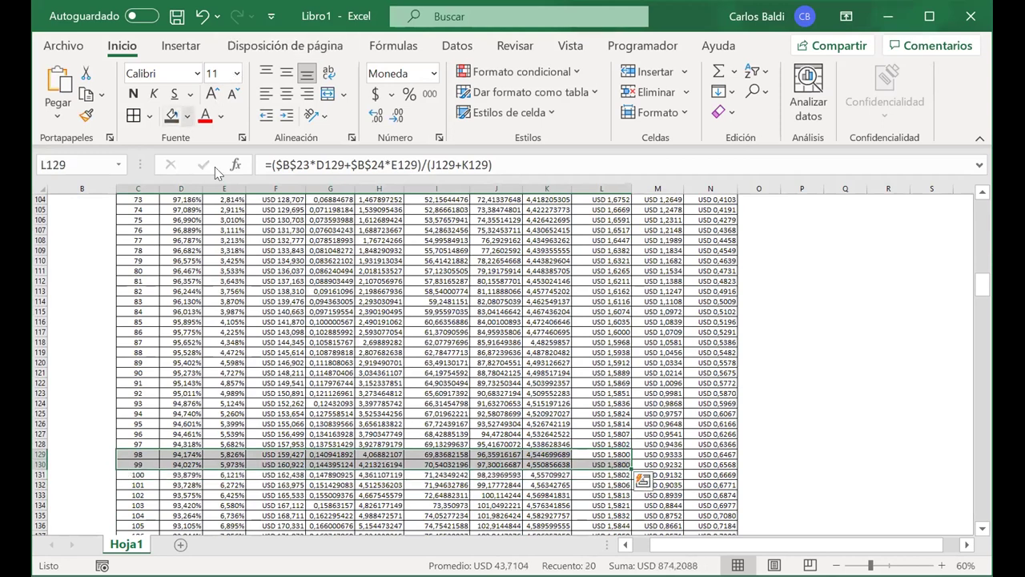
{"action": "left_click", "coordinate": [187, 116]}
{"action": "left_click", "coordinate": [282, 202]}
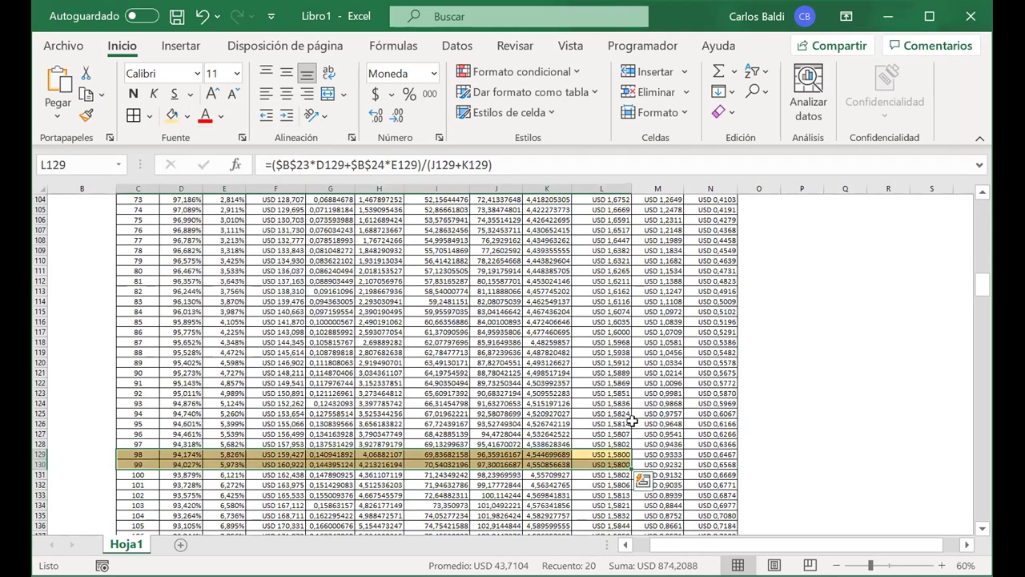
Show the EG(t) values in L129:L130 with six decimal places to compare the two lowest costs
{"action": "left_click_drag", "start_coordinate": [603, 455], "coordinate": [602, 465]}
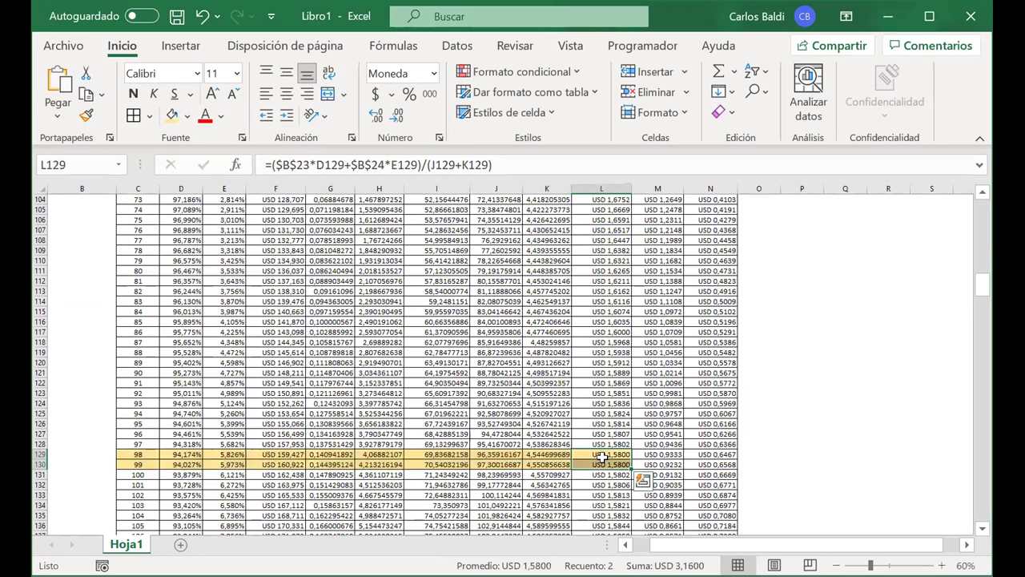
{"action": "left_click", "coordinate": [398, 117]}
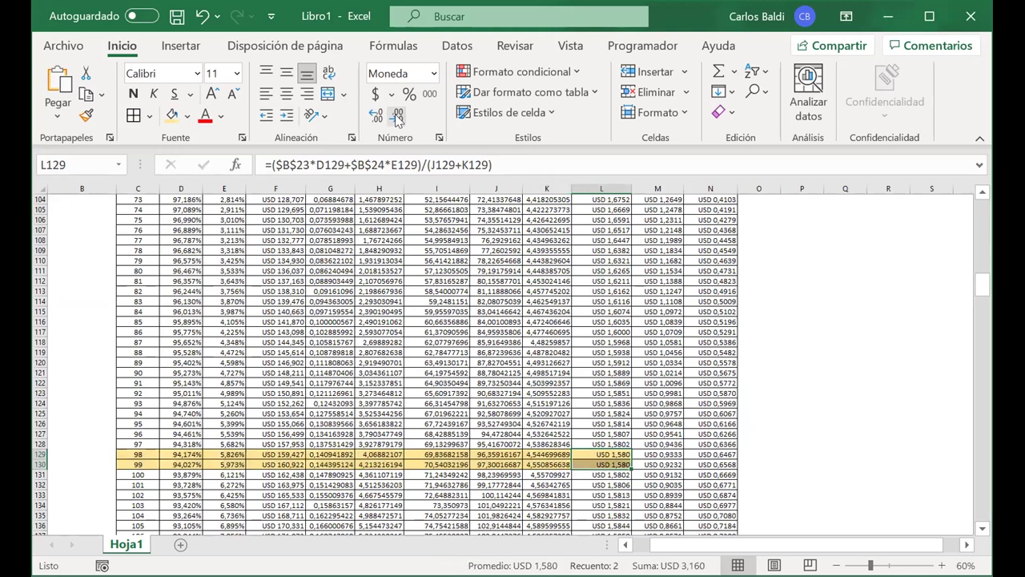
{"action": "left_click", "coordinate": [377, 116]}
{"action": "left_click", "coordinate": [377, 117]}
{"action": "left_click", "coordinate": [376, 117]}
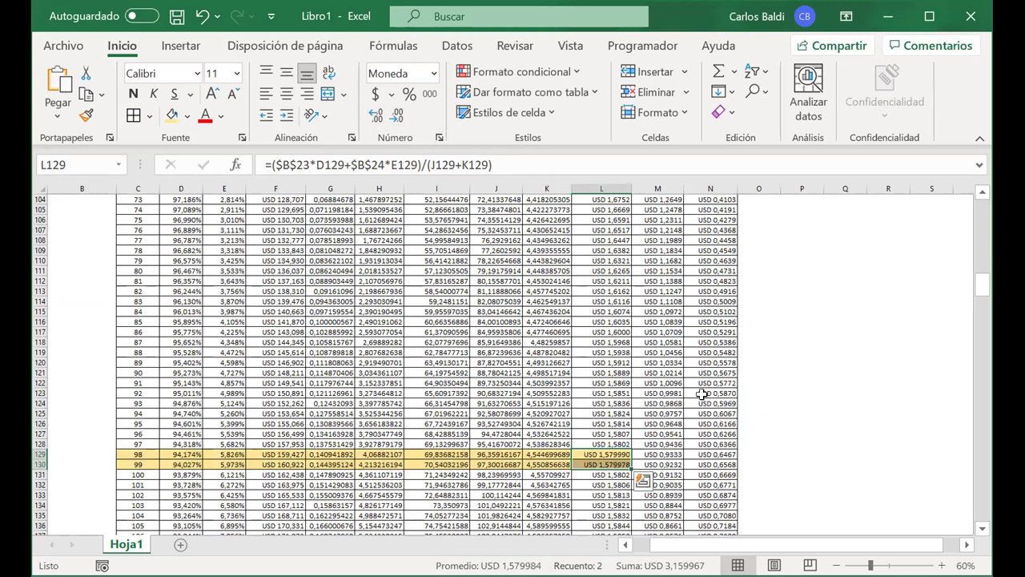
{"action": "left_click", "coordinate": [622, 462]}
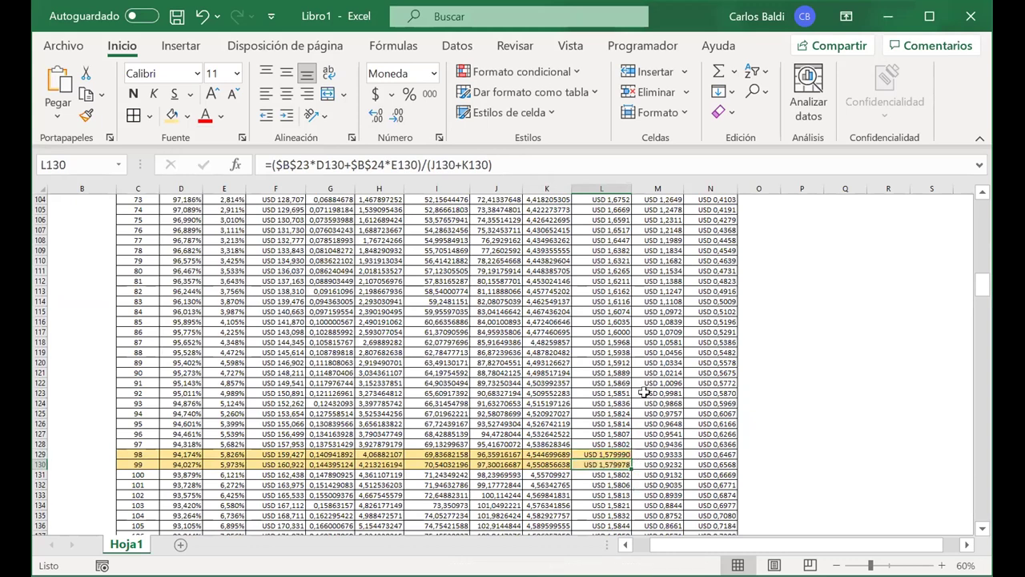
Set the preventive cost Cp in B23 to 400 and check the Eg(t) and Tiempo results in K26:L27
{"action": "scroll", "coordinate": [647, 401], "scroll_direction": "up", "scroll_amount": 20}
{"action": "scroll", "coordinate": [647, 400], "scroll_direction": "down", "scroll_amount": 4}
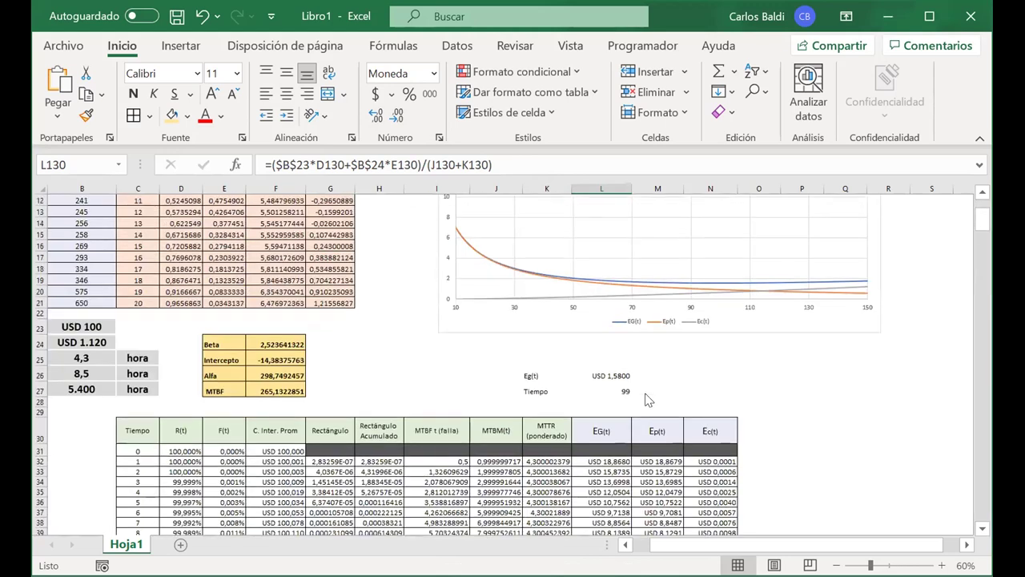
{"action": "scroll", "coordinate": [647, 400], "scroll_direction": "down", "scroll_amount": 1}
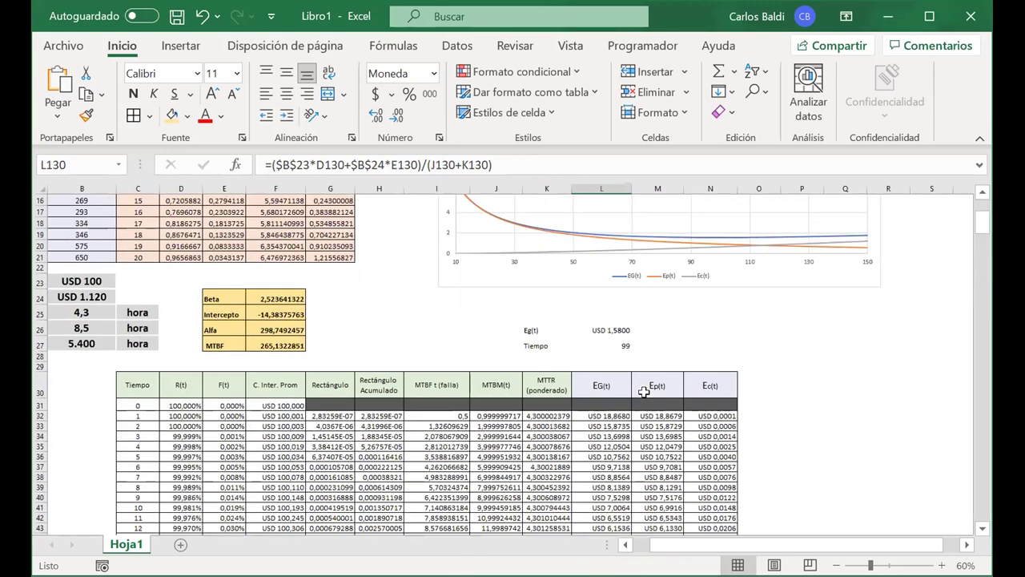
{"action": "left_click", "coordinate": [604, 343]}
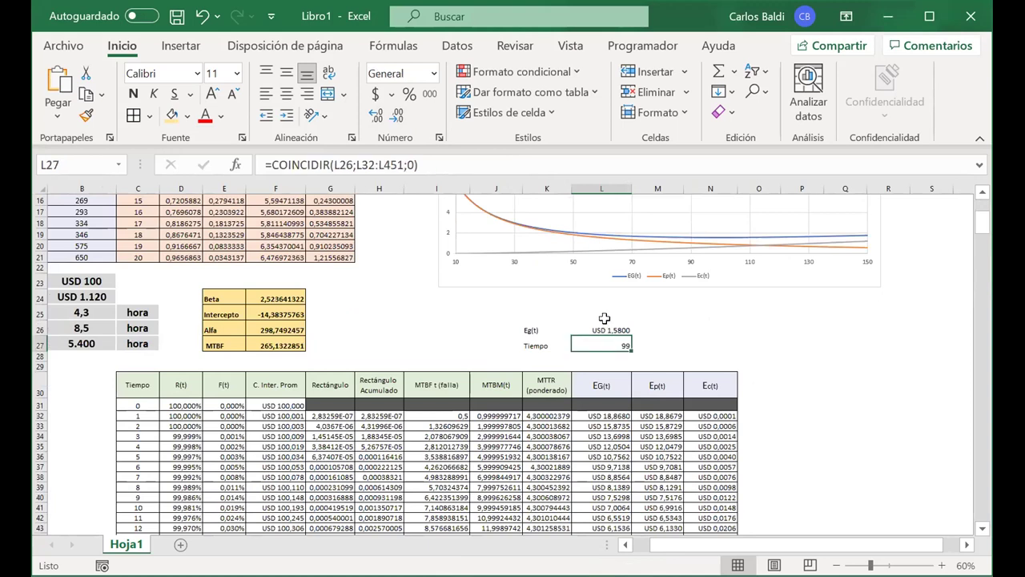
{"action": "left_click", "coordinate": [599, 329]}
{"action": "left_click", "coordinate": [592, 342]}
{"action": "left_click", "coordinate": [92, 279]}
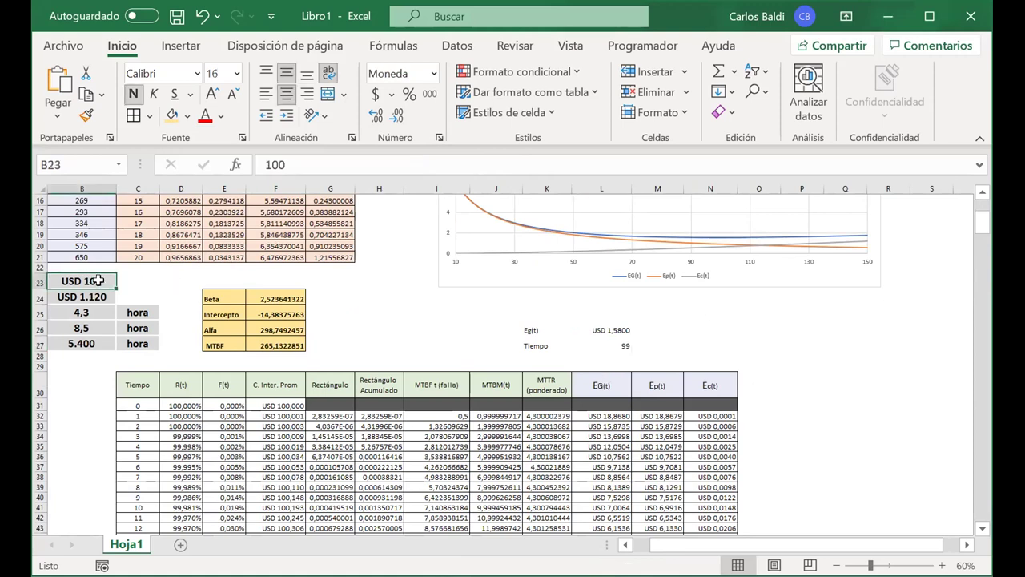
{"action": "left_click", "coordinate": [264, 164]}
{"action": "key", "text": "Delete"}
{"action": "type", "text": "4"}
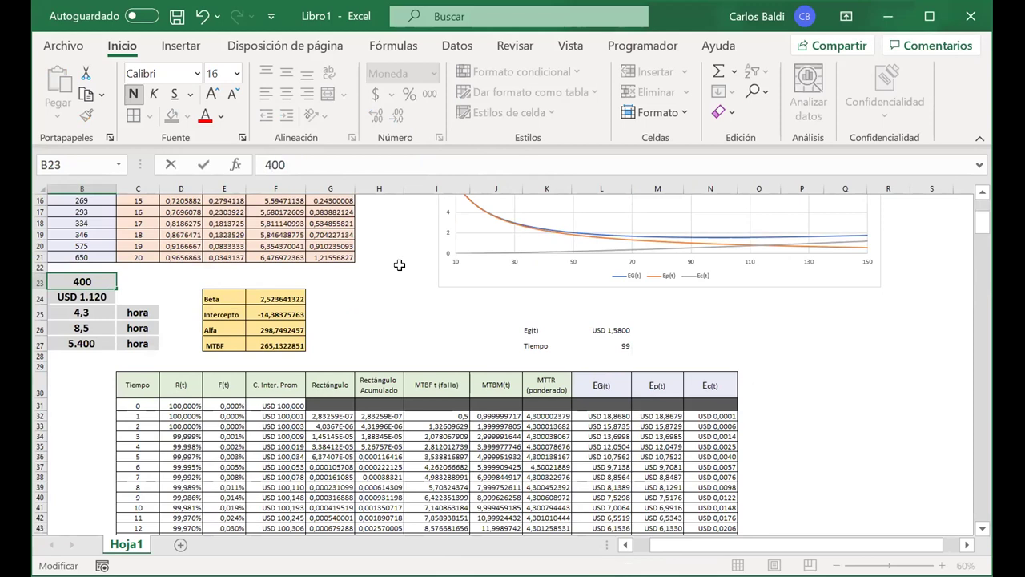
{"action": "key", "text": "Return"}
{"action": "left_click_drag", "start_coordinate": [611, 329], "coordinate": [542, 344]}
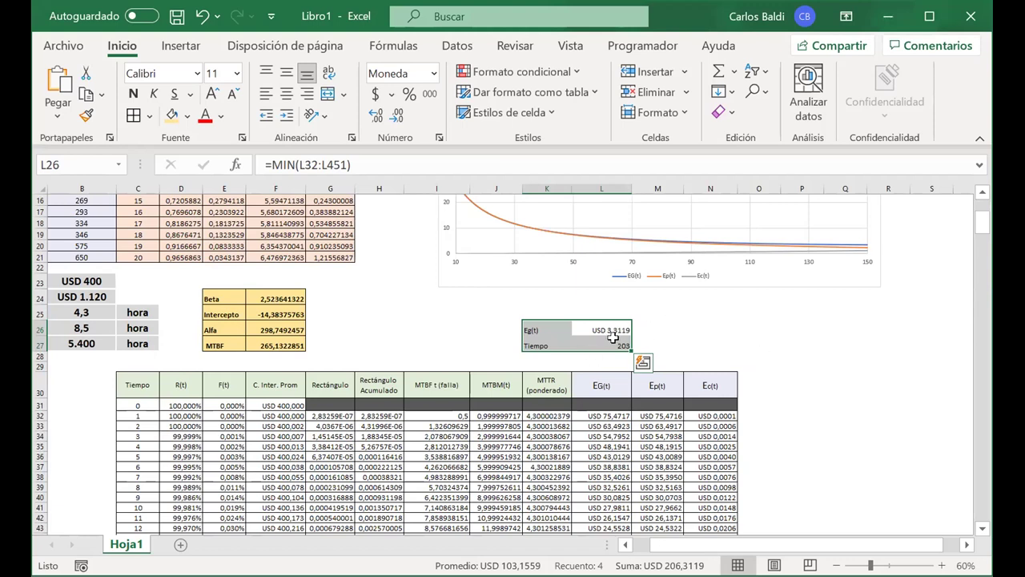
Set the repair times MTTRc in B26 to 5 hours and MTTRp in B25 to 1,5 hours
{"action": "left_click", "coordinate": [85, 328]}
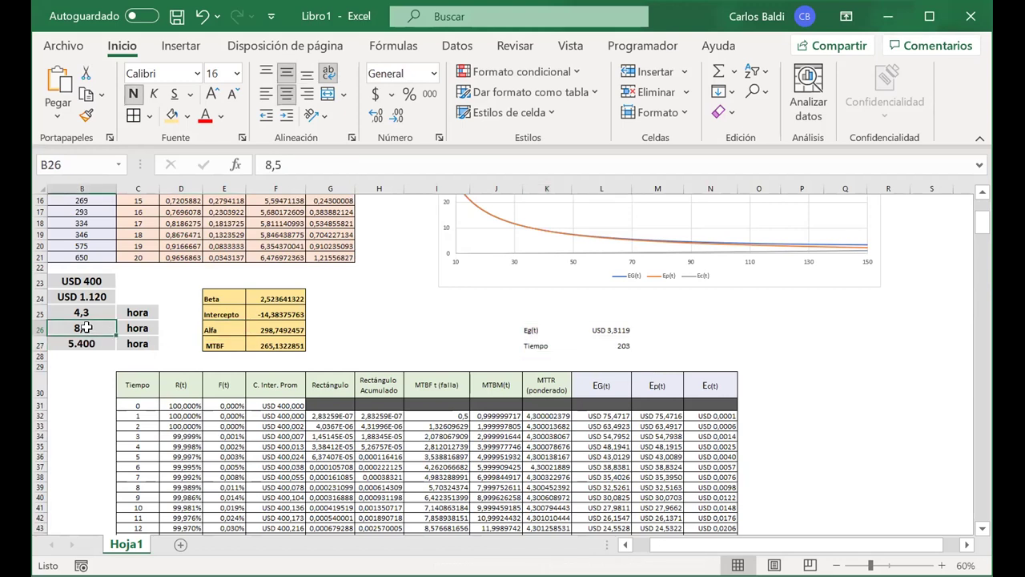
{"action": "scroll", "coordinate": [87, 328], "scroll_direction": "left", "scroll_amount": 1}
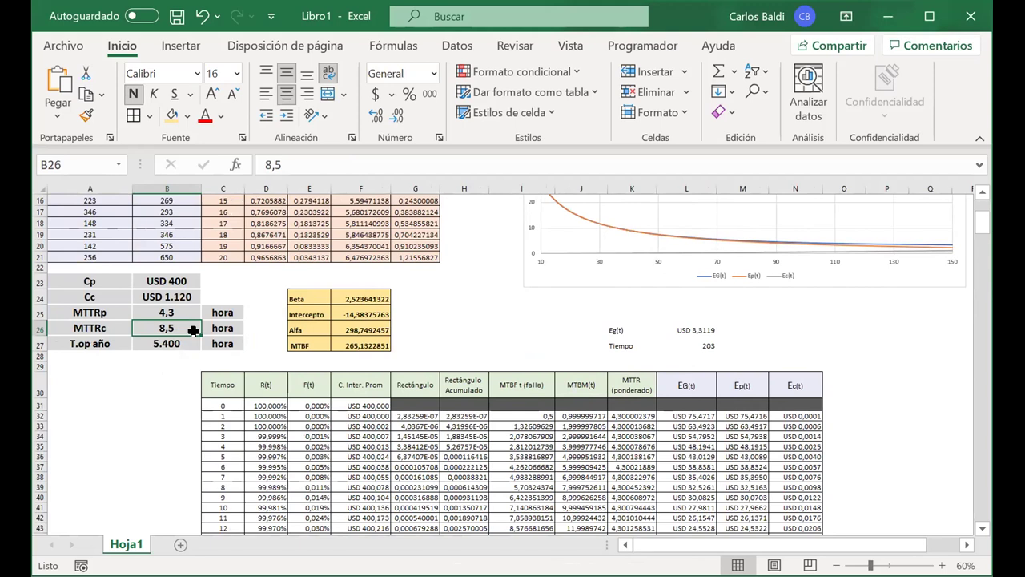
{"action": "type", "text": "5"}
{"action": "key", "text": "Return"}
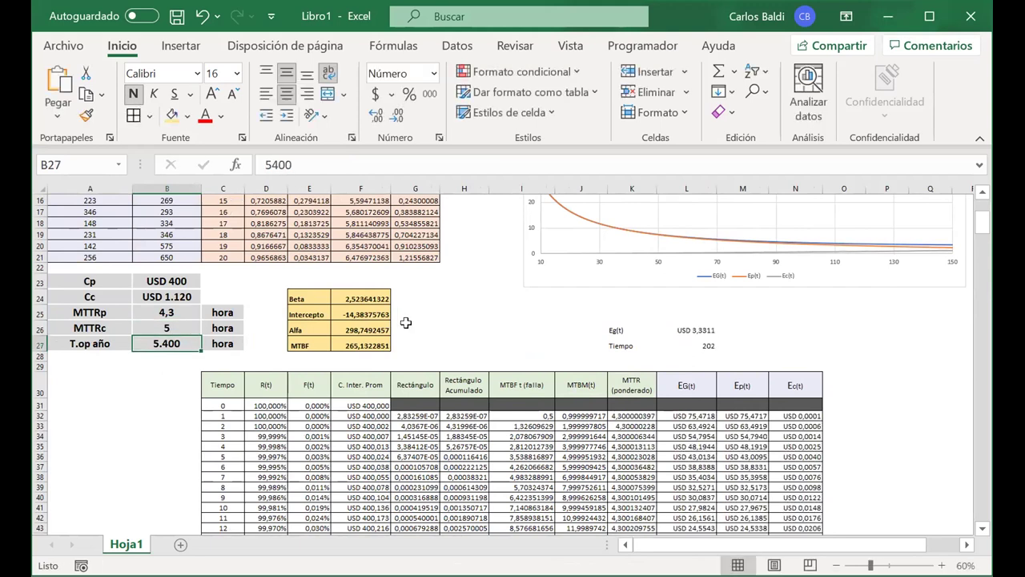
{"action": "left_click", "coordinate": [170, 311]}
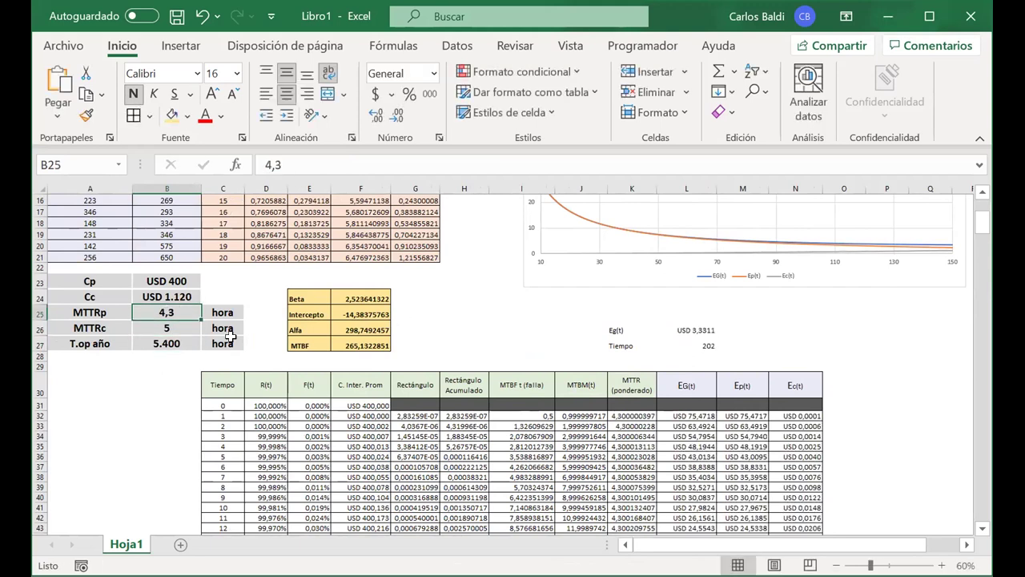
{"action": "type", "text": "1,5"}
{"action": "key", "text": "Return"}
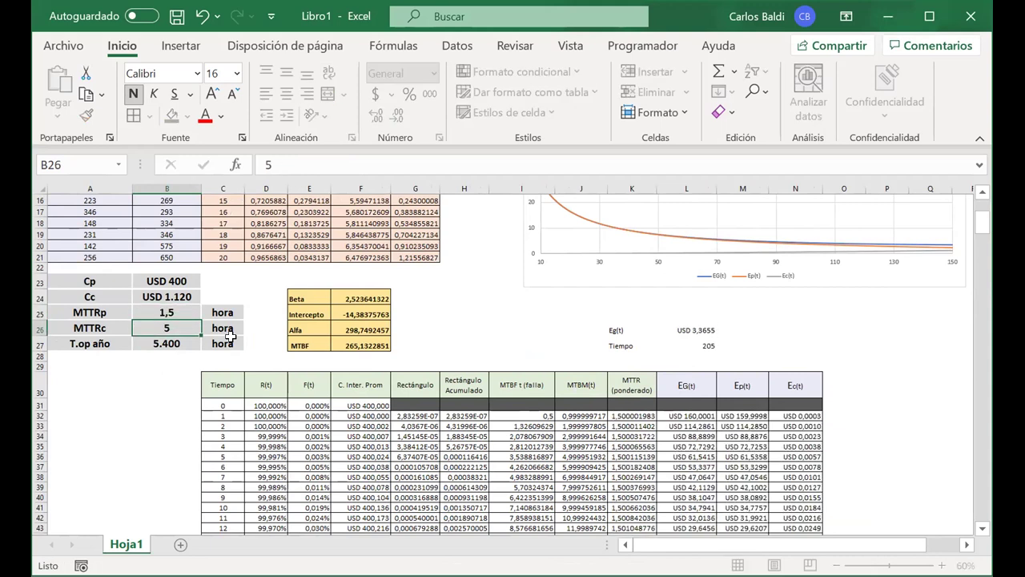
Set the preventive cost Cp in B23 to 200 and check the Eg(t) and Tiempo results
{"action": "left_click", "coordinate": [184, 296]}
{"action": "left_click", "coordinate": [172, 279]}
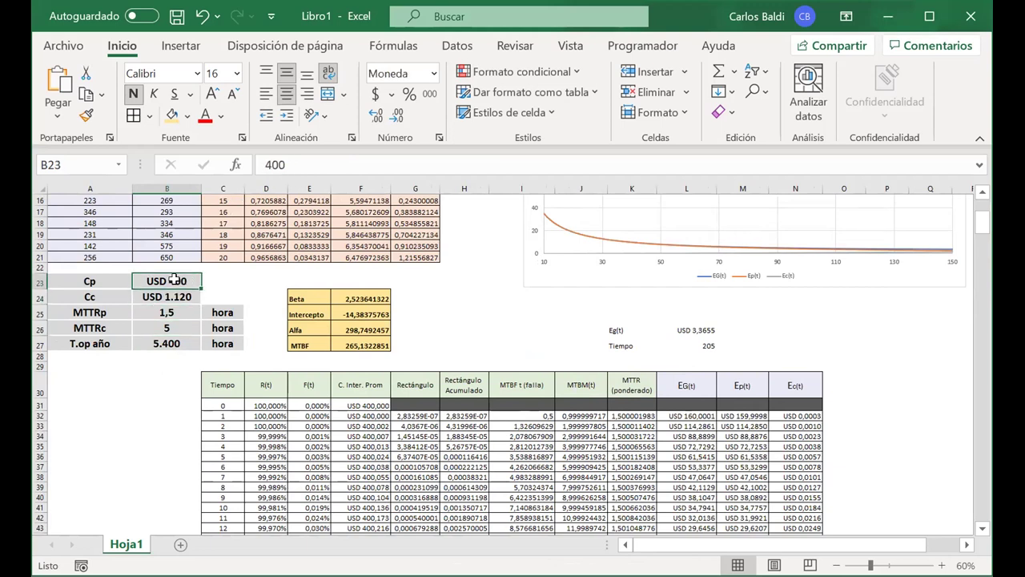
{"action": "left_click", "coordinate": [271, 162]}
{"action": "key", "text": "BackSpace"}
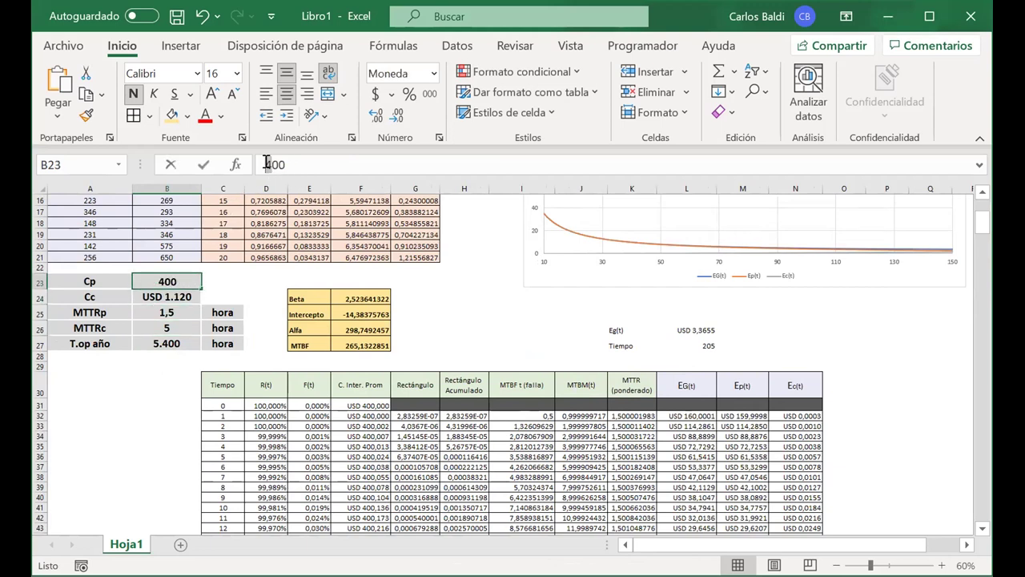
{"action": "type", "text": "2"}
{"action": "key", "text": "Return"}
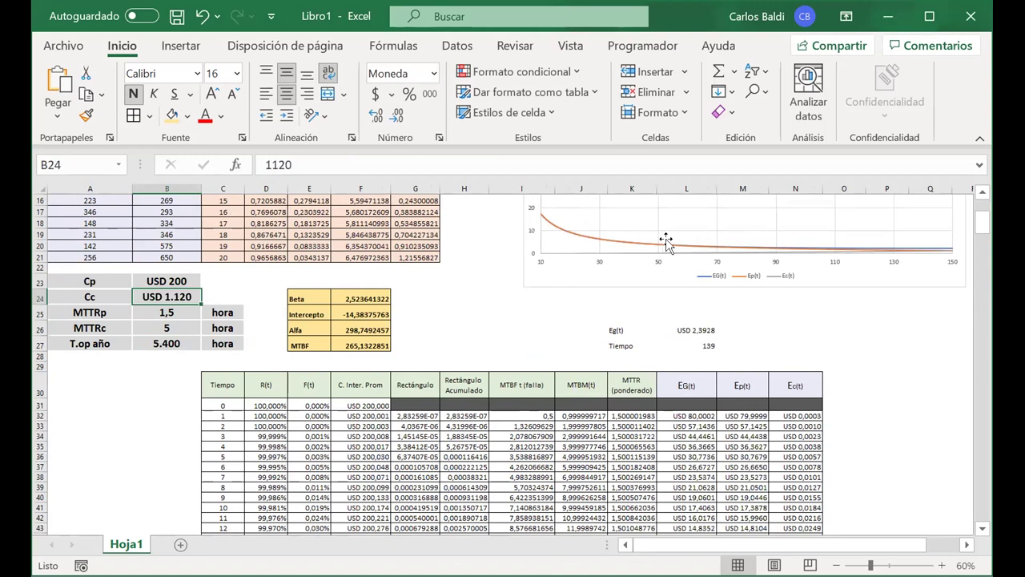
{"action": "left_click_drag", "start_coordinate": [709, 343], "coordinate": [628, 325]}
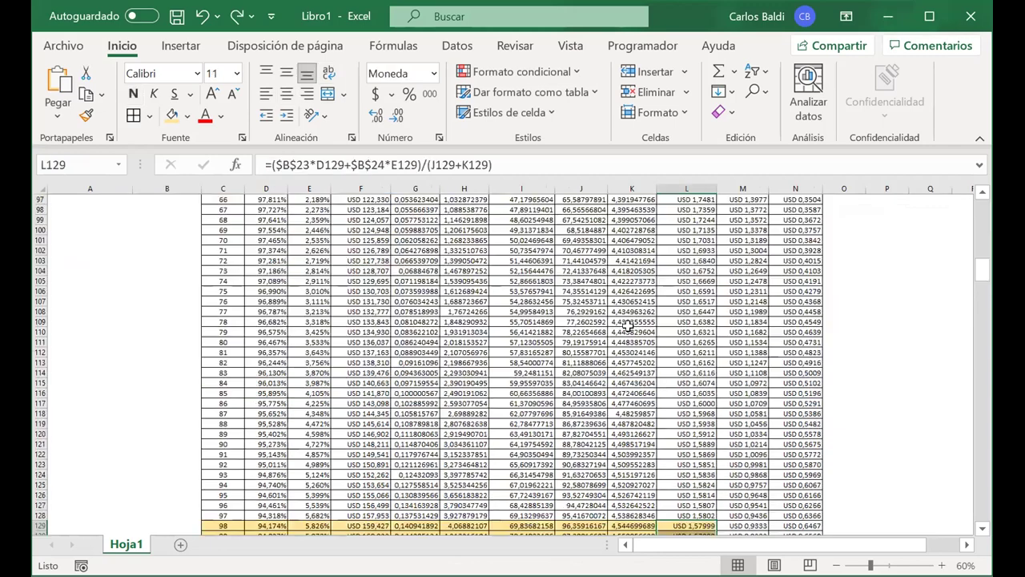
Check the two highlighted lowest EG(t) values in L129:L130
{"action": "key", "text": "shift+Down"}
{"action": "scroll", "coordinate": [817, 335], "scroll_direction": "down", "scroll_amount": 1}
{"action": "left_click", "coordinate": [807, 340]}
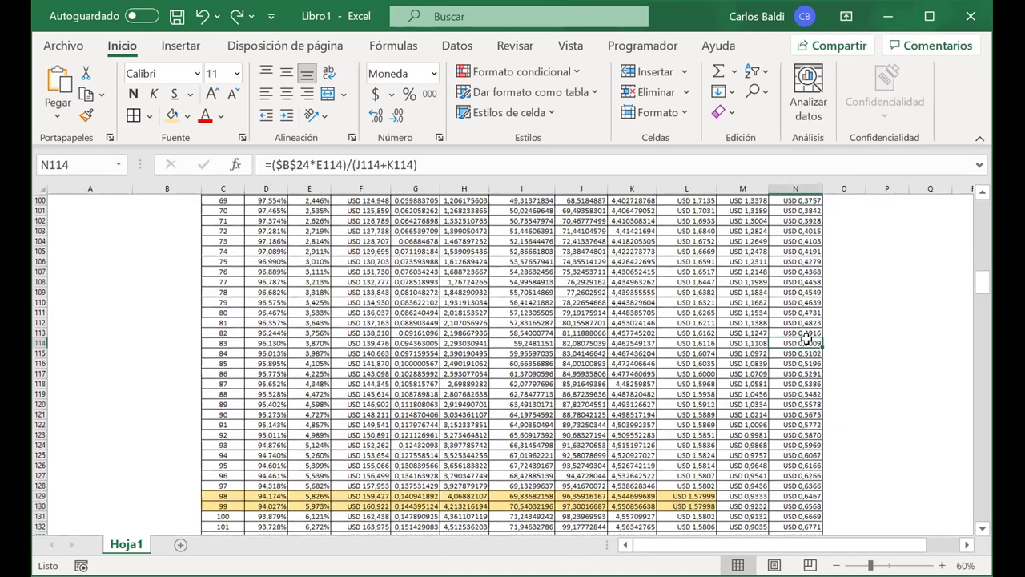
Add borders around all cells of the Eg(t) and Tiempo results in K26:L27
{"action": "scroll", "coordinate": [807, 341], "scroll_direction": "up", "scroll_amount": 20}
{"action": "scroll", "coordinate": [806, 341], "scroll_direction": "right", "scroll_amount": 3}
{"action": "scroll", "coordinate": [806, 340], "scroll_direction": "down", "scroll_amount": 6}
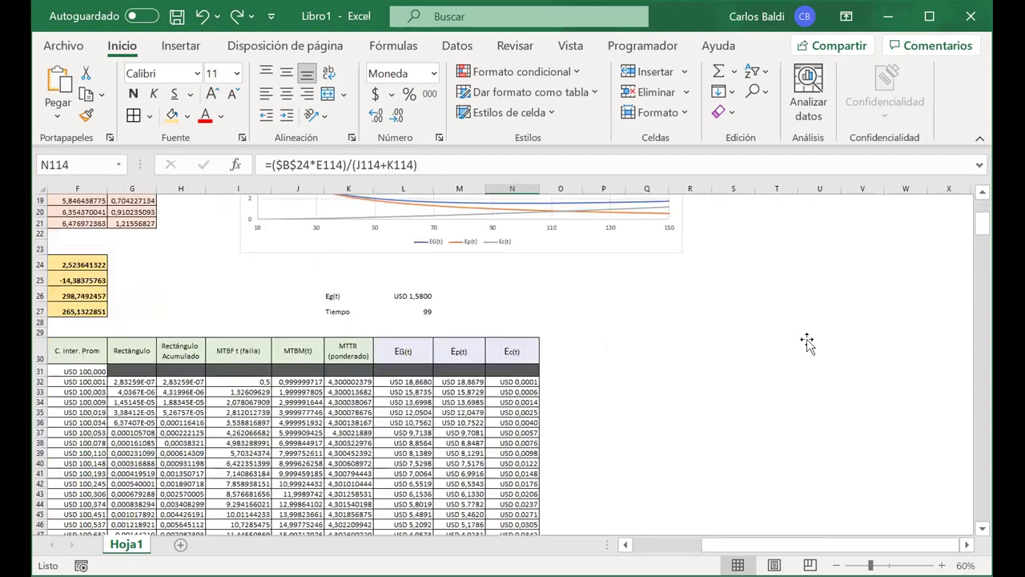
{"action": "scroll", "coordinate": [807, 341], "scroll_direction": "up", "scroll_amount": 1}
{"action": "left_click_drag", "start_coordinate": [413, 345], "coordinate": [349, 333]}
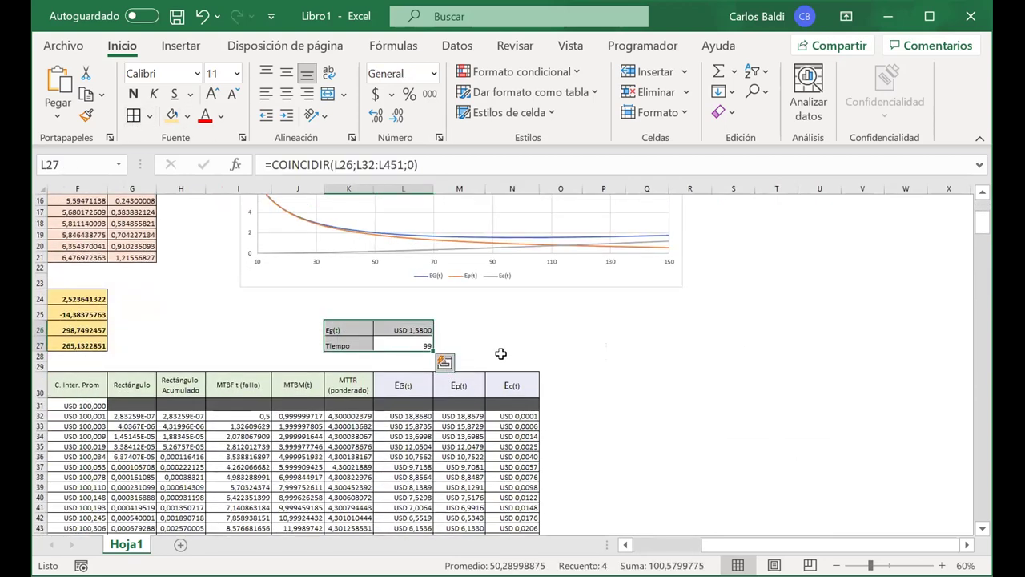
{"action": "left_click", "coordinate": [596, 385]}
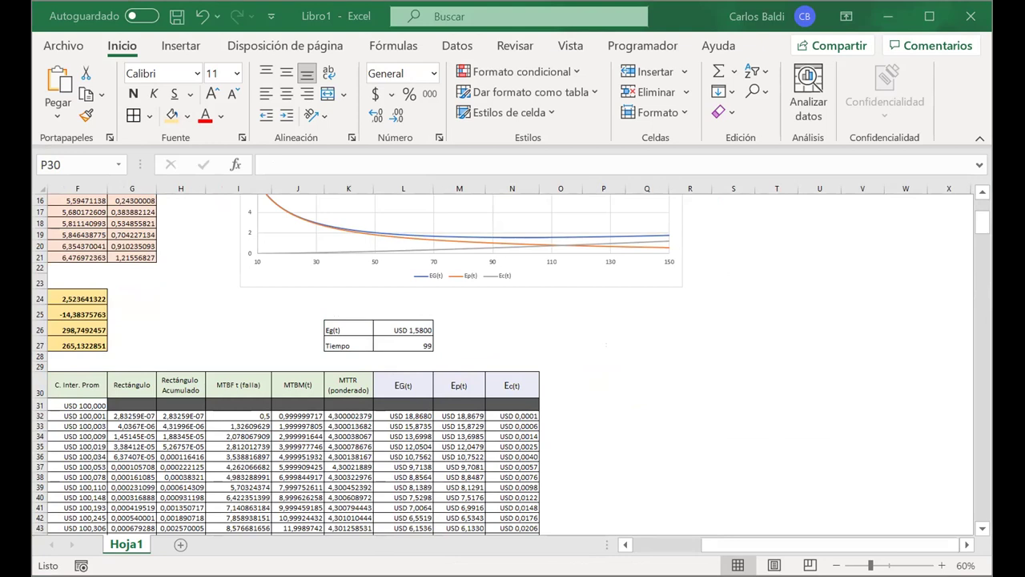
Enter the headers N° Intervenciones Totales, N° Inter. Prev and N° Inter. Corr in O30:Q30 and fill them light orange
{"action": "left_click", "coordinate": [559, 377]}
{"action": "type", "text": "N° Intervenciones Totales\tN° Inter. Prev\tN° Inter. Corr"}
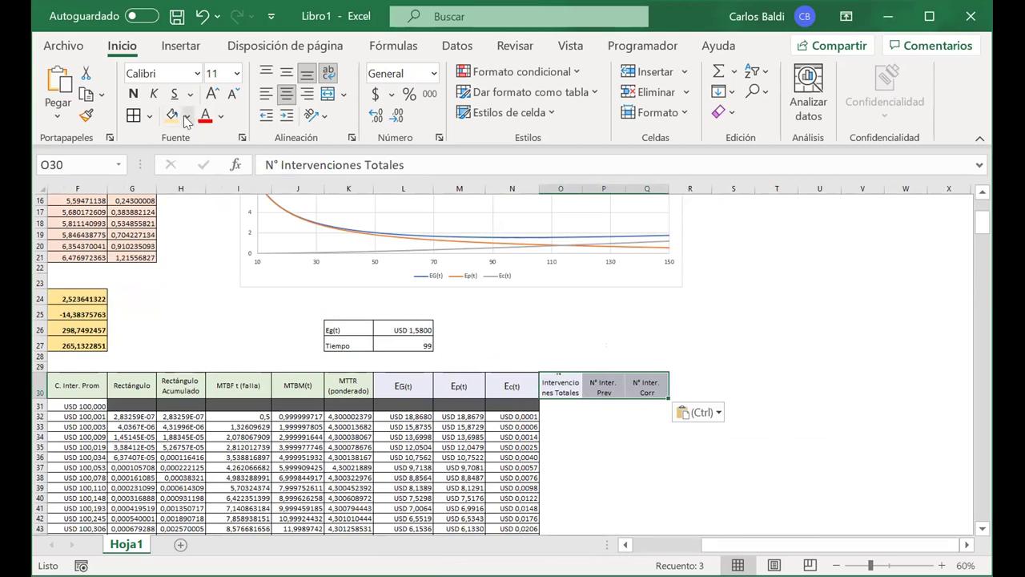
{"action": "left_click", "coordinate": [186, 119]}
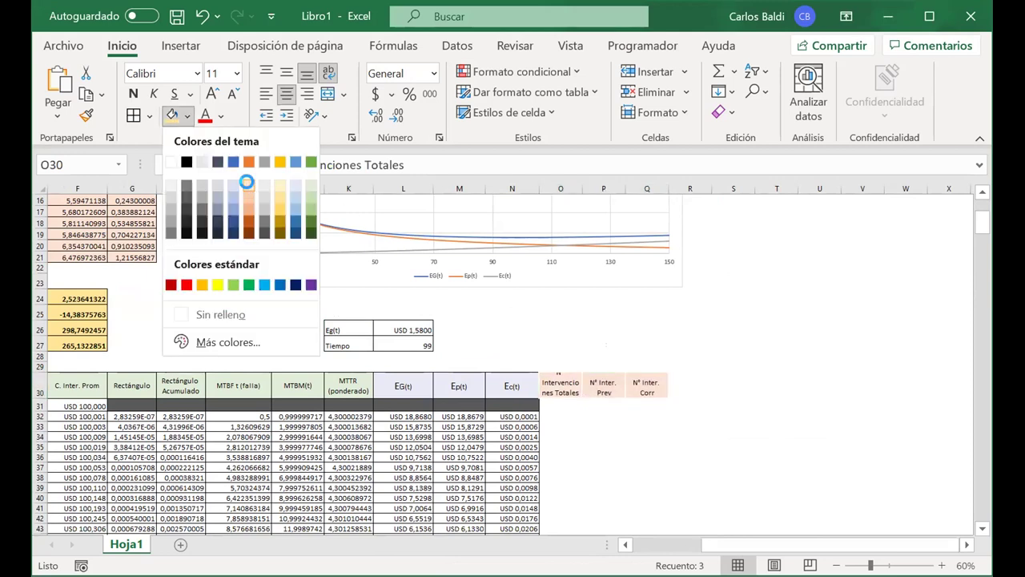
{"action": "left_click", "coordinate": [246, 183]}
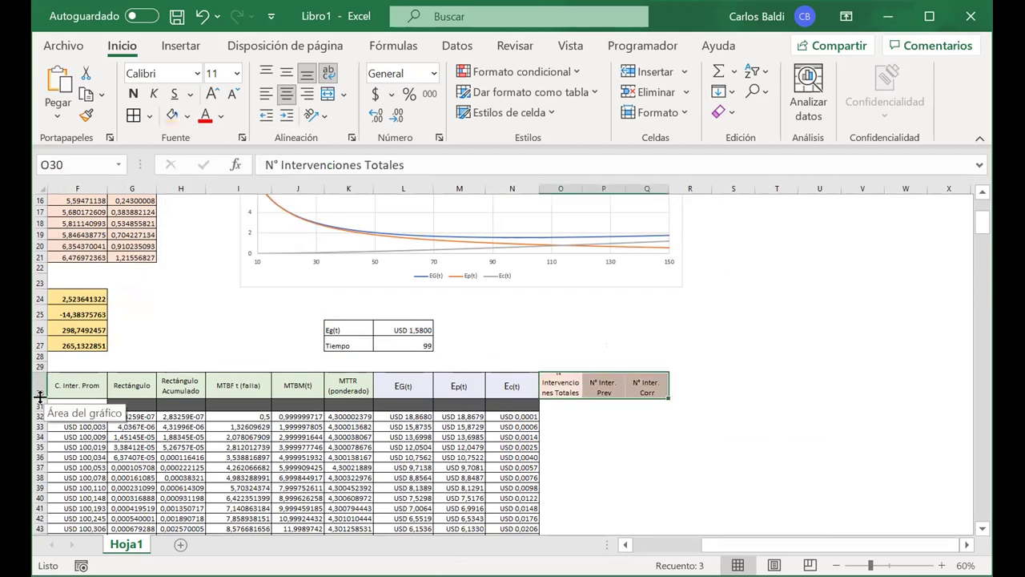
Fit the height of row 30 and the widths of columns O to Q to the new header texts
{"action": "double_click", "coordinate": [39, 401]}
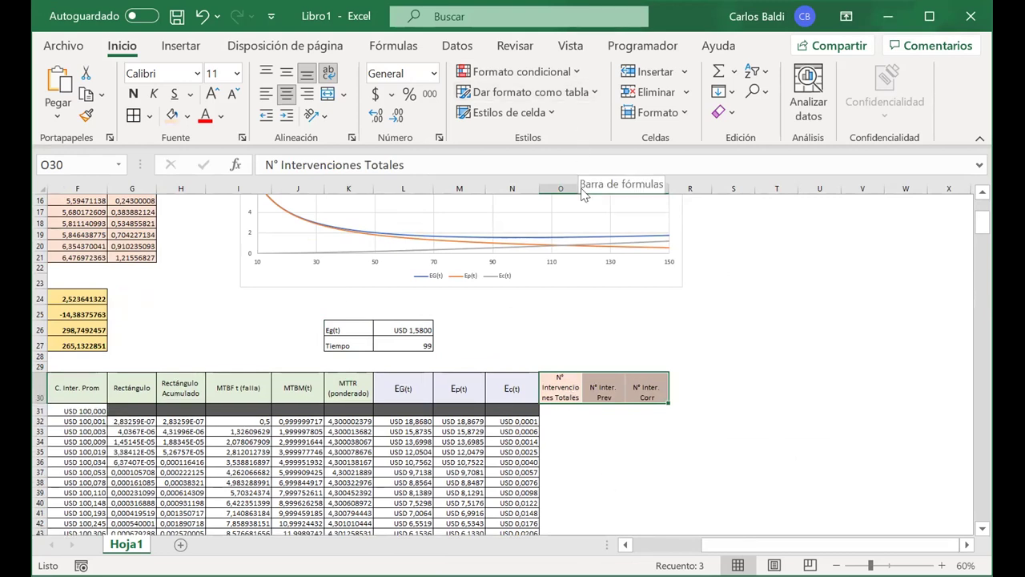
{"action": "left_click", "coordinate": [575, 307]}
{"action": "double_click", "coordinate": [578, 183]}
{"action": "double_click", "coordinate": [633, 188]}
{"action": "double_click", "coordinate": [681, 183]}
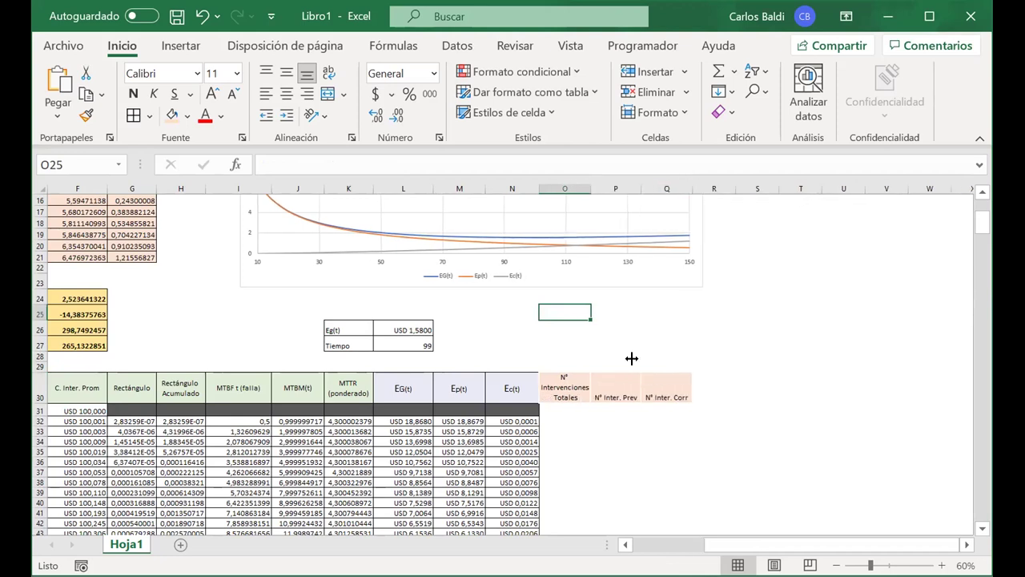
Center the headers in O30:Q30 vertically with borders, and extend the dark formatting of N31 across O31:Q31
{"action": "left_click_drag", "start_coordinate": [570, 393], "coordinate": [673, 389]}
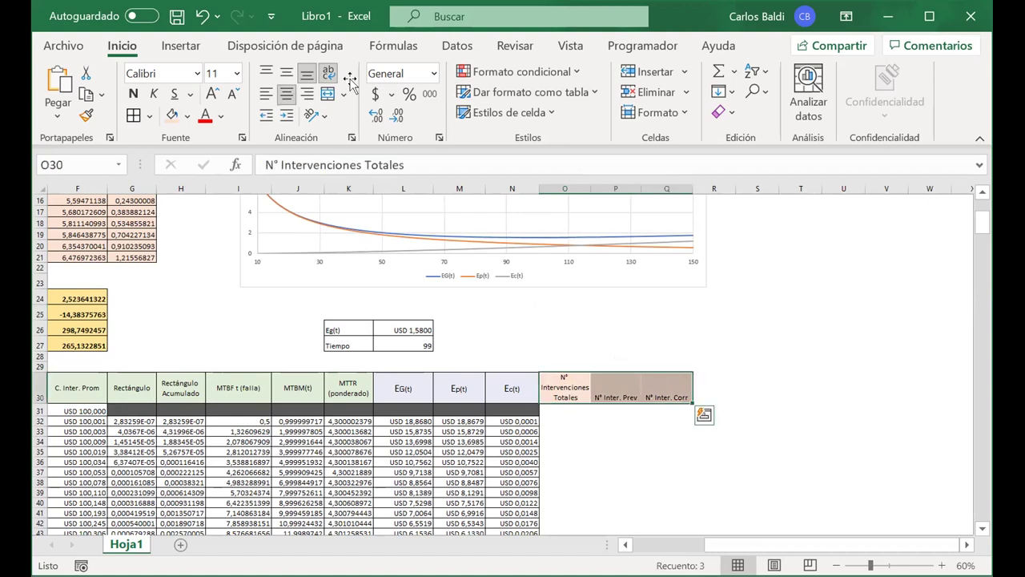
{"action": "left_click", "coordinate": [286, 73]}
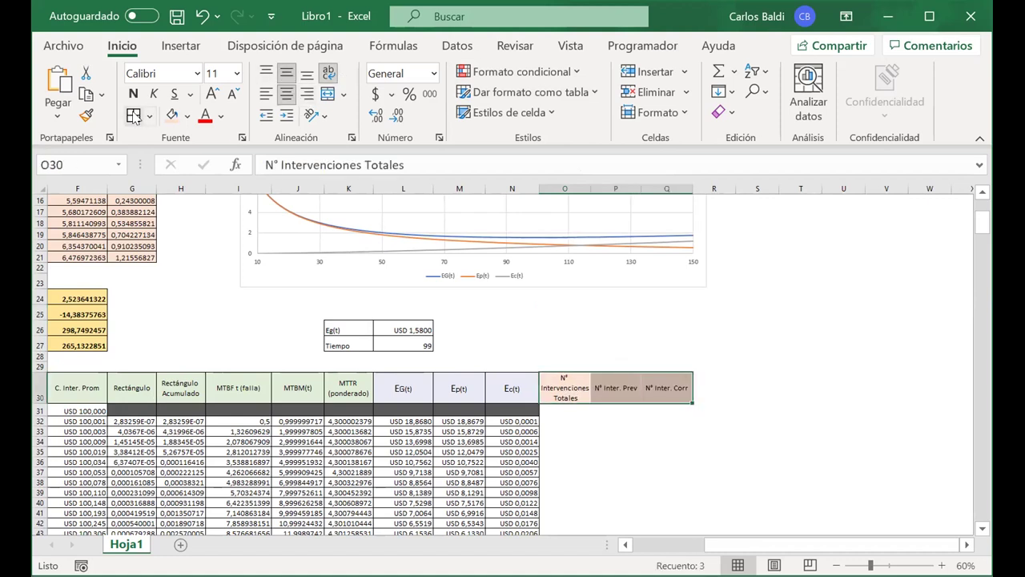
{"action": "left_click", "coordinate": [530, 410]}
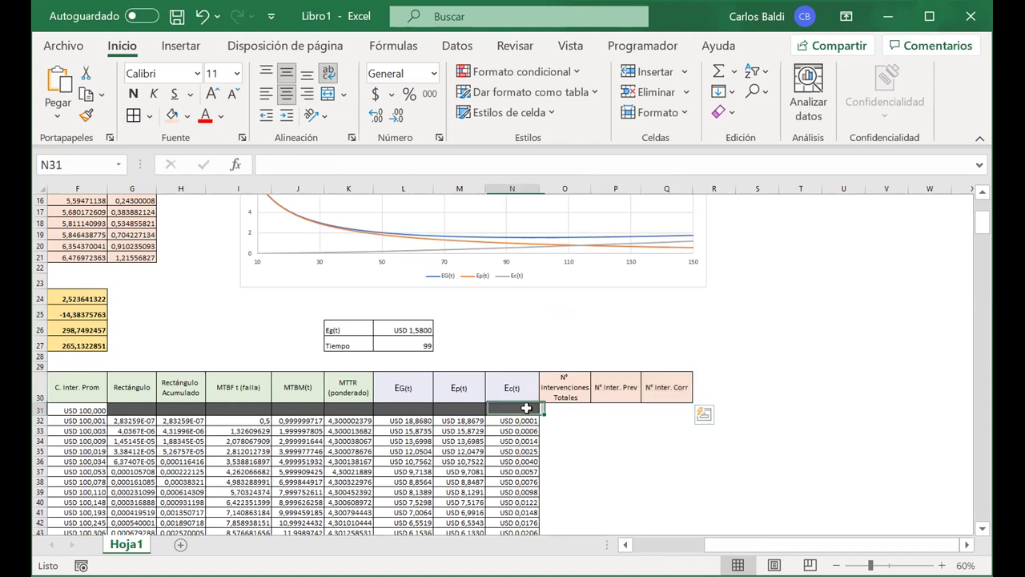
{"action": "left_click_drag", "start_coordinate": [539, 415], "coordinate": [670, 407]}
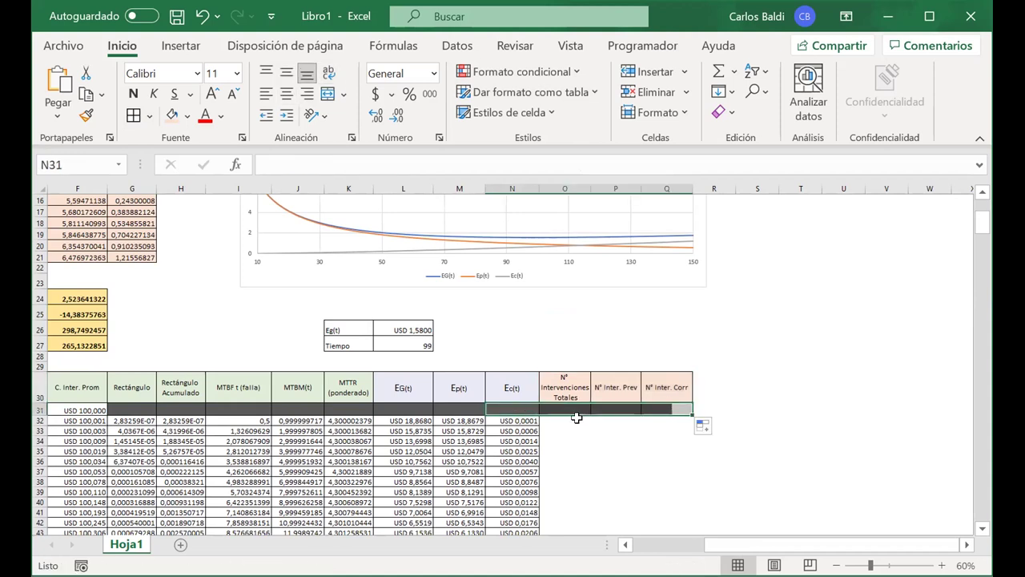
{"action": "left_click", "coordinate": [559, 422]}
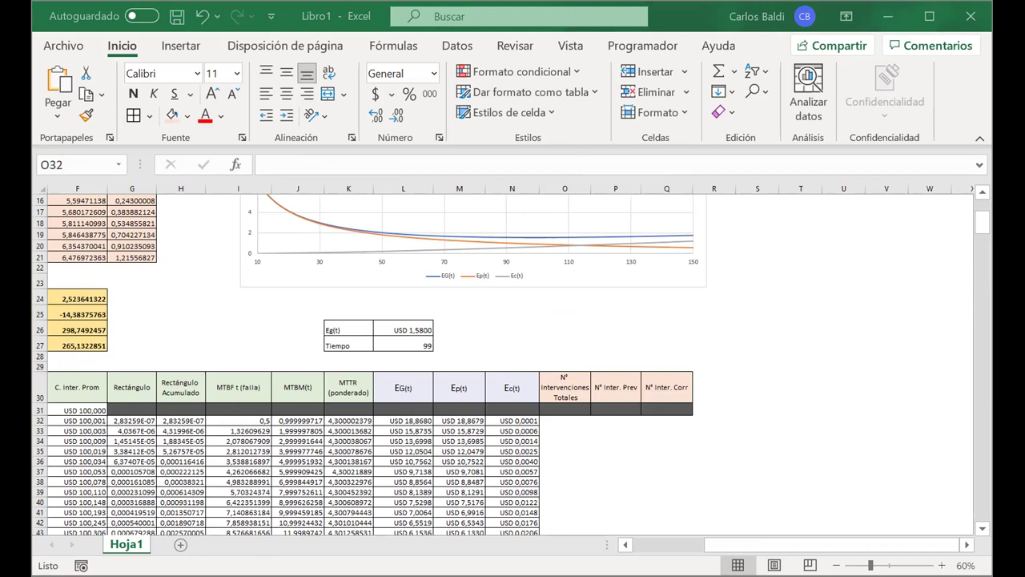
Paste the picture with the three intervention formulas and place it beside the table's new columns
{"action": "left_click", "coordinate": [805, 381]}
{"action": "key", "text": "ctrl+v"}
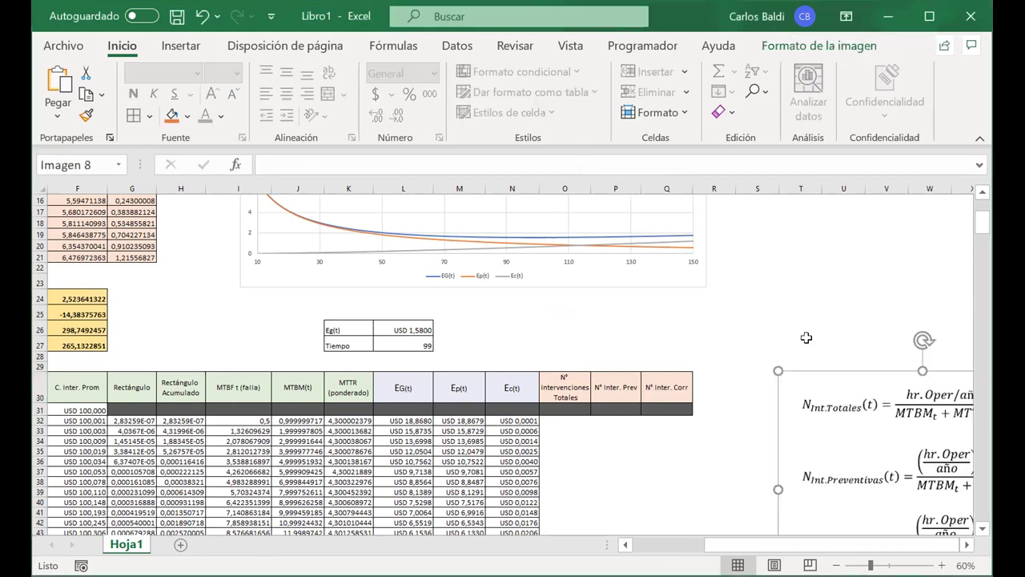
{"action": "left_click_drag", "start_coordinate": [806, 377], "coordinate": [756, 297]}
{"action": "scroll", "coordinate": [755, 300], "scroll_direction": "right", "scroll_amount": 2}
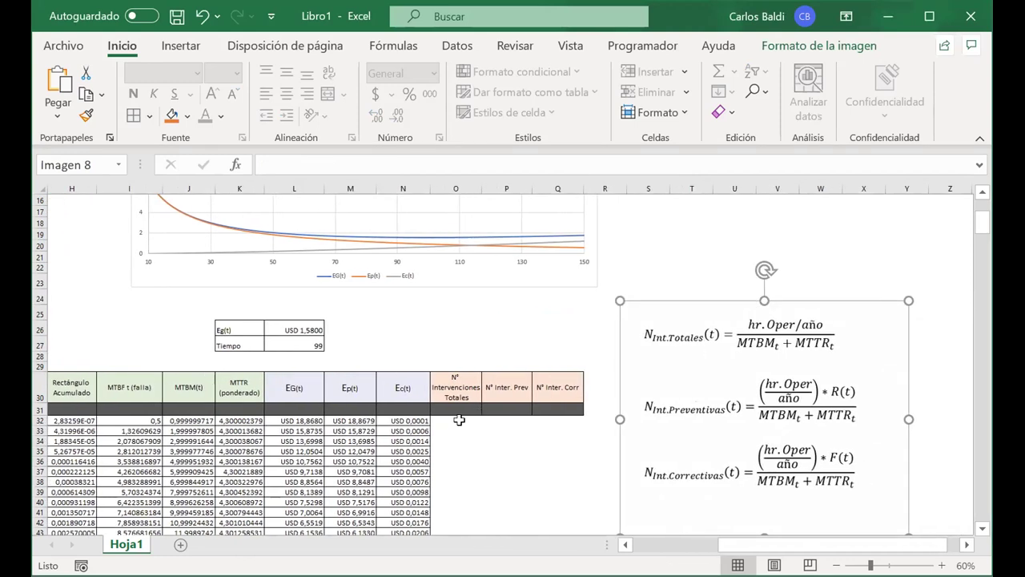
Enter the total interventions formula =$B$27/(J32+K32) in O32
{"action": "left_click", "coordinate": [460, 422]}
{"action": "type", "text": "="}
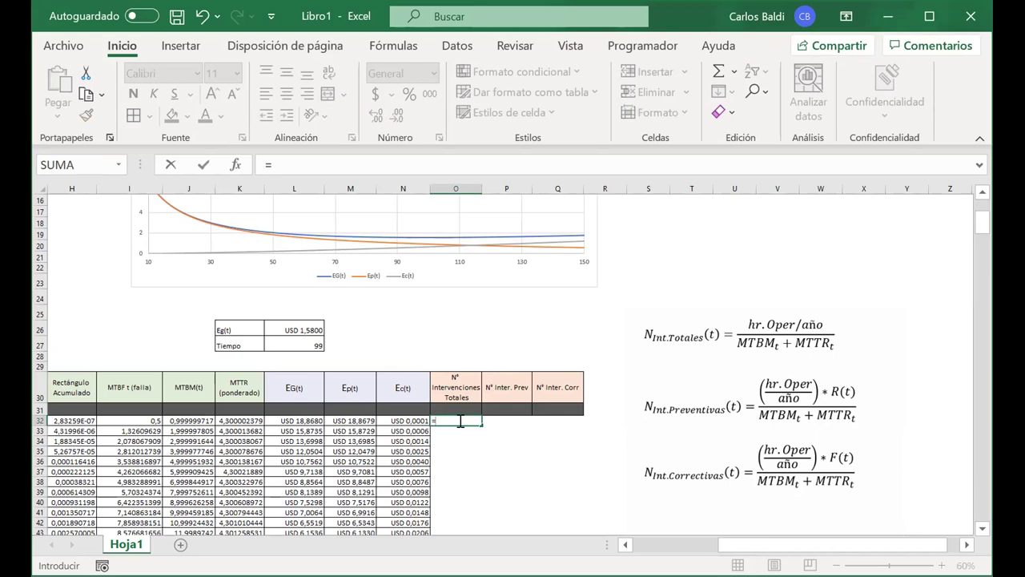
{"action": "key", "text": "Left"}
{"action": "key", "text": "Left"}
{"action": "key", "text": "Left"}
{"action": "key", "text": "Left"}
{"action": "key", "text": "Left"}
{"action": "key", "text": "Left"}
{"action": "key", "text": "Left"}
{"action": "key", "text": "Left"}
{"action": "key", "text": "Left"}
{"action": "key", "text": "Left"}
{"action": "key", "text": "Left"}
{"action": "key", "text": "Left"}
{"action": "key", "text": "Left"}
{"action": "key", "text": "Left"}
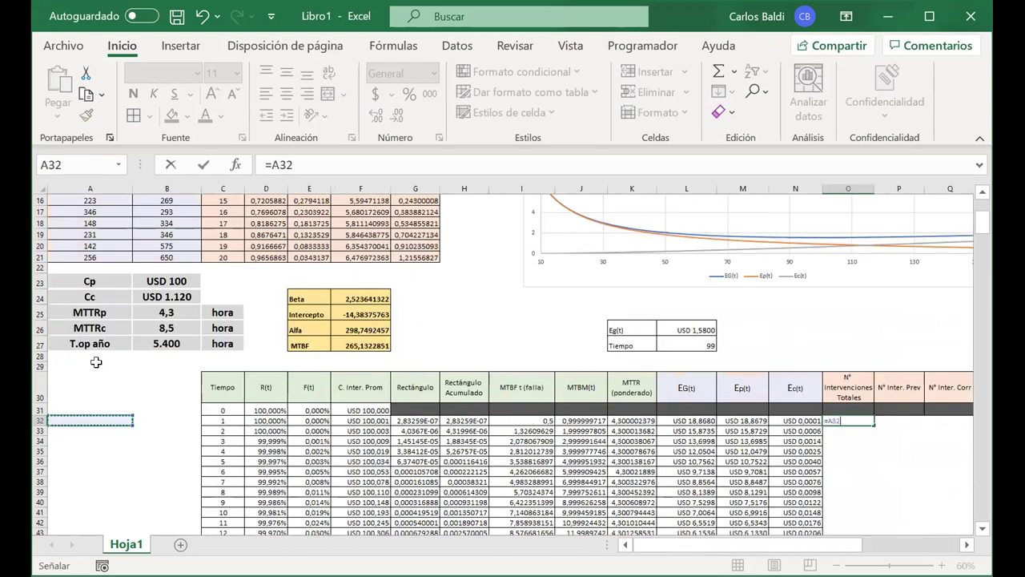
{"action": "left_click", "coordinate": [169, 343]}
{"action": "left_click_drag", "start_coordinate": [293, 165], "coordinate": [273, 164]}
{"action": "key", "text": "F4"}
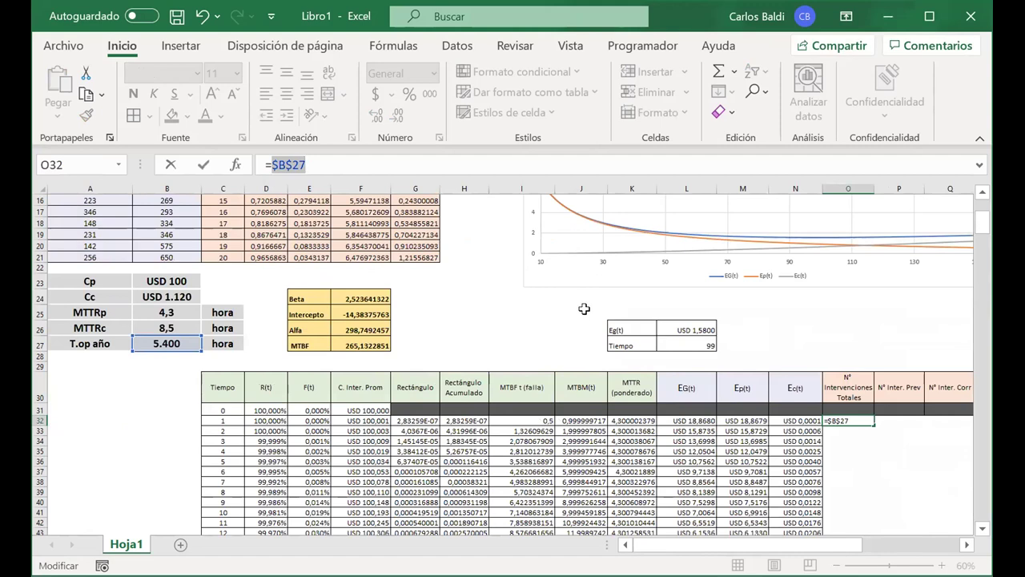
{"action": "scroll", "coordinate": [584, 309], "scroll_direction": "right", "scroll_amount": 3}
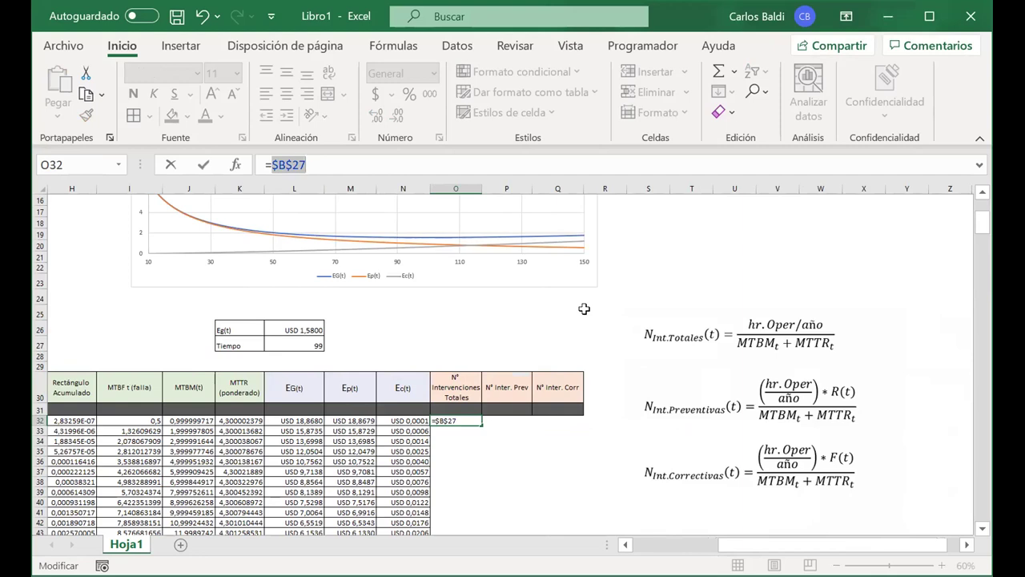
{"action": "left_click", "coordinate": [373, 167]}
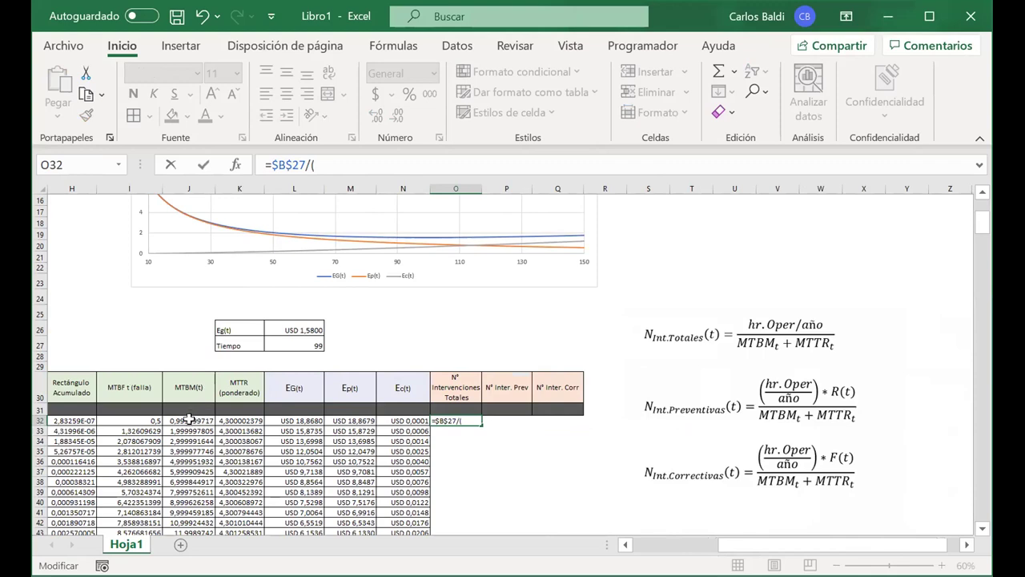
{"action": "key", "text": "F2"}
{"action": "left_click", "coordinate": [188, 417]}
{"action": "type", "text": "+"}
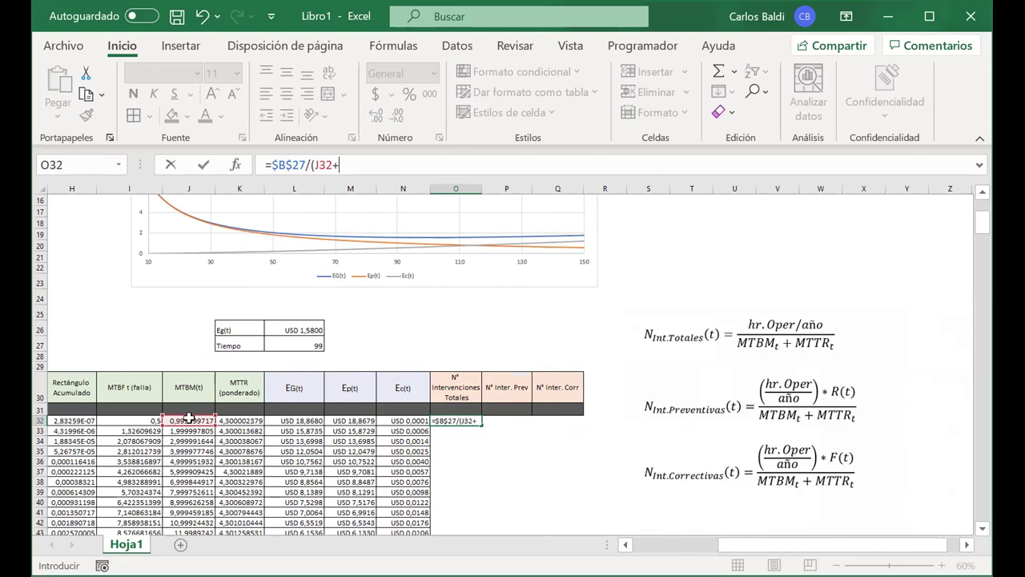
{"action": "left_click", "coordinate": [233, 419]}
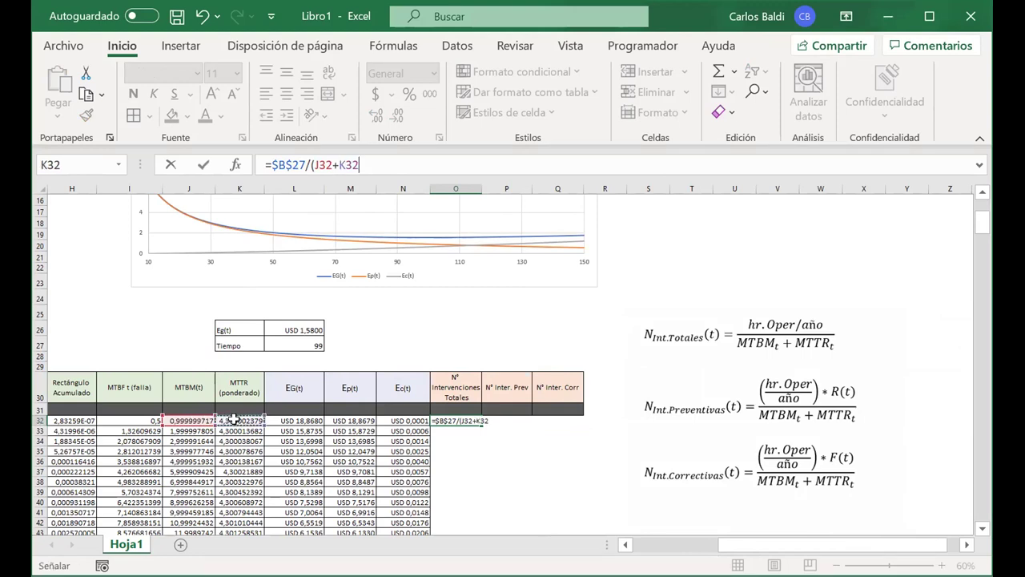
{"action": "type", "text": ")"}
{"action": "key", "text": "Return"}
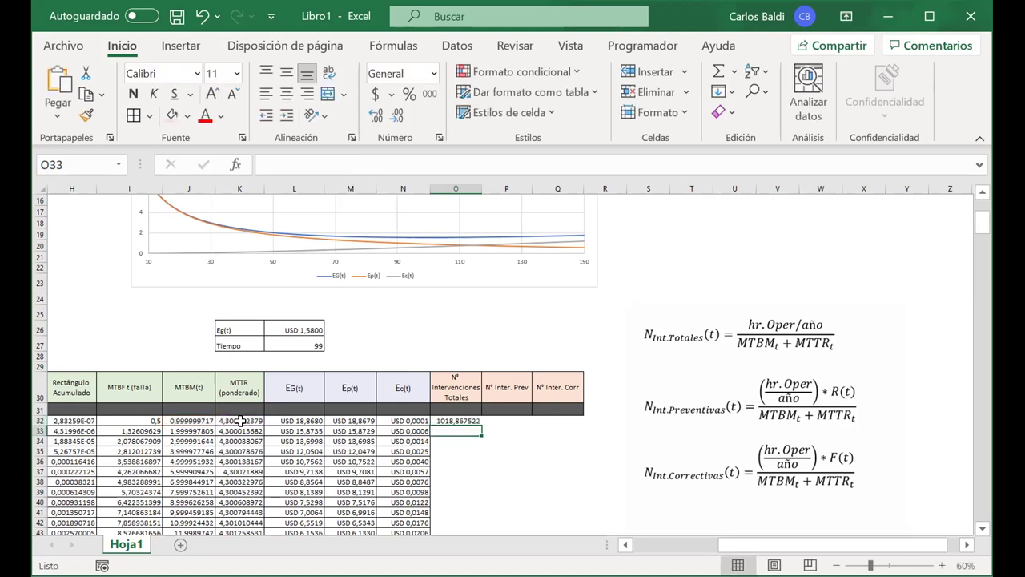
Format O32 with a thousands separator and one decimal, fill it down the table and add borders to the column
{"action": "left_click", "coordinate": [470, 418]}
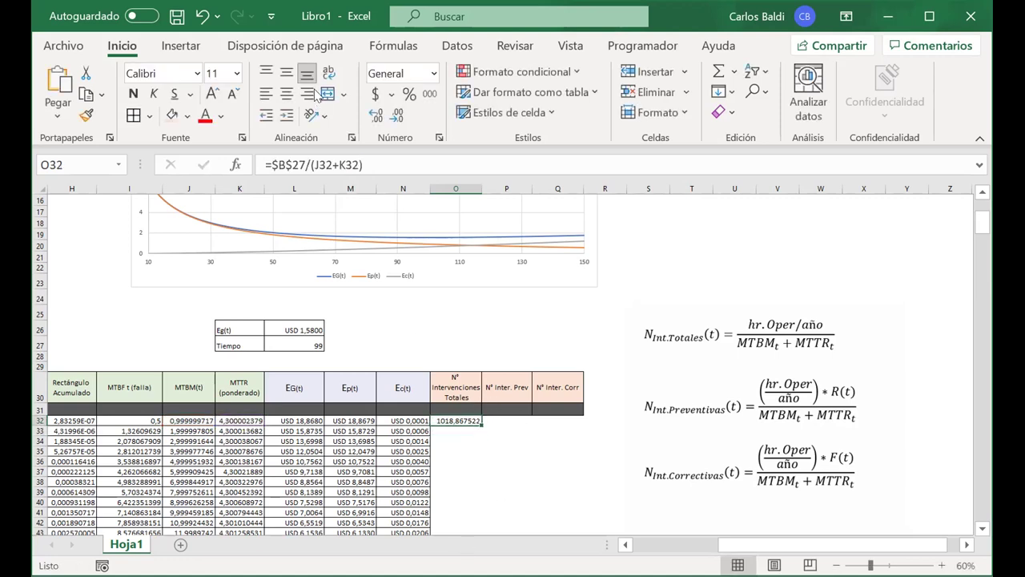
{"action": "left_click", "coordinate": [426, 96]}
{"action": "left_click", "coordinate": [374, 117]}
{"action": "left_click", "coordinate": [373, 117]}
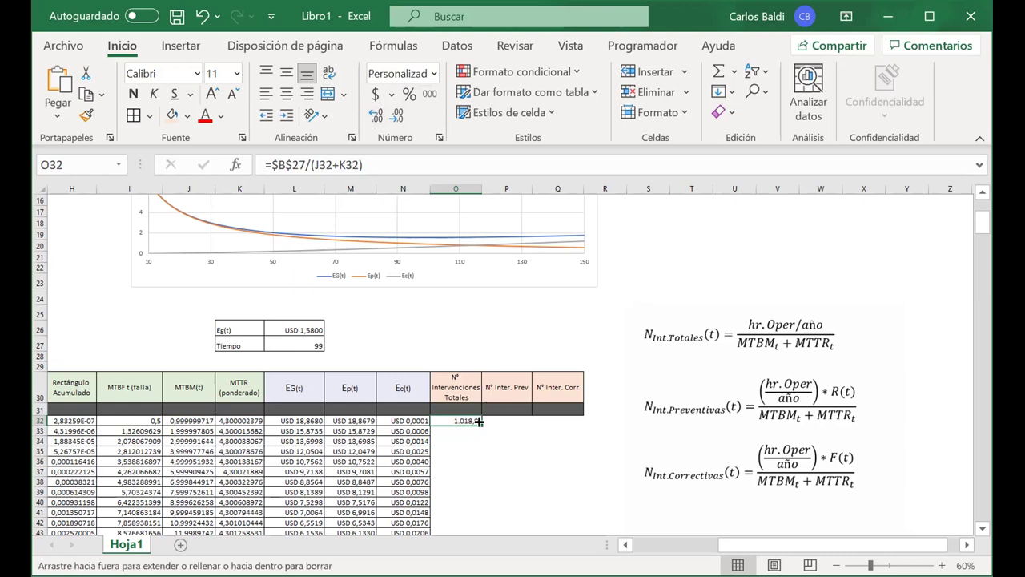
{"action": "double_click", "coordinate": [478, 421]}
{"action": "left_click", "coordinate": [134, 115]}
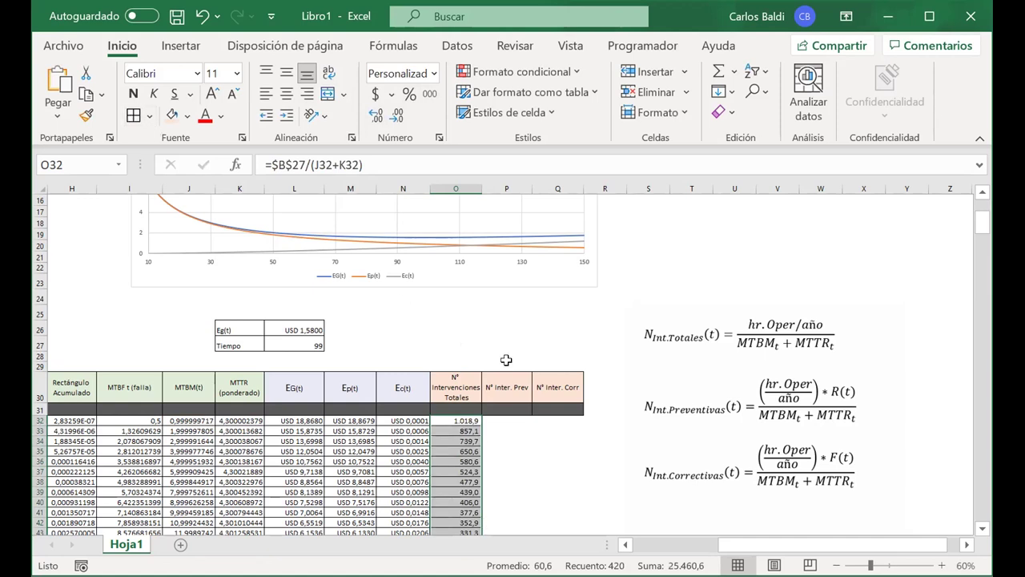
Check the number of total interventions for the minimum EG(t) in row 130
{"action": "scroll", "coordinate": [506, 360], "scroll_direction": "down", "scroll_amount": 20}
{"action": "scroll", "coordinate": [506, 360], "scroll_direction": "down", "scroll_amount": 5}
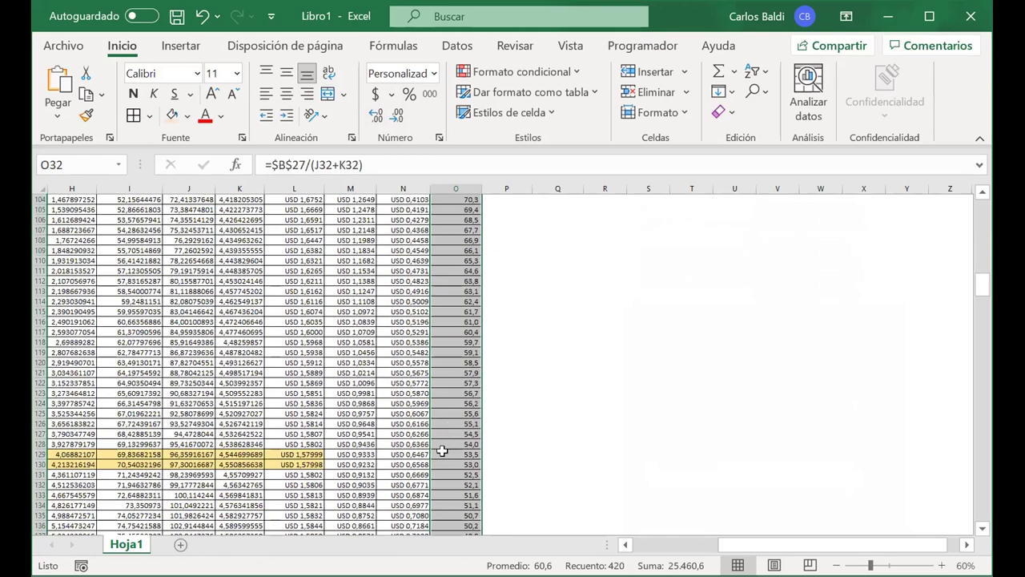
{"action": "right_click", "coordinate": [439, 458]}
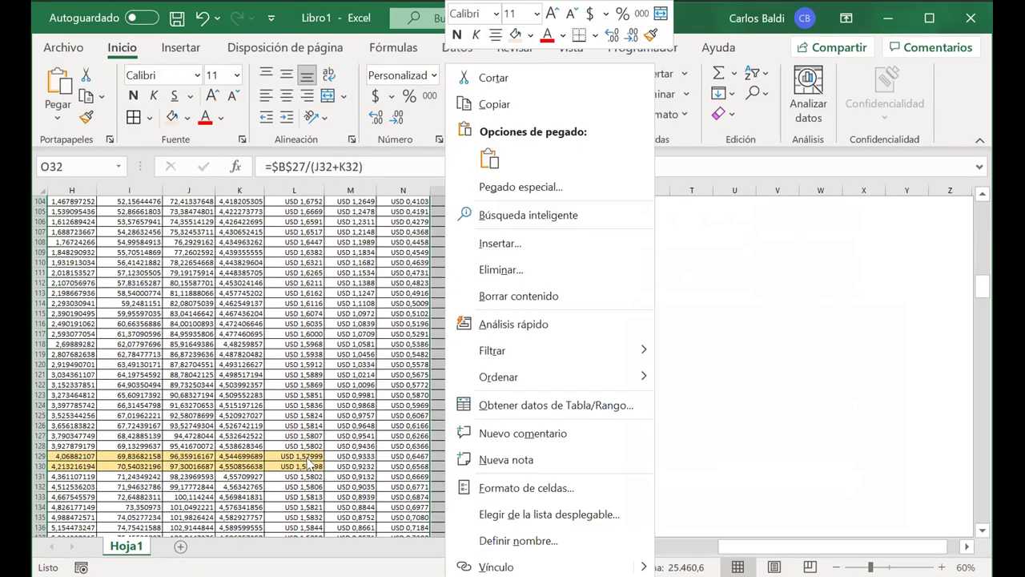
{"action": "key", "text": "Escape"}
{"action": "key", "text": "ctrl+v"}
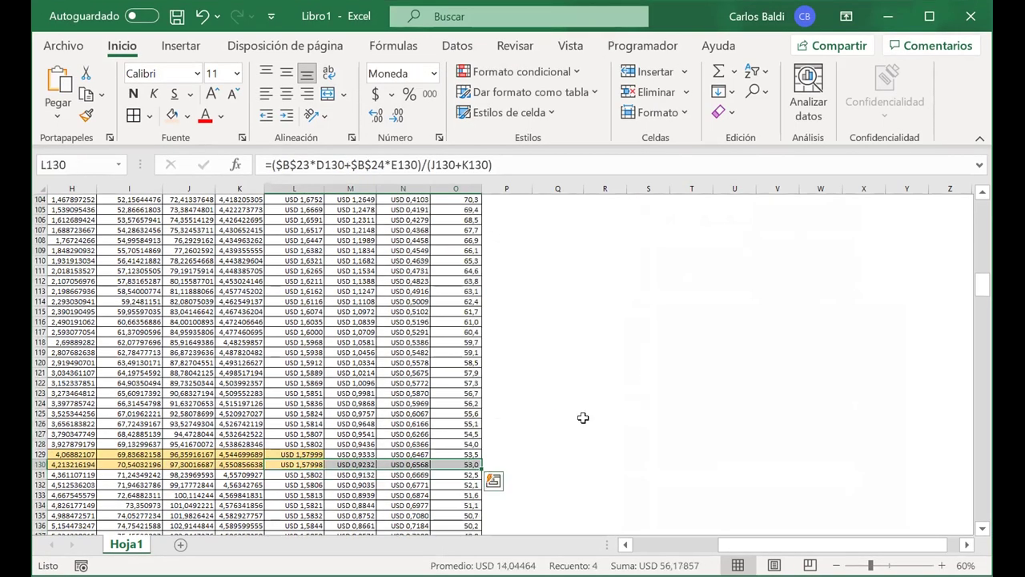
Enter the preventive interventions formula =$B$27*D32/(J32+K32) in P32
{"action": "scroll", "coordinate": [583, 417], "scroll_direction": "up", "scroll_amount": 20}
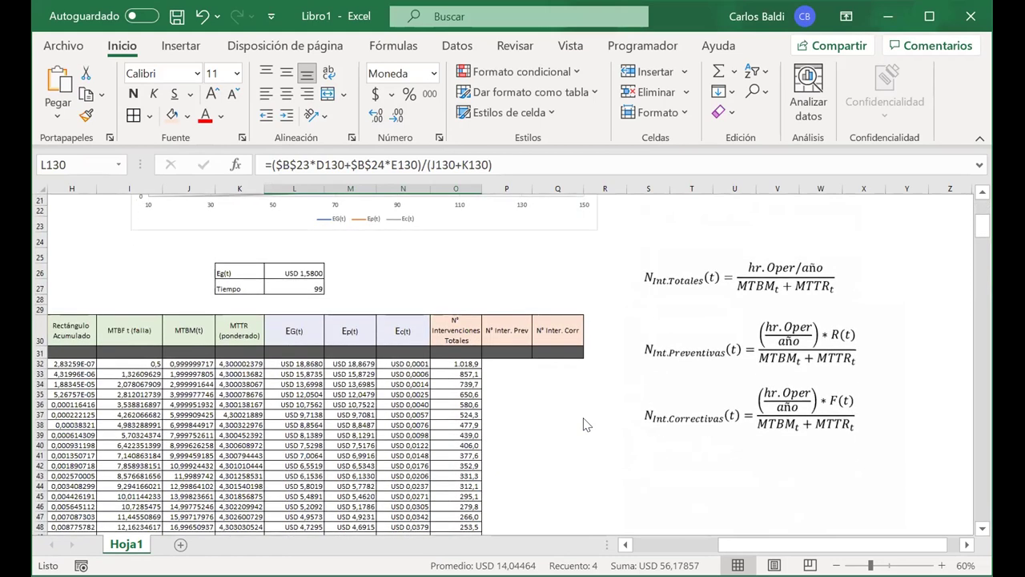
{"action": "left_click", "coordinate": [502, 363]}
{"action": "type", "text": "="}
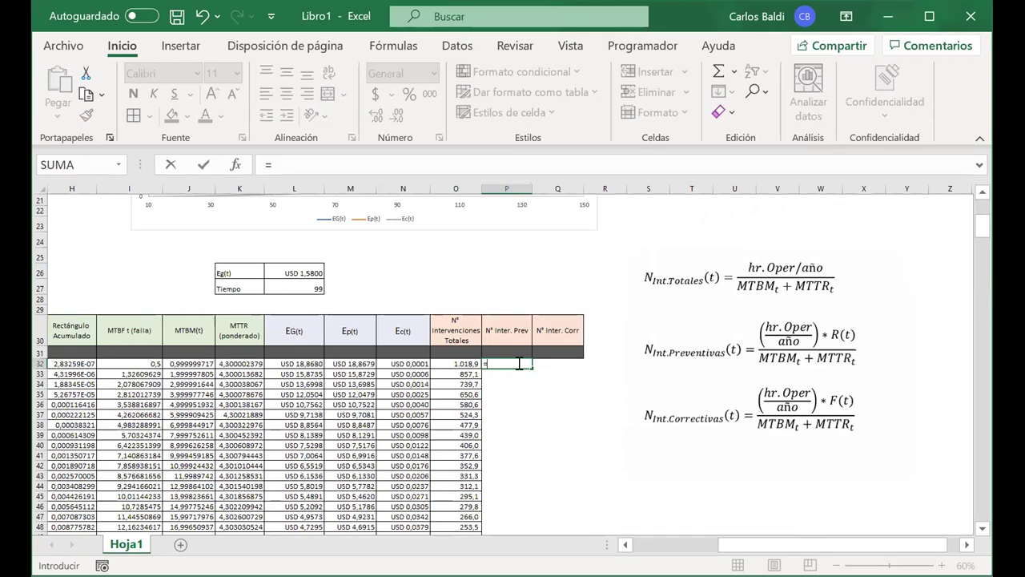
{"action": "key", "text": "Left"}
{"action": "key", "text": "Left"}
{"action": "key", "text": "Left"}
{"action": "key", "text": "Left"}
{"action": "key", "text": "Left"}
{"action": "key", "text": "Left"}
{"action": "key", "text": "Left"}
{"action": "key", "text": "Left"}
{"action": "key", "text": "Left"}
{"action": "key", "text": "Left"}
{"action": "key", "text": "Left"}
{"action": "key", "text": "Left"}
{"action": "key", "text": "Left"}
{"action": "key", "text": "Left"}
{"action": "key", "text": "Left"}
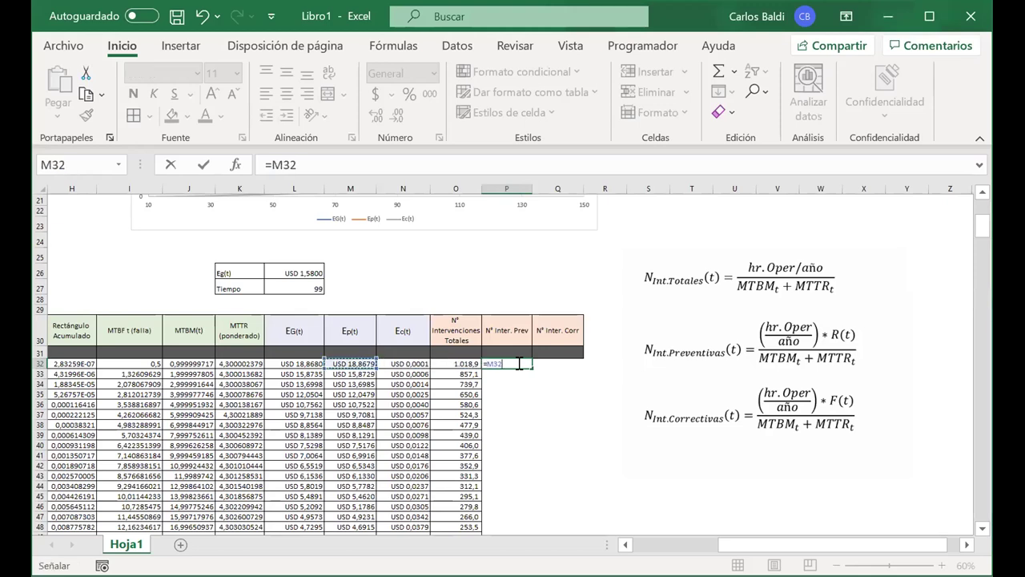
{"action": "left_click", "coordinate": [184, 286]}
{"action": "key", "text": "F4"}
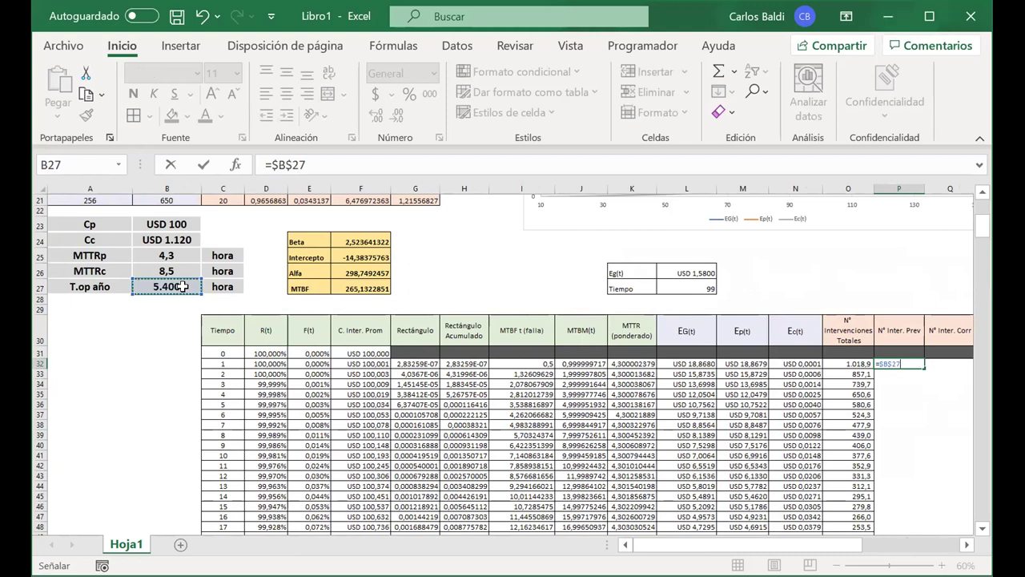
{"action": "type", "text": "*"}
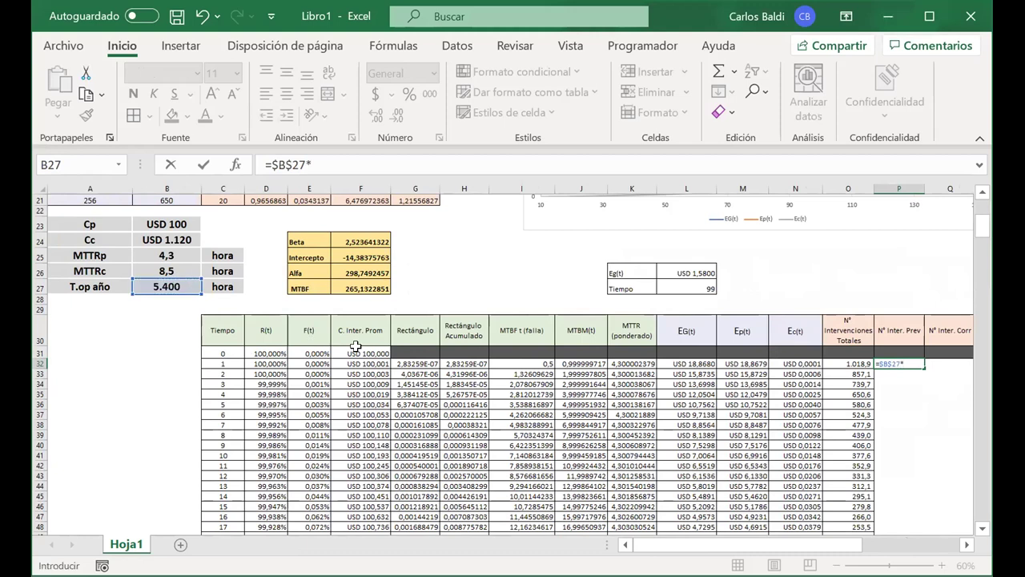
{"action": "left_click", "coordinate": [265, 363]}
{"action": "scroll", "coordinate": [516, 419], "scroll_direction": "right", "scroll_amount": 5}
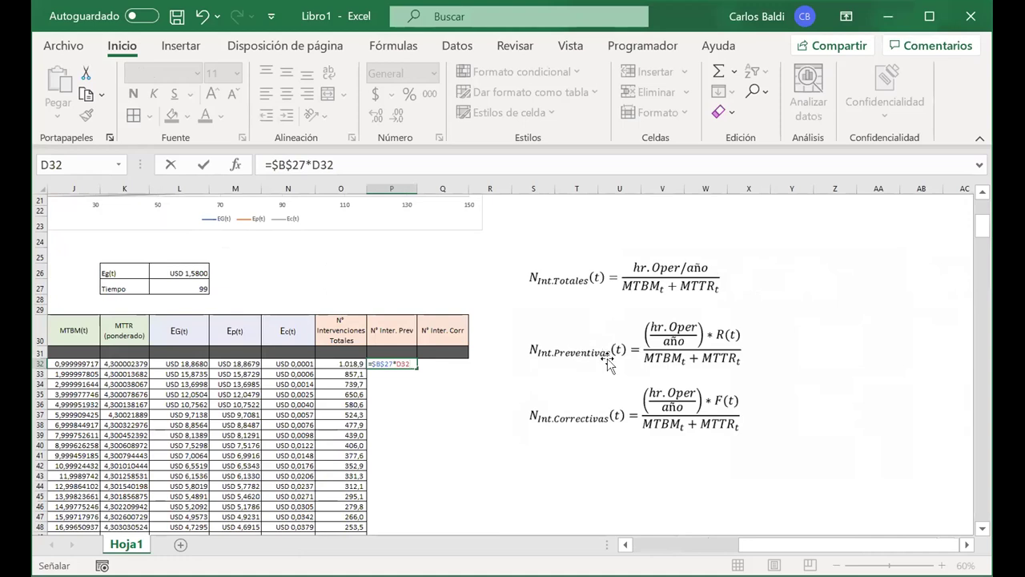
{"action": "type", "text": "/("}
{"action": "scroll", "coordinate": [335, 362], "scroll_direction": "left", "scroll_amount": 3}
{"action": "left_click", "coordinate": [230, 364]}
{"action": "type", "text": "+"}
{"action": "left_click", "coordinate": [290, 363]}
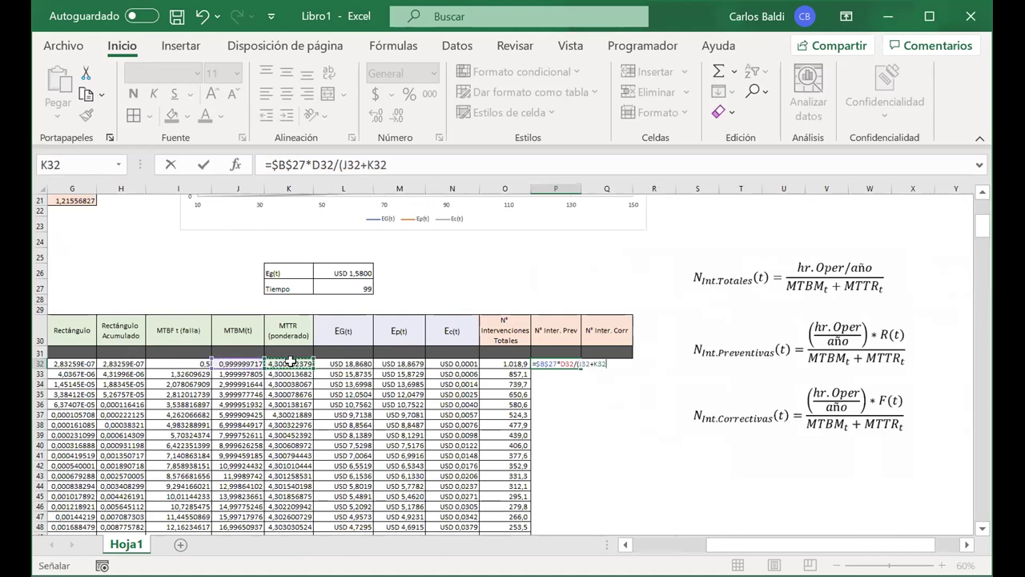
{"action": "type", "text": ")"}
{"action": "key", "text": "Return"}
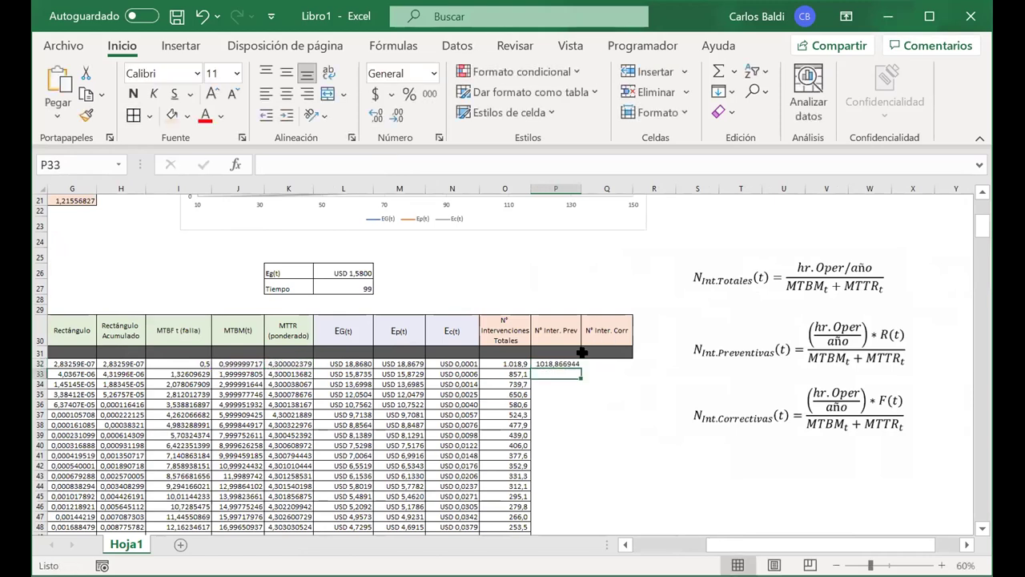
Copy the number format and borders of O32 to P32 and fill the preventive interventions formula down the table
{"action": "left_click", "coordinate": [561, 363]}
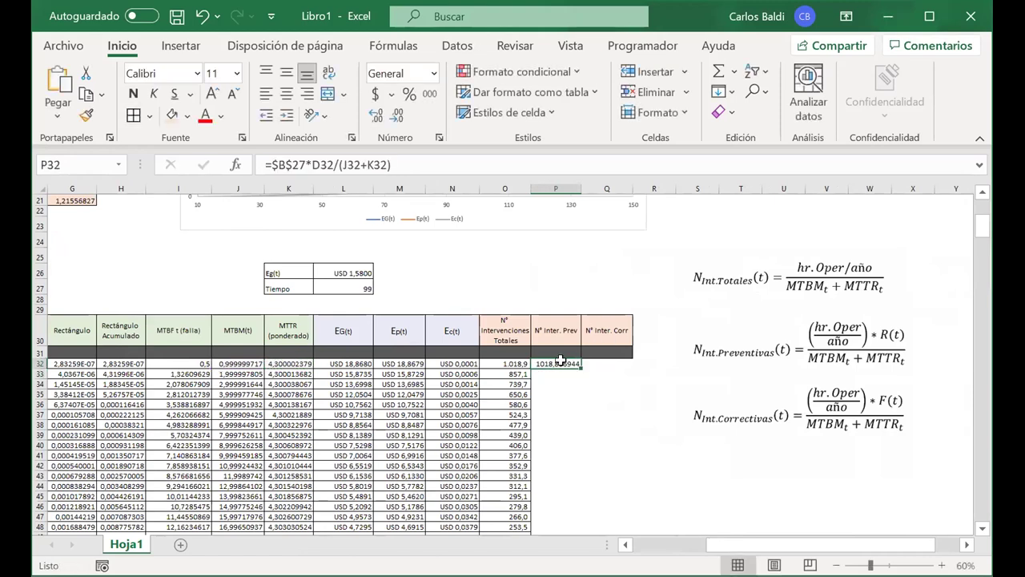
{"action": "left_click", "coordinate": [518, 364]}
{"action": "left_click", "coordinate": [85, 115]}
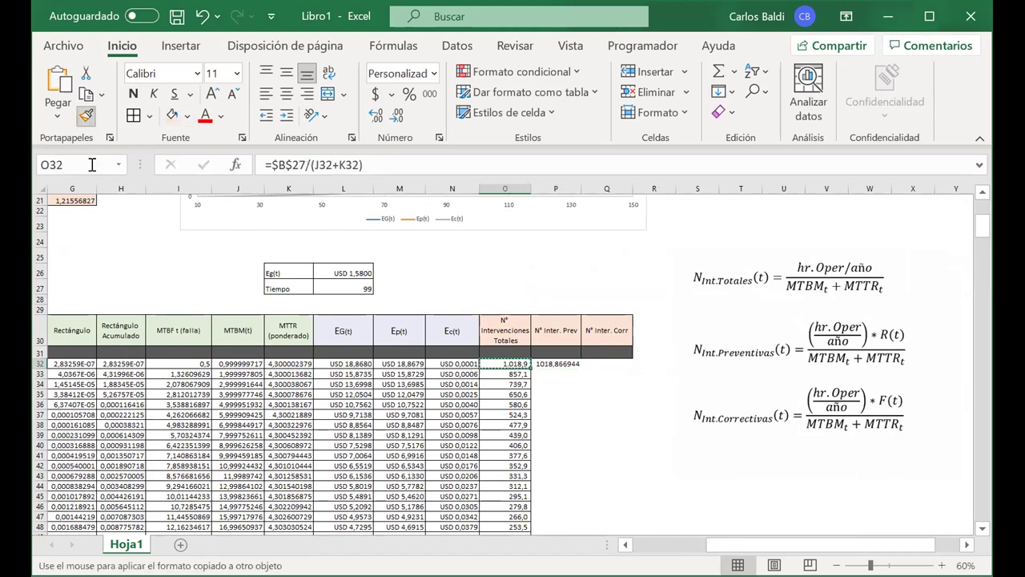
{"action": "left_click", "coordinate": [560, 362]}
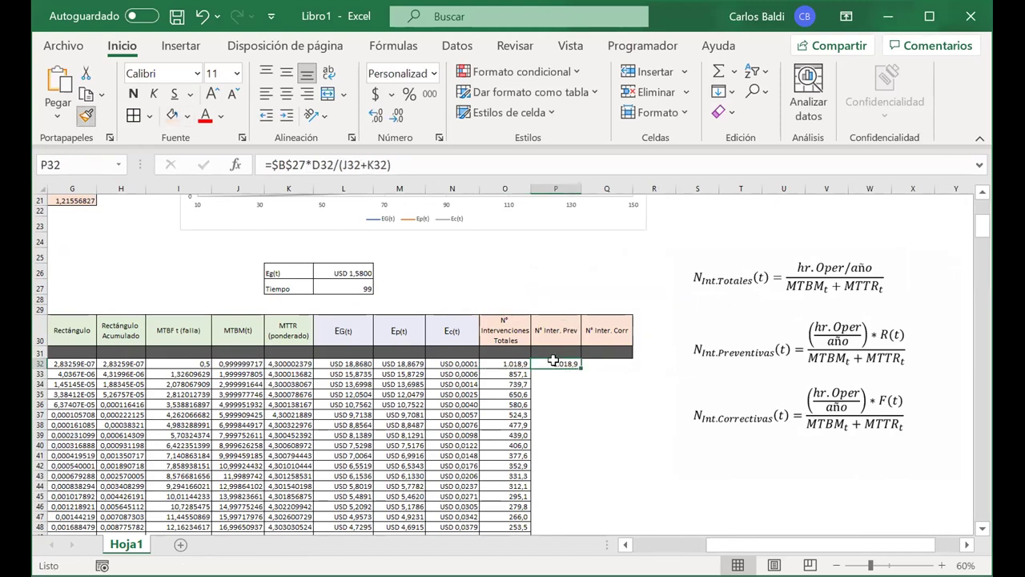
{"action": "double_click", "coordinate": [581, 366]}
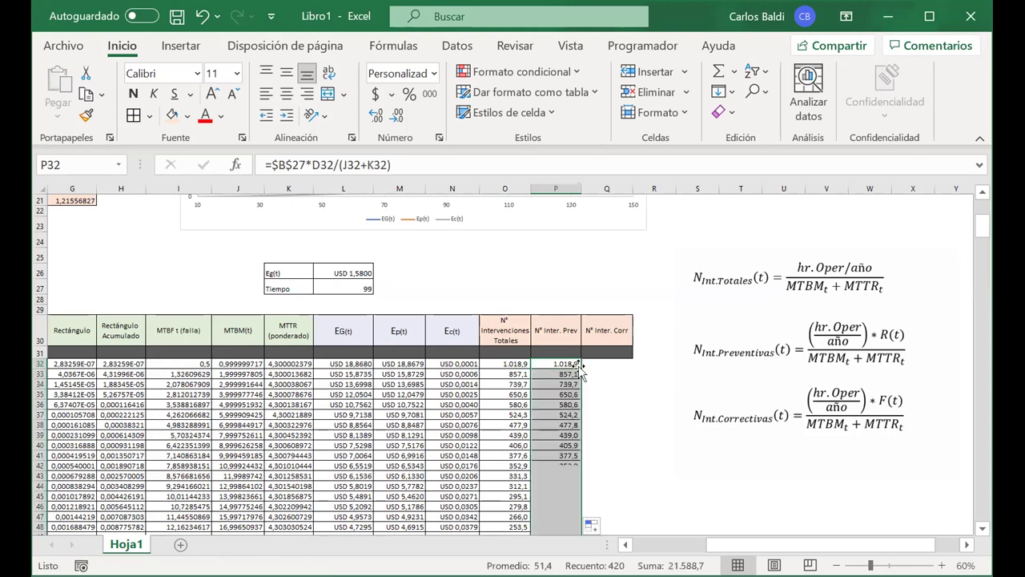
Compare the total and preventive interventions in row 47 and in row 129, near the minimum EG(t)
{"action": "left_click_drag", "start_coordinate": [522, 517], "coordinate": [556, 515]}
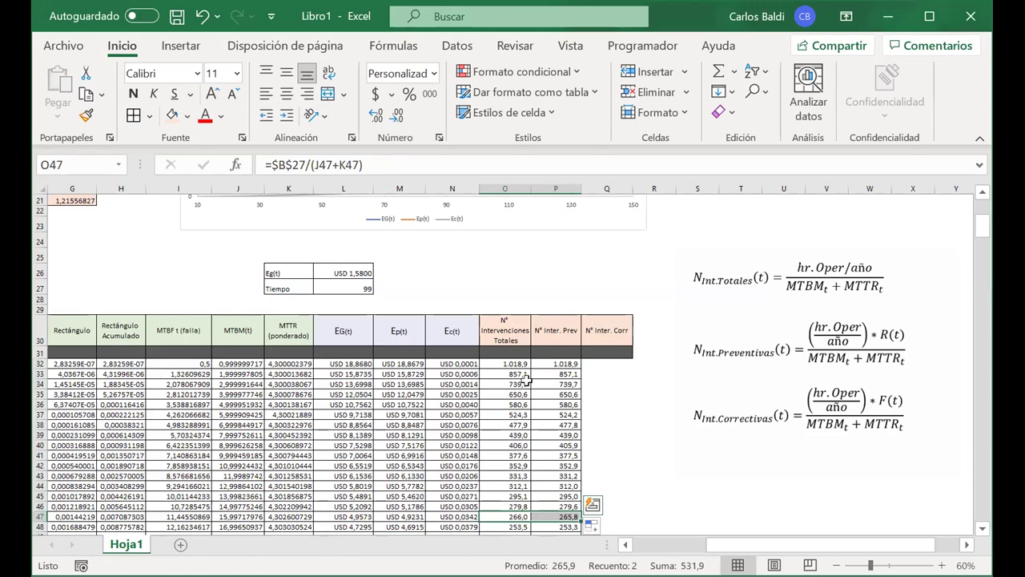
{"action": "scroll", "coordinate": [545, 467], "scroll_direction": "down", "scroll_amount": 15}
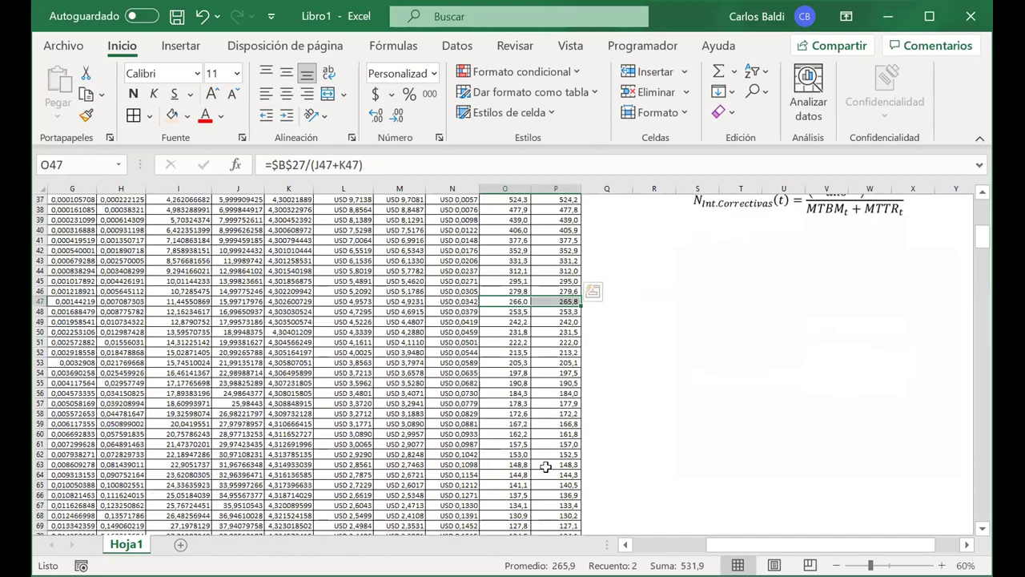
{"action": "scroll", "coordinate": [545, 466], "scroll_direction": "down", "scroll_amount": 16}
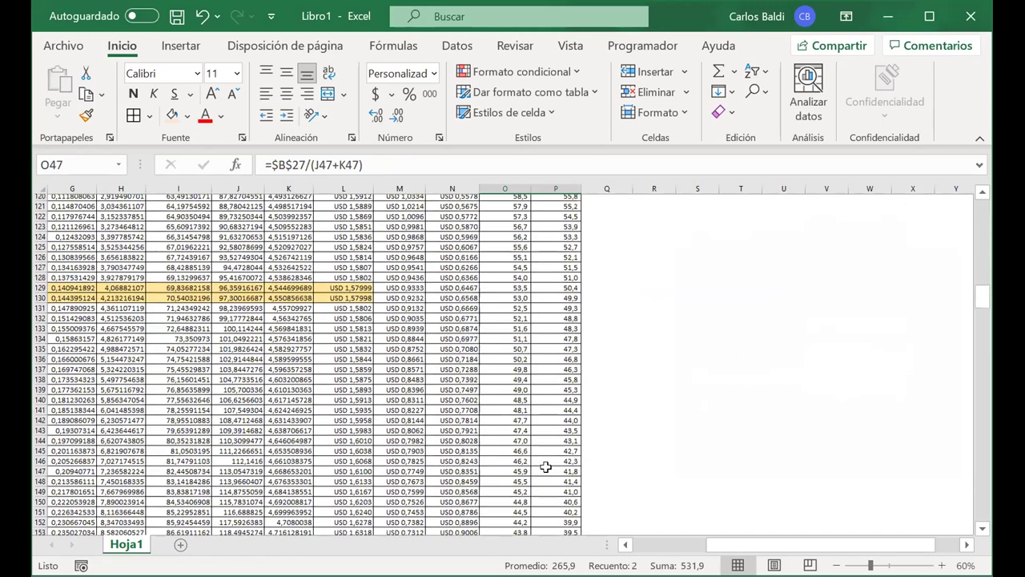
{"action": "left_click_drag", "start_coordinate": [545, 321], "coordinate": [497, 320]}
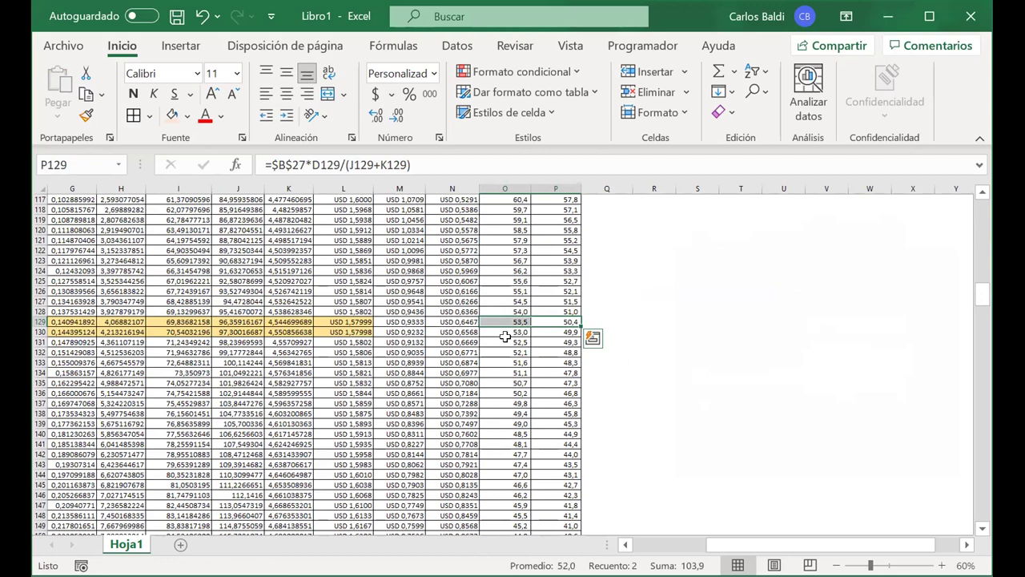
Enter the corrective interventions formula =$B$27*E32/(J32+K32) in Q32
{"action": "scroll", "coordinate": [505, 336], "scroll_direction": "up", "scroll_amount": 20}
{"action": "scroll", "coordinate": [505, 336], "scroll_direction": "down", "scroll_amount": 5}
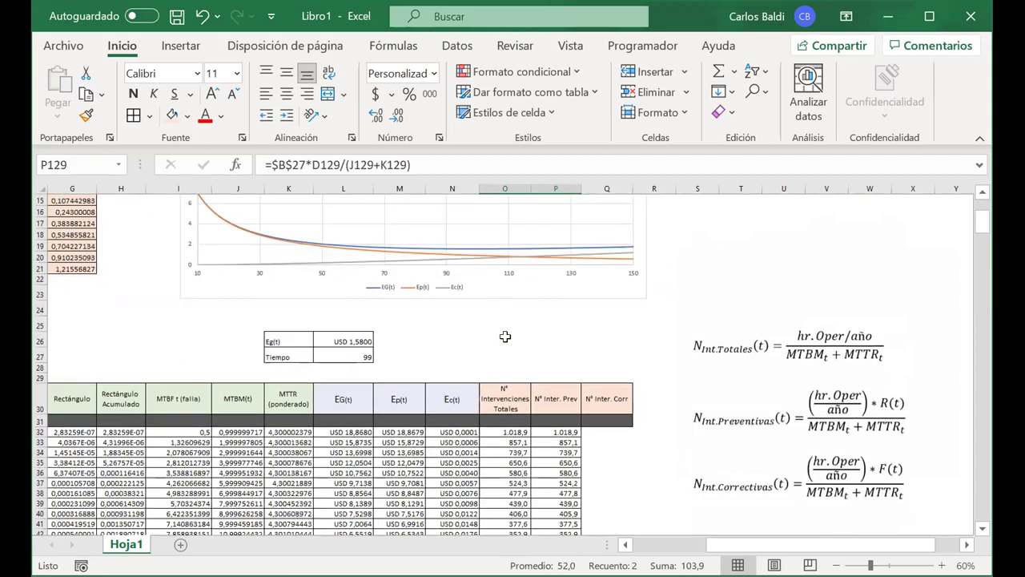
{"action": "scroll", "coordinate": [505, 337], "scroll_direction": "down", "scroll_amount": 2}
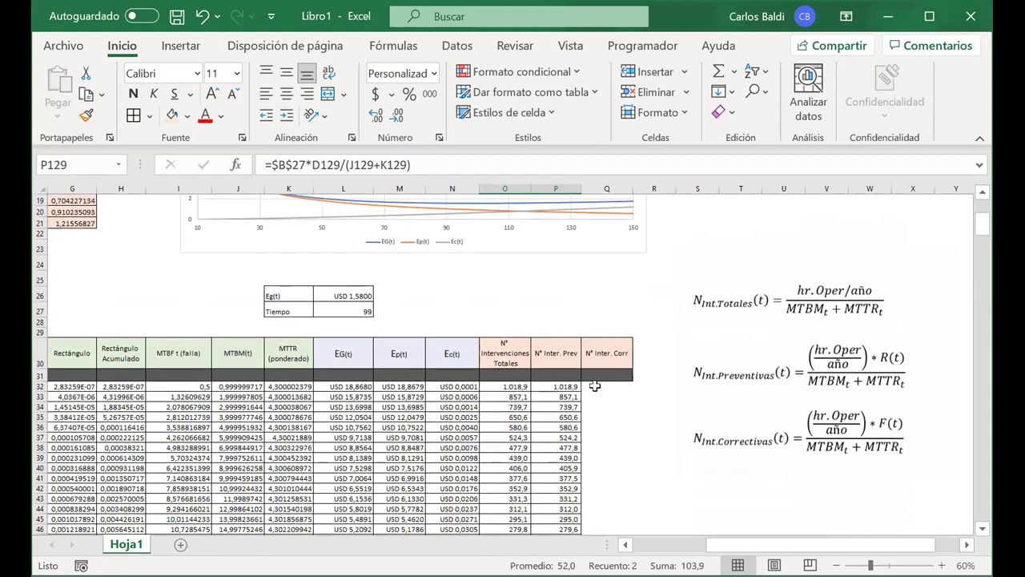
{"action": "left_click", "coordinate": [594, 386]}
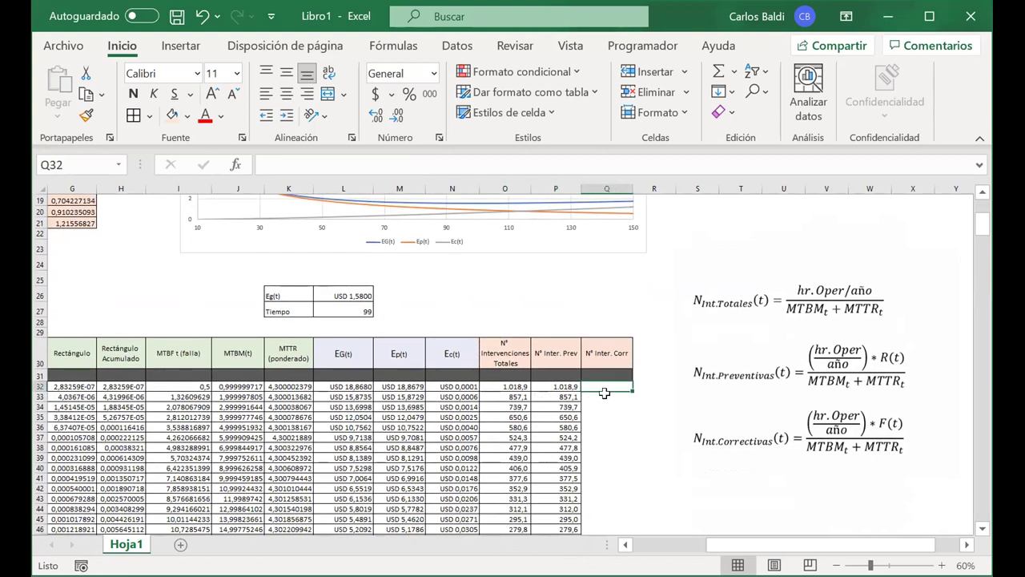
{"action": "type", "text": "="}
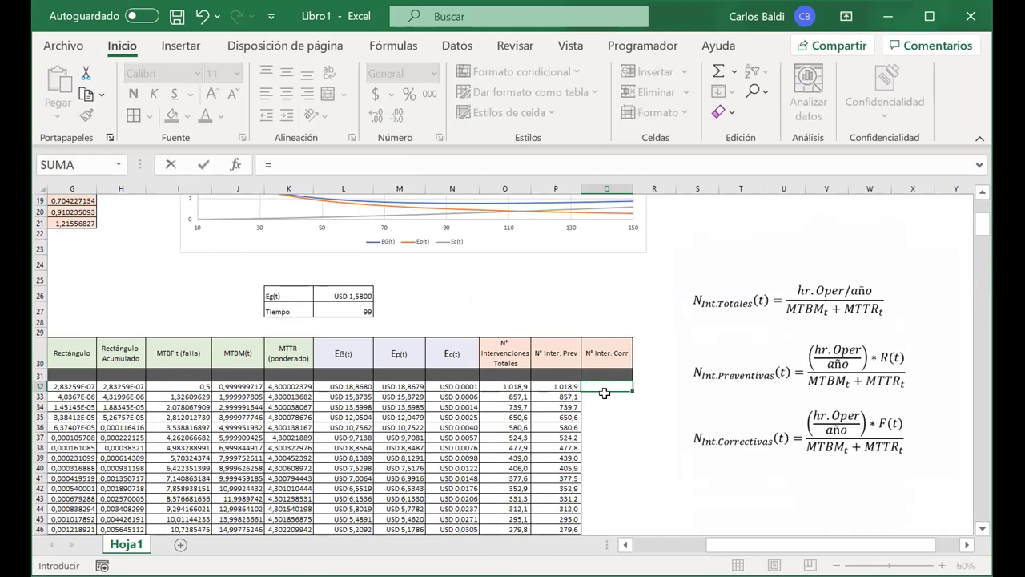
{"action": "scroll", "coordinate": [604, 392], "scroll_direction": "left", "scroll_amount": 3}
{"action": "left_click", "coordinate": [167, 308]}
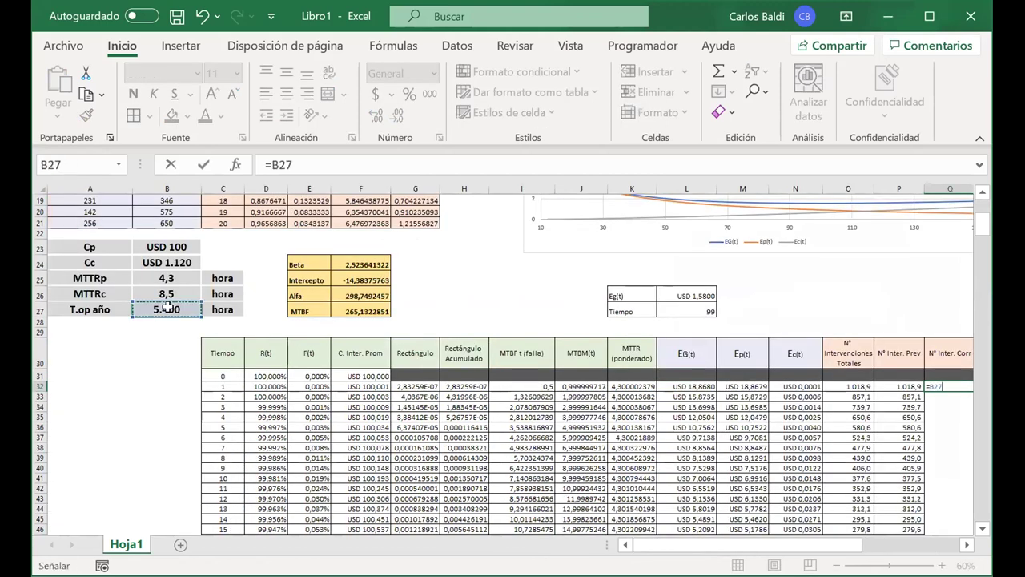
{"action": "key", "text": "F4"}
{"action": "scroll", "coordinate": [167, 308], "scroll_direction": "right", "scroll_amount": 3}
{"action": "type", "text": "*"}
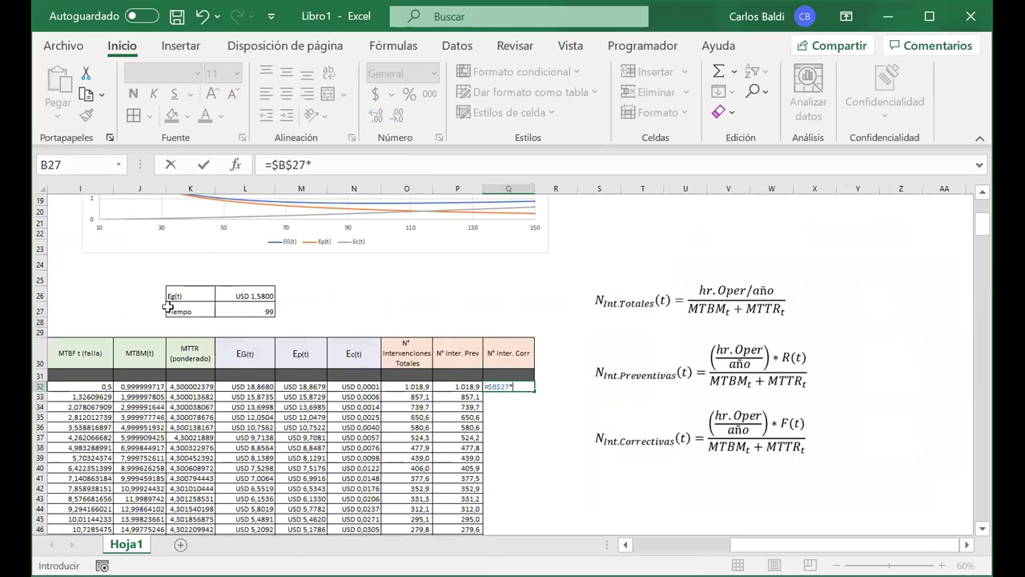
{"action": "scroll", "coordinate": [112, 332], "scroll_direction": "left", "scroll_amount": 3}
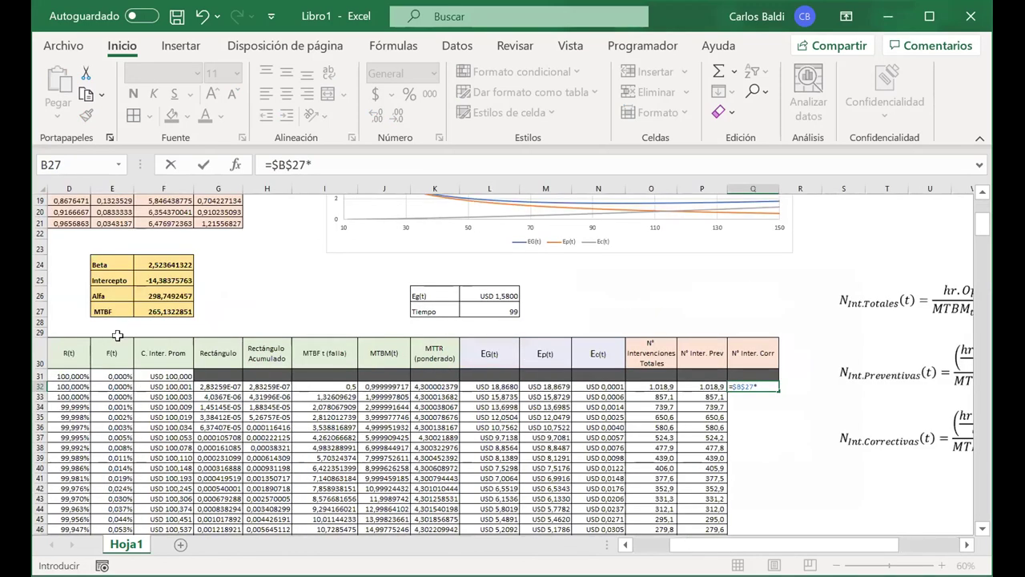
{"action": "left_click", "coordinate": [118, 385]}
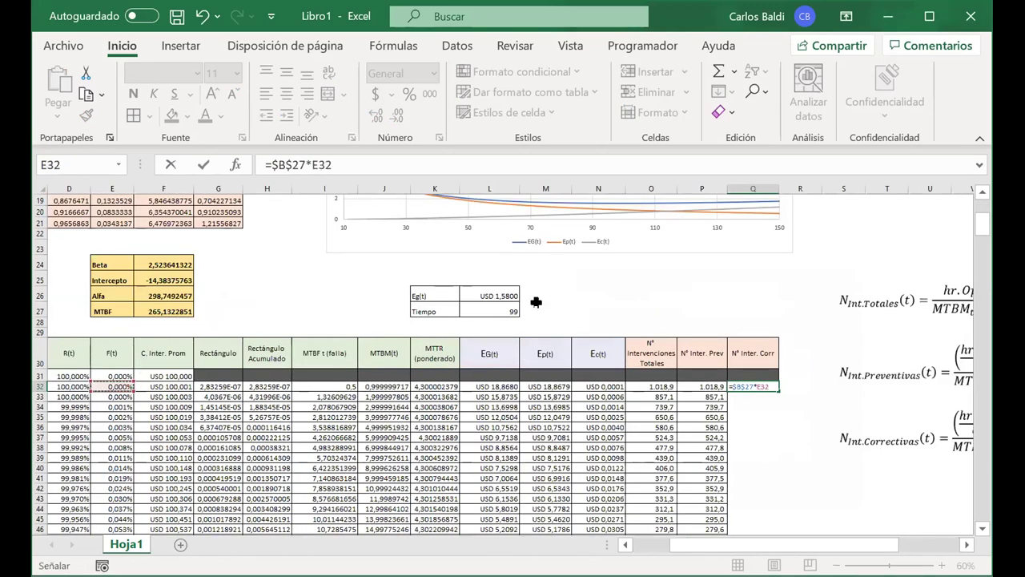
{"action": "type", "text": "/("}
{"action": "left_click", "coordinate": [376, 386]}
{"action": "type", "text": "+"}
{"action": "left_click", "coordinate": [425, 386]}
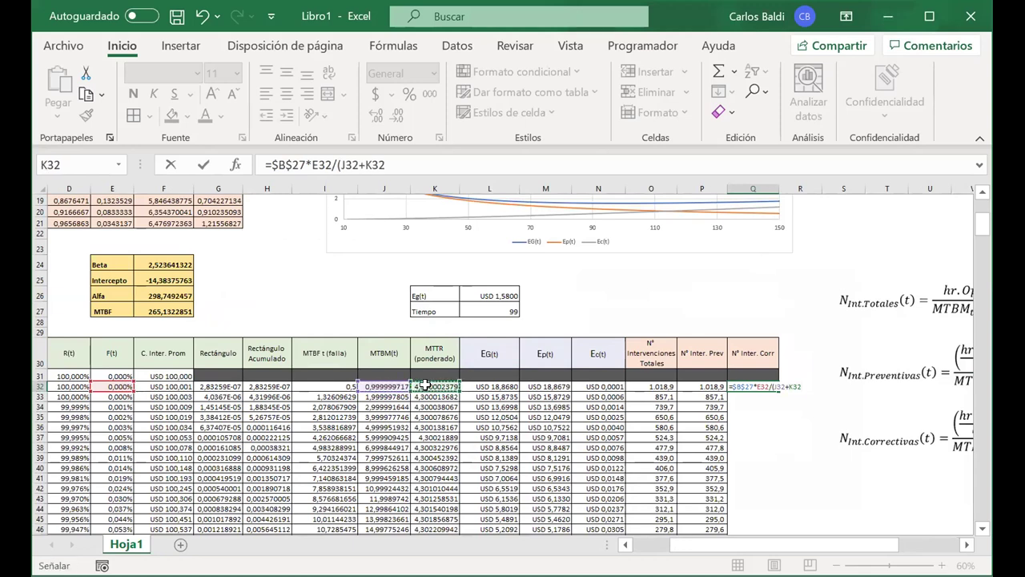
{"action": "type", "text": ")"}
{"action": "key", "text": "Return"}
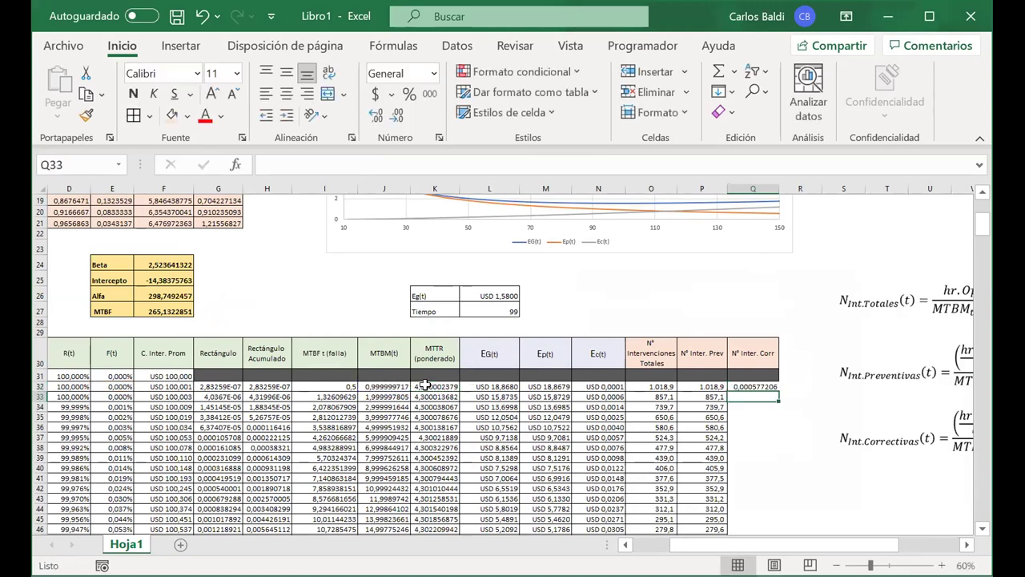
Copy the format of P32 to Q32 and fill the corrective interventions formula down the table
{"action": "left_click", "coordinate": [705, 386]}
{"action": "left_click", "coordinate": [84, 112]}
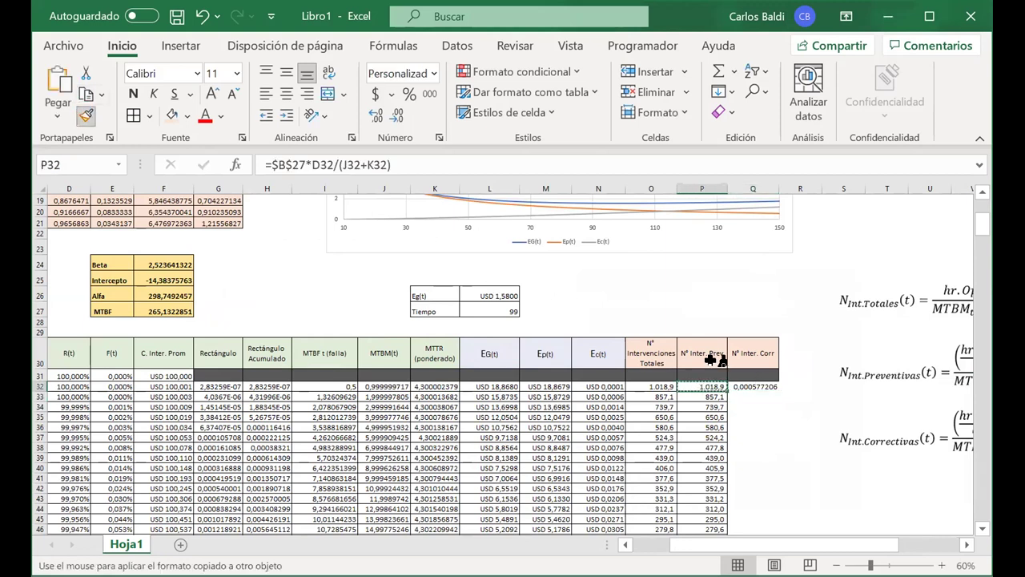
{"action": "left_click", "coordinate": [752, 388]}
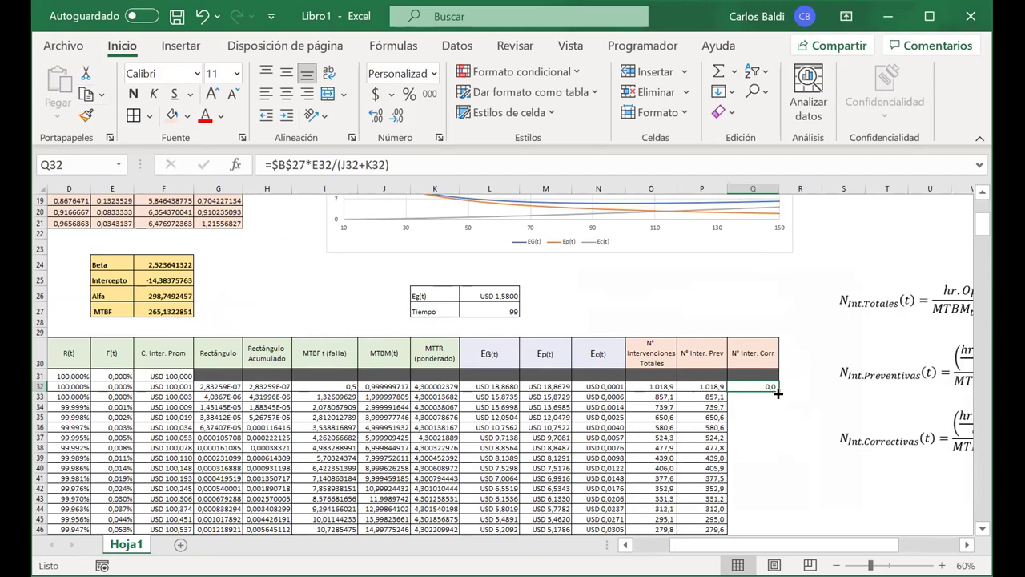
{"action": "double_click", "coordinate": [777, 389]}
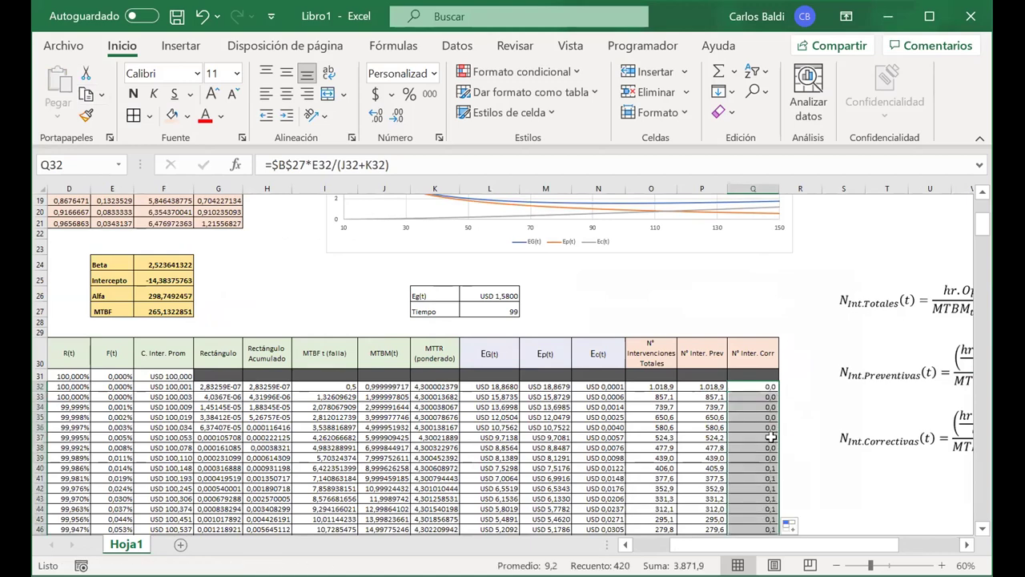
Review the corrective interventions down column Q, comparing rows 104, 129 and 130 near the minimum EG(t) with the total and preventive interventions
{"action": "scroll", "coordinate": [799, 415], "scroll_direction": "down", "scroll_amount": 7}
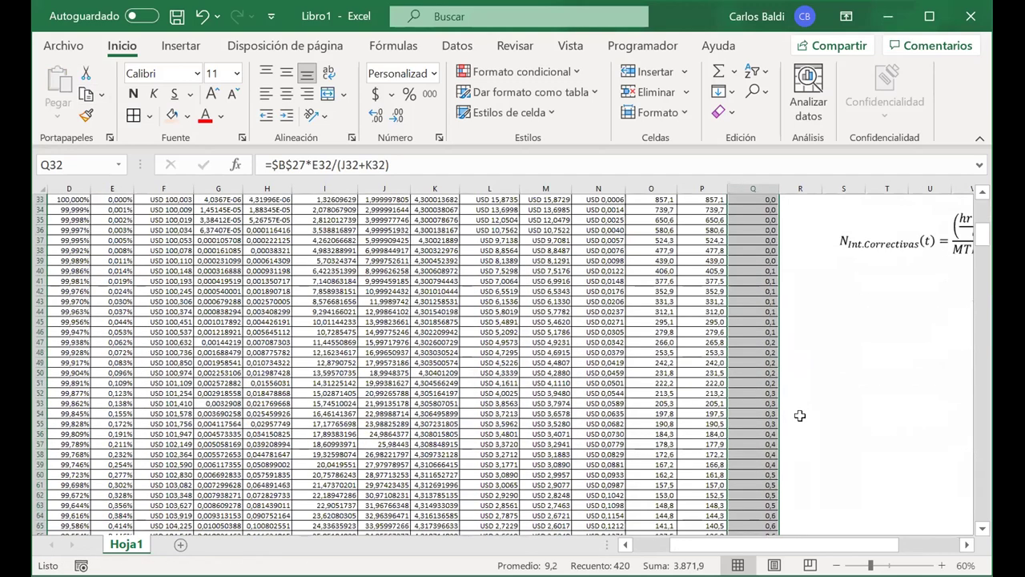
{"action": "scroll", "coordinate": [799, 415], "scroll_direction": "down", "scroll_amount": 12}
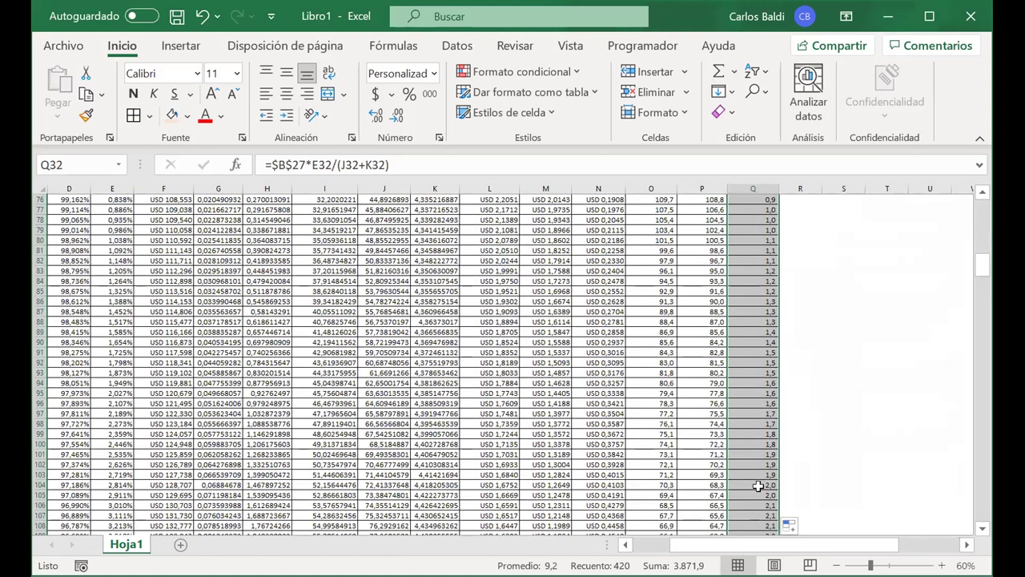
{"action": "left_click", "coordinate": [757, 485]}
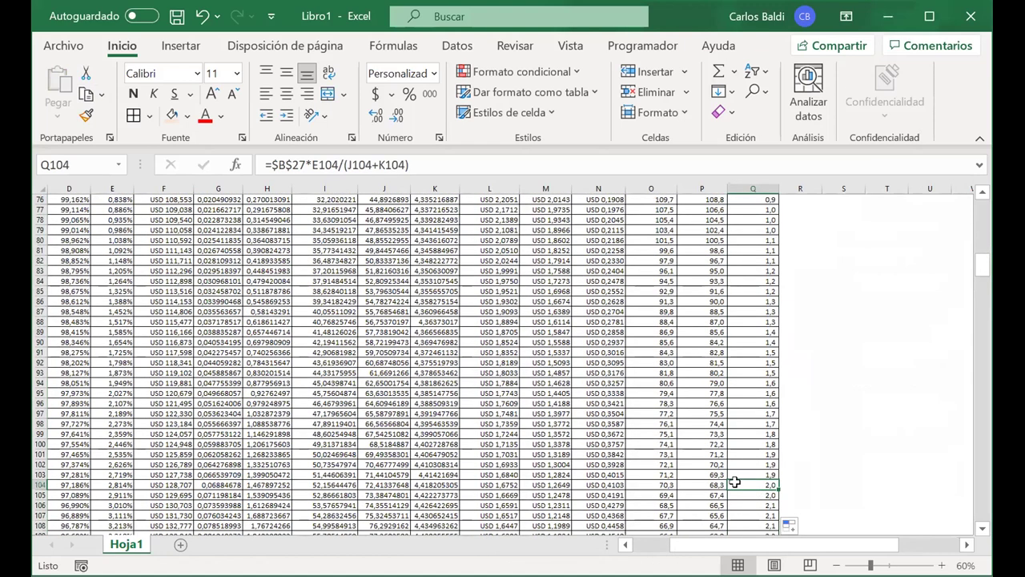
{"action": "scroll", "coordinate": [710, 479], "scroll_direction": "left", "scroll_amount": 3}
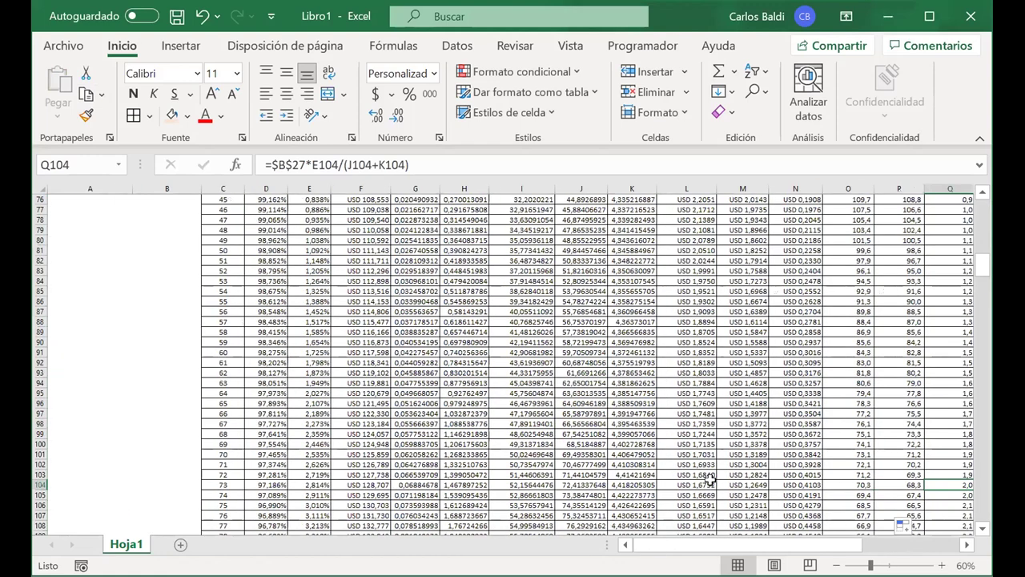
{"action": "scroll", "coordinate": [711, 480], "scroll_direction": "right", "scroll_amount": 5}
{"action": "scroll", "coordinate": [711, 479], "scroll_direction": "right", "scroll_amount": 2}
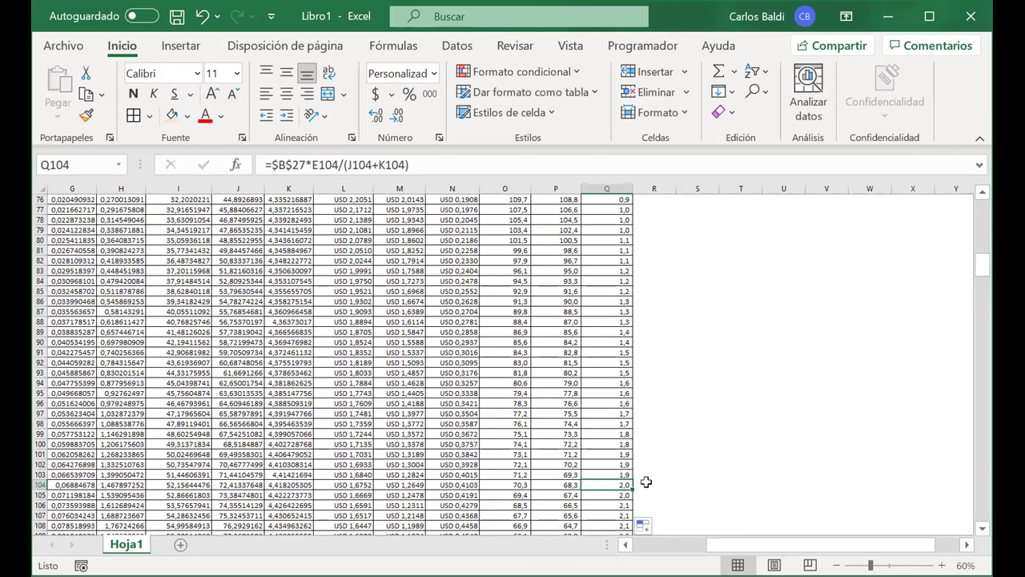
{"action": "scroll", "coordinate": [646, 481], "scroll_direction": "down", "scroll_amount": 3}
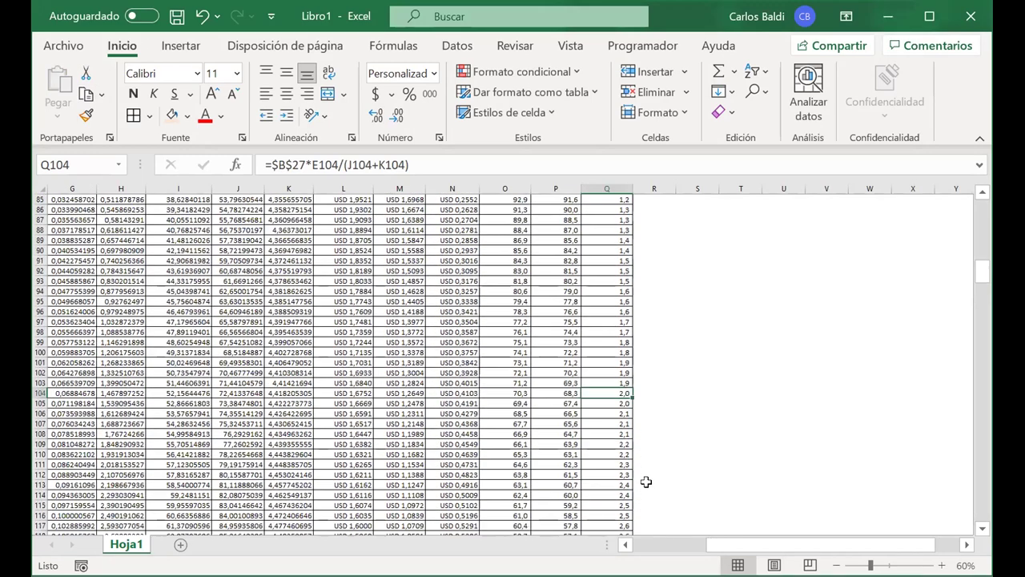
{"action": "scroll", "coordinate": [645, 482], "scroll_direction": "down", "scroll_amount": 5}
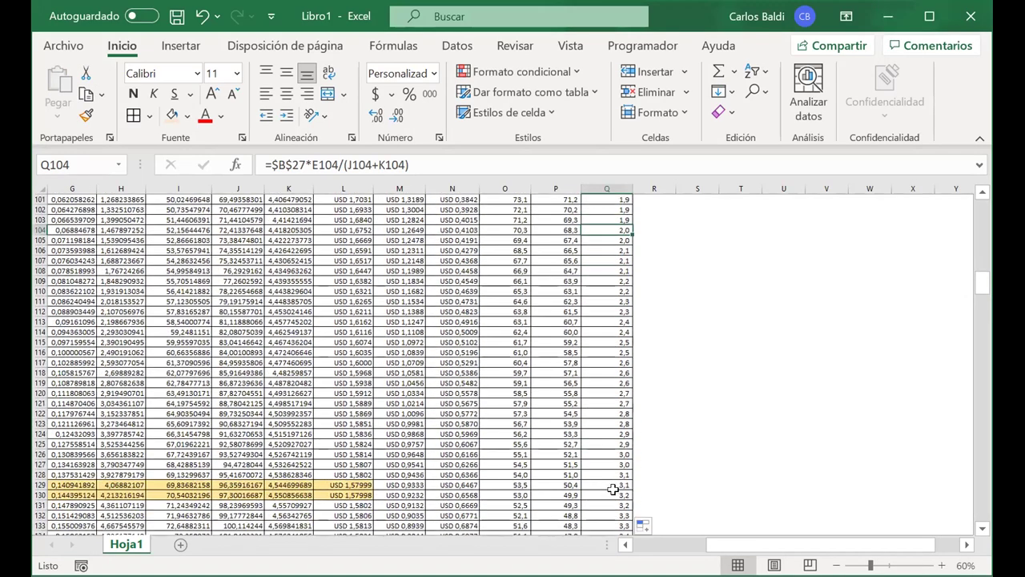
{"action": "left_click_drag", "start_coordinate": [607, 496], "coordinate": [489, 484]}
{"action": "left_click", "coordinate": [488, 484]}
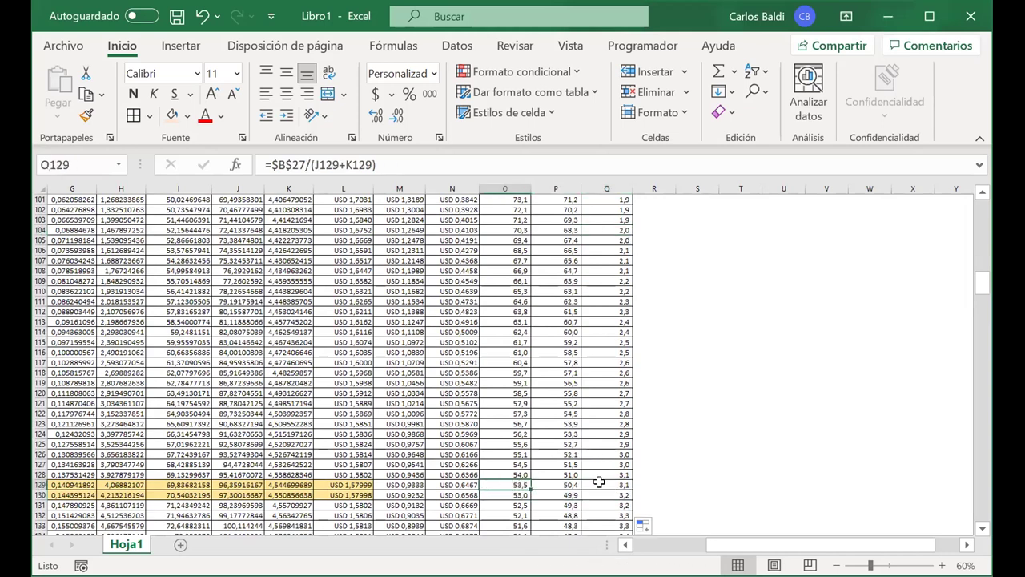
{"action": "left_click", "coordinate": [343, 494]}
{"action": "left_click_drag", "start_coordinate": [343, 495], "coordinate": [605, 495]}
Delete the picture of the three intervention formulas beside the table
{"action": "scroll", "coordinate": [728, 376], "scroll_direction": "up", "scroll_amount": 20}
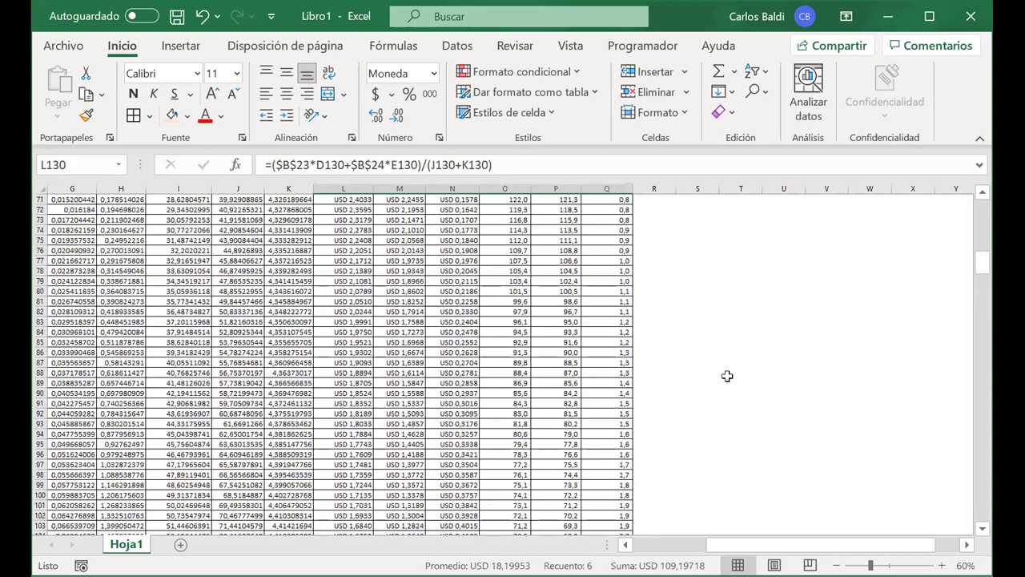
{"action": "left_click", "coordinate": [728, 381]}
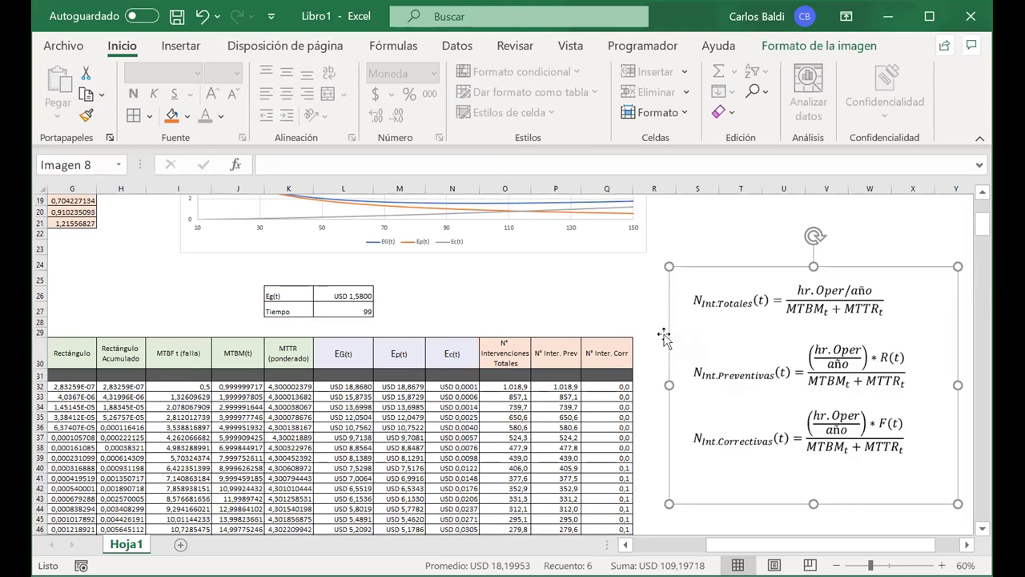
{"action": "key", "text": "Delete"}
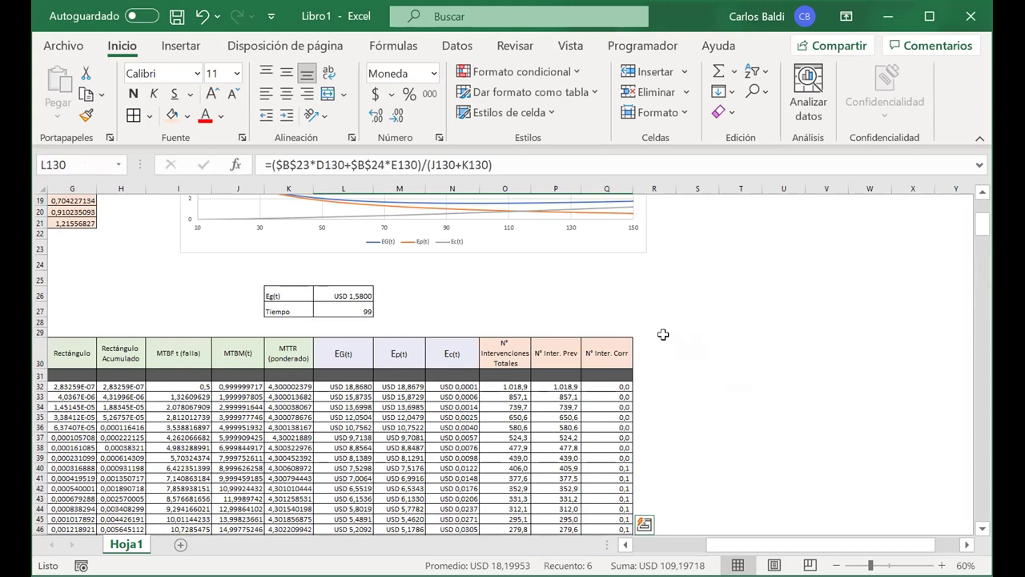
{"action": "scroll", "coordinate": [693, 250], "scroll_direction": "up", "scroll_amount": 1}
{"action": "scroll", "coordinate": [694, 250], "scroll_direction": "up", "scroll_amount": 2}
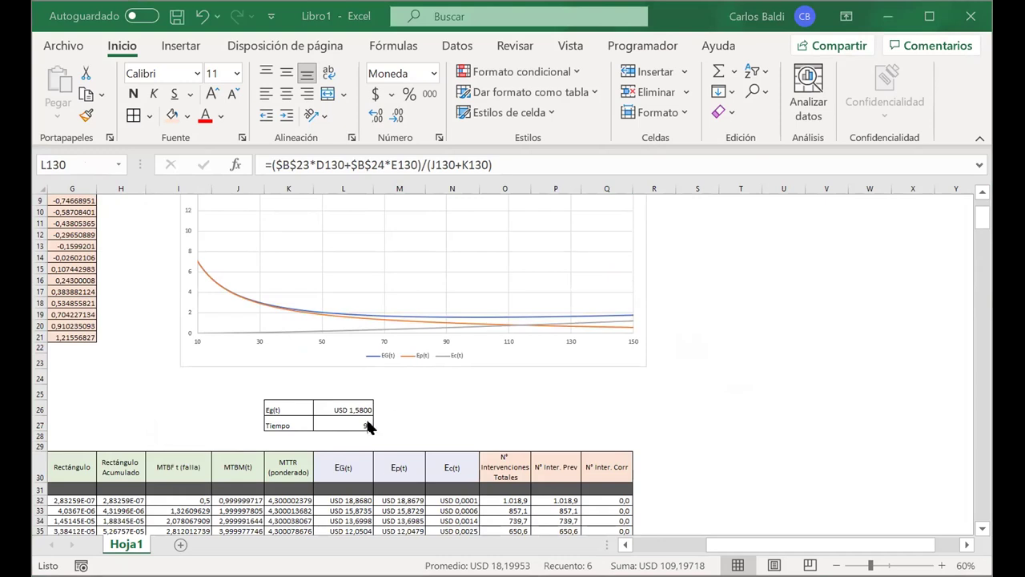
{"action": "left_click", "coordinate": [491, 394]}
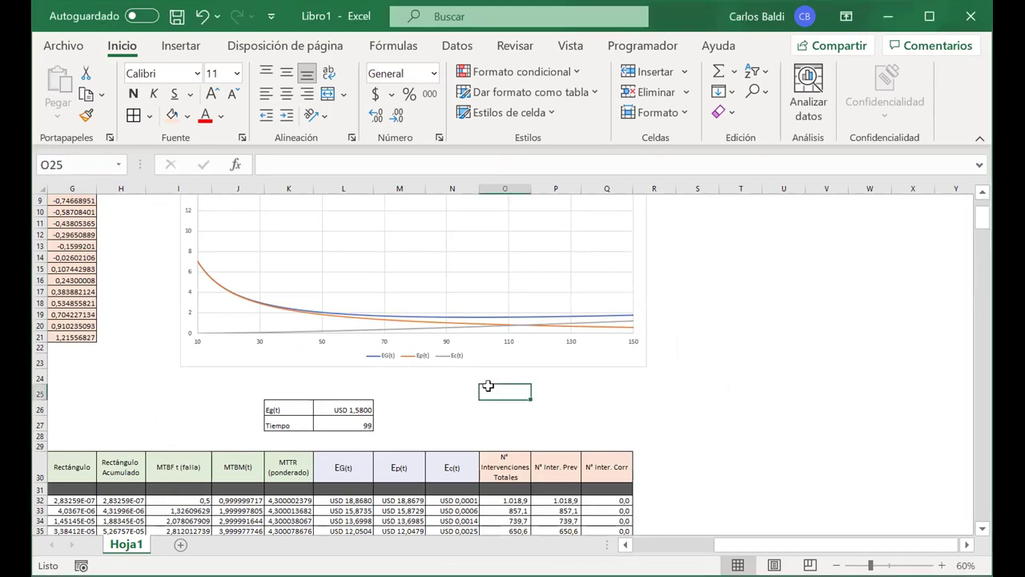
{"action": "scroll", "coordinate": [462, 389], "scroll_direction": "down", "scroll_amount": 2}
{"action": "scroll", "coordinate": [461, 389], "scroll_direction": "up", "scroll_amount": 1}
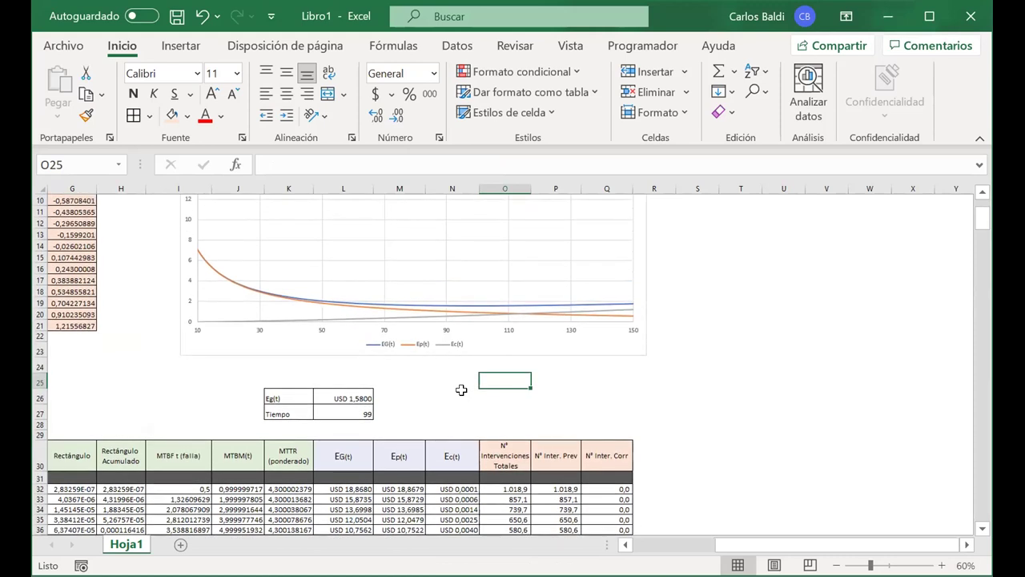
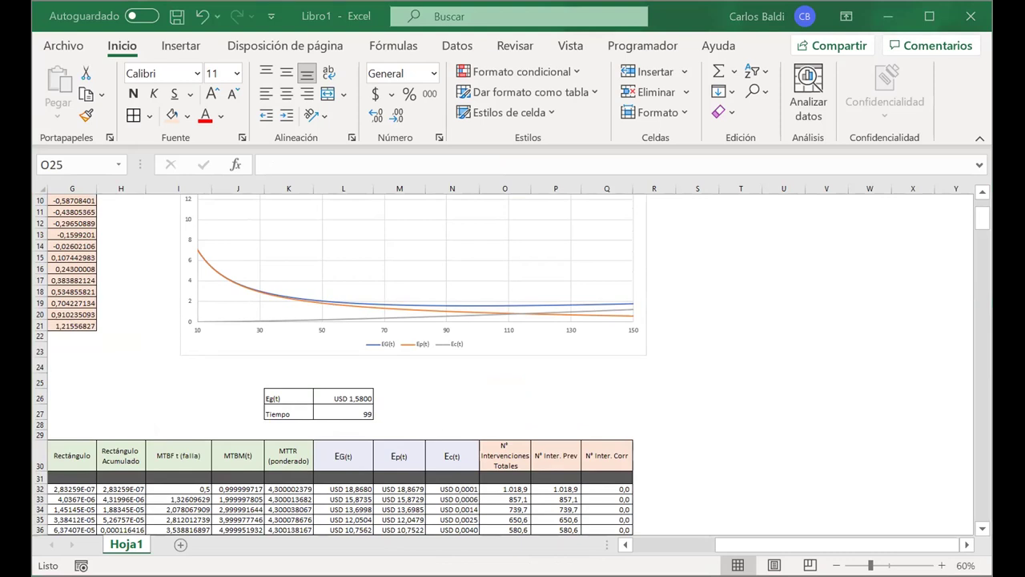
Add the headers Disponibilidad in R30 and Presupuesto Anual in S30, and widen columns R and S to fit them
{"action": "left_click", "coordinate": [660, 450]}
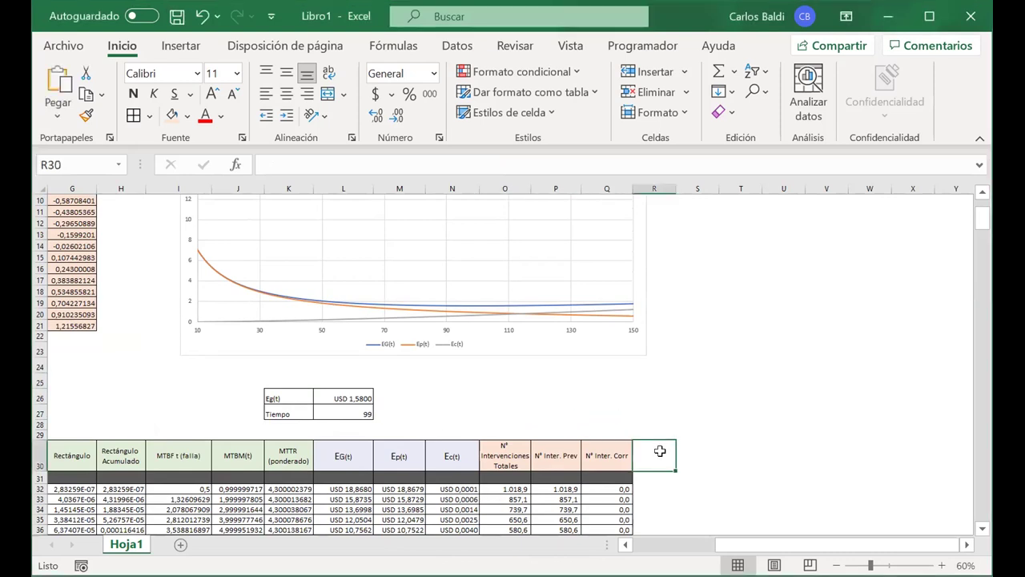
{"action": "type", "text": "Disponibilidad\tPresupuesto Anual"}
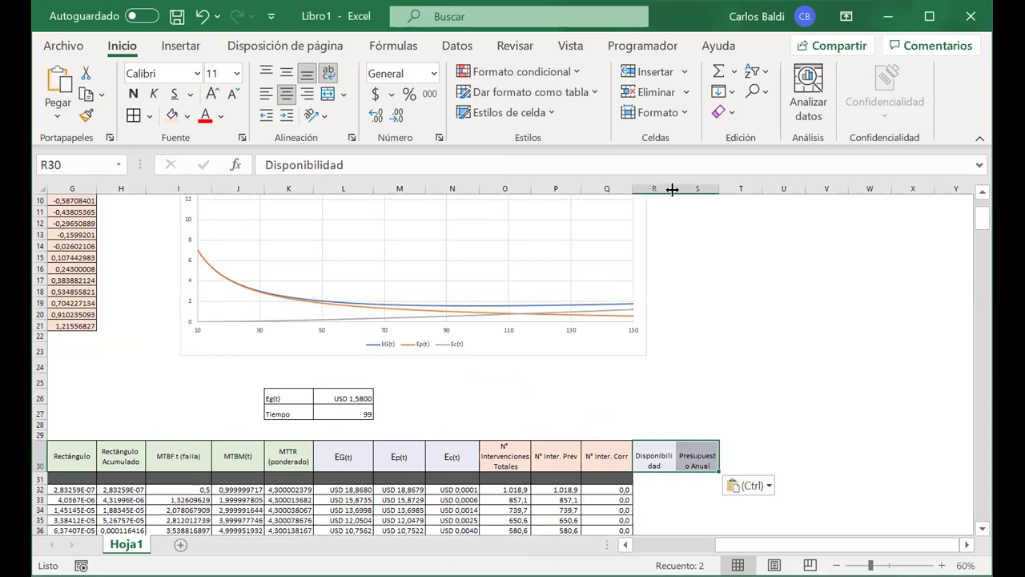
{"action": "left_click_drag", "start_coordinate": [672, 190], "coordinate": [752, 189]}
Format the headers in R30:S30 with an orange fill, bold text and middle vertical alignment
{"action": "left_click_drag", "start_coordinate": [718, 457], "coordinate": [662, 453]}
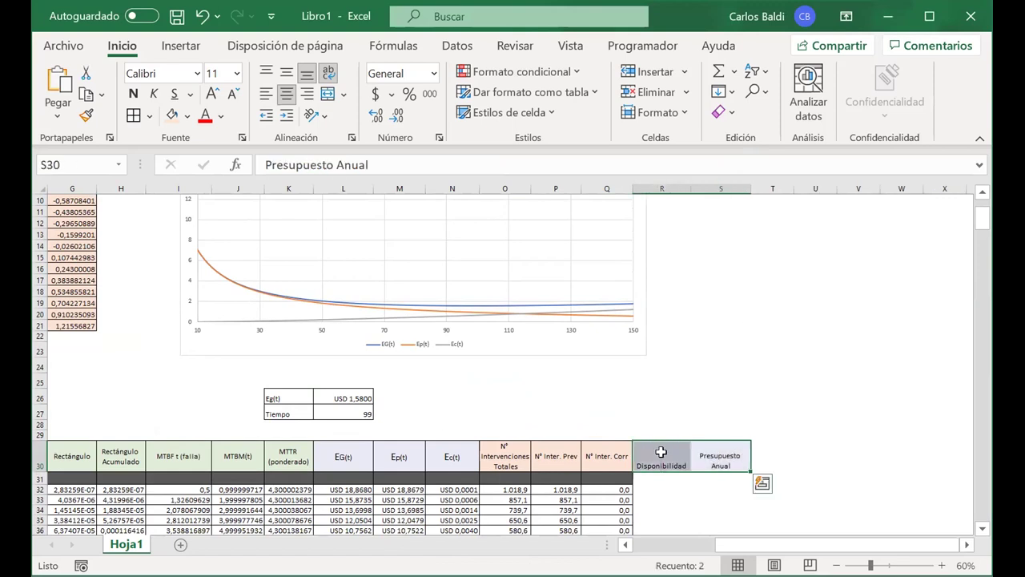
{"action": "left_click", "coordinate": [187, 116]}
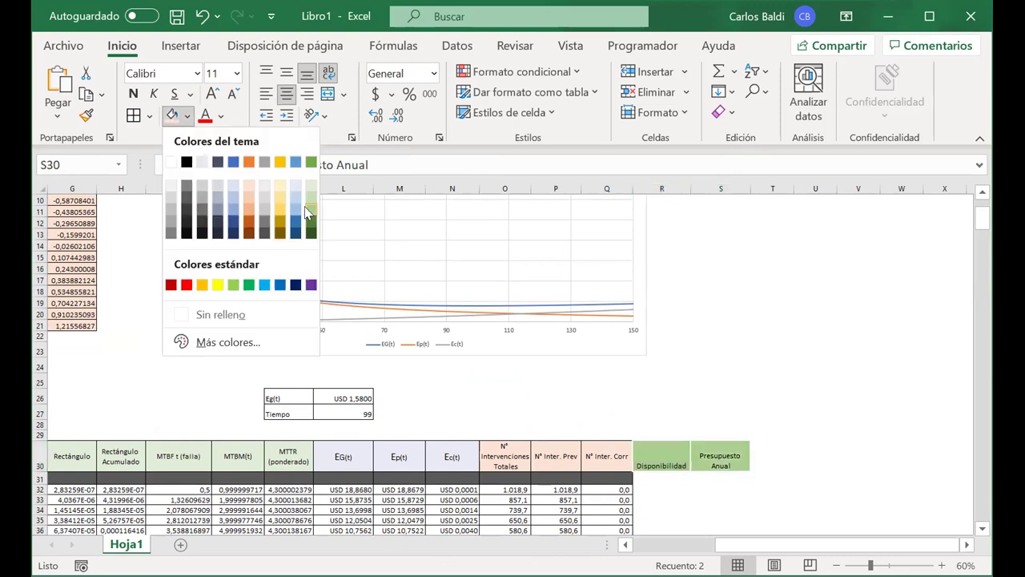
{"action": "left_click", "coordinate": [248, 205]}
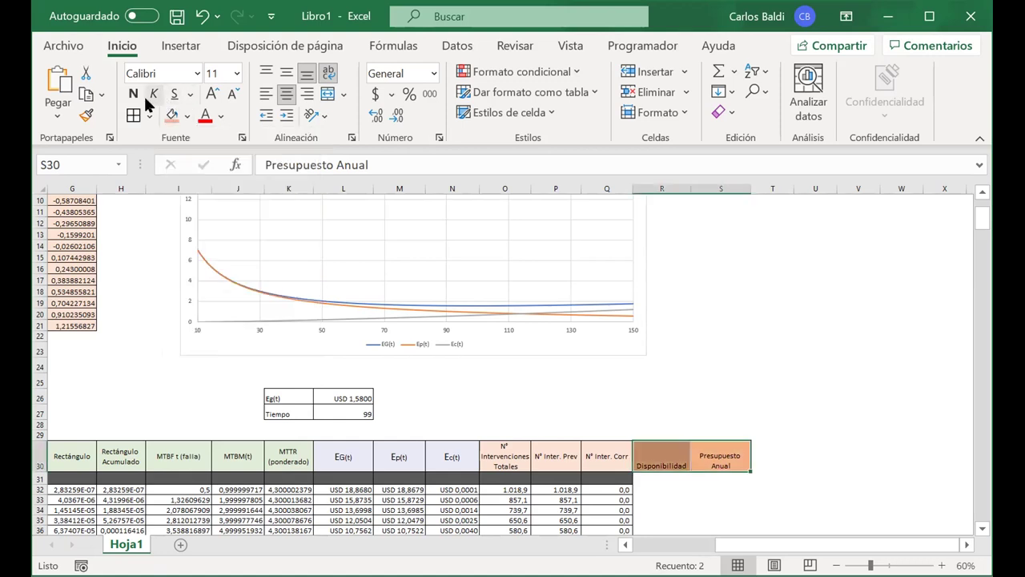
{"action": "left_click", "coordinate": [133, 94]}
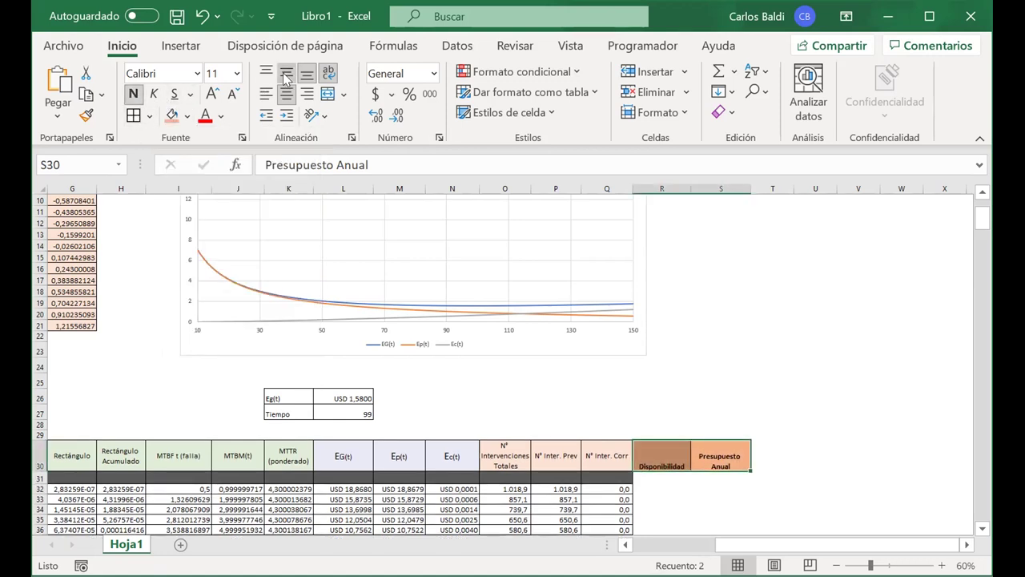
{"action": "left_click", "coordinate": [285, 74]}
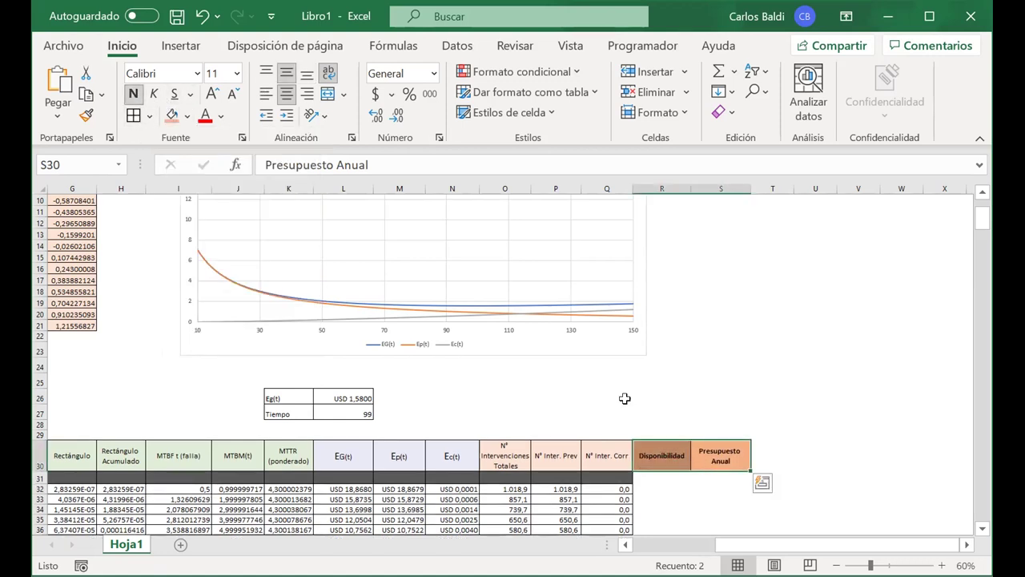
Extend the dark separator band of row 31 from column Q across R31:S31
{"action": "left_click", "coordinate": [651, 479]}
{"action": "left_click", "coordinate": [613, 478]}
{"action": "left_click_drag", "start_coordinate": [632, 483], "coordinate": [737, 476]}
{"action": "left_click", "coordinate": [655, 489]}
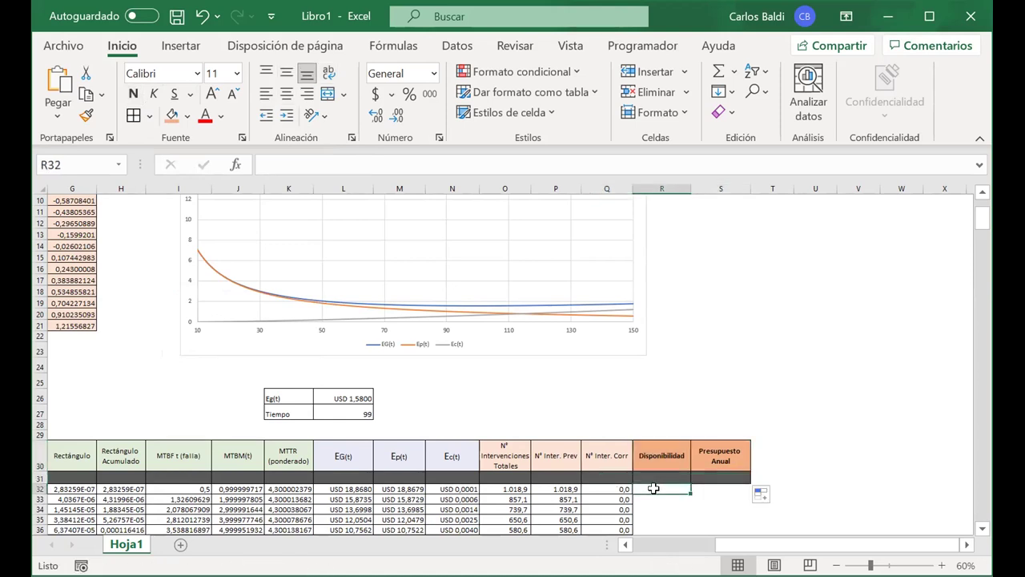
Paste the picture with the availability A(t) and budget Ppto(t) formulas beside the table
{"action": "scroll", "coordinate": [654, 488], "scroll_direction": "down", "scroll_amount": 1}
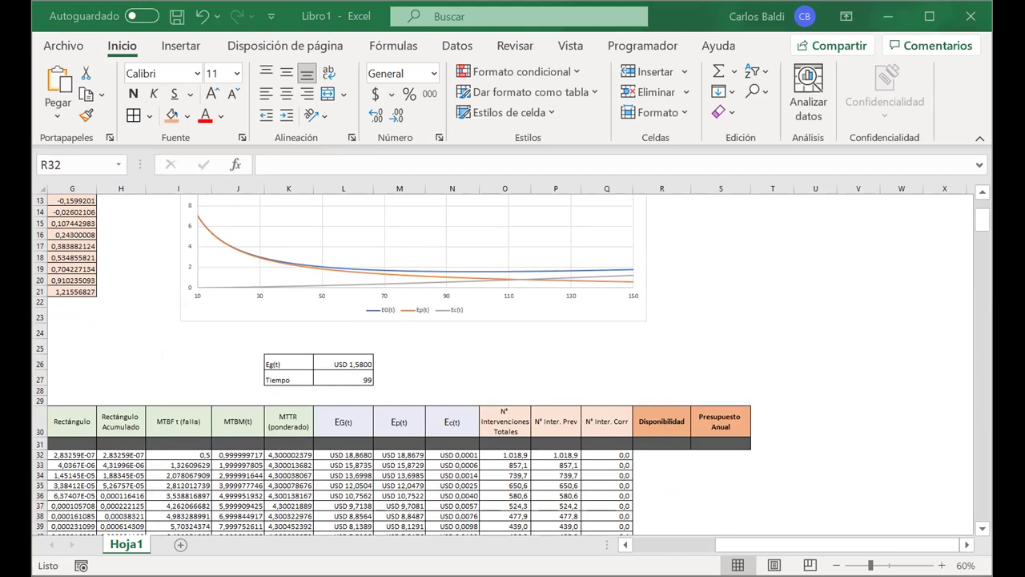
{"action": "left_click", "coordinate": [854, 317]}
{"action": "key", "text": "ctrl+v"}
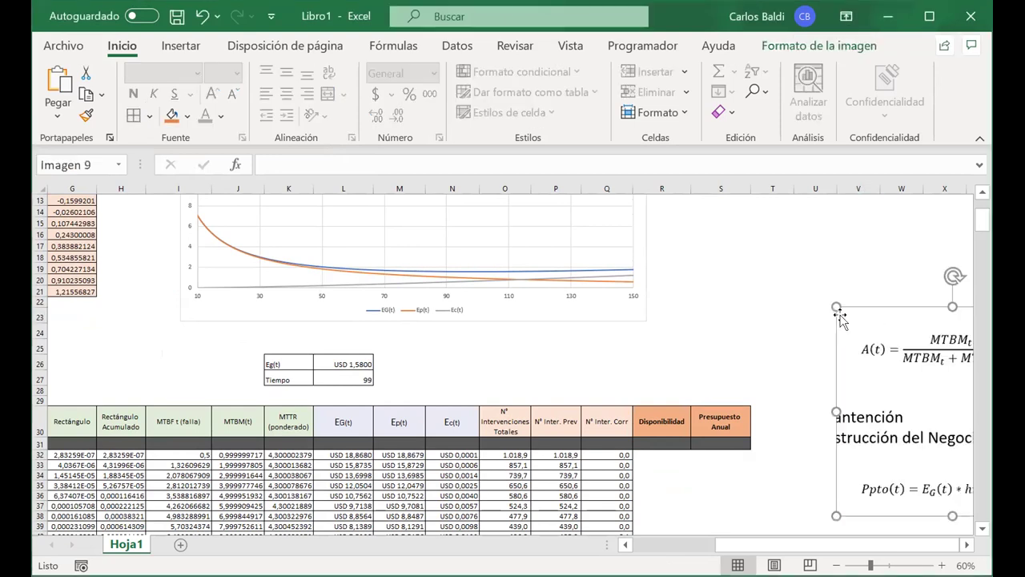
Enter the availability formula =J32/(J32+K32) in R32
{"action": "scroll", "coordinate": [840, 319], "scroll_direction": "right", "scroll_amount": 1}
{"action": "scroll", "coordinate": [577, 366], "scroll_direction": "down", "scroll_amount": 1}
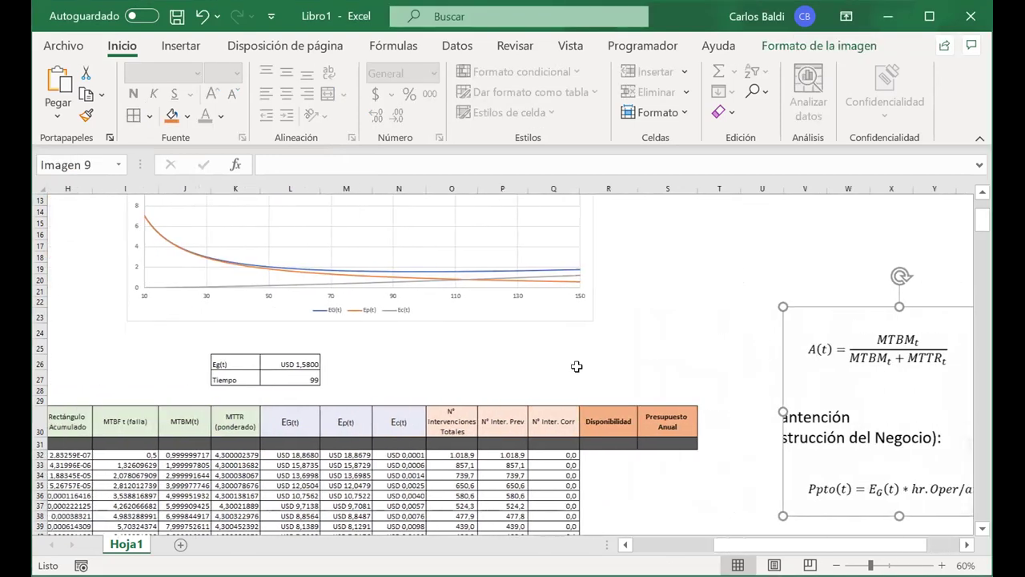
{"action": "scroll", "coordinate": [577, 366], "scroll_direction": "down", "scroll_amount": 1}
{"action": "left_click", "coordinate": [597, 386]}
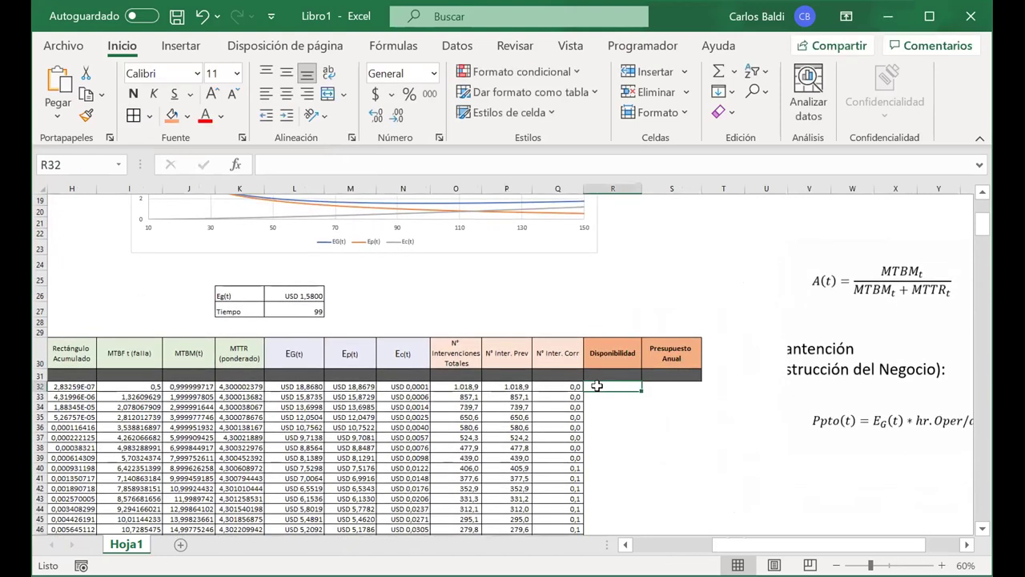
{"action": "type", "text": "="}
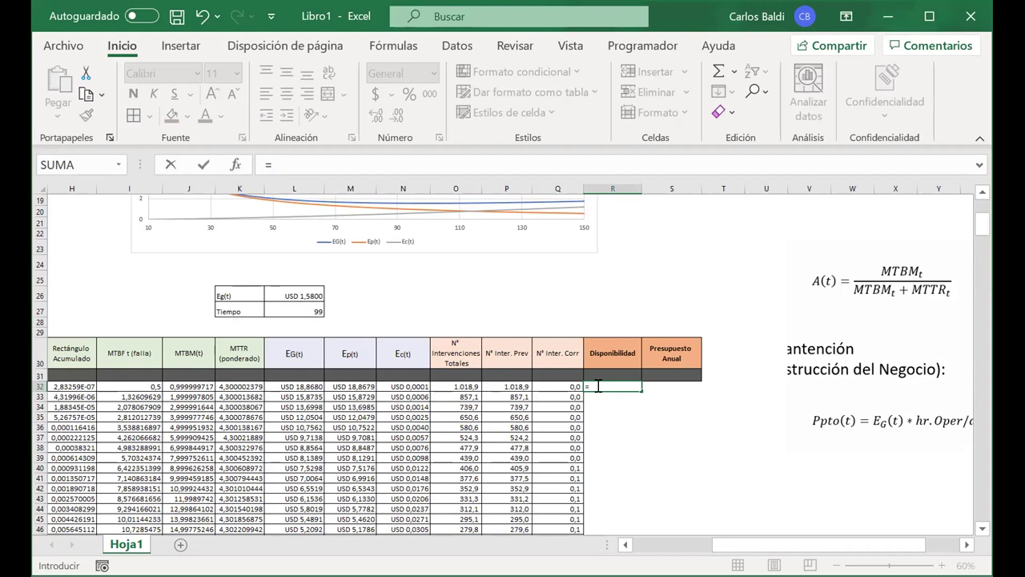
{"action": "left_click", "coordinate": [196, 386]}
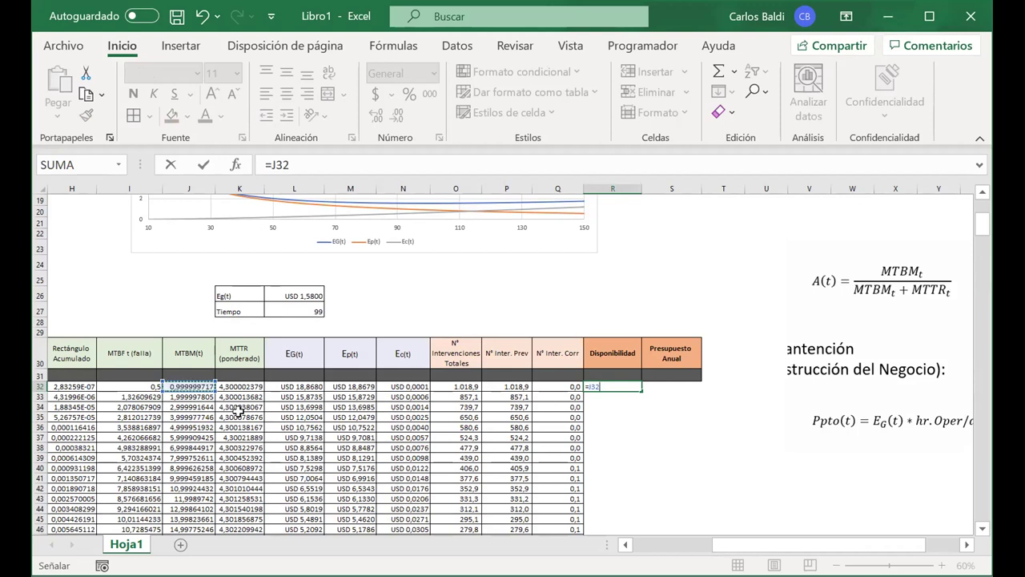
{"action": "type", "text": "/("}
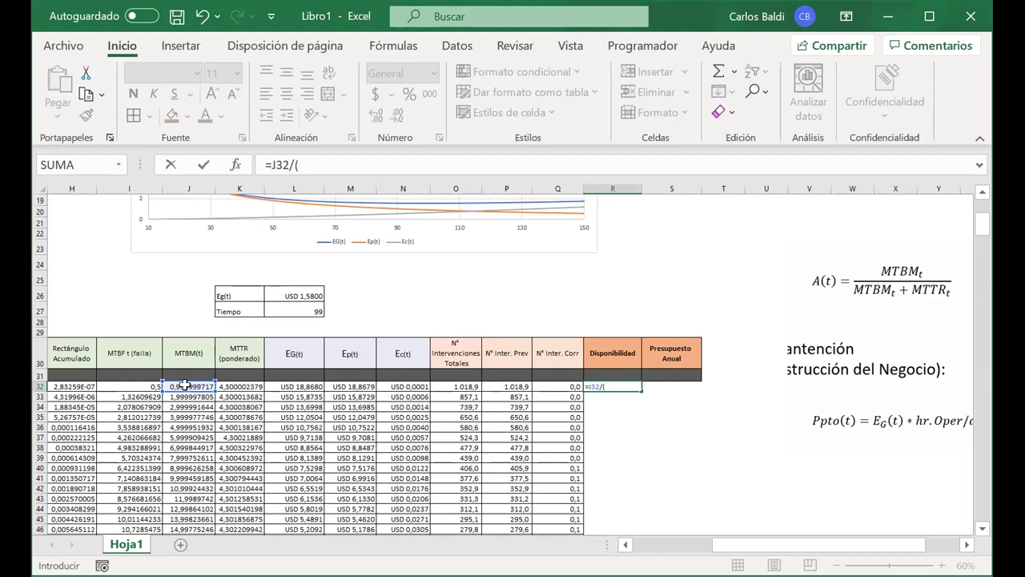
{"action": "left_click", "coordinate": [185, 386]}
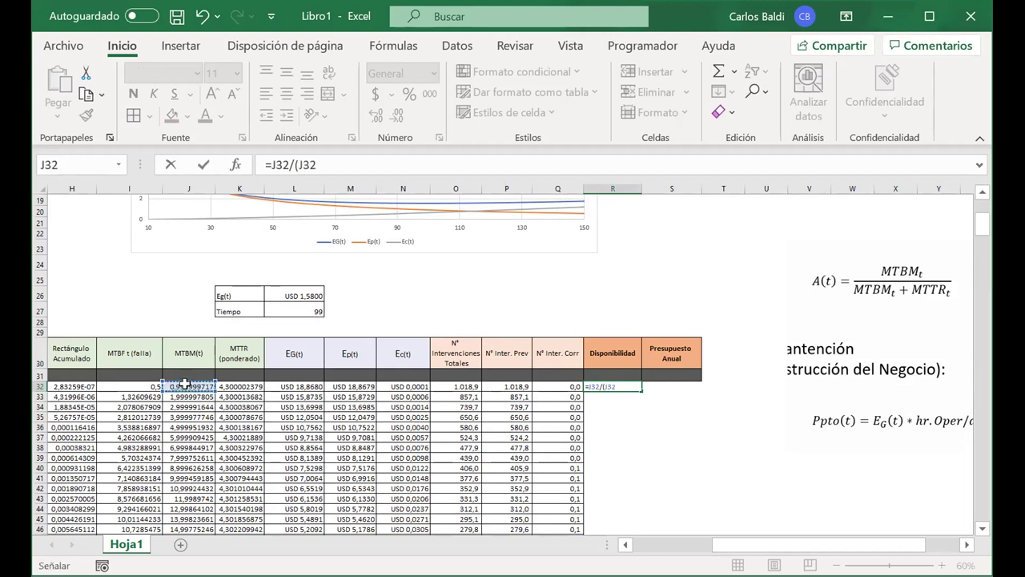
{"action": "type", "text": "+"}
{"action": "left_click", "coordinate": [230, 387]}
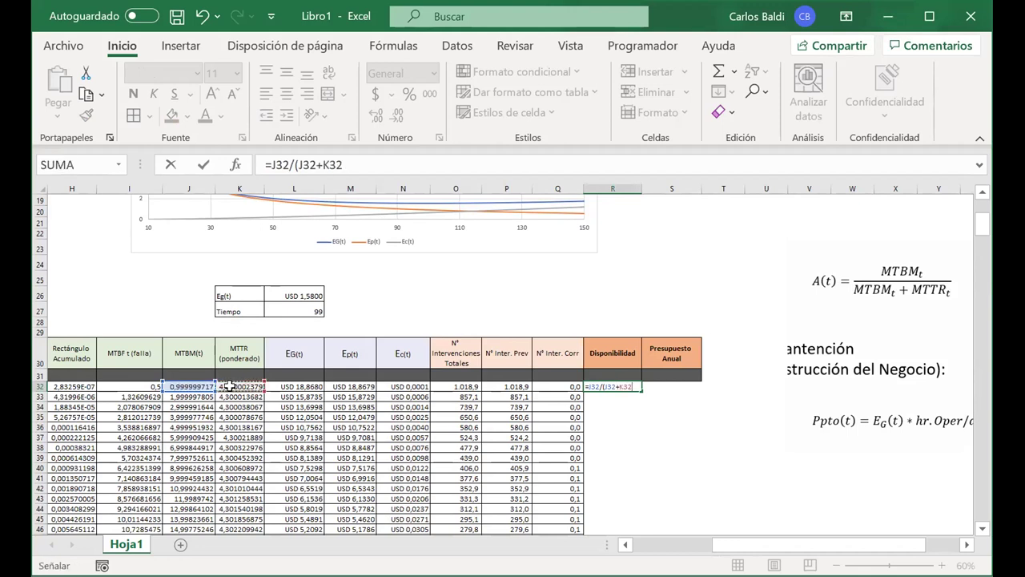
{"action": "type", "text": ")"}
{"action": "key", "text": "Return"}
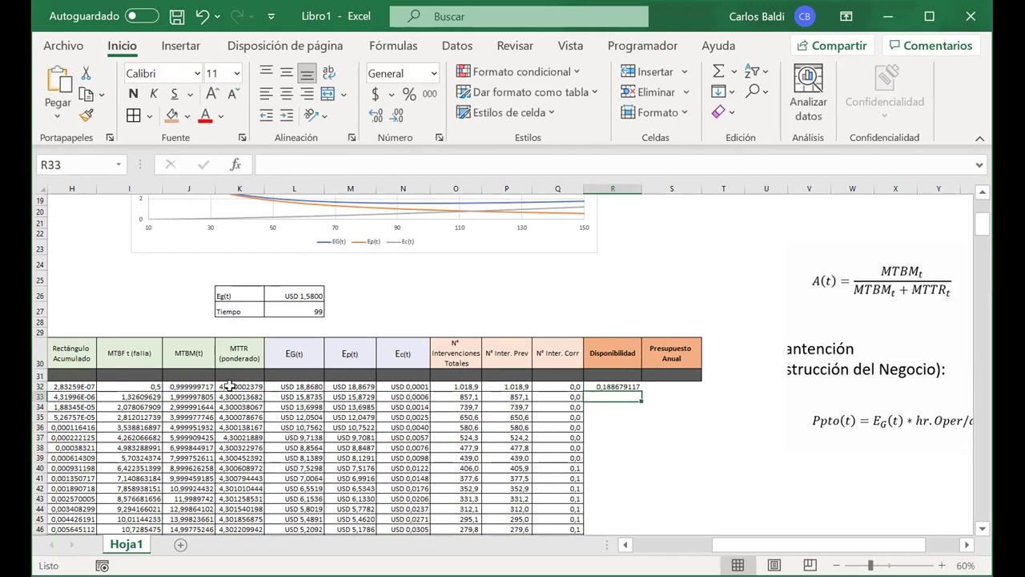
Format R32 as a percentage with two decimal places
{"action": "left_click", "coordinate": [617, 385]}
{"action": "left_click", "coordinate": [409, 96]}
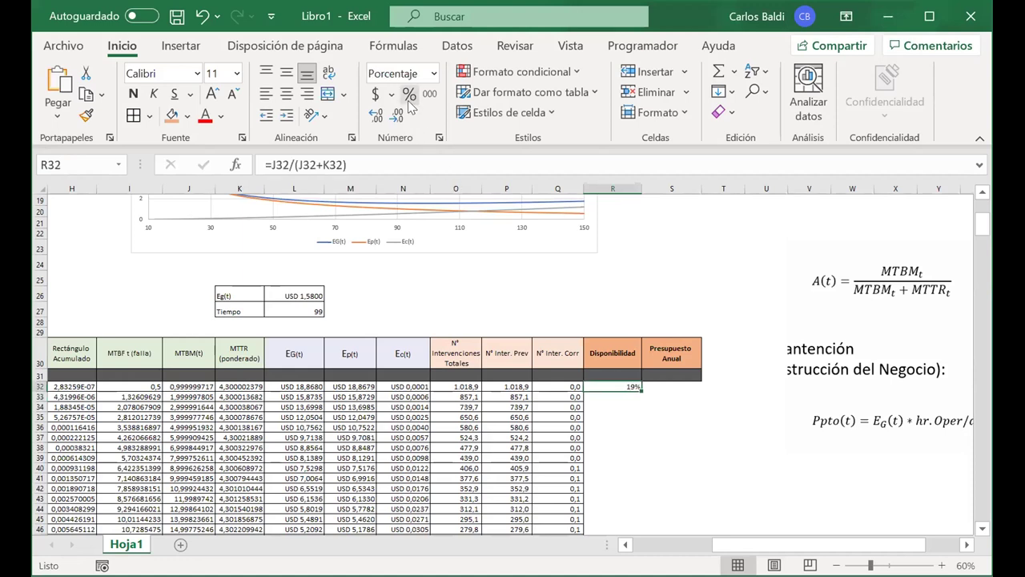
{"action": "double_click", "coordinate": [373, 117]}
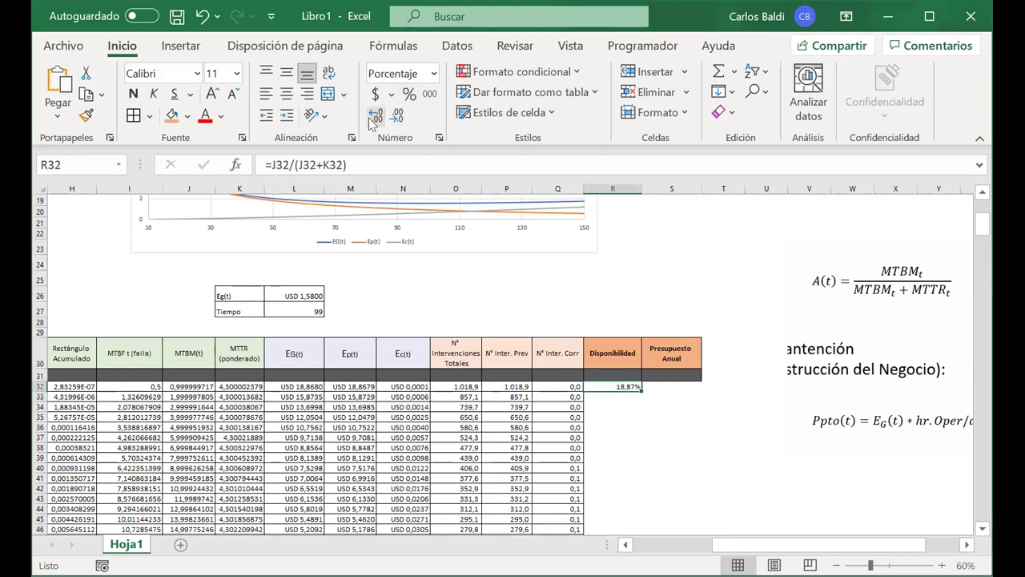
Fill the availability formula from R32 down the Disponibilidad column to R451
{"action": "double_click", "coordinate": [639, 392]}
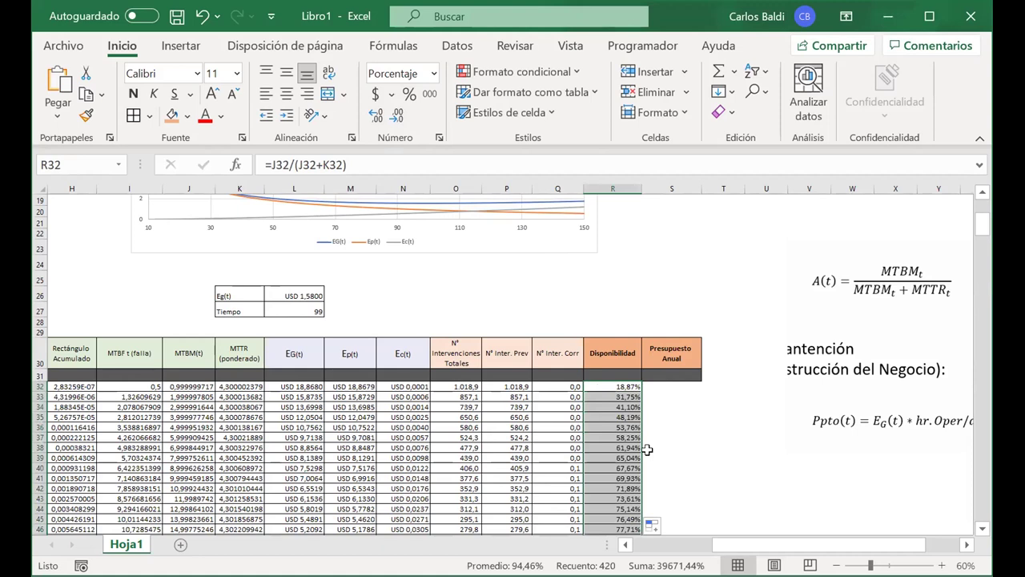
{"action": "scroll", "coordinate": [648, 450], "scroll_direction": "left", "scroll_amount": 5}
{"action": "scroll", "coordinate": [648, 450], "scroll_direction": "right", "scroll_amount": 4}
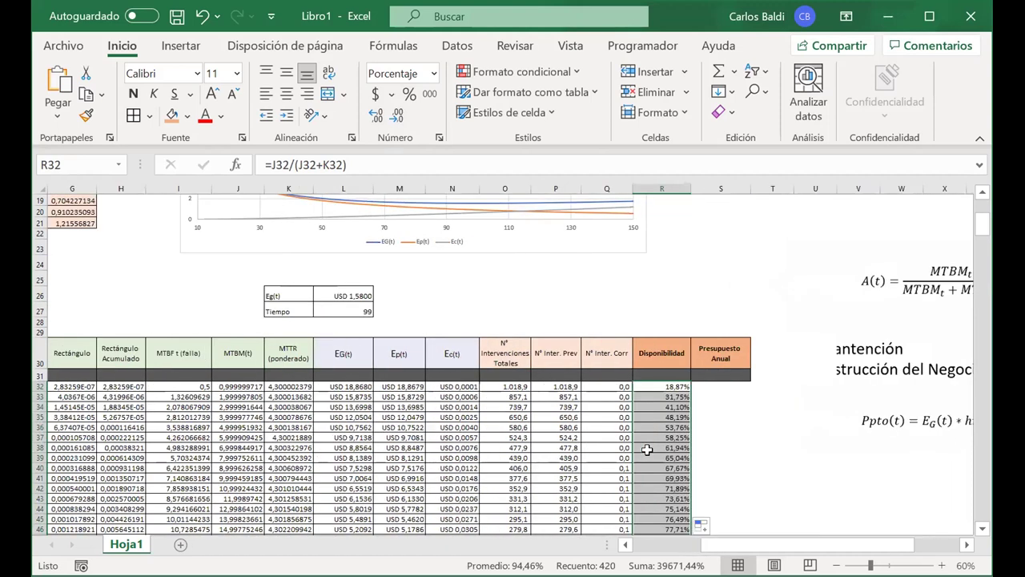
{"action": "scroll", "coordinate": [687, 339], "scroll_direction": "right", "scroll_amount": 1}
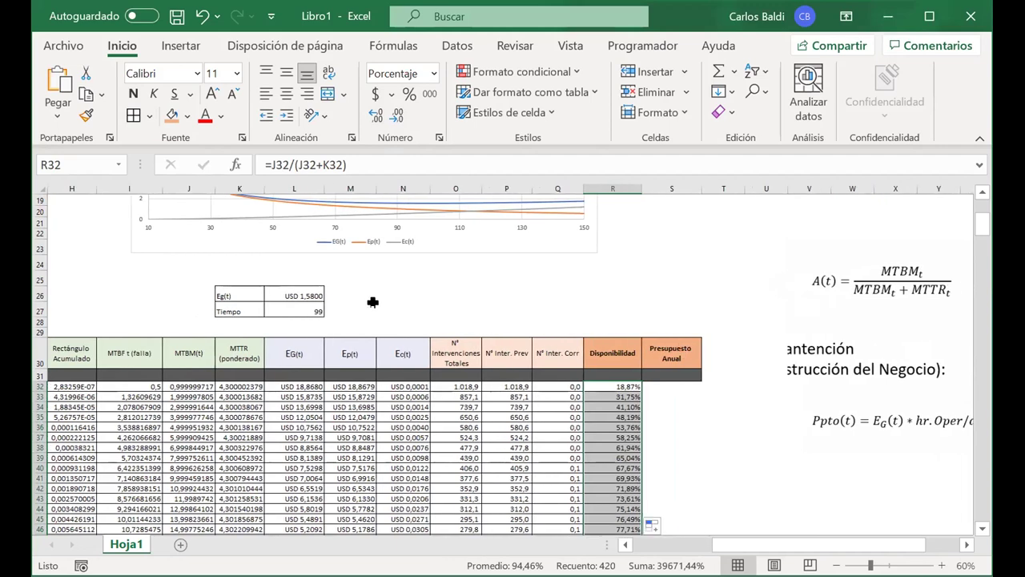
Examine the availability percentages down the table, starting from the optimal-time formula in L27 and the highlighted minimum-cost row 130
{"action": "left_click", "coordinate": [295, 311]}
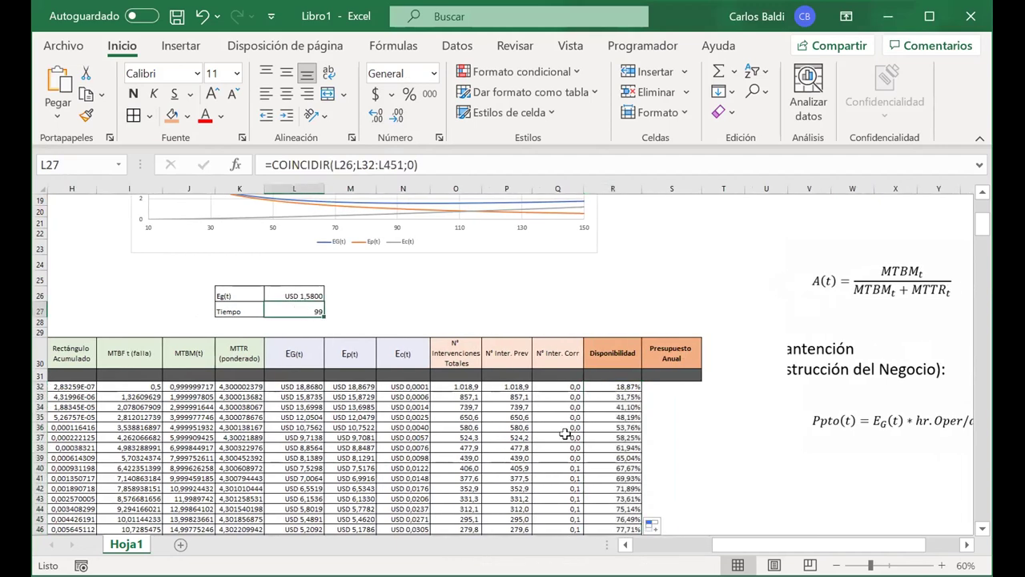
{"action": "scroll", "coordinate": [565, 433], "scroll_direction": "down", "scroll_amount": 17}
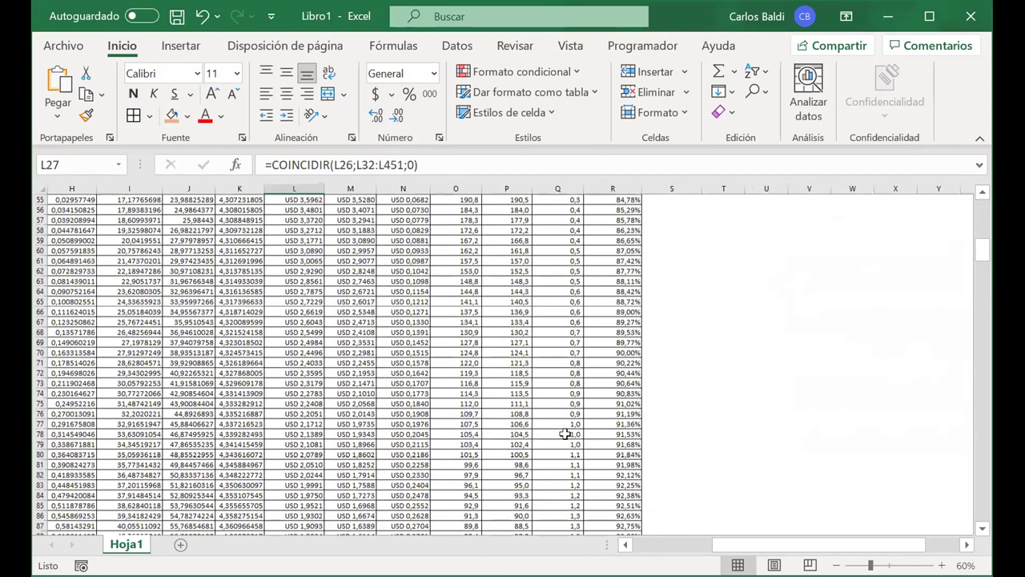
{"action": "scroll", "coordinate": [566, 433], "scroll_direction": "down", "scroll_amount": 12}
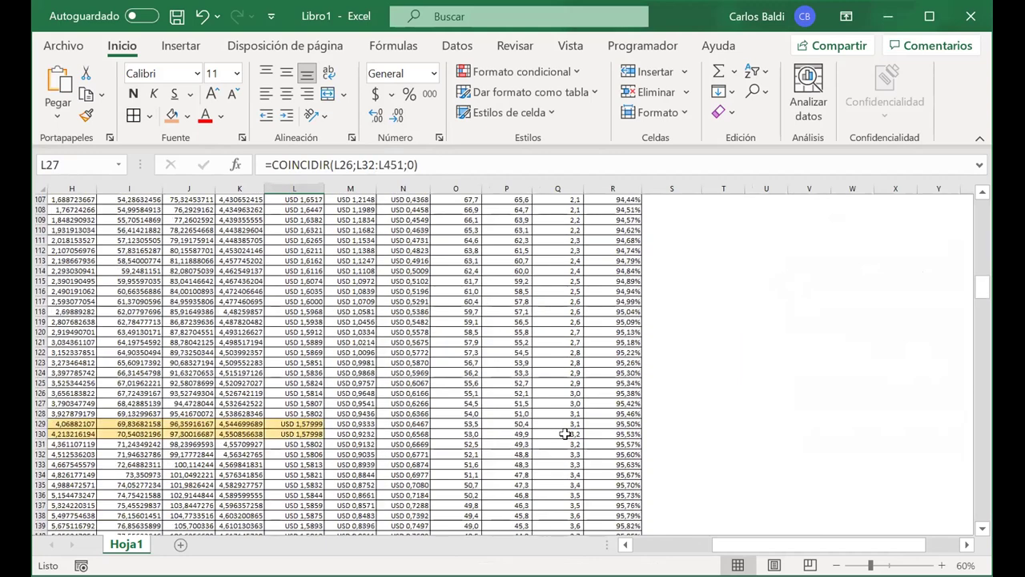
{"action": "left_click_drag", "start_coordinate": [317, 433], "coordinate": [641, 433]}
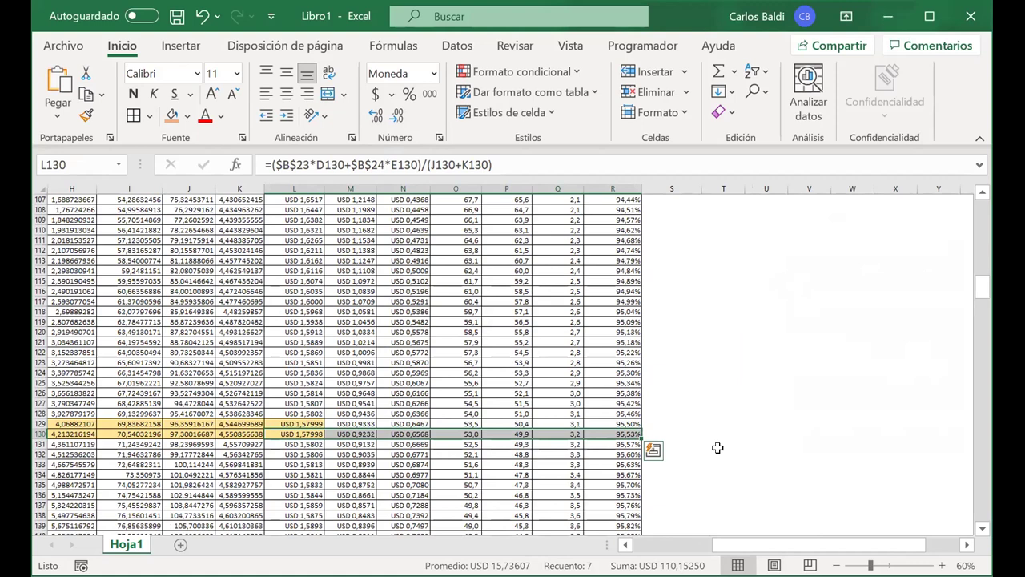
{"action": "scroll", "coordinate": [718, 447], "scroll_direction": "down", "scroll_amount": 3}
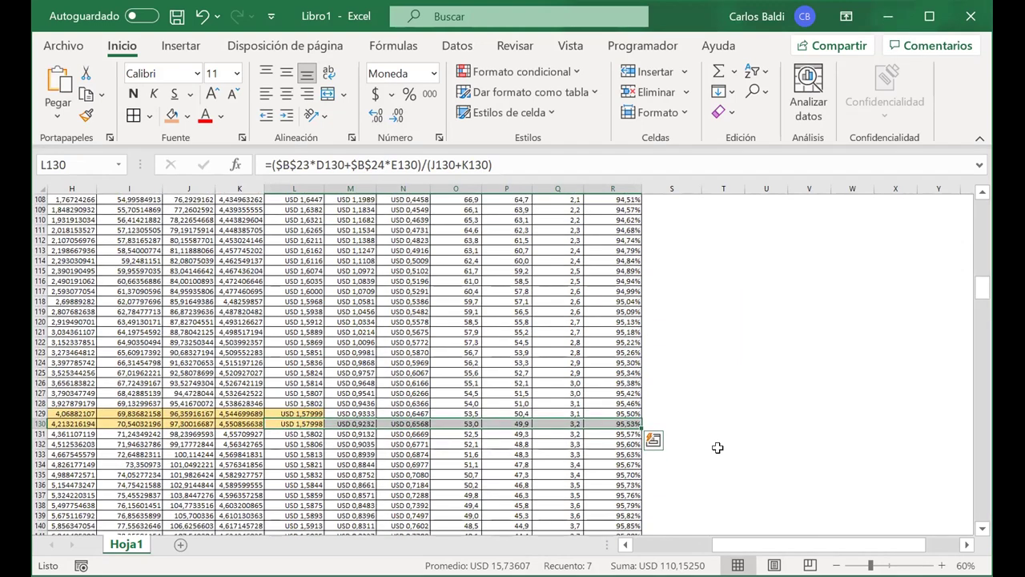
{"action": "scroll", "coordinate": [718, 448], "scroll_direction": "down", "scroll_amount": 2}
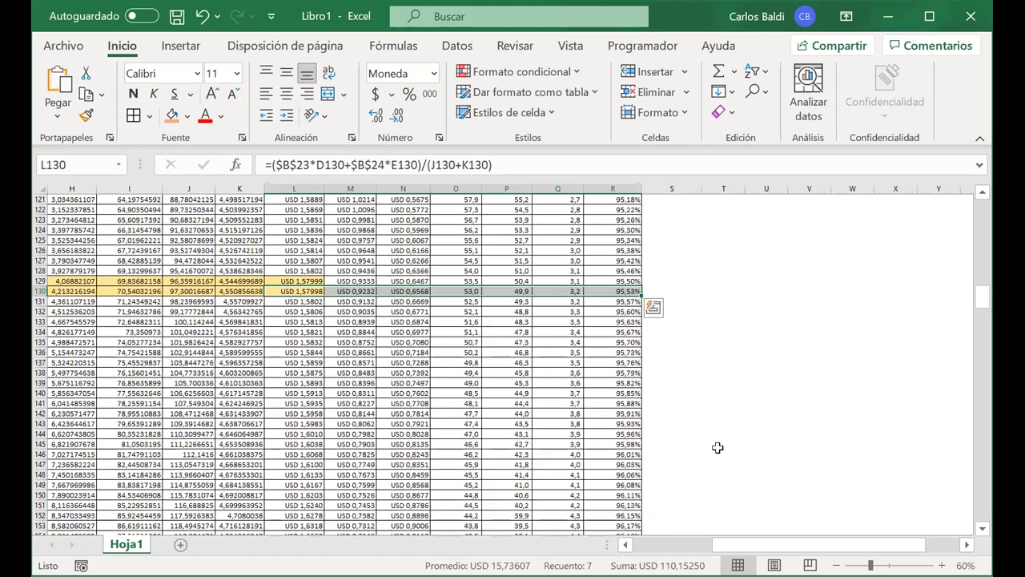
{"action": "scroll", "coordinate": [717, 447], "scroll_direction": "down", "scroll_amount": 7}
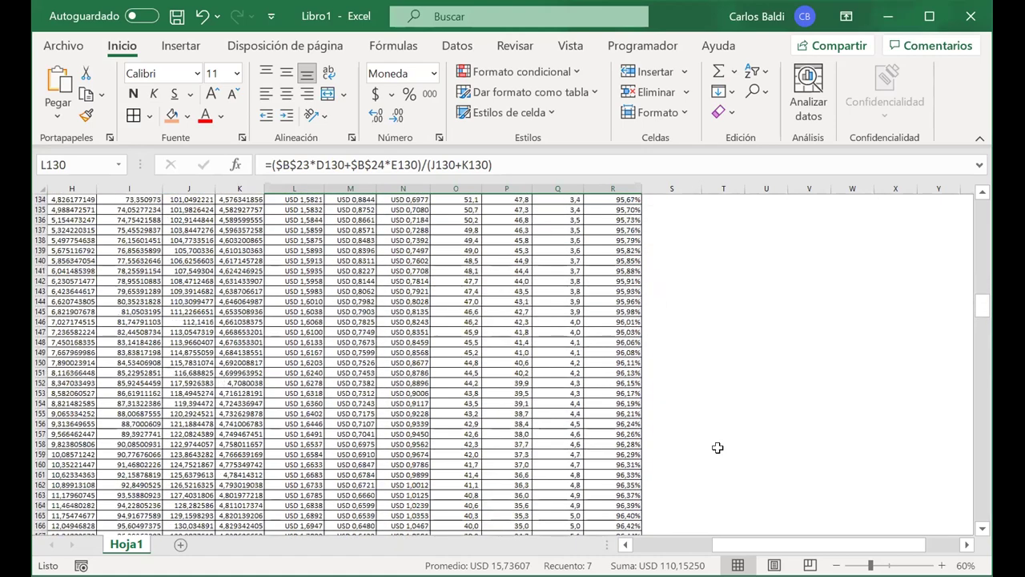
{"action": "scroll", "coordinate": [718, 447], "scroll_direction": "down", "scroll_amount": 3}
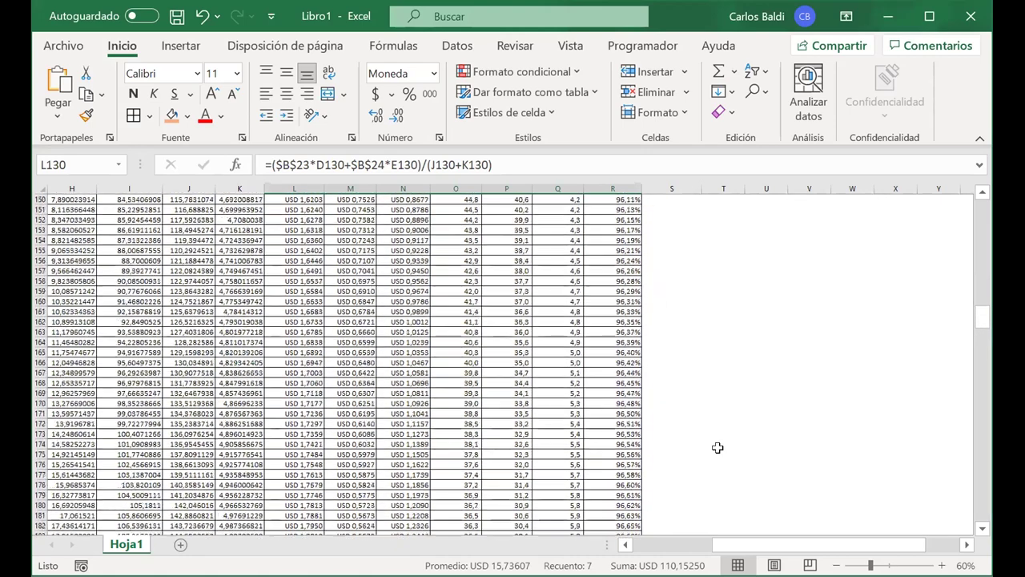
{"action": "scroll", "coordinate": [718, 447], "scroll_direction": "down", "scroll_amount": 2}
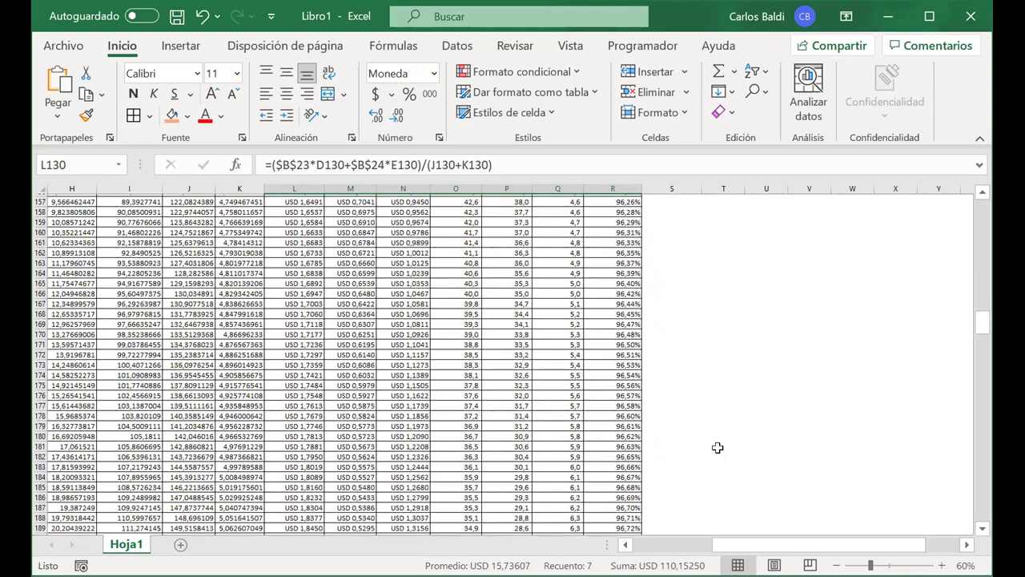
{"action": "scroll", "coordinate": [717, 447], "scroll_direction": "down", "scroll_amount": 4}
{"action": "scroll", "coordinate": [718, 447], "scroll_direction": "down", "scroll_amount": 4}
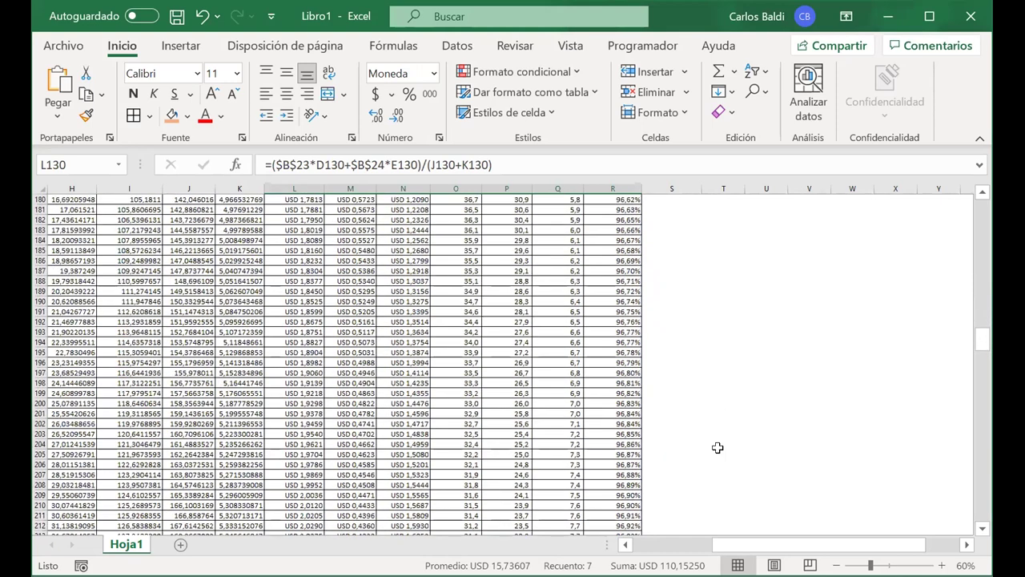
{"action": "scroll", "coordinate": [717, 447], "scroll_direction": "down", "scroll_amount": 13}
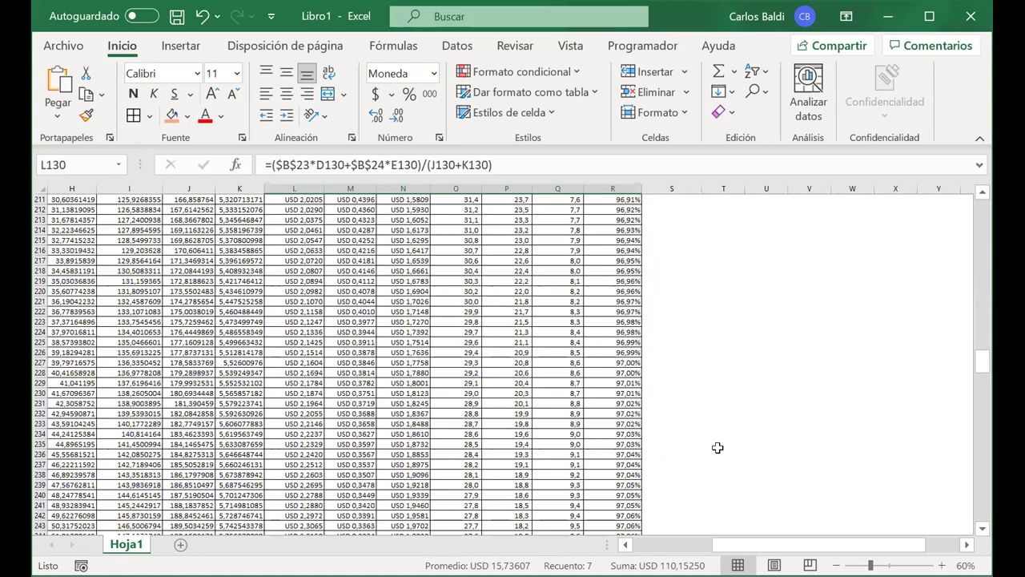
{"action": "scroll", "coordinate": [718, 448], "scroll_direction": "down", "scroll_amount": 9}
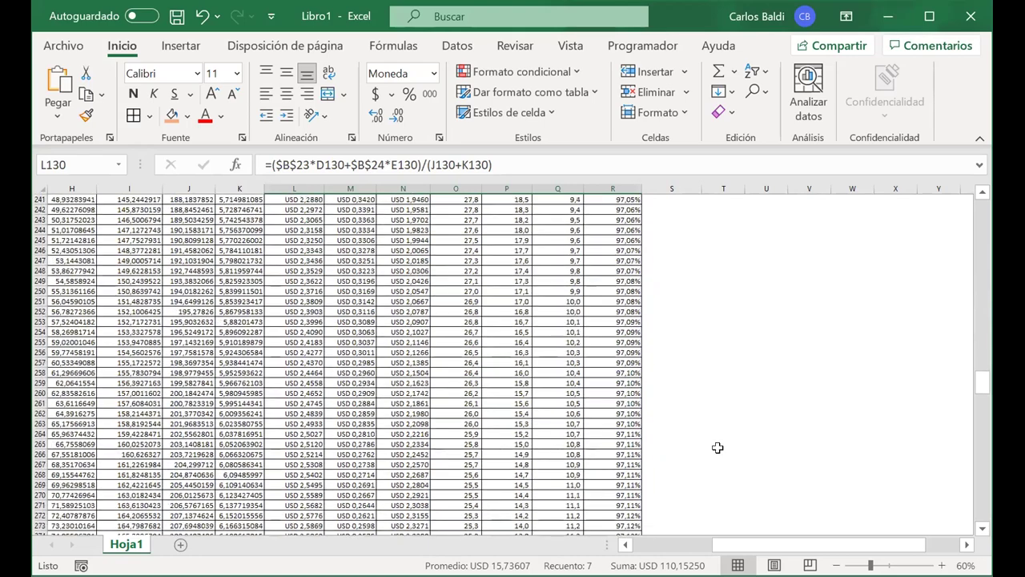
{"action": "scroll", "coordinate": [718, 447], "scroll_direction": "down", "scroll_amount": 14}
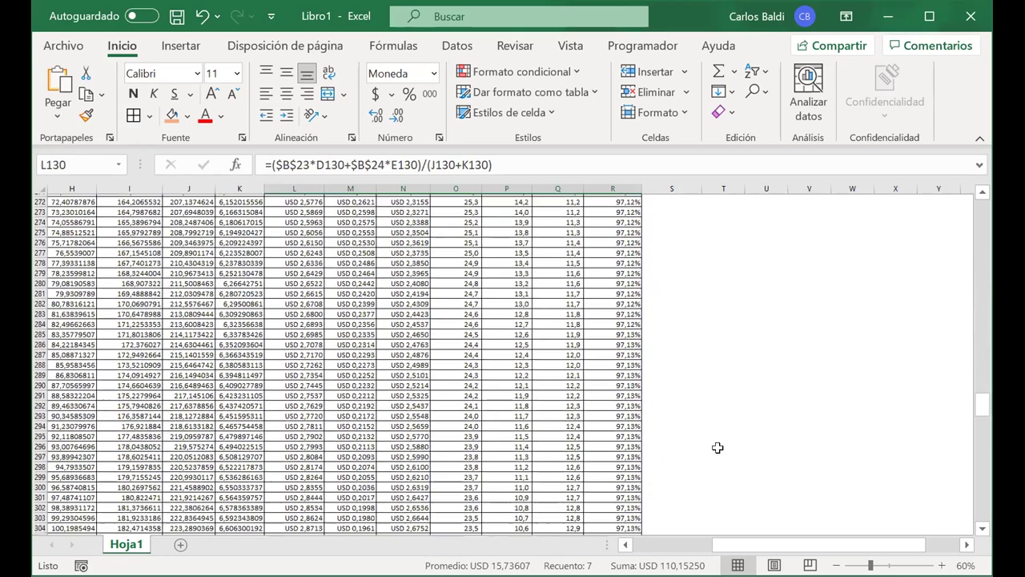
{"action": "scroll", "coordinate": [718, 447], "scroll_direction": "up", "scroll_amount": 1}
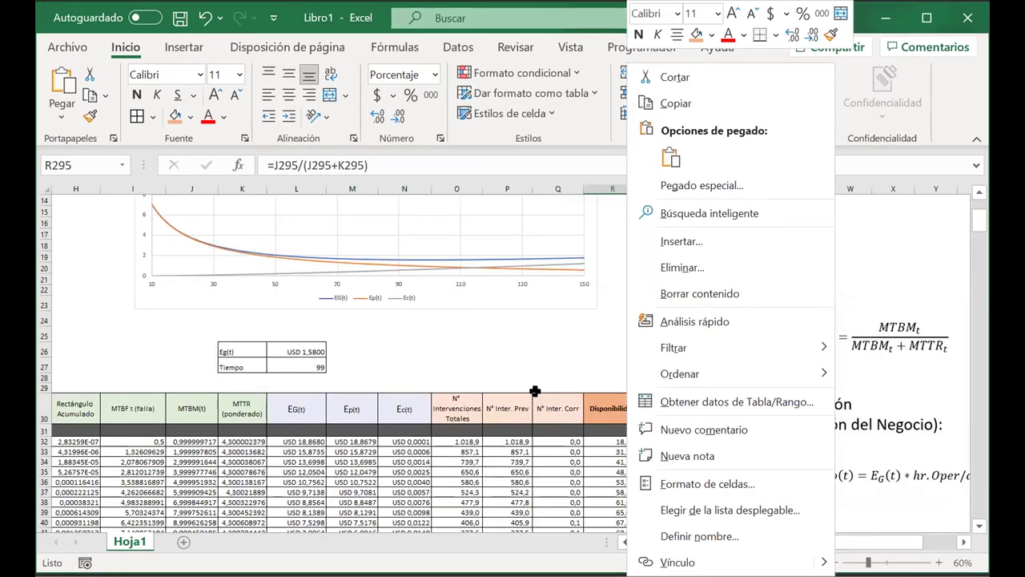
Enter the label A= in Q26 and apply borders to all cells of Q26:R27
{"action": "left_click", "coordinate": [600, 353]}
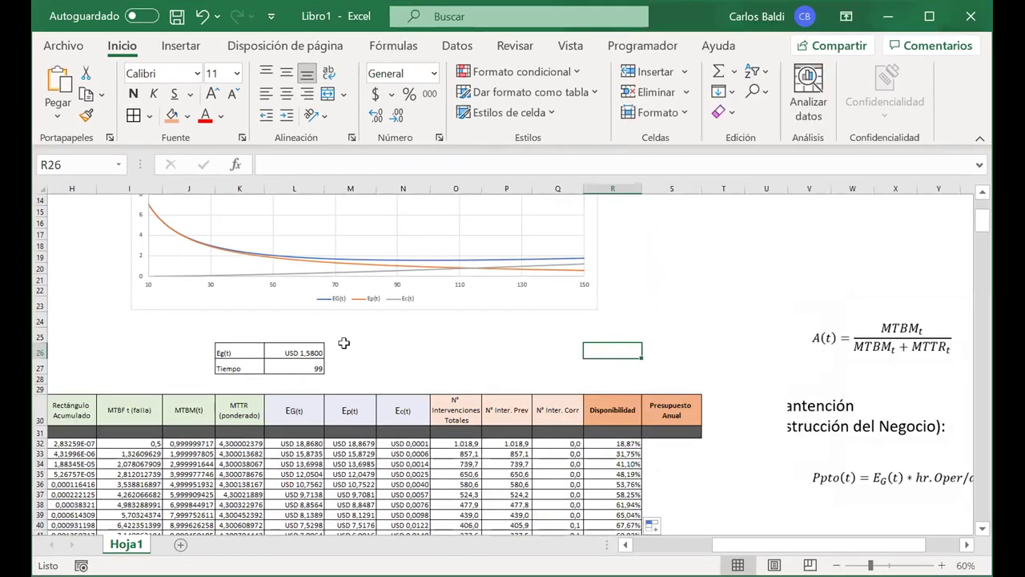
{"action": "left_click", "coordinate": [552, 347]}
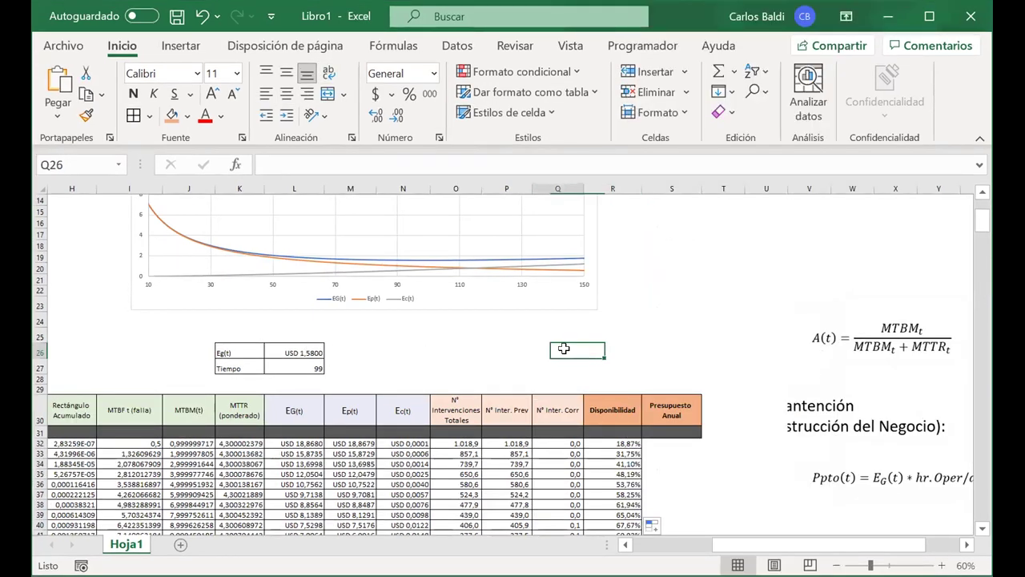
{"action": "type", "text": "A="}
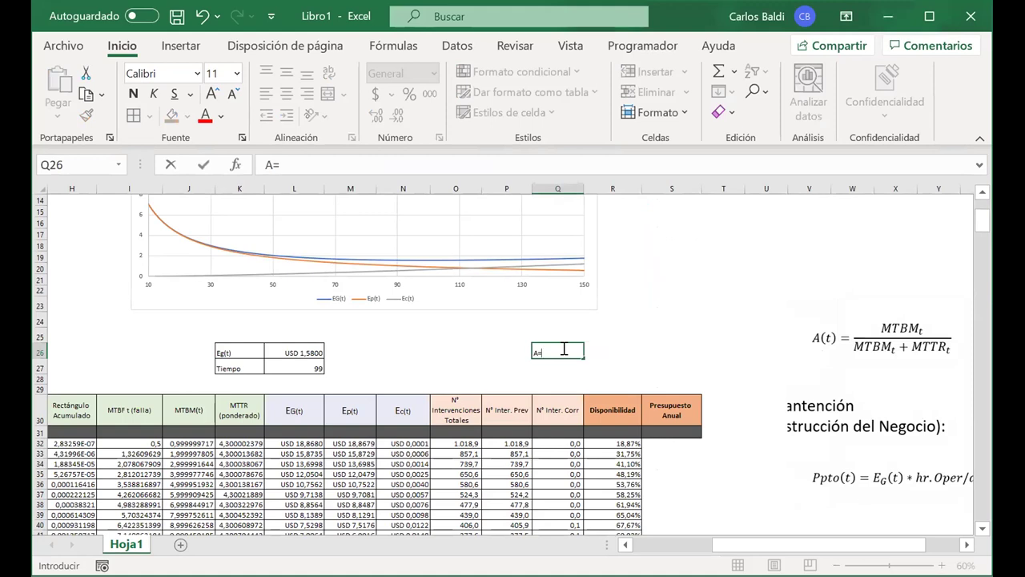
{"action": "key", "text": "Tab"}
{"action": "left_click_drag", "start_coordinate": [561, 349], "coordinate": [599, 352]}
{"action": "left_click", "coordinate": [135, 115]}
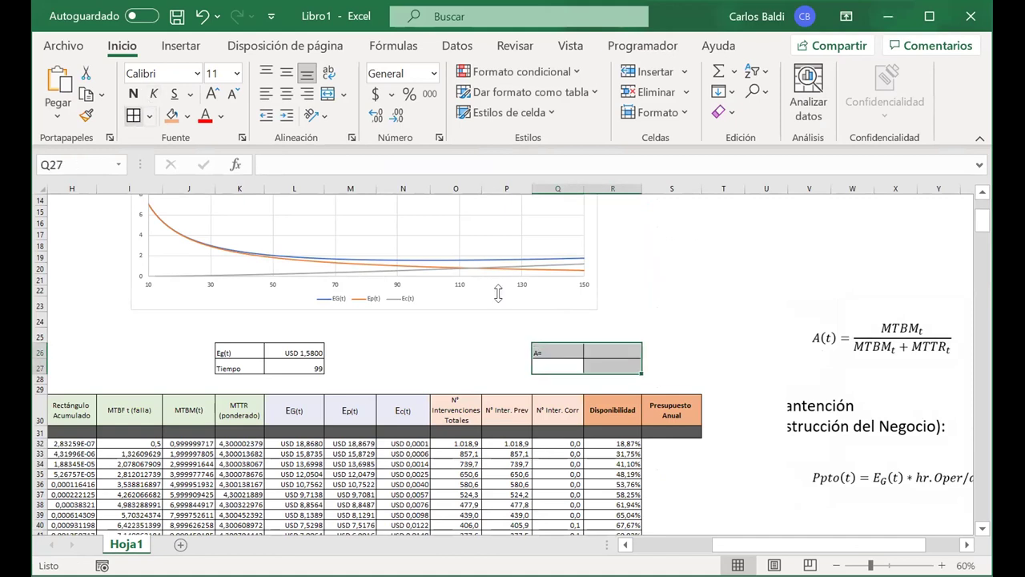
Enter the maximum availability formula =MAX(R32:R451) in R26
{"action": "left_click", "coordinate": [607, 349]}
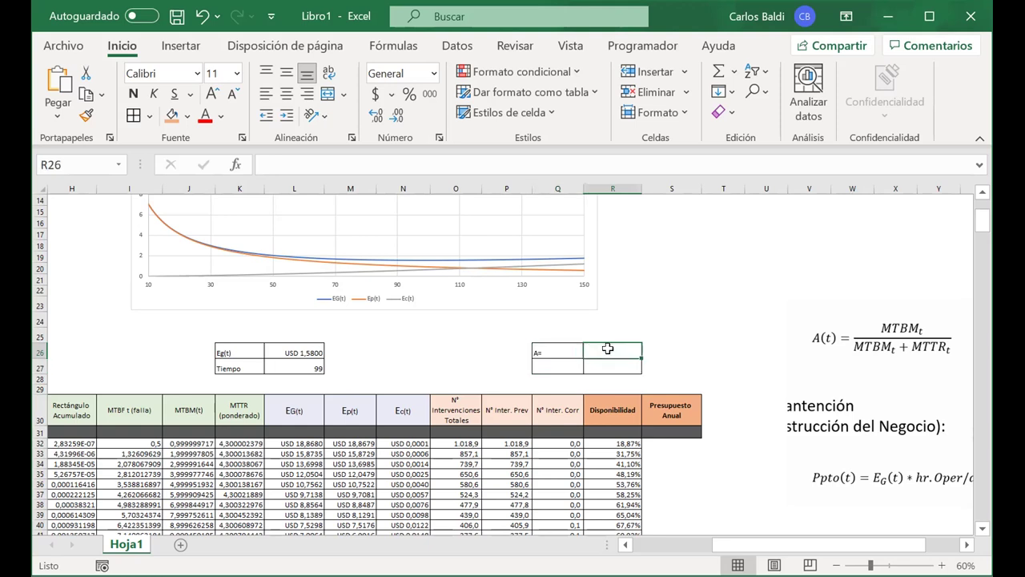
{"action": "type", "text": "="}
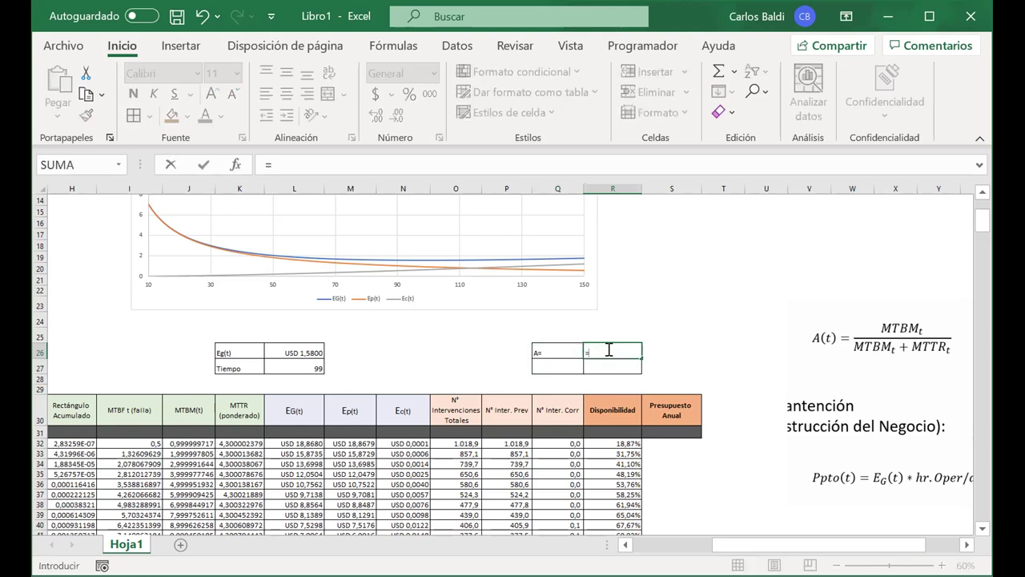
{"action": "type", "text": "max"}
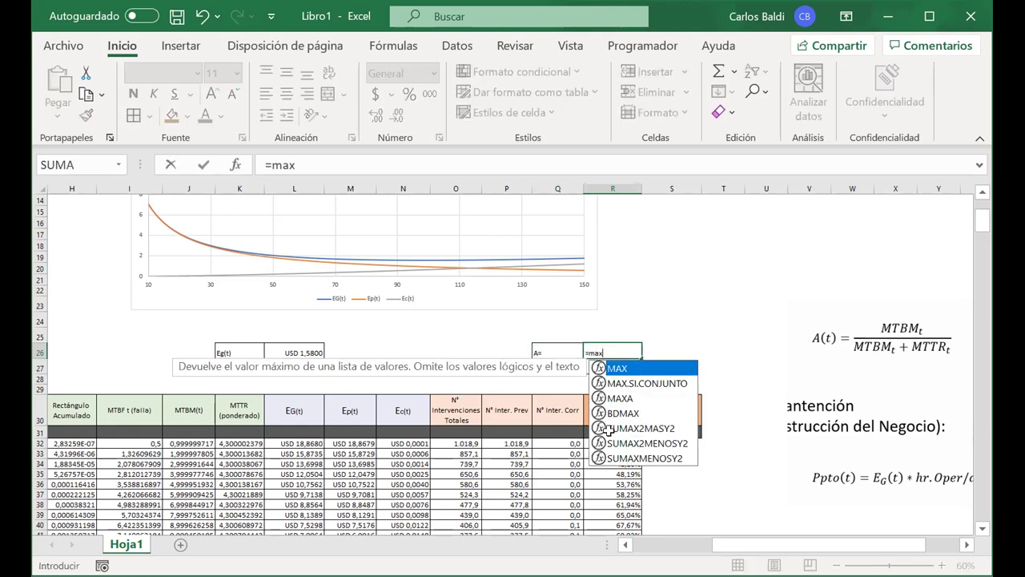
{"action": "type", "text": "("}
{"action": "left_click", "coordinate": [617, 444]}
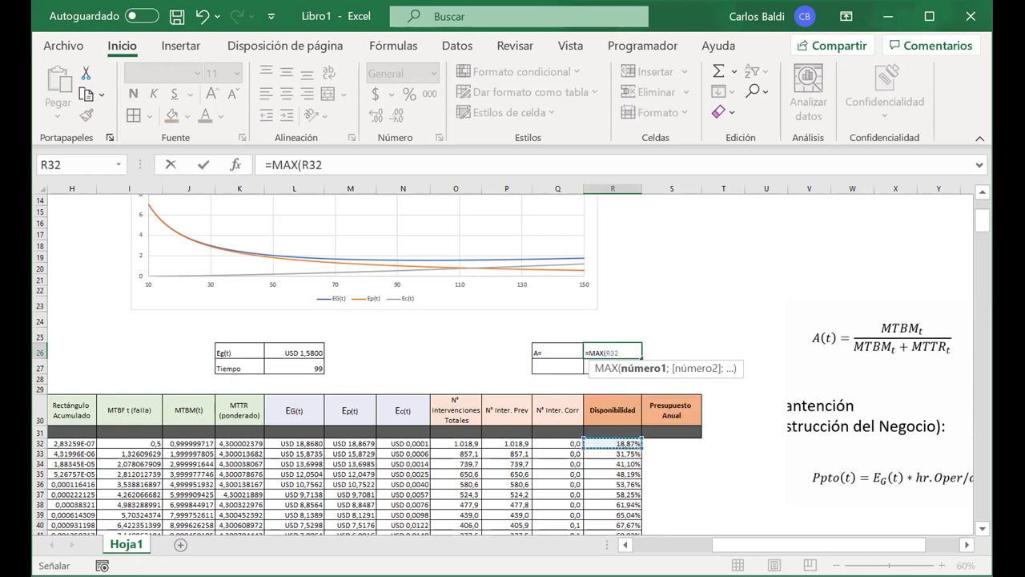
{"action": "key", "text": "shift+Down"}
{"action": "key", "text": "shift+Down"}
{"action": "key", "text": "shift+Down"}
{"action": "key", "text": "shift+Down"}
{"action": "key", "text": "shift+Down"}
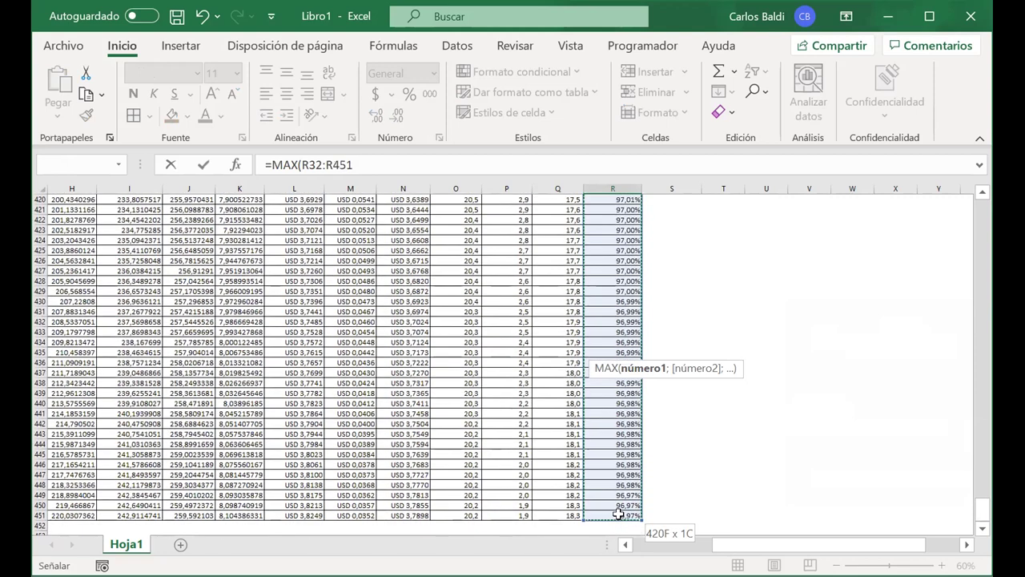
{"action": "key", "text": "Return"}
{"action": "scroll", "coordinate": [669, 290], "scroll_direction": "up", "scroll_amount": 2}
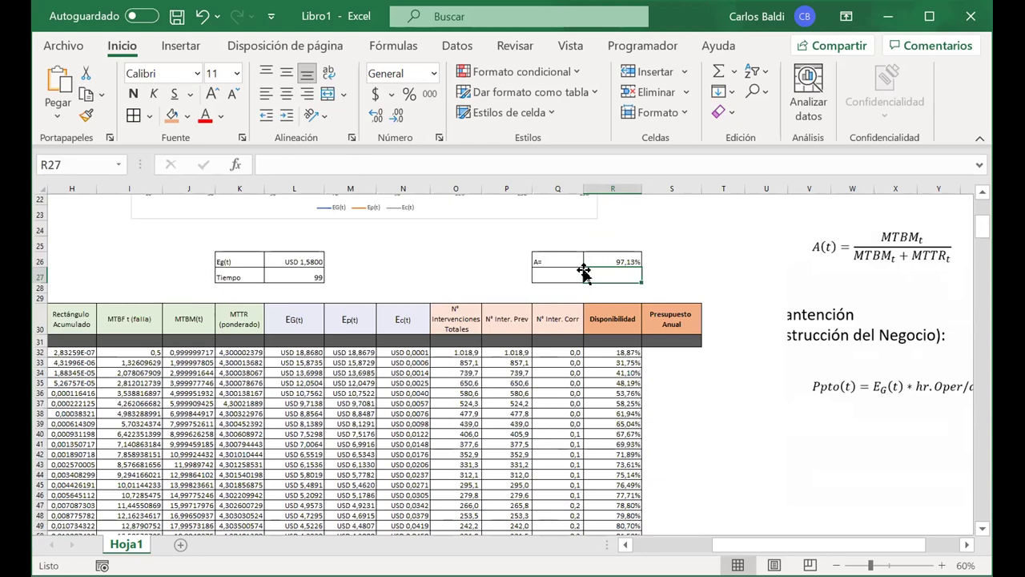
Enter the label Tiempo in Q27, below the A= label
{"action": "left_click", "coordinate": [565, 273]}
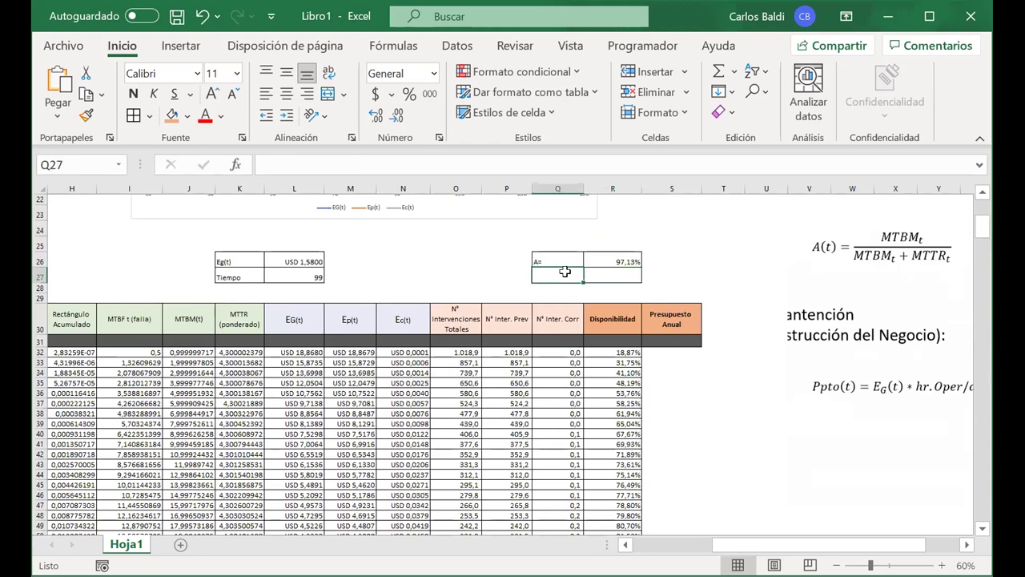
{"action": "type", "text": "tiem"}
{"action": "key", "text": "BackSpace"}
{"action": "key", "text": "BackSpace"}
{"action": "key", "text": "BackSpace"}
{"action": "type", "text": "iwem"}
{"action": "key", "text": "BackSpace"}
{"action": "key", "text": "BackSpace"}
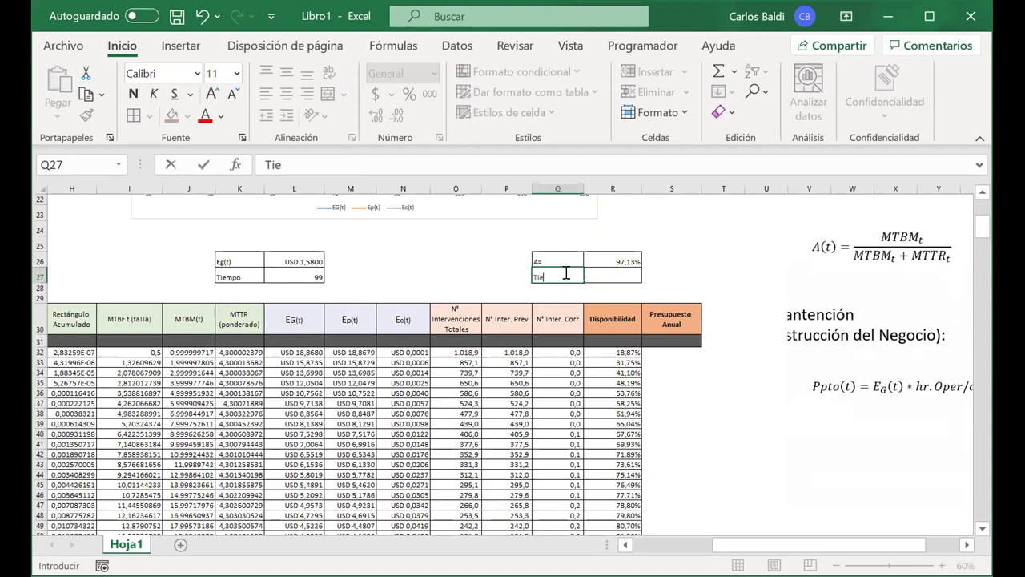
{"action": "type", "text": "o"}
Enter a COINCIDIR formula in R27 that looks up R26 in the Disponibilidad values from R32 downward, with match type 0
{"action": "left_click", "coordinate": [596, 275]}
{"action": "type", "text": "="}
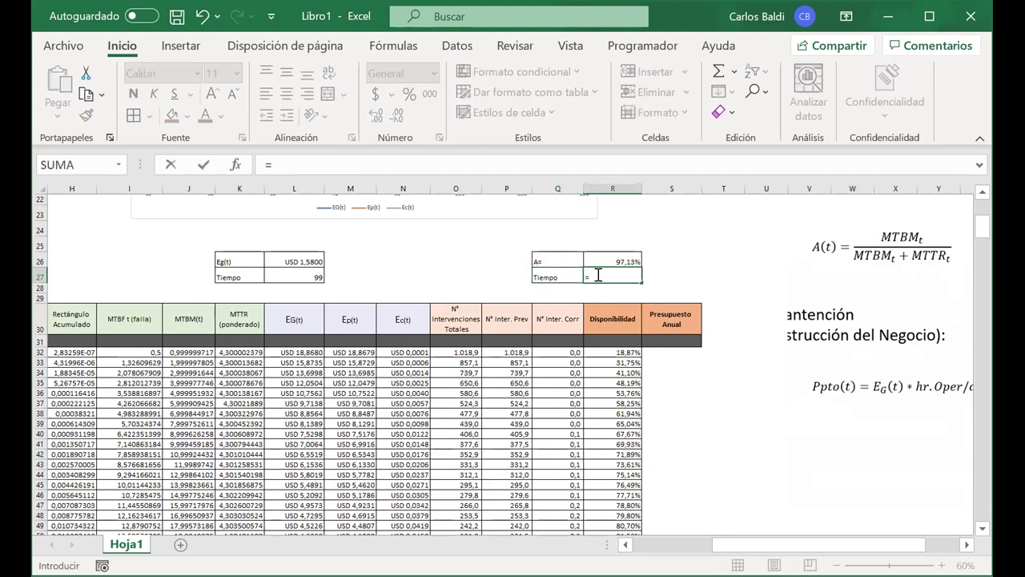
{"action": "type", "text": "coin"}
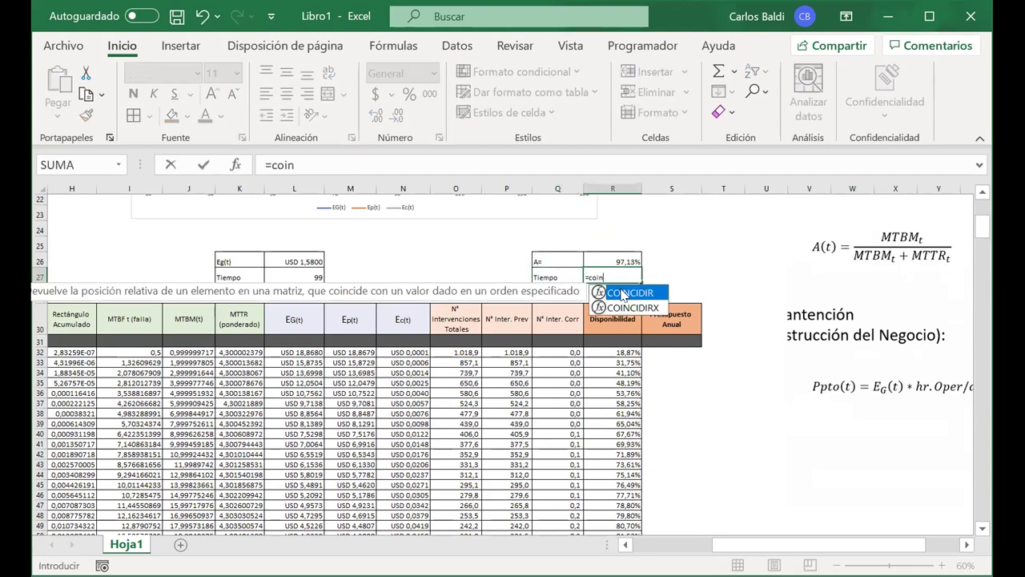
{"action": "double_click", "coordinate": [623, 293]}
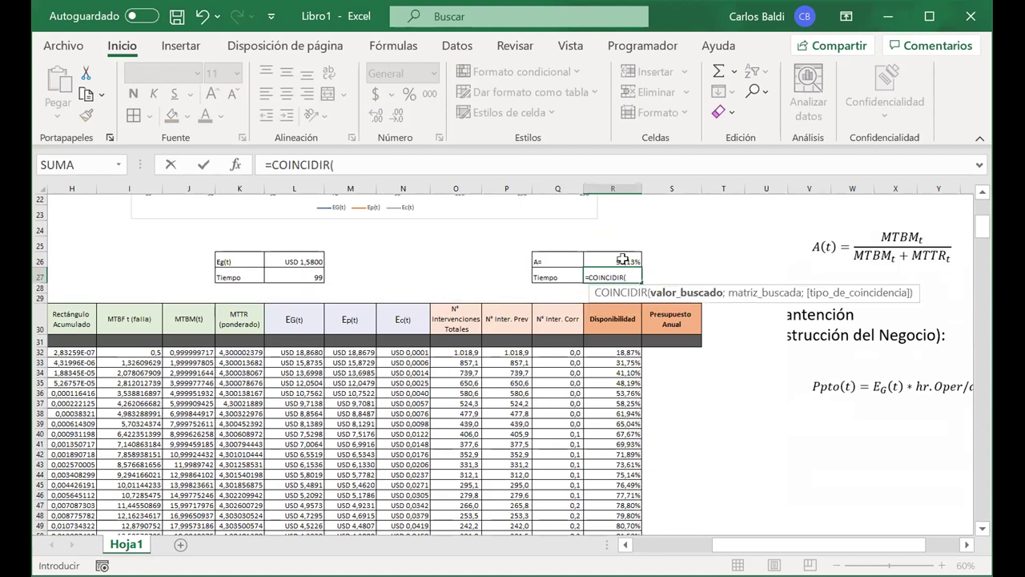
{"action": "left_click", "coordinate": [623, 258]}
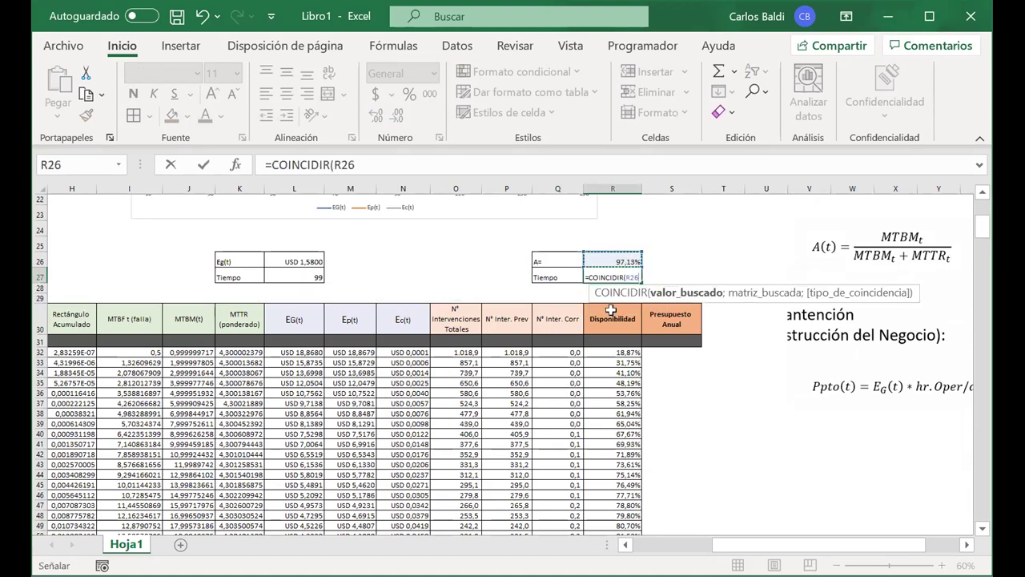
{"action": "type", "text": ";"}
{"action": "left_click", "coordinate": [598, 353]}
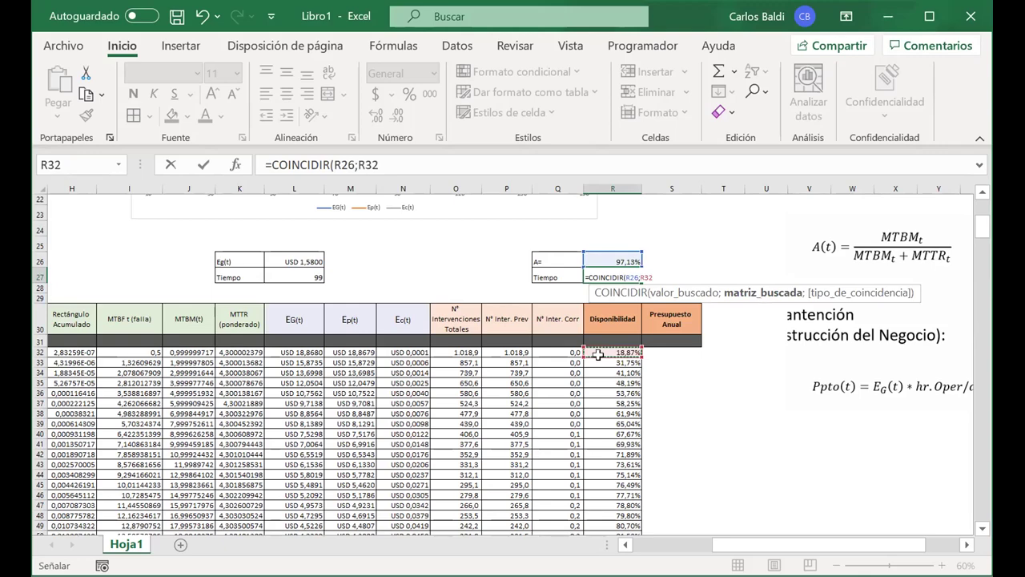
{"action": "left_click_drag", "start_coordinate": [599, 353], "coordinate": [610, 498]}
{"action": "type", "text": ";0)"}
{"action": "key", "text": "Return"}
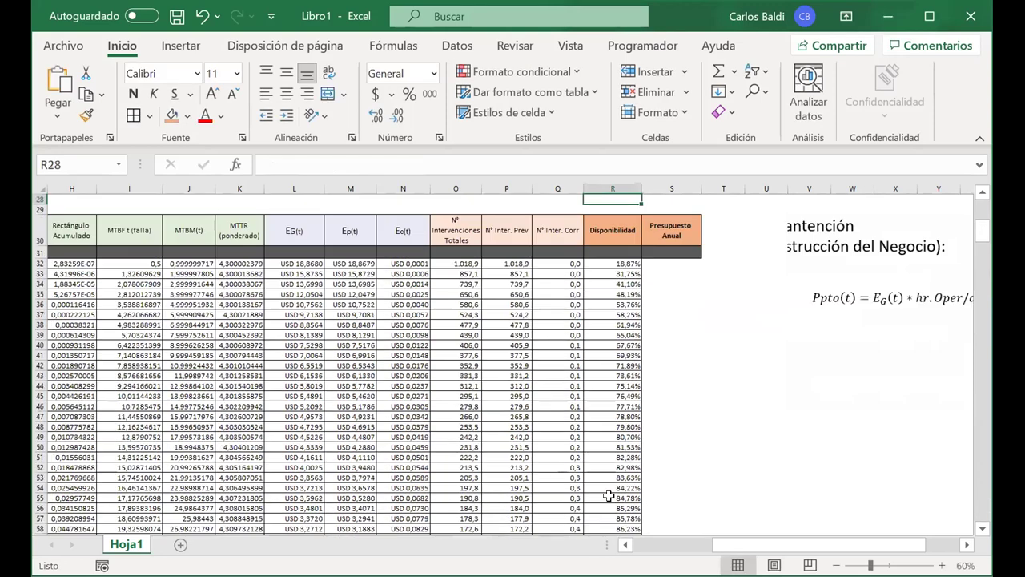
Highlight the table row for time 265, from the Tiempo column through Presupuesto Anual, with a yellow fill
{"action": "scroll", "coordinate": [609, 495], "scroll_direction": "up", "scroll_amount": 1}
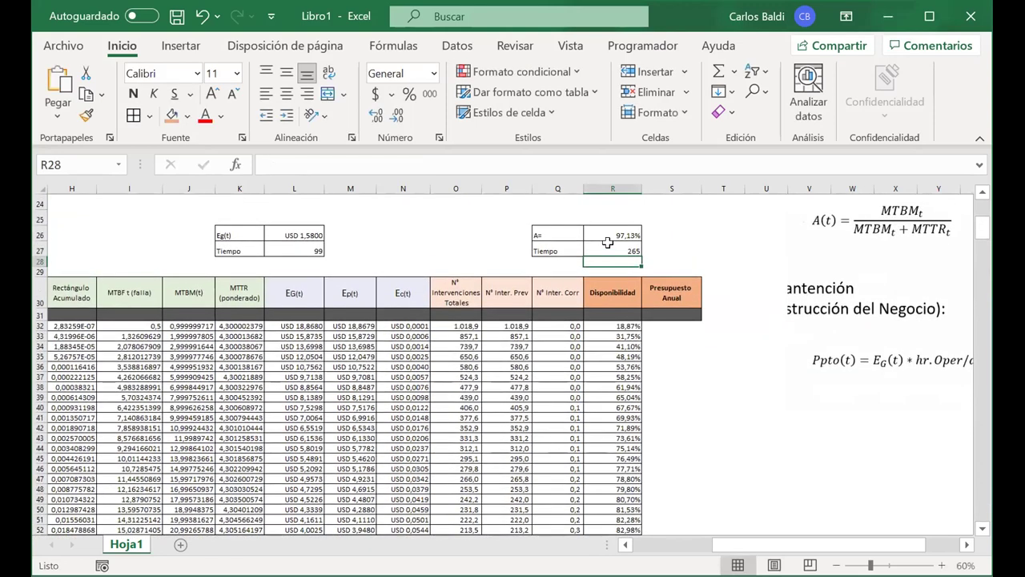
{"action": "left_click", "coordinate": [608, 250]}
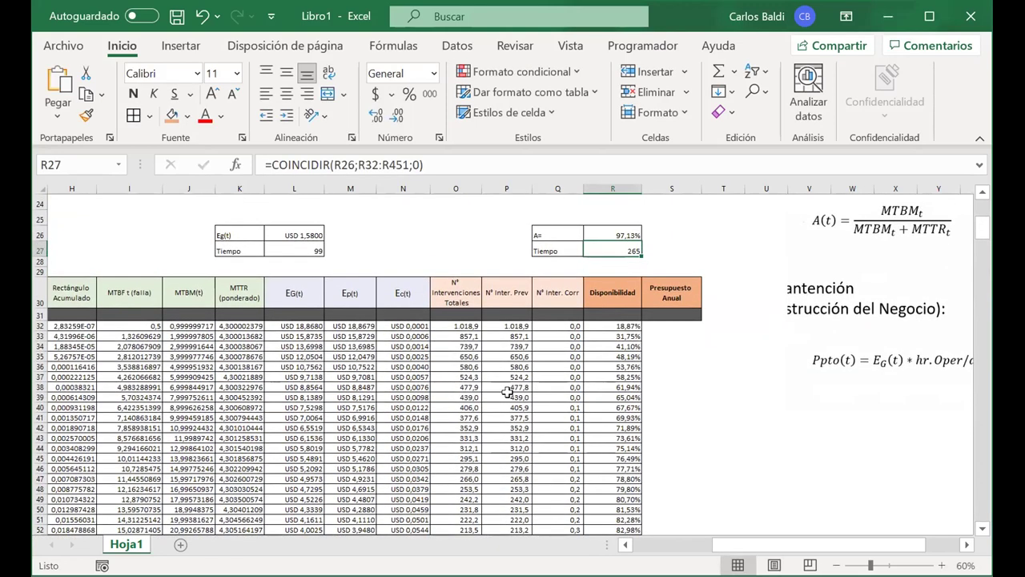
{"action": "scroll", "coordinate": [507, 391], "scroll_direction": "left", "scroll_amount": 6}
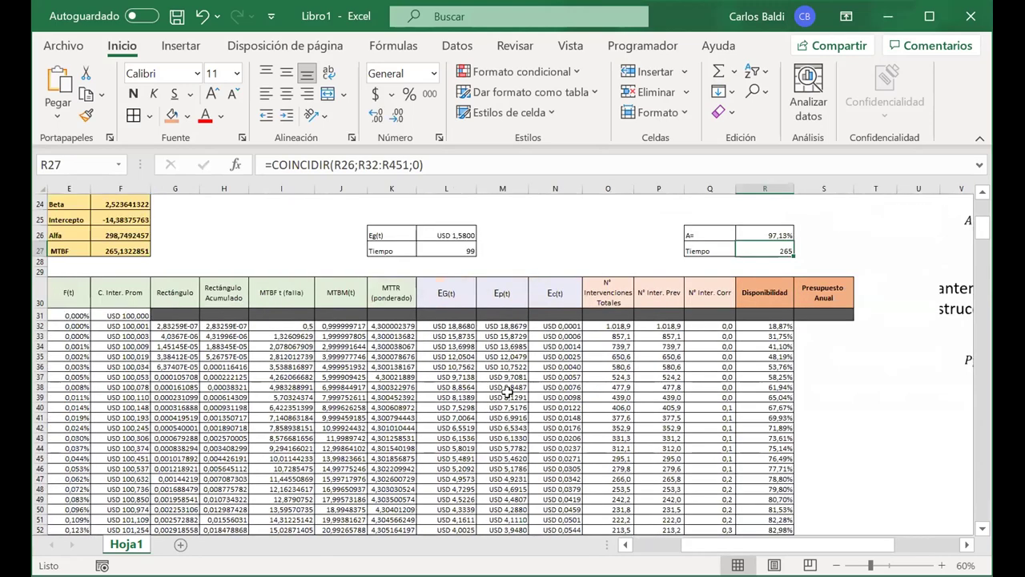
{"action": "scroll", "coordinate": [507, 391], "scroll_direction": "down", "scroll_amount": 20}
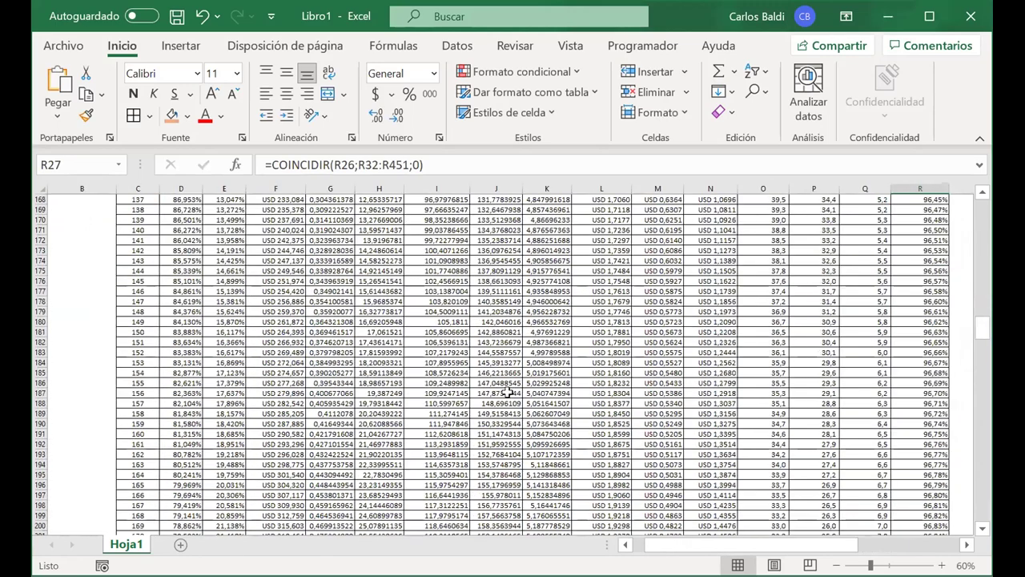
{"action": "scroll", "coordinate": [507, 391], "scroll_direction": "down", "scroll_amount": 18}
{"action": "scroll", "coordinate": [507, 391], "scroll_direction": "down", "scroll_amount": 8}
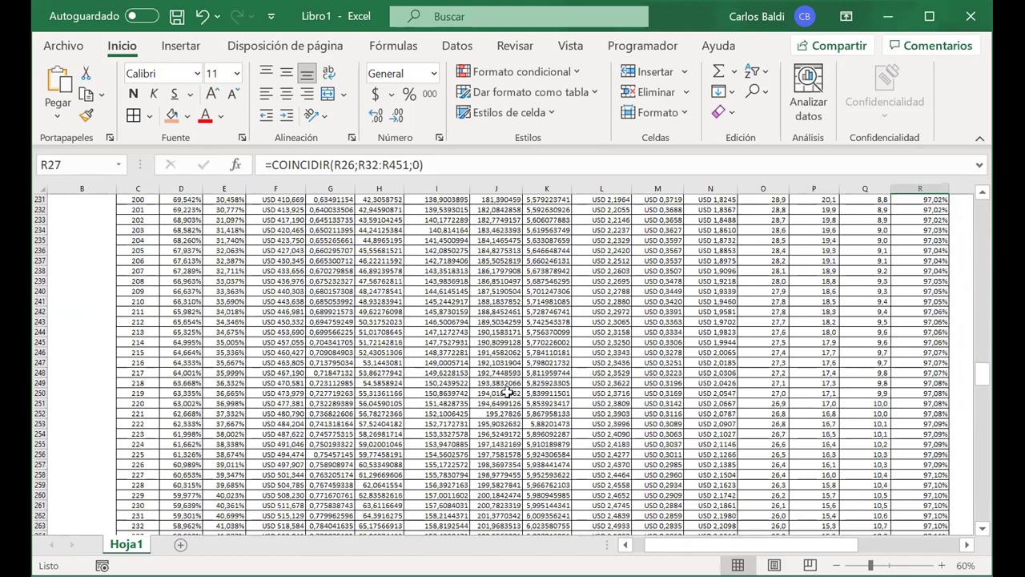
{"action": "scroll", "coordinate": [507, 391], "scroll_direction": "down", "scroll_amount": 5}
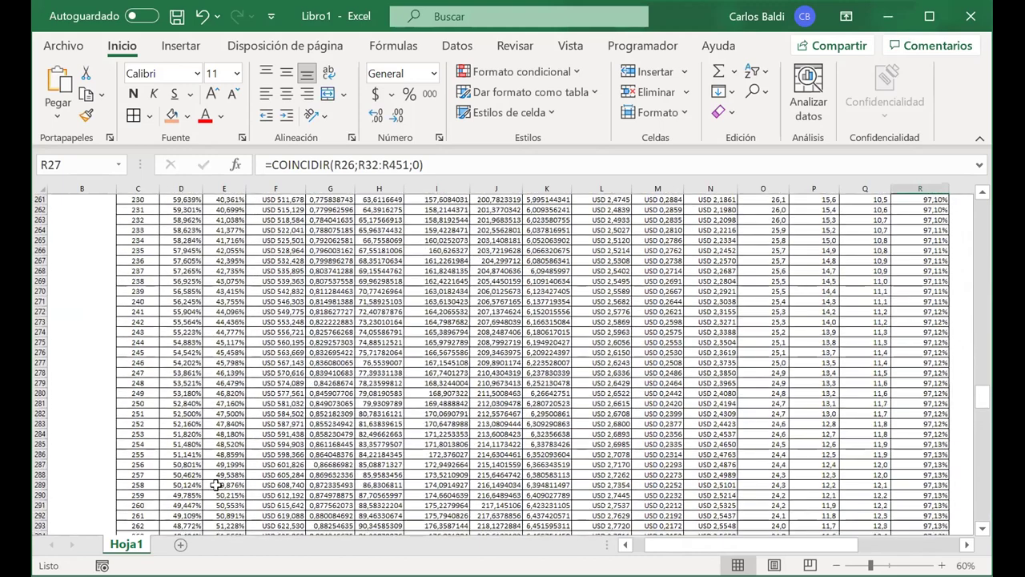
{"action": "scroll", "coordinate": [205, 497], "scroll_direction": "down", "scroll_amount": 1}
{"action": "left_click_drag", "start_coordinate": [126, 520], "coordinate": [961, 519]}
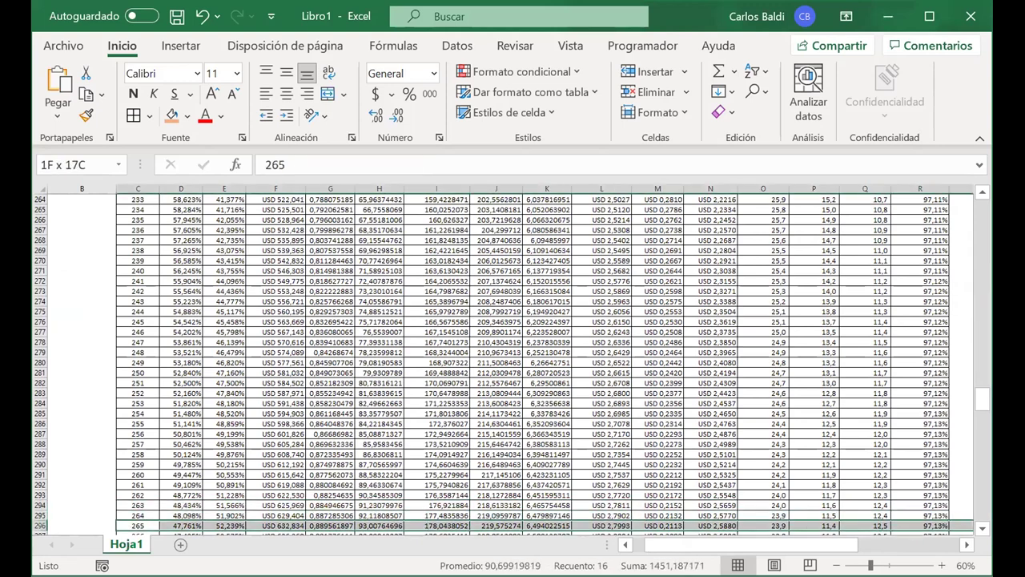
{"action": "left_click_drag", "start_coordinate": [812, 526], "coordinate": [849, 525]}
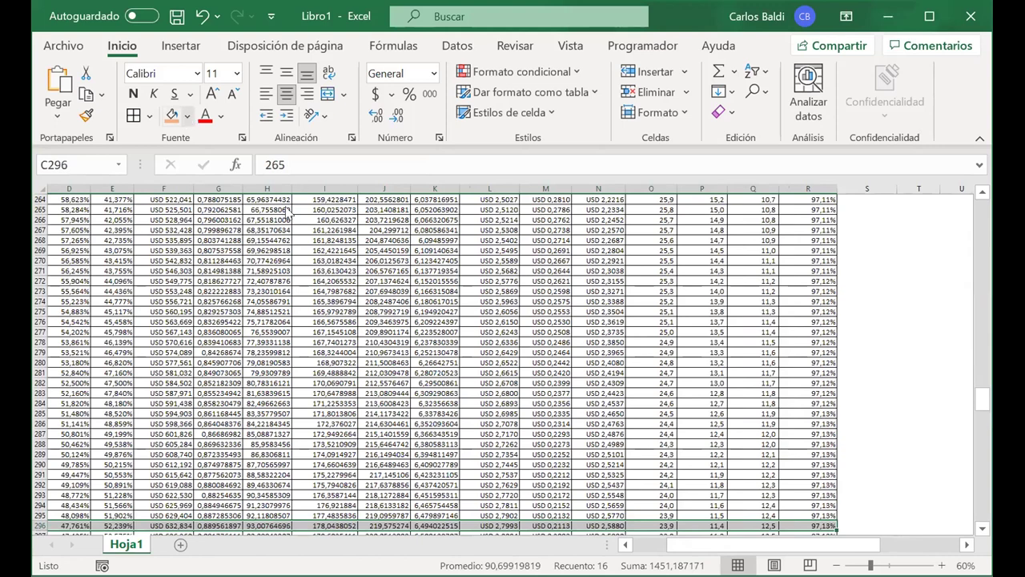
{"action": "left_click", "coordinate": [275, 204]}
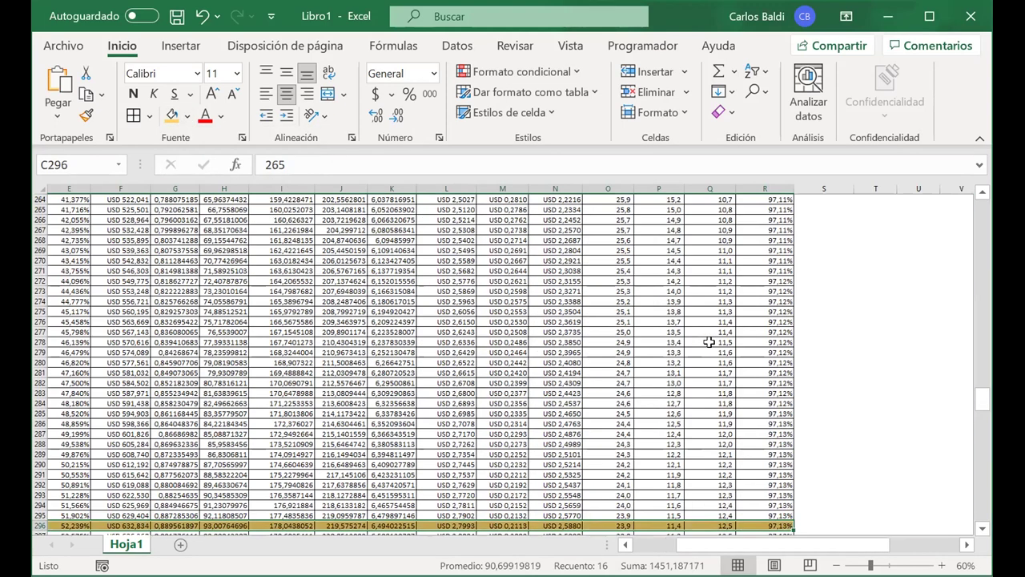
{"action": "left_click", "coordinate": [744, 444]}
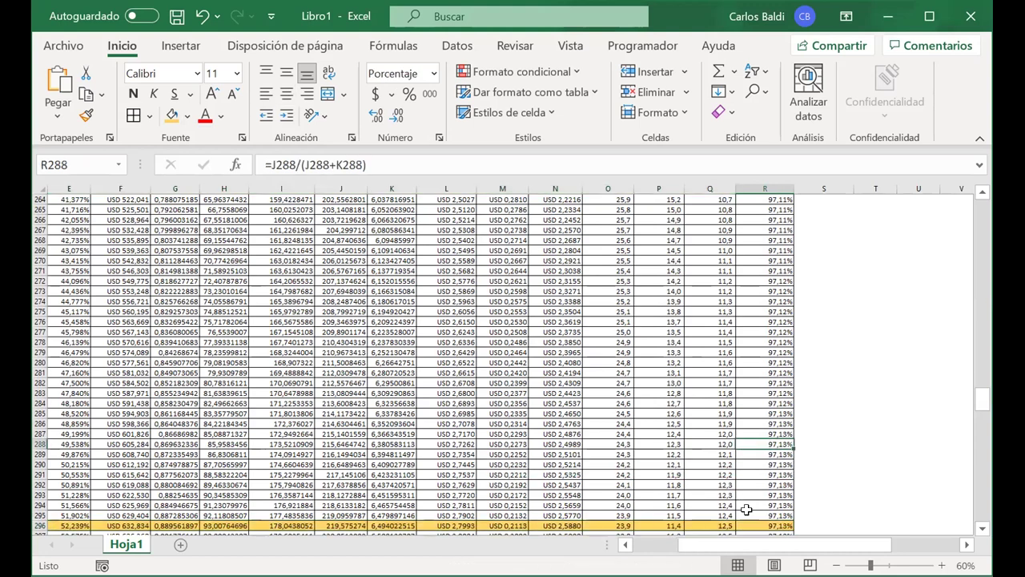
{"action": "left_click_drag", "start_coordinate": [754, 524], "coordinate": [609, 526]}
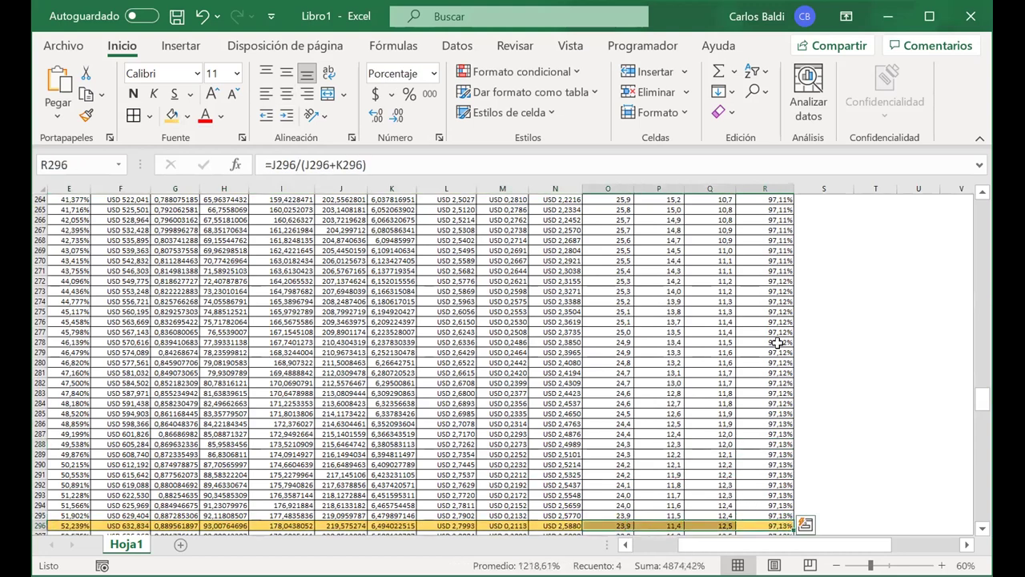
Extend the yellow fill across L130:R130, from EG(t) to Disponibilidad, in the row for time 99
{"action": "scroll", "coordinate": [778, 343], "scroll_direction": "up", "scroll_amount": 20}
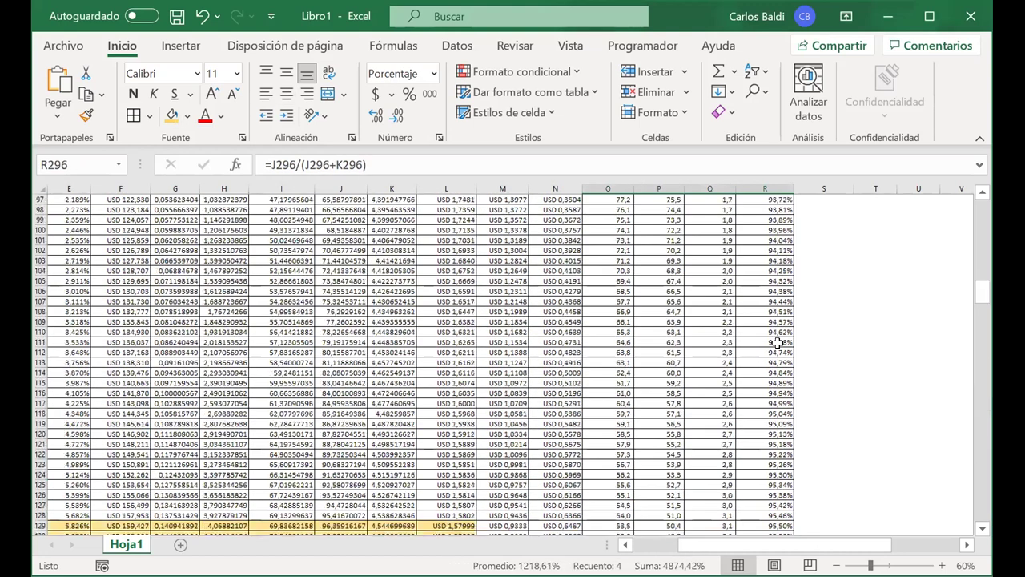
{"action": "scroll", "coordinate": [777, 343], "scroll_direction": "down", "scroll_amount": 18}
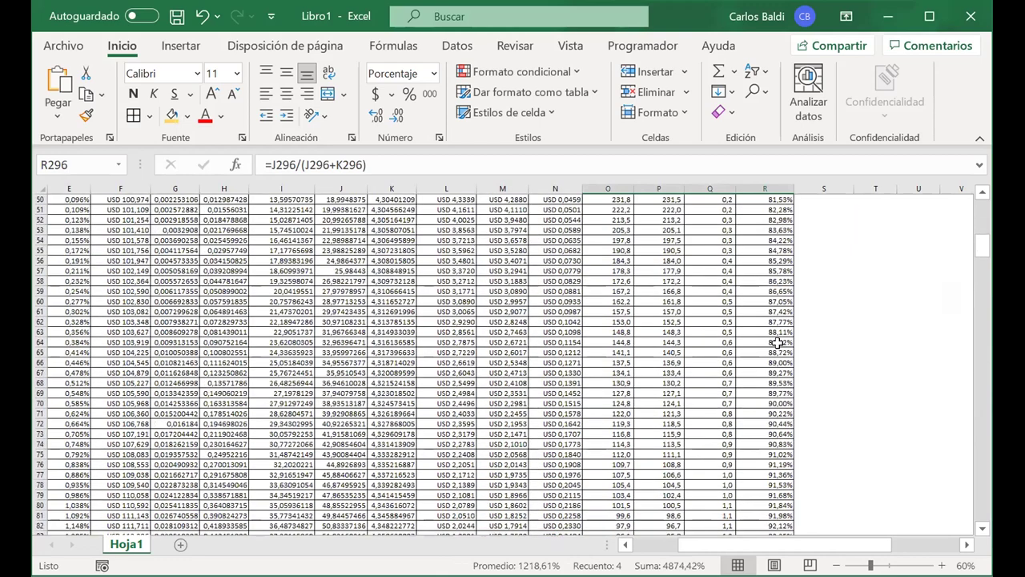
{"action": "scroll", "coordinate": [778, 343], "scroll_direction": "down", "scroll_amount": 13}
{"action": "left_click_drag", "start_coordinate": [457, 331], "coordinate": [778, 332]}
{"action": "left_click", "coordinate": [171, 115]}
Enter the annual budget formula =L32*$B$27 in S32, the first cell under Presupuesto Anual
{"action": "scroll", "coordinate": [694, 282], "scroll_direction": "up", "scroll_amount": 8}
{"action": "scroll", "coordinate": [694, 282], "scroll_direction": "up", "scroll_amount": 20}
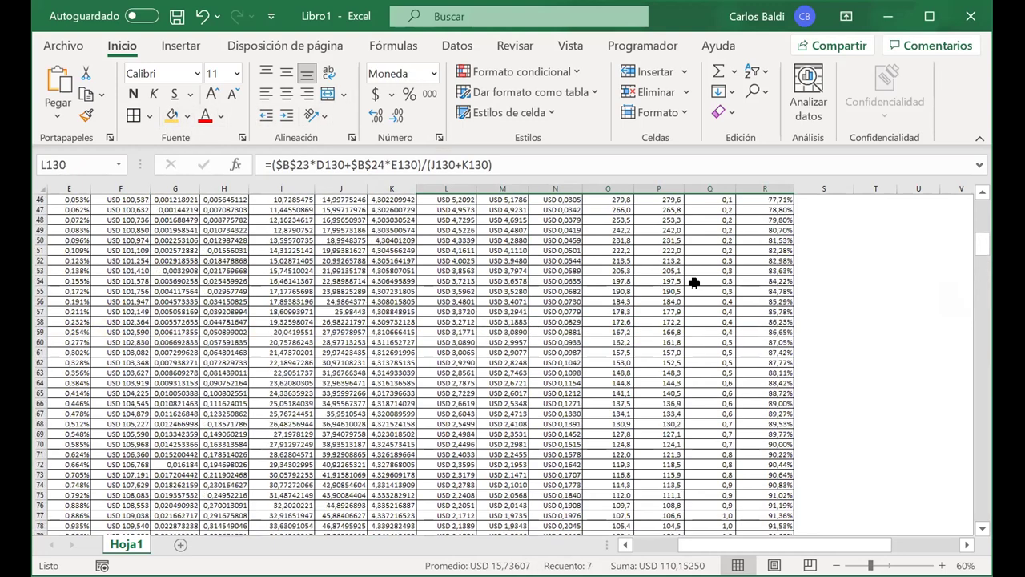
{"action": "scroll", "coordinate": [694, 282], "scroll_direction": "right", "scroll_amount": 4}
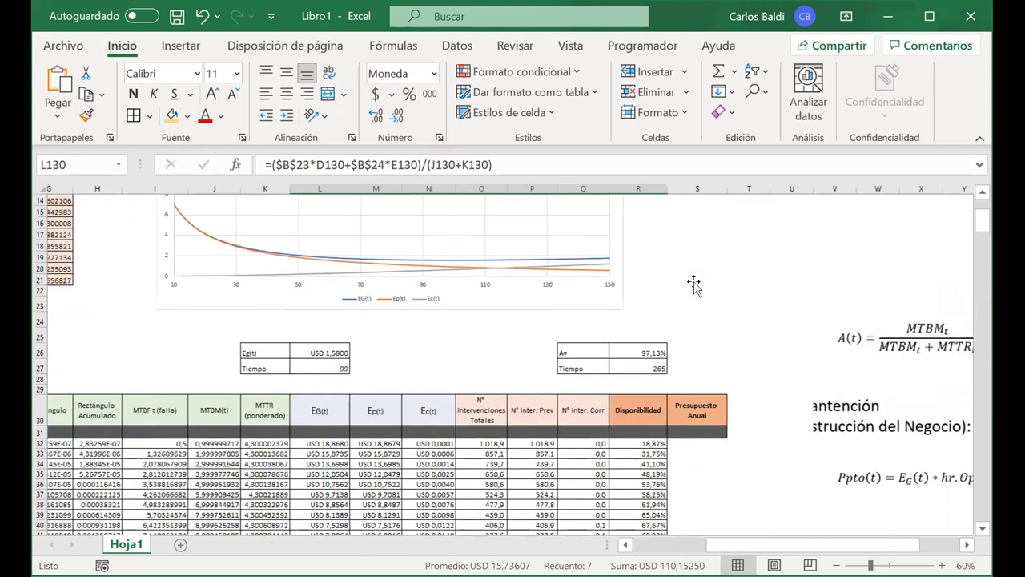
{"action": "scroll", "coordinate": [685, 448], "scroll_direction": "down", "scroll_amount": 2}
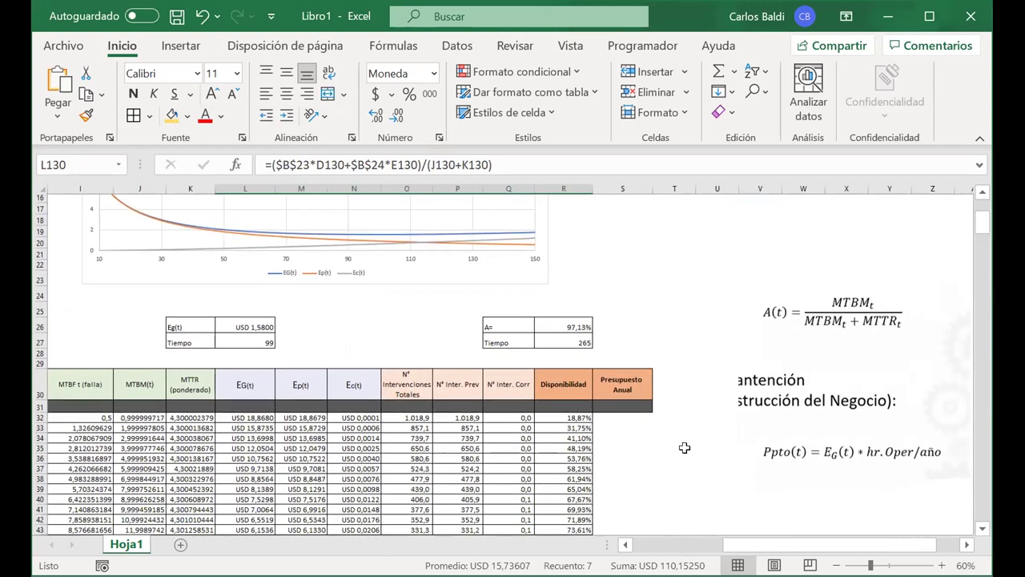
{"action": "left_click", "coordinate": [622, 393]}
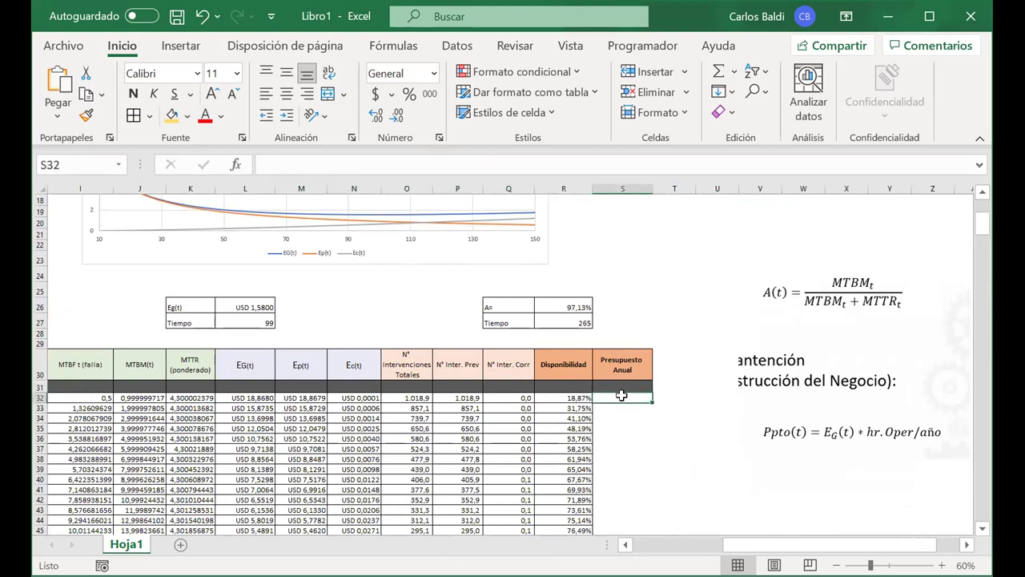
{"action": "type", "text": "="}
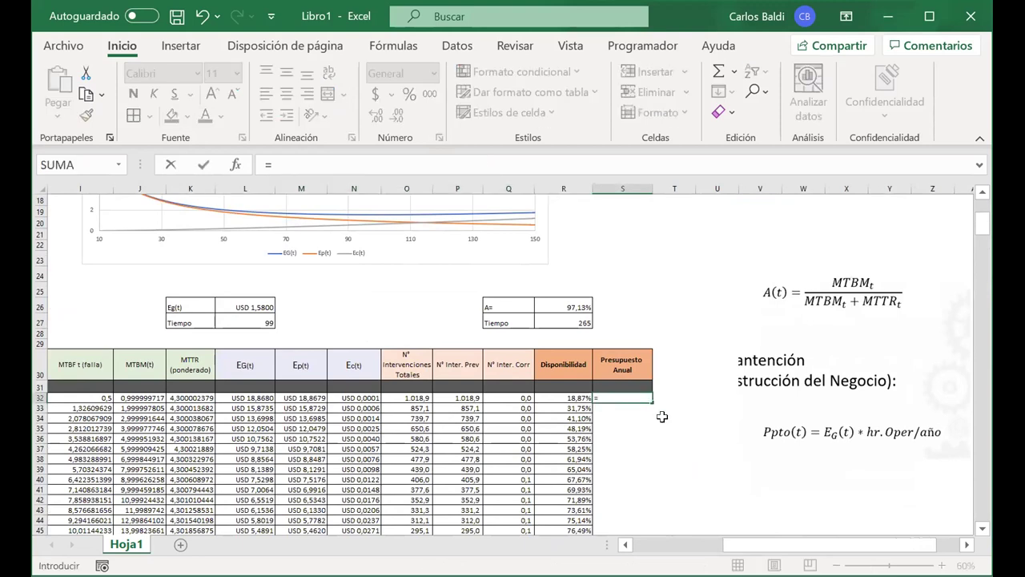
{"action": "left_click", "coordinate": [245, 396]}
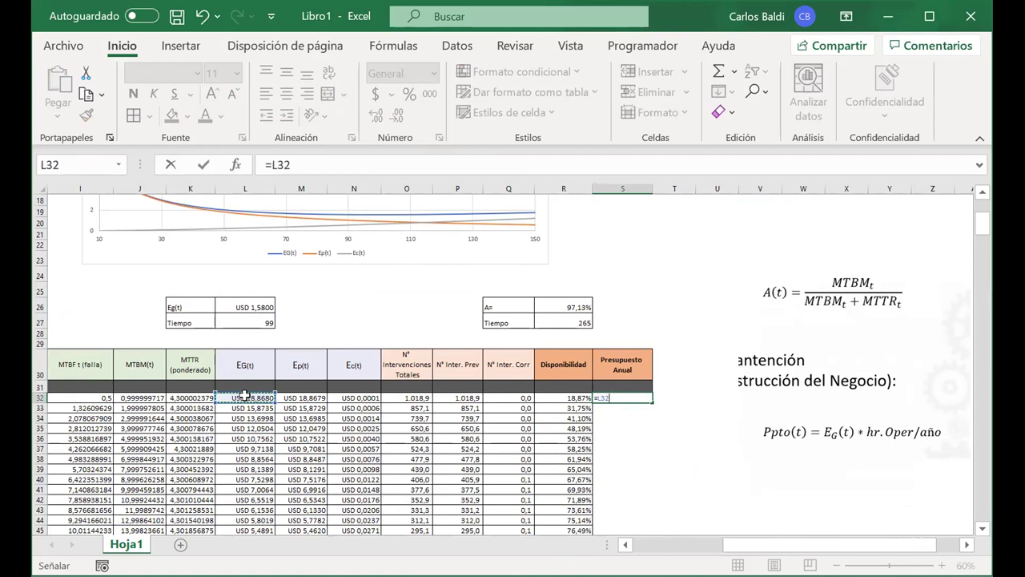
{"action": "type", "text": "*"}
{"action": "scroll", "coordinate": [244, 396], "scroll_direction": "left", "scroll_amount": 5}
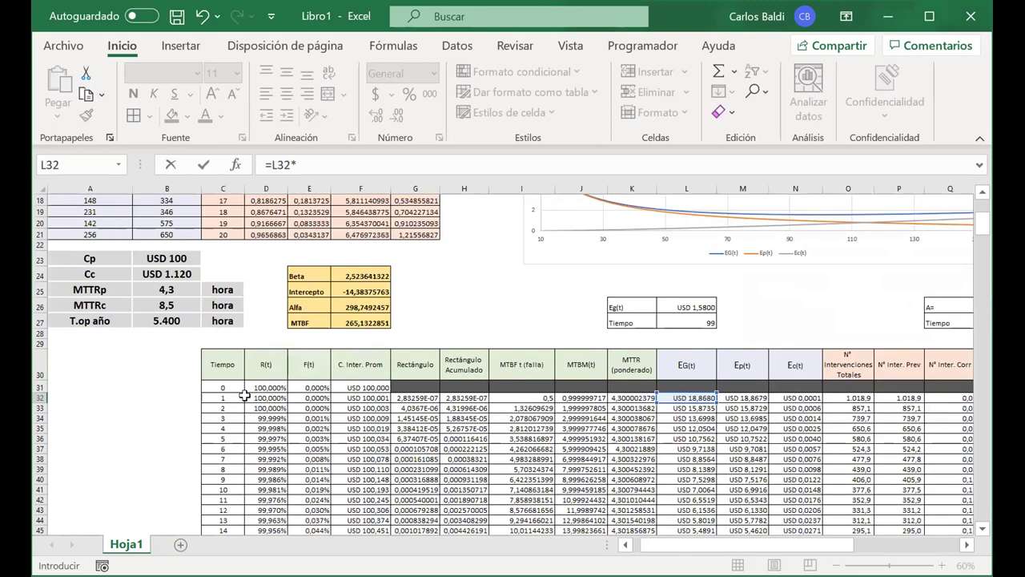
{"action": "left_click", "coordinate": [167, 320]}
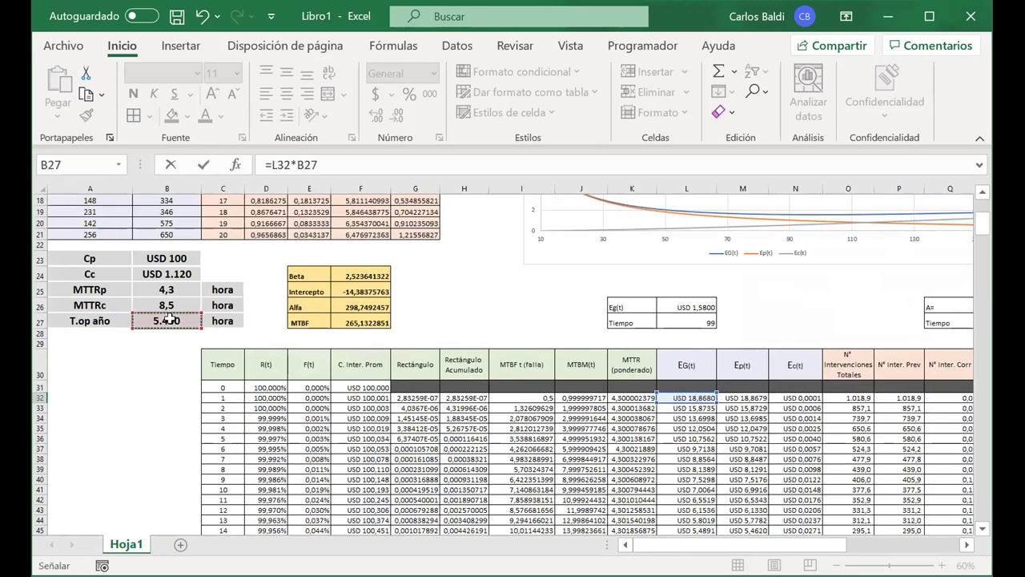
{"action": "key", "text": "F4"}
{"action": "scroll", "coordinate": [170, 319], "scroll_direction": "right", "scroll_amount": 5}
{"action": "key", "text": "Return"}
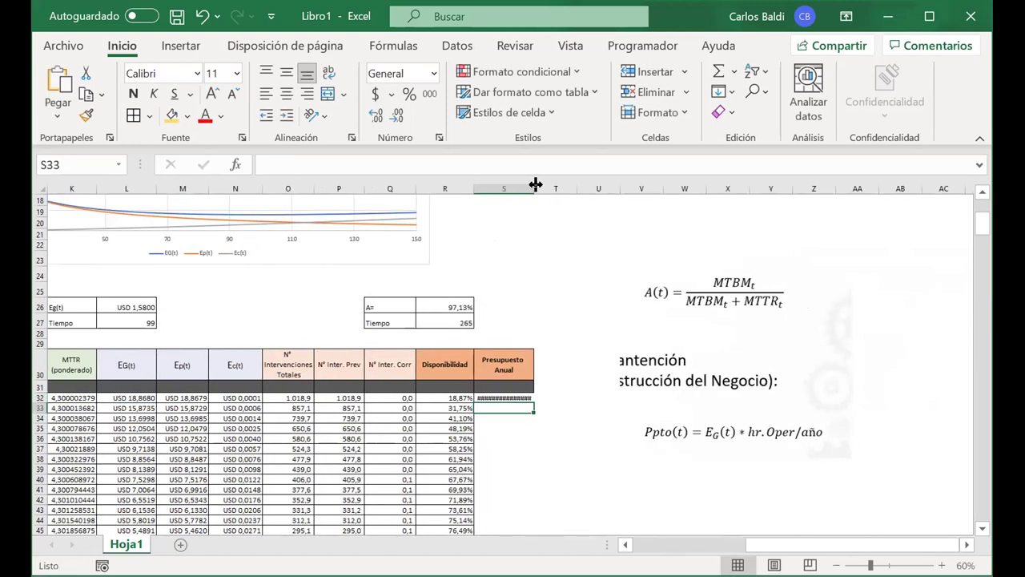
Widen column S to fit the budget amount and format S32 with two decimals
{"action": "left_click_drag", "start_coordinate": [535, 185], "coordinate": [556, 189]}
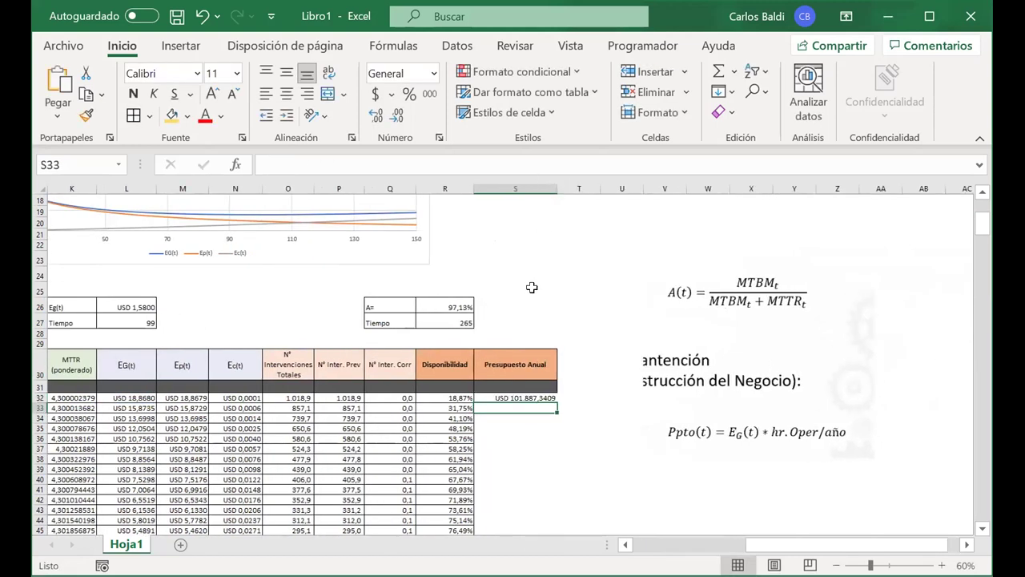
{"action": "left_click", "coordinate": [529, 397]}
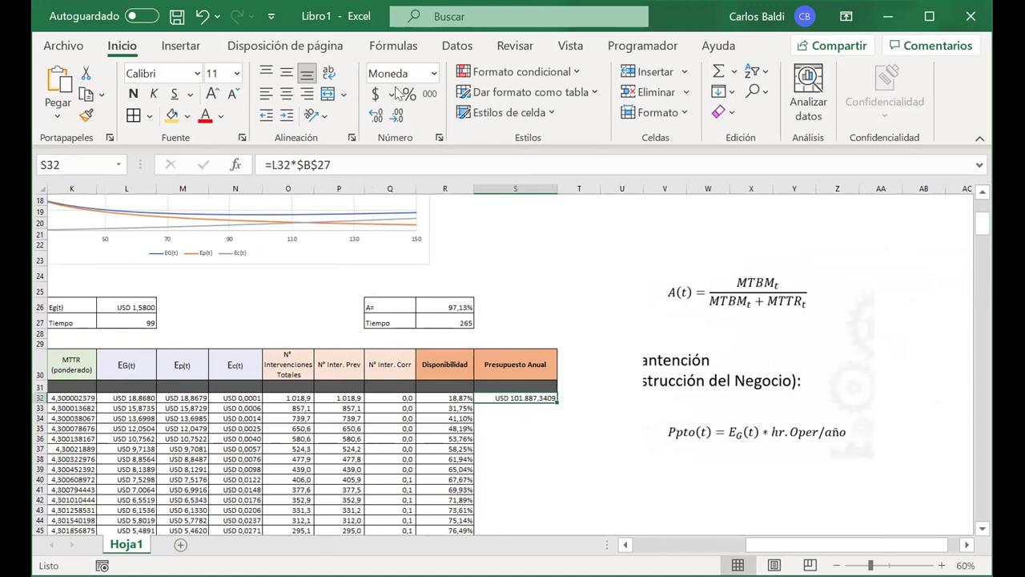
{"action": "left_click", "coordinate": [379, 115]}
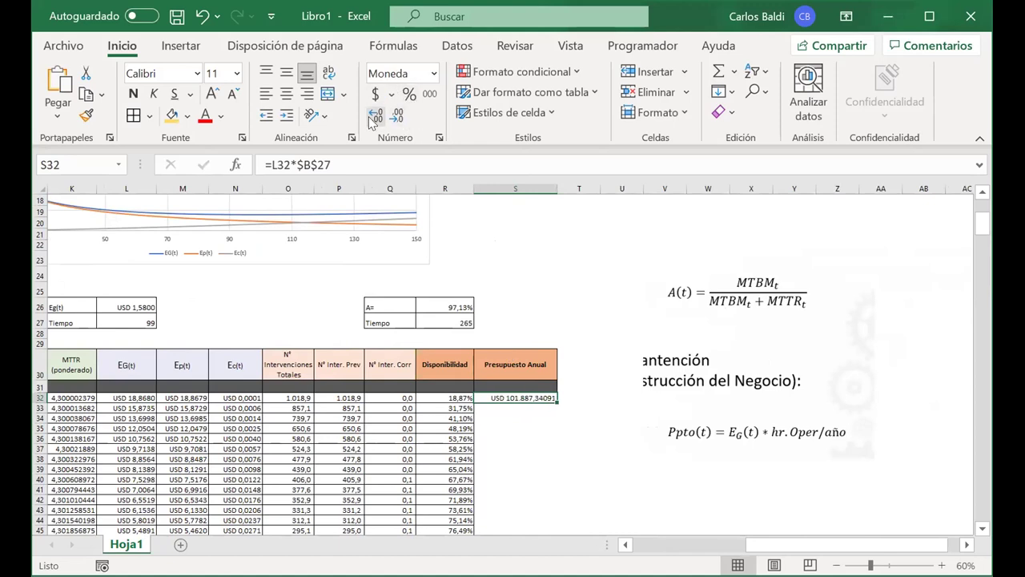
{"action": "left_click", "coordinate": [396, 118]}
{"action": "left_click", "coordinate": [396, 118]}
{"action": "left_click", "coordinate": [396, 118]}
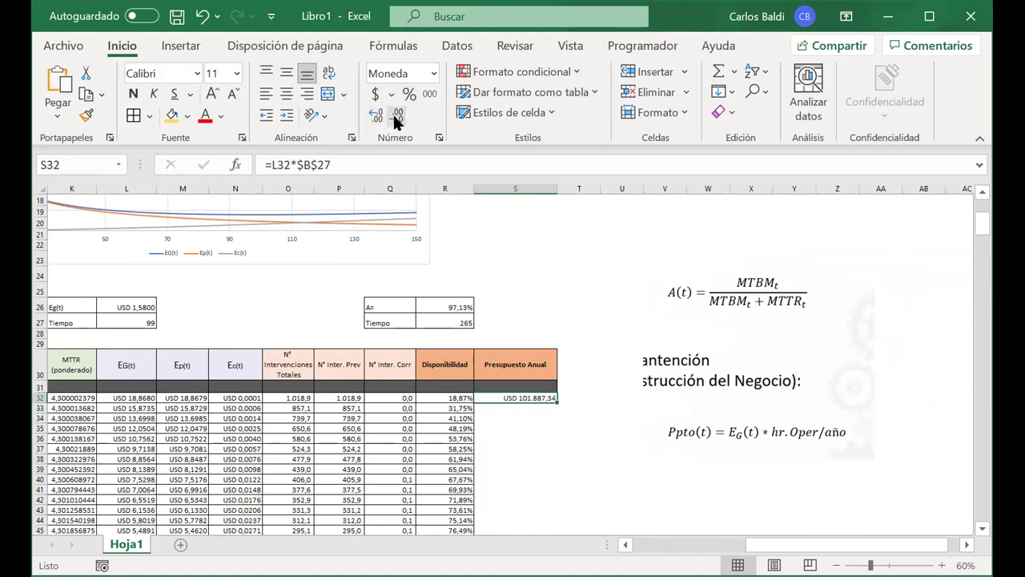
Fill the Presupuesto Anual formula from S32 down to the last row of the table
{"action": "left_click", "coordinate": [597, 384]}
{"action": "left_click", "coordinate": [550, 399]}
{"action": "double_click", "coordinate": [557, 399]}
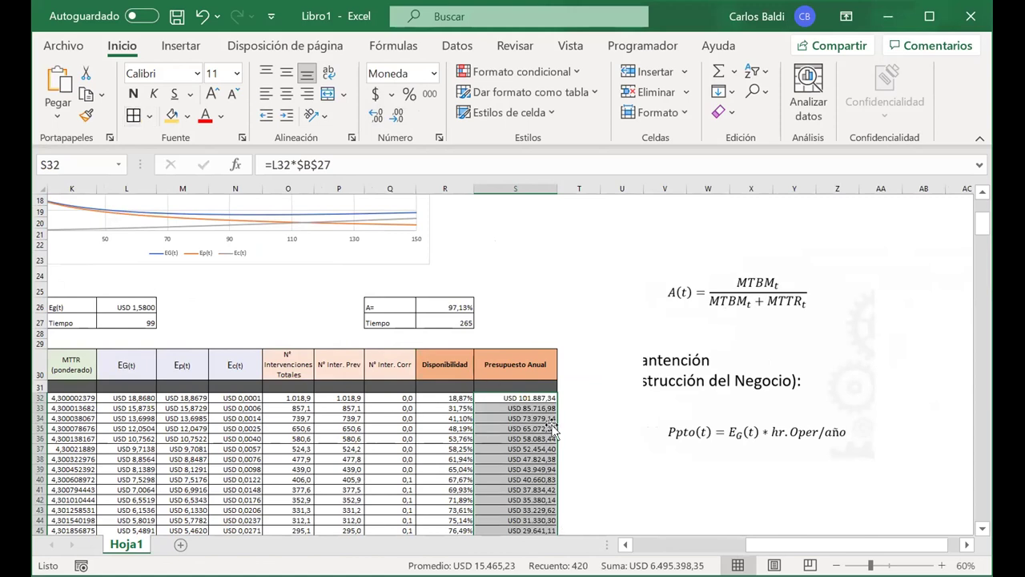
{"action": "scroll", "coordinate": [553, 431], "scroll_direction": "down", "scroll_amount": 8}
{"action": "scroll", "coordinate": [553, 429], "scroll_direction": "up", "scroll_amount": 11}
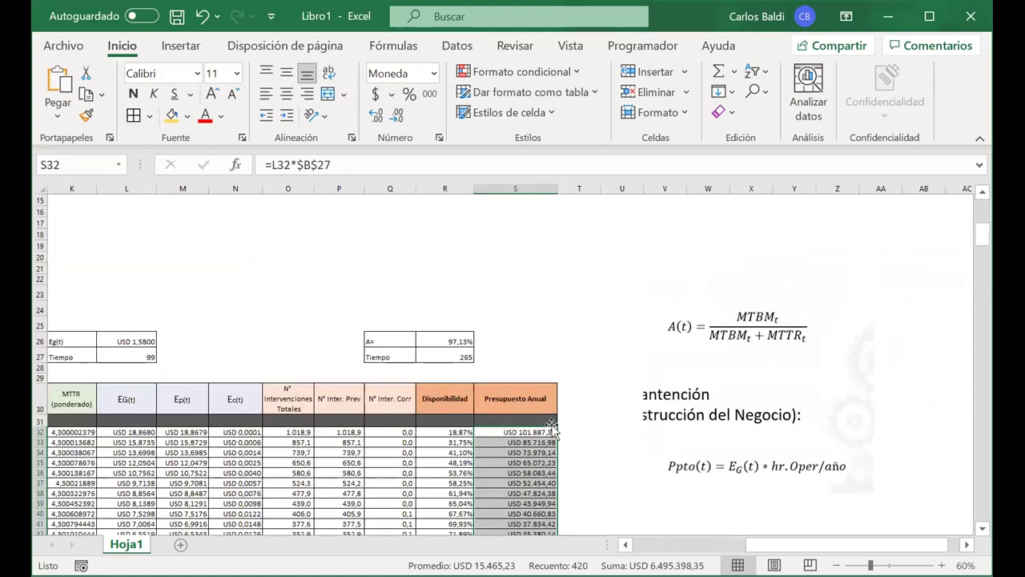
{"action": "scroll", "coordinate": [552, 427], "scroll_direction": "down", "scroll_amount": 2}
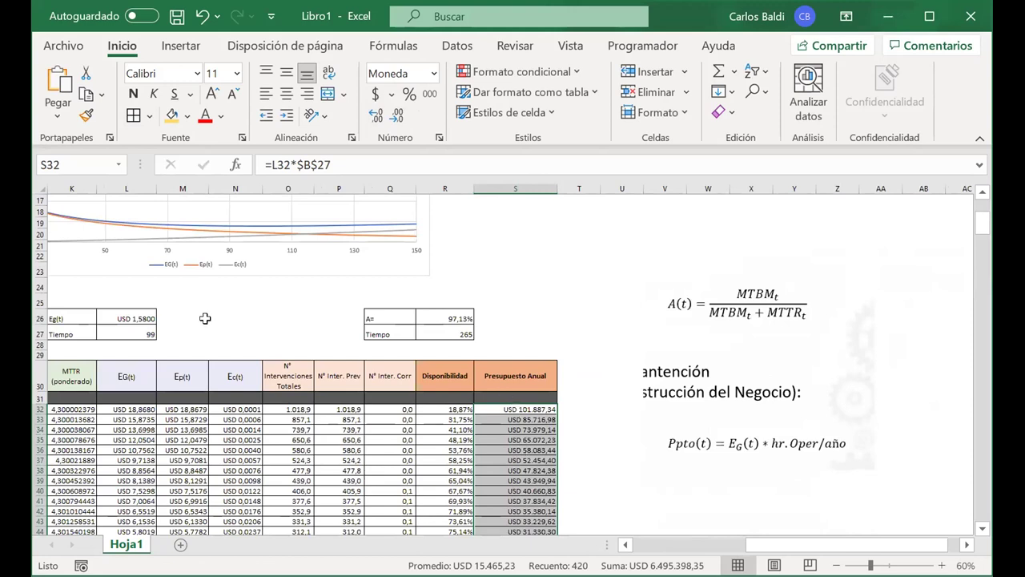
{"action": "left_click_drag", "start_coordinate": [120, 332], "coordinate": [84, 332]}
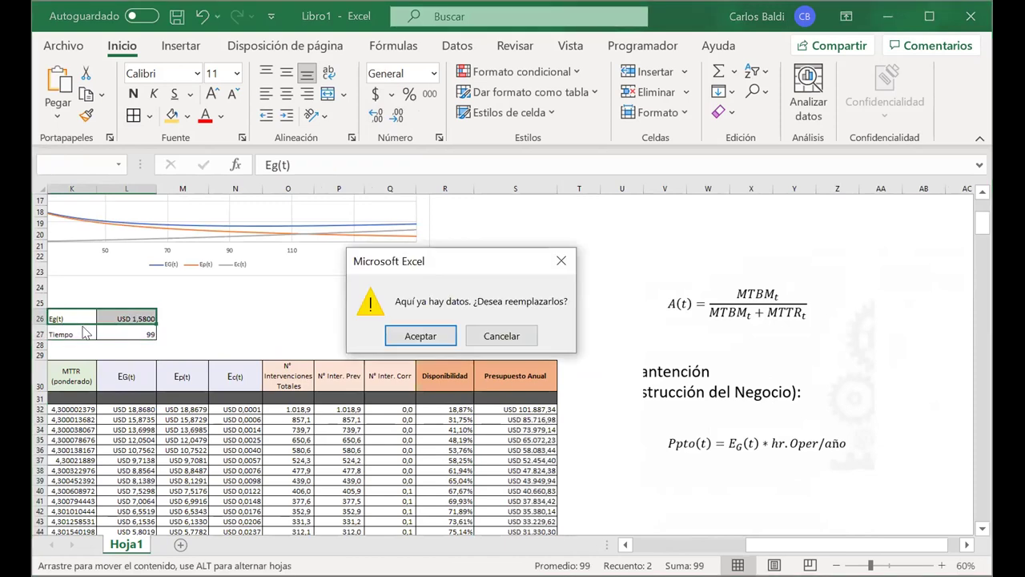
{"action": "key", "text": "Escape"}
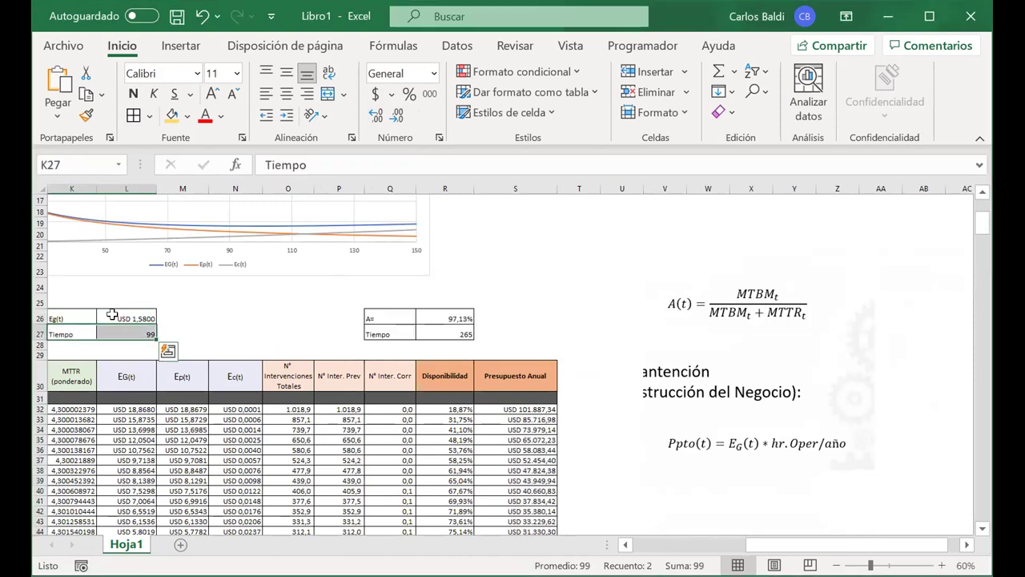
{"action": "left_click", "coordinate": [112, 318]}
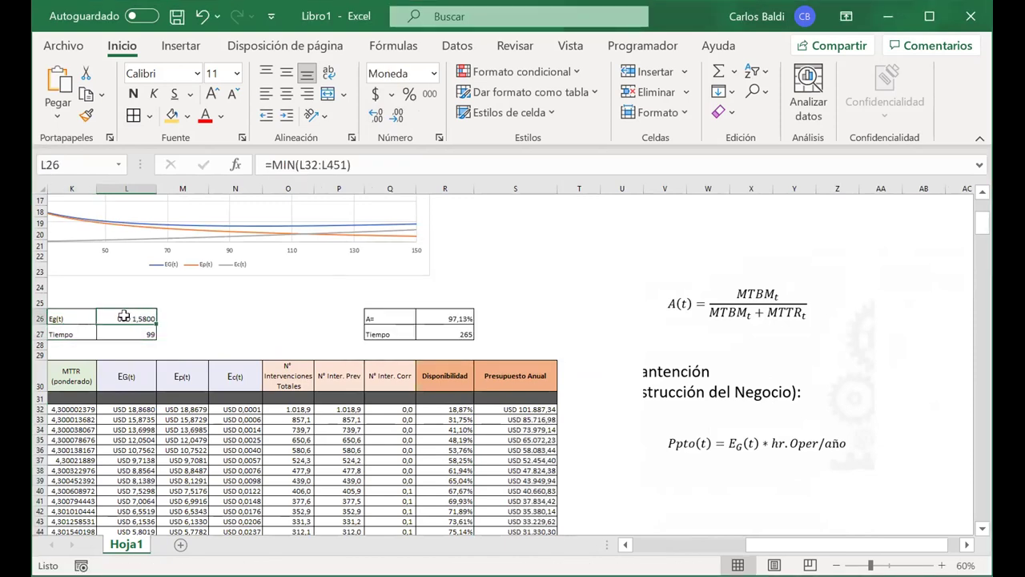
{"action": "left_click", "coordinate": [539, 410]}
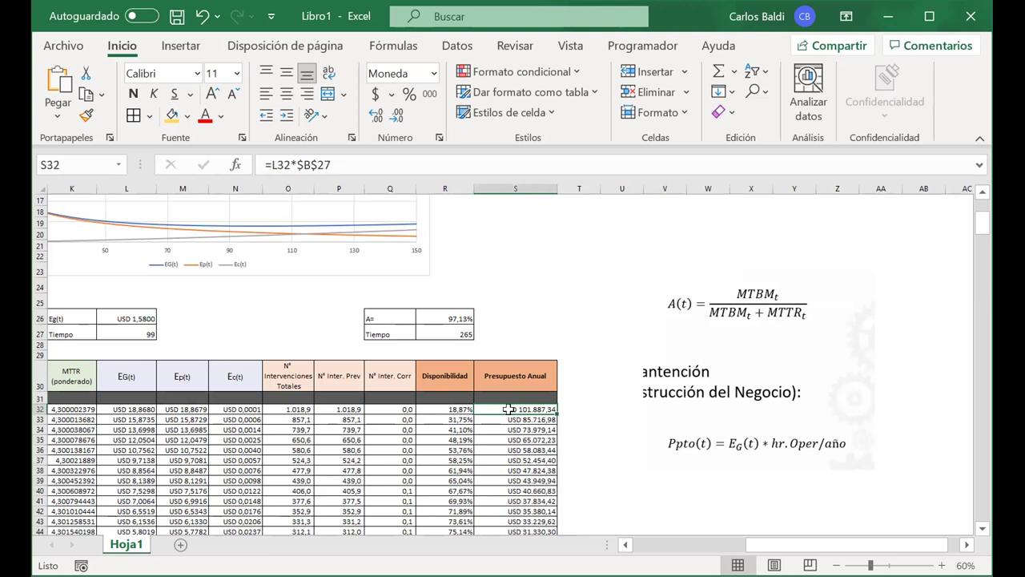
{"action": "left_click_drag", "start_coordinate": [73, 316], "coordinate": [131, 316]}
{"action": "left_click", "coordinate": [129, 318]}
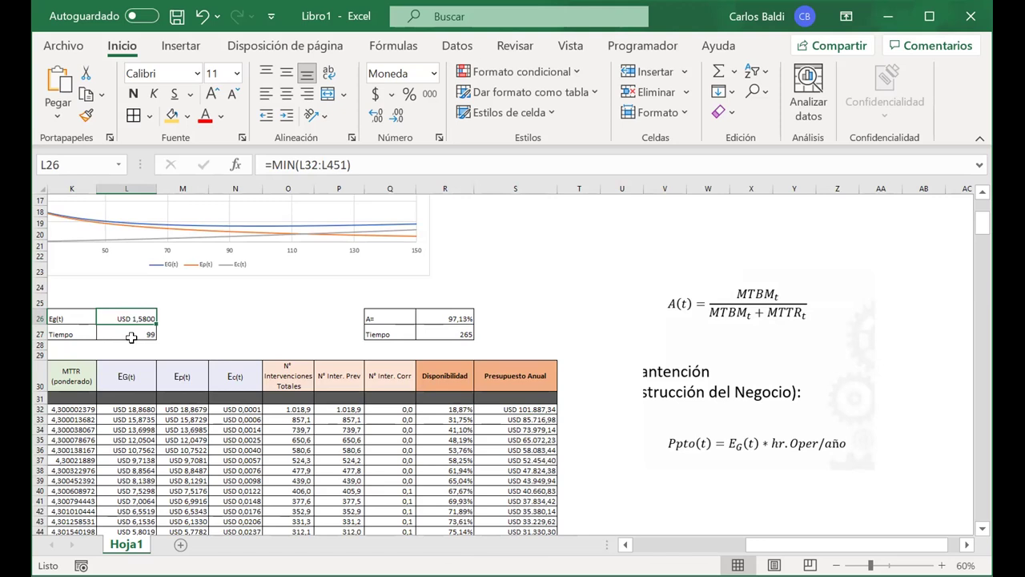
{"action": "left_click", "coordinate": [562, 302]}
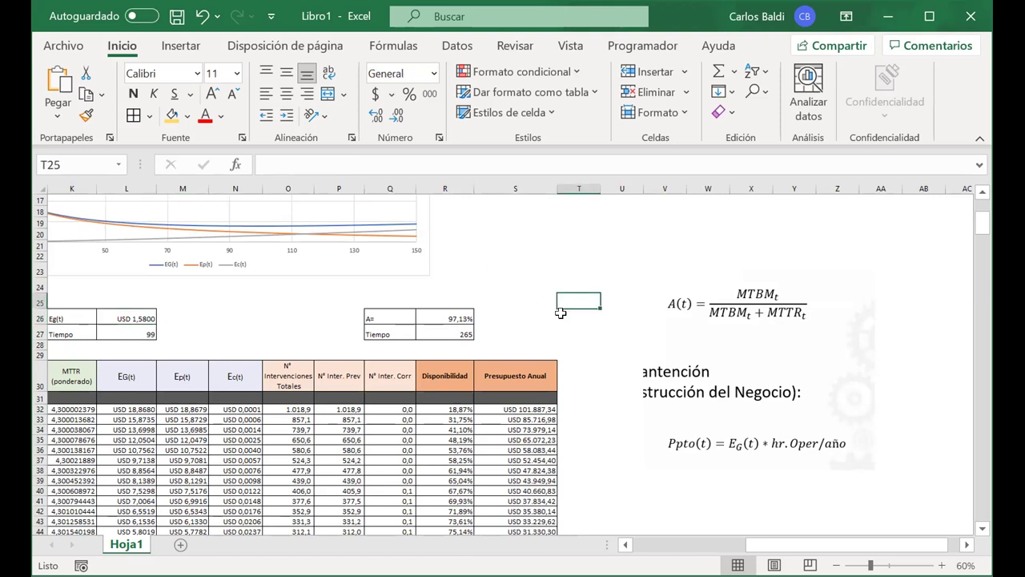
Insert a blank column before the Presupuesto Anual column and narrow it
{"action": "left_click", "coordinate": [484, 185]}
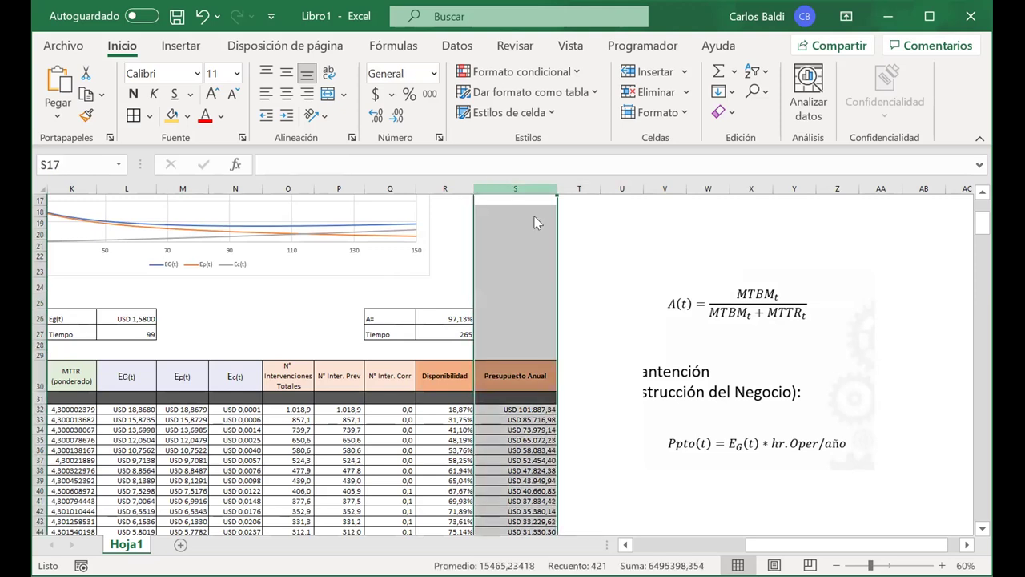
{"action": "right_click", "coordinate": [558, 339]}
{"action": "left_click", "coordinate": [555, 340]}
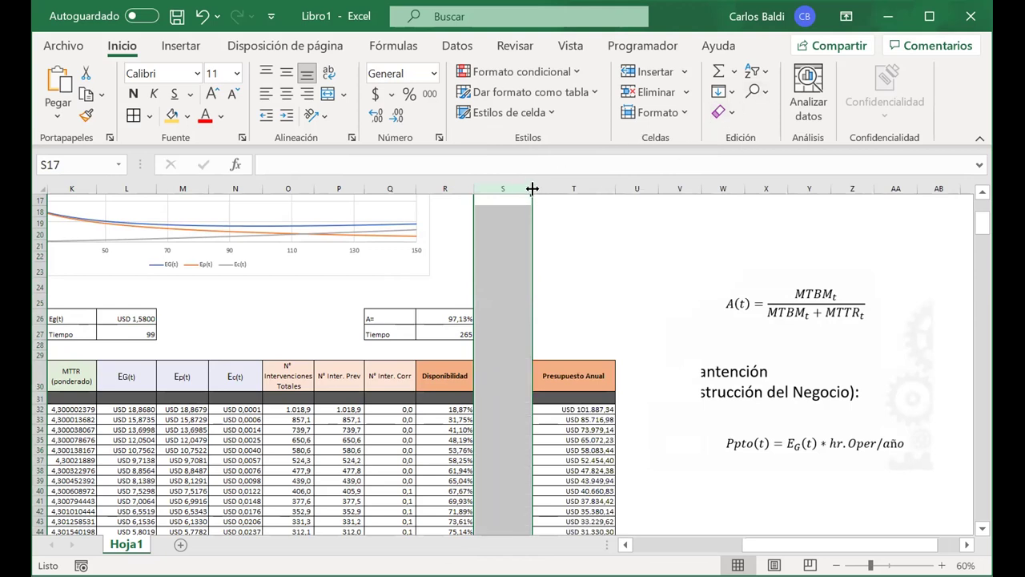
{"action": "left_click_drag", "start_coordinate": [531, 188], "coordinate": [518, 189]}
Label cell T26, above the budget column, as Presupuesto Anual
{"action": "left_click", "coordinate": [535, 315]}
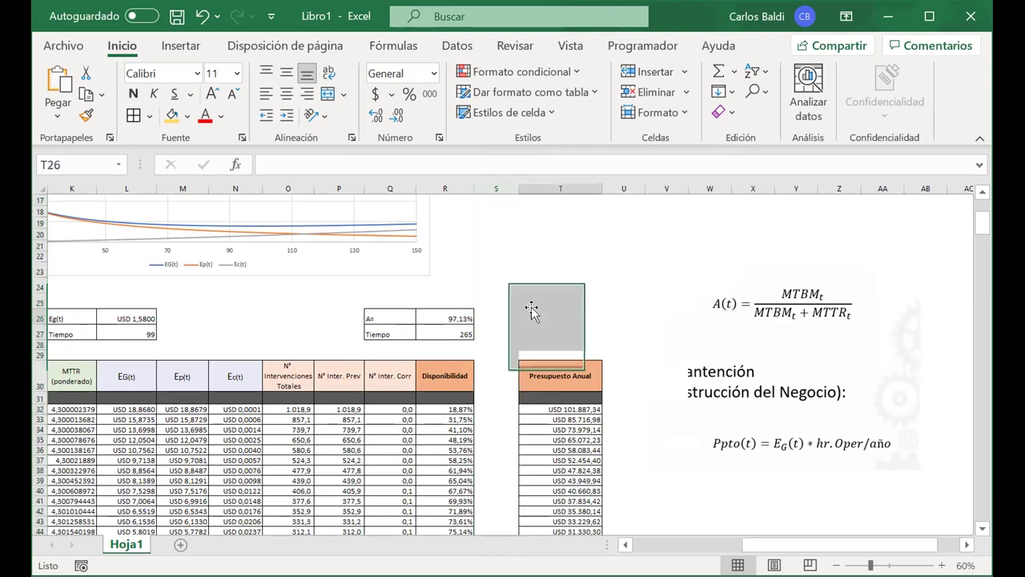
{"action": "type", "text": "PRe"}
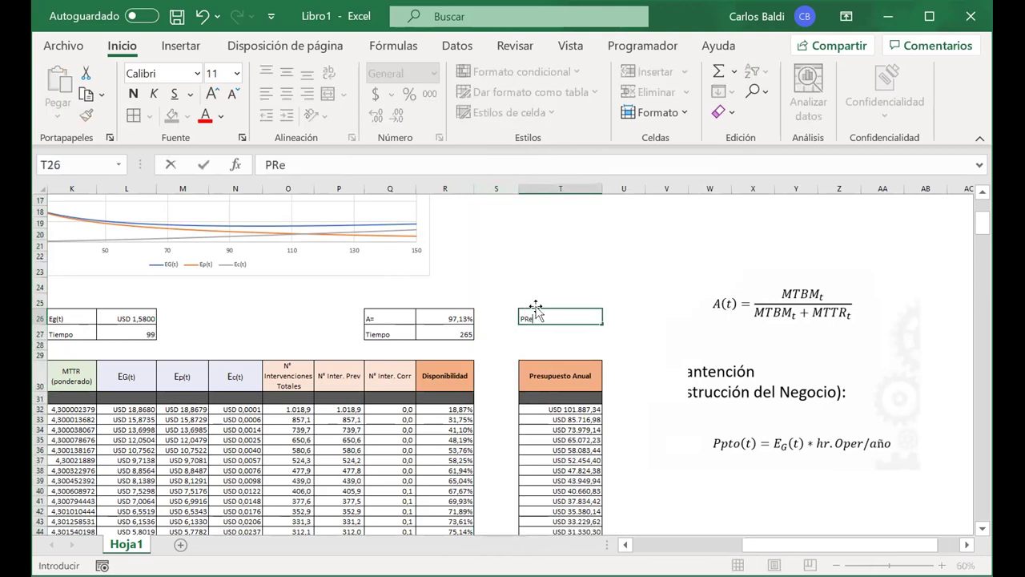
{"action": "type", "text": "supuesto An"}
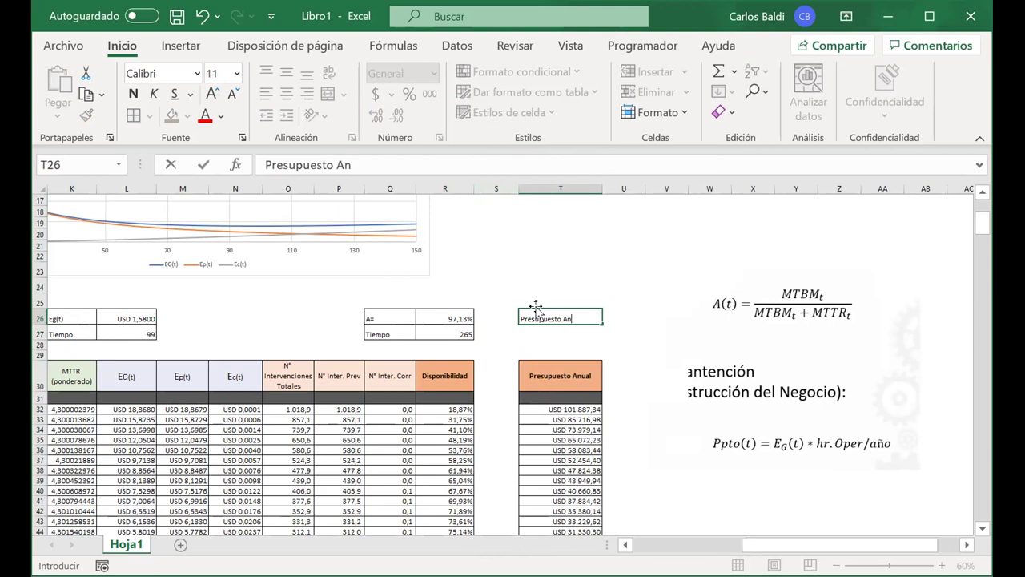
{"action": "type", "text": "ual"}
Enter a MIN formula in U26 covering all Presupuesto Anual values from T32 to the last table row
{"action": "left_click", "coordinate": [626, 315]}
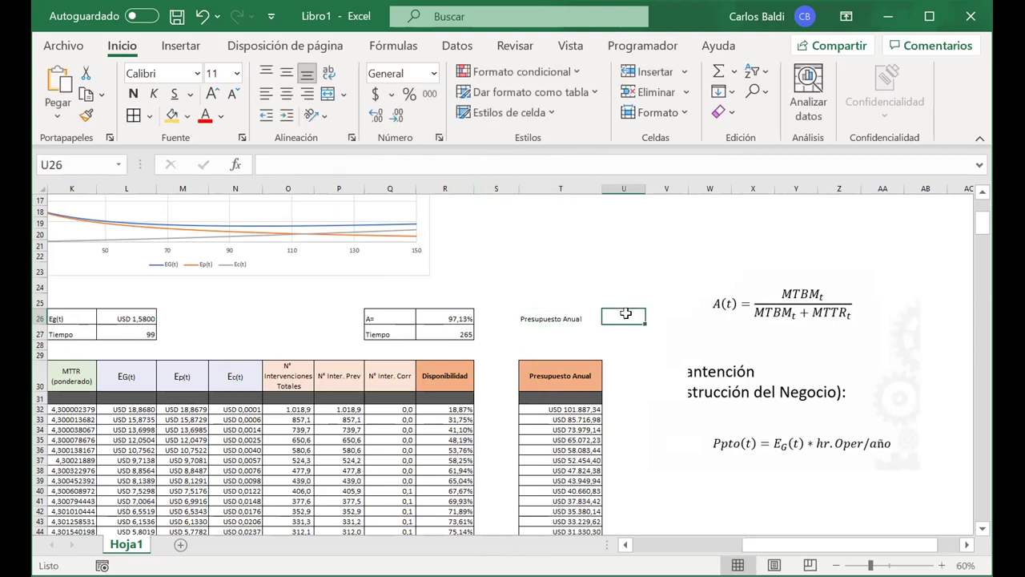
{"action": "type", "text": "="}
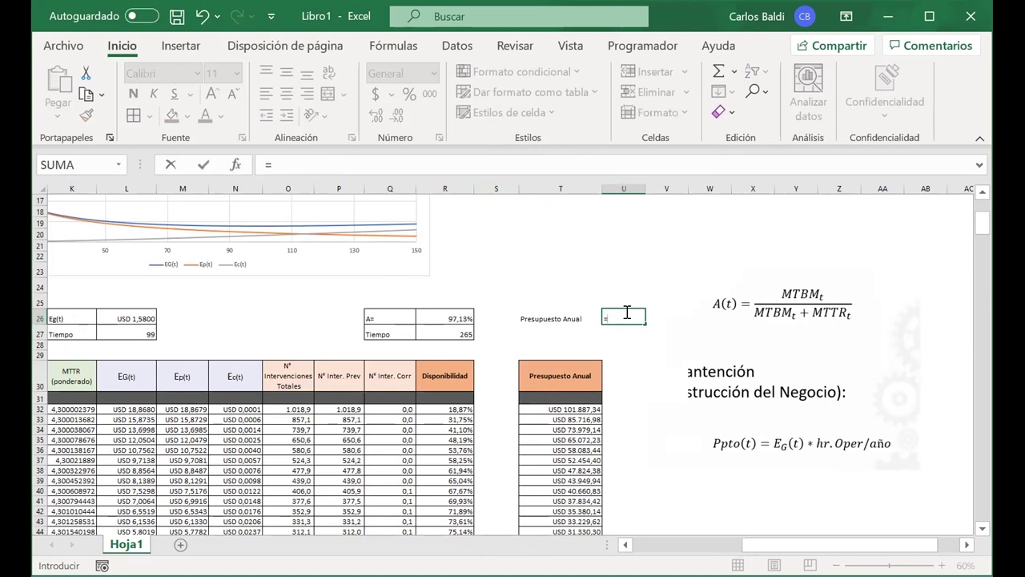
{"action": "type", "text": "Min"}
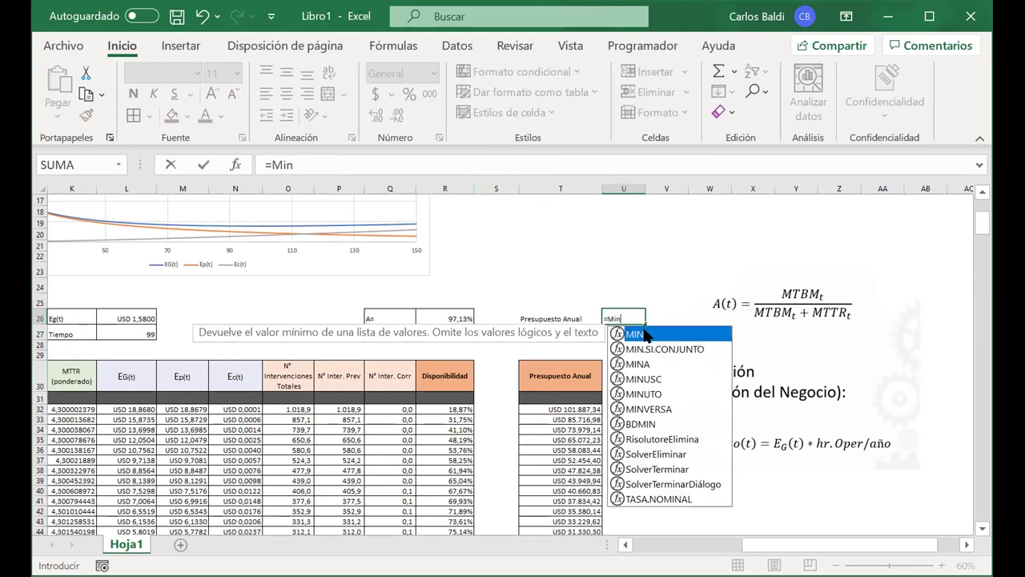
{"action": "double_click", "coordinate": [646, 335]}
{"action": "left_click", "coordinate": [558, 410]}
{"action": "left_click_drag", "start_coordinate": [559, 410], "coordinate": [582, 510]}
{"action": "key", "text": "Return"}
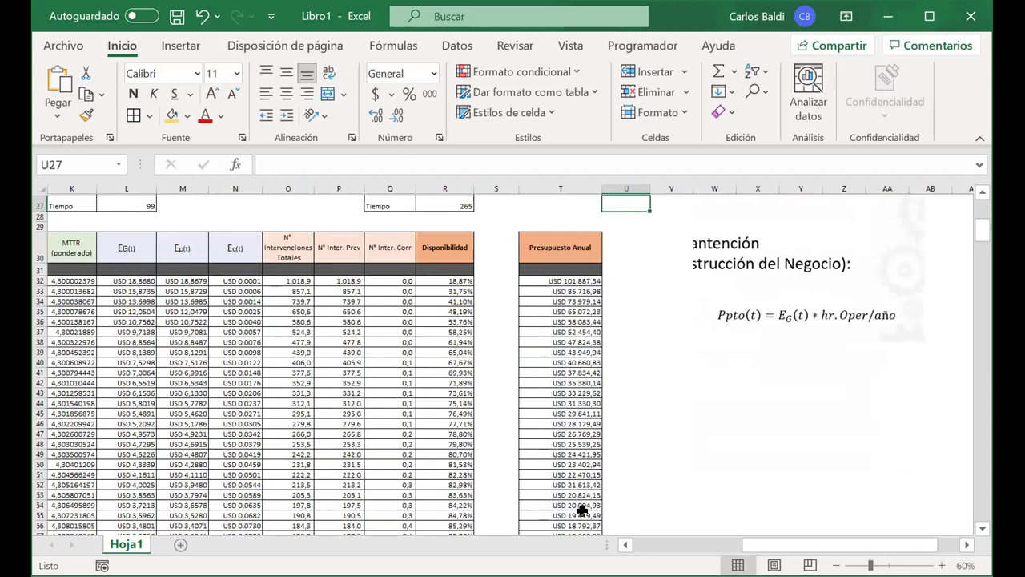
{"action": "scroll", "coordinate": [582, 511], "scroll_direction": "up", "scroll_amount": 1}
{"action": "type", "text": "="}
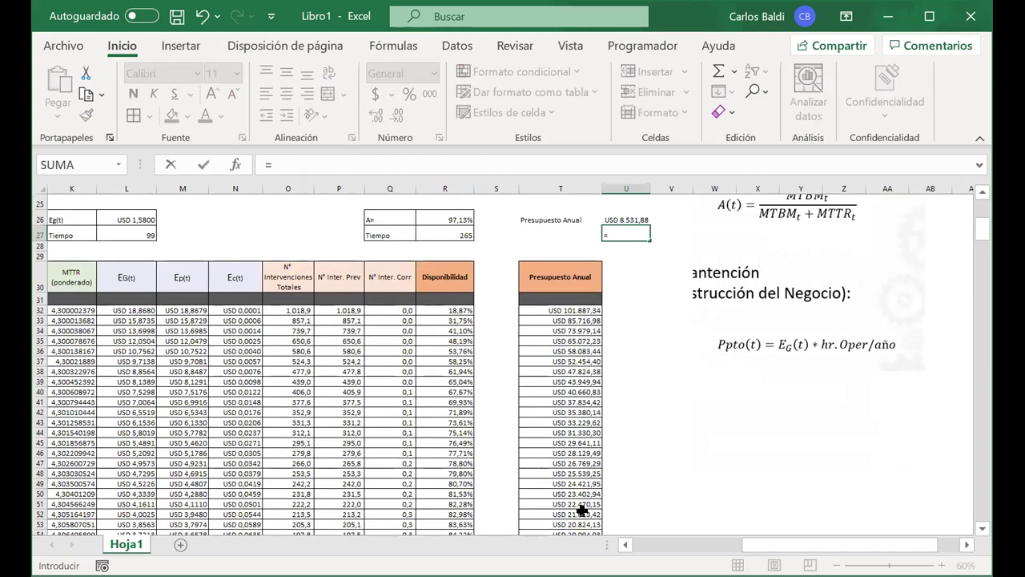
{"action": "type", "text": "coinc"}
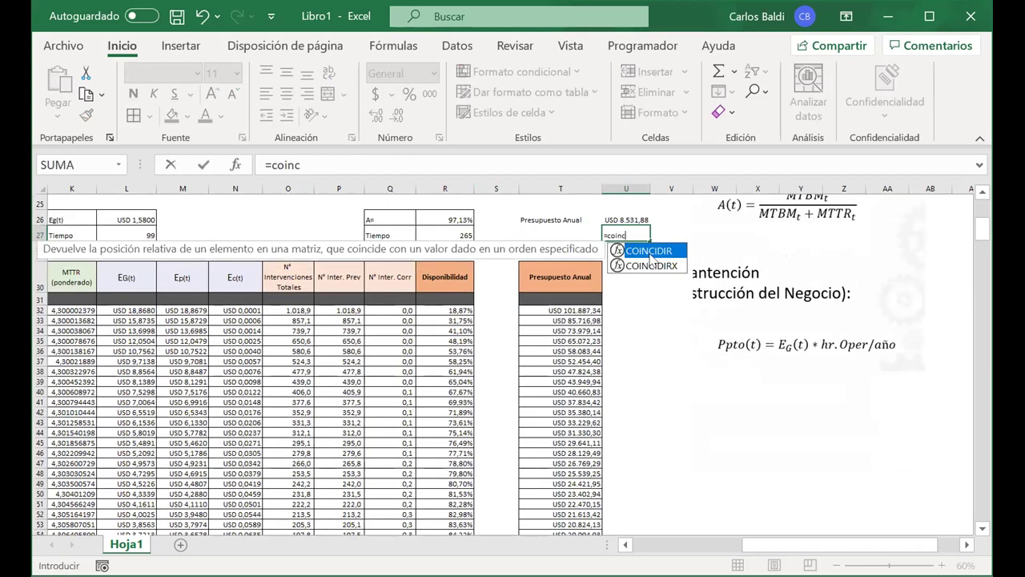
{"action": "key", "text": "Tab"}
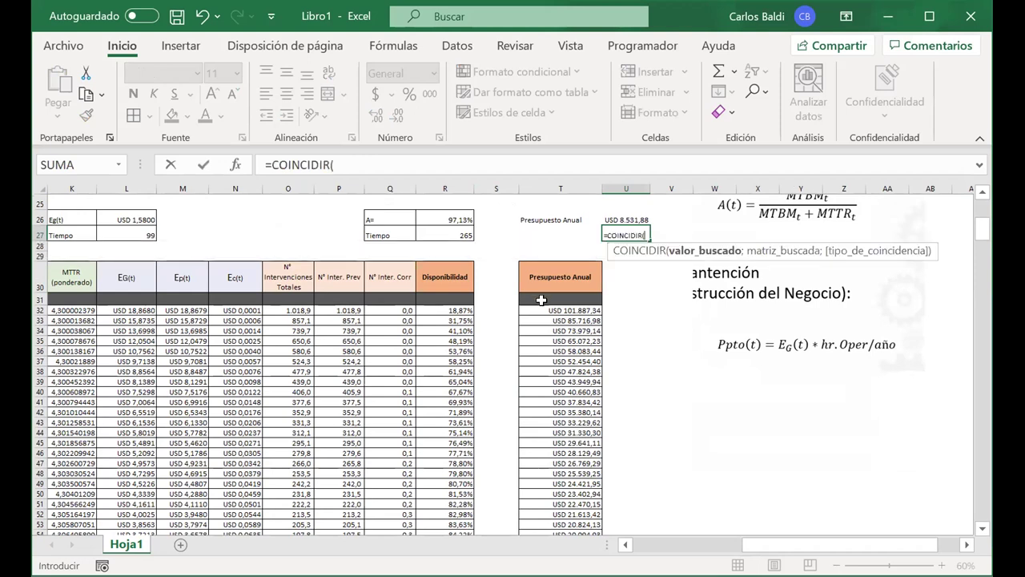
{"action": "left_click", "coordinate": [626, 213]}
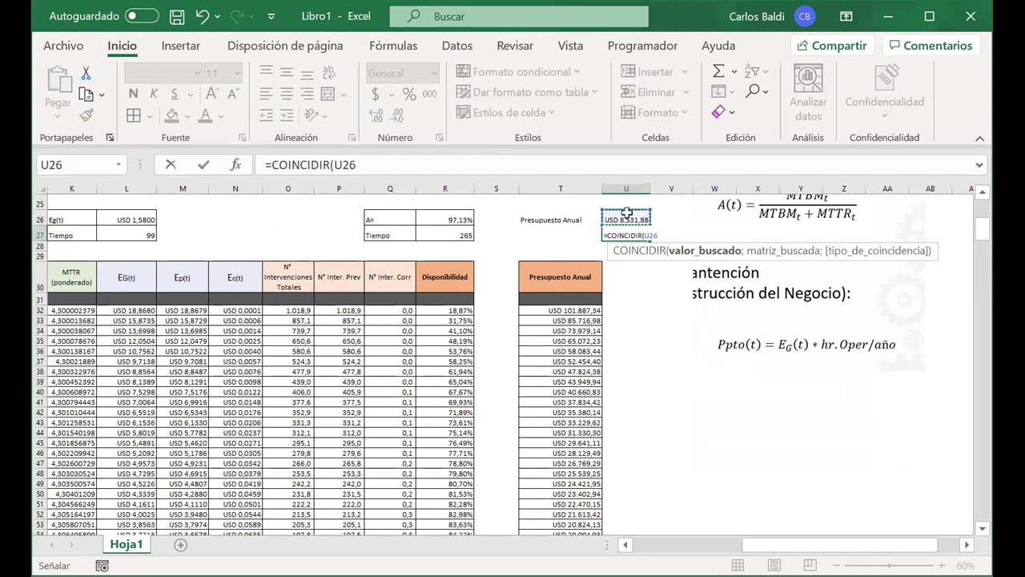
{"action": "type", "text": ";"}
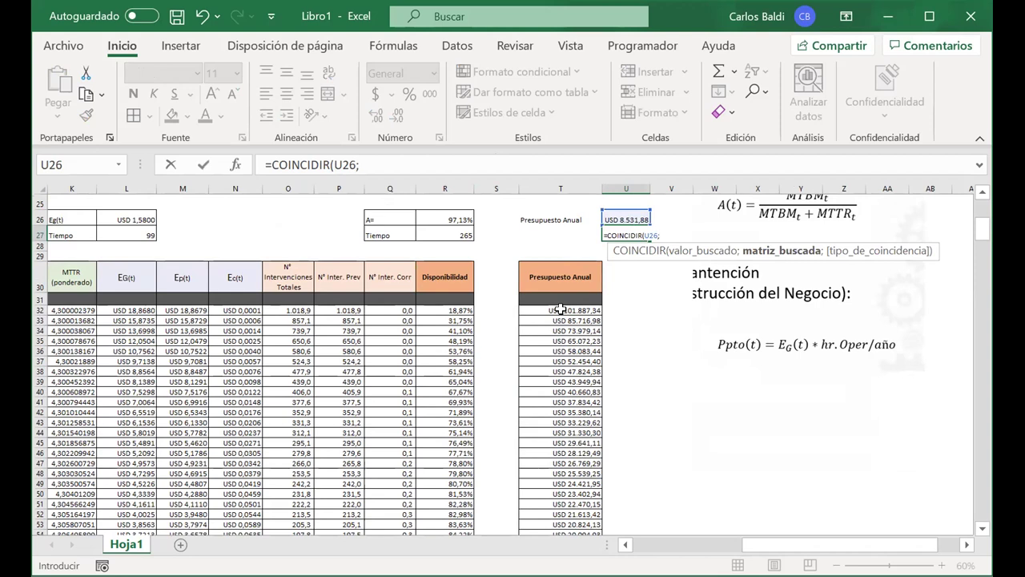
{"action": "key", "text": "Escape"}
Delete the blank column S between Disponibilidad and Presupuesto Anual
{"action": "left_click", "coordinate": [501, 188]}
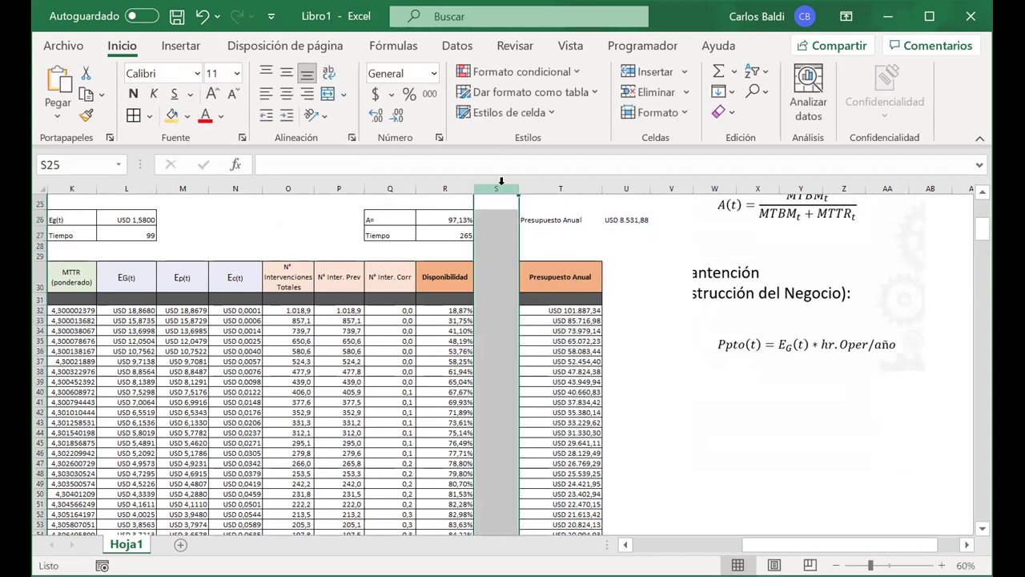
{"action": "key", "text": "shift+F10"}
{"action": "left_click", "coordinate": [589, 368]}
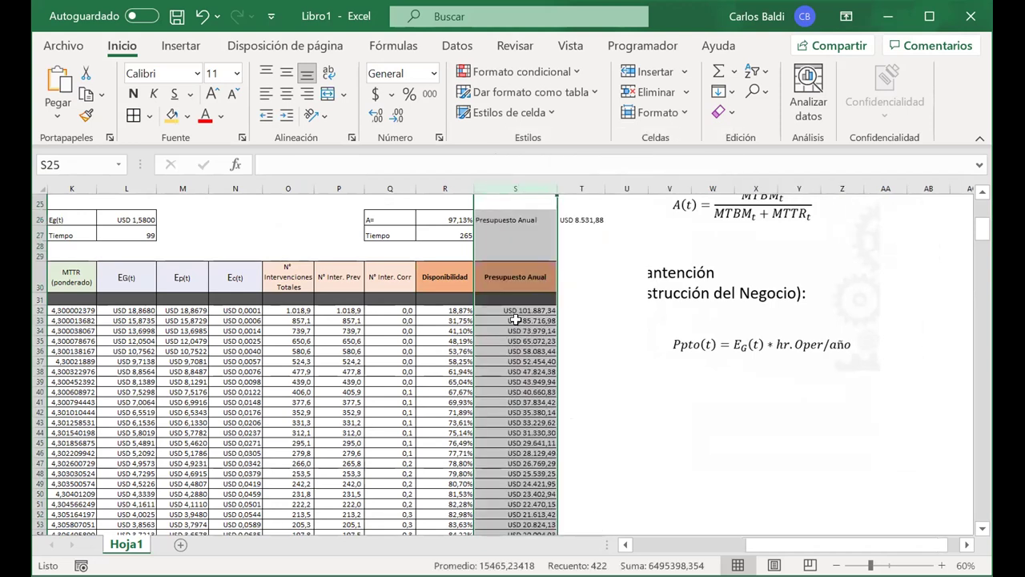
Apply all borders to the budget summary cells S26:T27
{"action": "left_click", "coordinate": [503, 233]}
{"action": "left_click_drag", "start_coordinate": [500, 218], "coordinate": [602, 239]}
{"action": "left_click", "coordinate": [133, 118]}
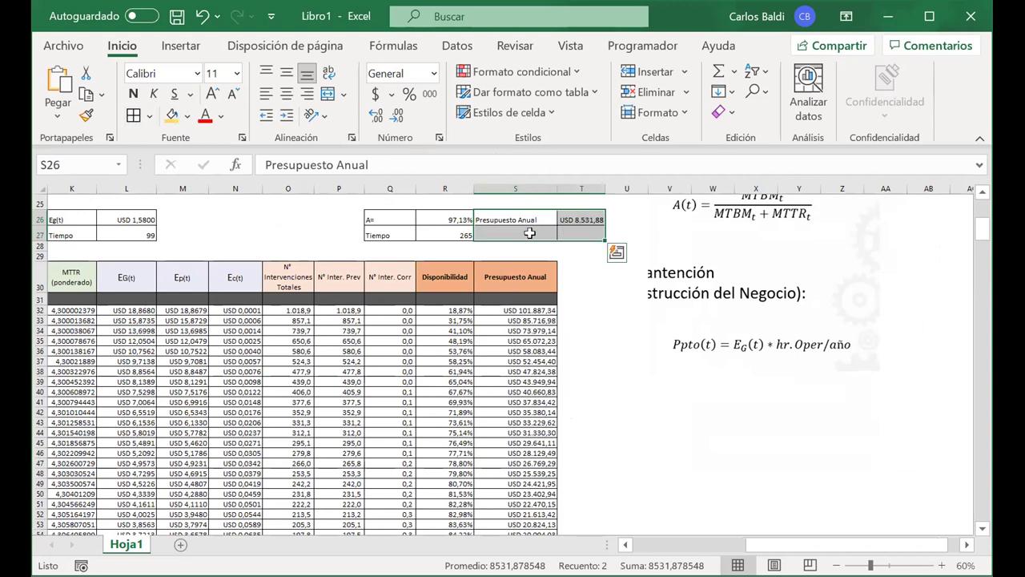
Enter the formula =COINCIDIR(T26;S32:S451) in T27 to find the time of the minimum annual budget
{"action": "left_click", "coordinate": [570, 232]}
{"action": "type", "text": "="}
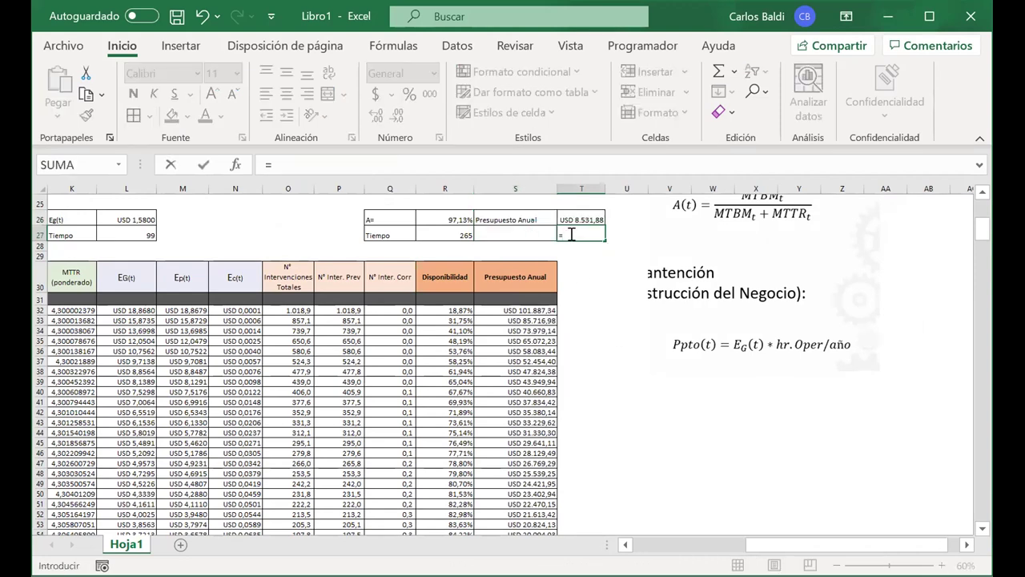
{"action": "type", "text": "ci"}
{"action": "type", "text": "oin"}
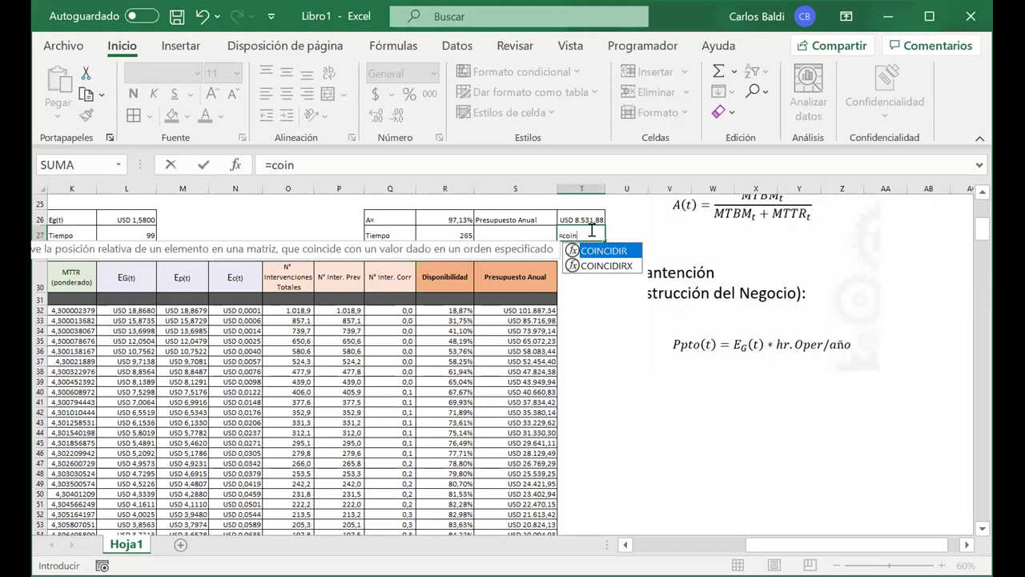
{"action": "key", "text": "Tab"}
{"action": "left_click", "coordinate": [587, 220]}
{"action": "type", "text": ";"}
{"action": "left_click", "coordinate": [523, 309]}
{"action": "left_click_drag", "start_coordinate": [515, 310], "coordinate": [534, 496]}
{"action": "key", "text": "Return"}
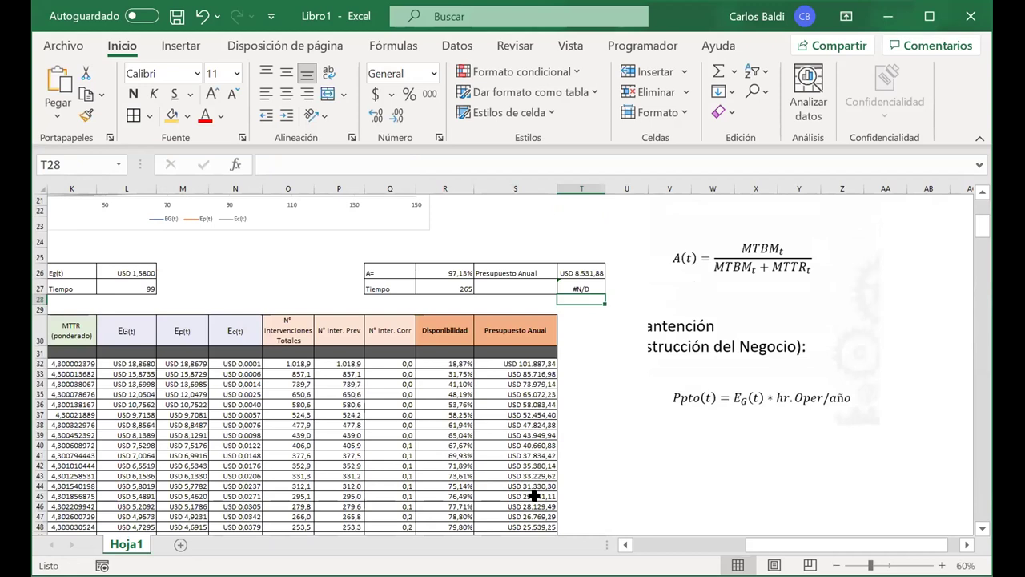
Add match type 0 to the COINCIDIR formula in T27 so it searches for an exact match
{"action": "left_click", "coordinate": [578, 289]}
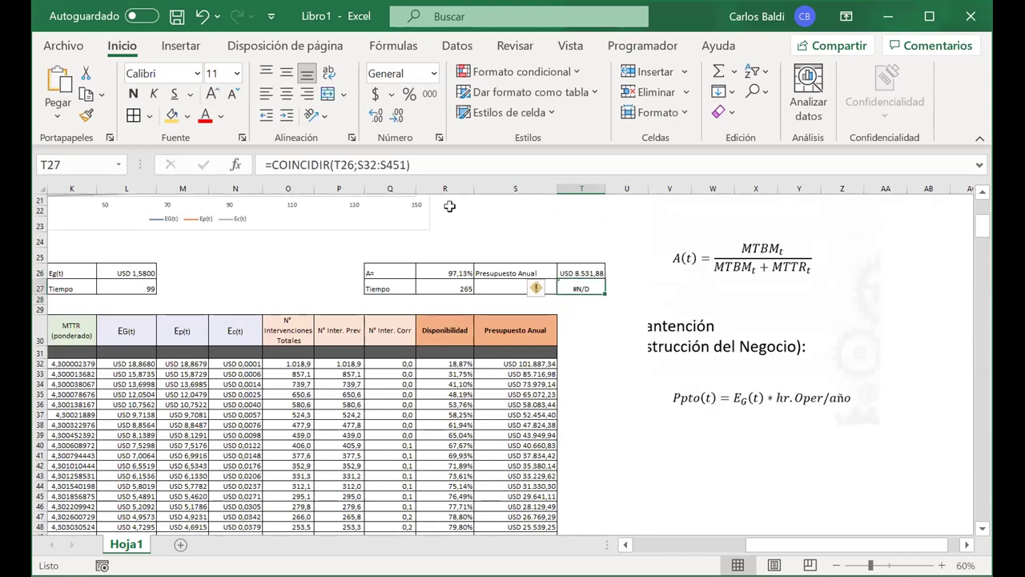
{"action": "left_click", "coordinate": [405, 164]}
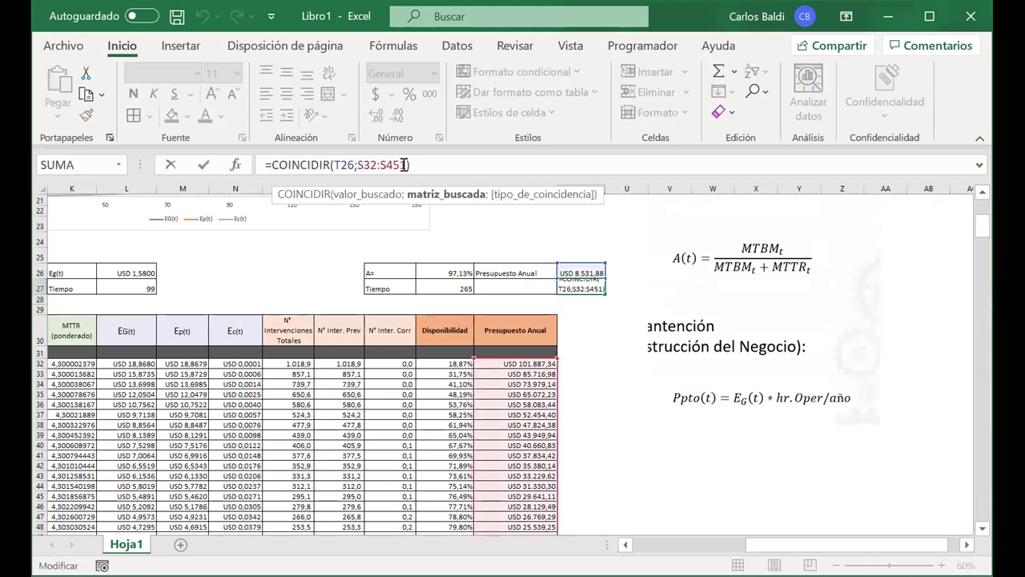
{"action": "type", "text": ";0"}
{"action": "key", "text": "Return"}
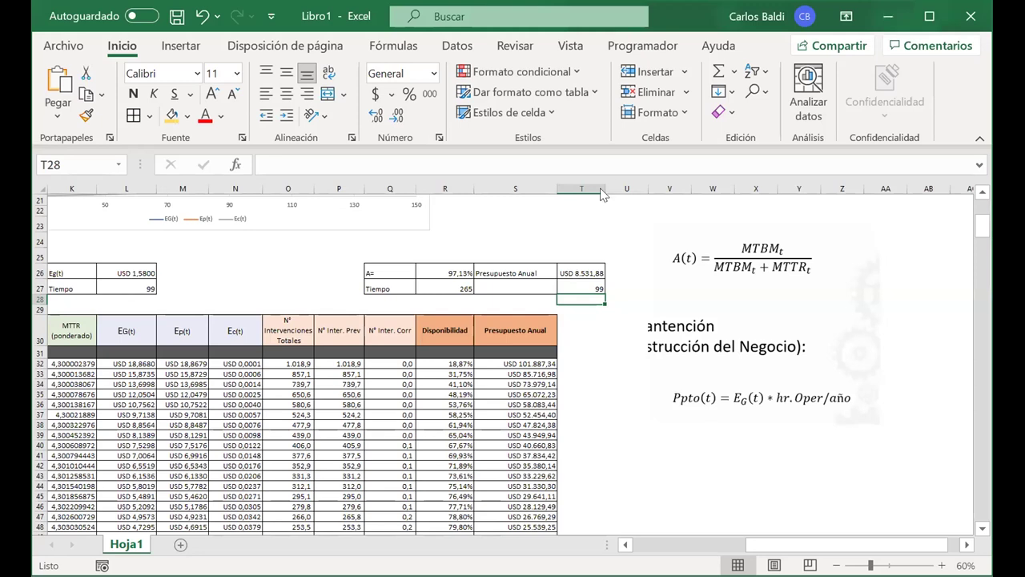
Compare the budget summary in S26:T27 with the annual budget in the highlighted minimum-cost row 130
{"action": "right_click", "coordinate": [488, 234]}
{"action": "left_click", "coordinate": [599, 293]}
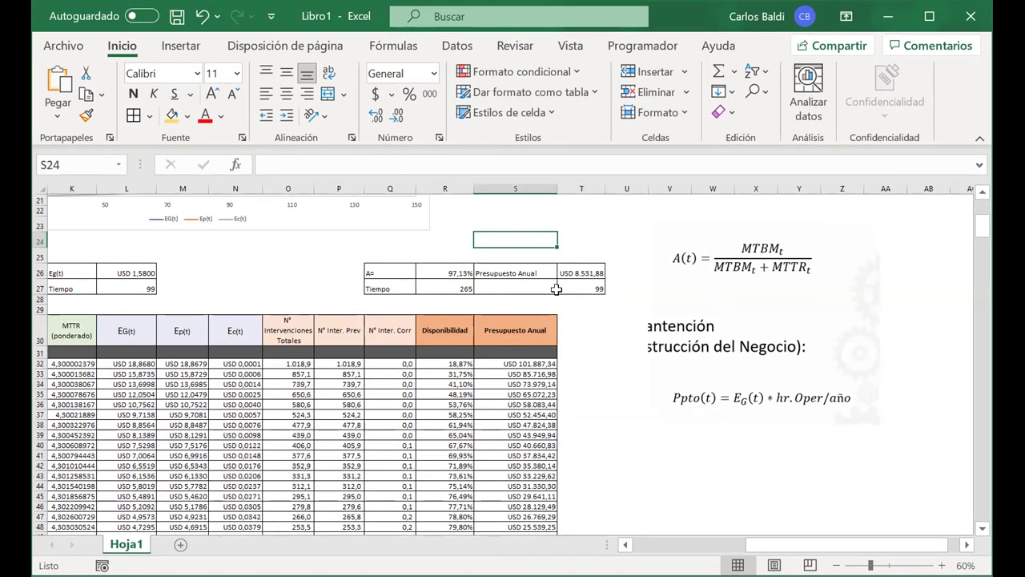
{"action": "left_click_drag", "start_coordinate": [532, 270], "coordinate": [581, 288]}
{"action": "scroll", "coordinate": [527, 376], "scroll_direction": "down", "scroll_amount": 5}
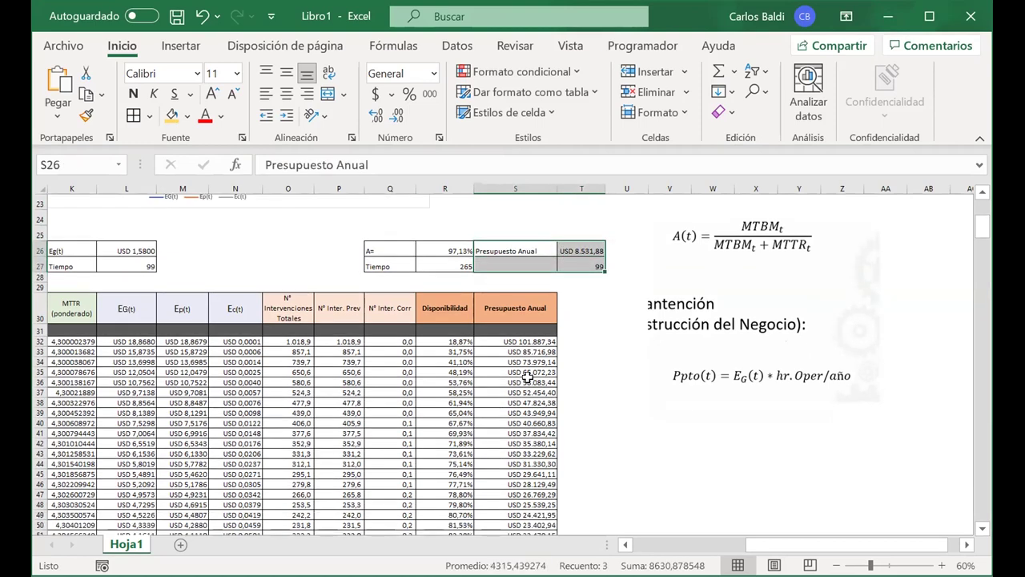
{"action": "scroll", "coordinate": [528, 377], "scroll_direction": "down", "scroll_amount": 10}
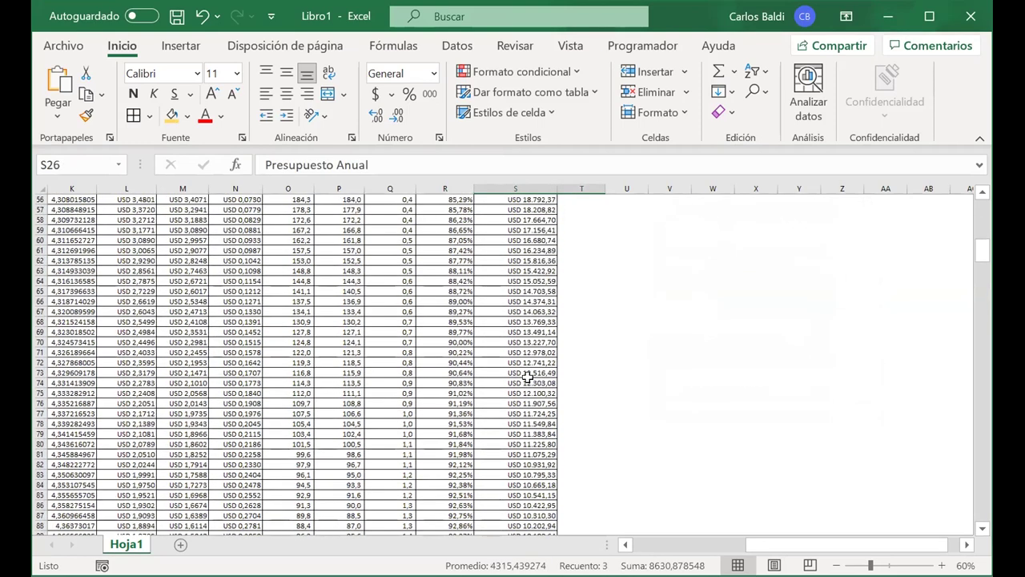
{"action": "scroll", "coordinate": [528, 377], "scroll_direction": "down", "scroll_amount": 16}
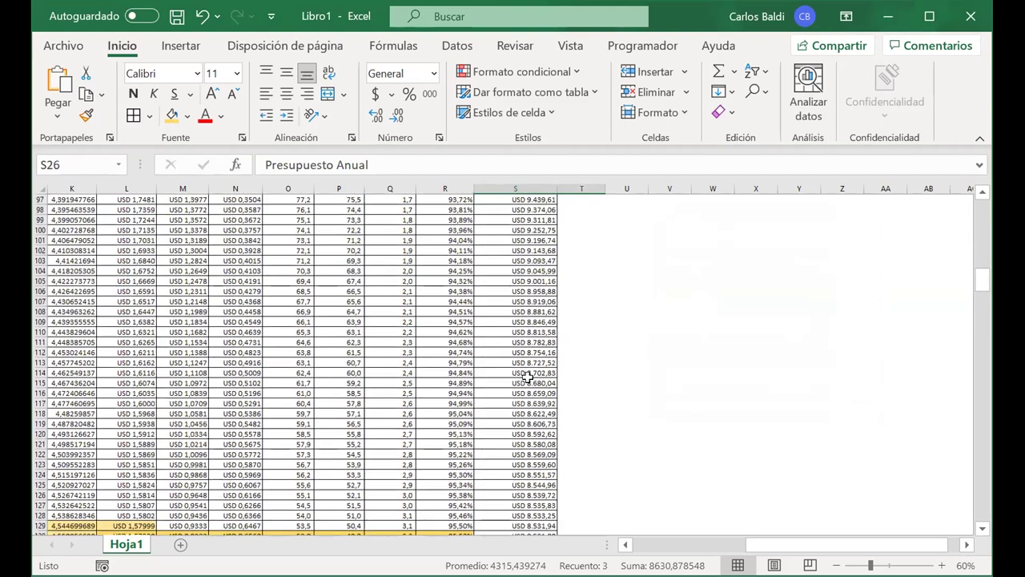
{"action": "left_click", "coordinate": [523, 383]}
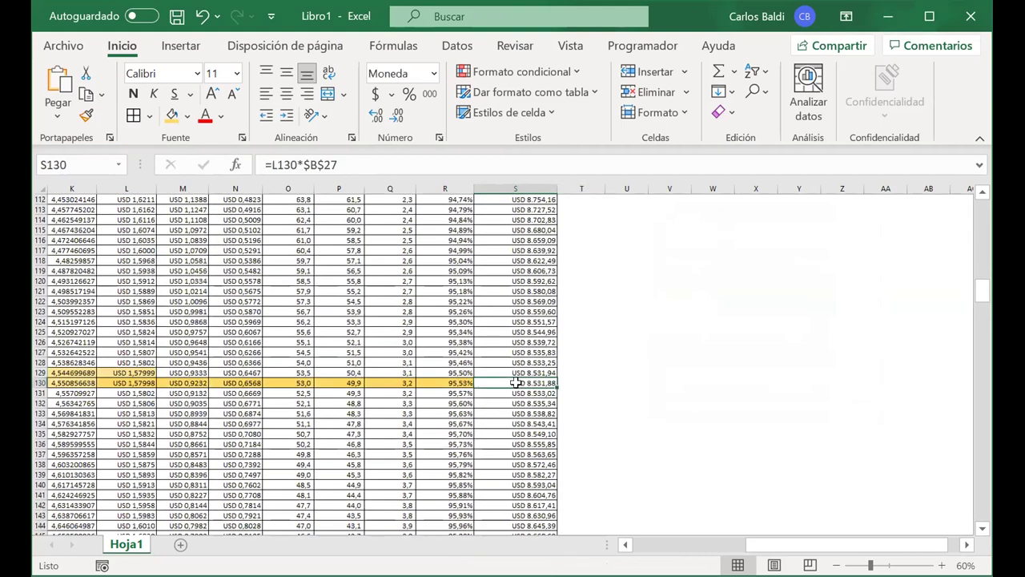
{"action": "left_click_drag", "start_coordinate": [522, 383], "coordinate": [57, 390]}
{"action": "scroll", "coordinate": [710, 390], "scroll_direction": "right", "scroll_amount": 3}
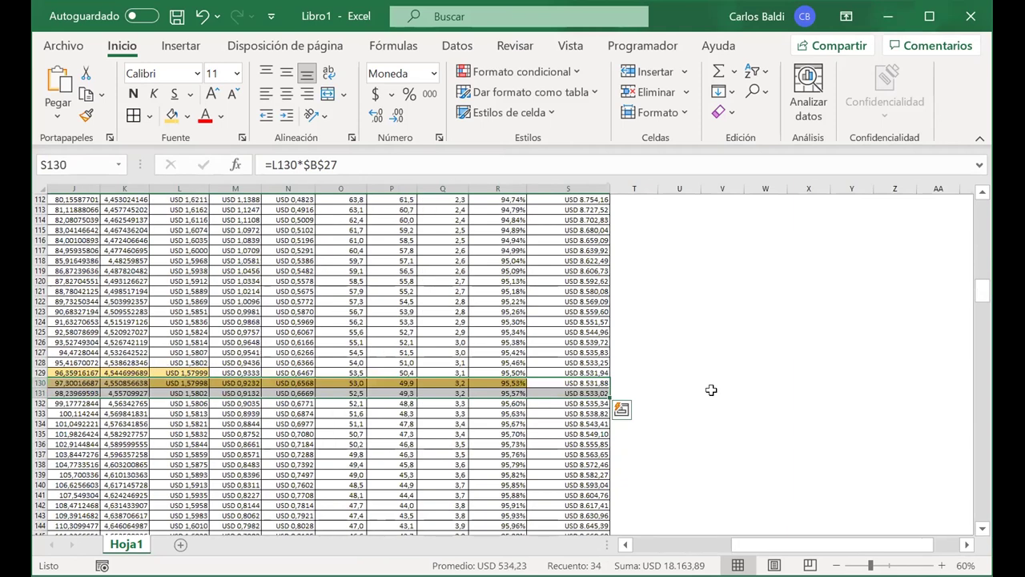
{"action": "left_click", "coordinate": [570, 385]}
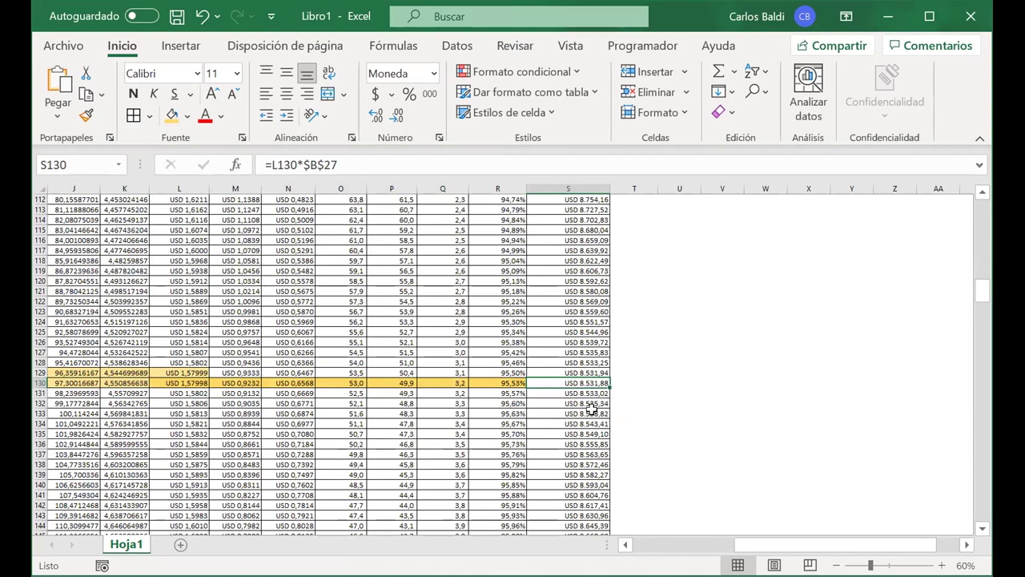
Examine the availability and annual budget in the highlighted maximum-availability row 296 and return to the summary cells
{"action": "scroll", "coordinate": [591, 409], "scroll_direction": "down", "scroll_amount": 20}
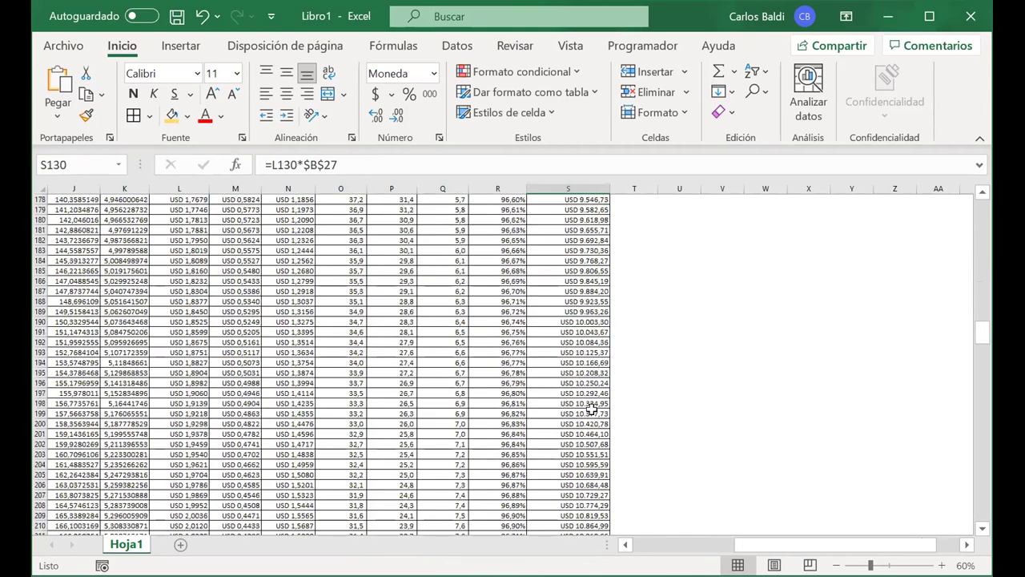
{"action": "scroll", "coordinate": [591, 408], "scroll_direction": "down", "scroll_amount": 12}
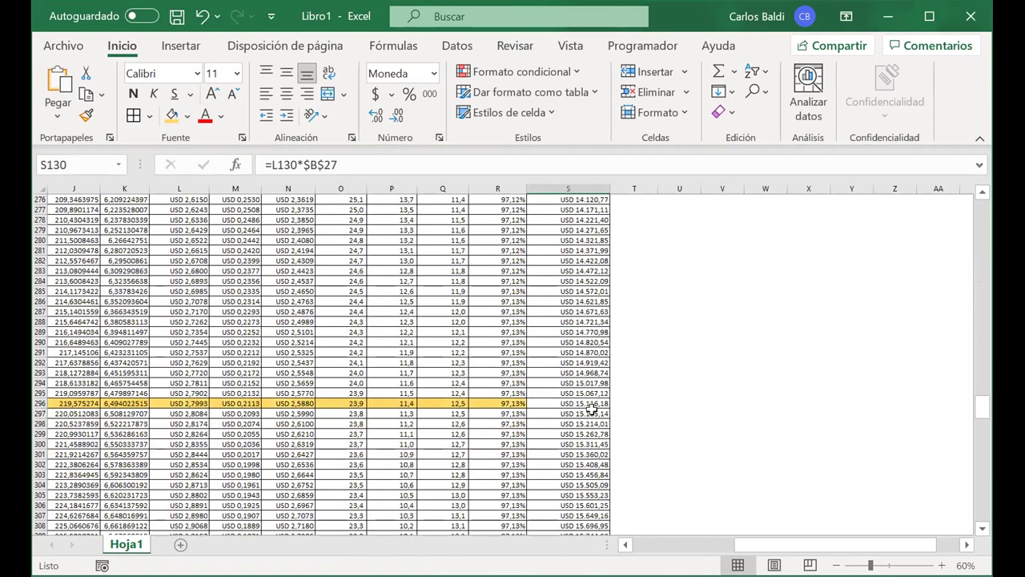
{"action": "left_click_drag", "start_coordinate": [491, 402], "coordinate": [566, 400]}
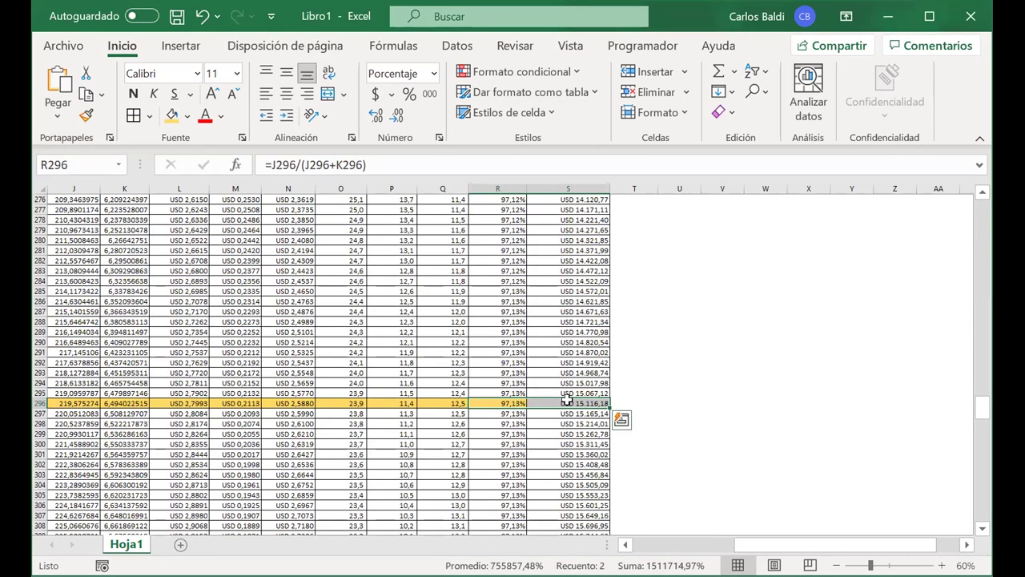
{"action": "left_click", "coordinate": [574, 403]}
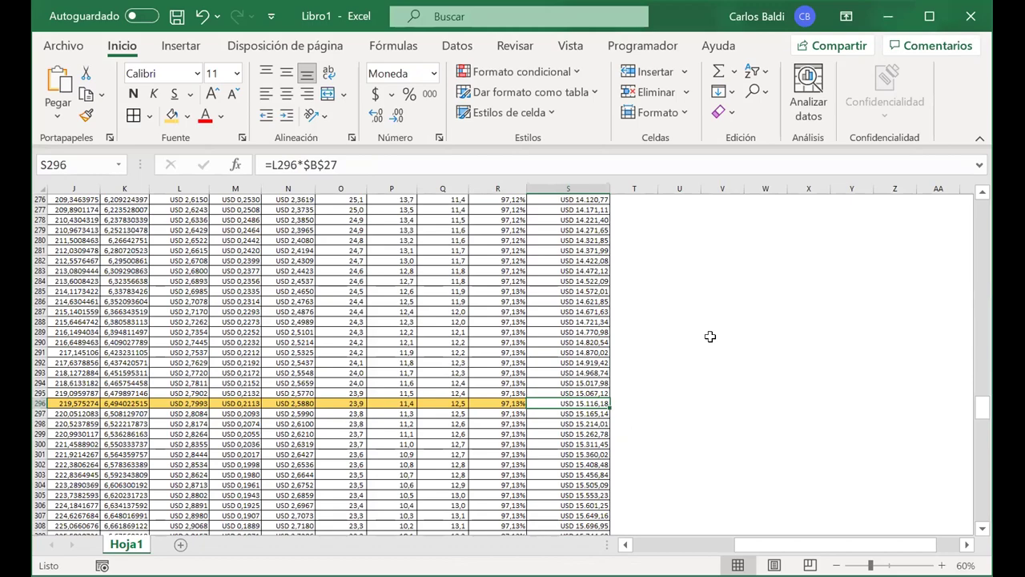
{"action": "scroll", "coordinate": [710, 337], "scroll_direction": "up", "scroll_amount": 20}
{"action": "scroll", "coordinate": [719, 324], "scroll_direction": "up", "scroll_amount": 20}
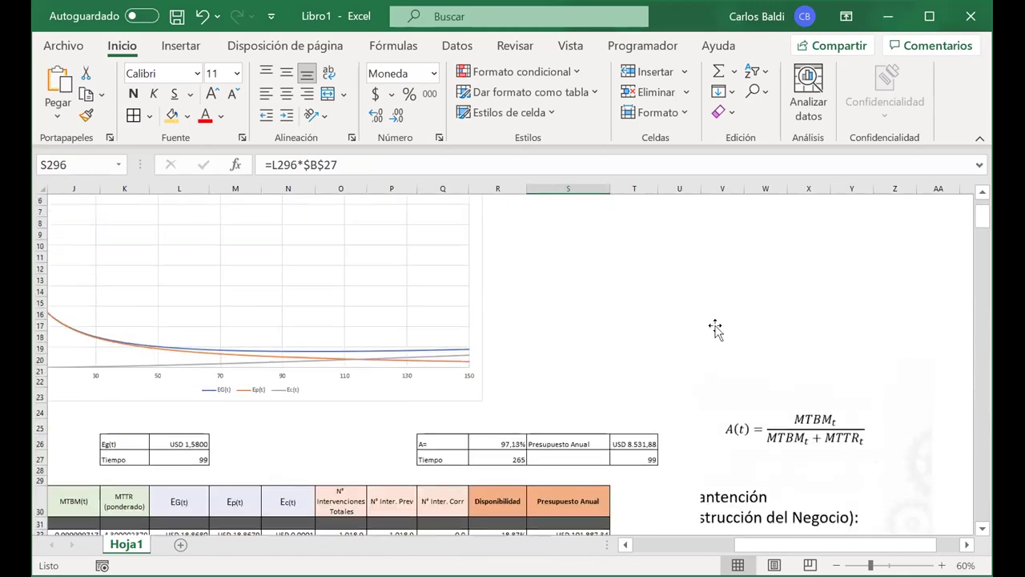
Delete the availability A(t) and annual budget Ppto(t) formula picture beside the results summary
{"action": "scroll", "coordinate": [715, 328], "scroll_direction": "up", "scroll_amount": 1}
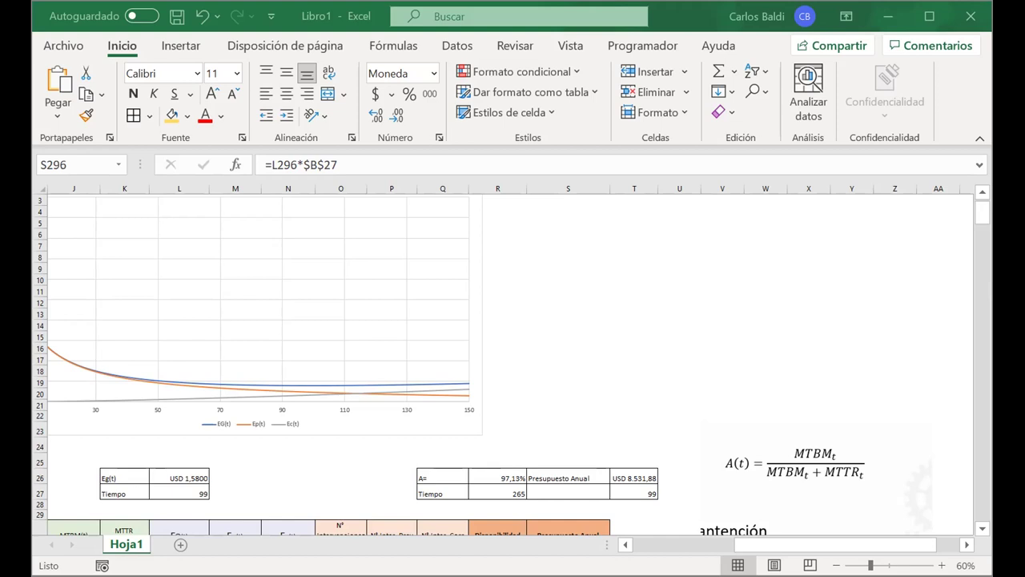
{"action": "scroll", "coordinate": [591, 393], "scroll_direction": "down", "scroll_amount": 6}
{"action": "scroll", "coordinate": [590, 394], "scroll_direction": "right", "scroll_amount": 2}
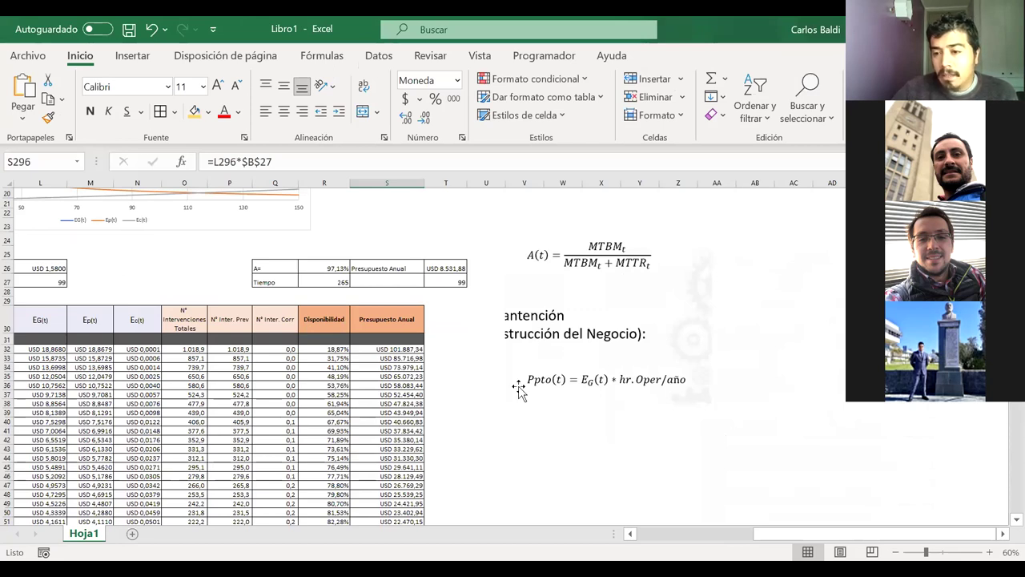
{"action": "left_click", "coordinate": [325, 266]}
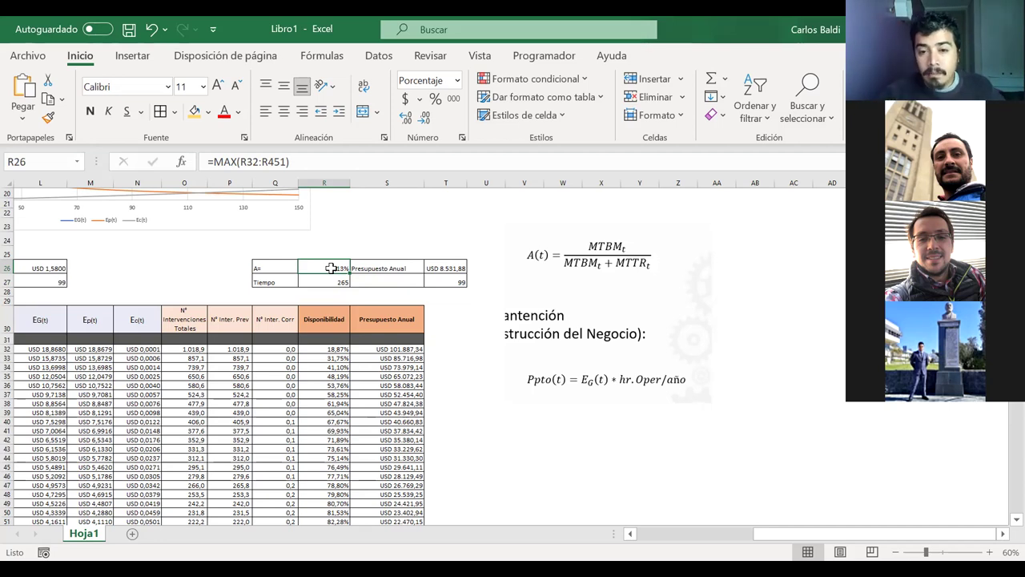
{"action": "left_click", "coordinate": [552, 307]}
{"action": "key", "text": "Delete"}
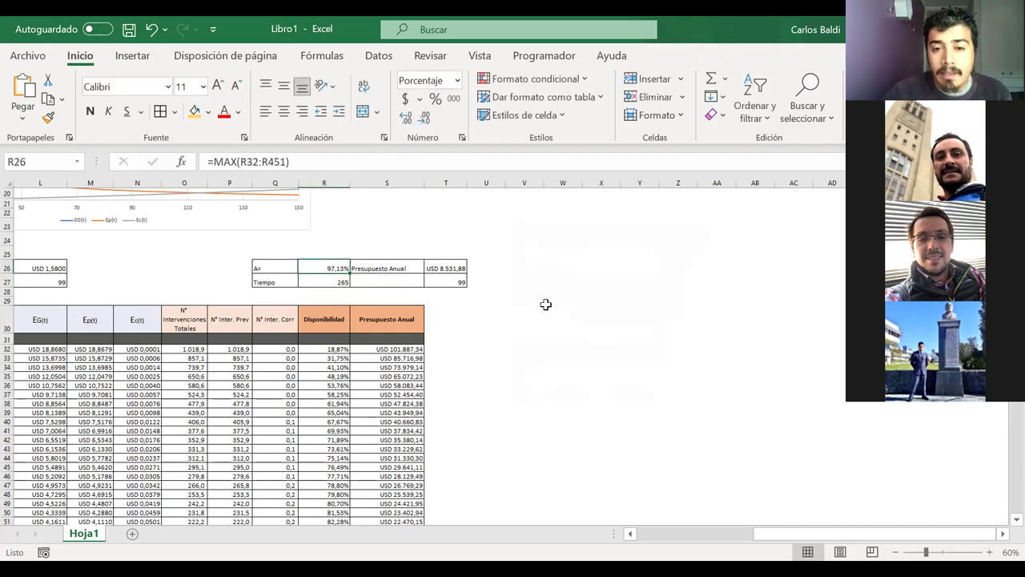
{"action": "left_click", "coordinate": [530, 317]}
Examine the maintenance table from the time column through the cost, intervention, availability and annual budget columns
{"action": "scroll", "coordinate": [534, 318], "scroll_direction": "left", "scroll_amount": 3}
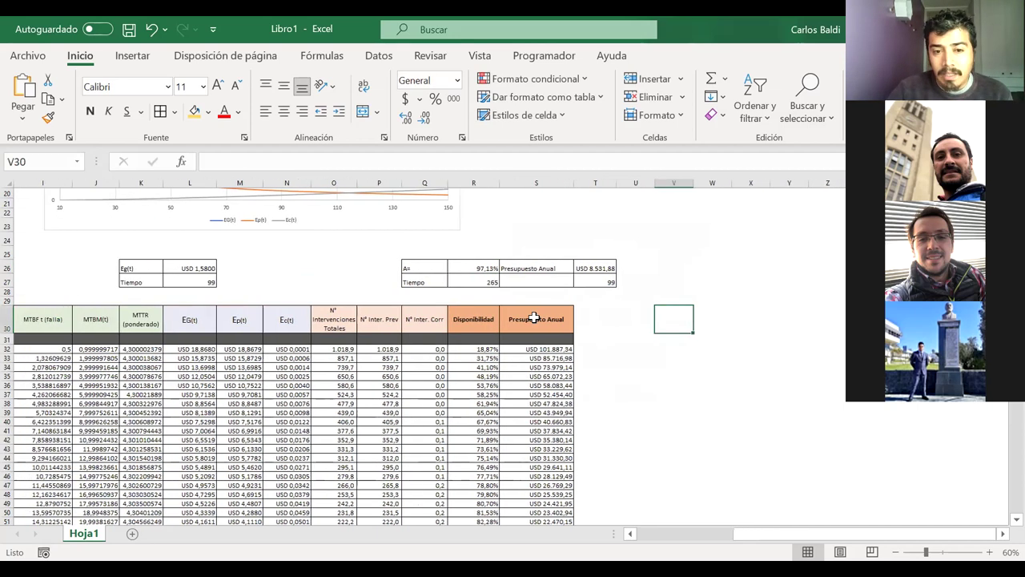
{"action": "scroll", "coordinate": [534, 318], "scroll_direction": "left", "scroll_amount": 6}
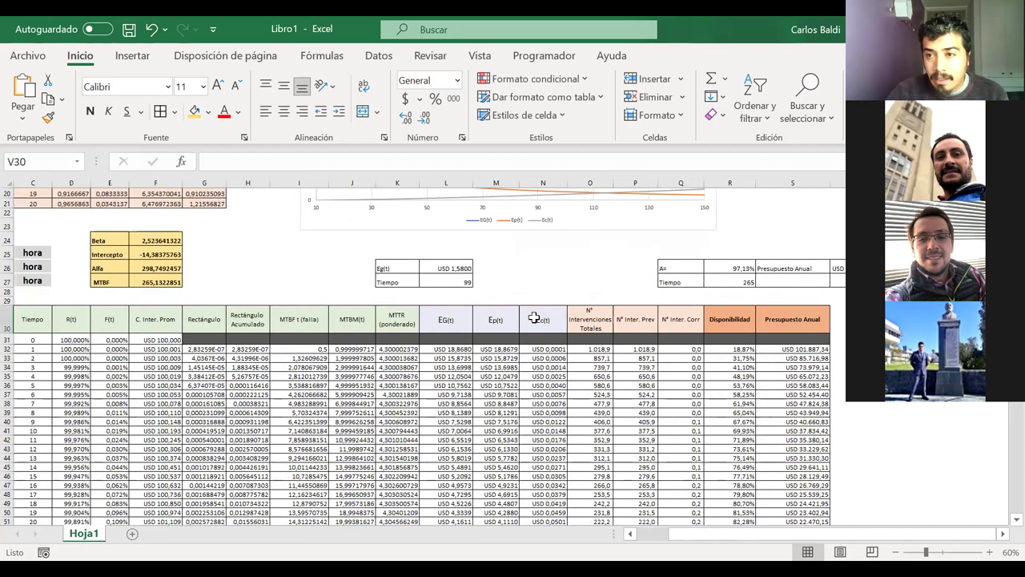
{"action": "scroll", "coordinate": [533, 318], "scroll_direction": "left", "scroll_amount": 2}
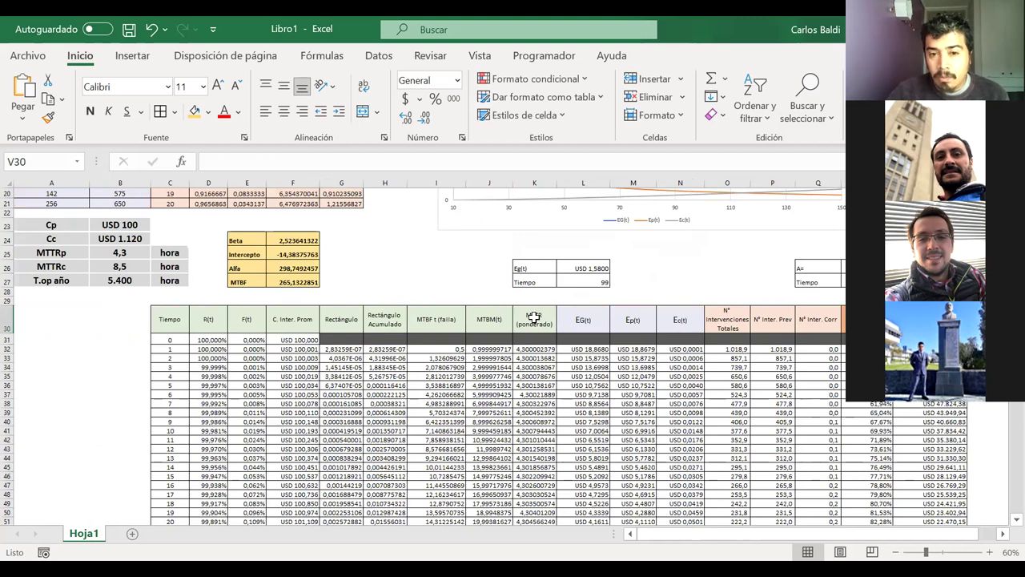
{"action": "scroll", "coordinate": [533, 318], "scroll_direction": "right", "scroll_amount": 2}
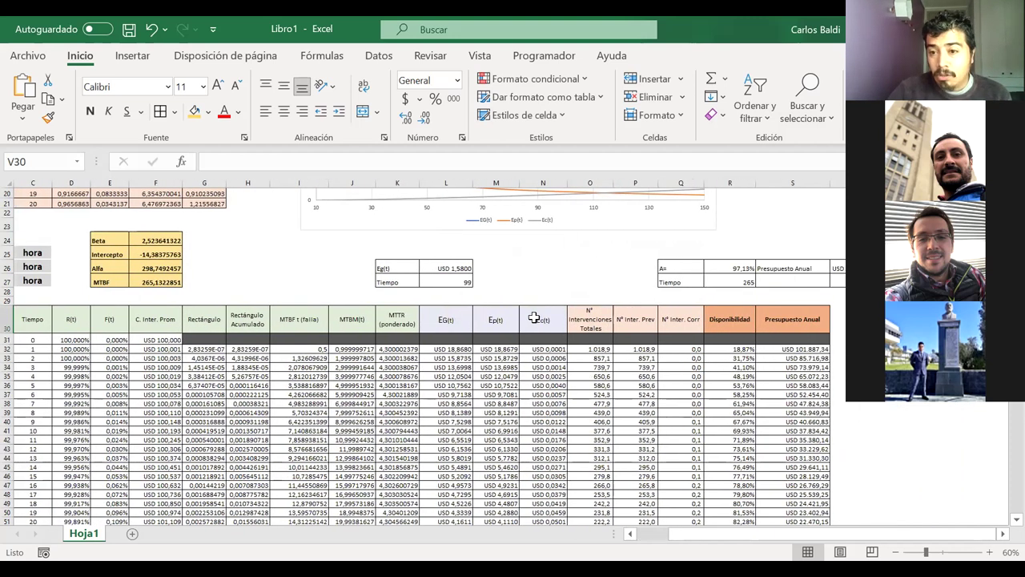
{"action": "scroll", "coordinate": [533, 319], "scroll_direction": "right", "scroll_amount": 2}
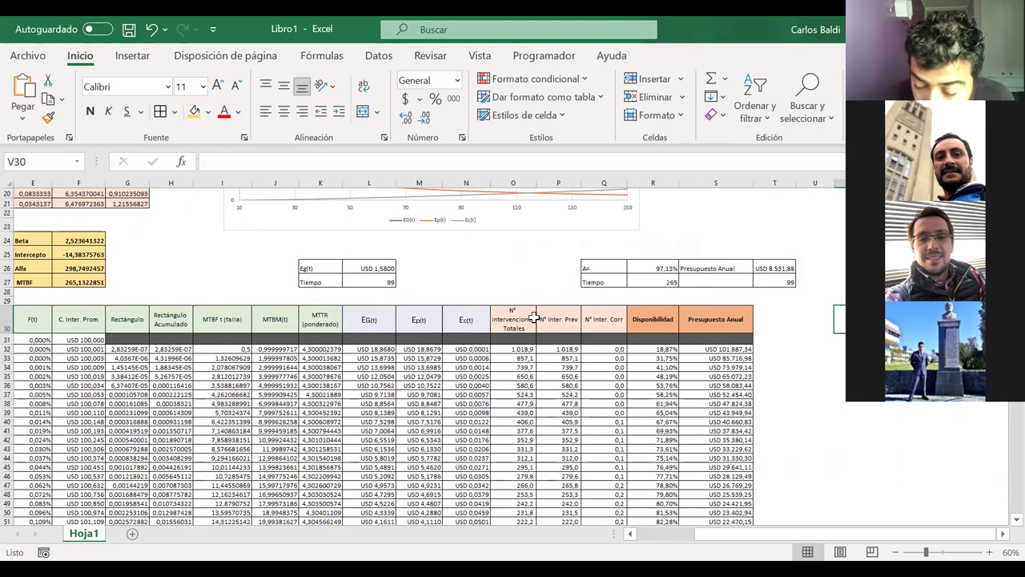
{"action": "left_click", "coordinate": [457, 298]}
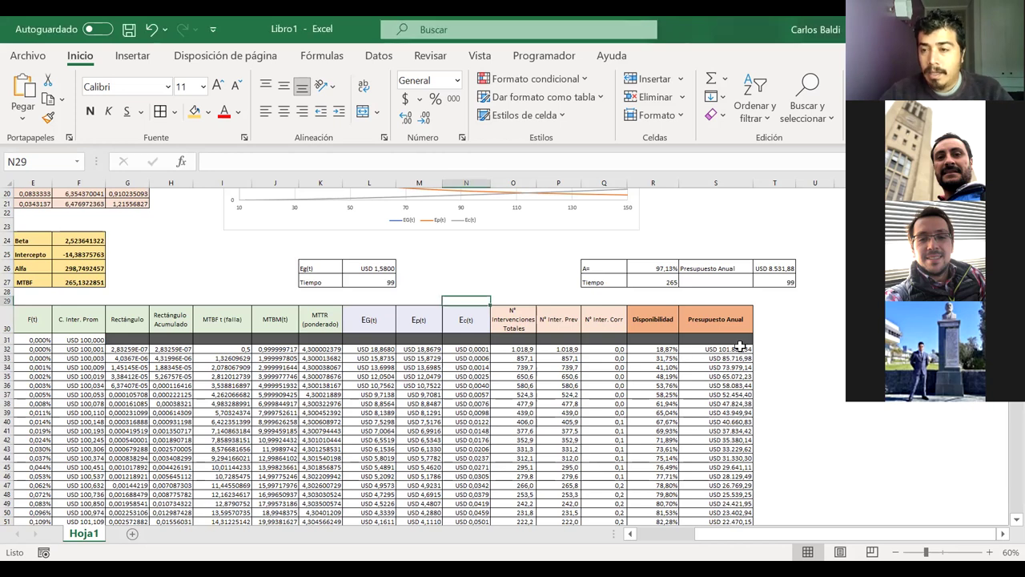
{"action": "left_click", "coordinate": [579, 395]}
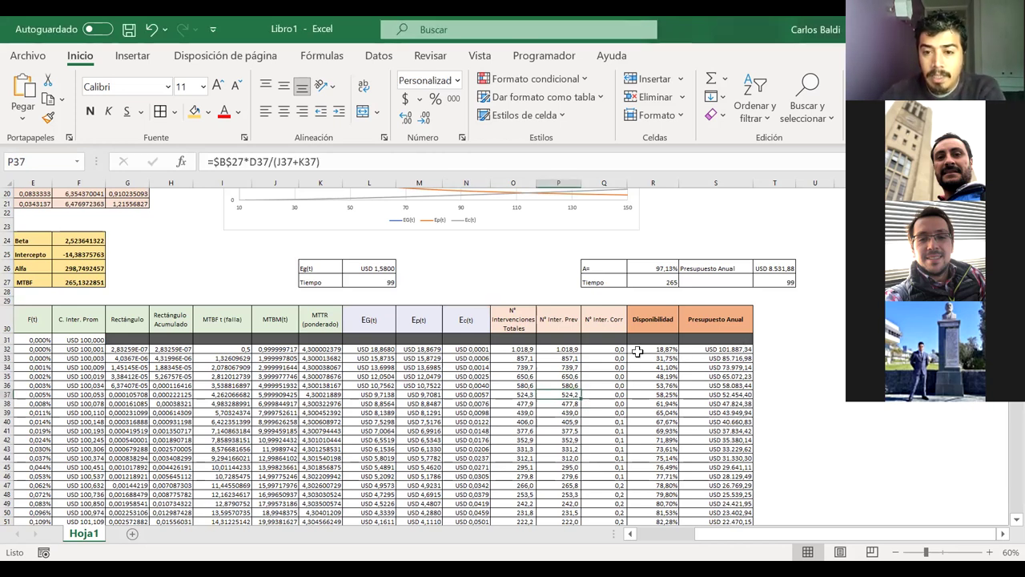
{"action": "left_click", "coordinate": [599, 314]}
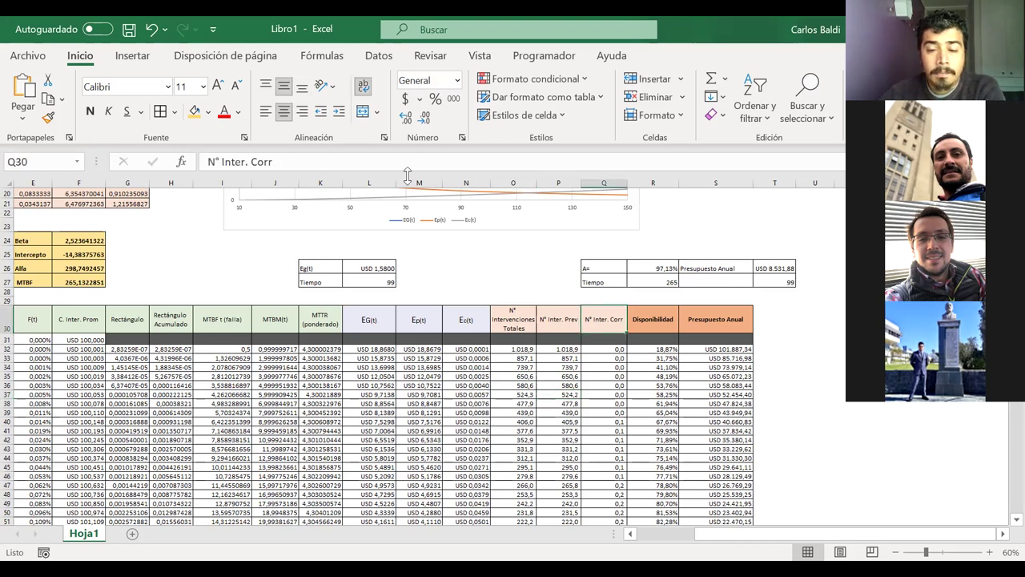
Review the cost chart and the cost, repair time and Weibull parameters in A23:F27
{"action": "scroll", "coordinate": [456, 326], "scroll_direction": "up", "scroll_amount": 4}
{"action": "scroll", "coordinate": [455, 326], "scroll_direction": "up", "scroll_amount": 2}
{"action": "left_click", "coordinate": [456, 326]}
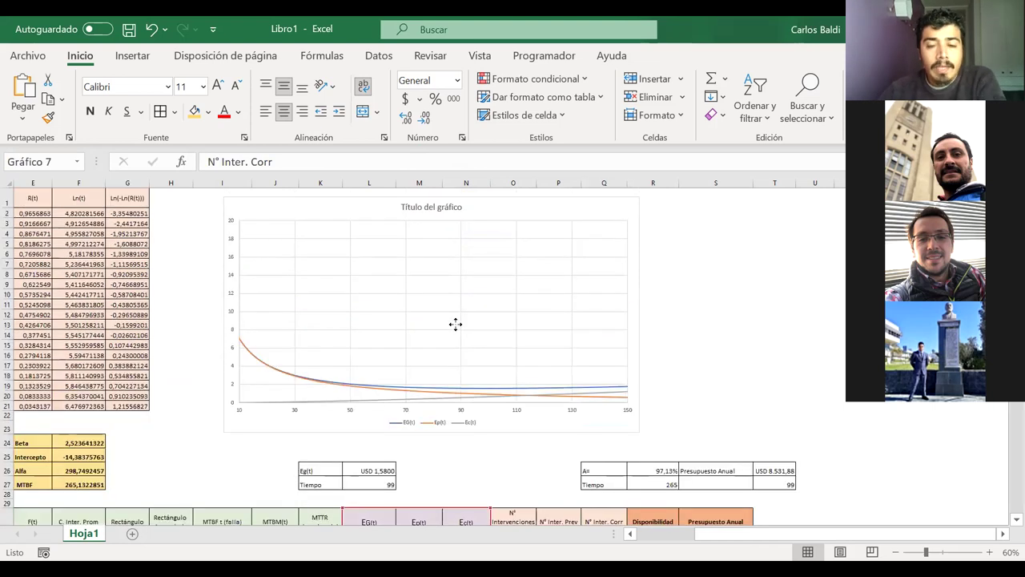
{"action": "scroll", "coordinate": [456, 326], "scroll_direction": "left", "scroll_amount": 3}
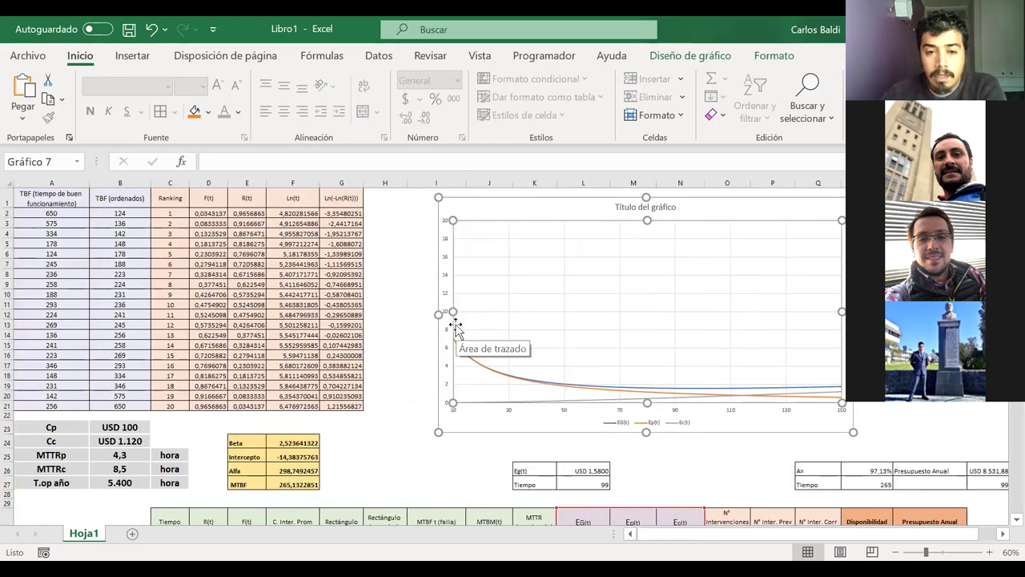
{"action": "scroll", "coordinate": [455, 327], "scroll_direction": "down", "scroll_amount": 3}
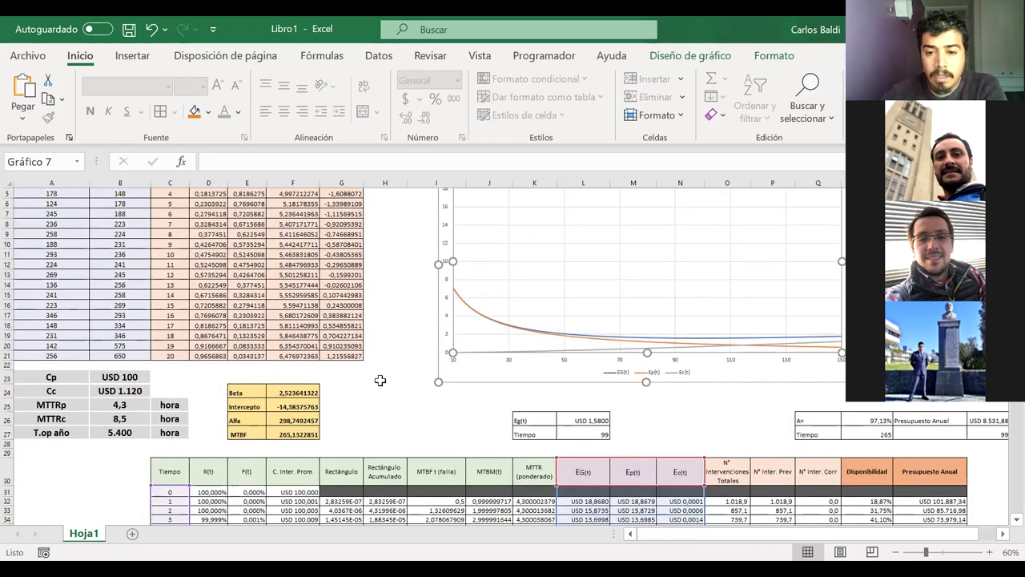
{"action": "left_click", "coordinate": [381, 381]}
{"action": "scroll", "coordinate": [381, 380], "scroll_direction": "down", "scroll_amount": 2}
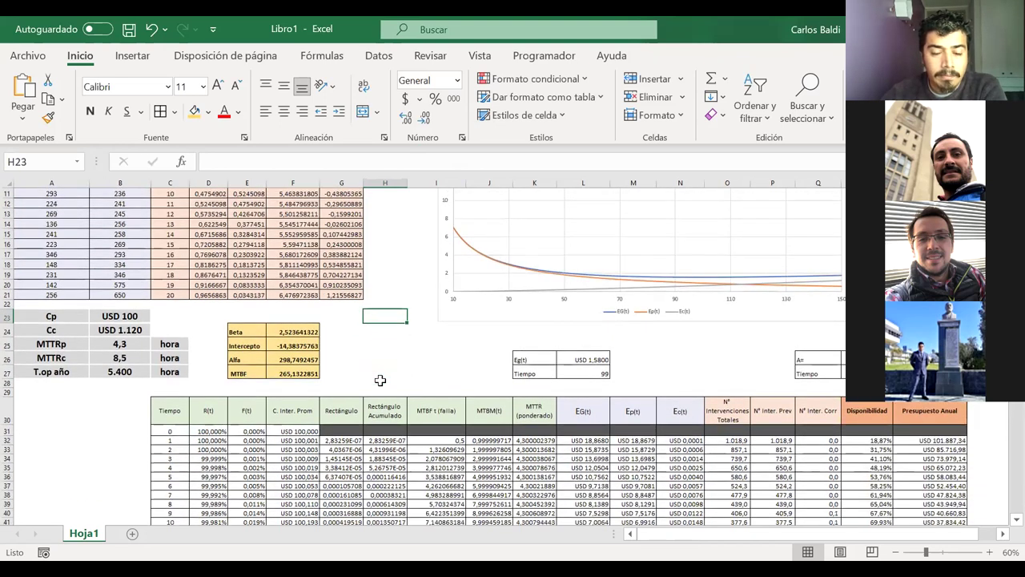
{"action": "left_click", "coordinate": [79, 316]}
{"action": "left_click_drag", "start_coordinate": [112, 329], "coordinate": [308, 373]}
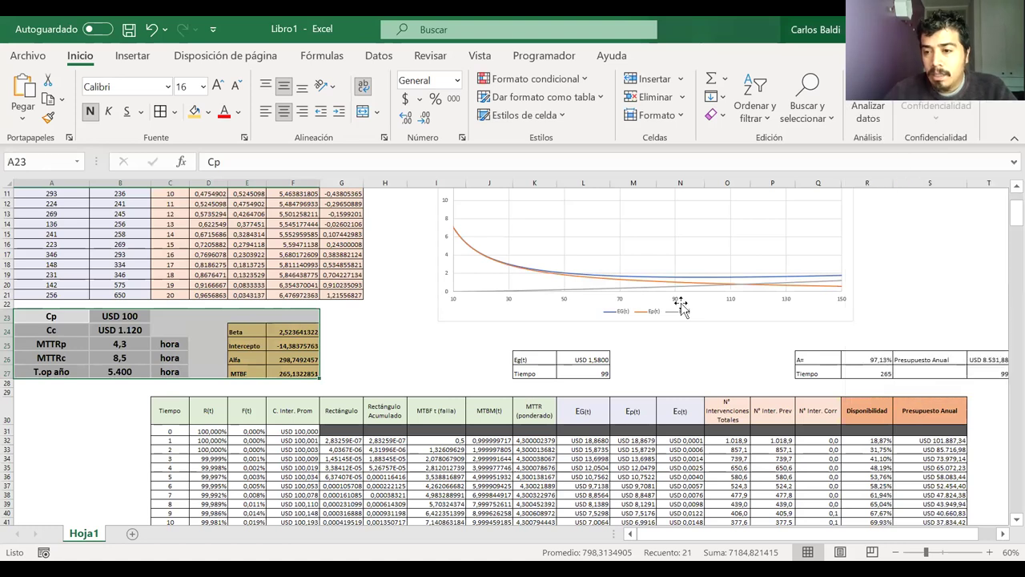
Set the preventive cost Cp in B23 to 300 and the corrective cost Cc in B24 to 720
{"action": "left_click", "coordinate": [127, 315]}
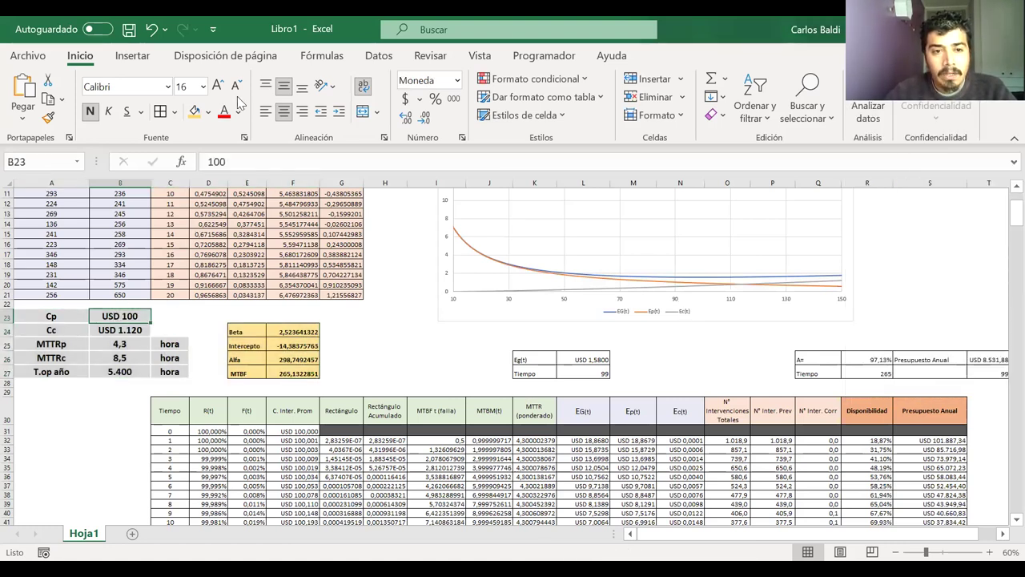
{"action": "left_click", "coordinate": [211, 163]}
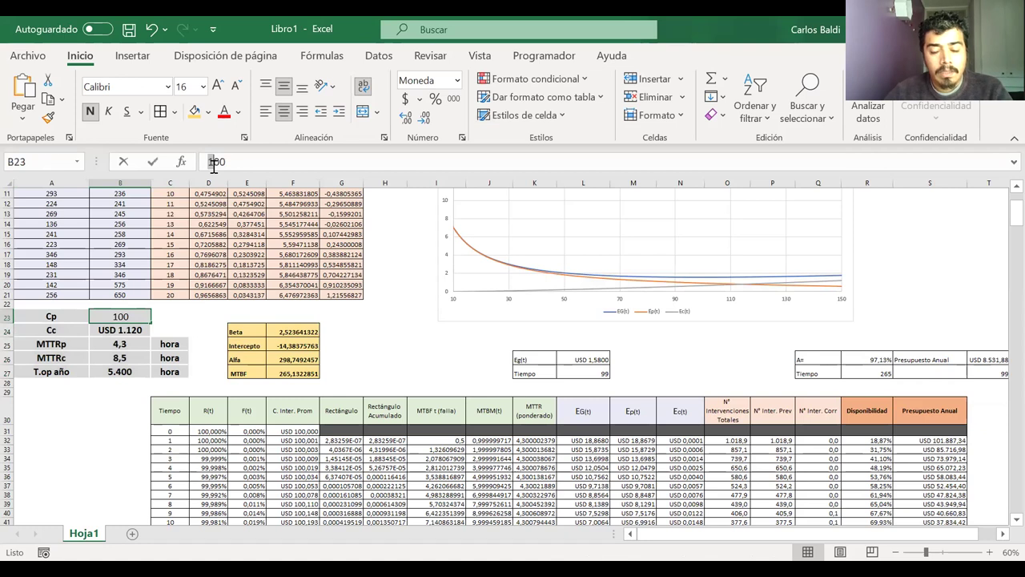
{"action": "key", "text": "Delete"}
{"action": "type", "text": "3"}
{"action": "left_click", "coordinate": [117, 331]}
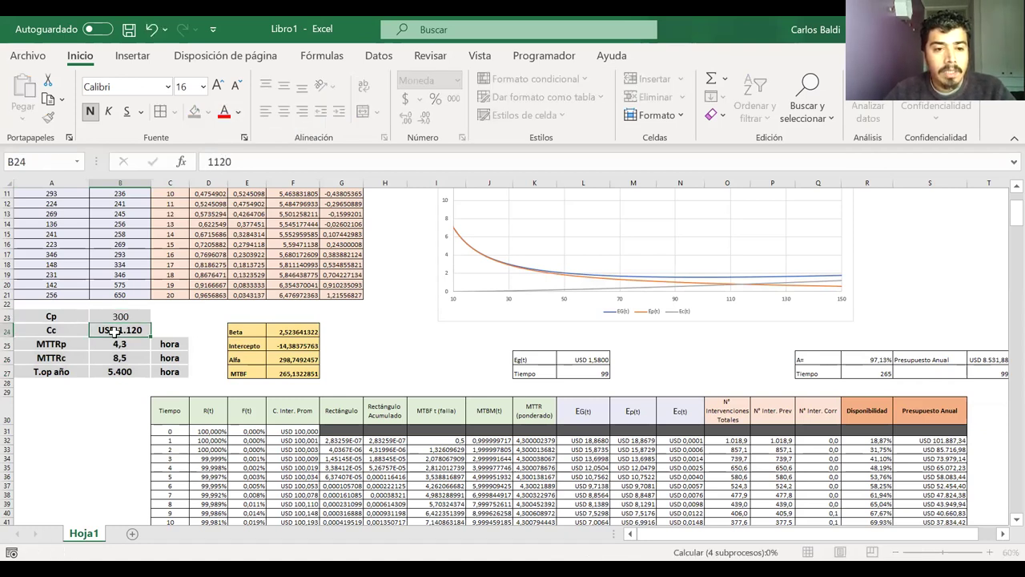
{"action": "double_click", "coordinate": [211, 162]}
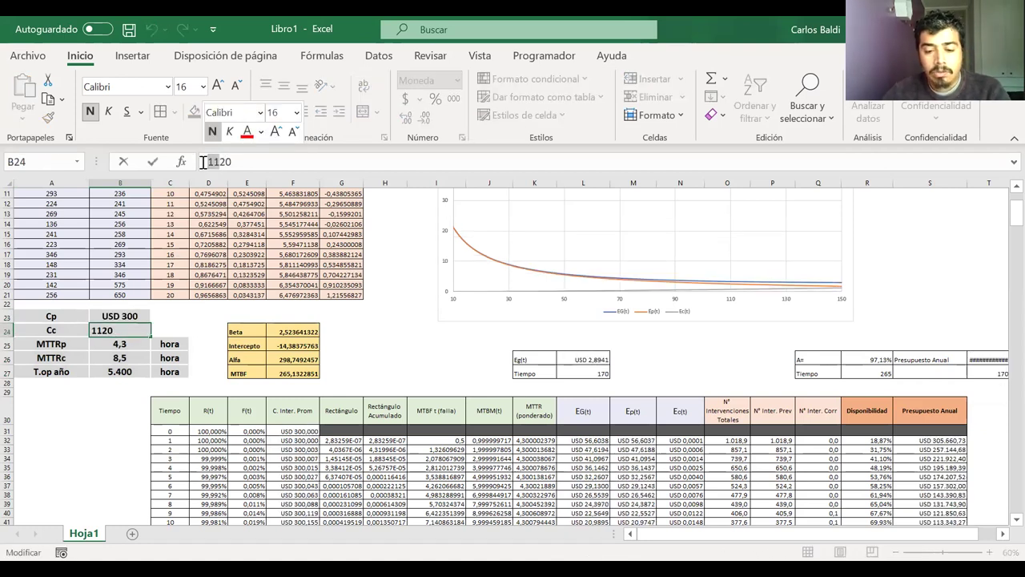
{"action": "type", "text": "7"}
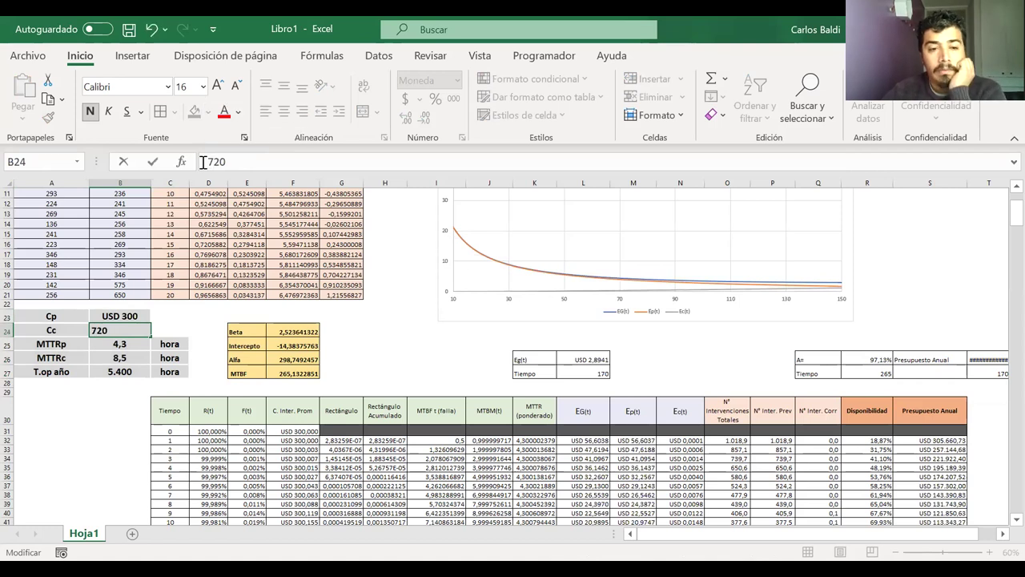
{"action": "key", "text": "Return"}
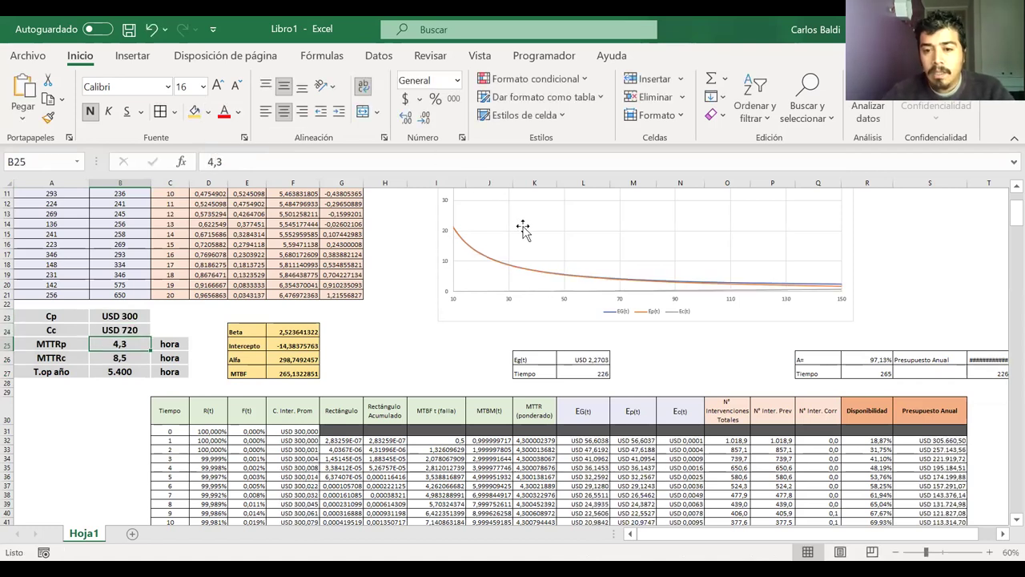
Widen column T to fit the minimum annual budget and check the minimum-cost time in L27
{"action": "scroll", "coordinate": [522, 229], "scroll_direction": "right", "scroll_amount": 2}
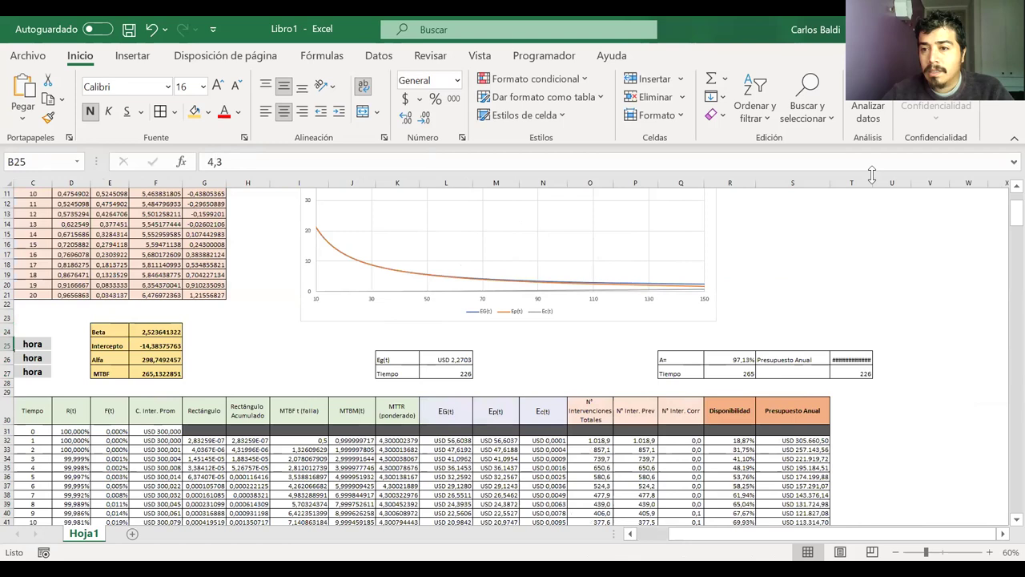
{"action": "double_click", "coordinate": [874, 185]}
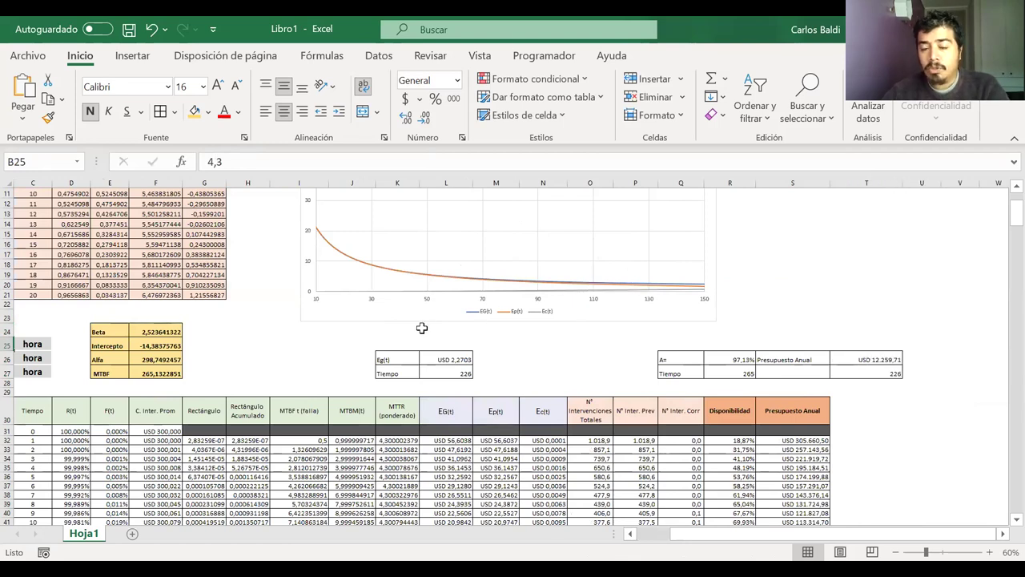
{"action": "left_click", "coordinate": [437, 367]}
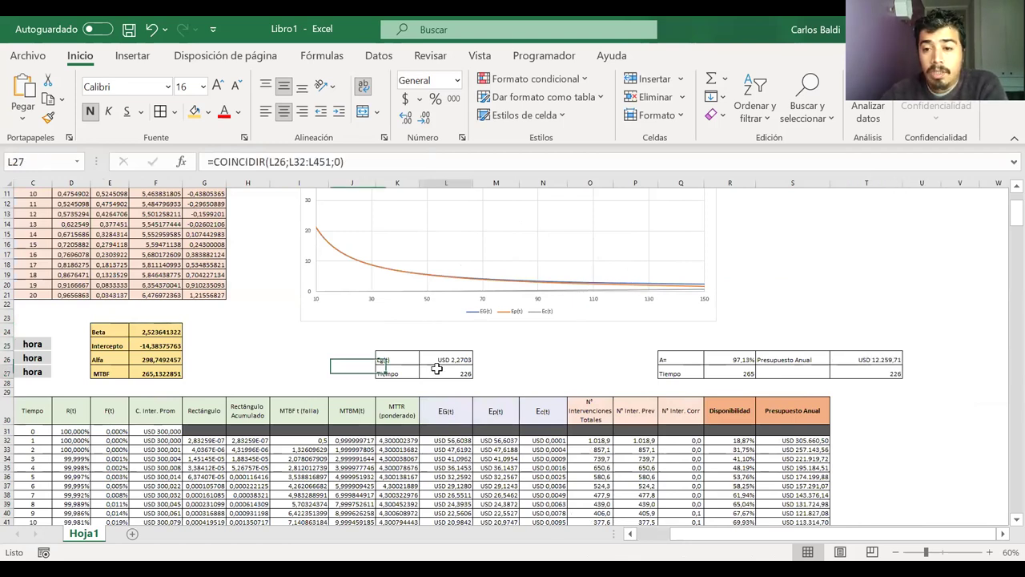
{"action": "scroll", "coordinate": [436, 367], "scroll_direction": "left", "scroll_amount": 2}
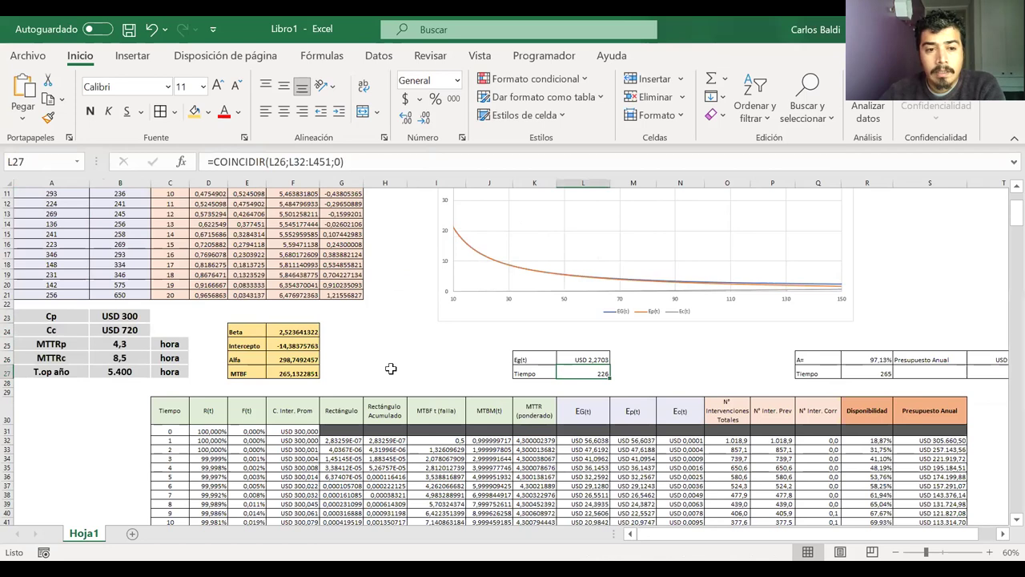
Set the preventive repair time MTTRp in B25 to 2 hours
{"action": "left_click", "coordinate": [114, 346]}
{"action": "type", "text": "2"}
{"action": "key", "text": "Return"}
Set the preventive cost Cp in B23 to 150 and select its label and value
{"action": "left_click", "coordinate": [118, 316]}
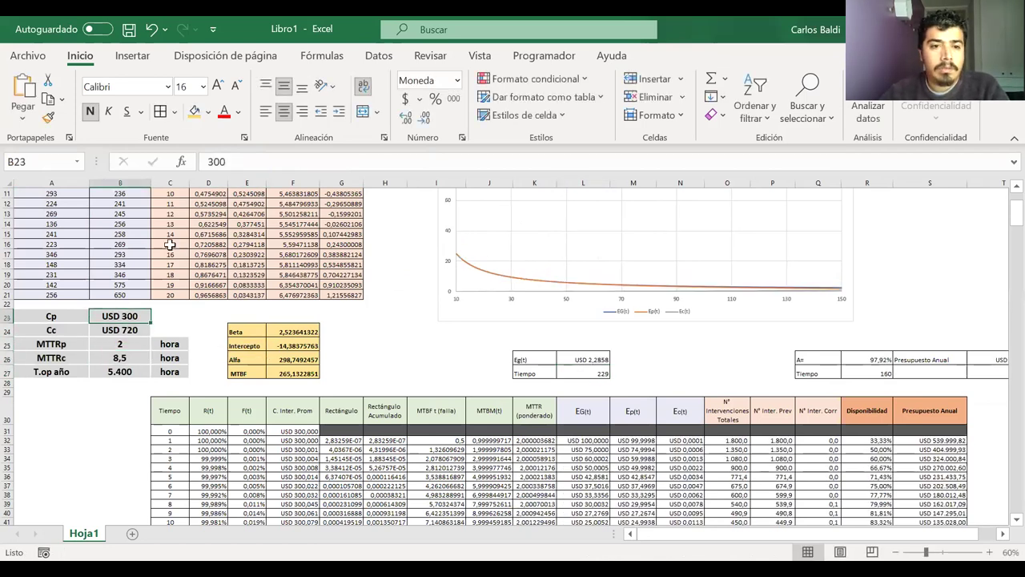
{"action": "left_click", "coordinate": [209, 164]}
{"action": "type", "text": "1"}
{"action": "key", "text": "BackSpace"}
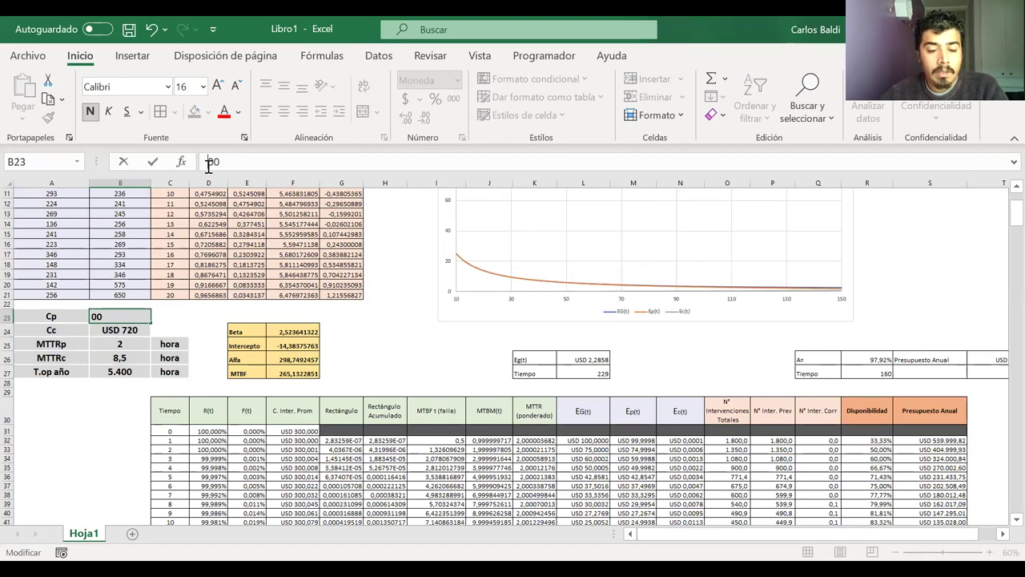
{"action": "type", "text": "15"}
{"action": "key", "text": "Return"}
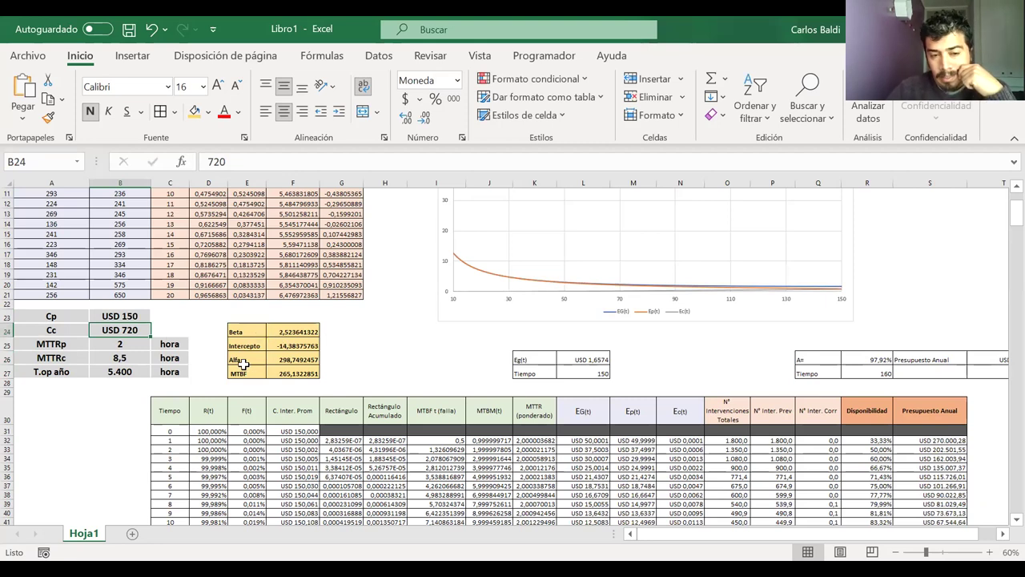
{"action": "left_click", "coordinate": [126, 315]}
{"action": "left_click_drag", "start_coordinate": [67, 316], "coordinate": [170, 307]}
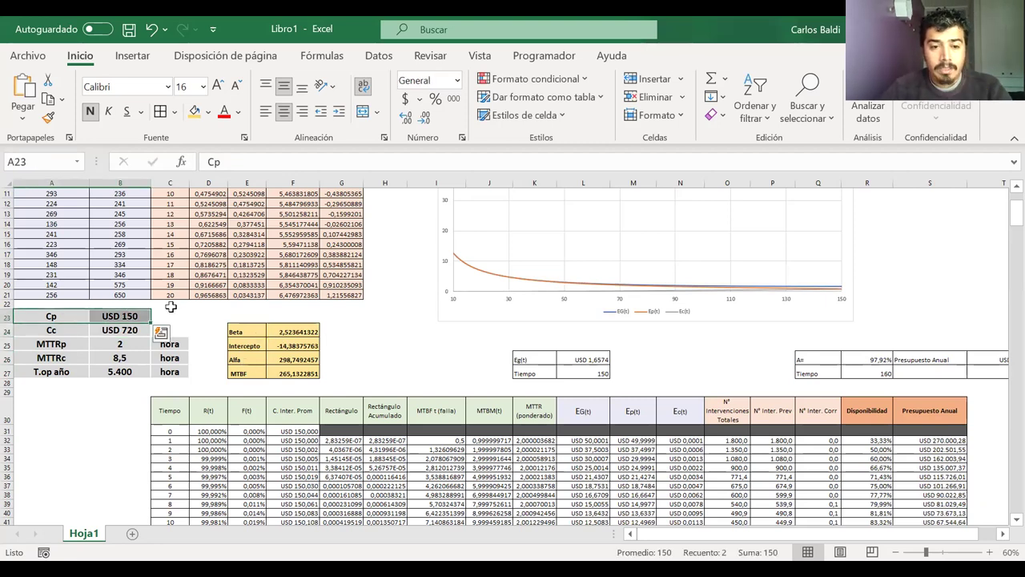
Replace the Beta slope formula in F24 with the fixed value 1,2 and check the optimal cost, availability and budget summaries
{"action": "left_click", "coordinate": [281, 328]}
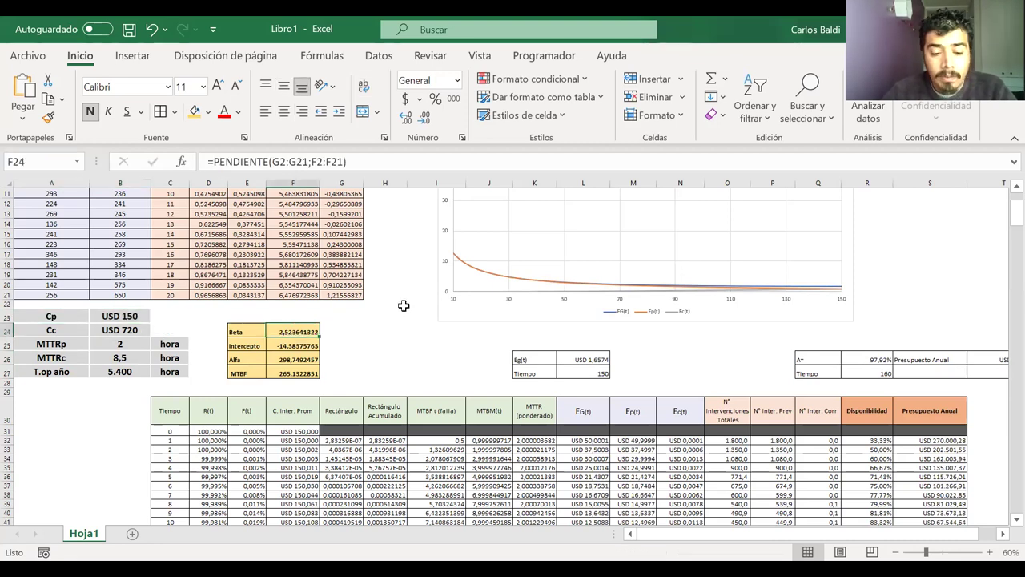
{"action": "type", "text": "1"}
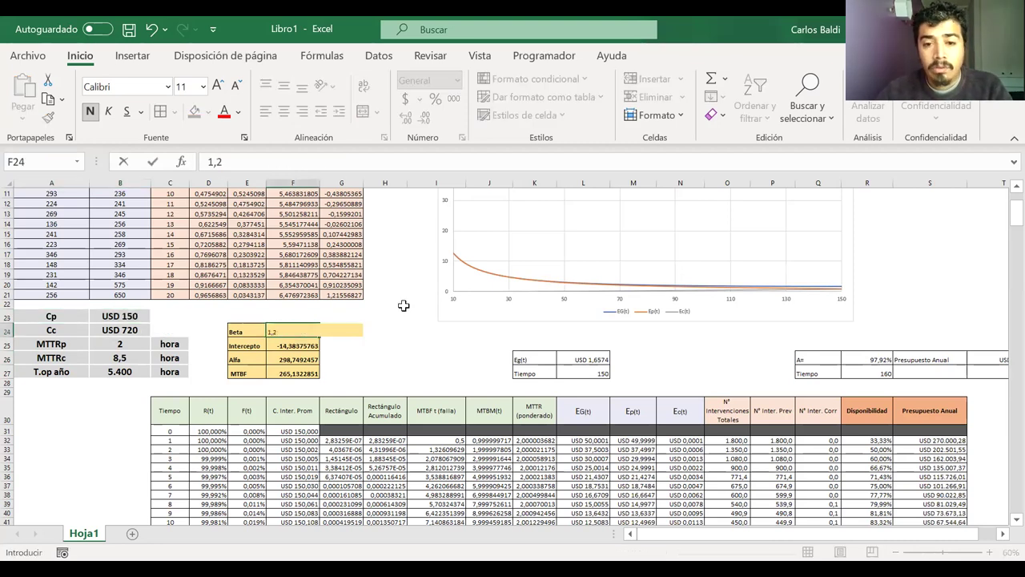
{"action": "type", "text": ",2"}
{"action": "key", "text": "Return"}
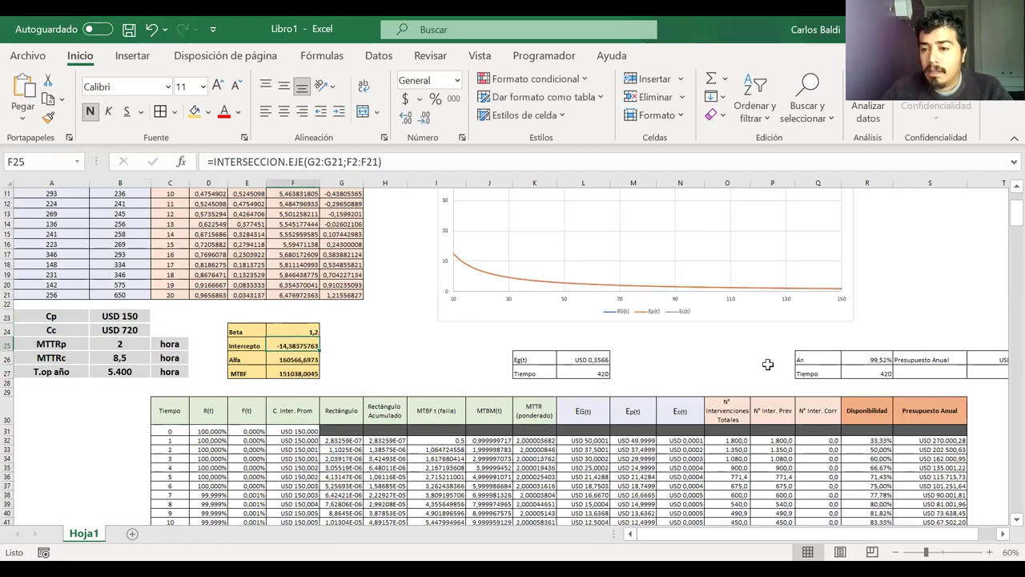
{"action": "scroll", "coordinate": [767, 365], "scroll_direction": "right", "scroll_amount": 5}
{"action": "scroll", "coordinate": [769, 361], "scroll_direction": "left", "scroll_amount": 5}
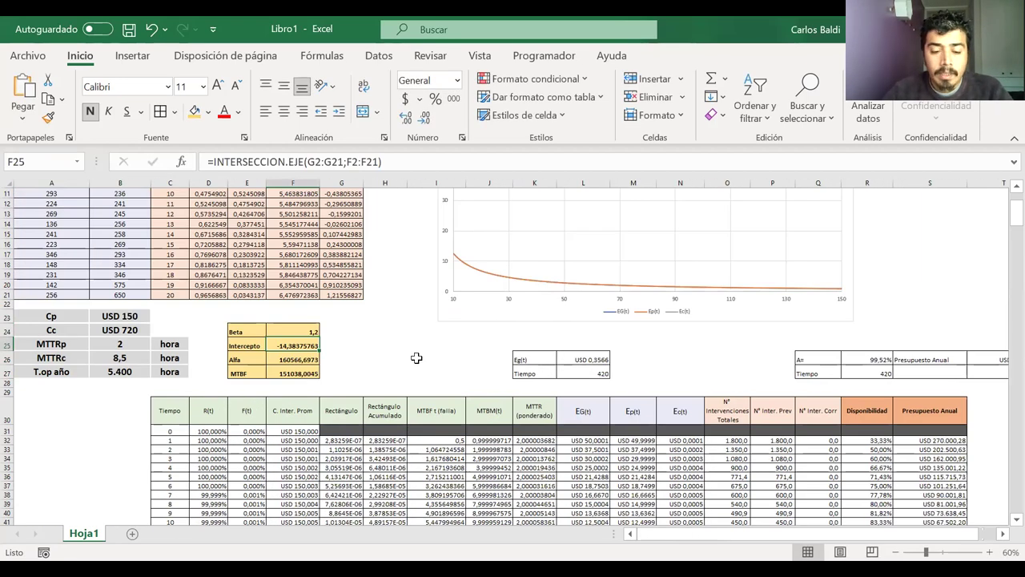
Undo the last Beta change and set the Beta value in F24 to 4
{"action": "key", "text": "ctrl+z"}
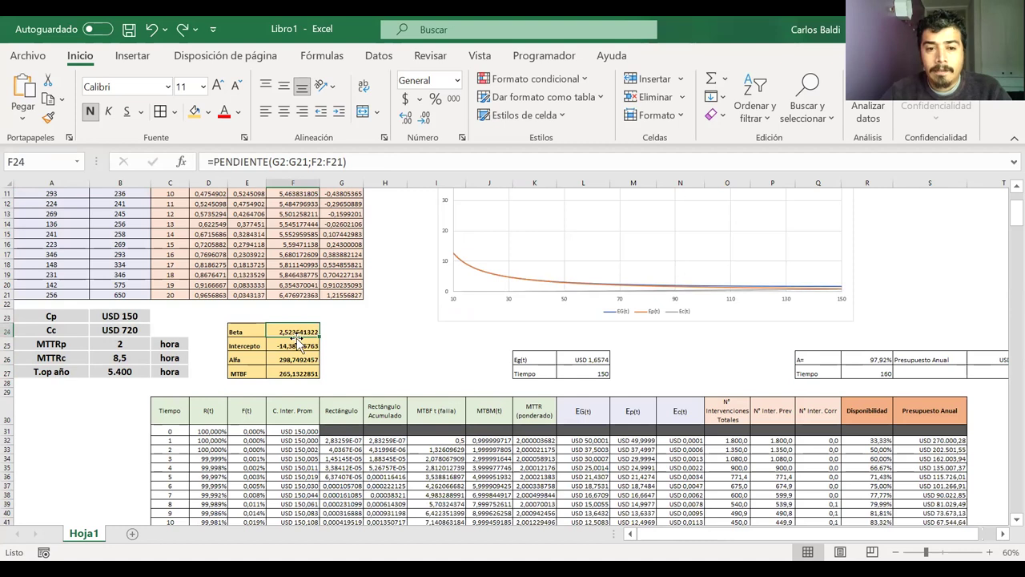
{"action": "type", "text": "4"}
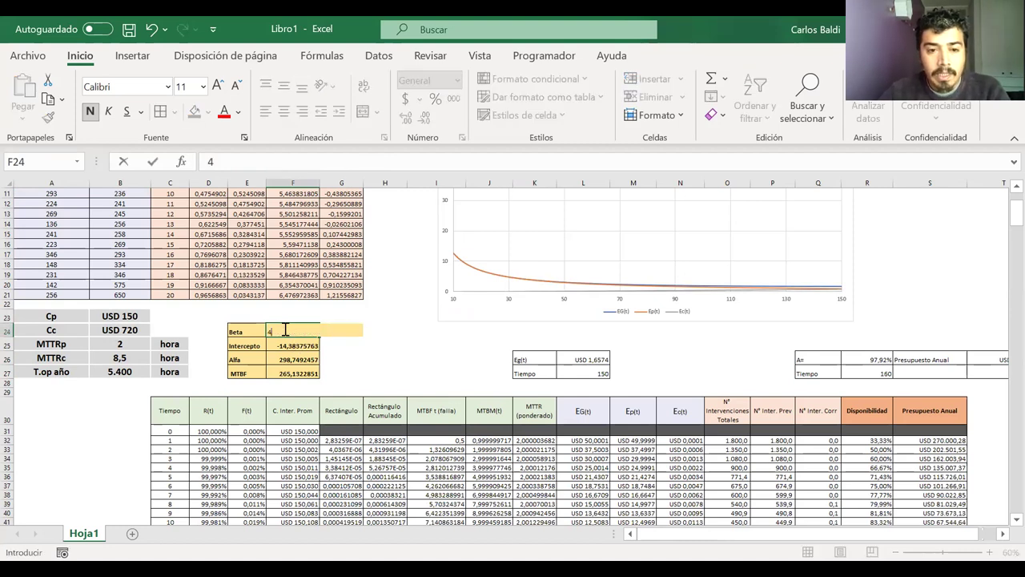
{"action": "key", "text": "Return"}
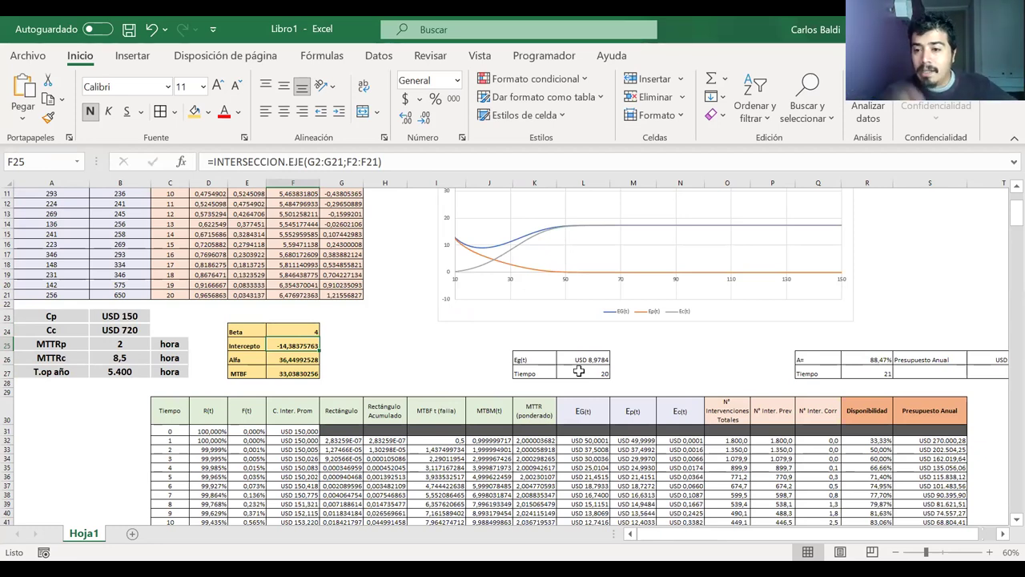
Check the optimal cost, availability and annual budget summaries, including the minimum-cost time in L27, and review the cost chart
{"action": "scroll", "coordinate": [578, 371], "scroll_direction": "right", "scroll_amount": 2}
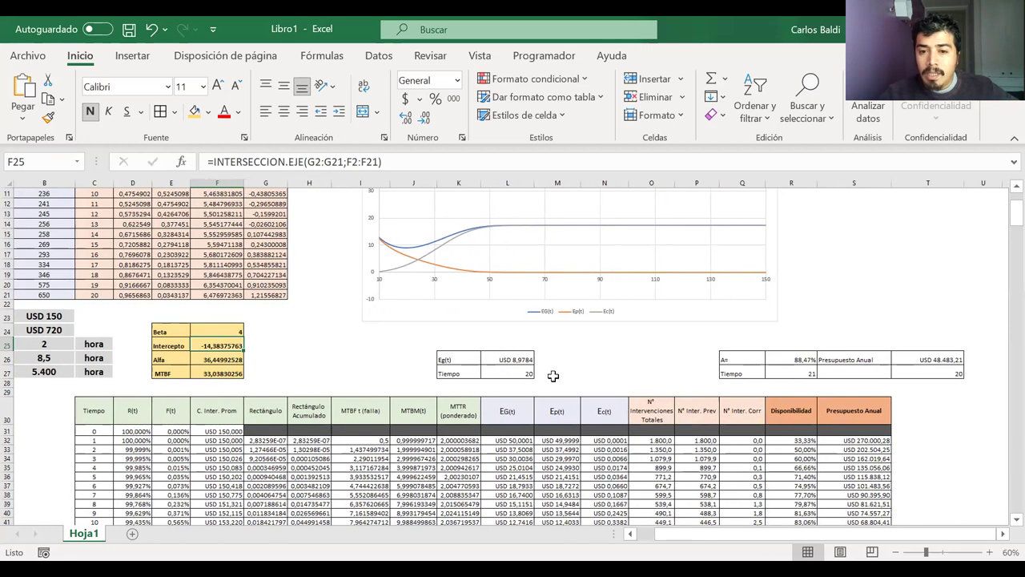
{"action": "left_click", "coordinate": [497, 374]}
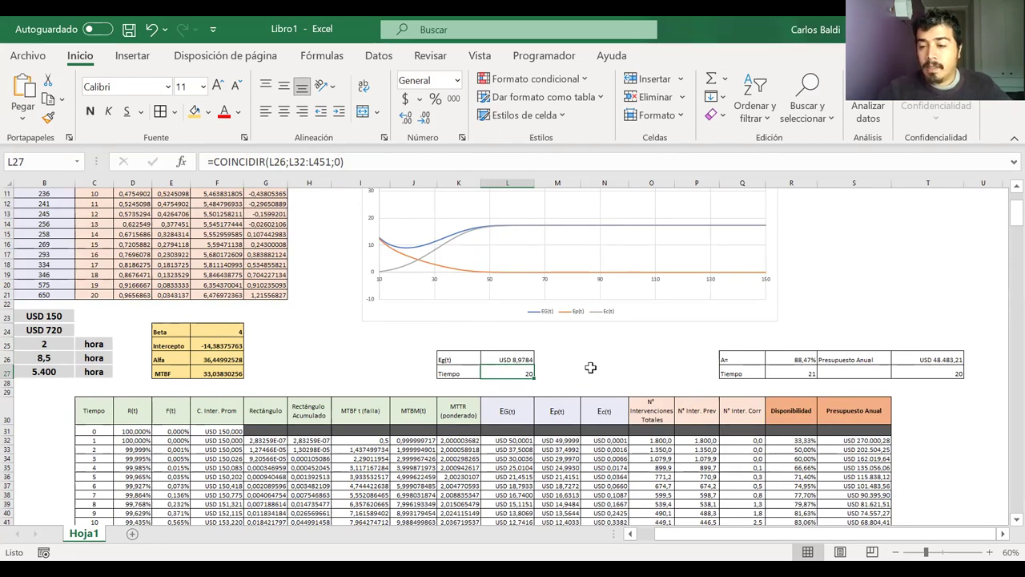
{"action": "left_click", "coordinate": [303, 329]}
{"action": "scroll", "coordinate": [321, 331], "scroll_direction": "left", "scroll_amount": 2}
{"action": "scroll", "coordinate": [304, 330], "scroll_direction": "up", "scroll_amount": 4}
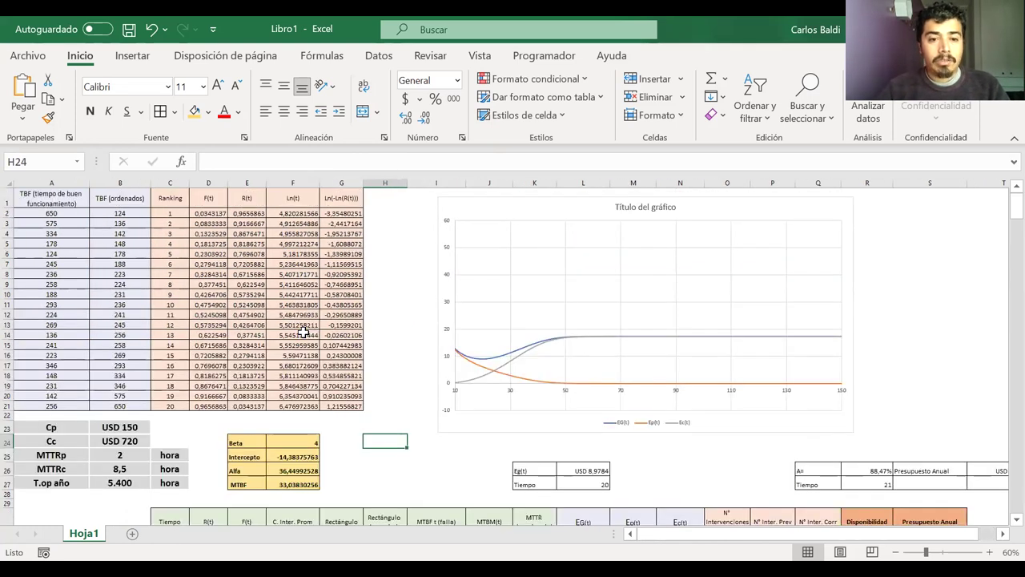